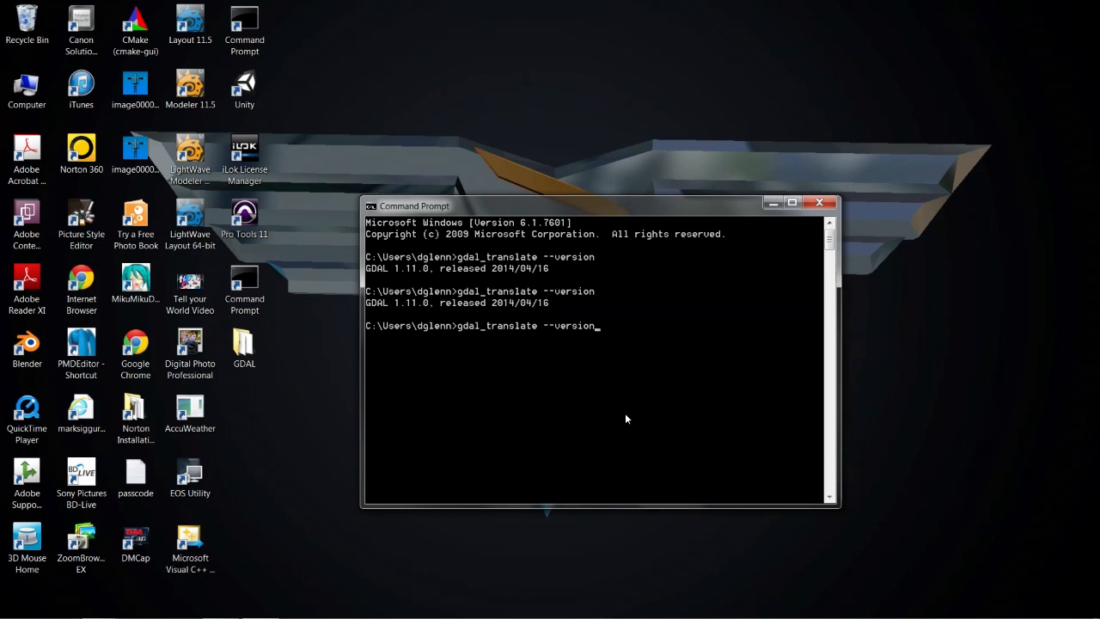
Check the installed GDAL version with gdal_translate --version, and minimize the Command Prompt window.
{"action": "key", "text": "Return"}
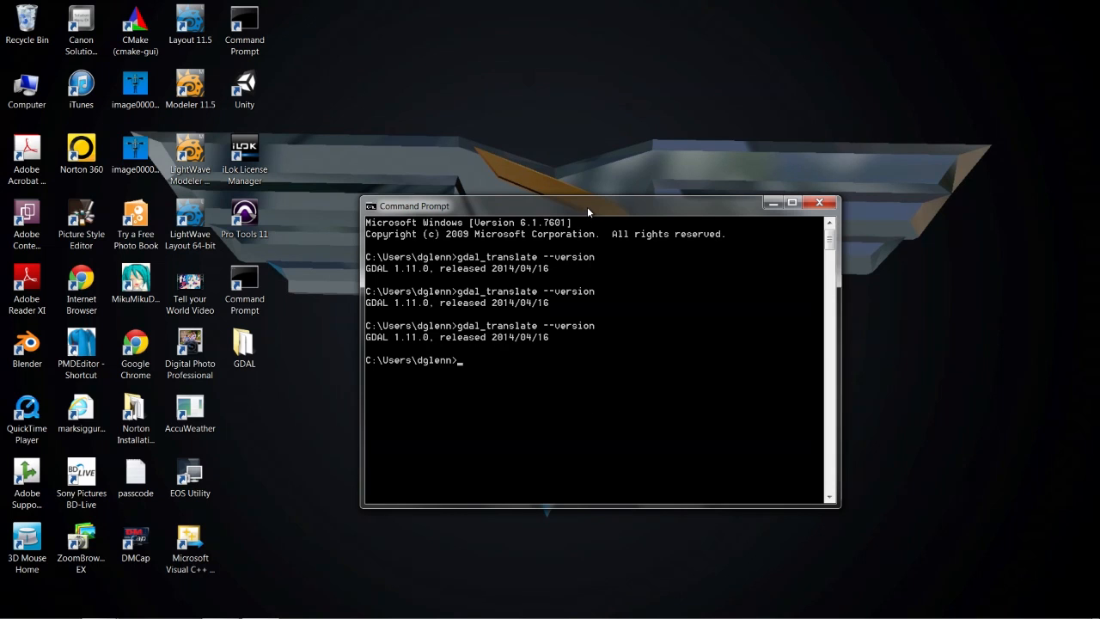
{"action": "mouse_move", "coordinate": [587, 206]}
{"action": "left_mouse_down"}
{"action": "mouse_move", "coordinate": [596, 154]}
{"action": "mouse_move", "coordinate": [586, 211]}
{"action": "left_mouse_up"}
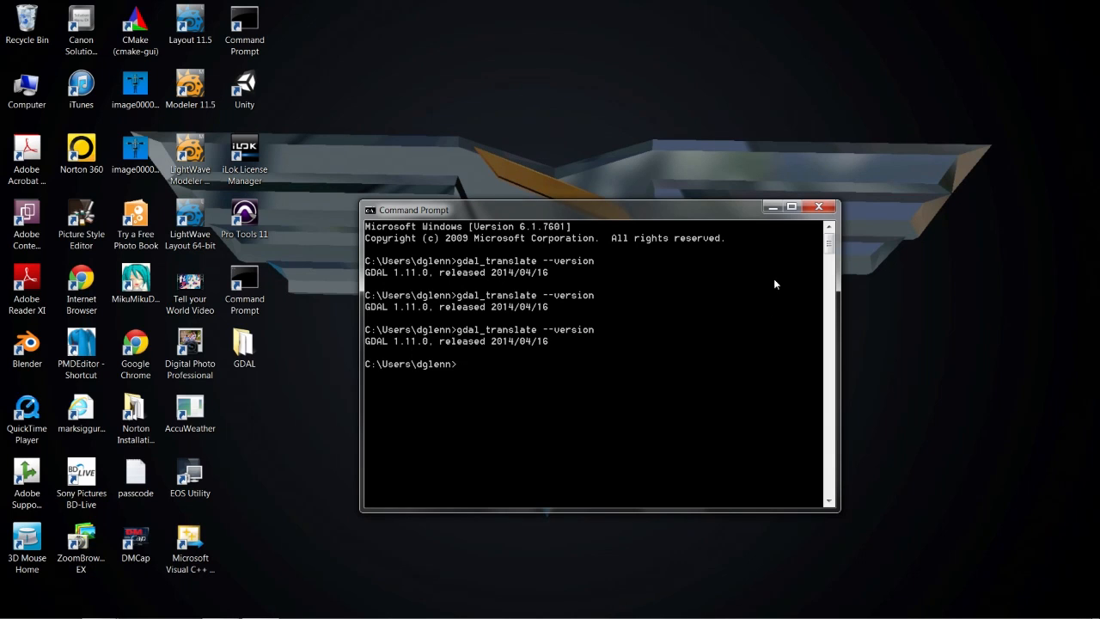
{"action": "left_click", "coordinate": [772, 207]}
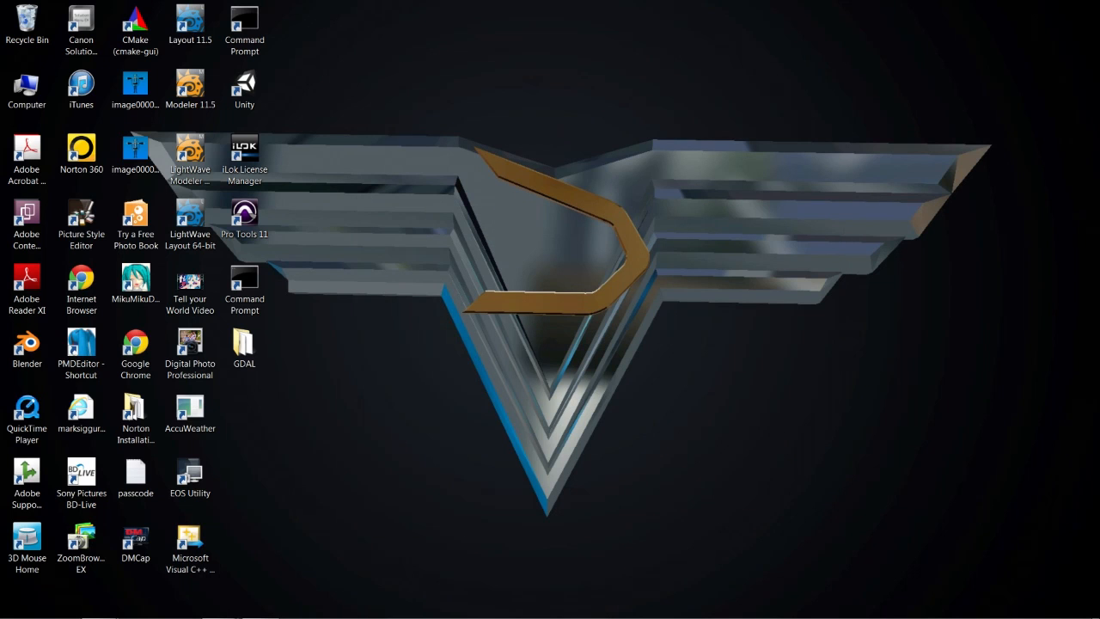
Bring up the Python 2.7 console and try to leave its help utility with quit().
{"action": "left_click", "coordinate": [220, 605]}
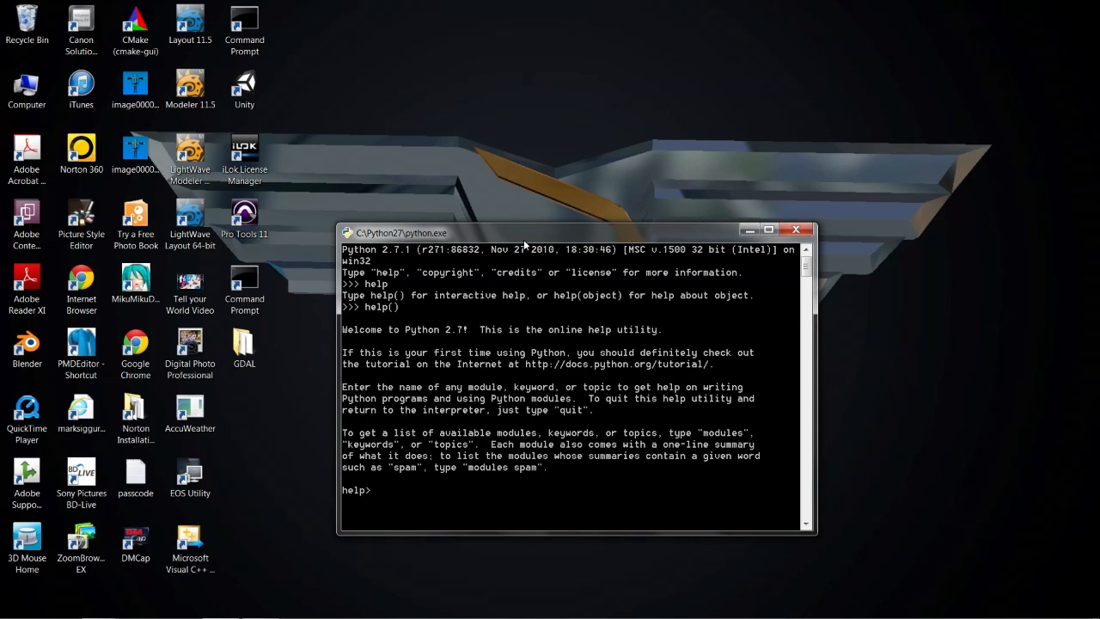
{"action": "left_click_drag", "start_coordinate": [528, 233], "coordinate": [543, 179]}
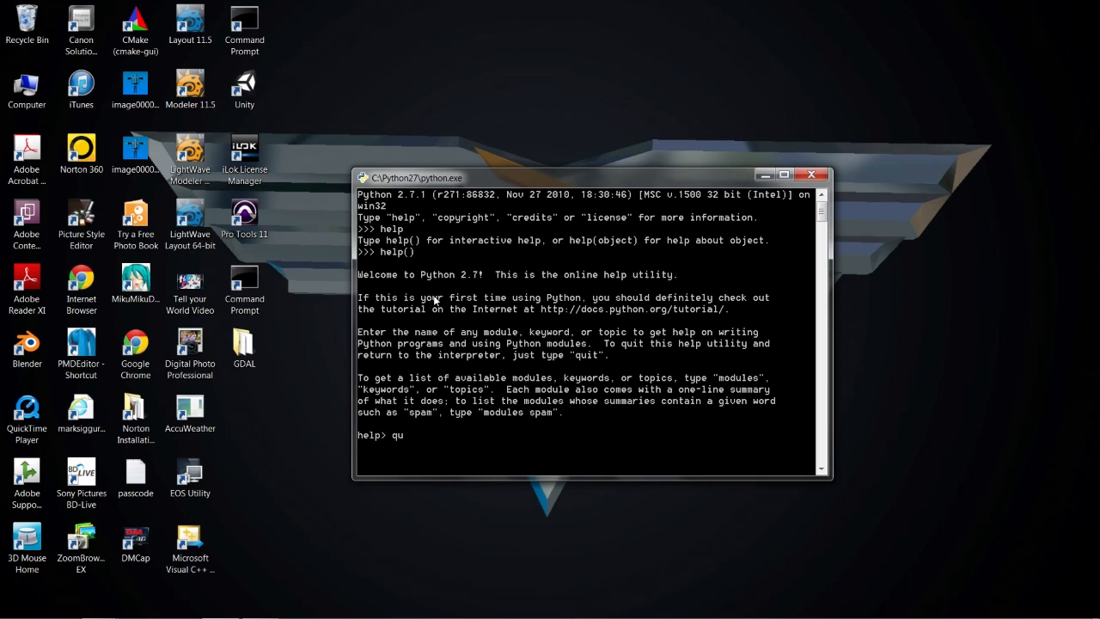
{"action": "type", "text": "it("}
{"action": "key", "text": "Return"}
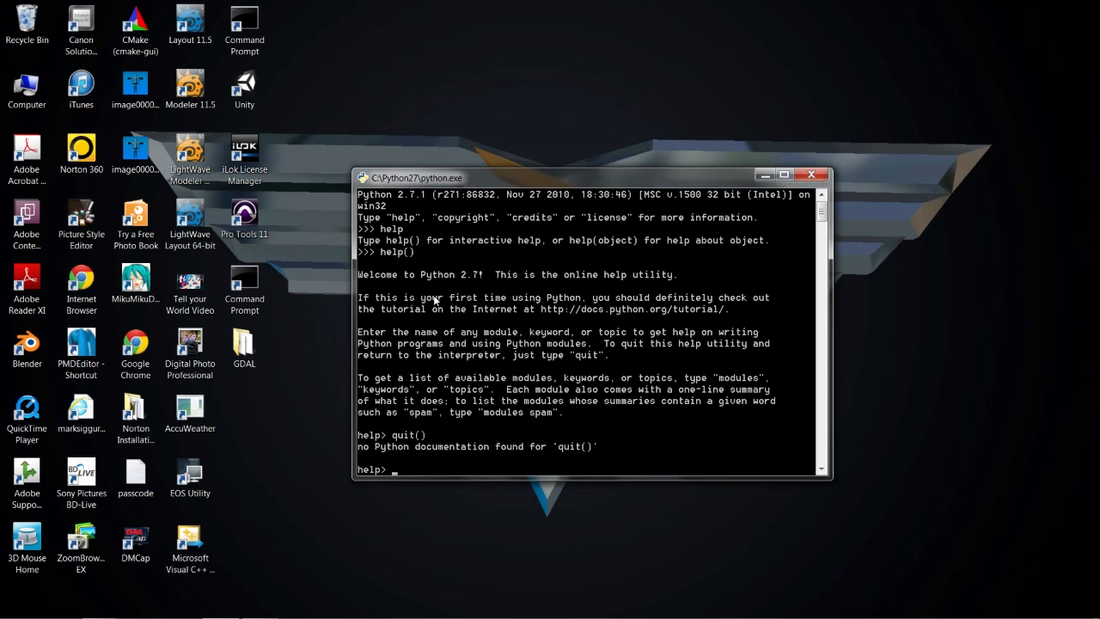
Try exit() at the Python help prompt, and close the Python console window.
{"action": "key", "text": "Up"}
{"action": "key", "text": "BackSpace"}
{"action": "key", "text": "BackSpace"}
{"action": "key", "text": "BackSpace"}
{"action": "type", "text": "exi"}
{"action": "key", "text": "Return"}
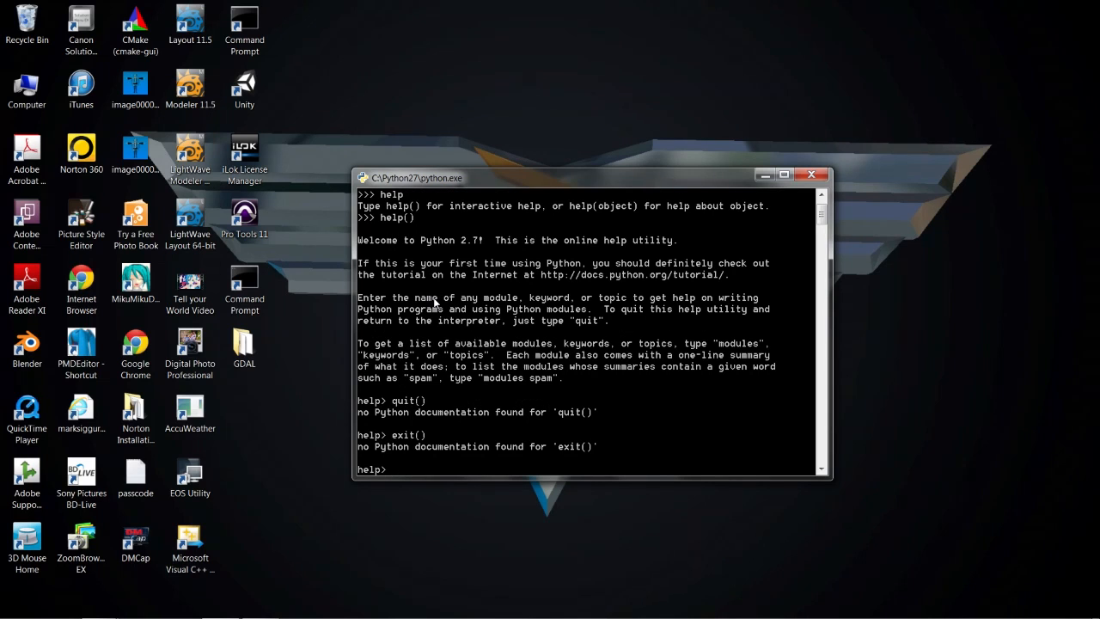
{"action": "left_click", "coordinate": [814, 179]}
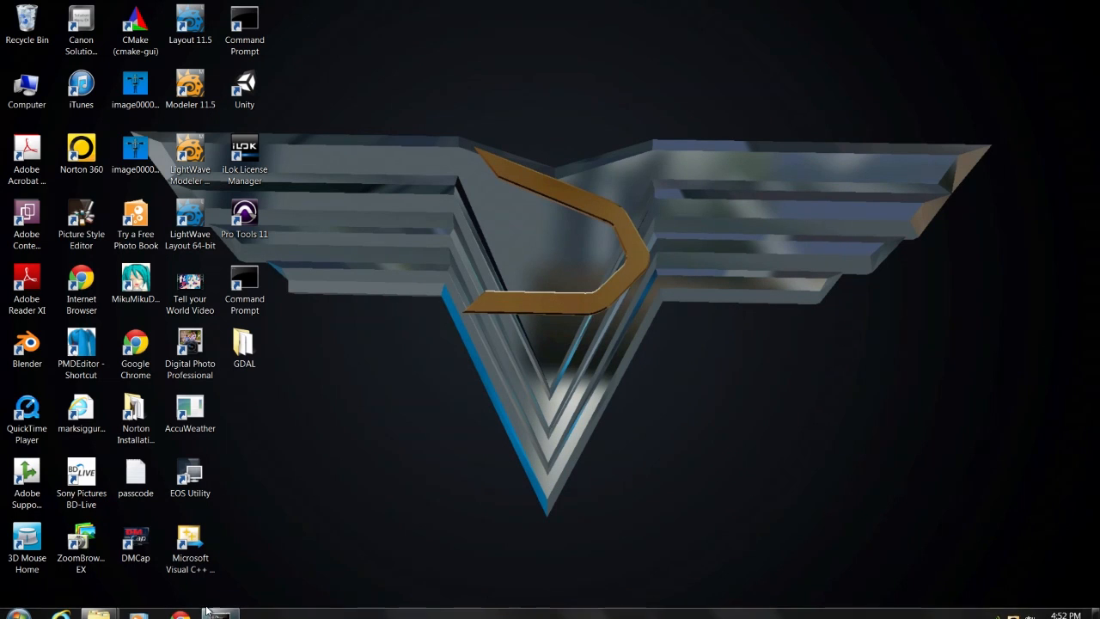
Bring up the osg downloads folder and examine the OpenSceneGraph-3.2.0 and VirtualPlanetBuilder-master archives.
{"action": "mouse_move", "coordinate": [221, 609]}
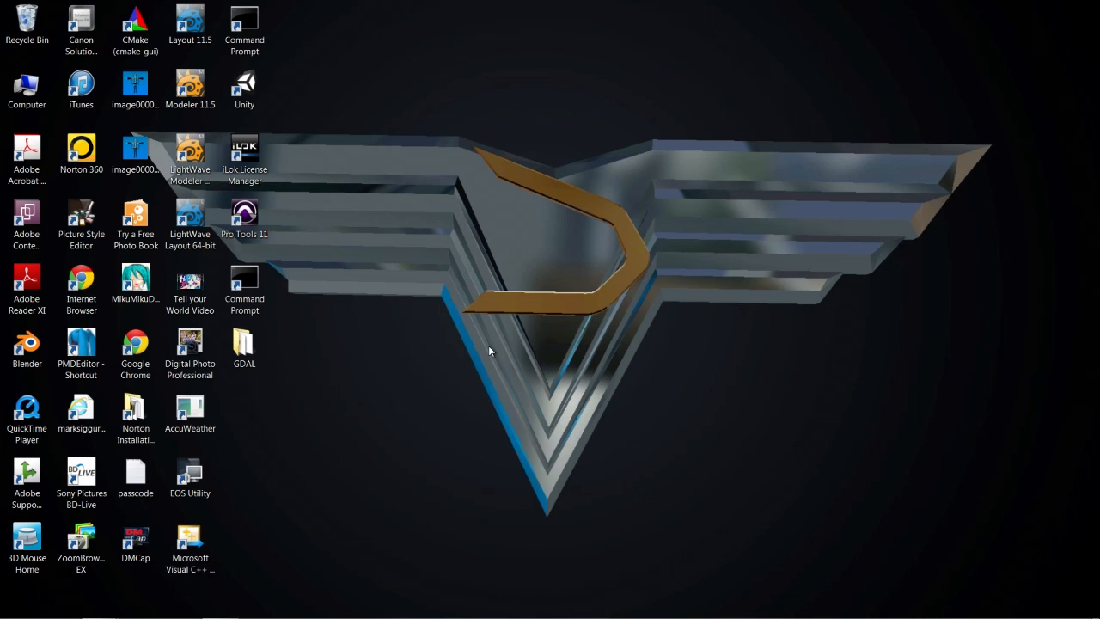
{"action": "mouse_move", "coordinate": [109, 616]}
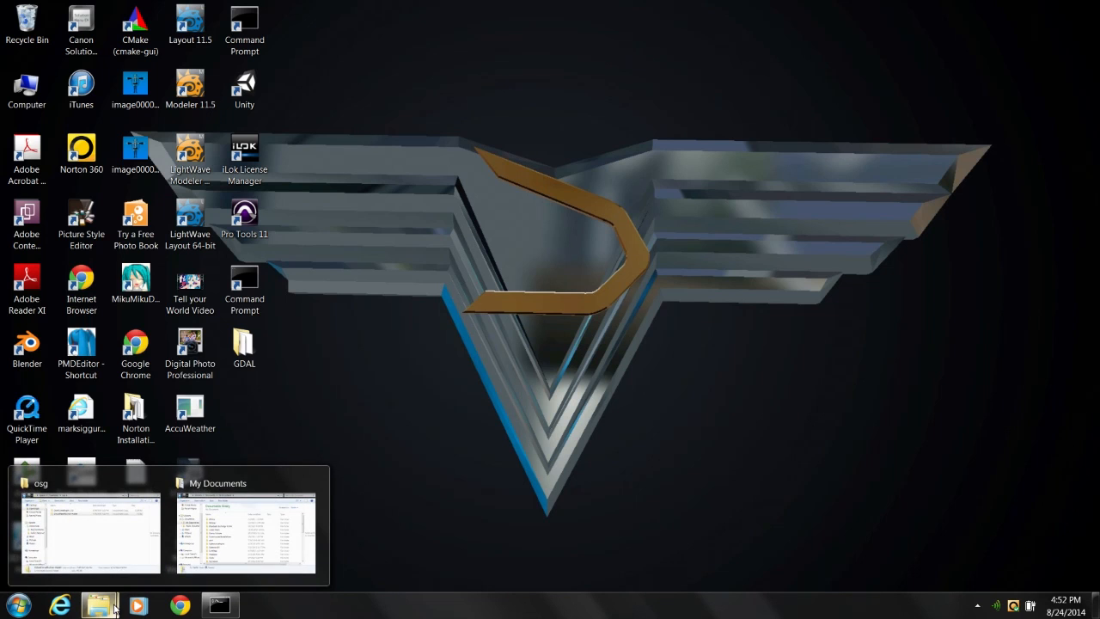
{"action": "left_click", "coordinate": [120, 550]}
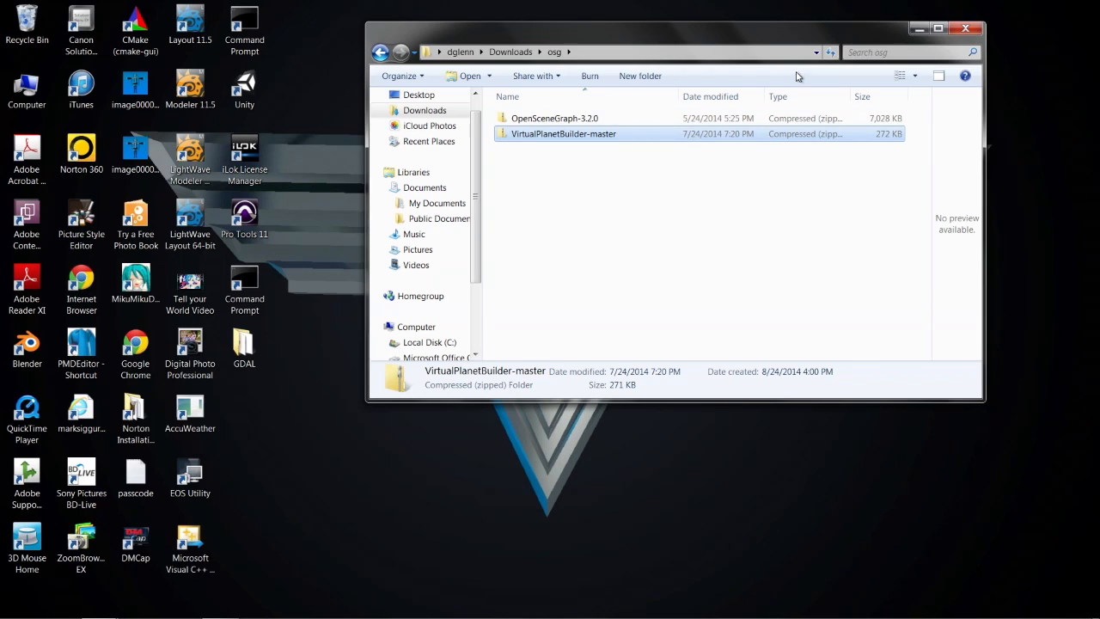
{"action": "left_click", "coordinate": [566, 121]}
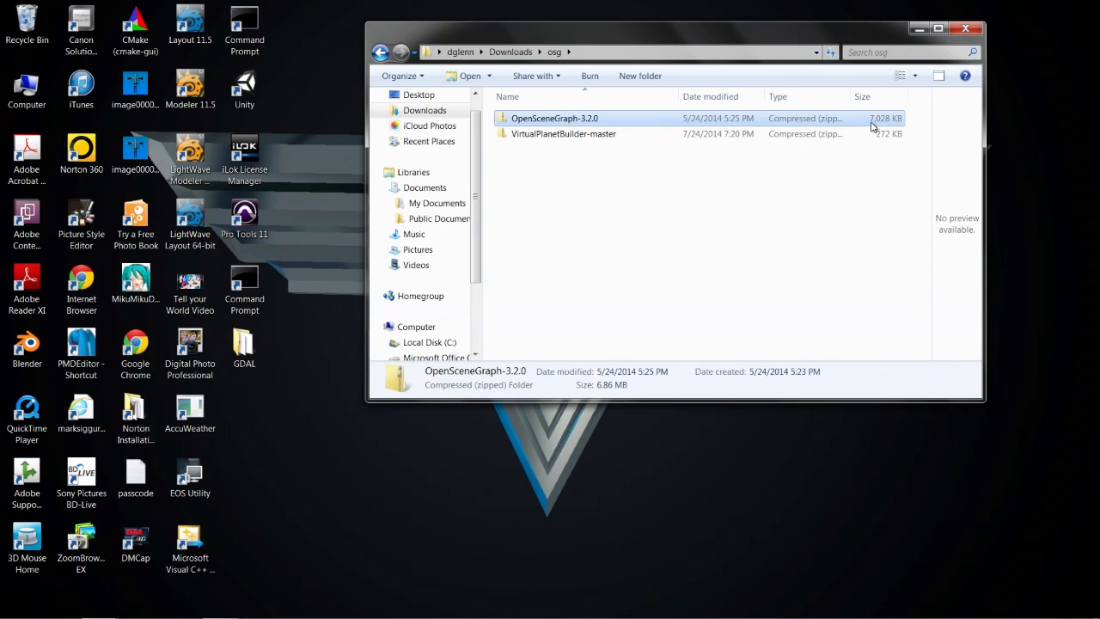
{"action": "left_click", "coordinate": [556, 136]}
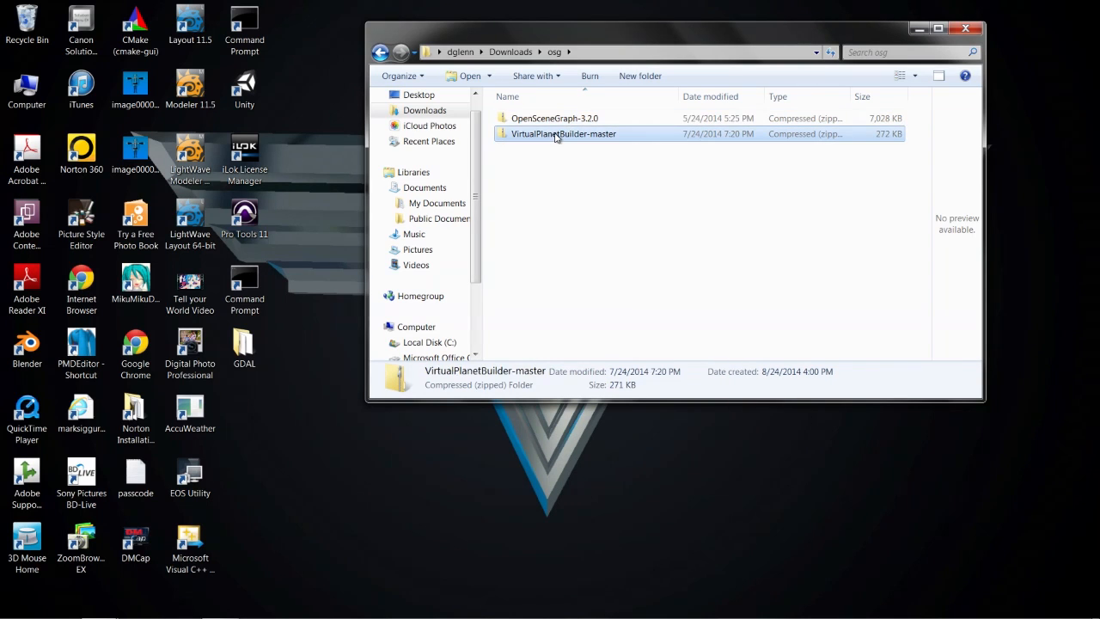
{"action": "left_click", "coordinate": [559, 122]}
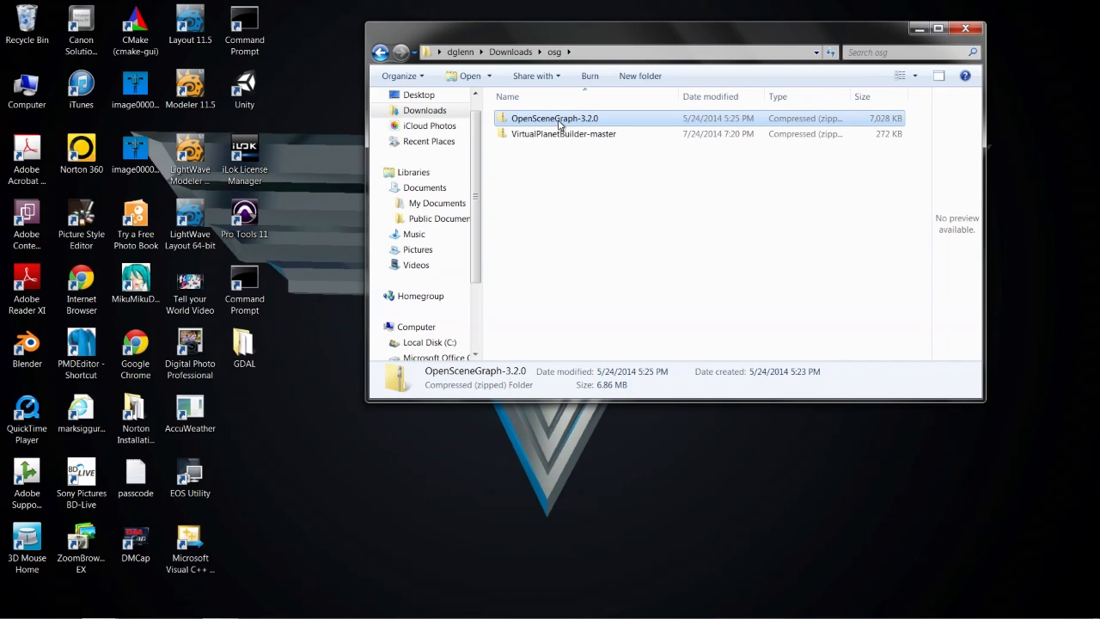
{"action": "left_click", "coordinate": [561, 134]}
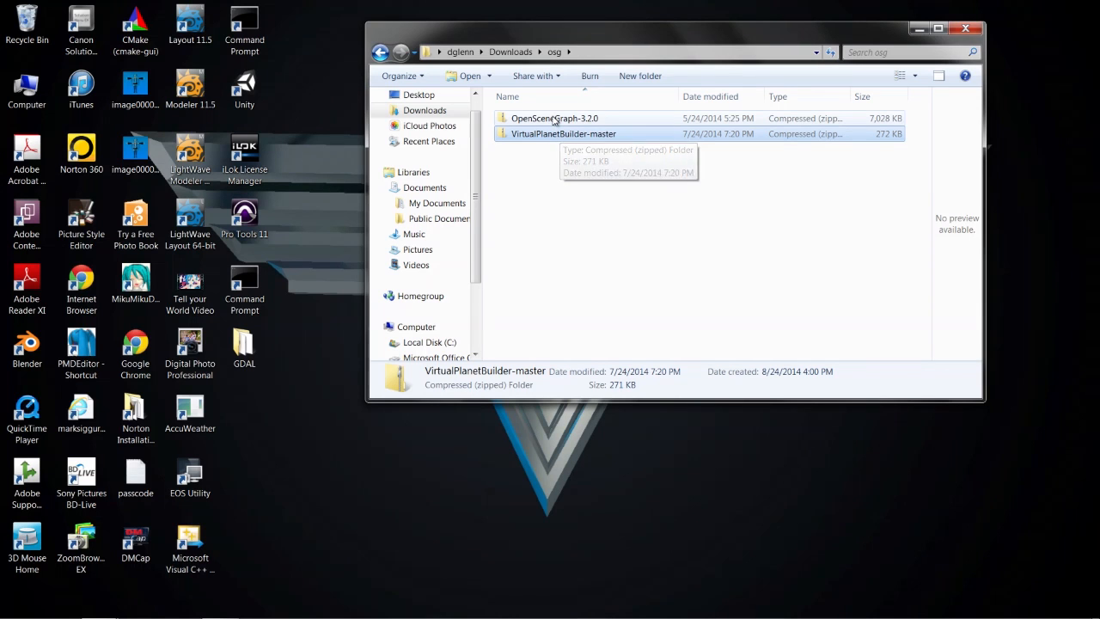
{"action": "left_click", "coordinate": [552, 119]}
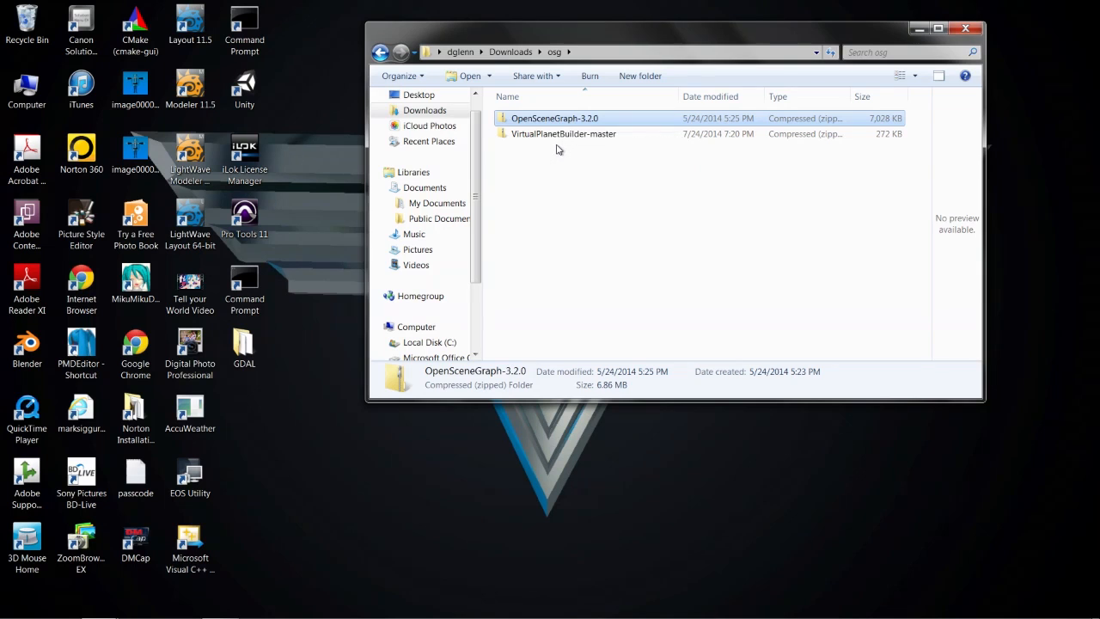
{"action": "left_click", "coordinate": [555, 135]}
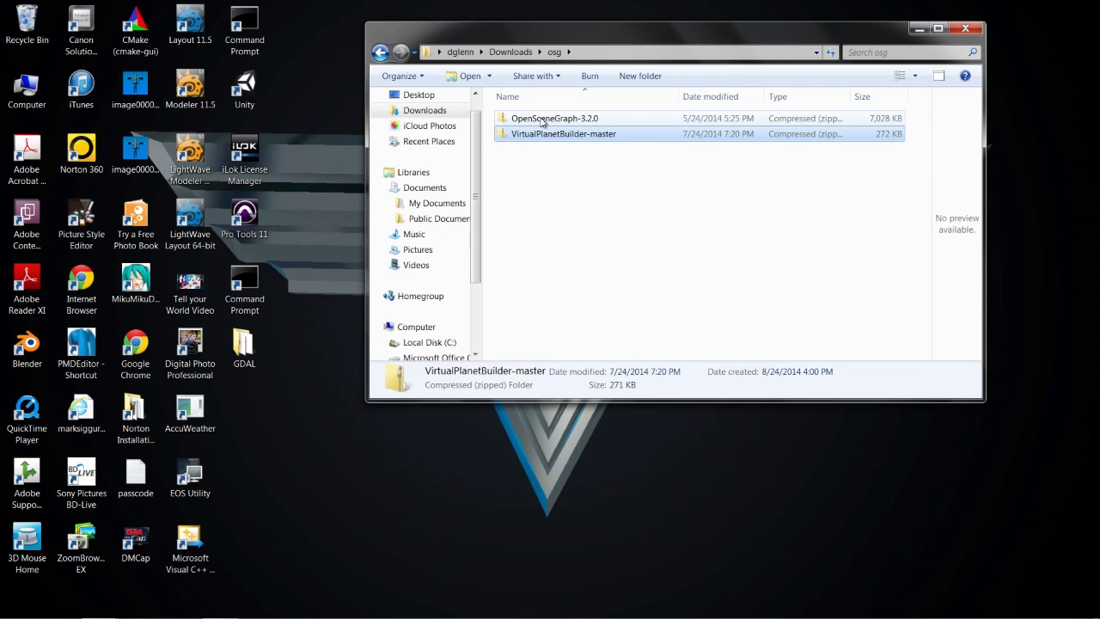
{"action": "left_click", "coordinate": [541, 122]}
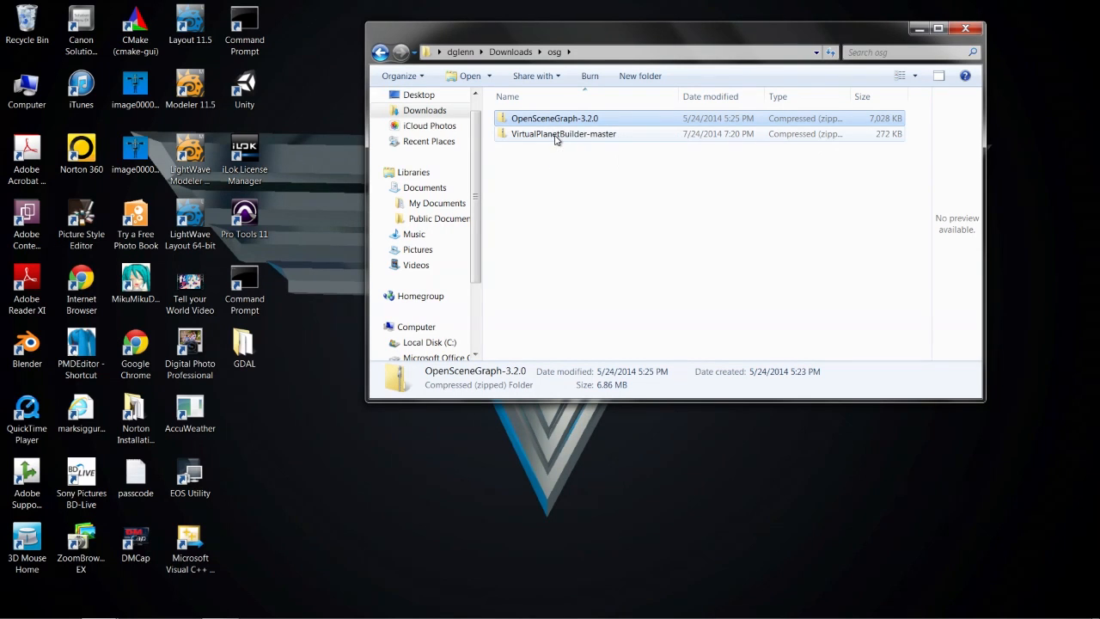
{"action": "left_click", "coordinate": [556, 136]}
{"action": "left_click", "coordinate": [549, 122]}
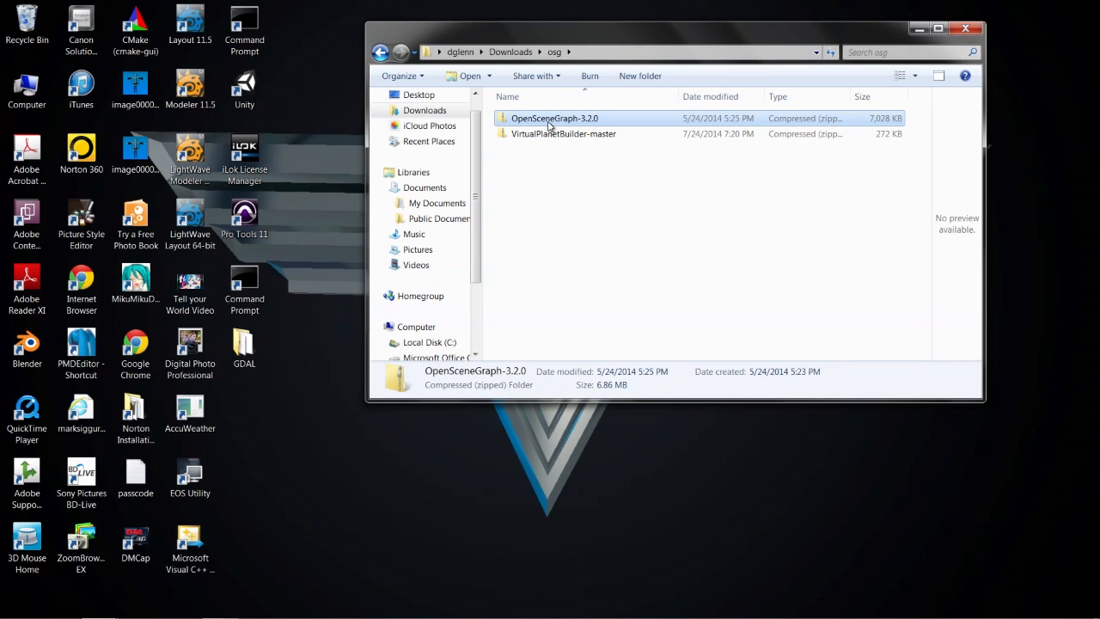
{"action": "left_click", "coordinate": [540, 134]}
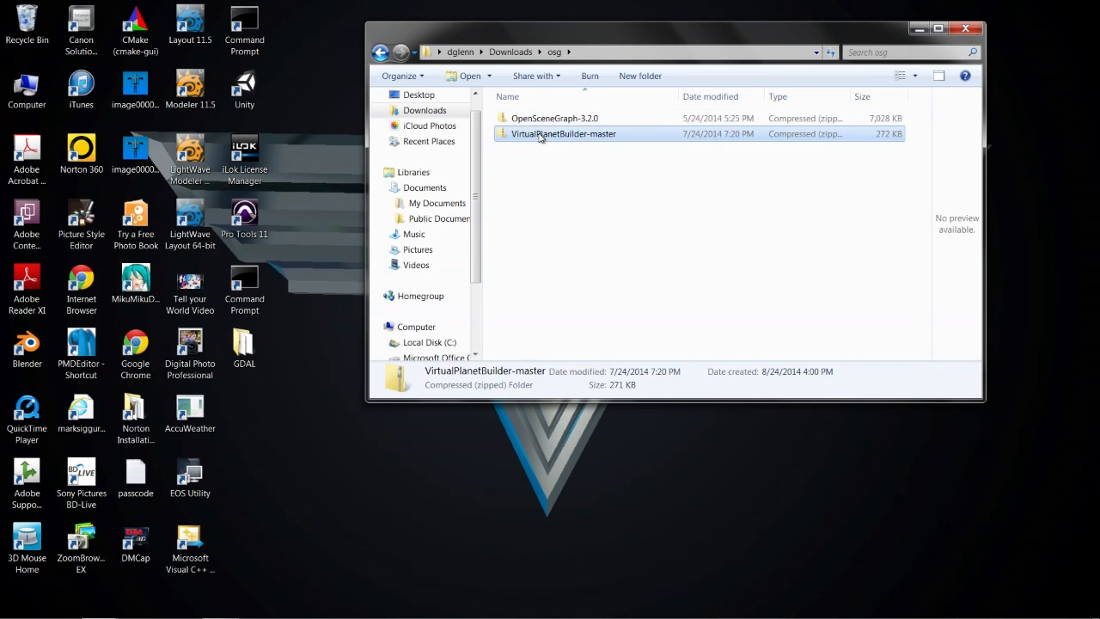
{"action": "left_click", "coordinate": [544, 122]}
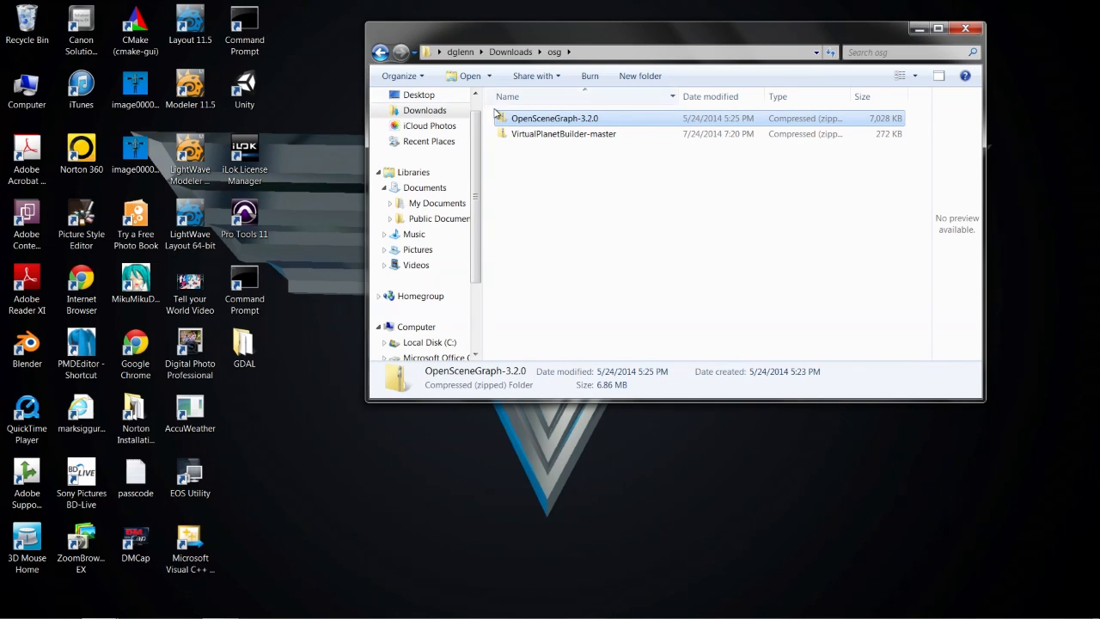
{"action": "left_click", "coordinate": [544, 135]}
{"action": "left_click", "coordinate": [541, 119]}
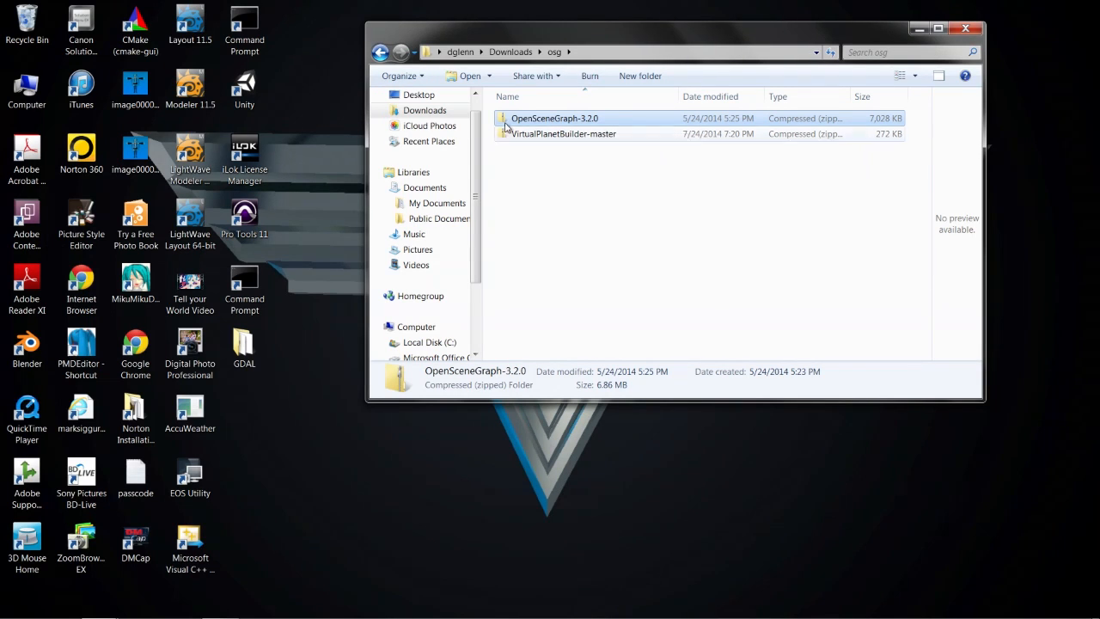
{"action": "left_click", "coordinate": [544, 137]}
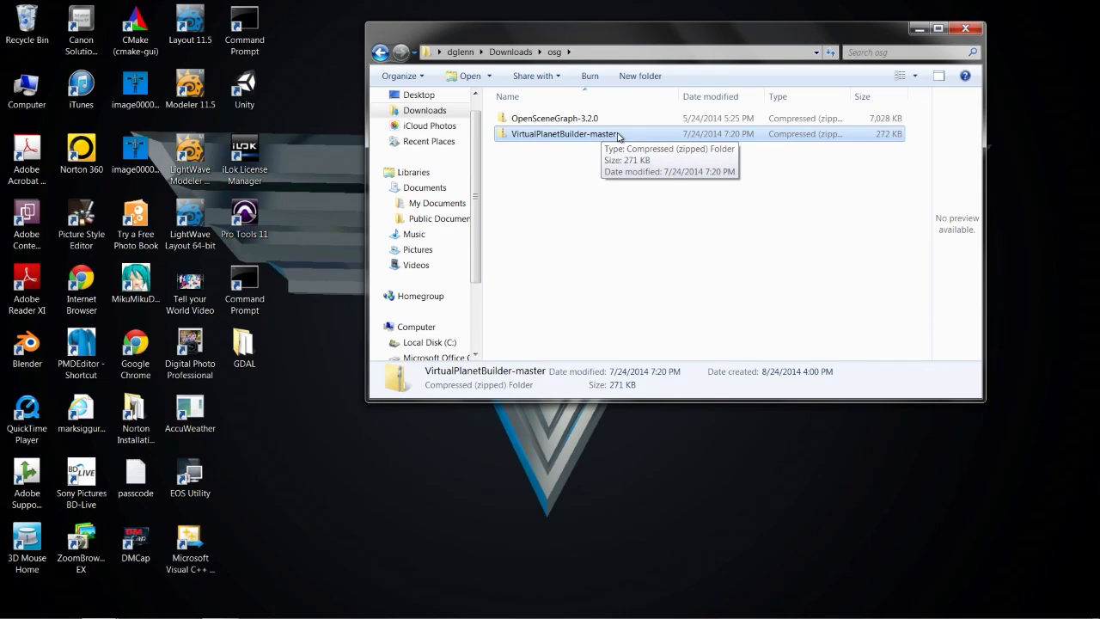
{"action": "left_click", "coordinate": [539, 121]}
{"action": "left_click", "coordinate": [545, 135]}
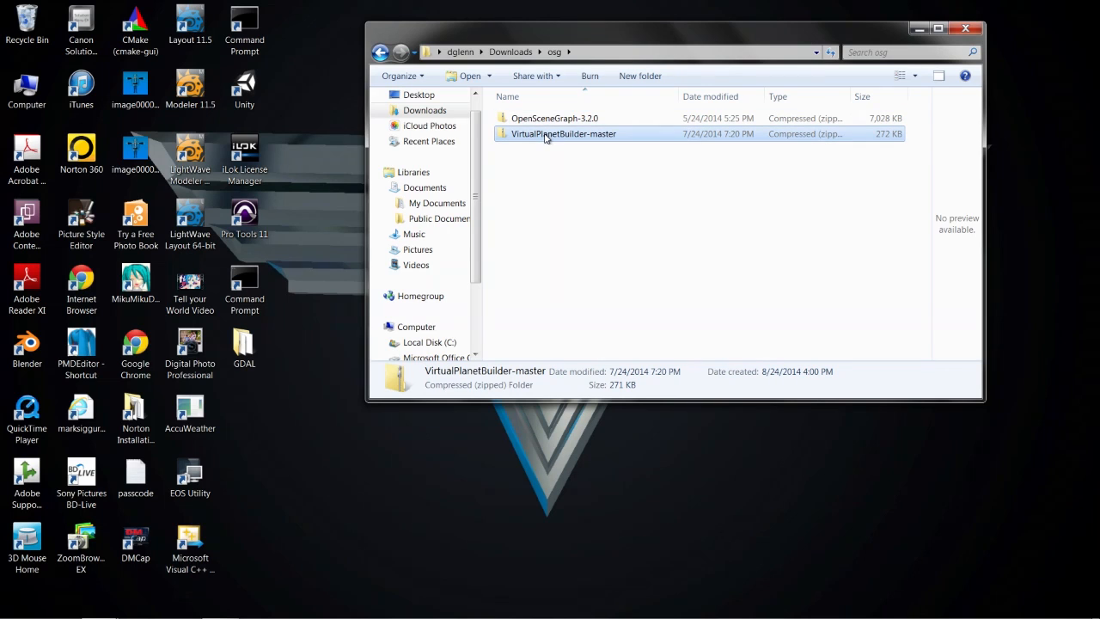
{"action": "left_click", "coordinate": [604, 136]}
{"action": "left_click", "coordinate": [640, 138]}
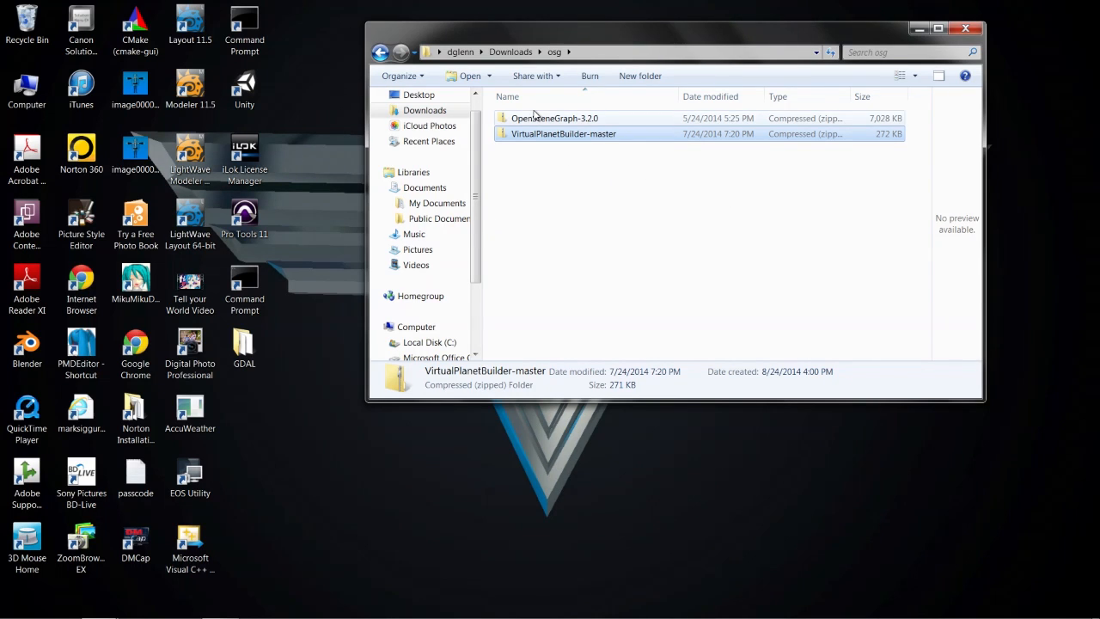
{"action": "left_click", "coordinate": [534, 118]}
{"action": "left_click", "coordinate": [534, 133]}
{"action": "left_click", "coordinate": [535, 122]}
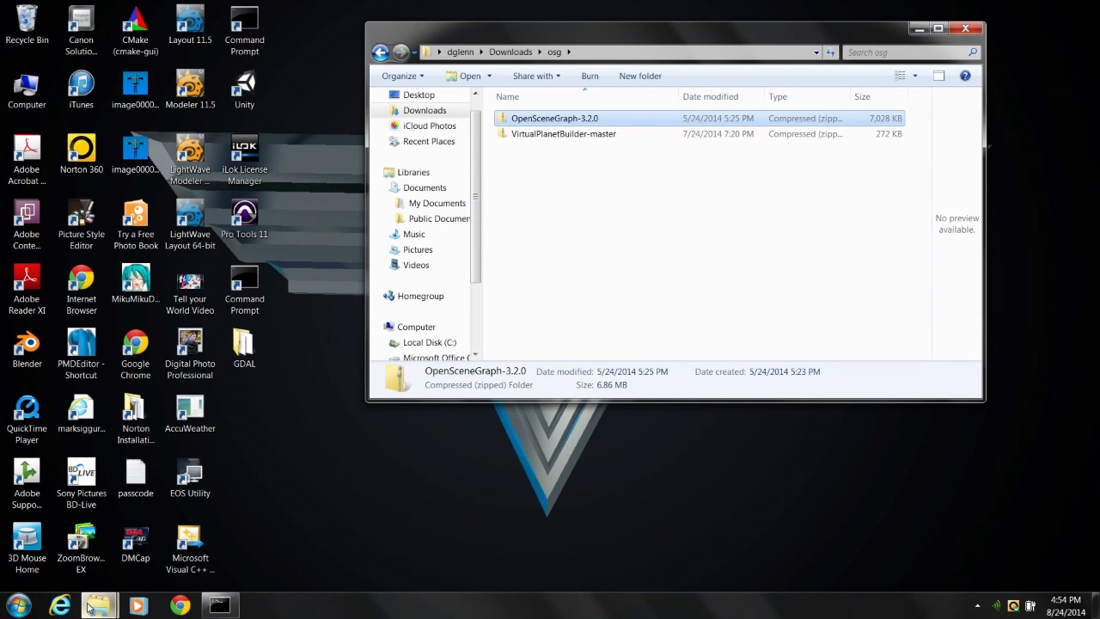
Bring up the My Documents window, examine the include and lib folders inside gdal, and return to My Documents.
{"action": "mouse_move", "coordinate": [99, 605]}
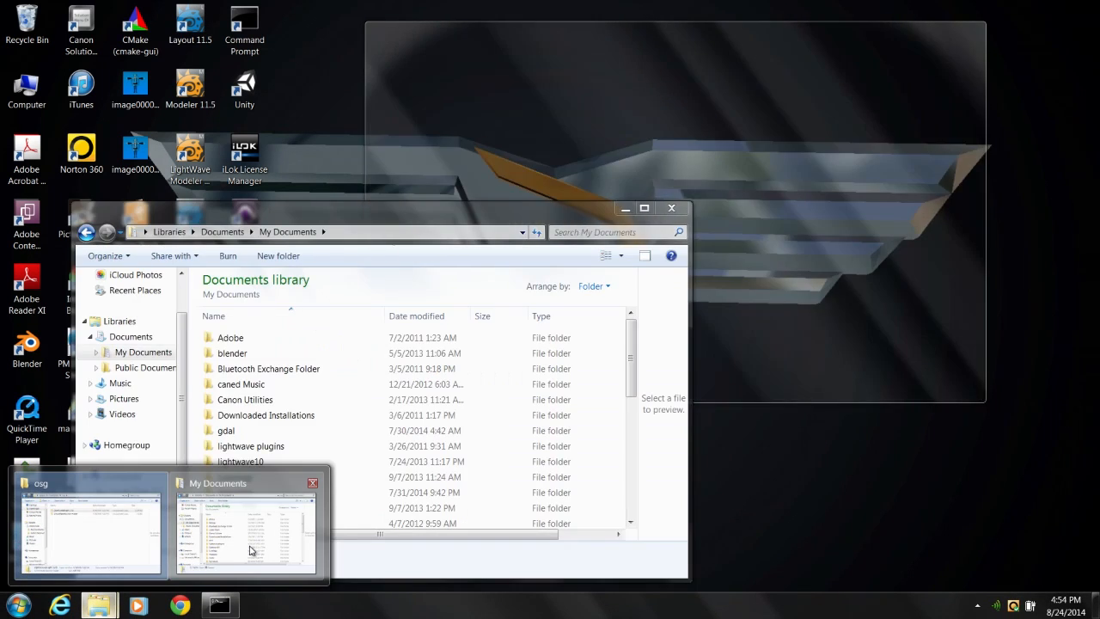
{"action": "left_click", "coordinate": [251, 551]}
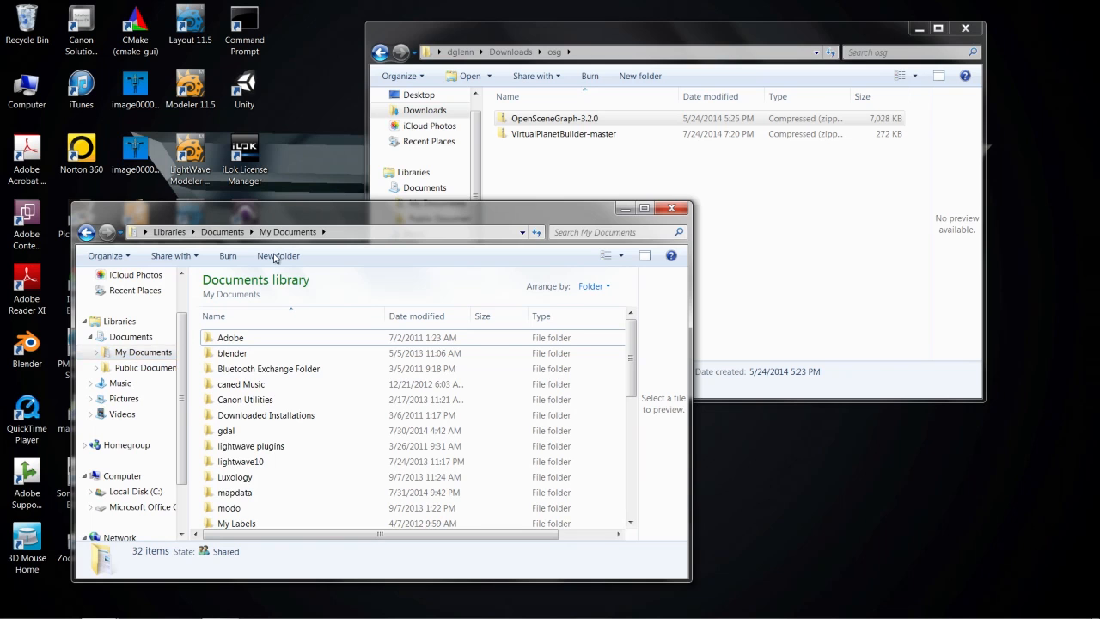
{"action": "left_click_drag", "start_coordinate": [258, 226], "coordinate": [394, 95]}
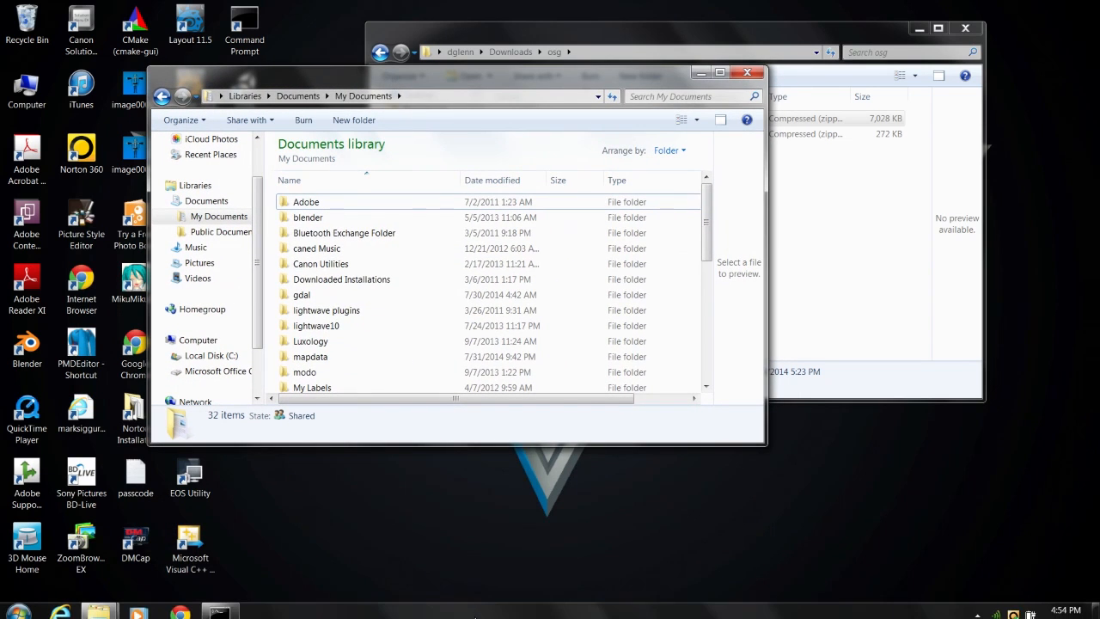
{"action": "double_click", "coordinate": [300, 297]}
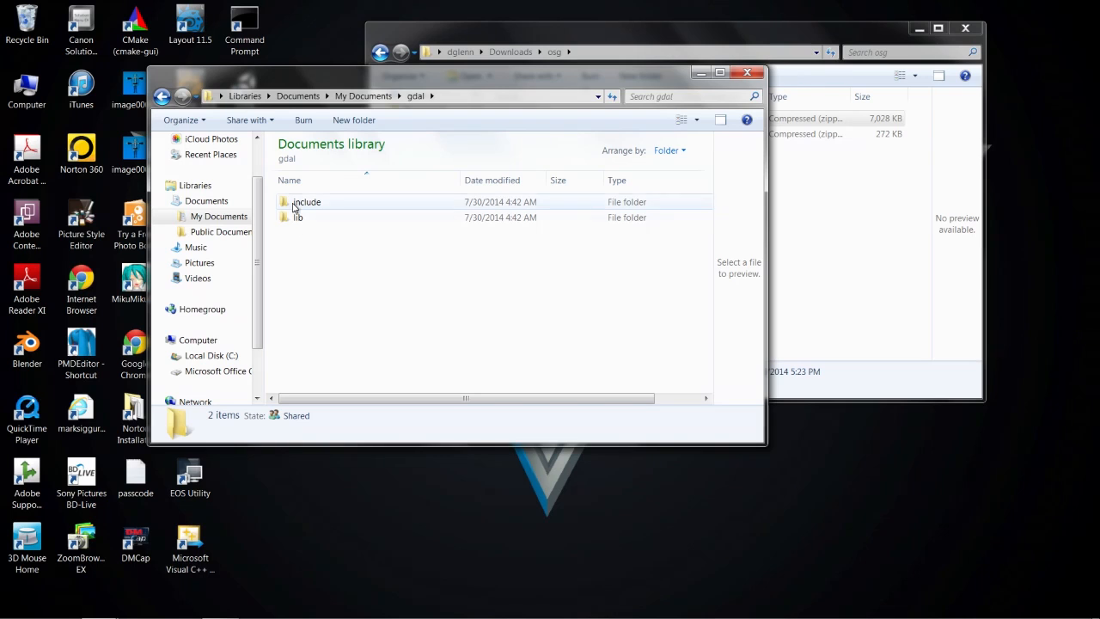
{"action": "mouse_move", "coordinate": [299, 205]}
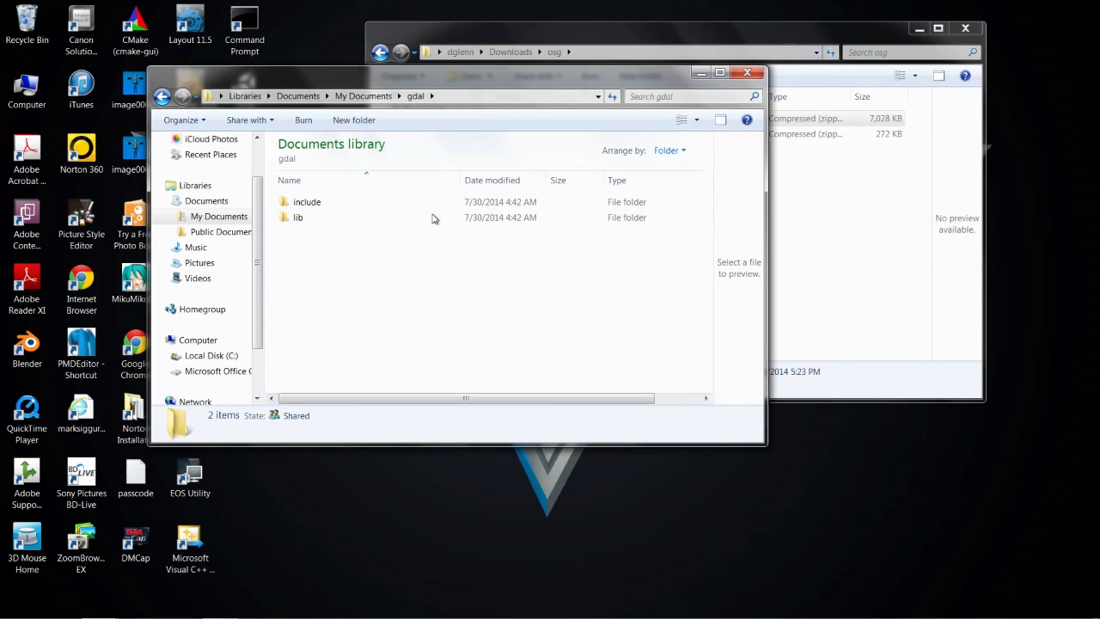
{"action": "left_click", "coordinate": [382, 100]}
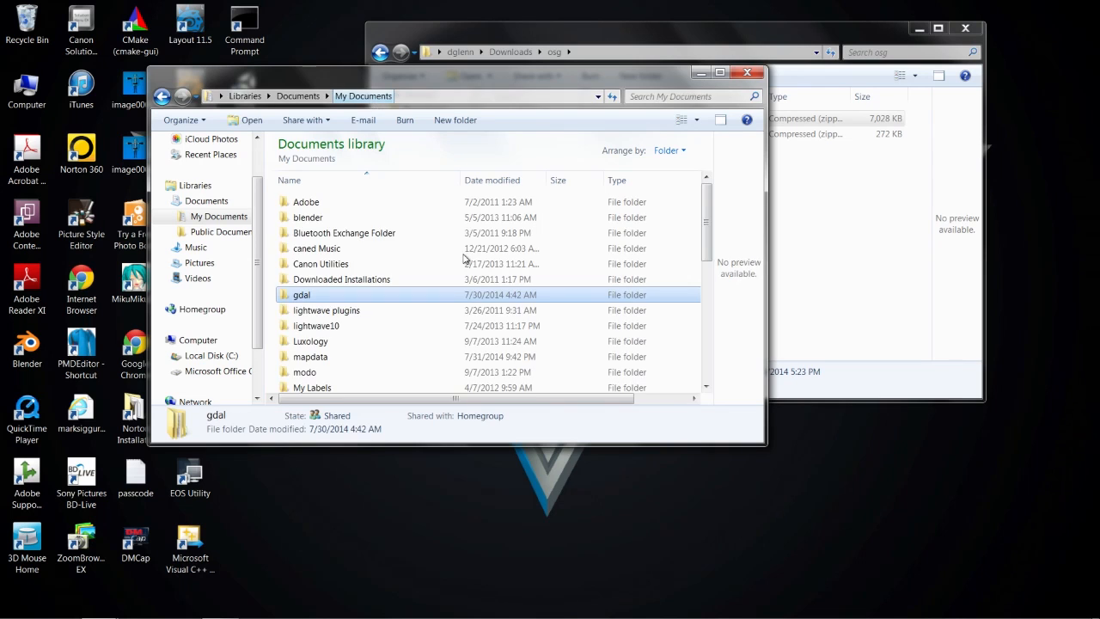
Open the OpenSceneGraph-3.2.0 archive, place its window beside My Documents, and copy its OpenSceneGraph-3.2.0 folder into My Documents.
{"action": "left_click", "coordinate": [623, 41]}
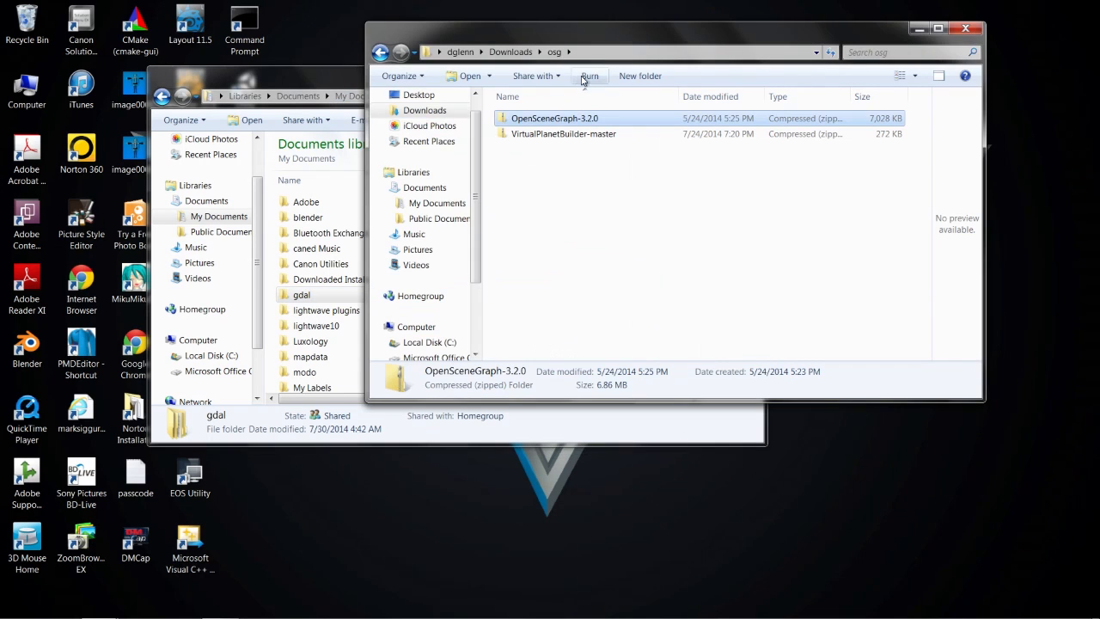
{"action": "double_click", "coordinate": [552, 121]}
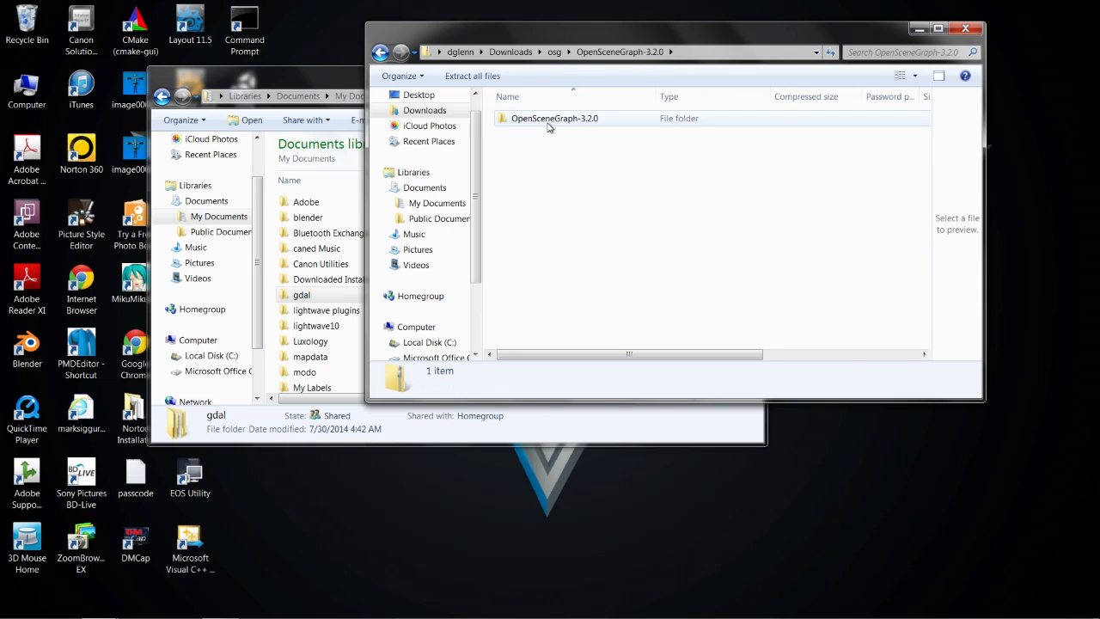
{"action": "left_click", "coordinate": [534, 120]}
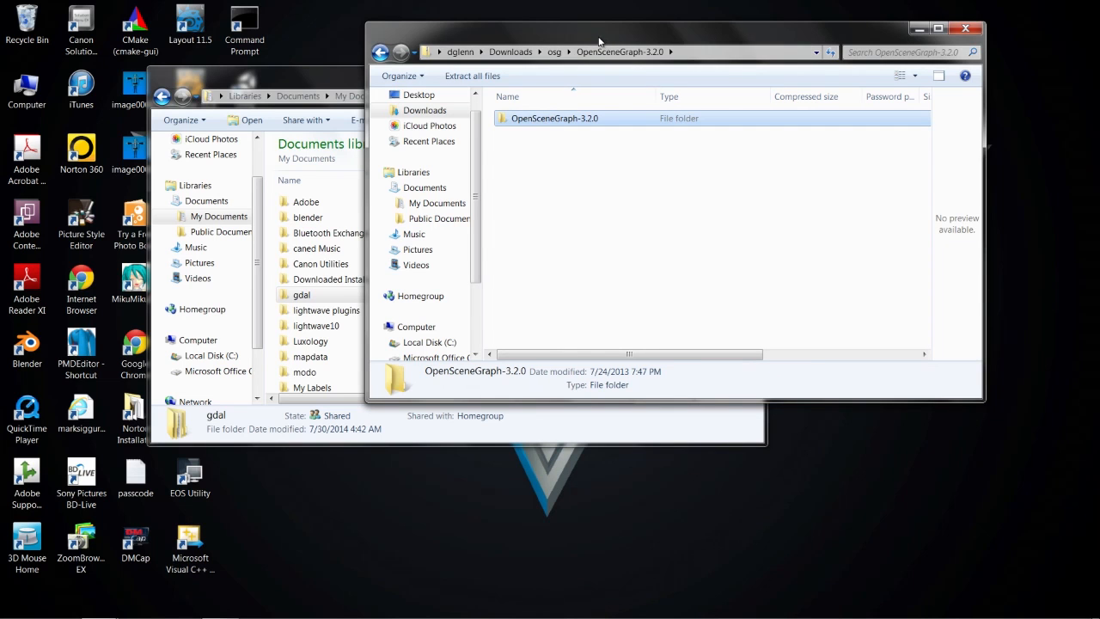
{"action": "left_click_drag", "start_coordinate": [599, 41], "coordinate": [863, 119]}
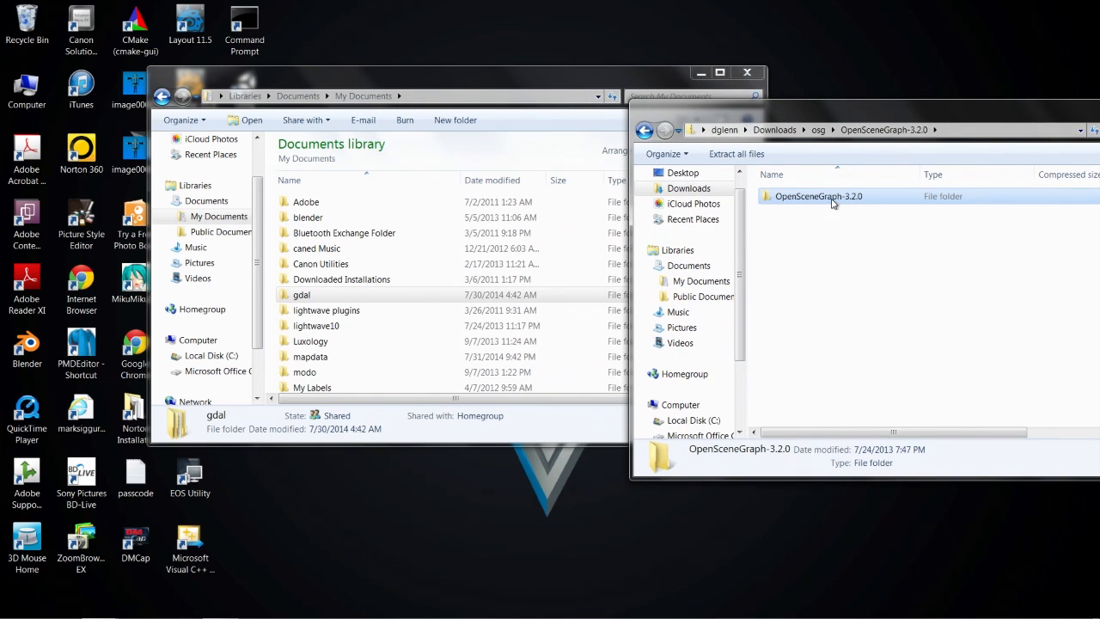
{"action": "left_click_drag", "start_coordinate": [524, 71], "coordinate": [383, 105]}
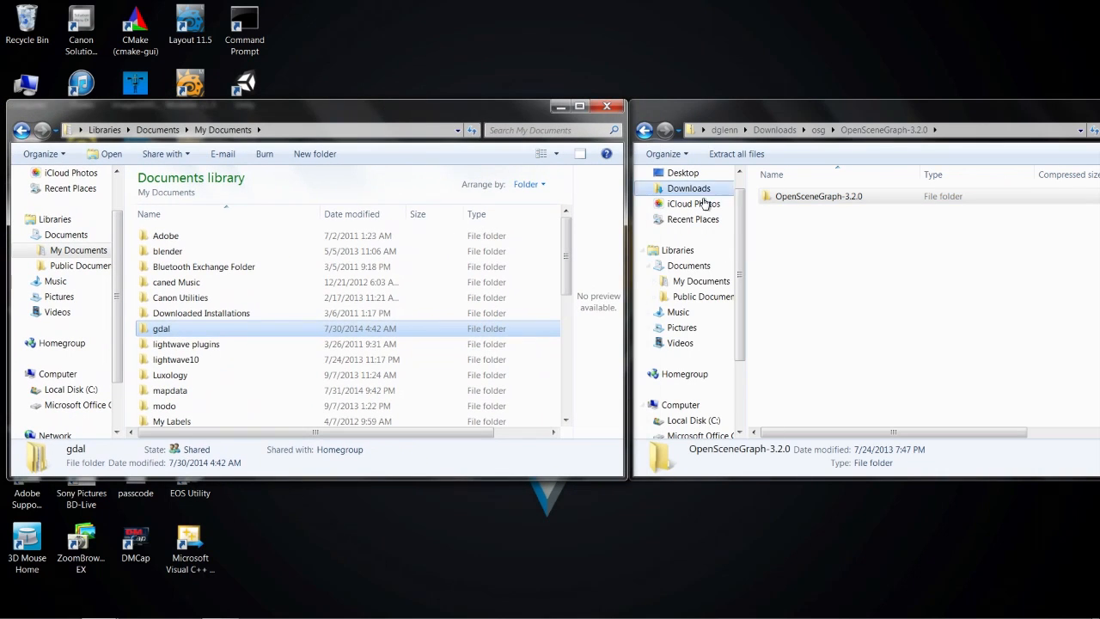
{"action": "left_click_drag", "start_coordinate": [787, 196], "coordinate": [604, 307]}
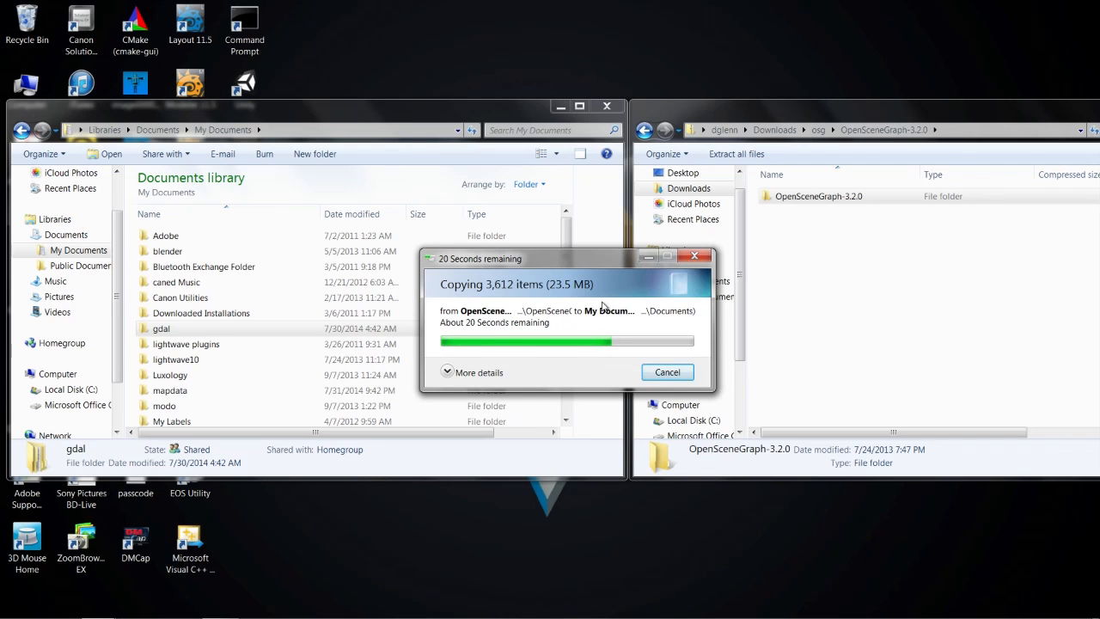
Open the VirtualPlanetBuilder-master archive in the osg downloads folder and copy its VirtualPlanetBuilder-master folder into My Documents.
{"action": "left_click", "coordinate": [761, 103]}
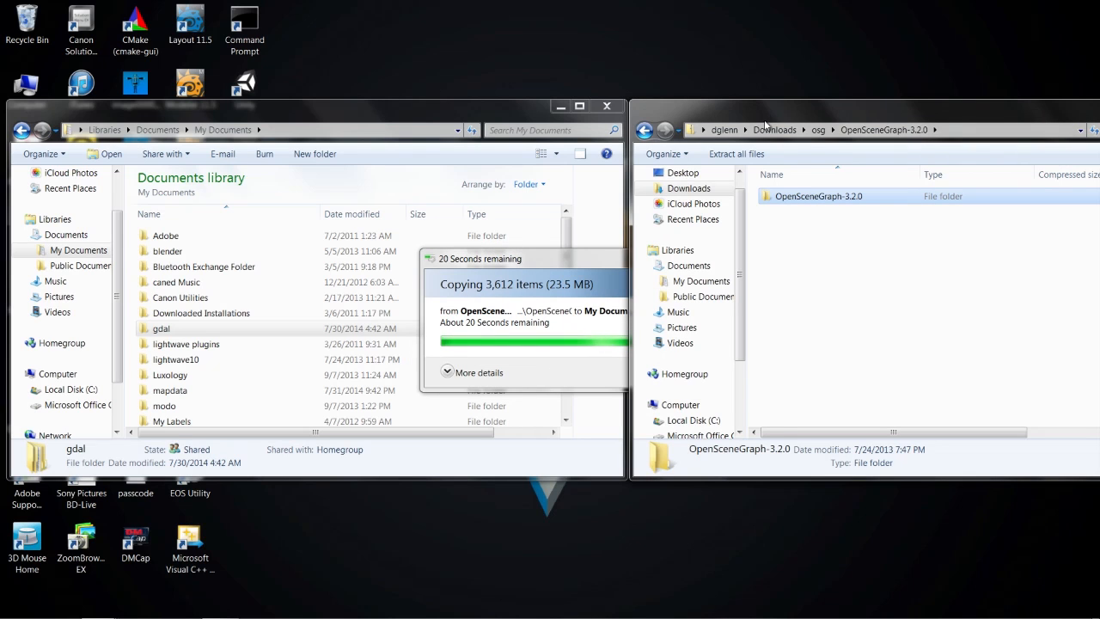
{"action": "left_click", "coordinate": [818, 130]}
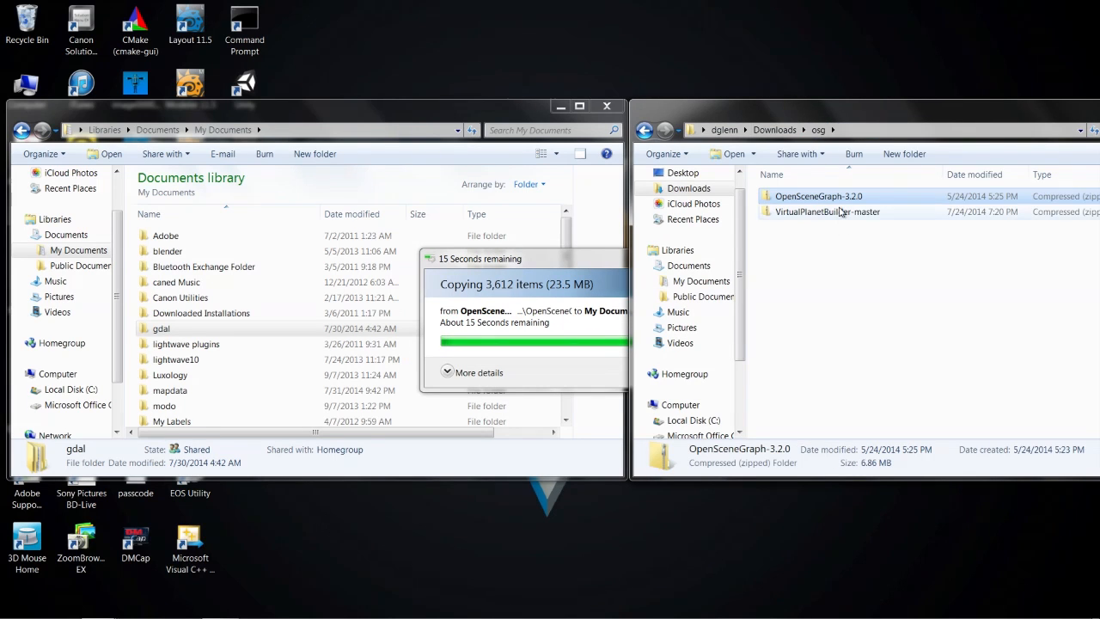
{"action": "double_click", "coordinate": [832, 212]}
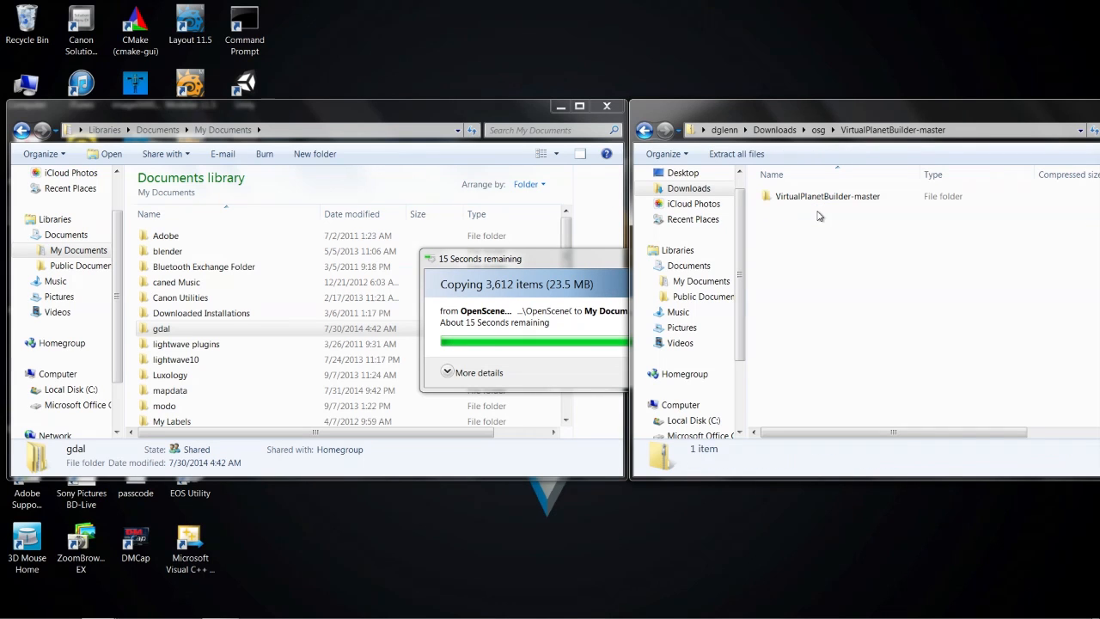
{"action": "left_click", "coordinate": [821, 198]}
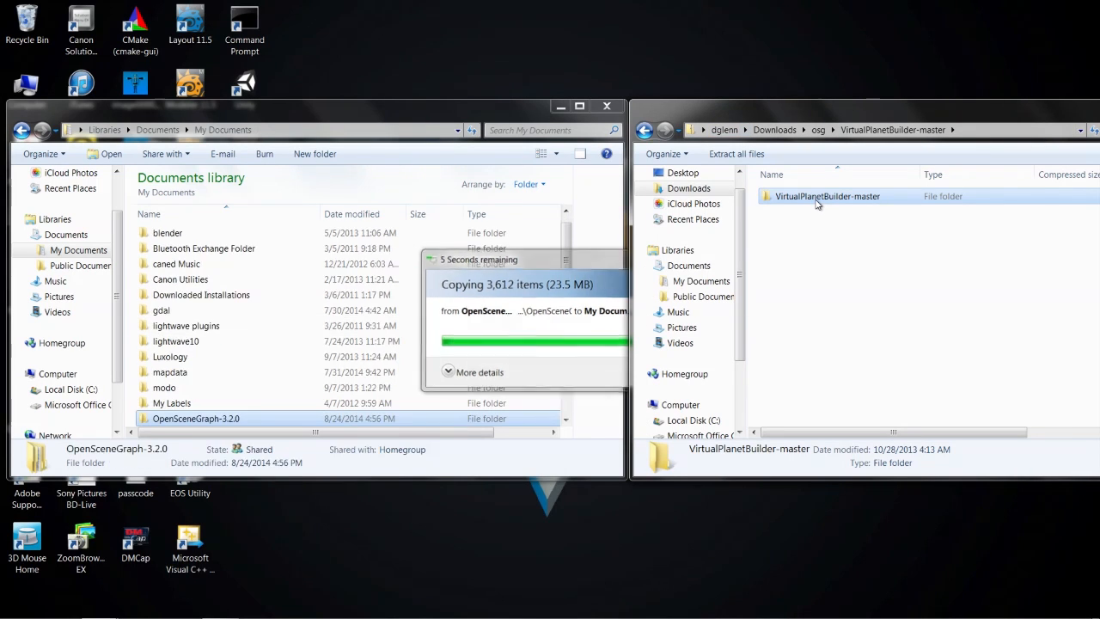
{"action": "left_click_drag", "start_coordinate": [812, 202], "coordinate": [608, 267]}
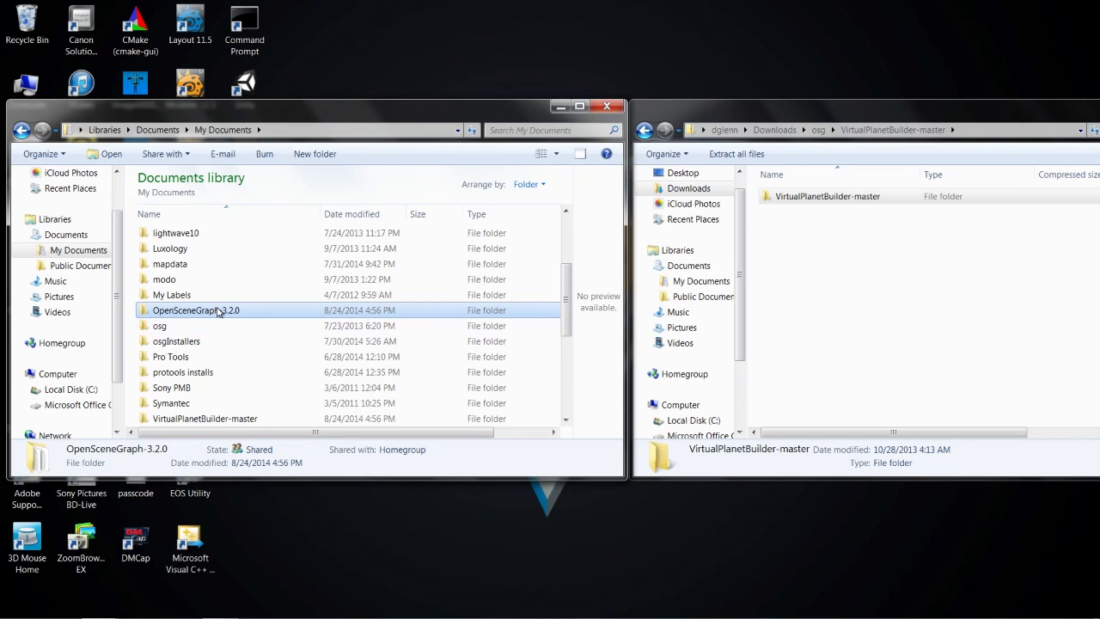
Open the copied OpenSceneGraph-3.2.0 folder in My Documents and examine its full list of folders and files.
{"action": "double_click", "coordinate": [193, 316]}
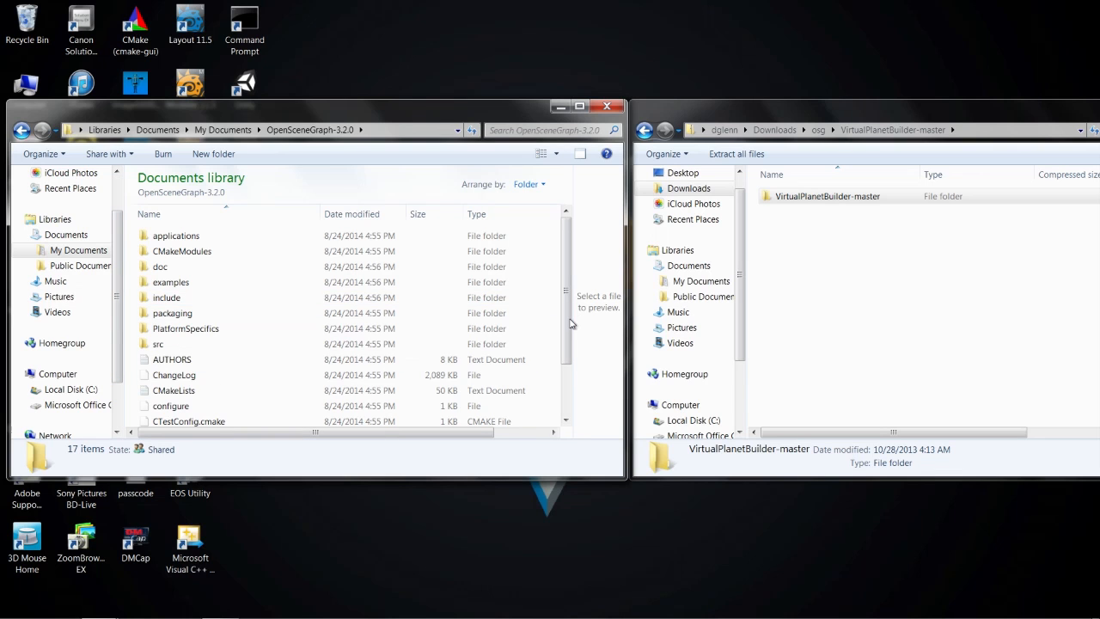
{"action": "scroll", "coordinate": [516, 309], "scroll_direction": "down", "scroll_amount": 2}
{"action": "scroll", "coordinate": [533, 275], "scroll_direction": "up", "scroll_amount": 2}
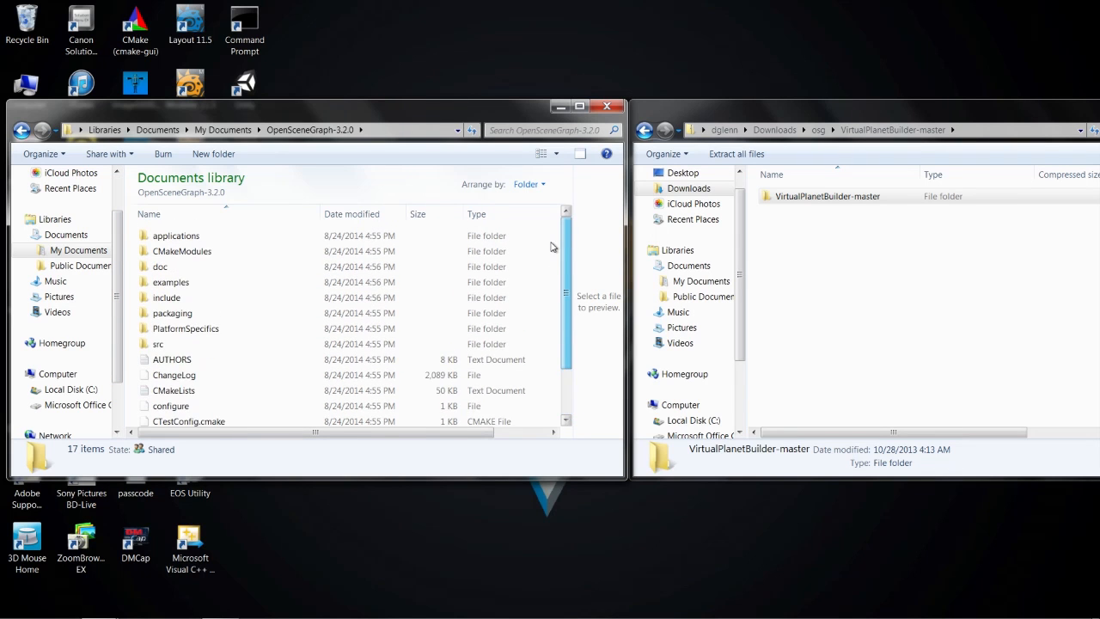
{"action": "left_click_drag", "start_coordinate": [551, 247], "coordinate": [560, 389]}
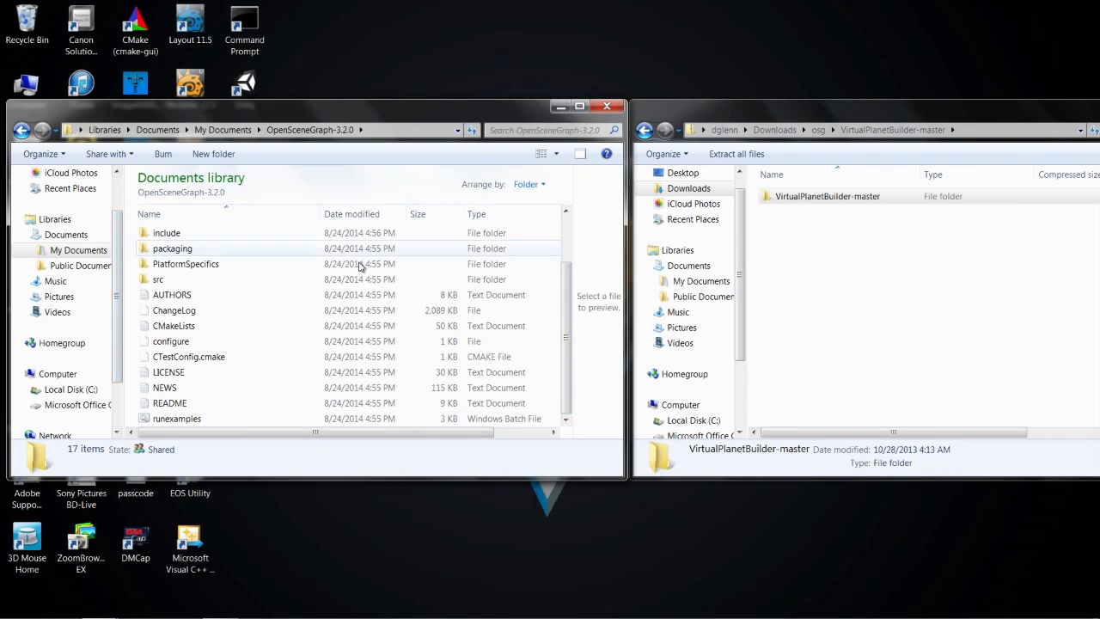
{"action": "left_click_drag", "start_coordinate": [571, 321], "coordinate": [563, 268]}
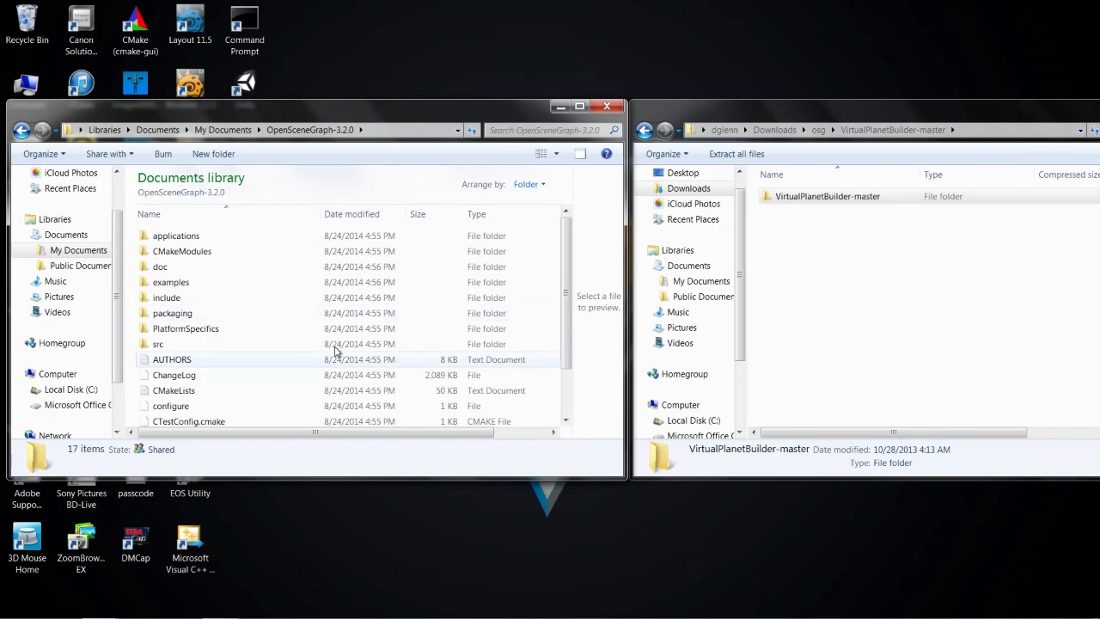
{"action": "scroll", "coordinate": [563, 327], "scroll_direction": "down", "scroll_amount": 2}
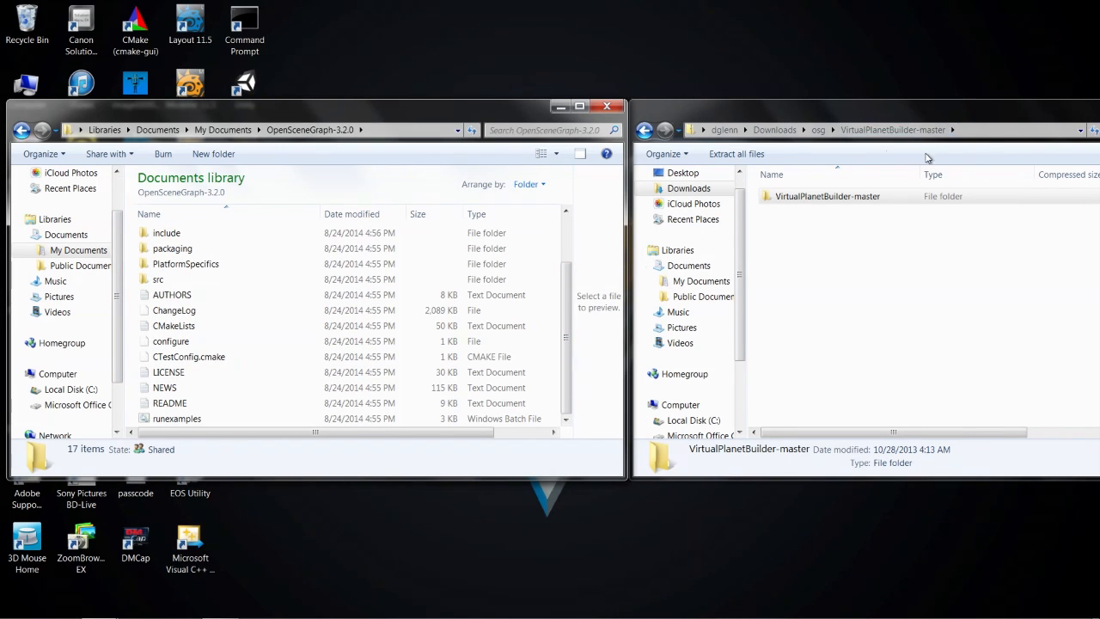
Open the VirtualPlanetBuilder-master folder in My Documents and point out its configure file and the CMake desktop shortcut.
{"action": "left_click", "coordinate": [222, 129]}
{"action": "scroll", "coordinate": [302, 343], "scroll_direction": "down", "scroll_amount": 3}
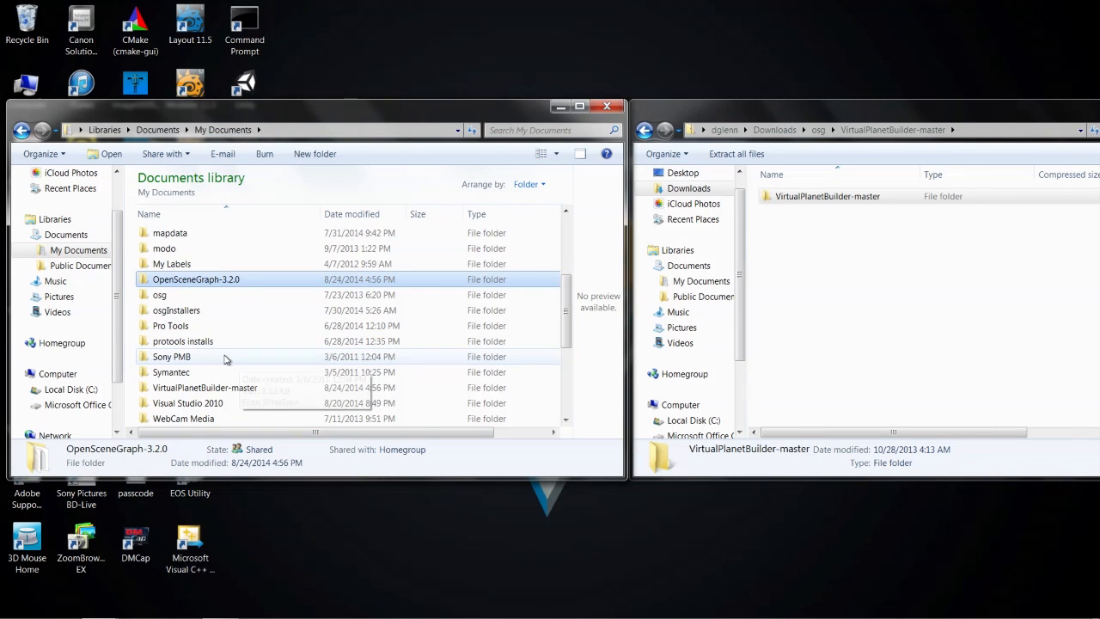
{"action": "double_click", "coordinate": [197, 391]}
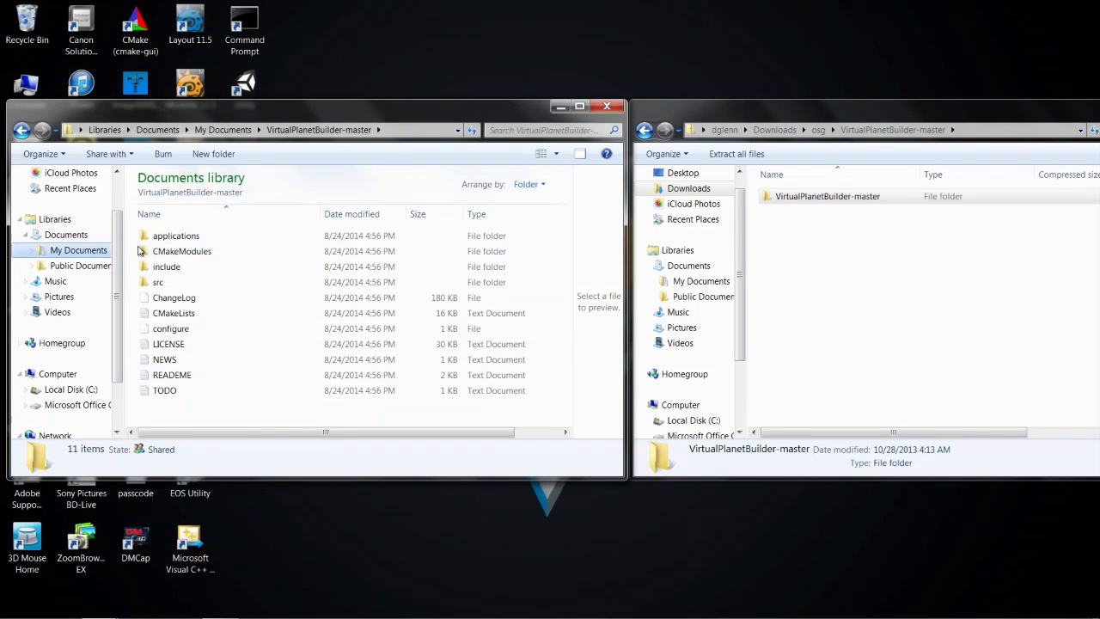
{"action": "left_click", "coordinate": [166, 331]}
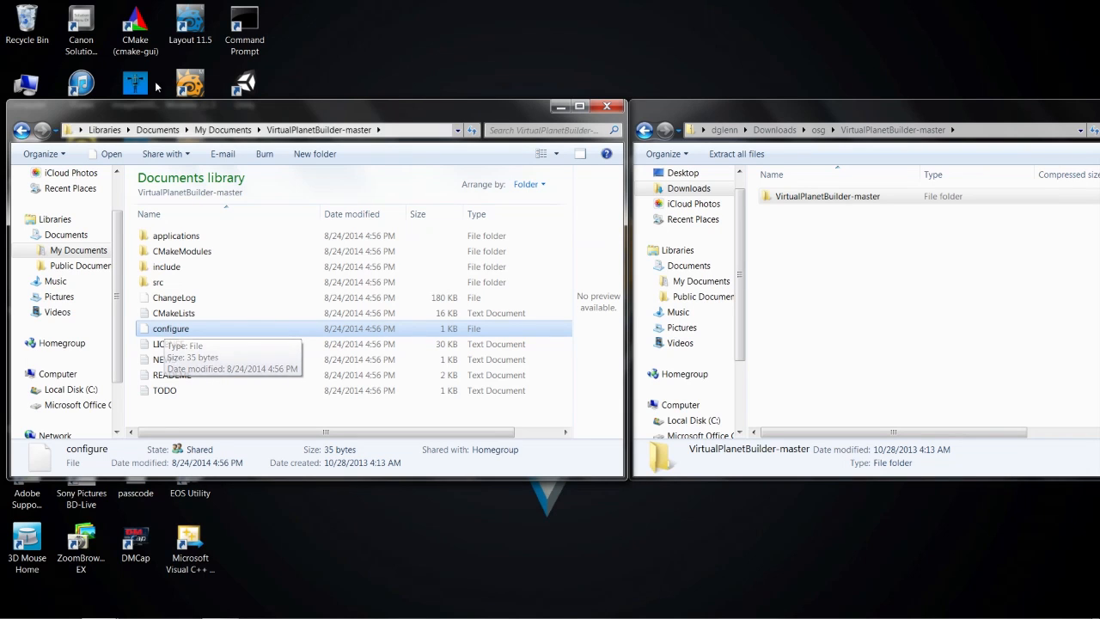
{"action": "left_click", "coordinate": [151, 33]}
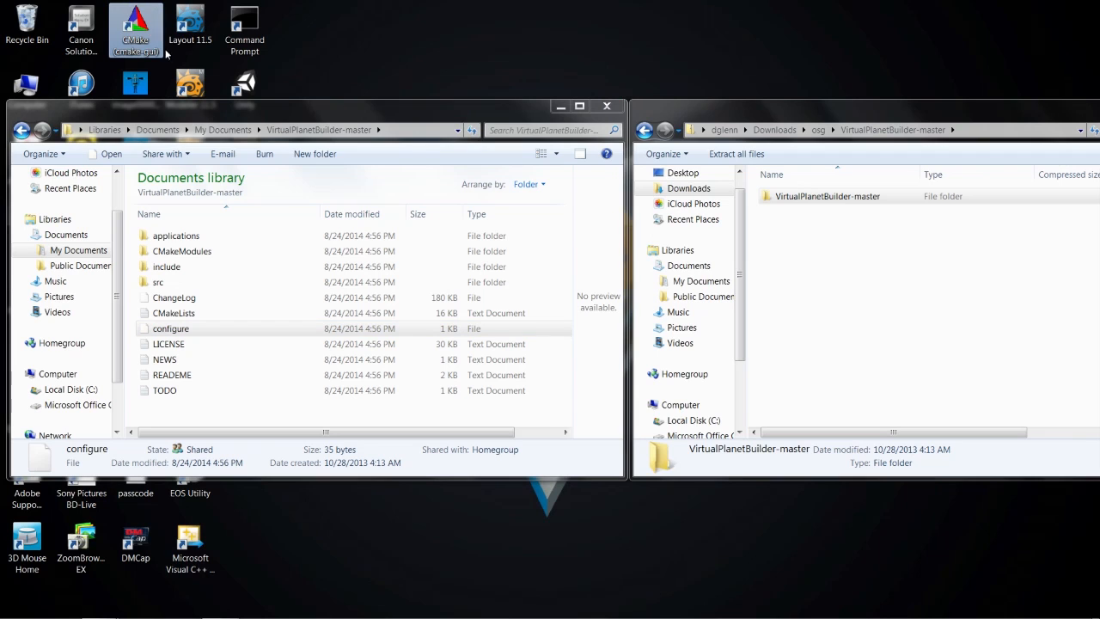
{"action": "left_click", "coordinate": [169, 333]}
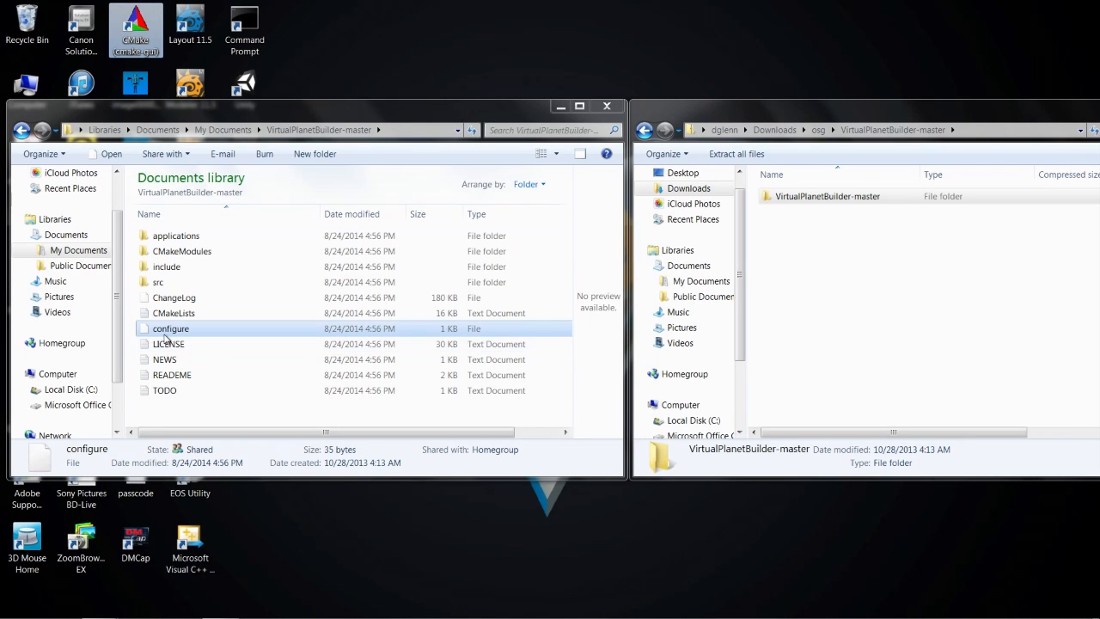
{"action": "left_click", "coordinate": [179, 334]}
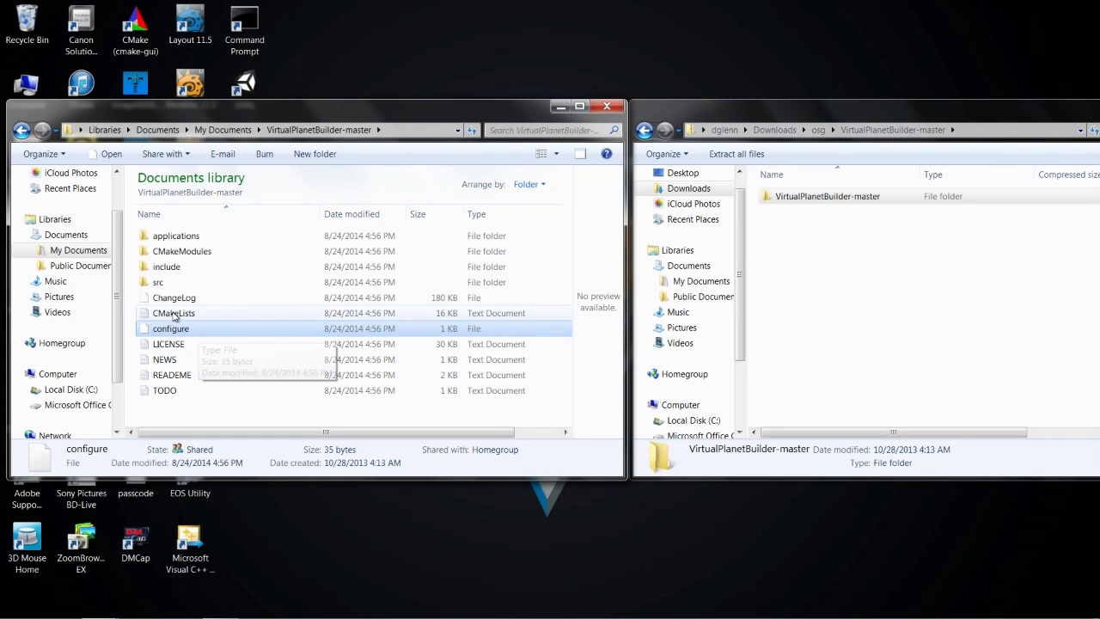
Examine the CMakeLists and ChangeLog files in the VirtualPlanetBuilder-master folder without renaming them.
{"action": "left_click", "coordinate": [168, 316]}
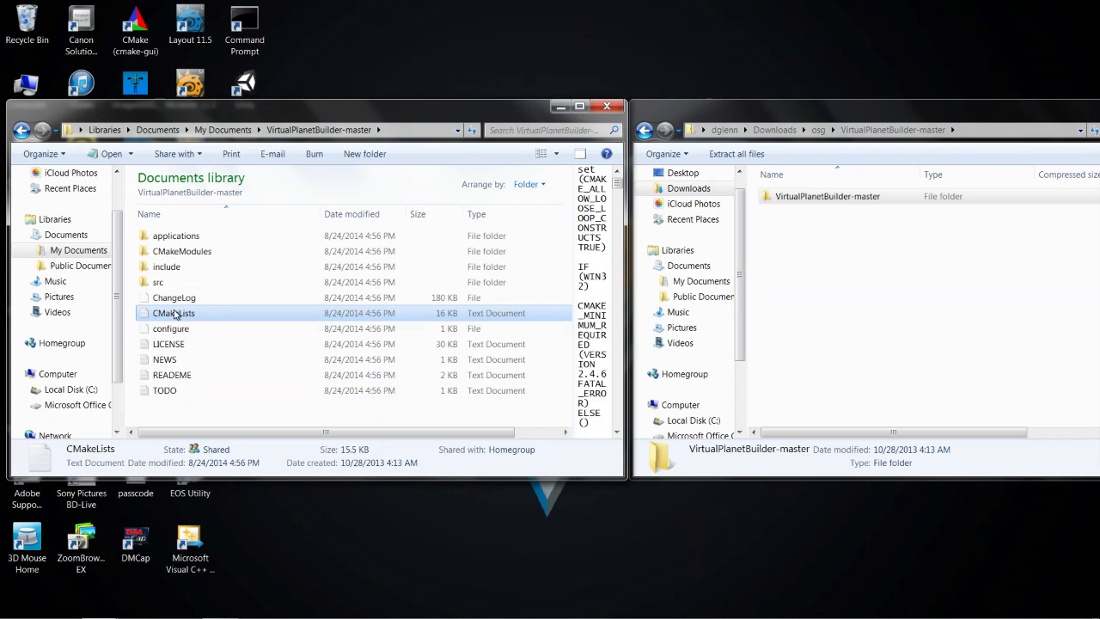
{"action": "left_click", "coordinate": [161, 313]}
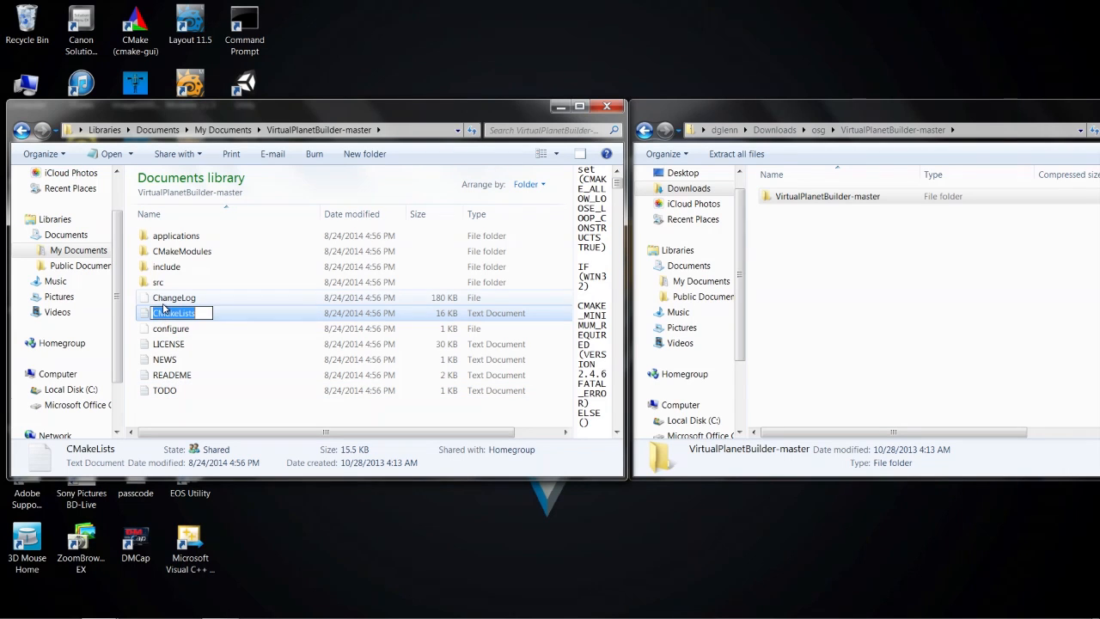
{"action": "left_click", "coordinate": [233, 301]}
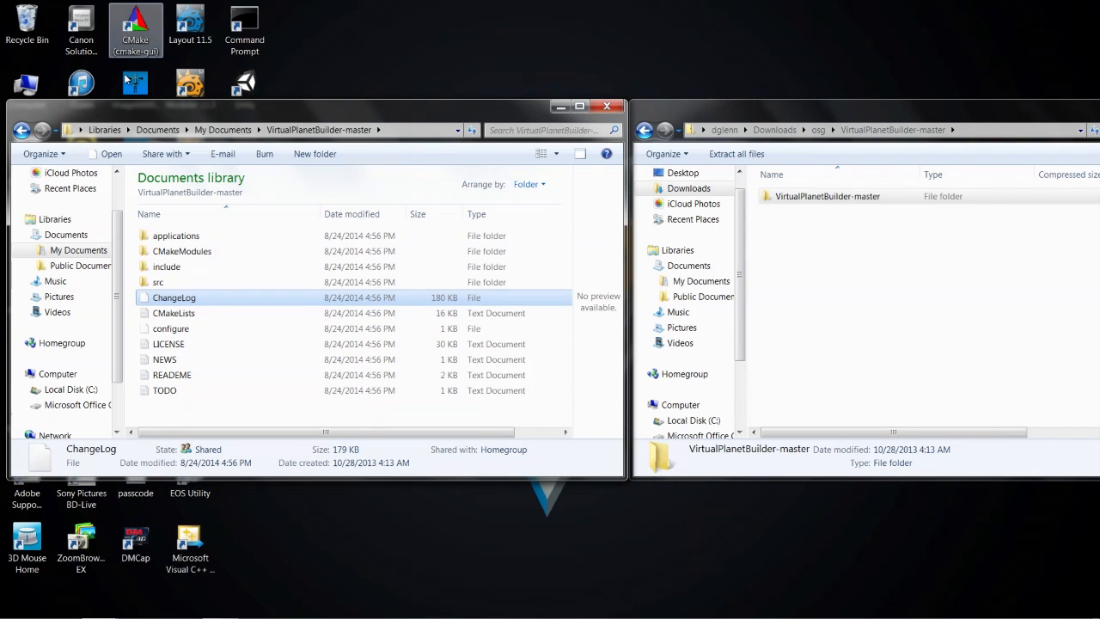
{"action": "left_click", "coordinate": [173, 315]}
{"action": "left_click", "coordinate": [175, 301]}
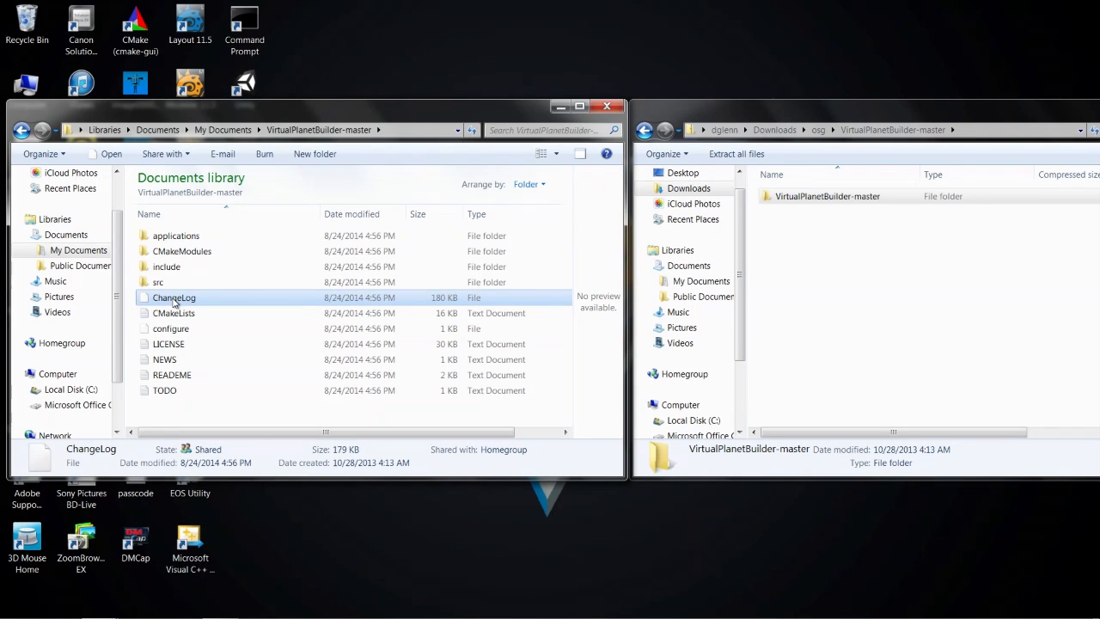
Return to the OpenSceneGraph-3.2.0 folder in My Documents and check its configure and CMakeLists files.
{"action": "left_click", "coordinate": [223, 130]}
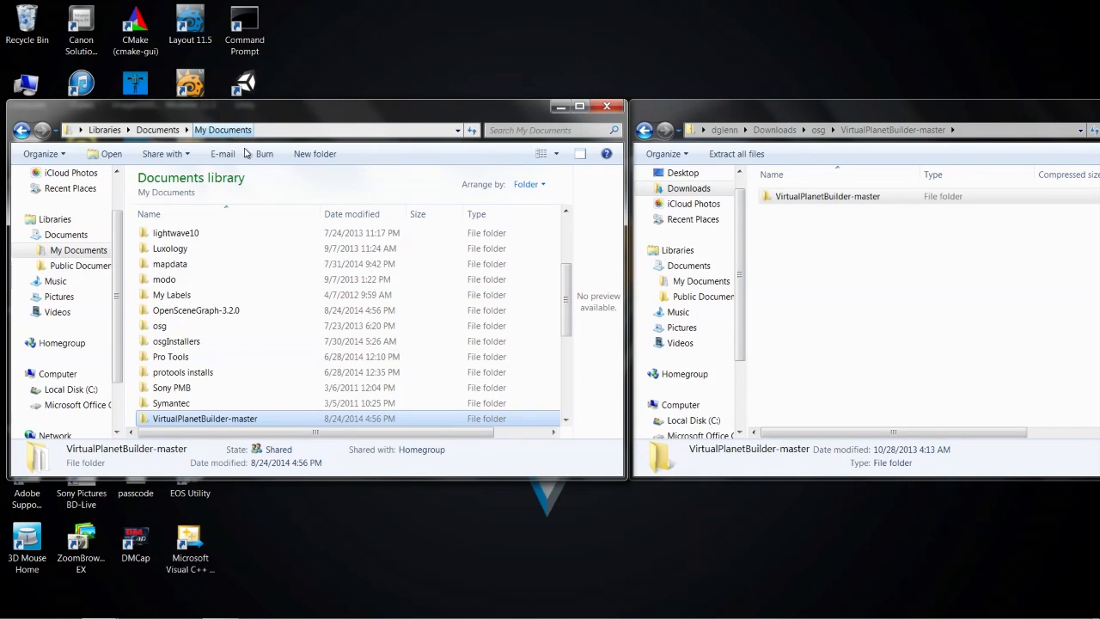
{"action": "double_click", "coordinate": [188, 313]}
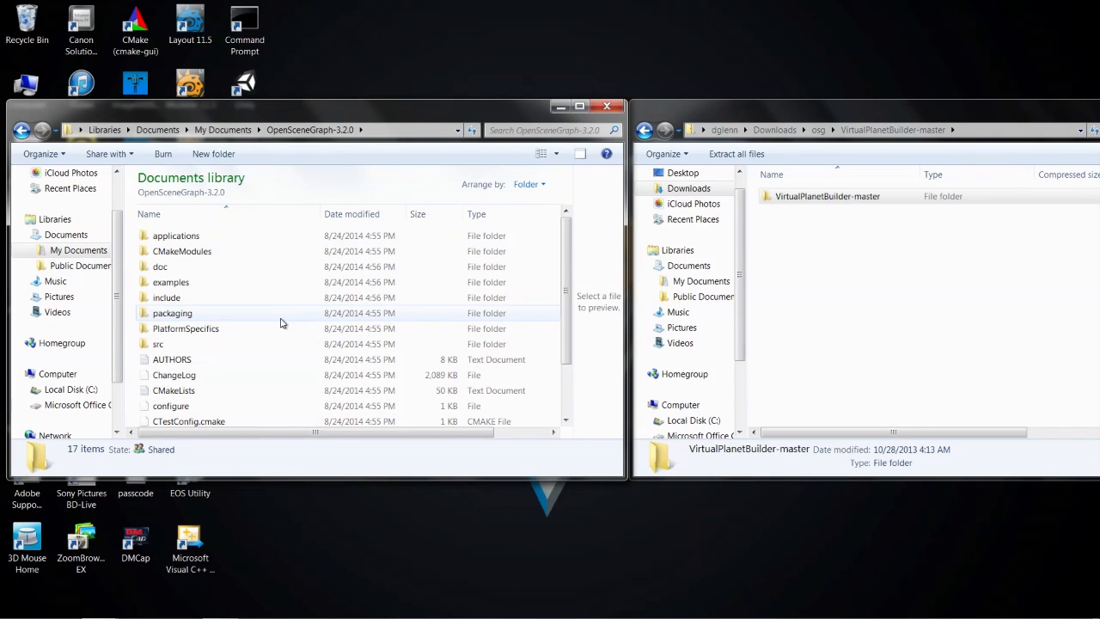
{"action": "scroll", "coordinate": [281, 322], "scroll_direction": "down", "scroll_amount": 2}
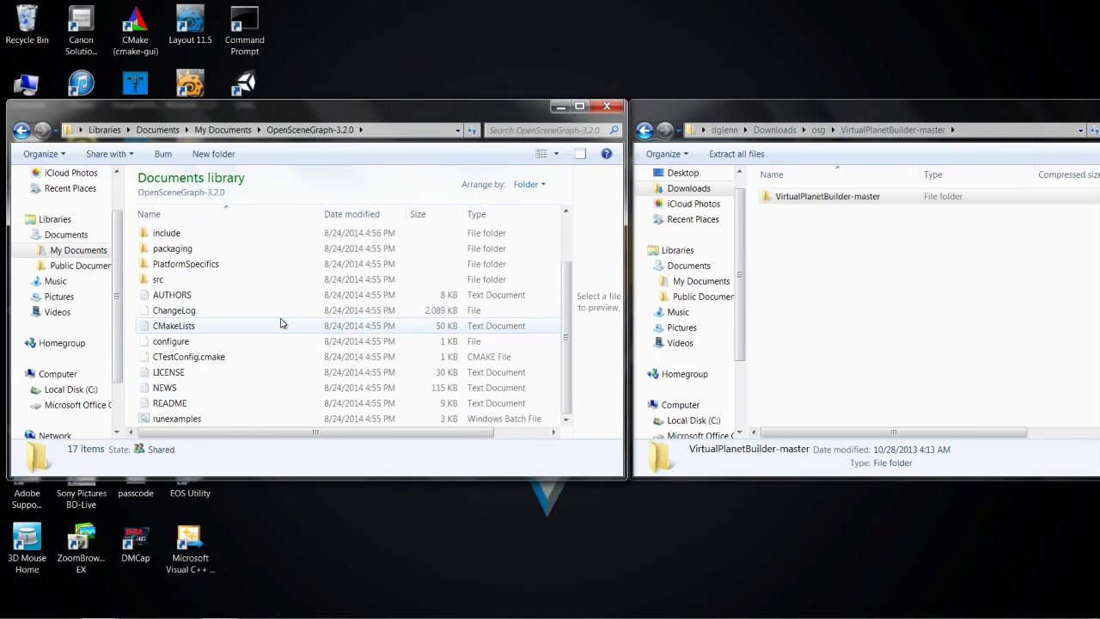
{"action": "left_click", "coordinate": [181, 330]}
{"action": "left_click", "coordinate": [164, 344]}
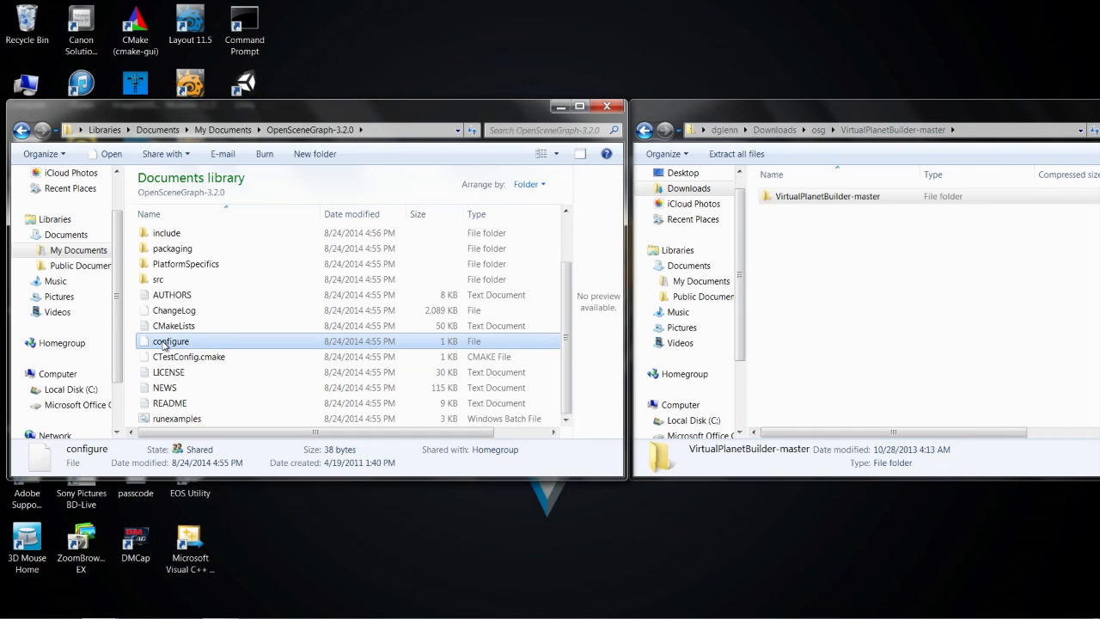
{"action": "left_click", "coordinate": [175, 326]}
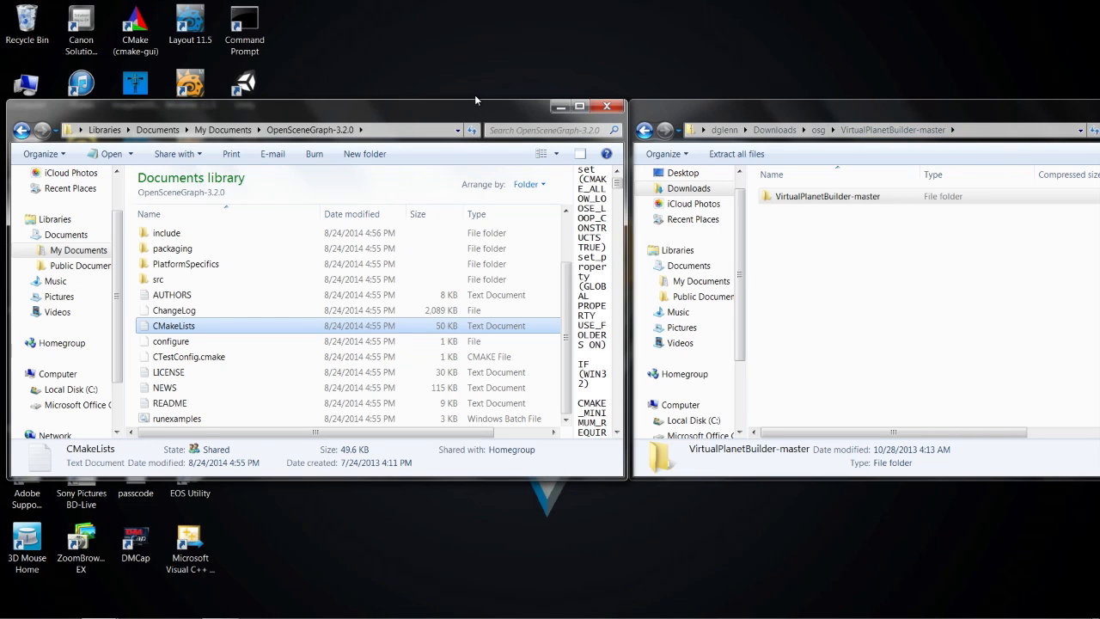
Widen the preview of OpenSceneGraph's CMakeLists file to read its beginning, and move the folder windows clear of the desktop icons.
{"action": "left_click_drag", "start_coordinate": [877, 115], "coordinate": [610, 250]}
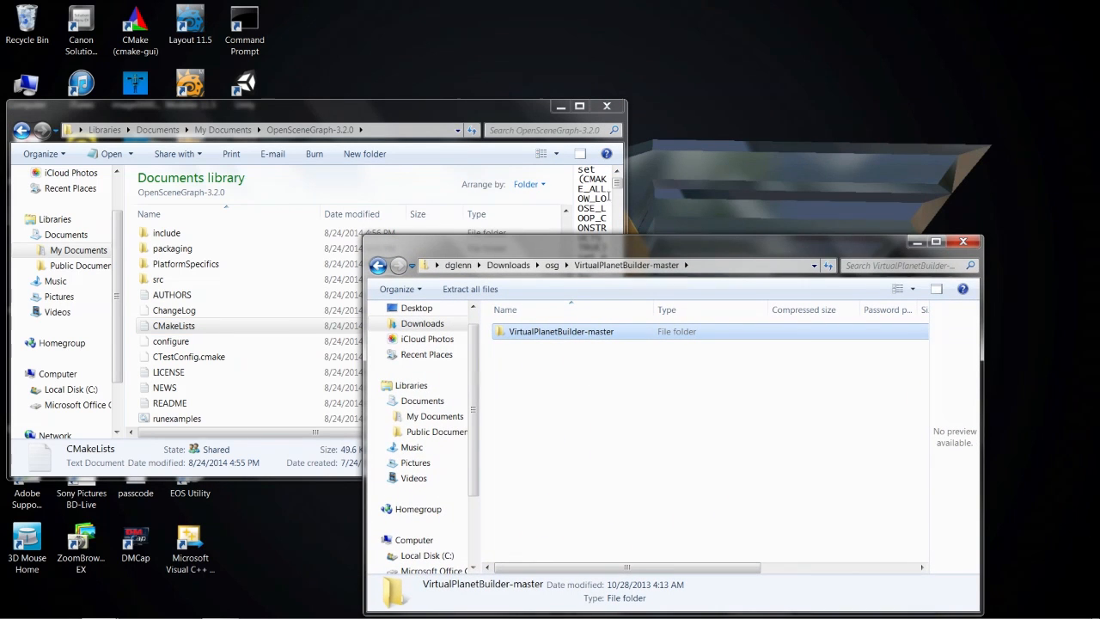
{"action": "left_click", "coordinate": [477, 110]}
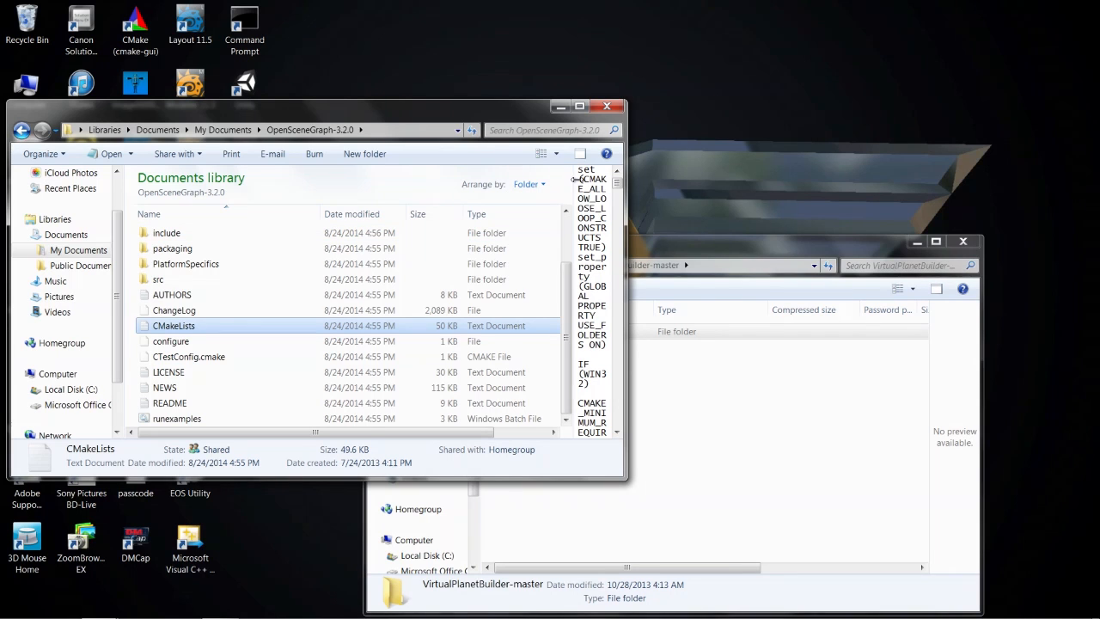
{"action": "left_click_drag", "start_coordinate": [574, 179], "coordinate": [447, 184]}
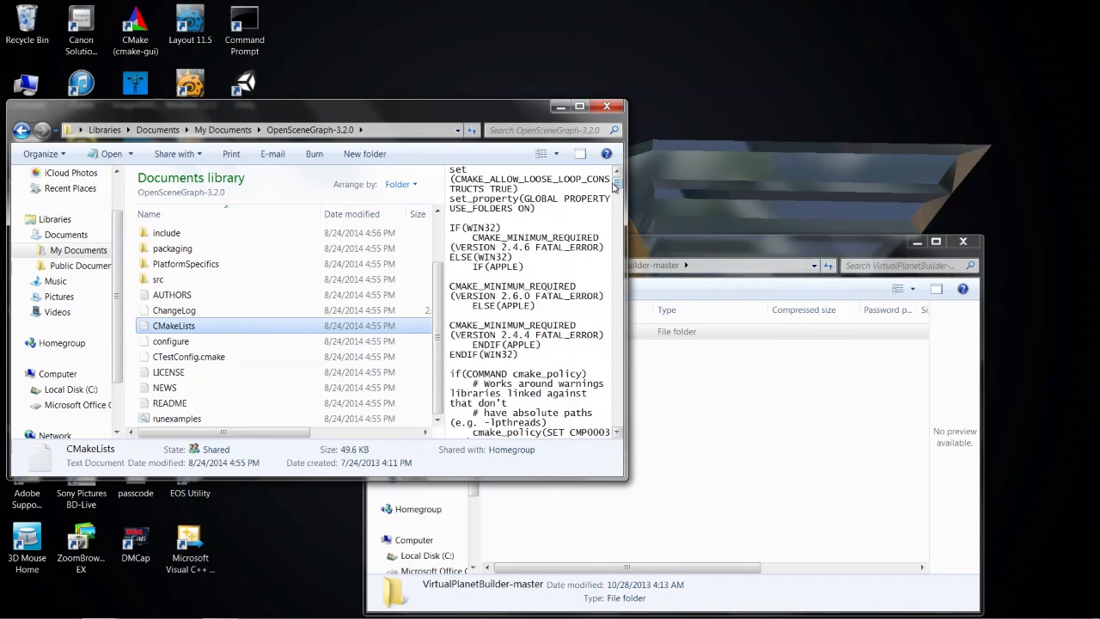
{"action": "mouse_move", "coordinate": [616, 186]}
{"action": "left_mouse_down"}
{"action": "mouse_move", "coordinate": [607, 279]}
{"action": "mouse_move", "coordinate": [615, 176]}
{"action": "left_mouse_up"}
{"action": "left_click_drag", "start_coordinate": [517, 107], "coordinate": [827, 97]}
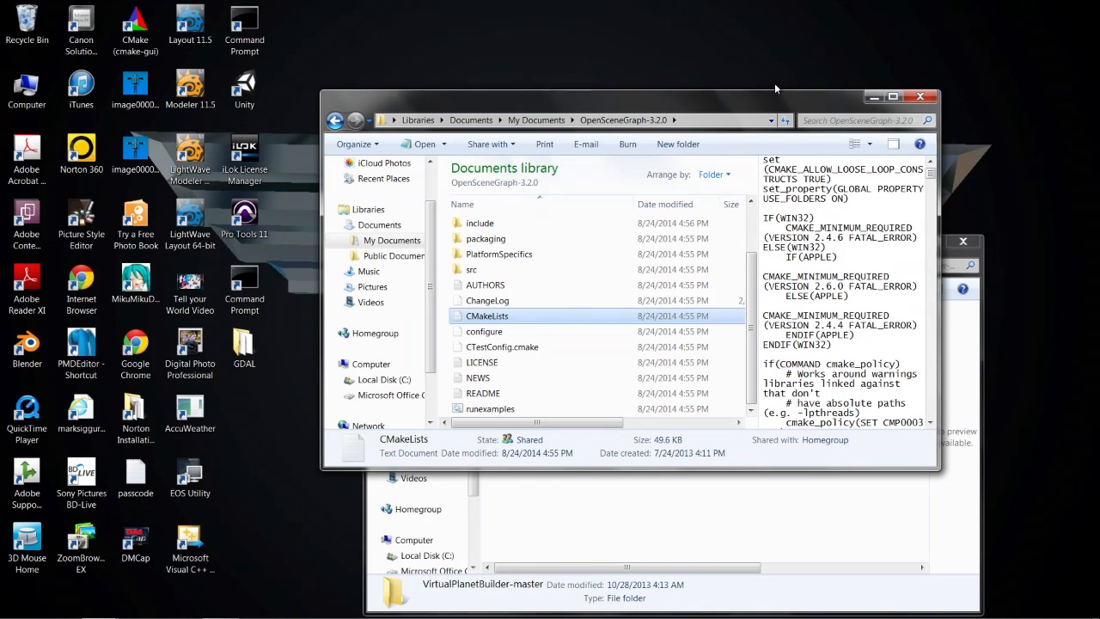
Close the downloaded VirtualPlanetBuilder-master archive window and minimize the OpenSceneGraph-3.2.0 folder window to clear the desktop.
{"action": "left_click_drag", "start_coordinate": [782, 98], "coordinate": [621, 76]}
{"action": "left_click", "coordinate": [850, 246]}
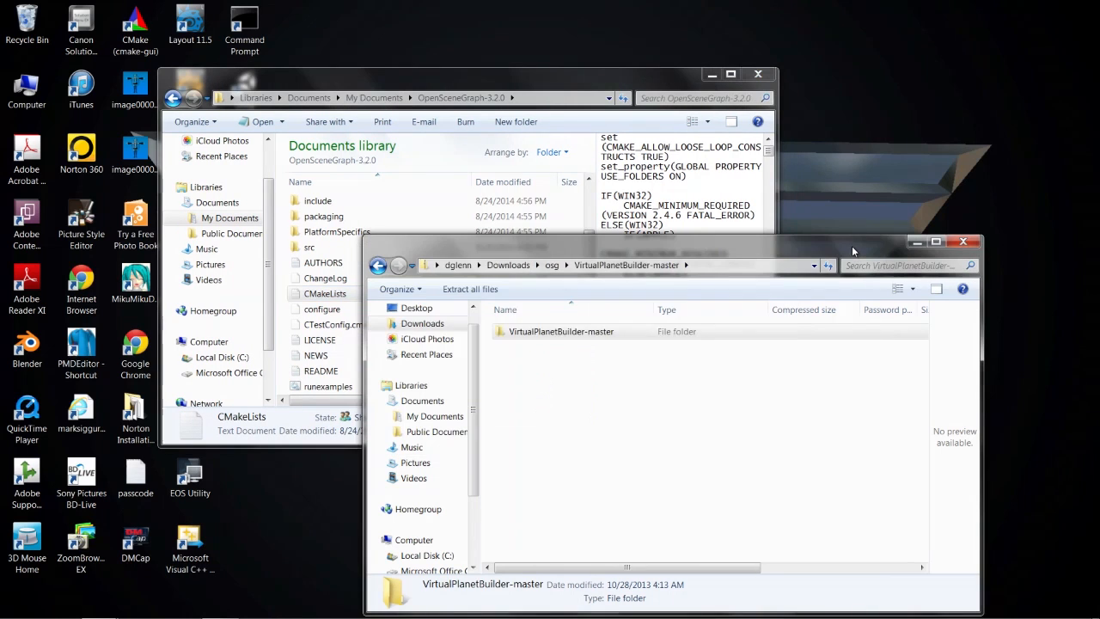
{"action": "left_click_drag", "start_coordinate": [850, 246], "coordinate": [805, 126]}
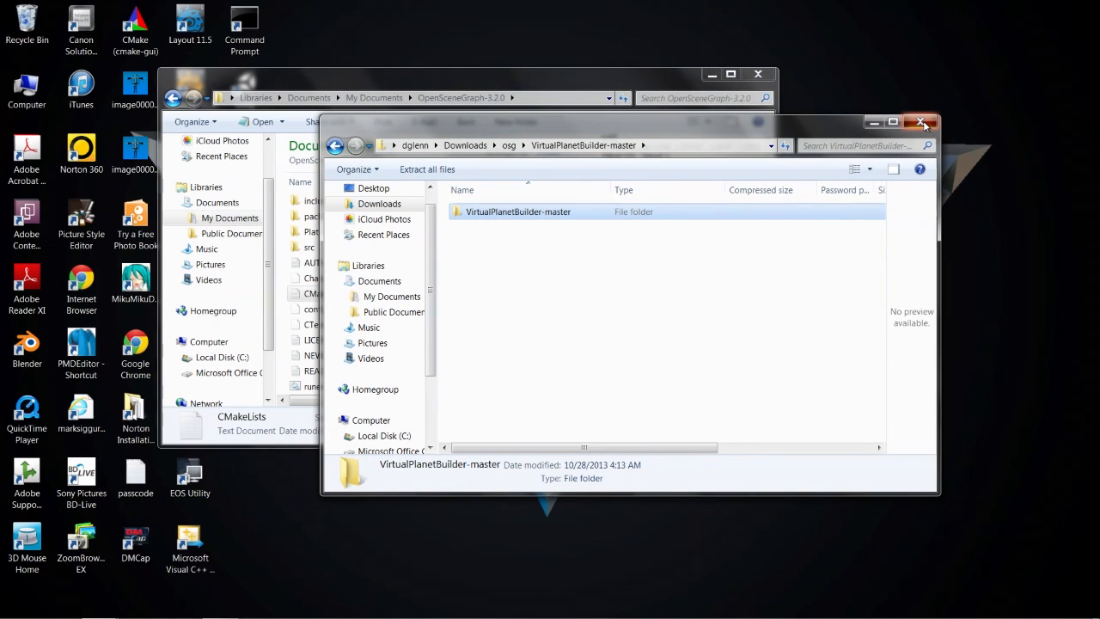
{"action": "left_click", "coordinate": [923, 120]}
{"action": "left_click_drag", "start_coordinate": [507, 93], "coordinate": [699, 85]}
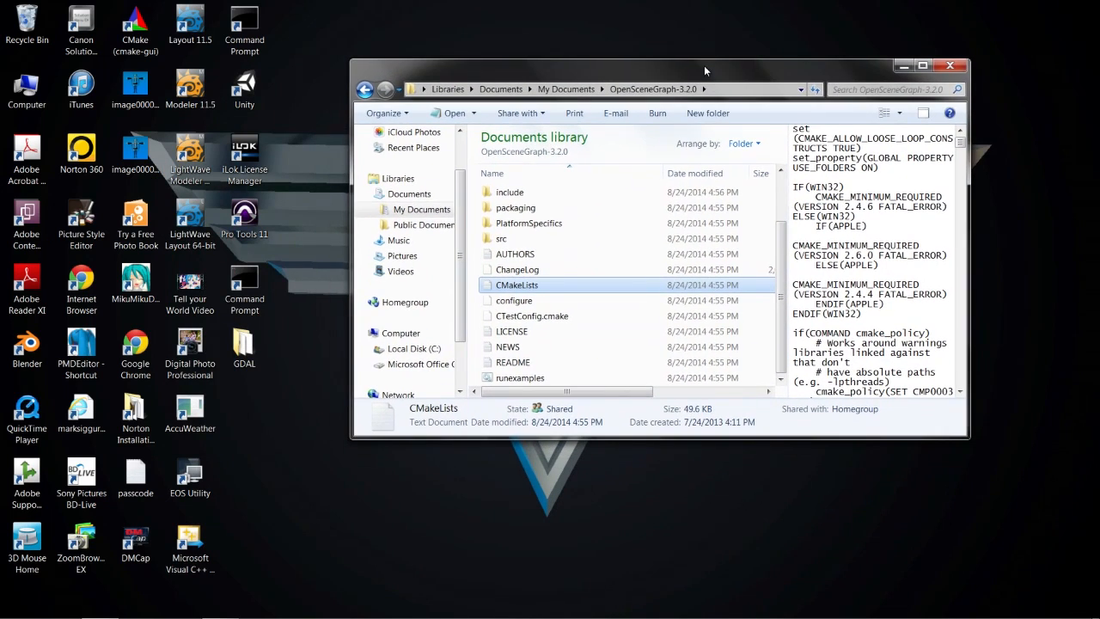
{"action": "left_click", "coordinate": [905, 69]}
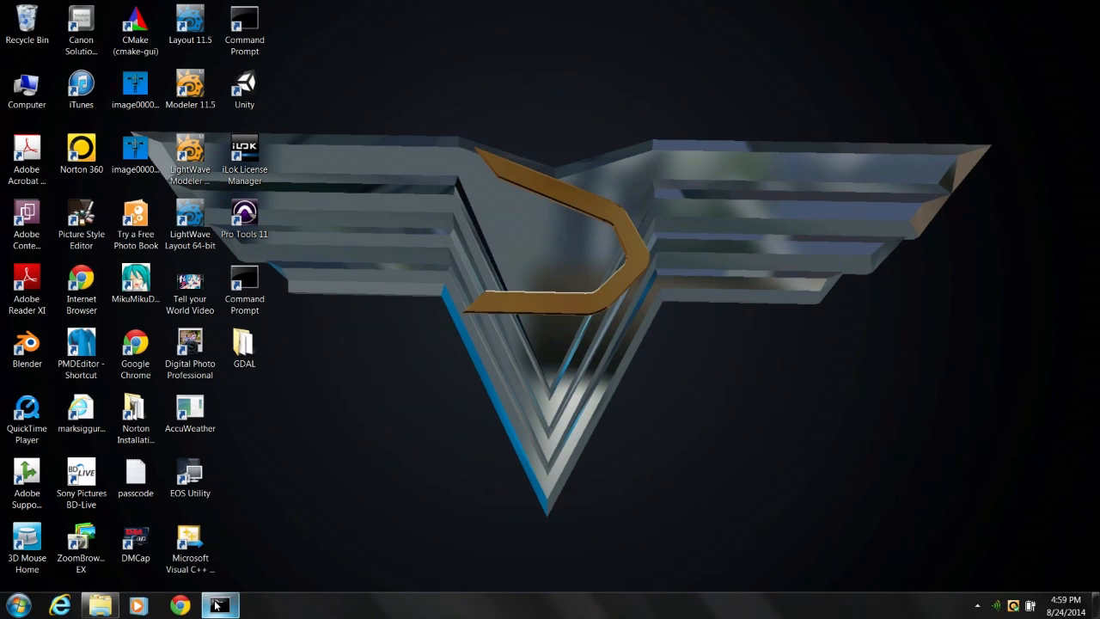
Bring up the running Command Prompt window and close it.
{"action": "right_click", "coordinate": [216, 606]}
{"action": "left_click", "coordinate": [217, 606]}
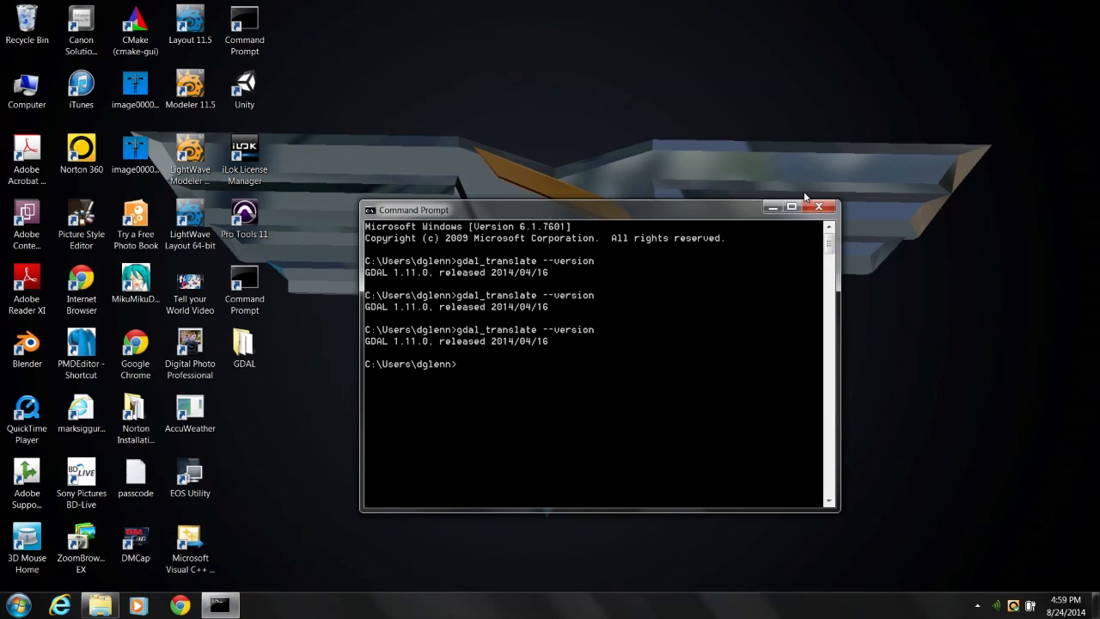
{"action": "left_click", "coordinate": [817, 204]}
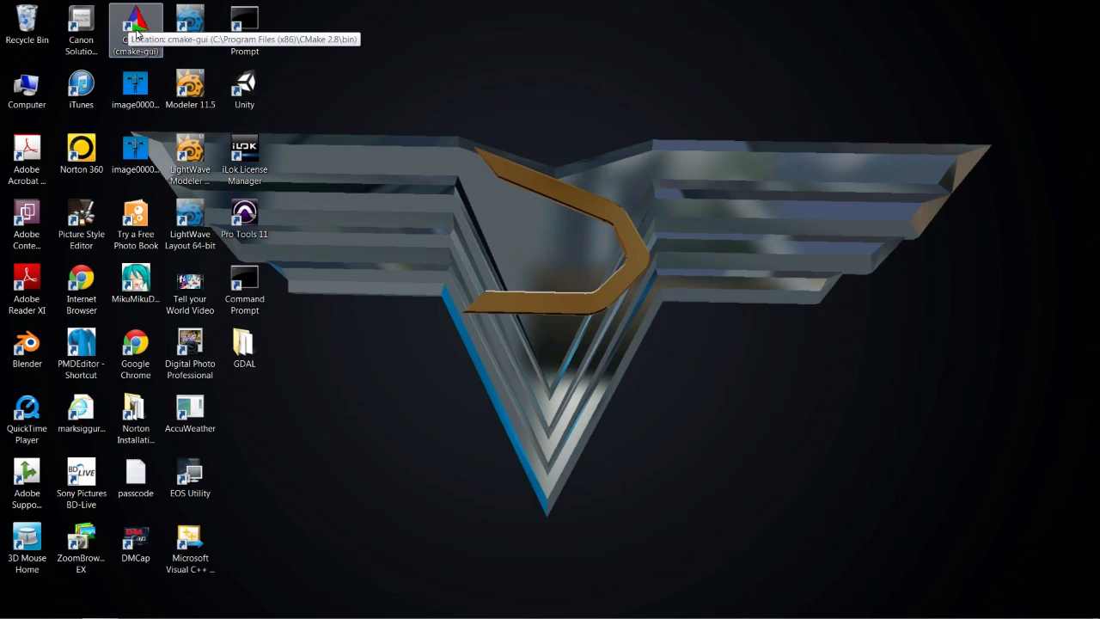
Launch CMake from its desktop shortcut and clear the VirtualPlanetBuilder-master path set for building the binaries.
{"action": "double_click", "coordinate": [136, 33]}
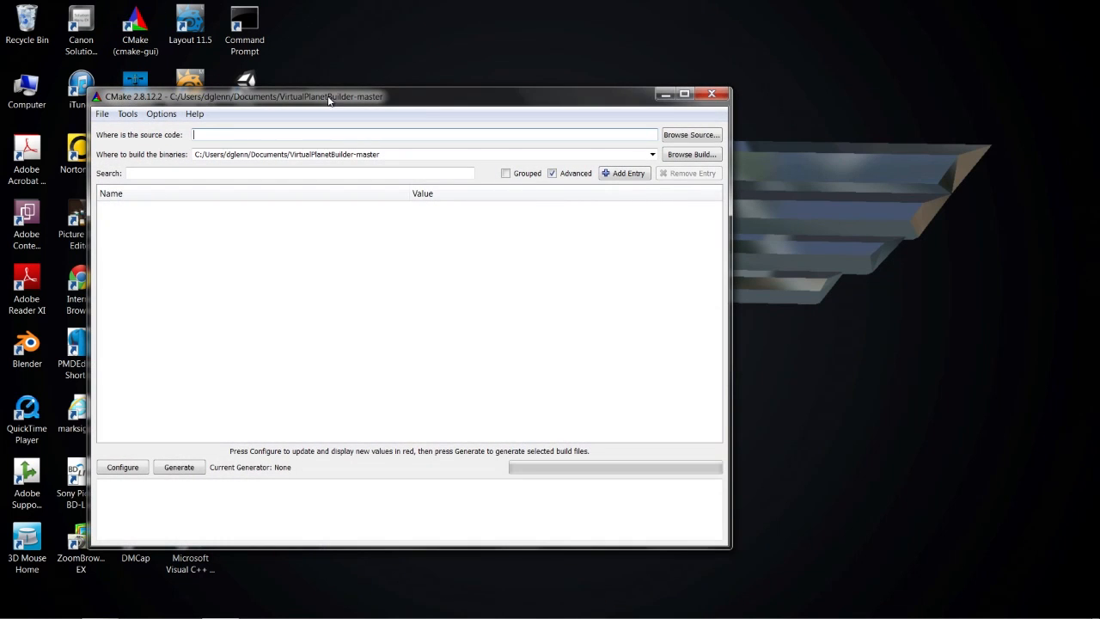
{"action": "left_click_drag", "start_coordinate": [329, 101], "coordinate": [514, 81]}
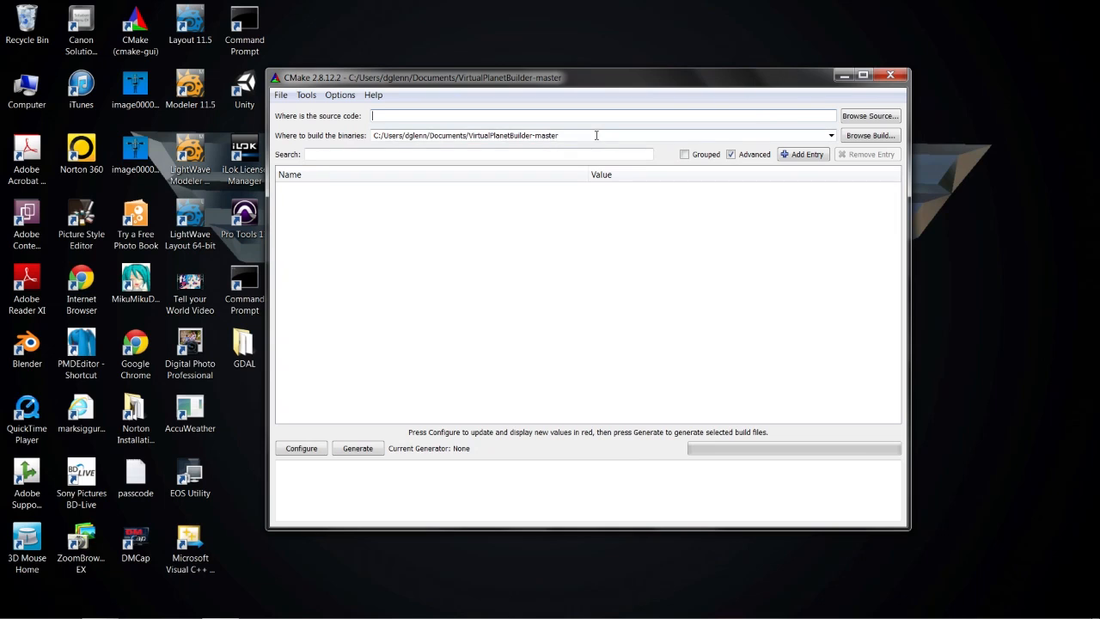
{"action": "left_click_drag", "start_coordinate": [599, 135], "coordinate": [363, 142]}
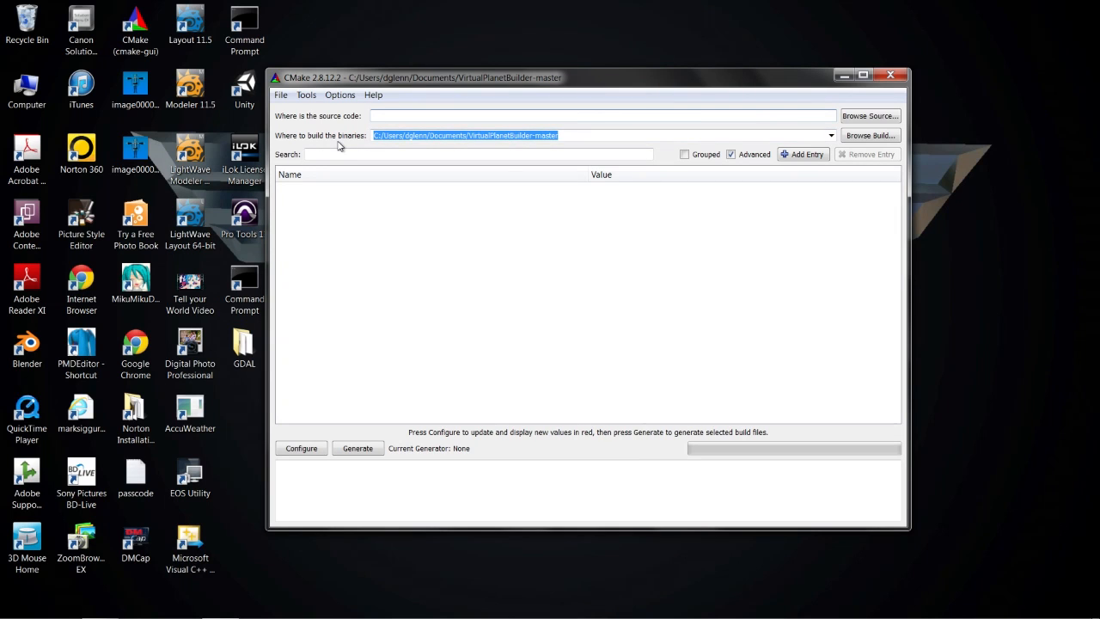
{"action": "key", "text": "BackSpace"}
Delete the CMake cache and confirm the deletion.
{"action": "left_click", "coordinate": [280, 95]}
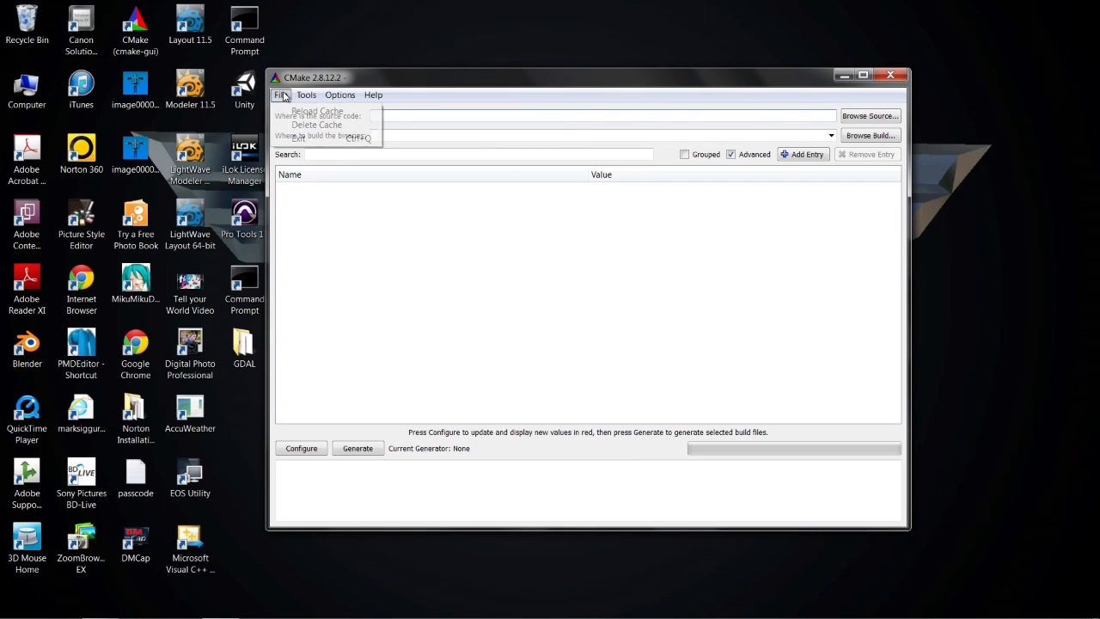
{"action": "left_click", "coordinate": [300, 127]}
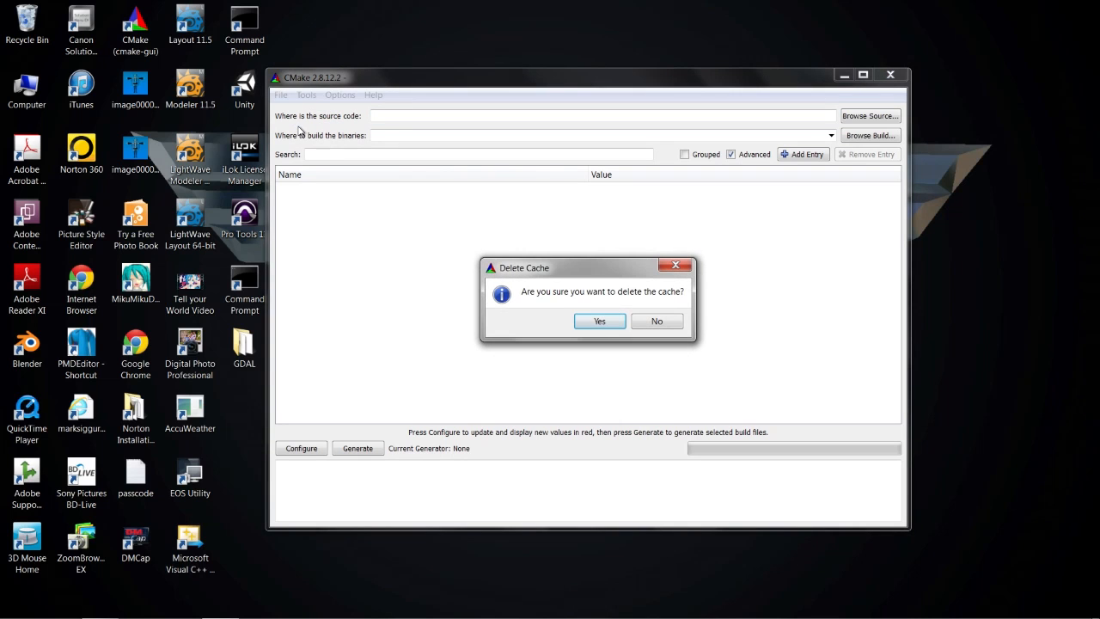
{"action": "left_click", "coordinate": [599, 322]}
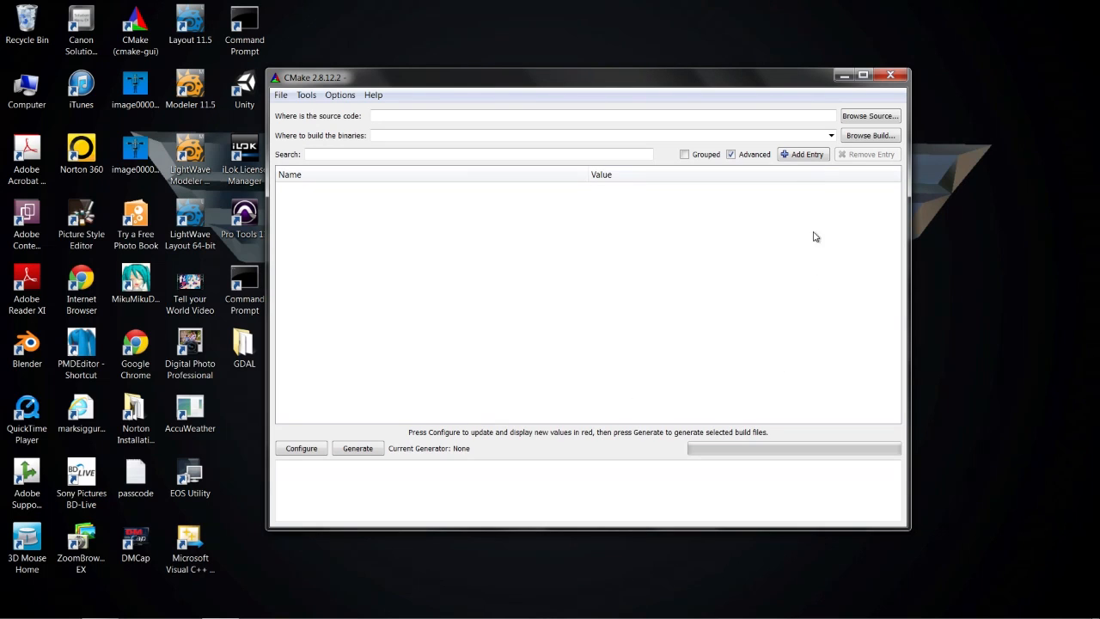
Browse to the OpenSceneGraph-3.2.0 folder in My Documents and set it as the source code location.
{"action": "mouse_move", "coordinate": [750, 80]}
{"action": "left_mouse_down"}
{"action": "mouse_move", "coordinate": [817, 111]}
{"action": "mouse_move", "coordinate": [764, 69]}
{"action": "left_mouse_up"}
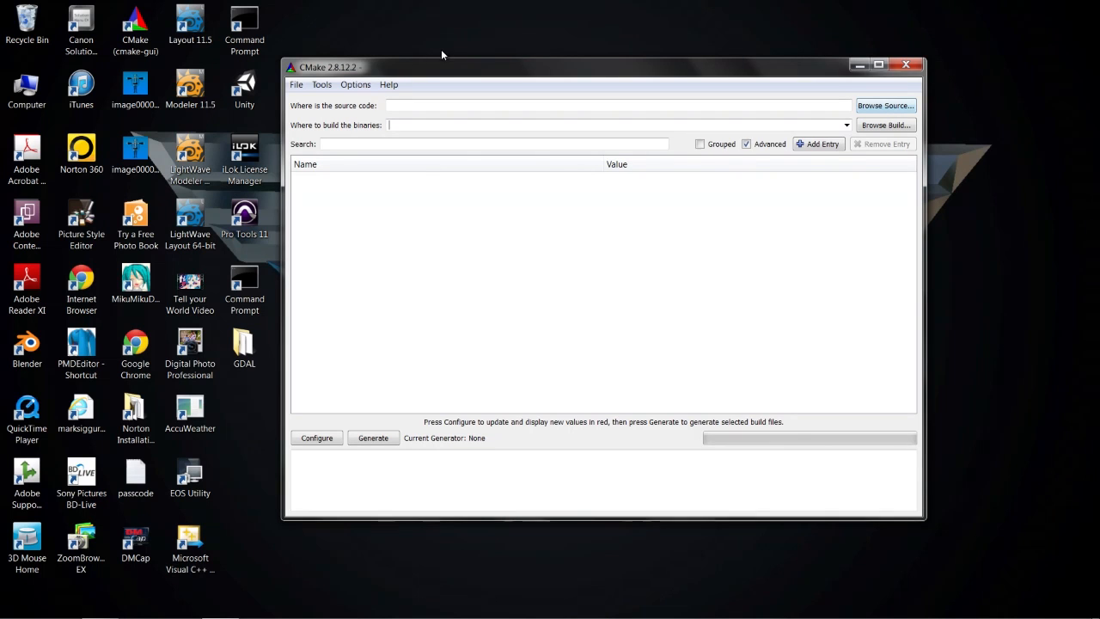
{"action": "left_click_drag", "start_coordinate": [458, 66], "coordinate": [444, 37]}
{"action": "left_click_drag", "start_coordinate": [458, 43], "coordinate": [455, 44]}
{"action": "left_click", "coordinate": [415, 102]}
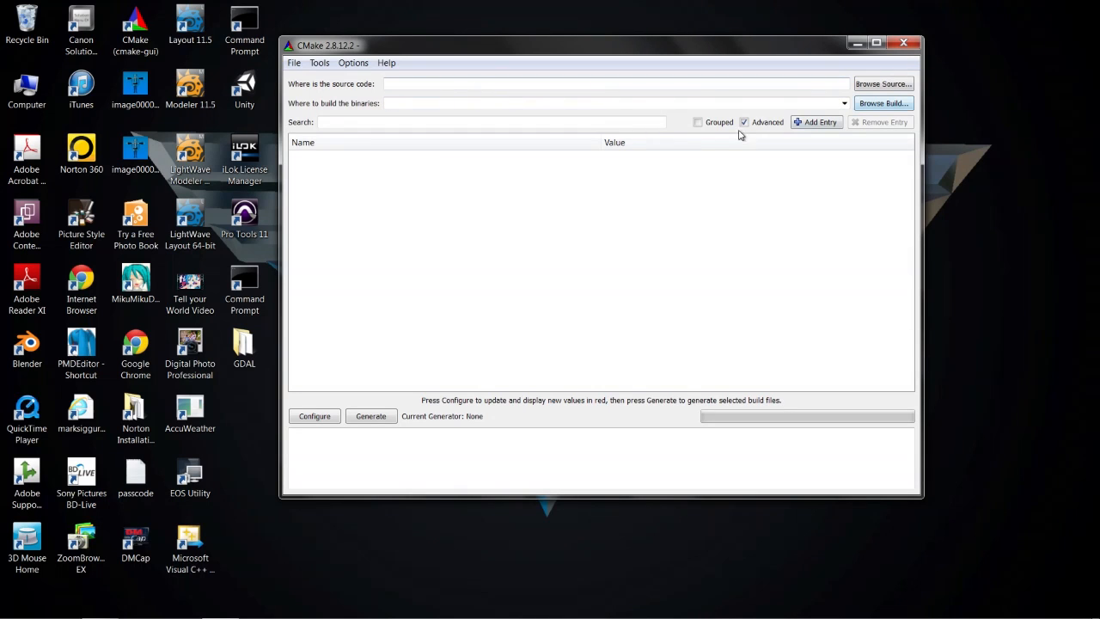
{"action": "left_click", "coordinate": [879, 87]}
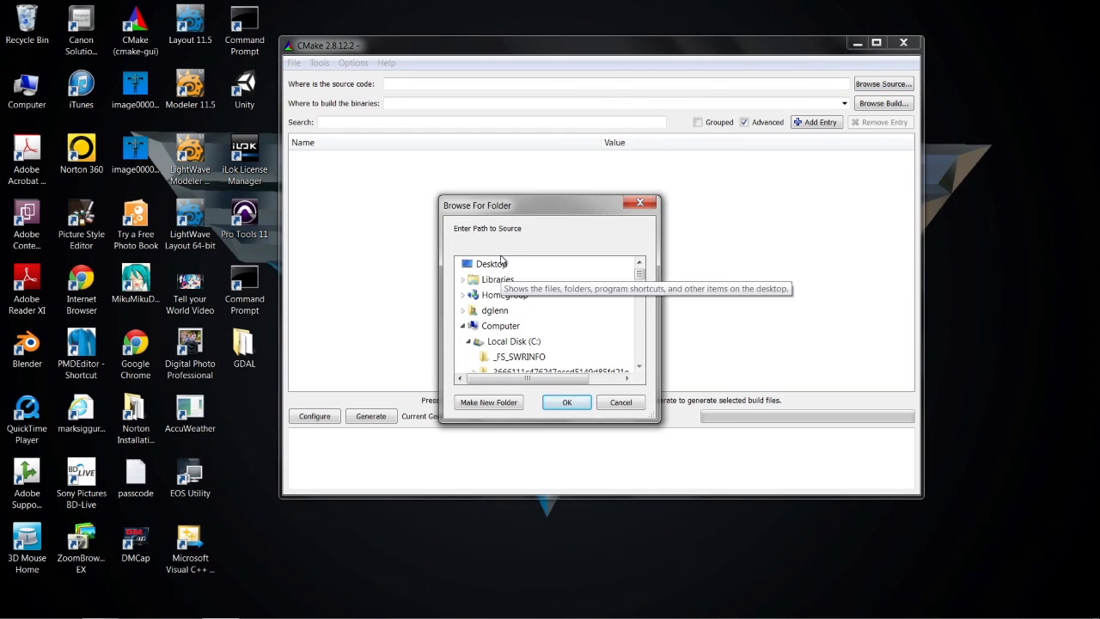
{"action": "left_click", "coordinate": [463, 311]}
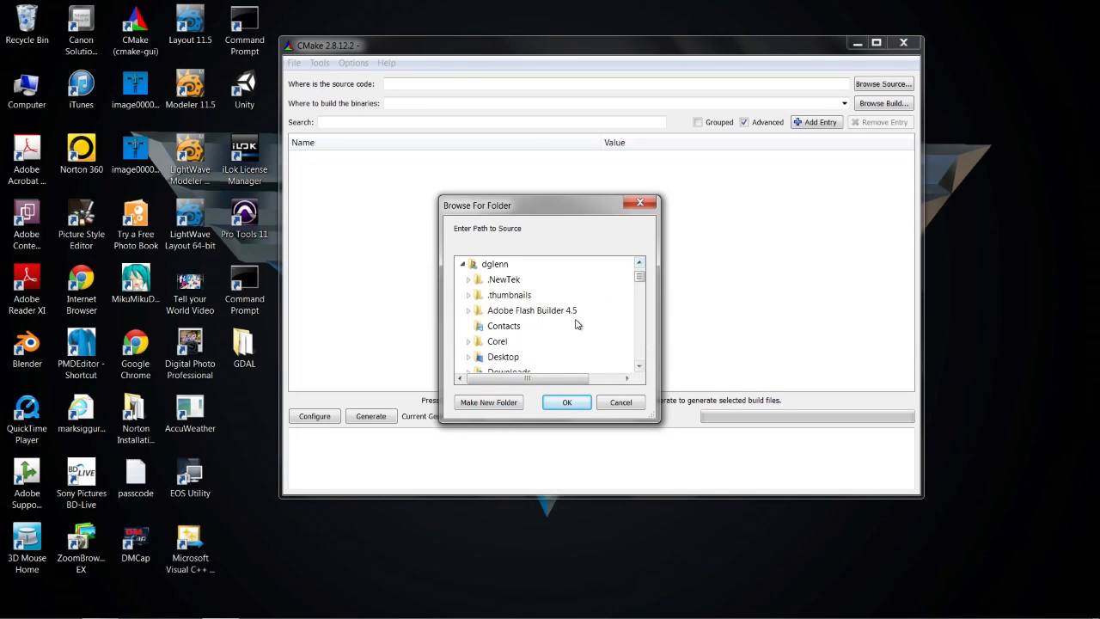
{"action": "scroll", "coordinate": [494, 339], "scroll_direction": "down", "scroll_amount": 2}
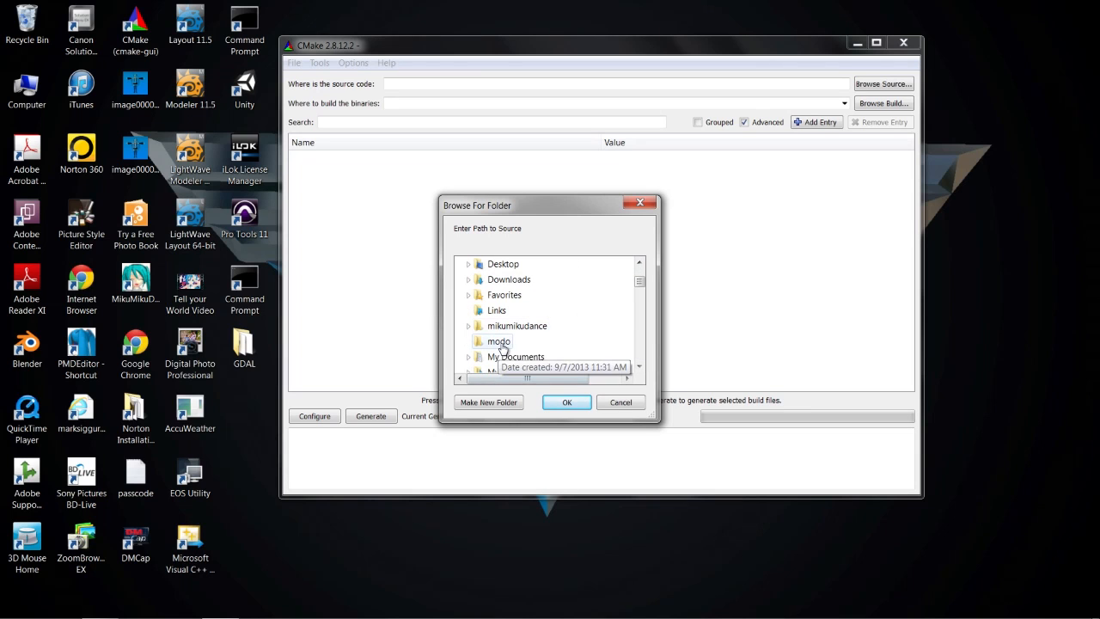
{"action": "left_click", "coordinate": [469, 357]}
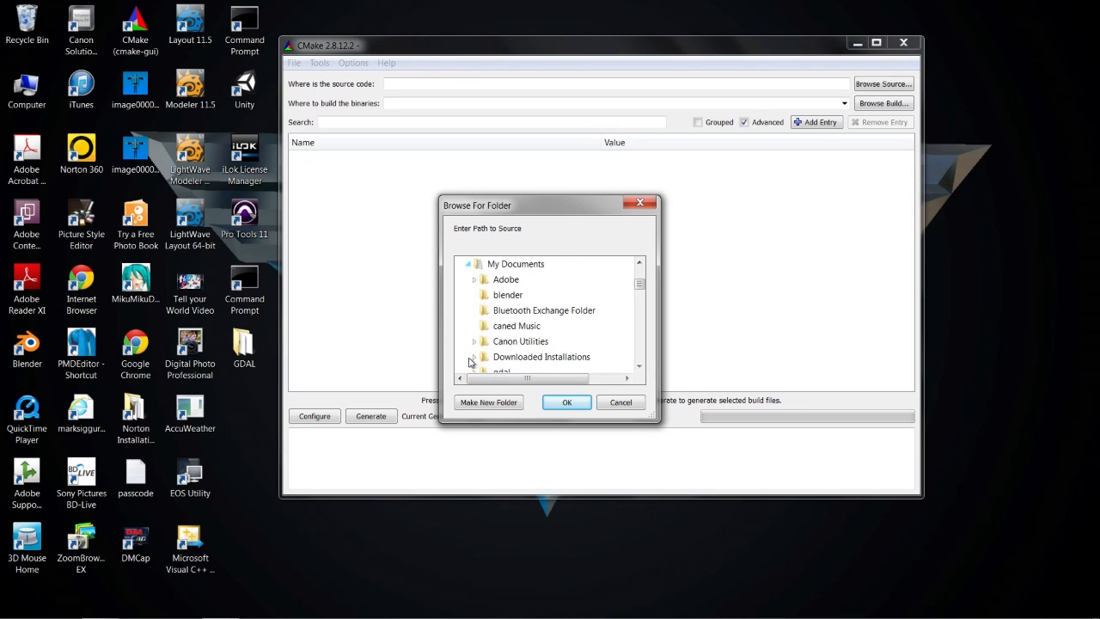
{"action": "scroll", "coordinate": [588, 333], "scroll_direction": "down", "scroll_amount": 1}
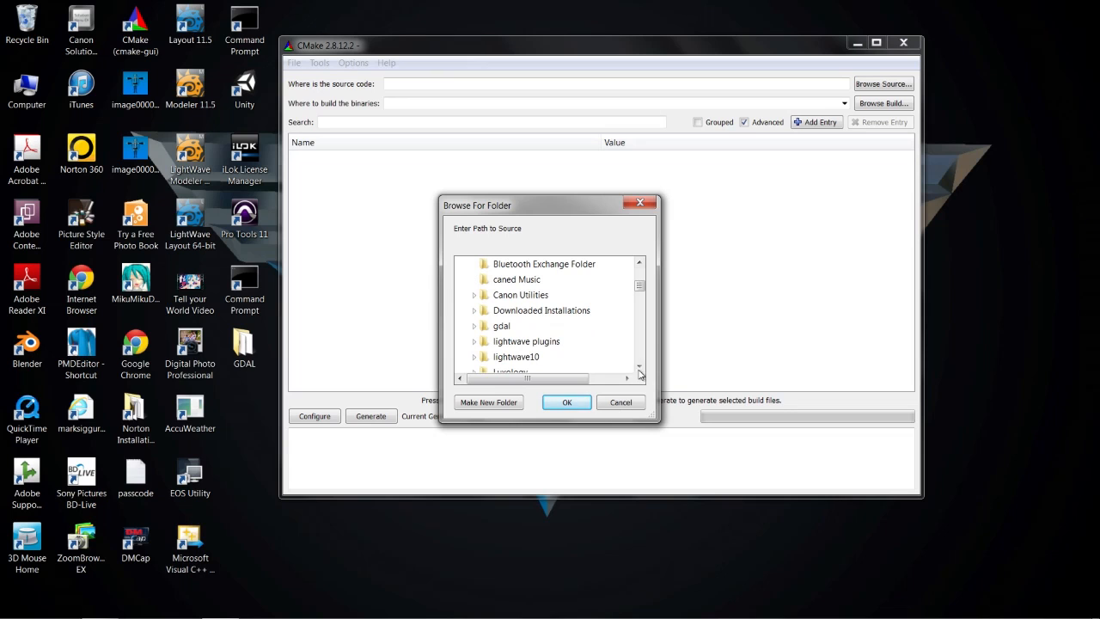
{"action": "left_click_drag", "start_coordinate": [638, 286], "coordinate": [639, 298]}
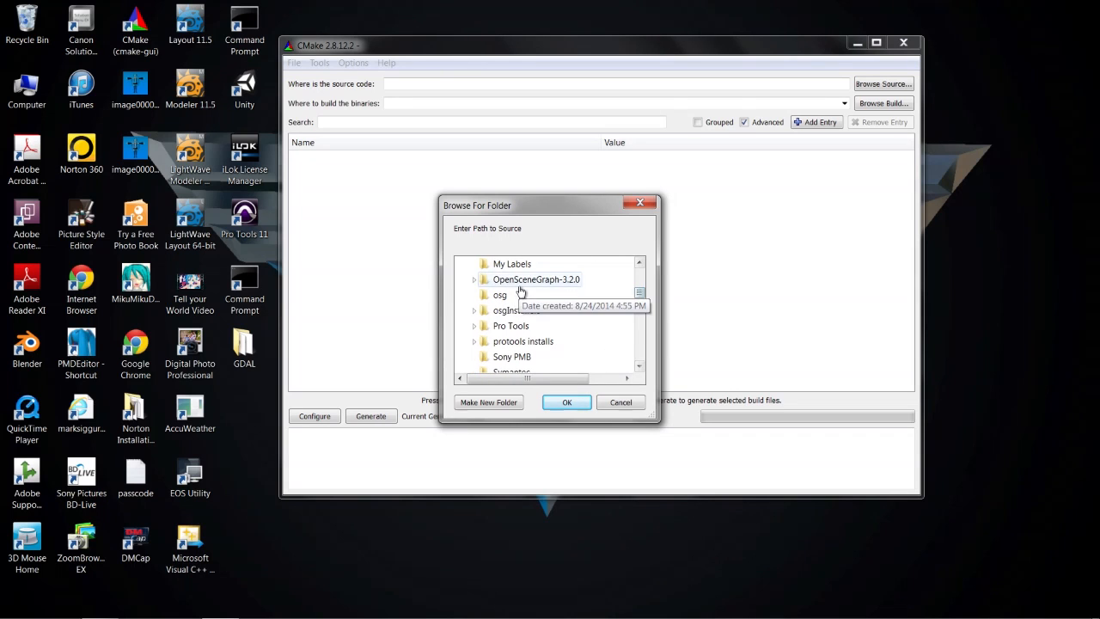
{"action": "left_click", "coordinate": [490, 280]}
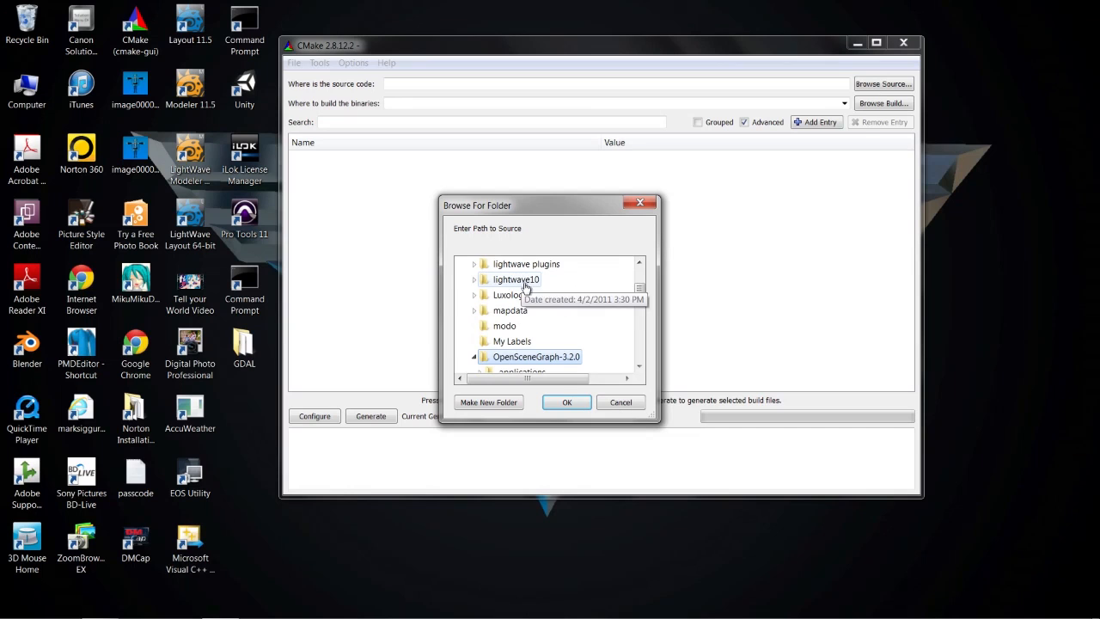
{"action": "left_click", "coordinate": [566, 405]}
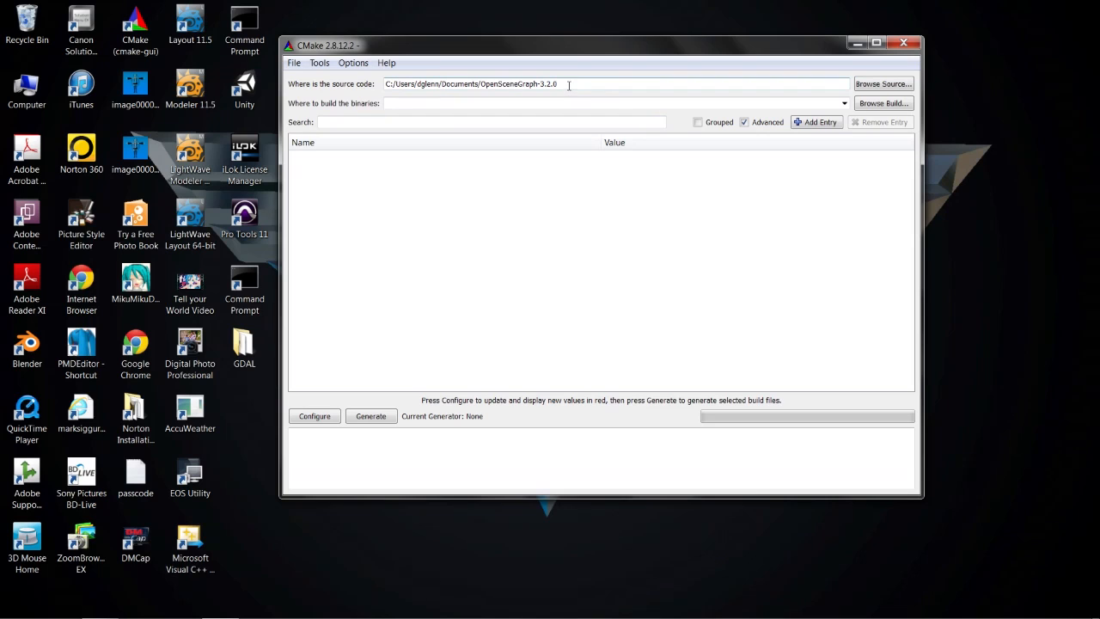
Copy the OpenSceneGraph-3.2.0 source path and use it as the location to build the binaries.
{"action": "left_click_drag", "start_coordinate": [569, 85], "coordinate": [379, 83]}
{"action": "key", "text": "ctrl+c"}
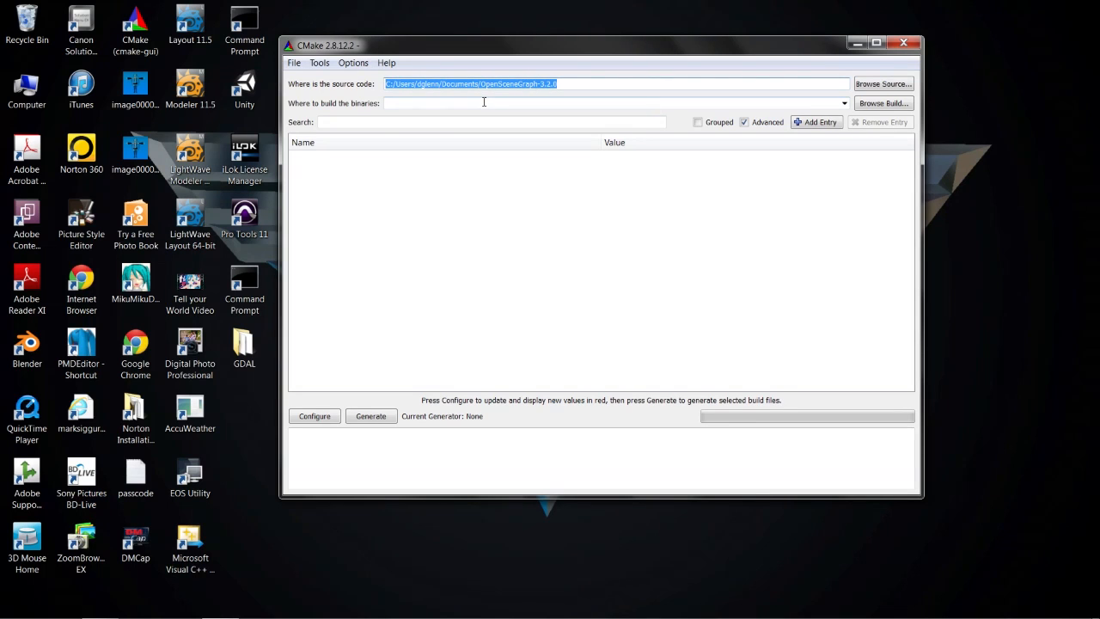
{"action": "left_click", "coordinate": [488, 103]}
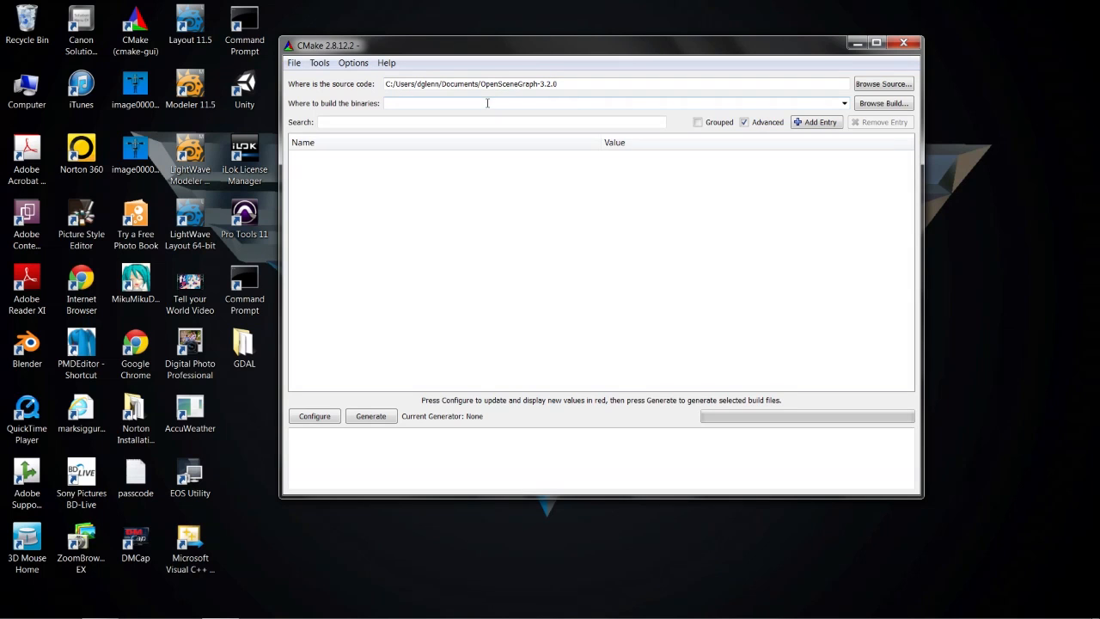
{"action": "key", "text": "ctrl+v"}
{"action": "left_click", "coordinate": [471, 116]}
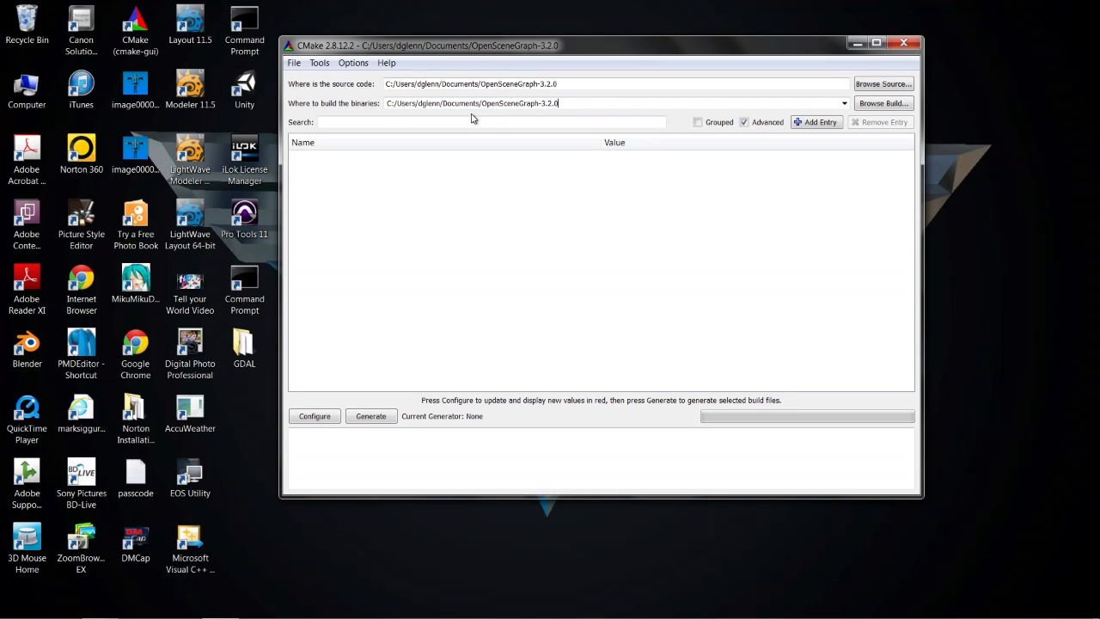
Turn off the Advanced view and configure the project with the Visual Studio 10 generator and default native compilers.
{"action": "left_click", "coordinate": [745, 122]}
{"action": "left_click", "coordinate": [314, 417]}
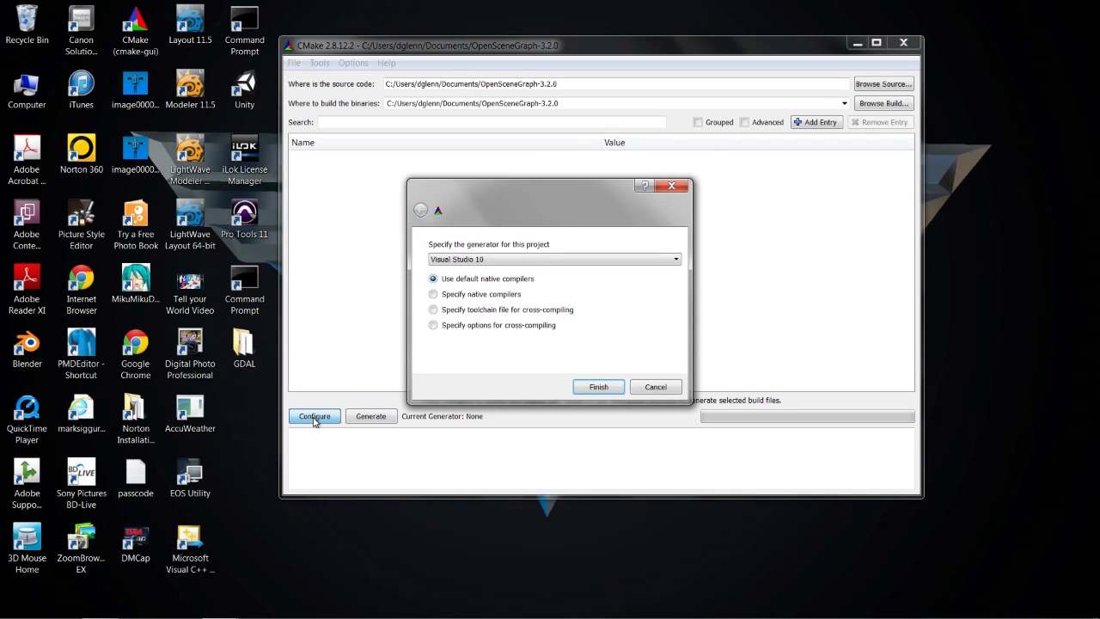
{"action": "left_click", "coordinate": [541, 263]}
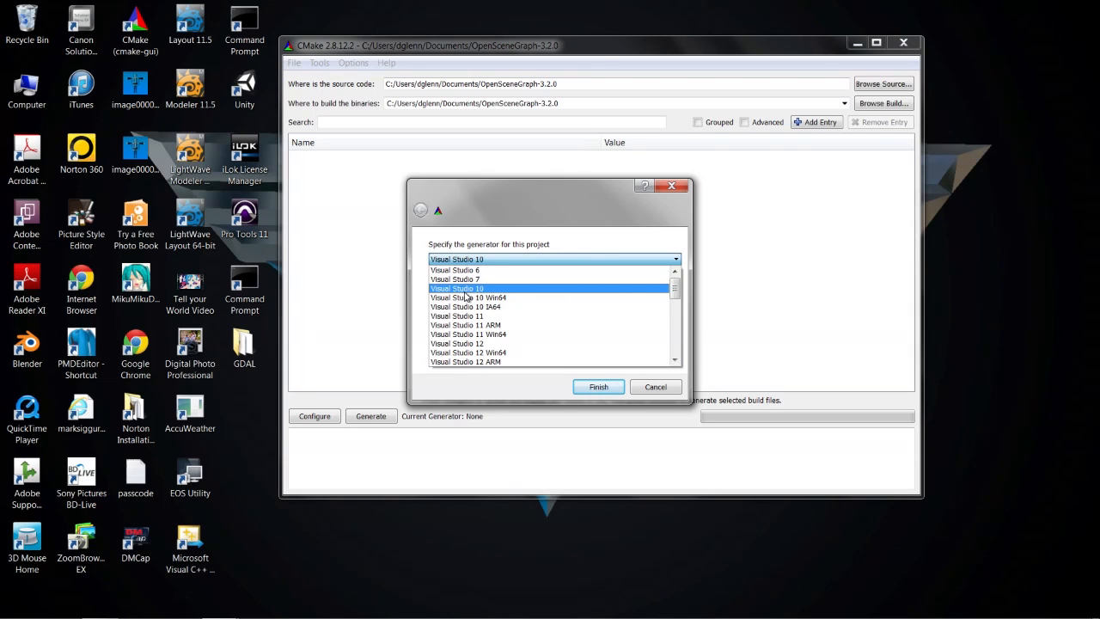
{"action": "left_click", "coordinate": [465, 292]}
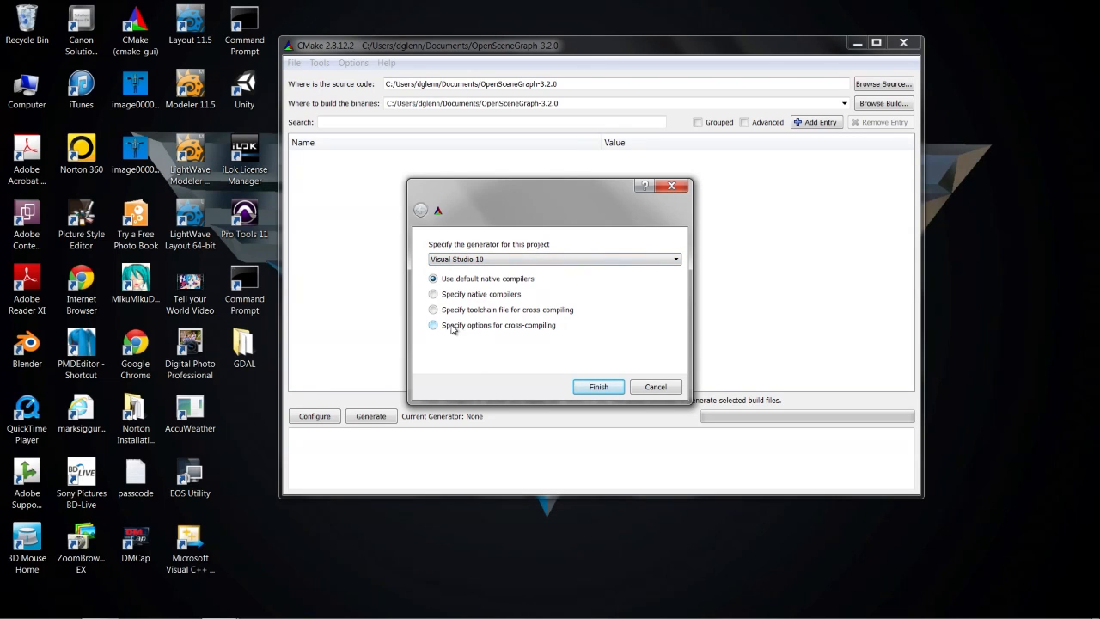
{"action": "left_click", "coordinate": [600, 388]}
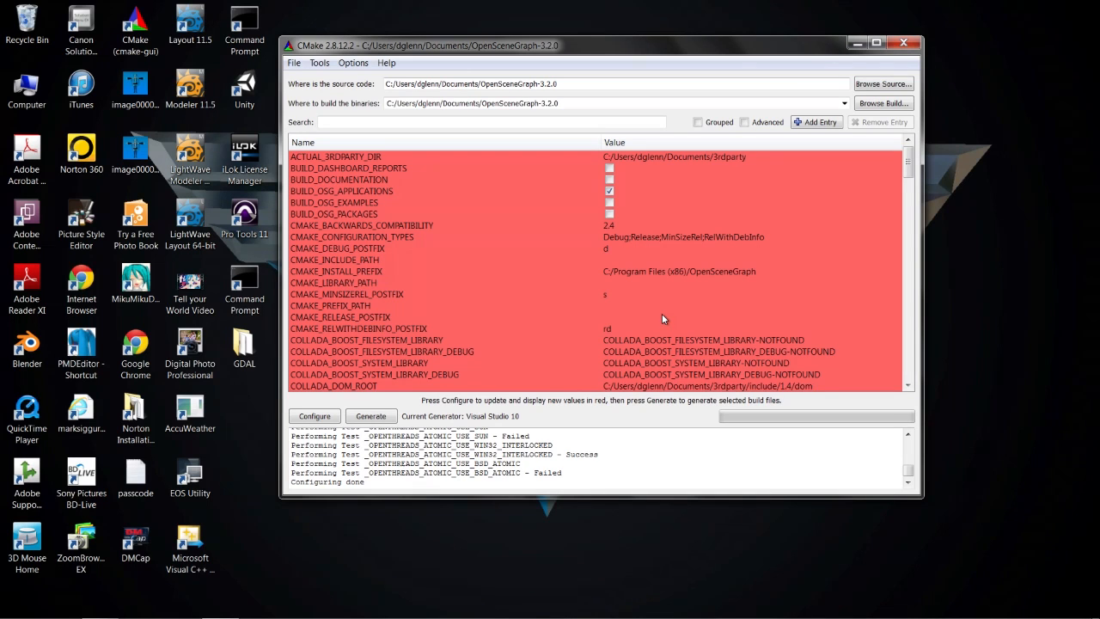
Examine the configured OpenSceneGraph entries, including the COLLADA, DCMTK, FFMPEG and GDAL library and include paths.
{"action": "scroll", "coordinate": [593, 289], "scroll_direction": "down", "scroll_amount": 5}
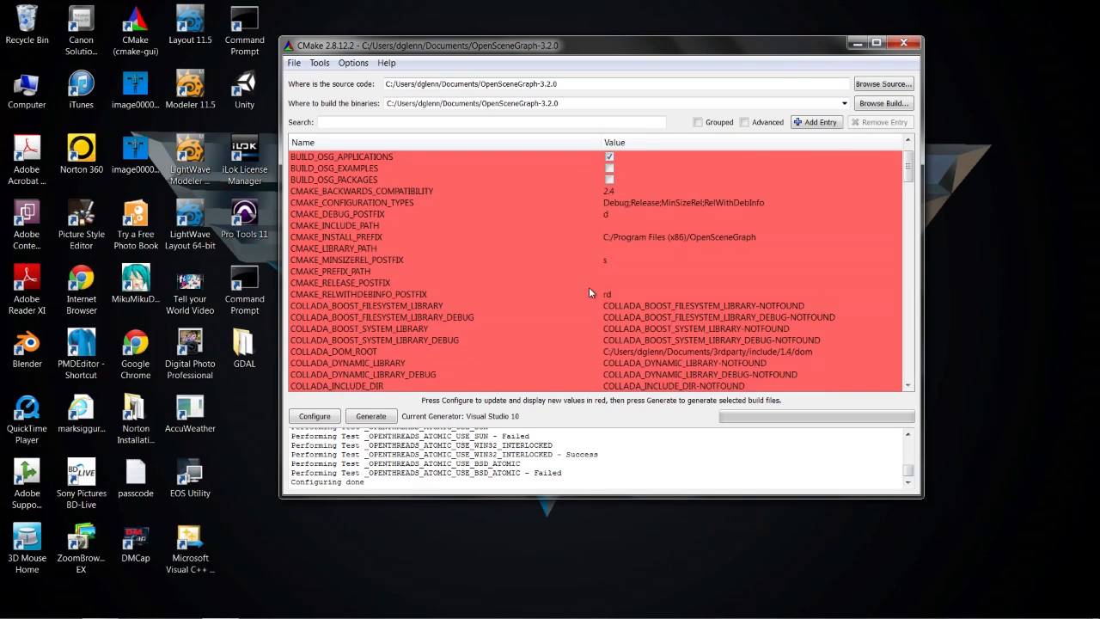
{"action": "scroll", "coordinate": [574, 295], "scroll_direction": "down", "scroll_amount": 10}
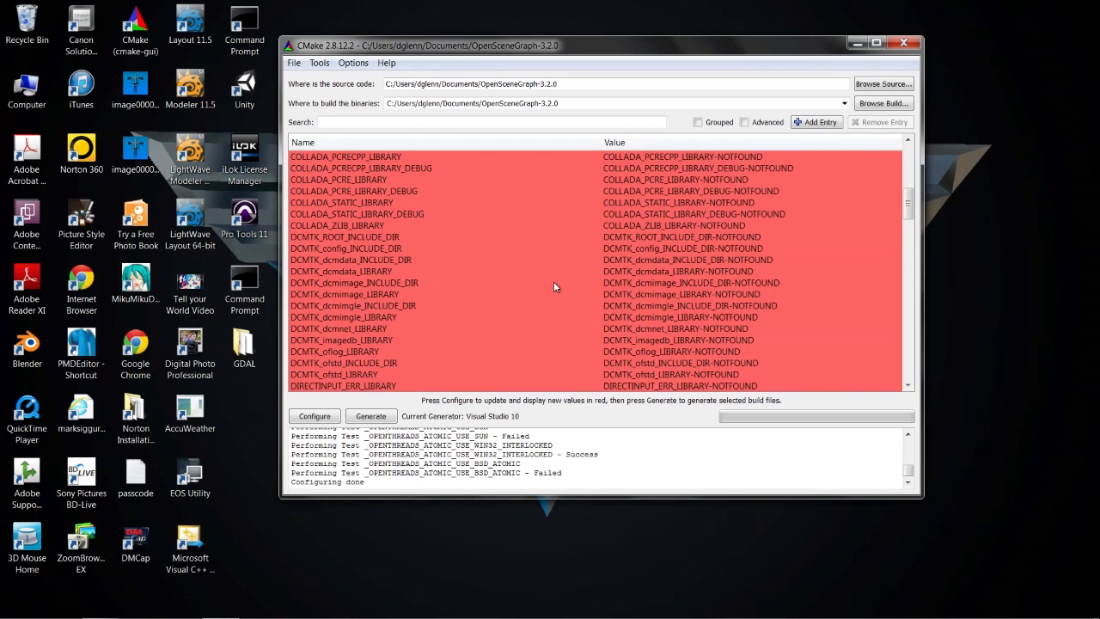
{"action": "scroll", "coordinate": [519, 278], "scroll_direction": "down", "scroll_amount": 5}
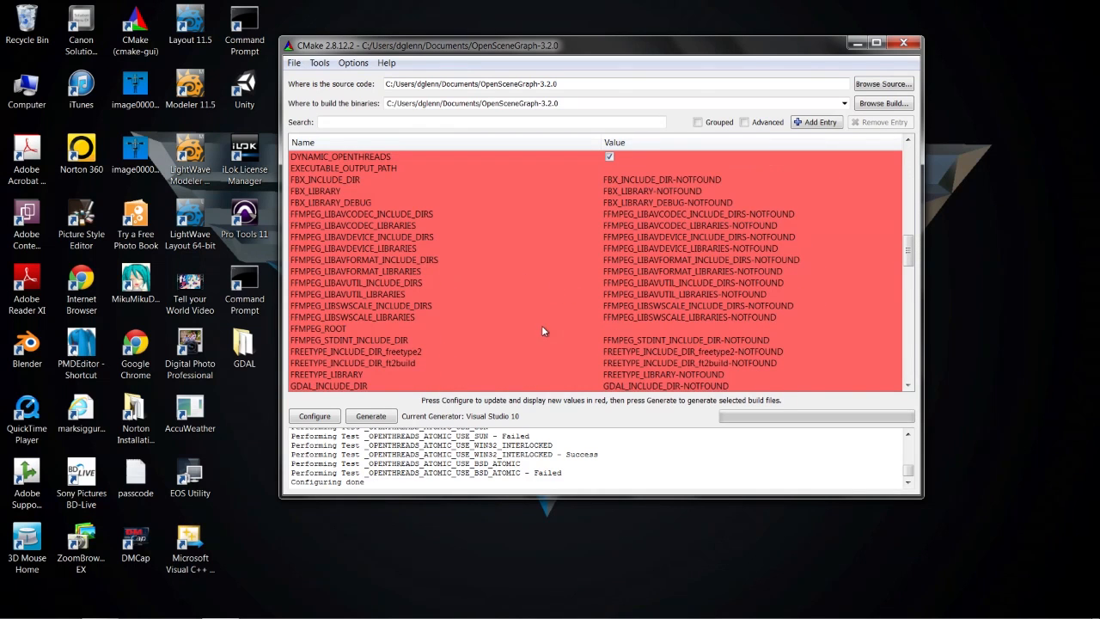
{"action": "scroll", "coordinate": [540, 327], "scroll_direction": "up", "scroll_amount": 4}
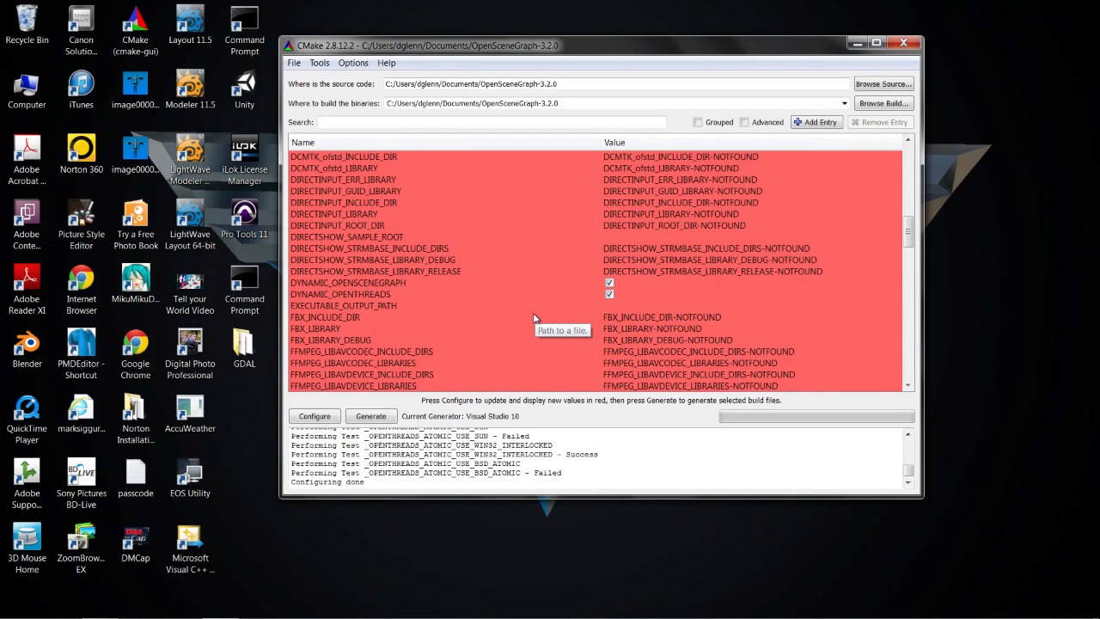
{"action": "scroll", "coordinate": [534, 318], "scroll_direction": "up", "scroll_amount": 9}
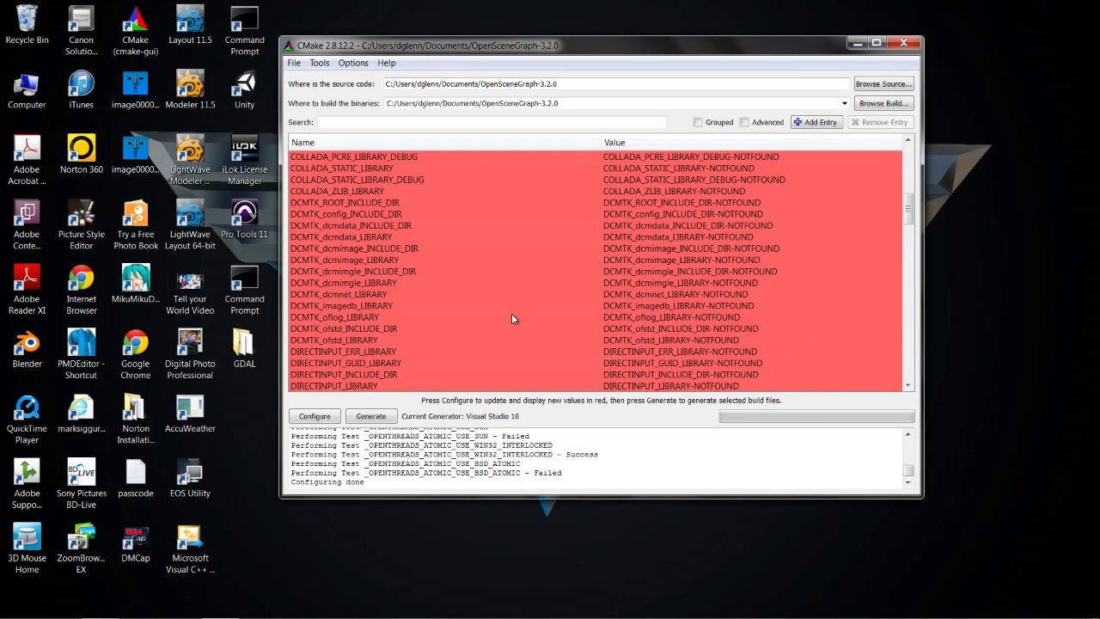
{"action": "scroll", "coordinate": [510, 311], "scroll_direction": "up", "scroll_amount": 3}
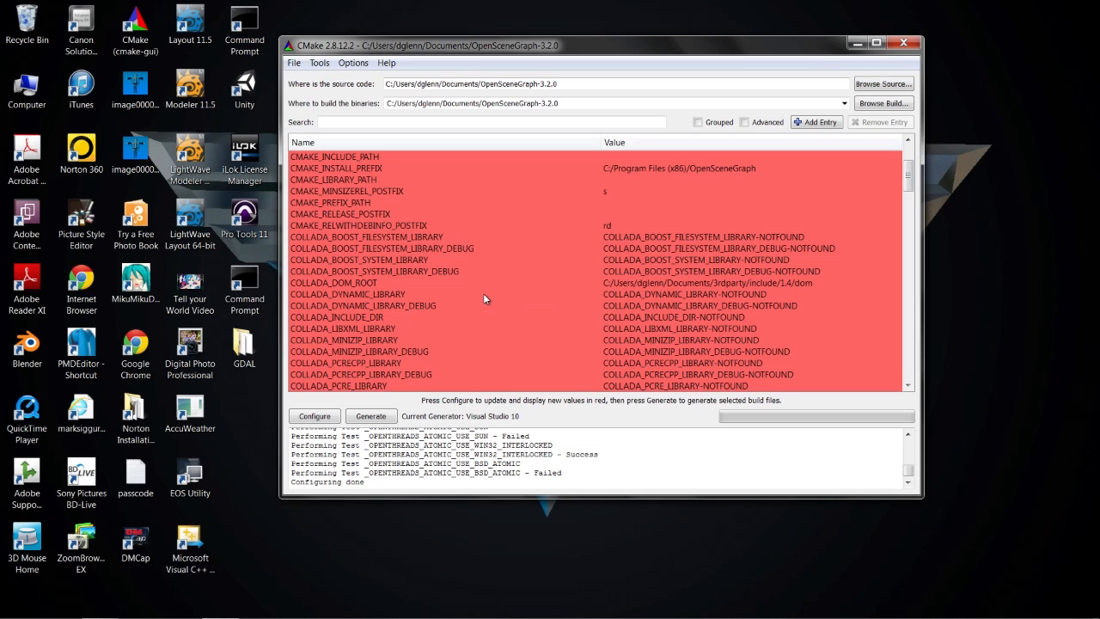
Examine the full list of OpenSceneGraph entries, including the DirectInput, Inventor, OpenEXR, OSG, Qt and SDL options down to ZEROCONF_LIBRARY.
{"action": "scroll", "coordinate": [484, 294], "scroll_direction": "down", "scroll_amount": 6}
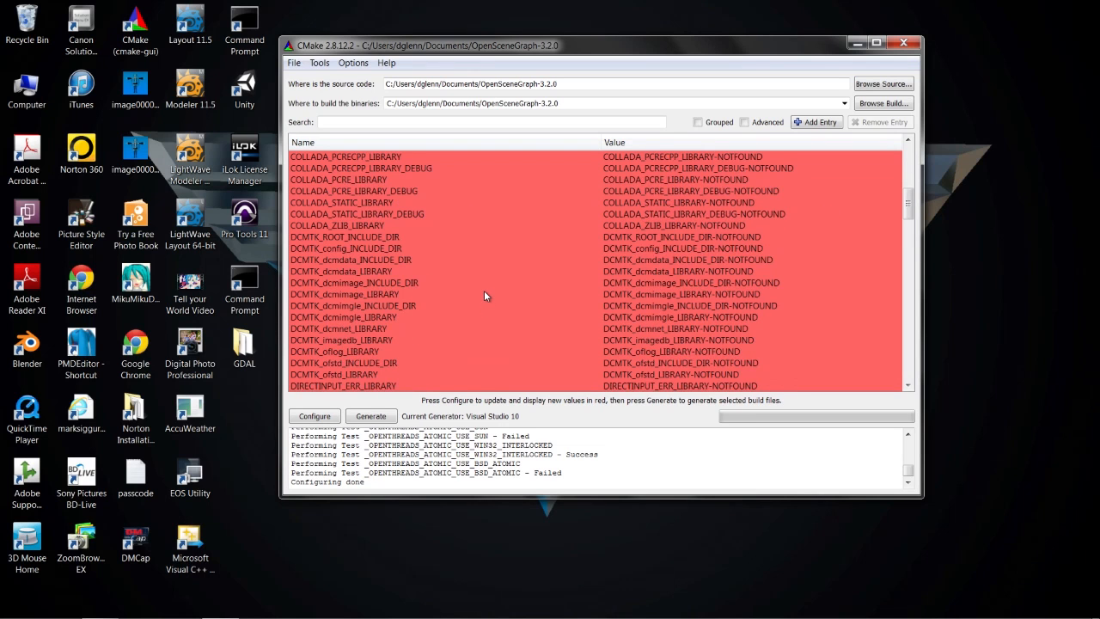
{"action": "scroll", "coordinate": [484, 291], "scroll_direction": "down", "scroll_amount": 7}
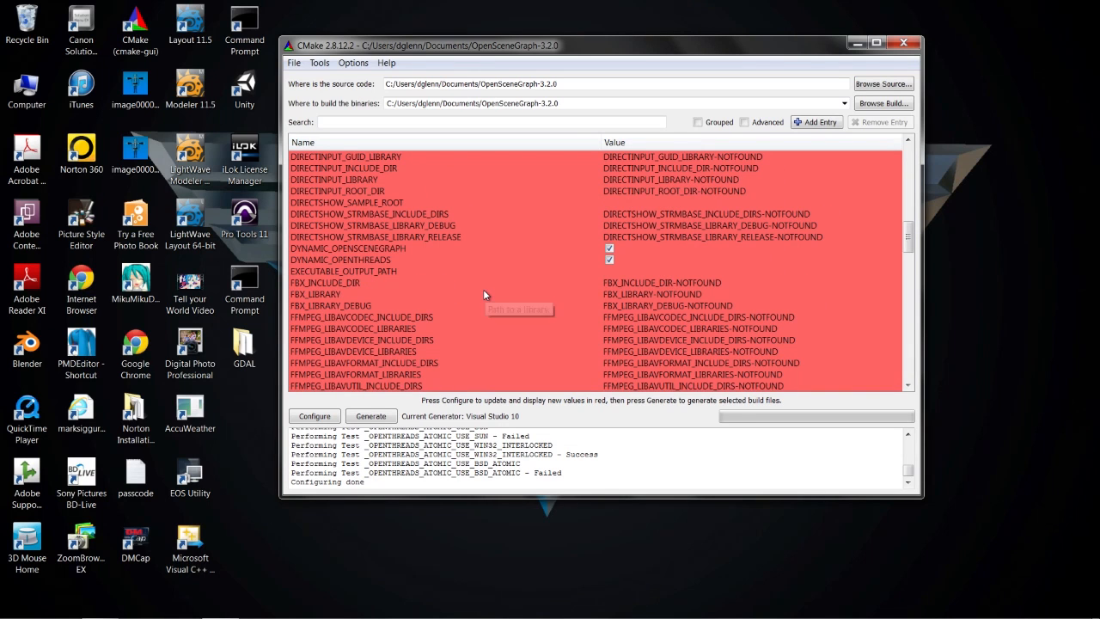
{"action": "scroll", "coordinate": [484, 294], "scroll_direction": "down", "scroll_amount": 3}
{"action": "scroll", "coordinate": [484, 294], "scroll_direction": "down", "scroll_amount": 4}
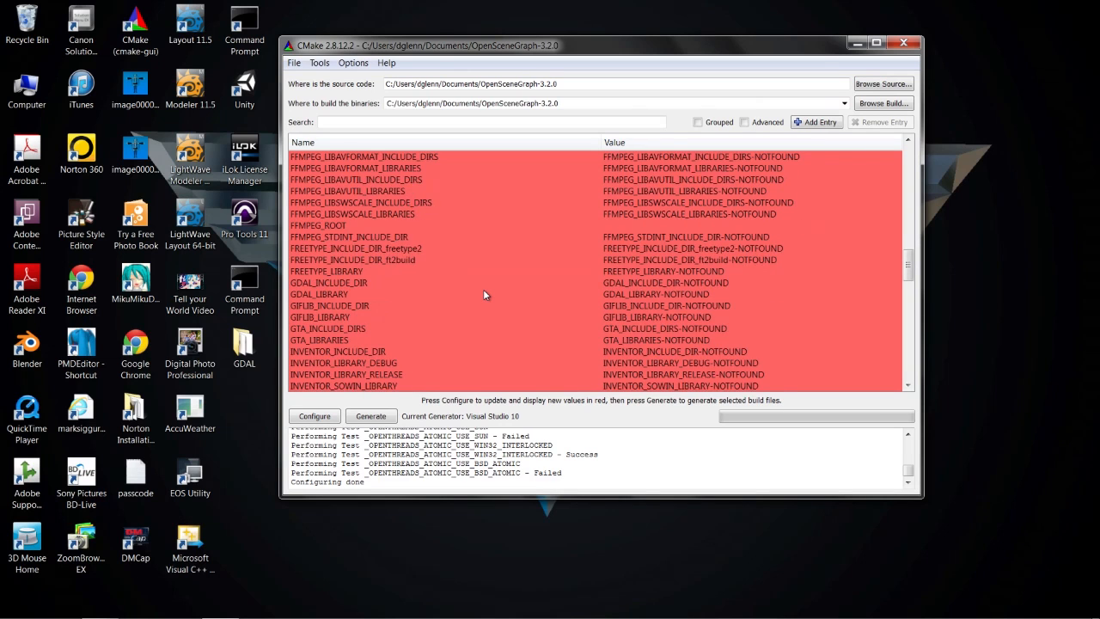
{"action": "scroll", "coordinate": [484, 288], "scroll_direction": "down", "scroll_amount": 12}
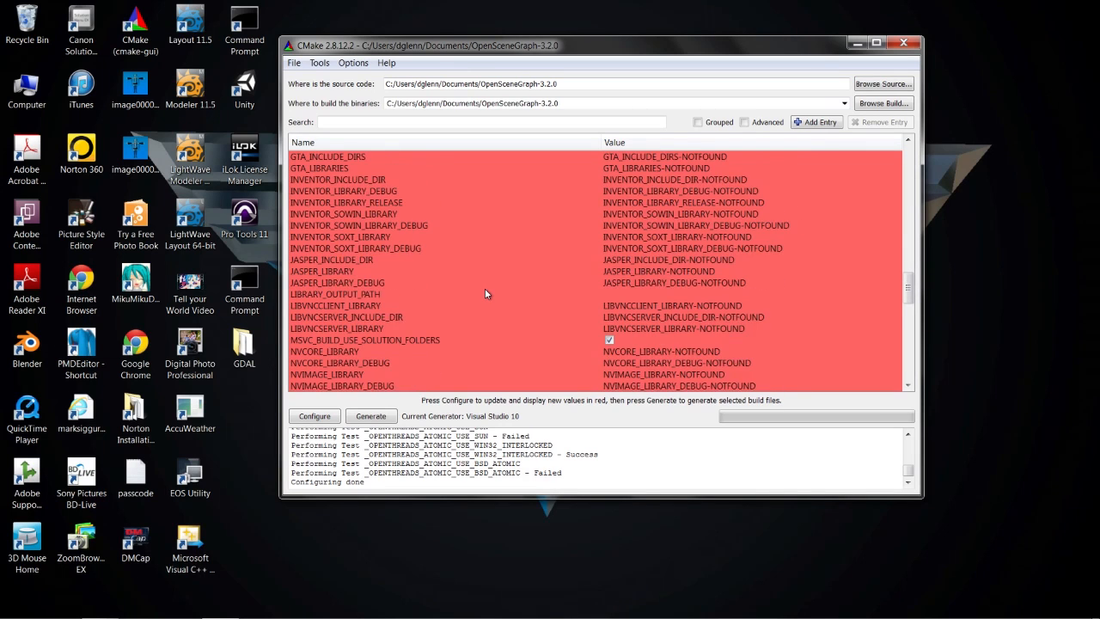
{"action": "scroll", "coordinate": [485, 293], "scroll_direction": "down", "scroll_amount": 4}
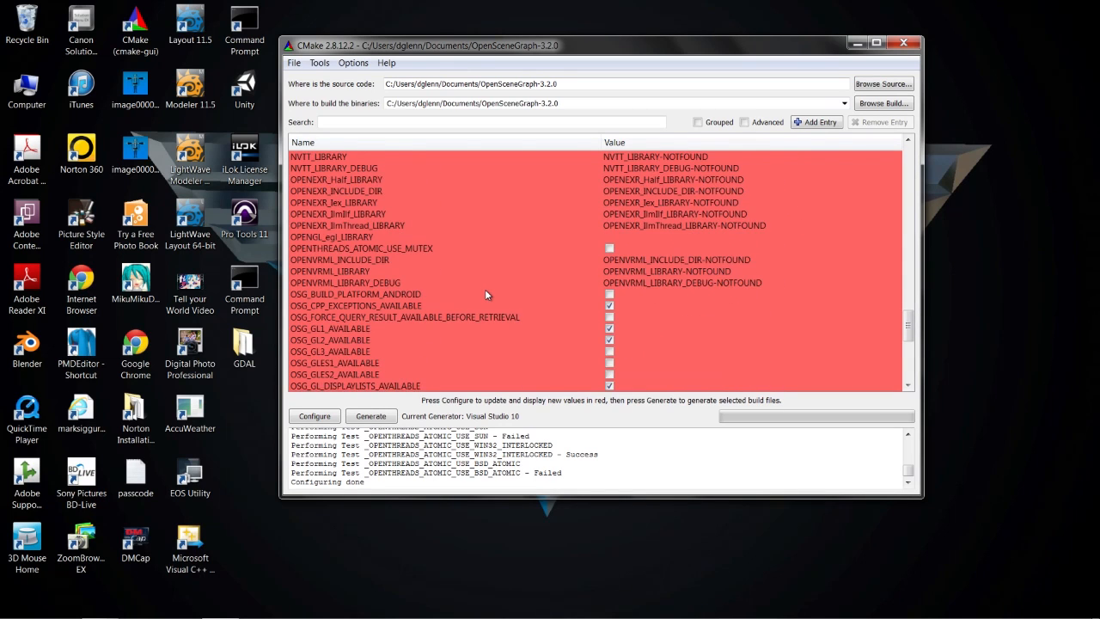
{"action": "scroll", "coordinate": [483, 299], "scroll_direction": "down", "scroll_amount": 4}
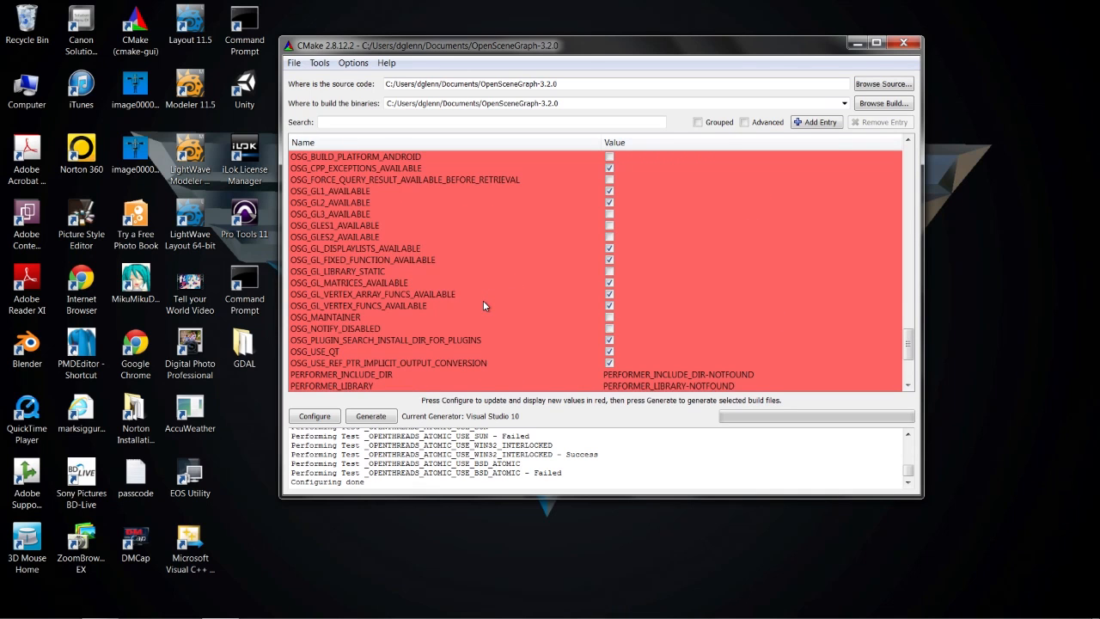
{"action": "scroll", "coordinate": [483, 299], "scroll_direction": "up", "scroll_amount": 5}
{"action": "scroll", "coordinate": [485, 297], "scroll_direction": "up", "scroll_amount": 18}
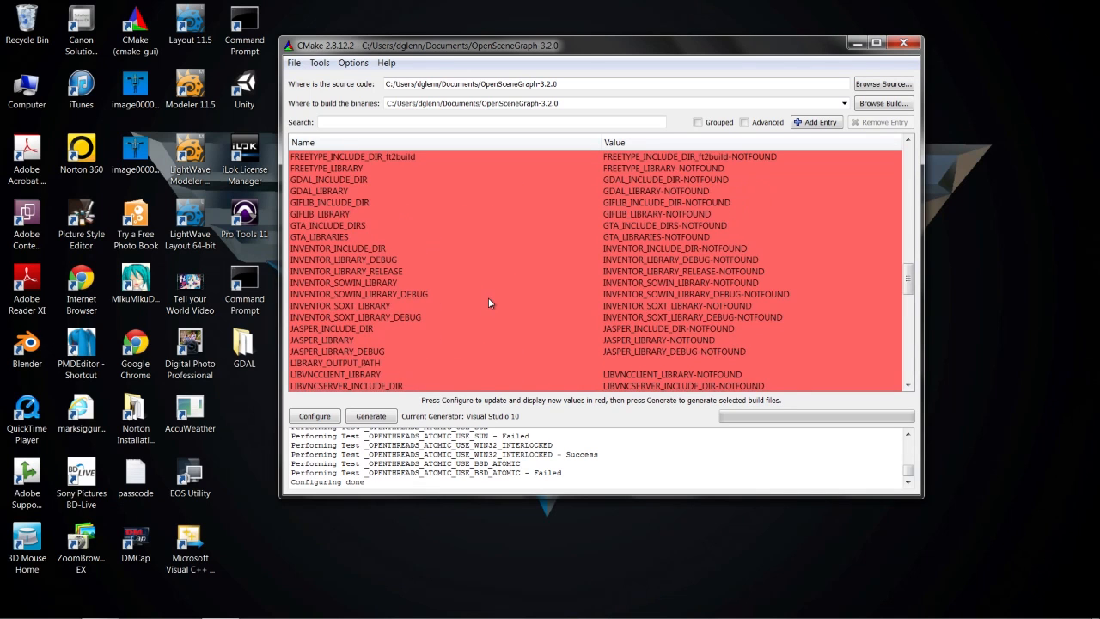
{"action": "scroll", "coordinate": [491, 303], "scroll_direction": "up", "scroll_amount": 10}
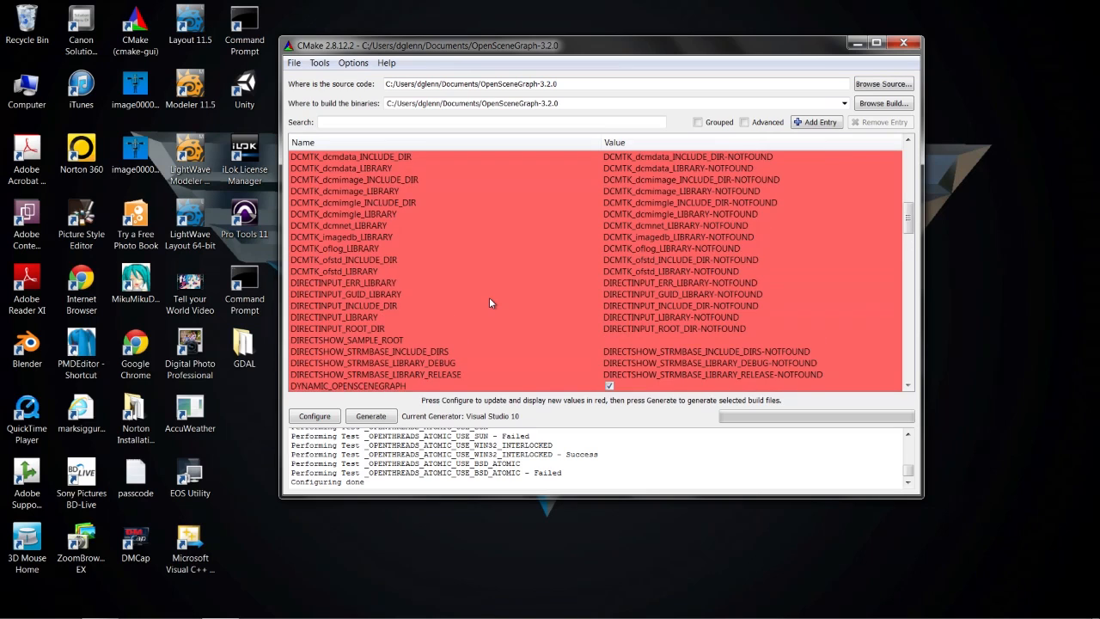
{"action": "scroll", "coordinate": [482, 301], "scroll_direction": "up", "scroll_amount": 7}
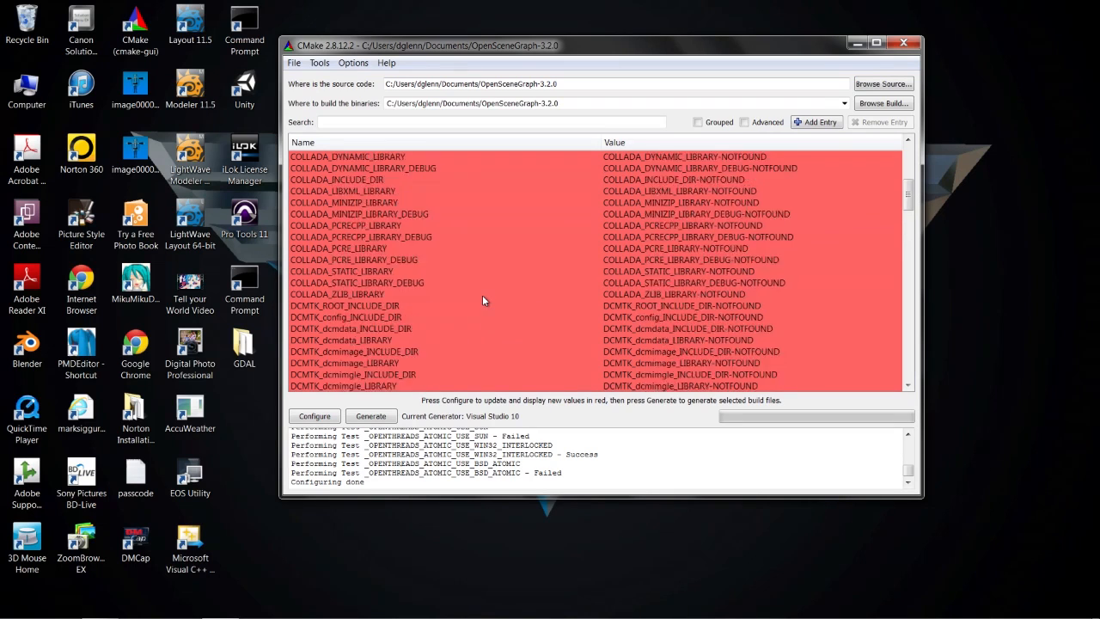
{"action": "scroll", "coordinate": [482, 293], "scroll_direction": "down", "scroll_amount": 16}
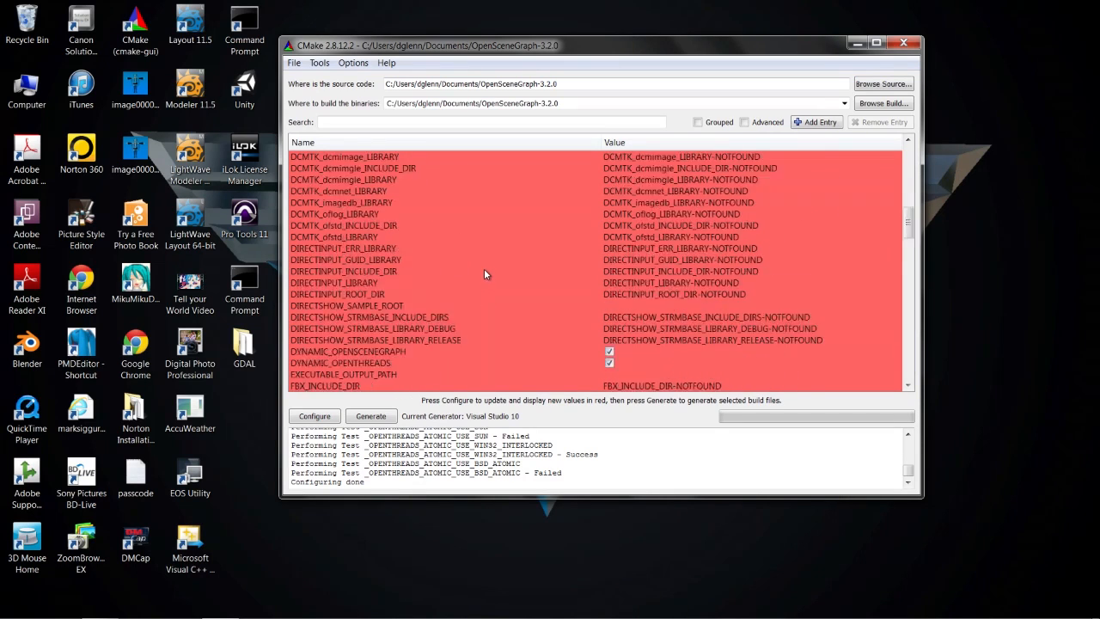
{"action": "scroll", "coordinate": [481, 275], "scroll_direction": "down", "scroll_amount": 20}
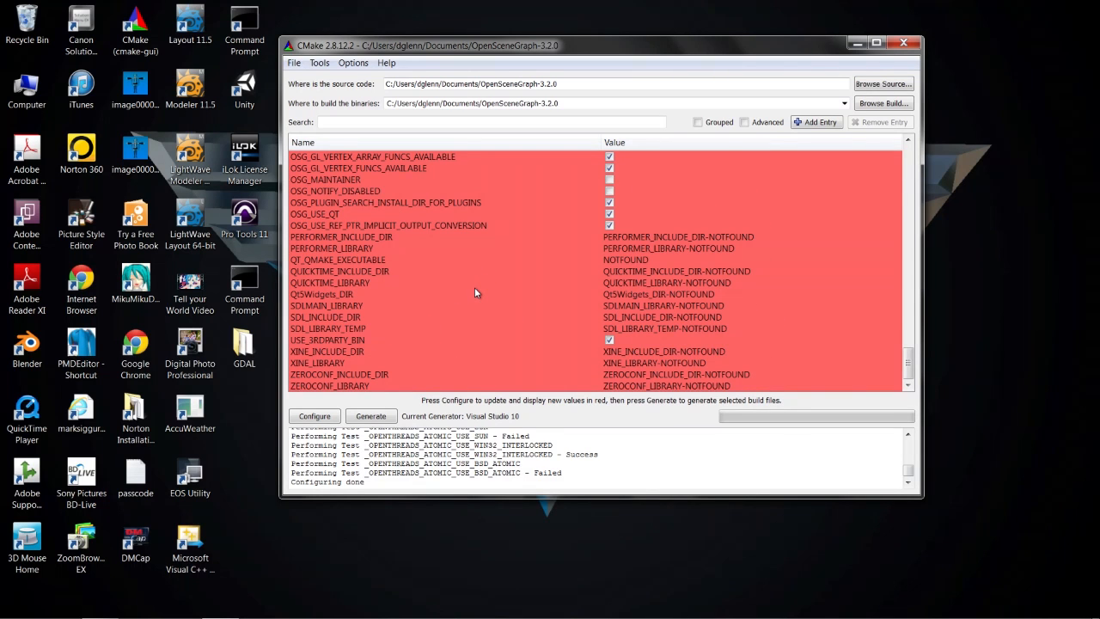
{"action": "scroll", "coordinate": [475, 293], "scroll_direction": "up", "scroll_amount": 5}
{"action": "scroll", "coordinate": [475, 292], "scroll_direction": "up", "scroll_amount": 20}
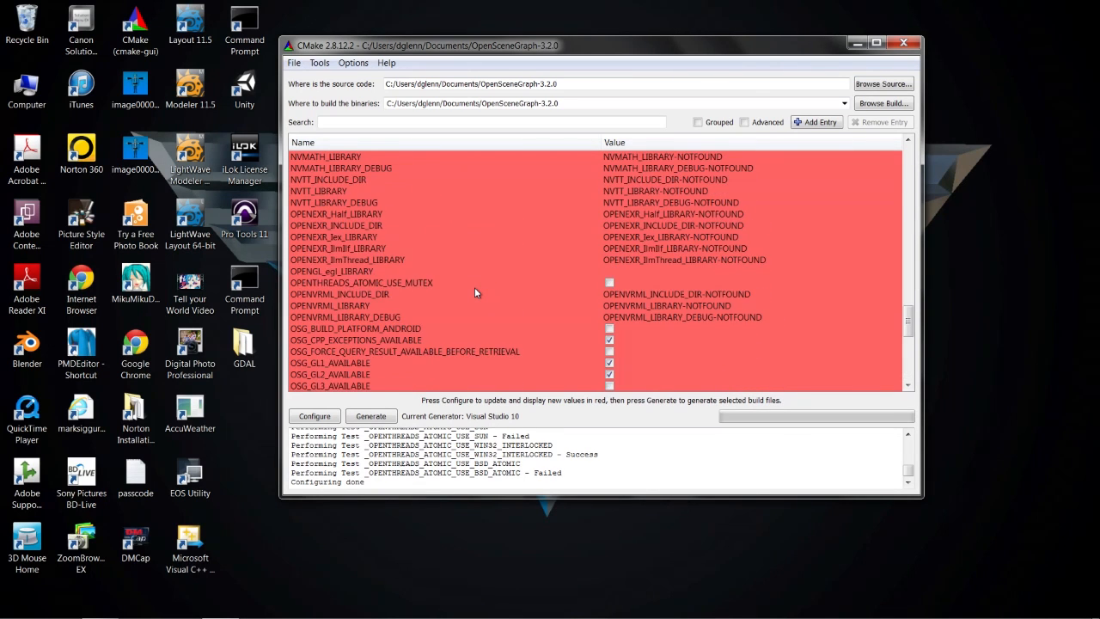
{"action": "scroll", "coordinate": [474, 283], "scroll_direction": "up", "scroll_amount": 20}
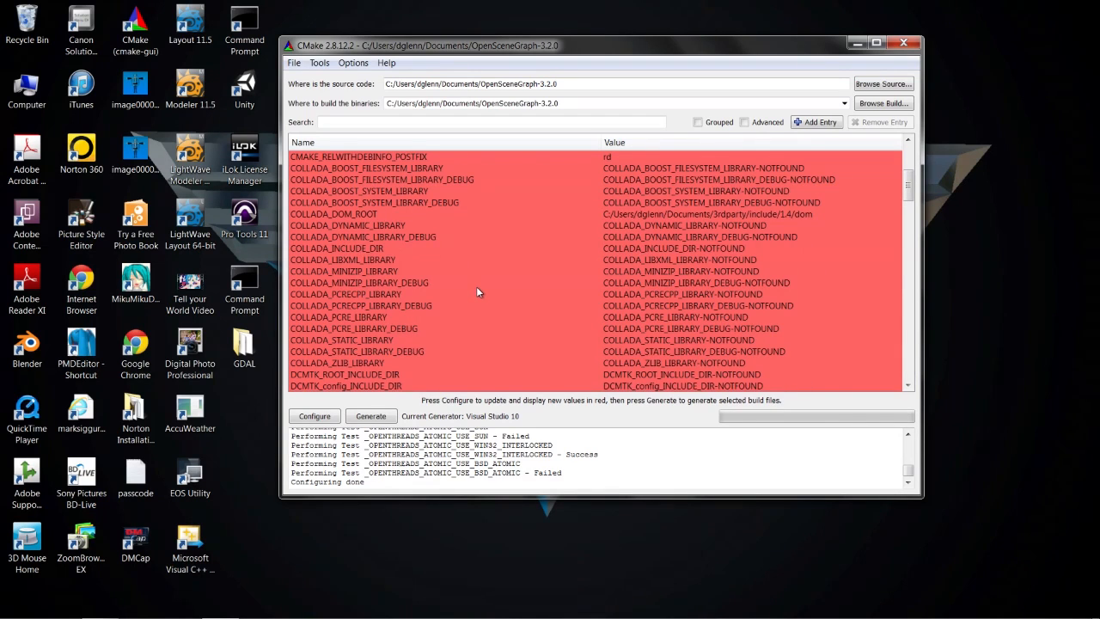
{"action": "scroll", "coordinate": [474, 292], "scroll_direction": "up", "scroll_amount": 5}
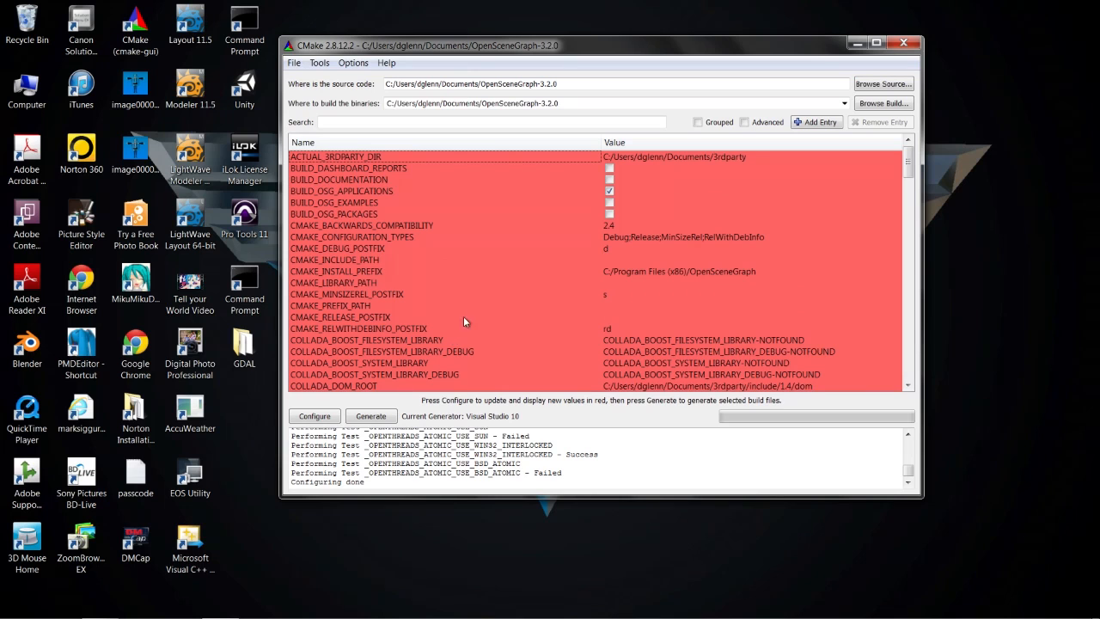
Find the GDAL_LIBRARY entry below the FFMPEG and FREETYPE entries and open the file browser for its value.
{"action": "scroll", "coordinate": [480, 294], "scroll_direction": "down", "scroll_amount": 3}
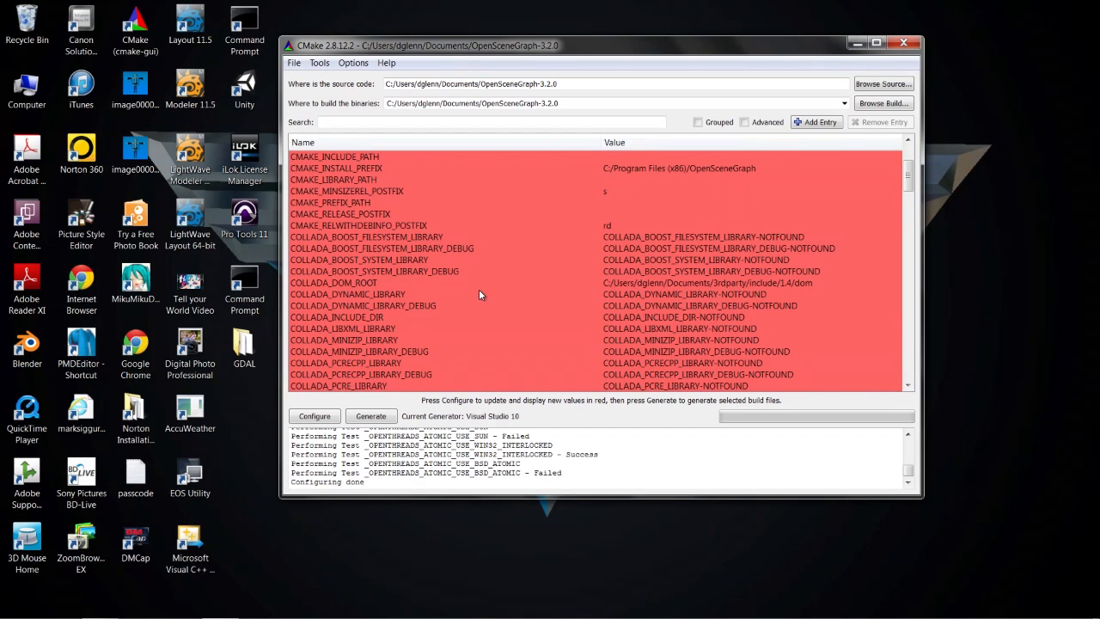
{"action": "scroll", "coordinate": [511, 328], "scroll_direction": "down", "scroll_amount": 7}
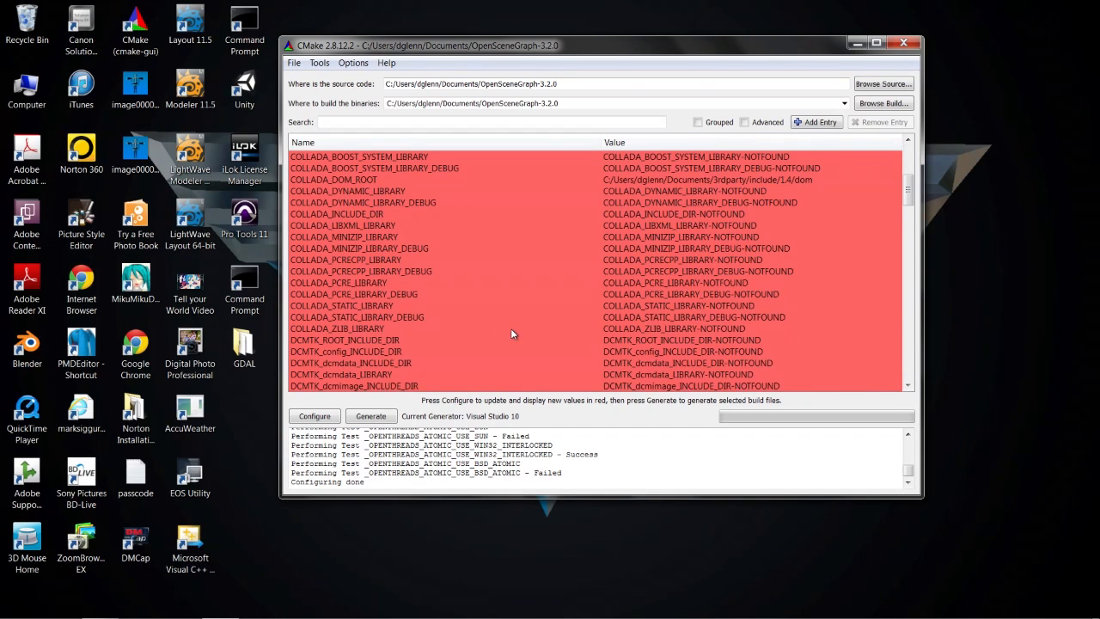
{"action": "scroll", "coordinate": [510, 328], "scroll_direction": "down", "scroll_amount": 7}
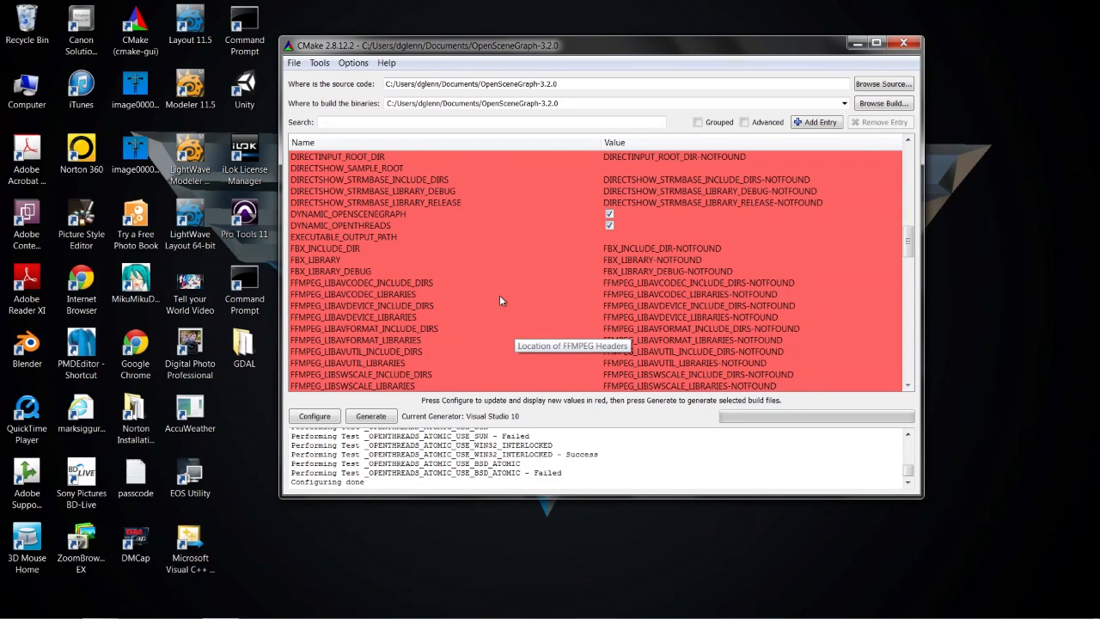
{"action": "scroll", "coordinate": [496, 296], "scroll_direction": "down", "scroll_amount": 3}
{"action": "scroll", "coordinate": [494, 298], "scroll_direction": "down", "scroll_amount": 2}
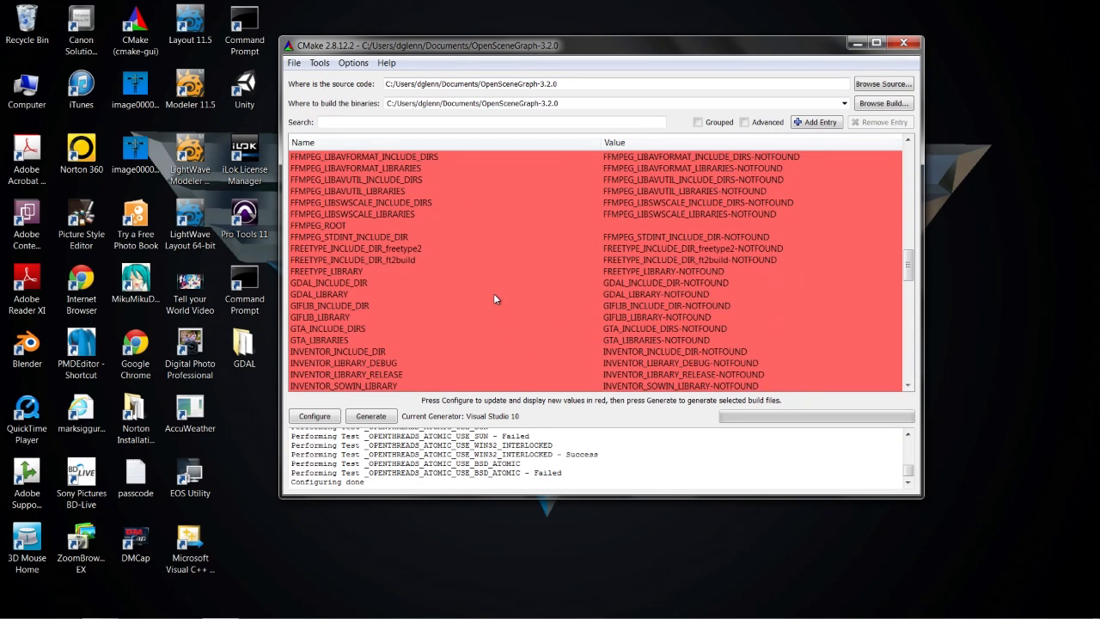
{"action": "left_click", "coordinate": [333, 292]}
{"action": "left_click", "coordinate": [873, 295]}
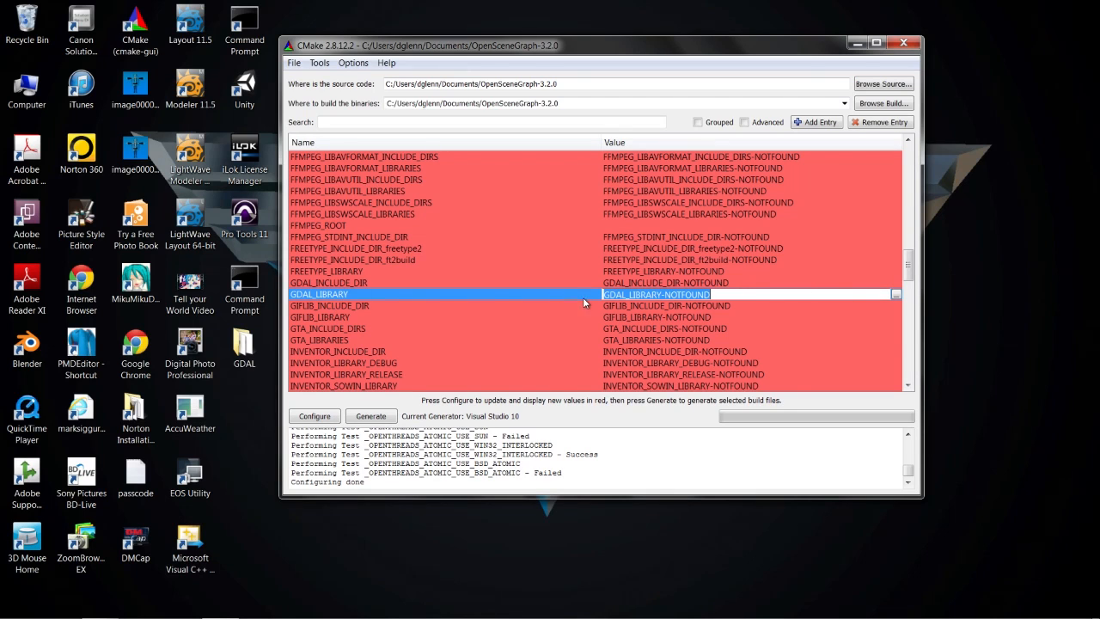
{"action": "left_click", "coordinate": [895, 295]}
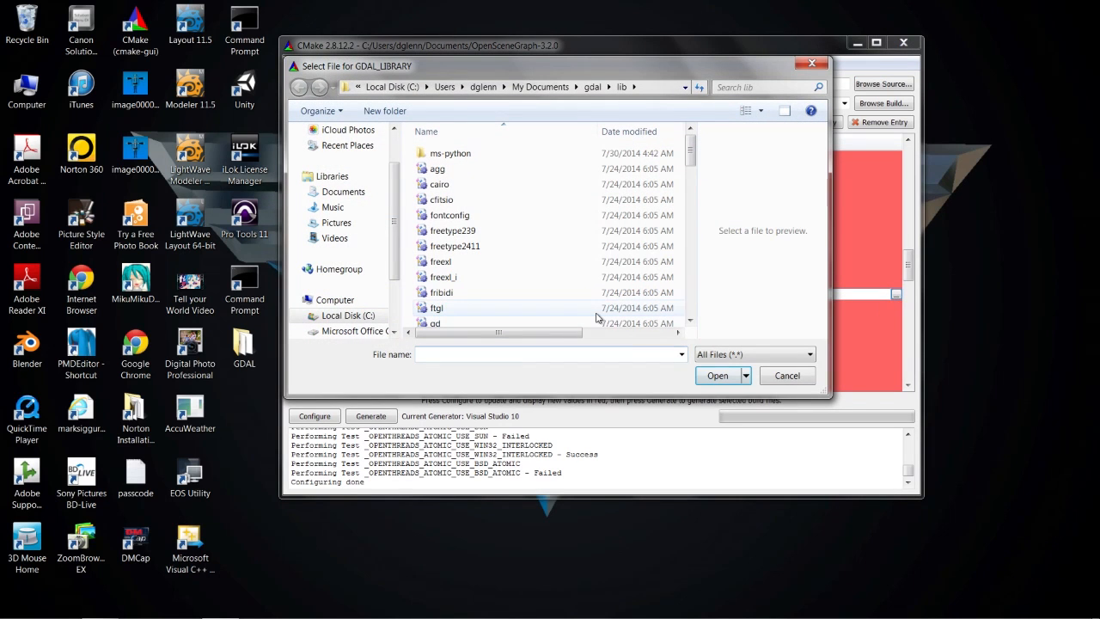
Go to the gdal folder's lib subfolder in My Documents and choose gdal_i as the GDAL_LIBRARY file.
{"action": "left_click", "coordinate": [561, 88]}
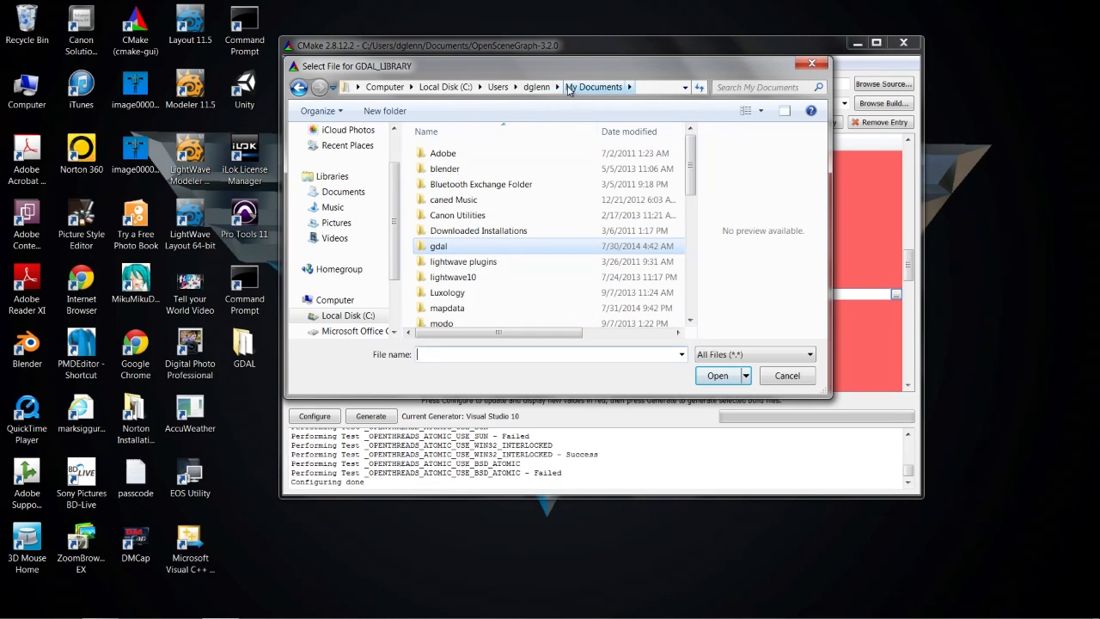
{"action": "left_click", "coordinate": [536, 87]}
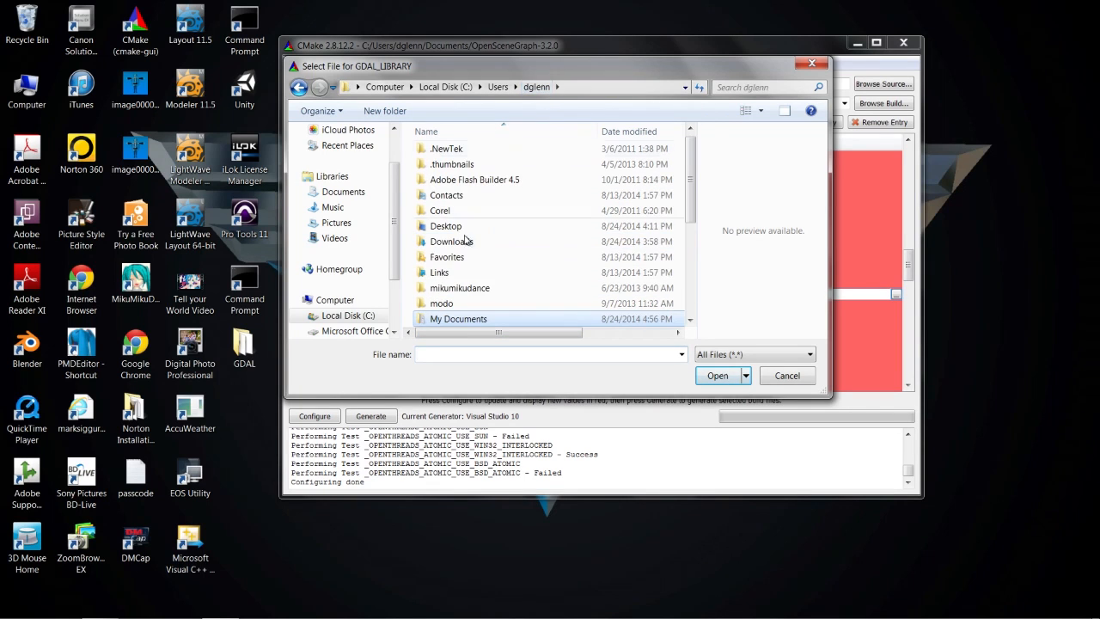
{"action": "double_click", "coordinate": [450, 319]}
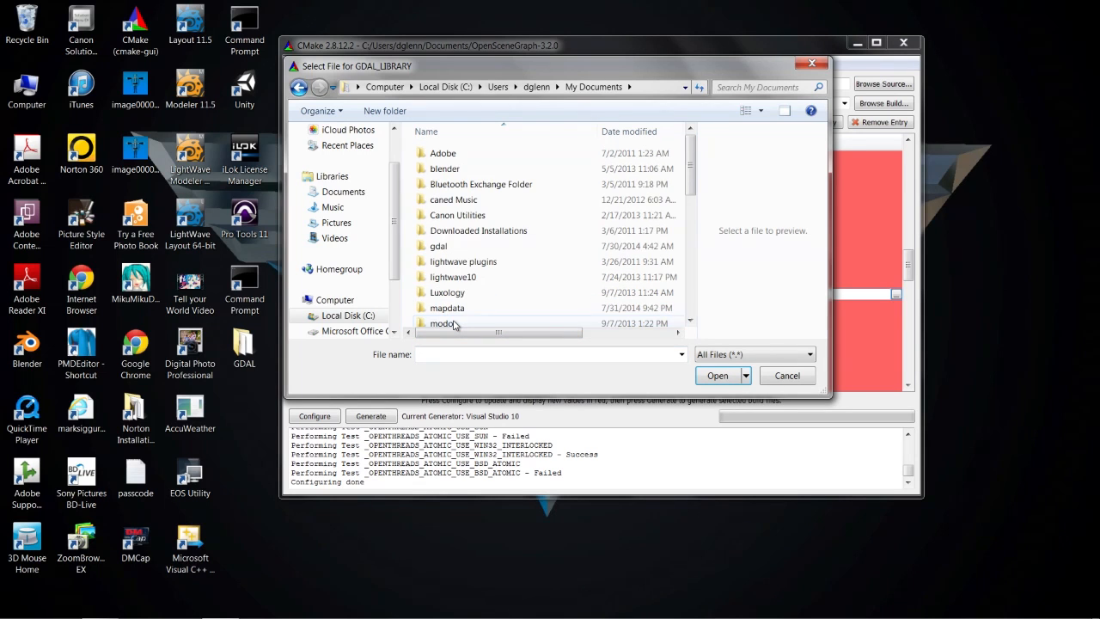
{"action": "scroll", "coordinate": [550, 292], "scroll_direction": "down", "scroll_amount": 4}
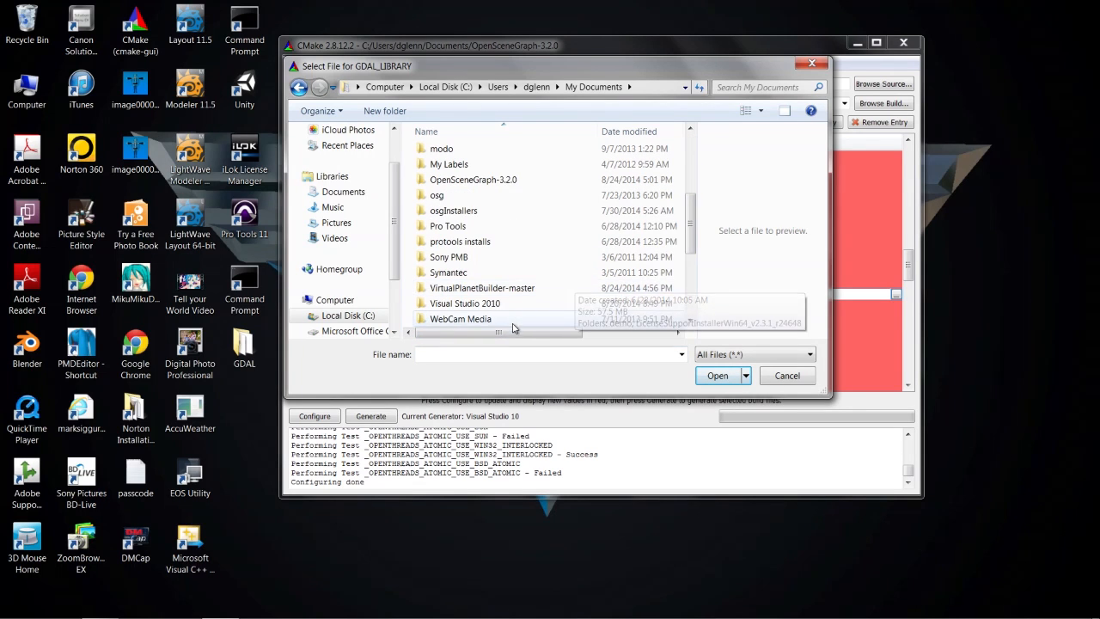
{"action": "scroll", "coordinate": [504, 269], "scroll_direction": "up", "scroll_amount": 3}
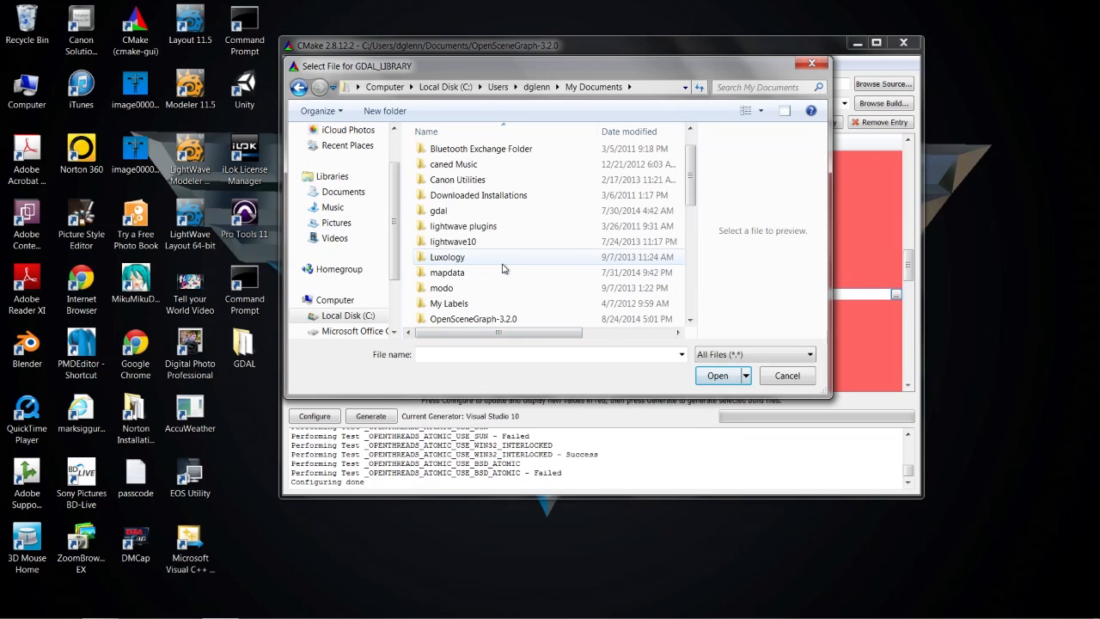
{"action": "left_click", "coordinate": [443, 212]}
{"action": "double_click", "coordinate": [444, 213]}
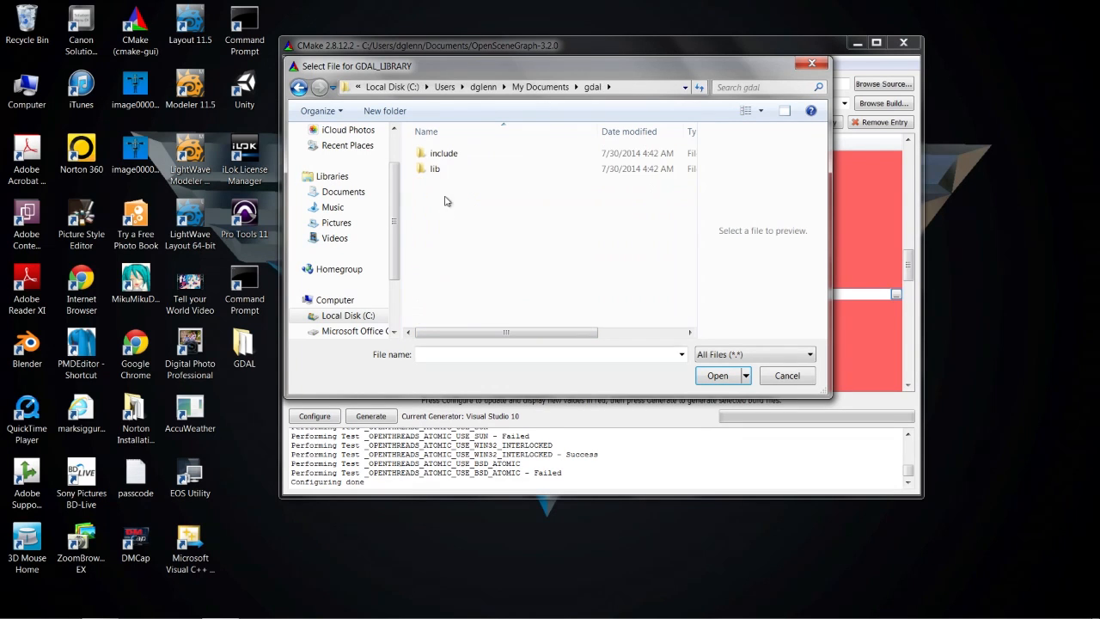
{"action": "left_click", "coordinate": [446, 172]}
{"action": "double_click", "coordinate": [446, 172]}
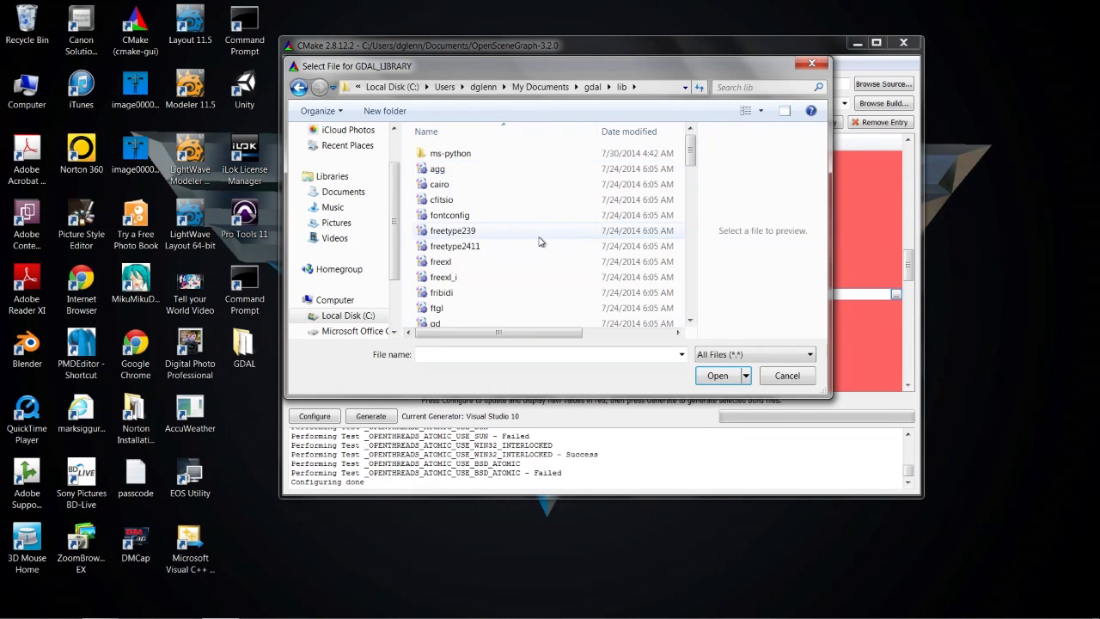
{"action": "scroll", "coordinate": [539, 239], "scroll_direction": "down", "scroll_amount": 2}
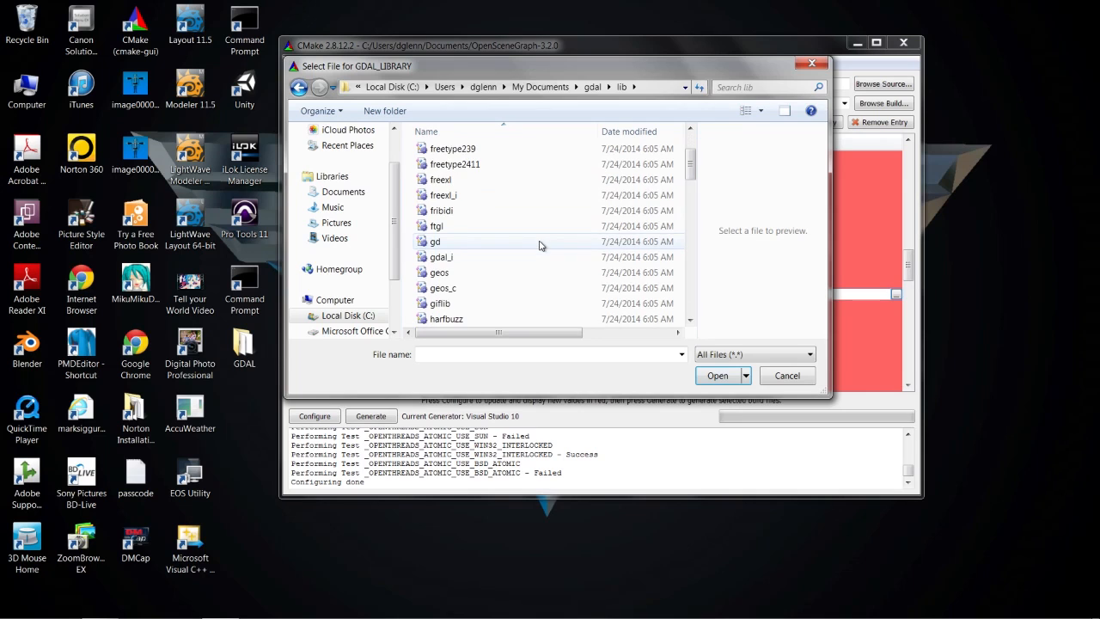
{"action": "left_click", "coordinate": [465, 258]}
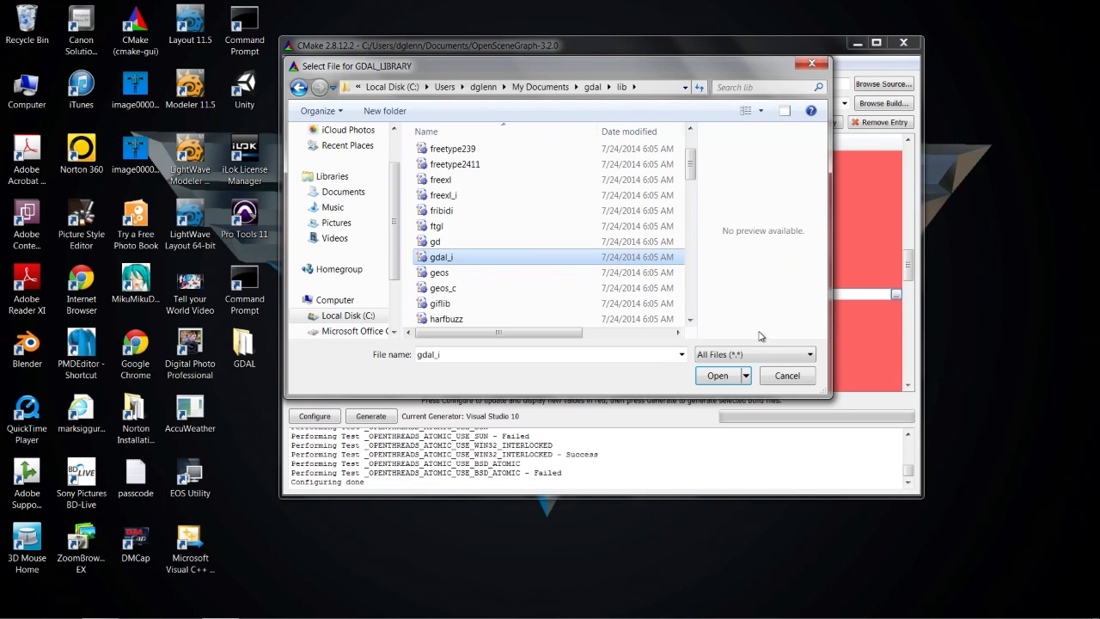
{"action": "left_click", "coordinate": [718, 376]}
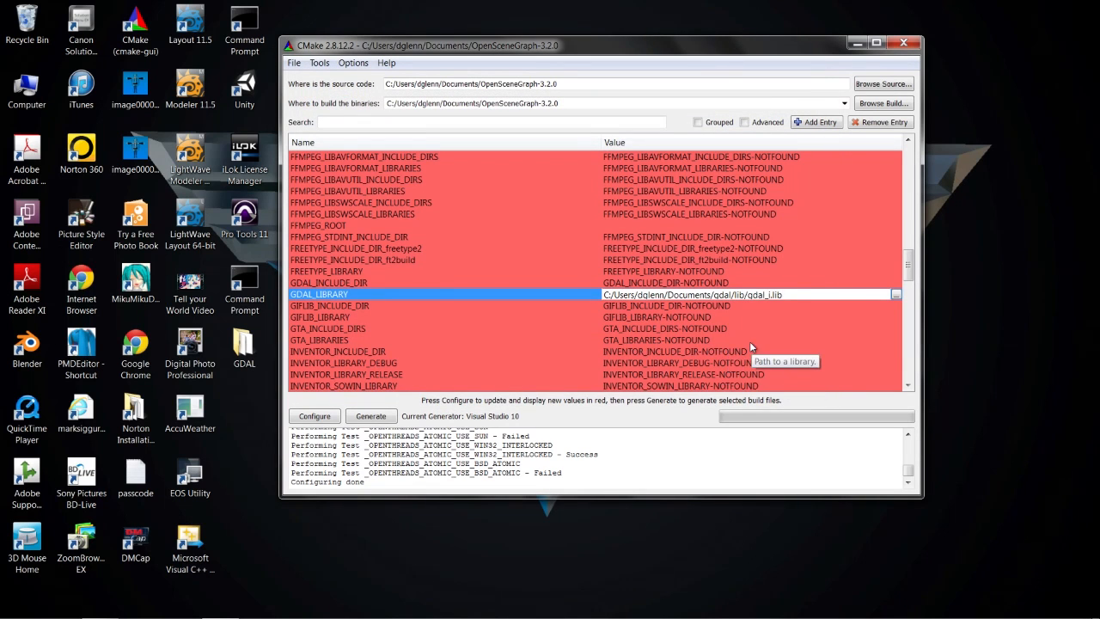
Set GDAL_INCLUDE_DIR to the include subfolder of the gdal folder in My Documents.
{"action": "left_click", "coordinate": [682, 283]}
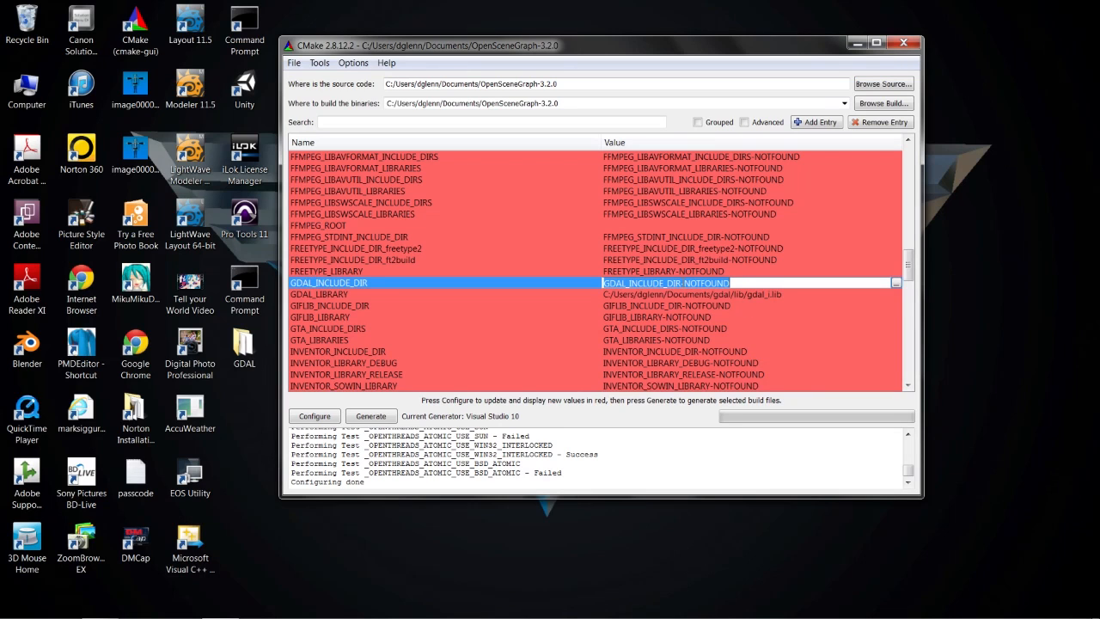
{"action": "left_click", "coordinate": [897, 284]}
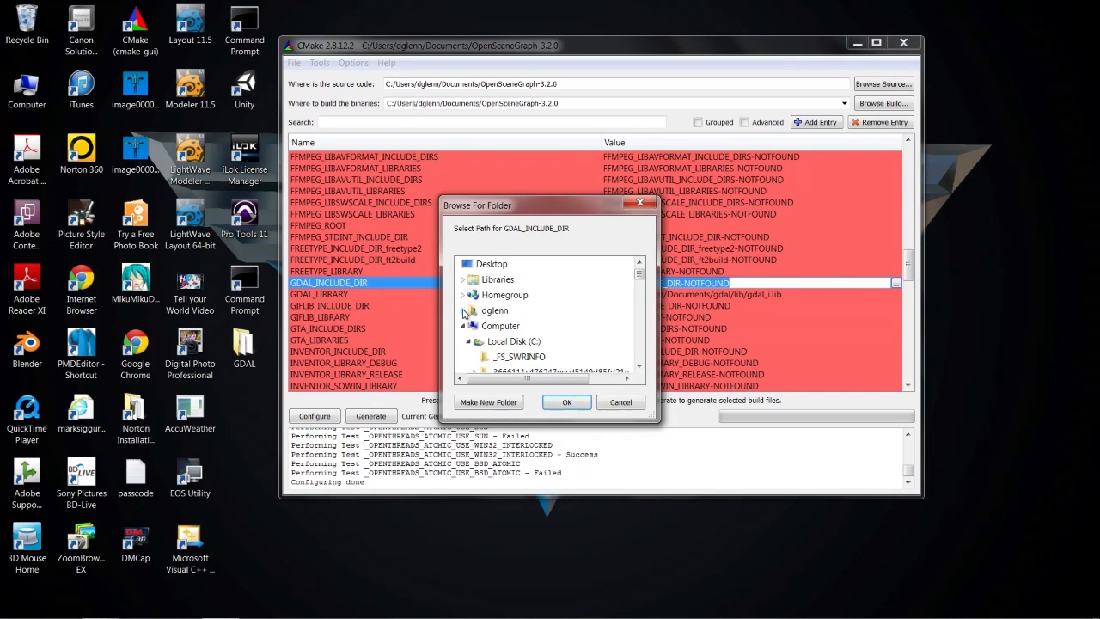
{"action": "left_click", "coordinate": [464, 313]}
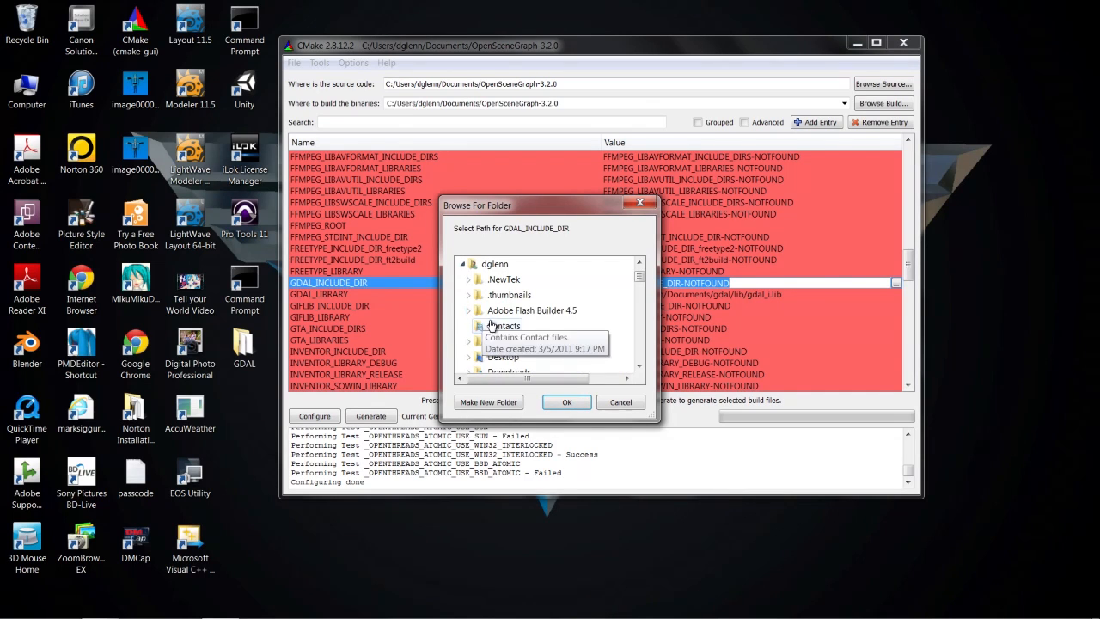
{"action": "scroll", "coordinate": [516, 335], "scroll_direction": "down", "scroll_amount": 2}
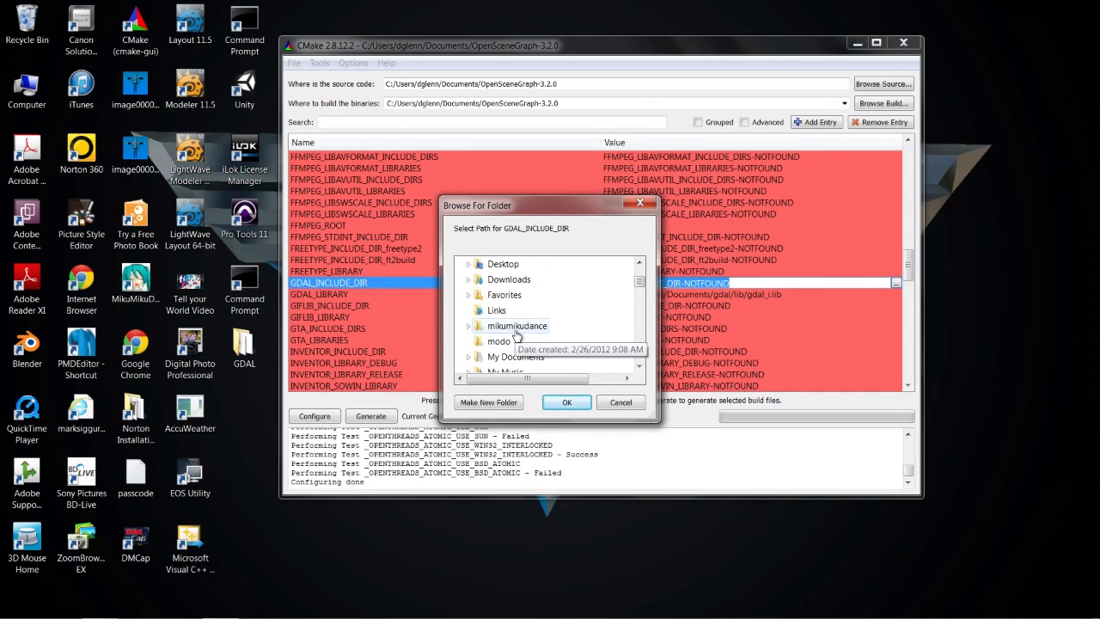
{"action": "left_click", "coordinate": [470, 358]}
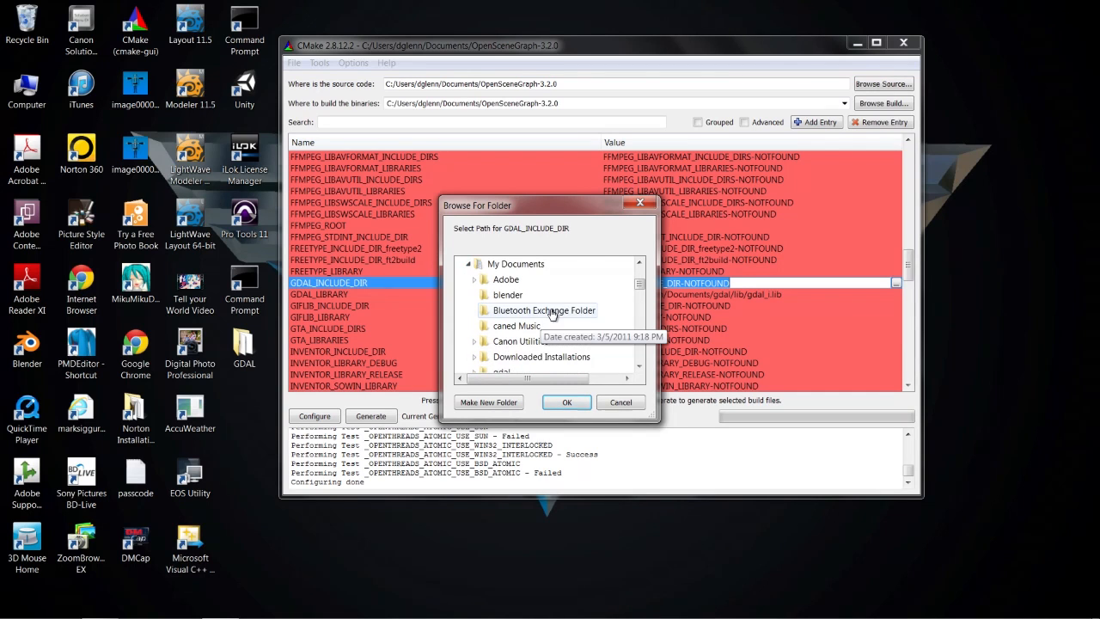
{"action": "scroll", "coordinate": [552, 313], "scroll_direction": "down", "scroll_amount": 2}
{"action": "left_click", "coordinate": [501, 279]}
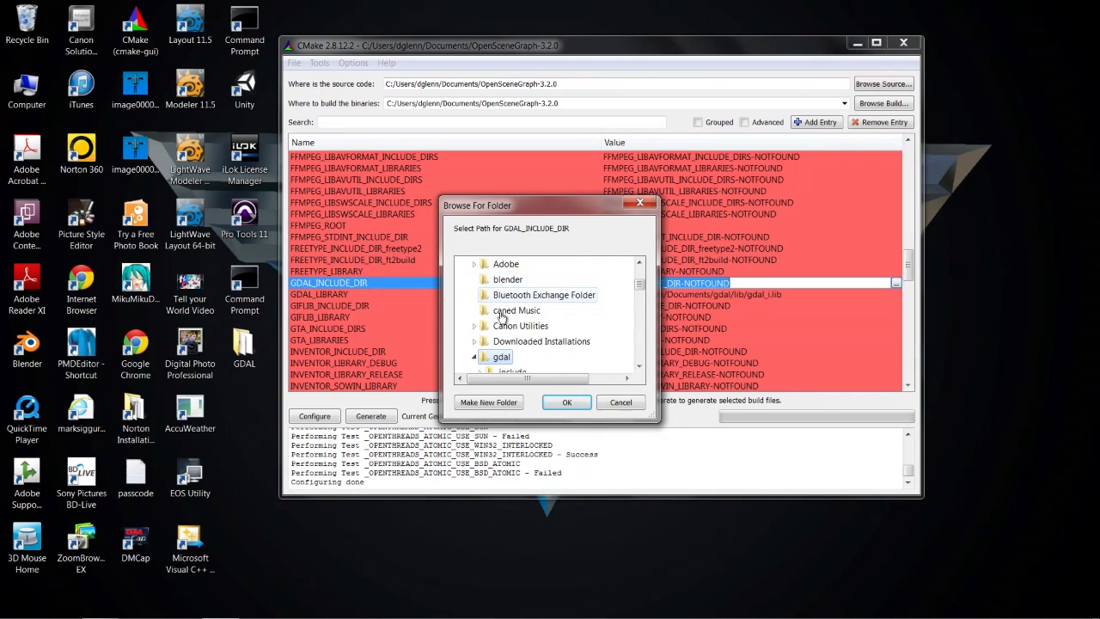
{"action": "scroll", "coordinate": [515, 338], "scroll_direction": "down", "scroll_amount": 2}
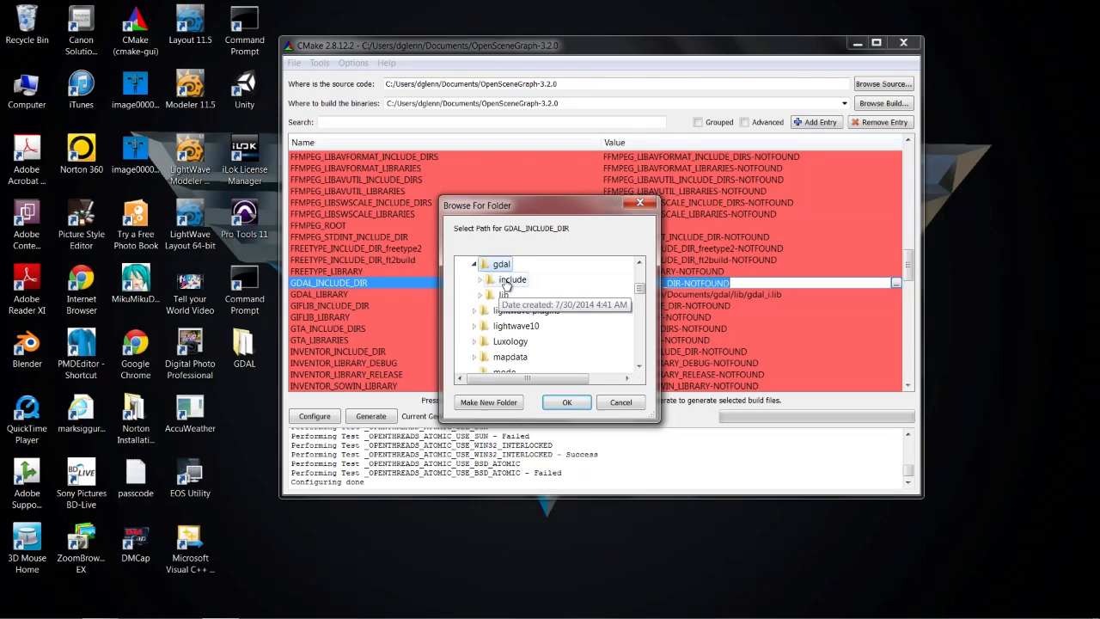
{"action": "left_click", "coordinate": [506, 283]}
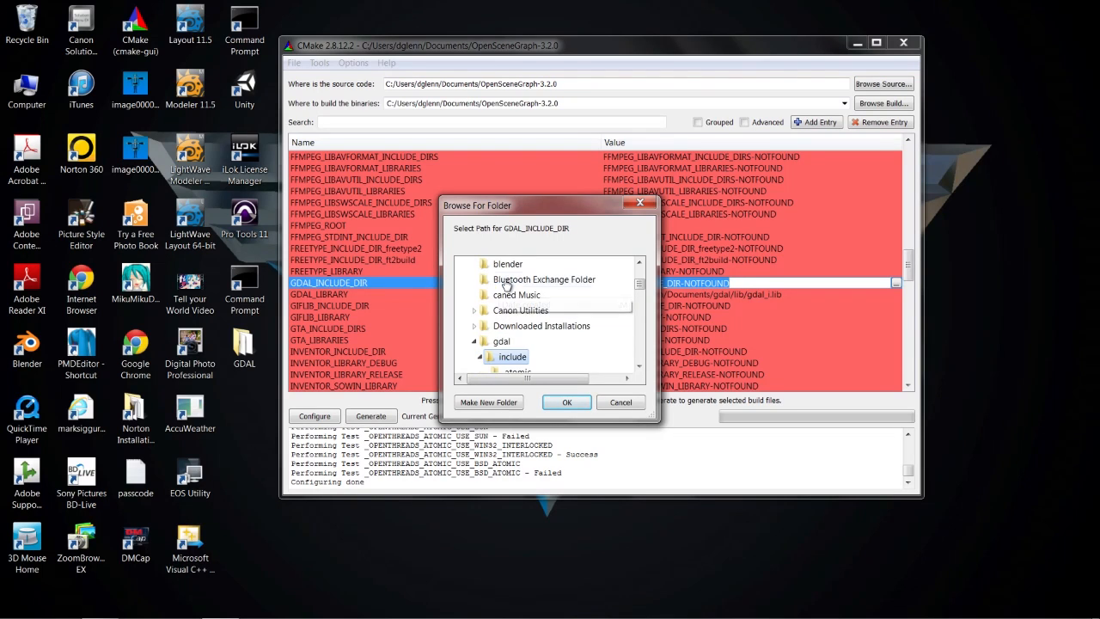
{"action": "left_click", "coordinate": [566, 404]}
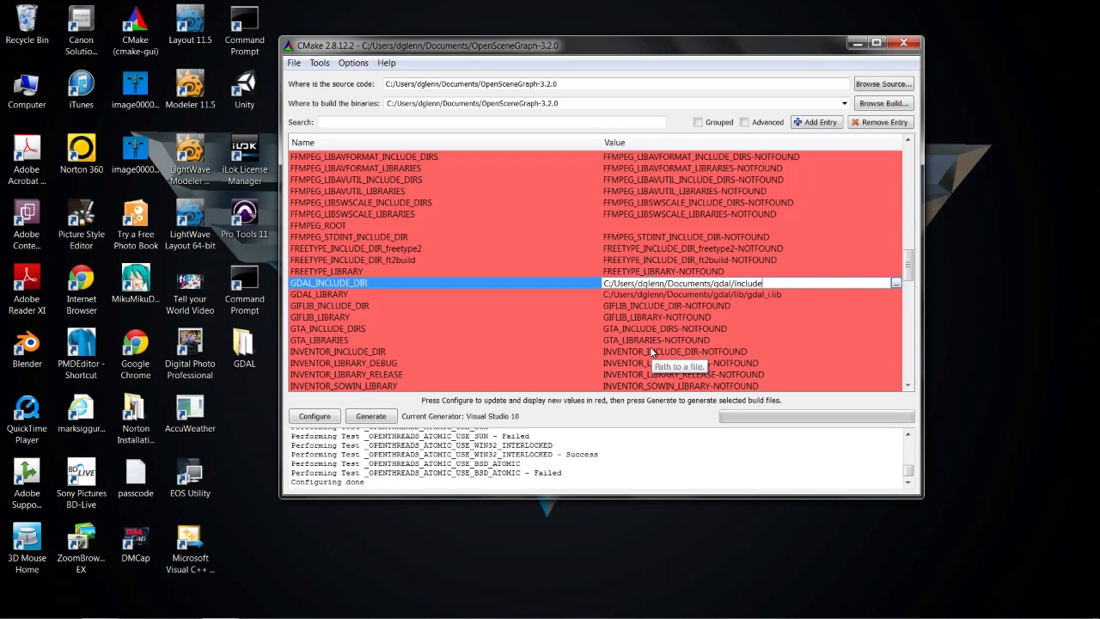
Examine the entries around the GDAL paths and on through the Inventor, Jasper, NVTT, OpenEXR, OpenVRML, OSG and QuickTime entries.
{"action": "scroll", "coordinate": [616, 330], "scroll_direction": "down", "scroll_amount": 1}
{"action": "scroll", "coordinate": [601, 321], "scroll_direction": "down", "scroll_amount": 3}
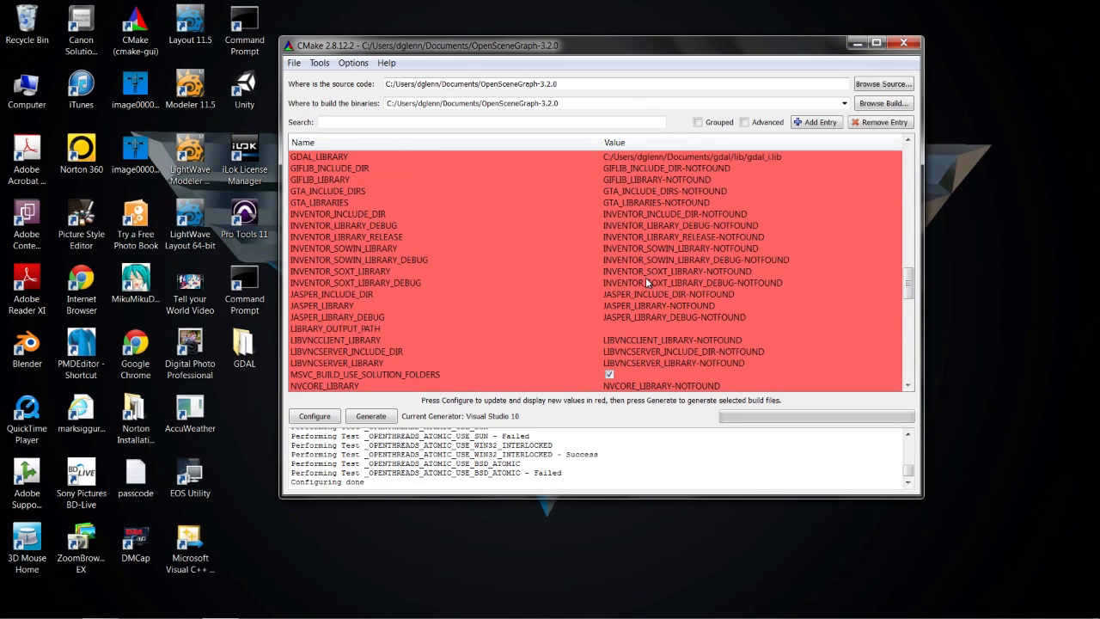
{"action": "scroll", "coordinate": [645, 276], "scroll_direction": "up", "scroll_amount": 4}
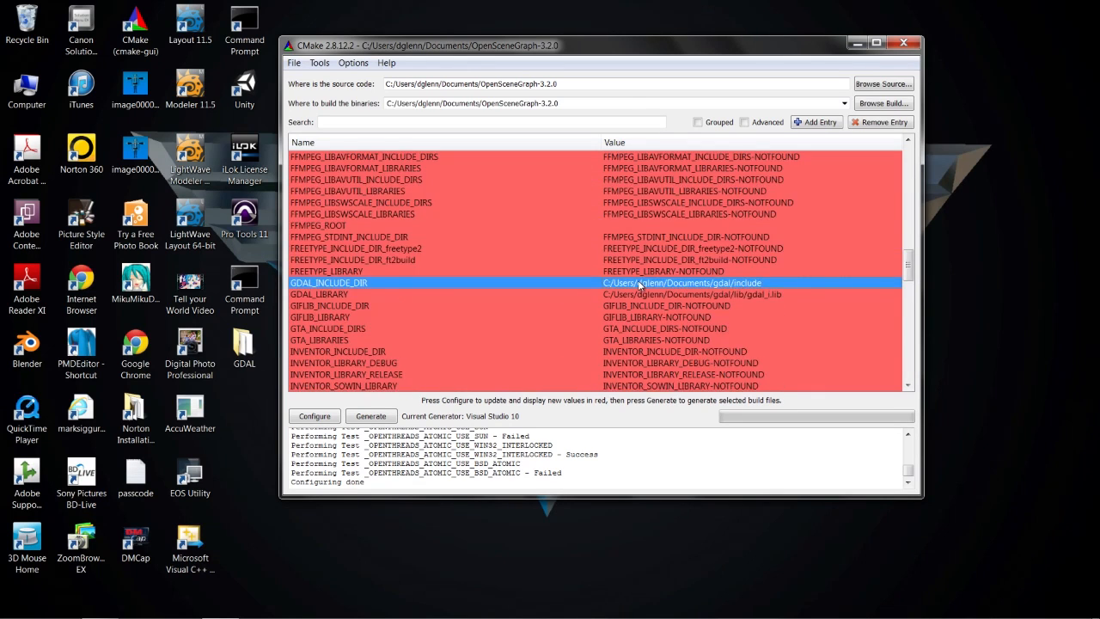
{"action": "scroll", "coordinate": [635, 283], "scroll_direction": "up", "scroll_amount": 4}
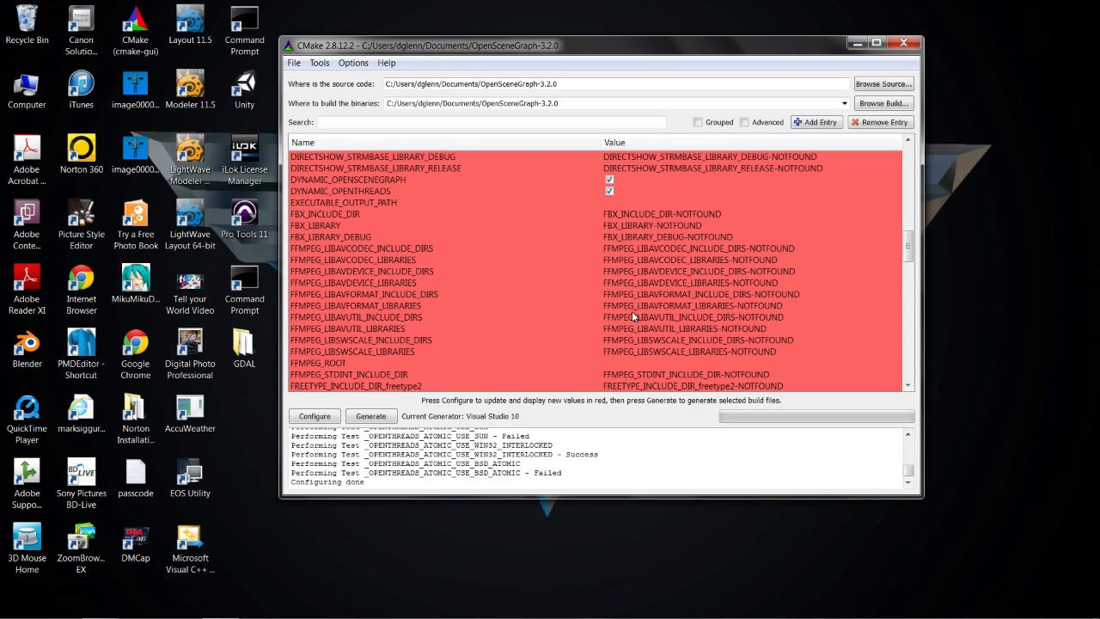
{"action": "scroll", "coordinate": [631, 311], "scroll_direction": "down", "scroll_amount": 1}
{"action": "scroll", "coordinate": [630, 309], "scroll_direction": "down", "scroll_amount": 6}
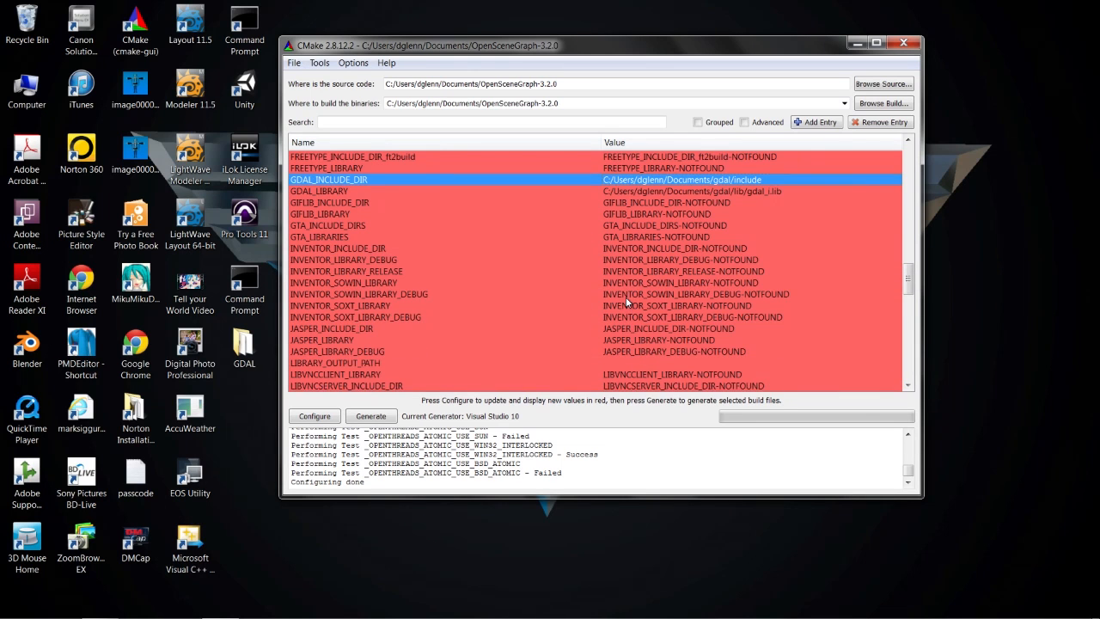
{"action": "scroll", "coordinate": [632, 291], "scroll_direction": "down", "scroll_amount": 1}
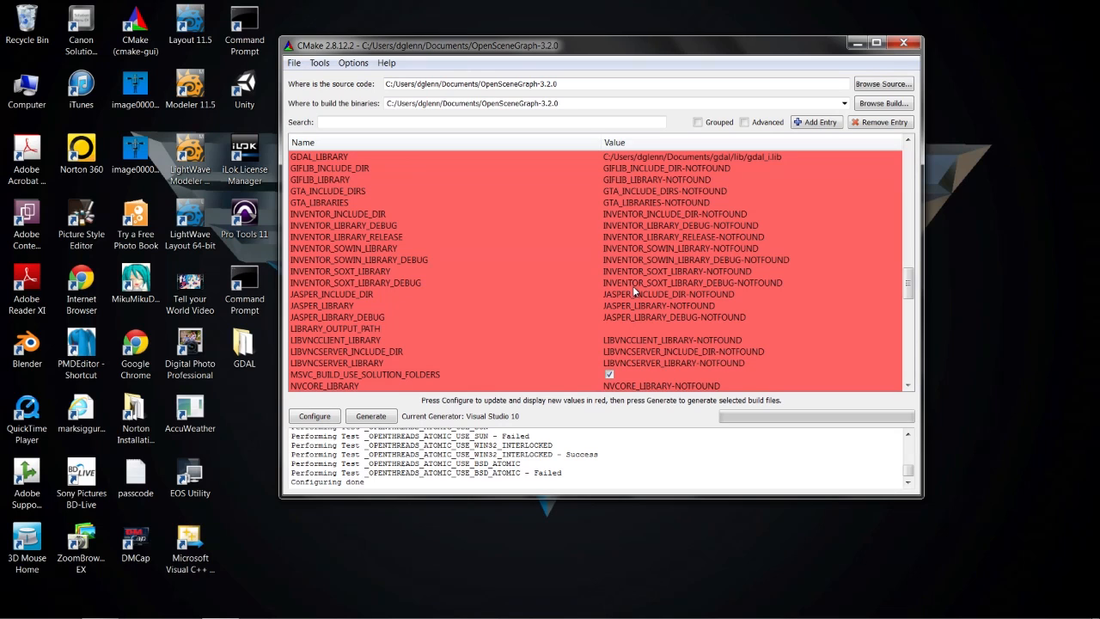
{"action": "scroll", "coordinate": [632, 285], "scroll_direction": "up", "scroll_amount": 2}
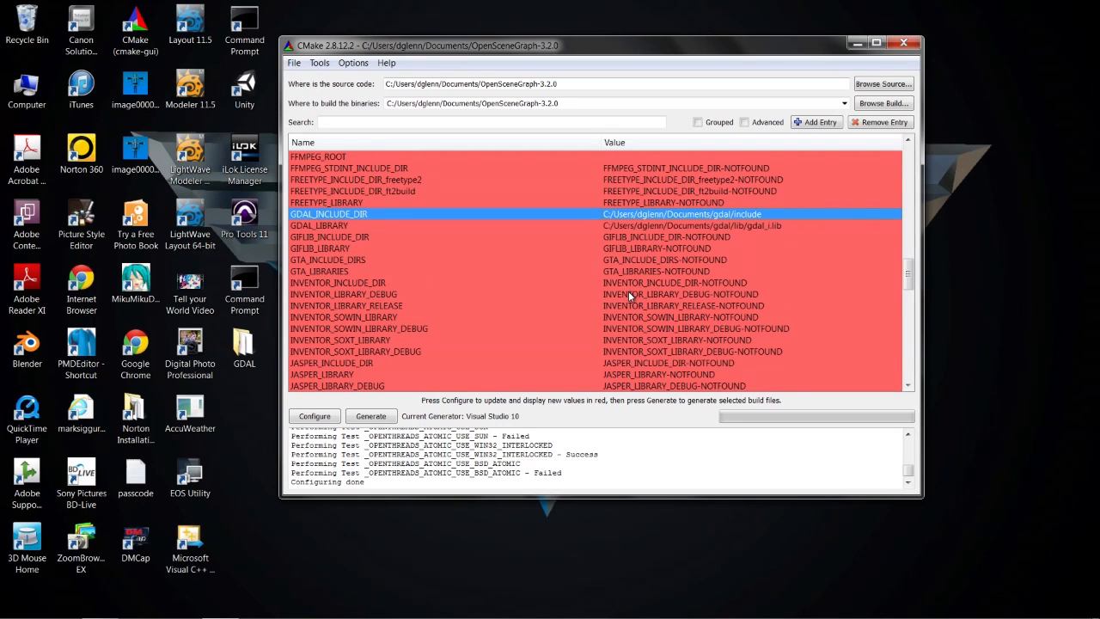
{"action": "scroll", "coordinate": [628, 294], "scroll_direction": "up", "scroll_amount": 1}
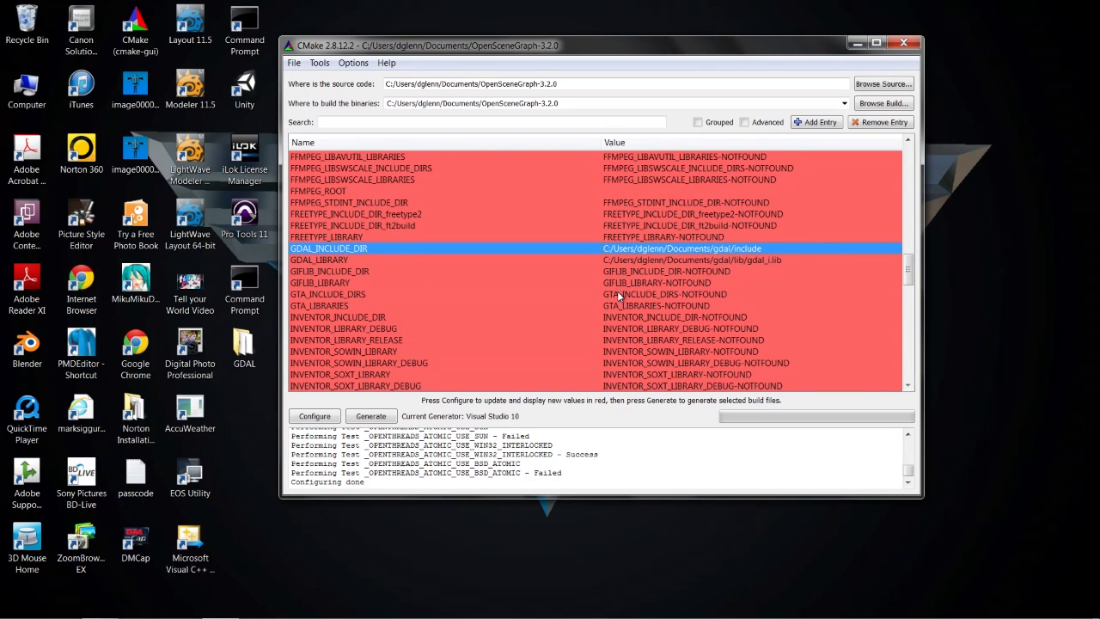
{"action": "scroll", "coordinate": [617, 290], "scroll_direction": "down", "scroll_amount": 2}
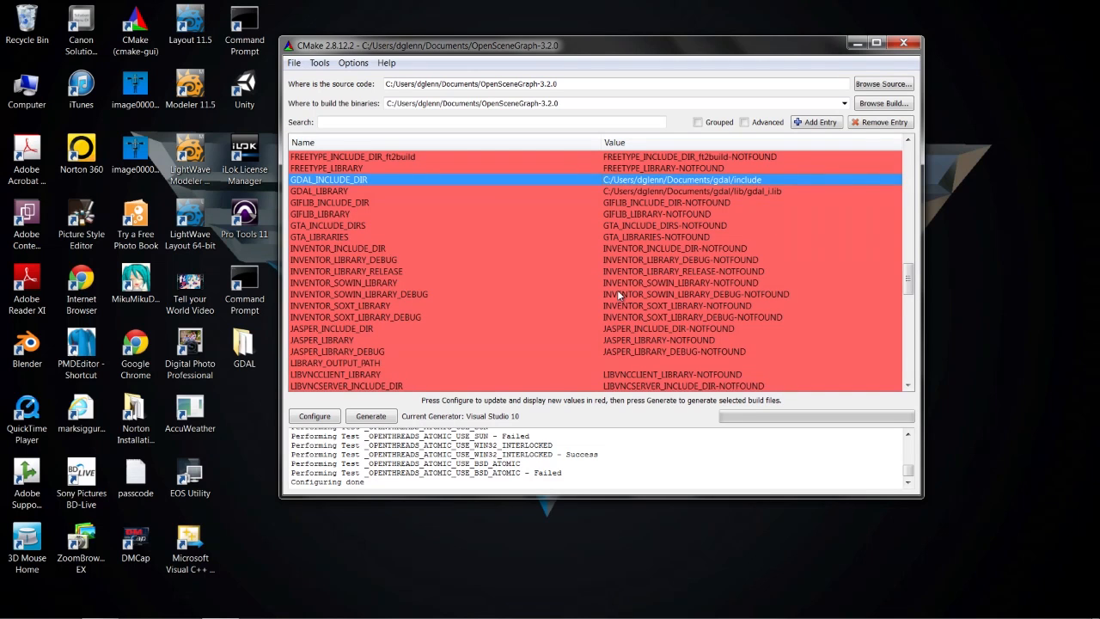
{"action": "scroll", "coordinate": [614, 287], "scroll_direction": "down", "scroll_amount": 3}
{"action": "scroll", "coordinate": [612, 281], "scroll_direction": "down", "scroll_amount": 3}
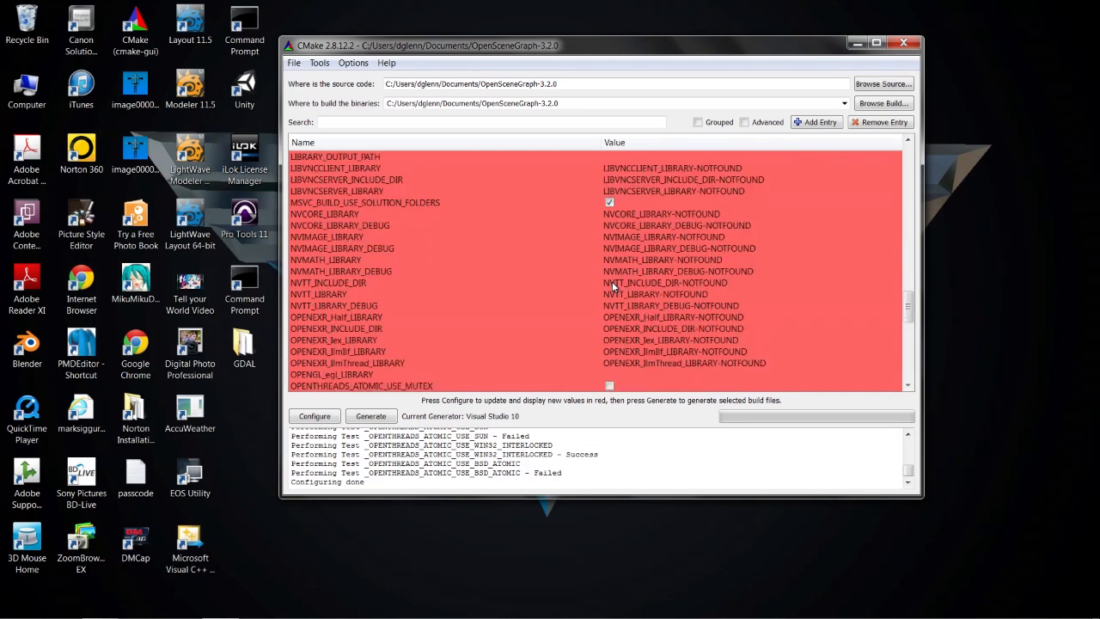
{"action": "scroll", "coordinate": [612, 281], "scroll_direction": "down", "scroll_amount": 2}
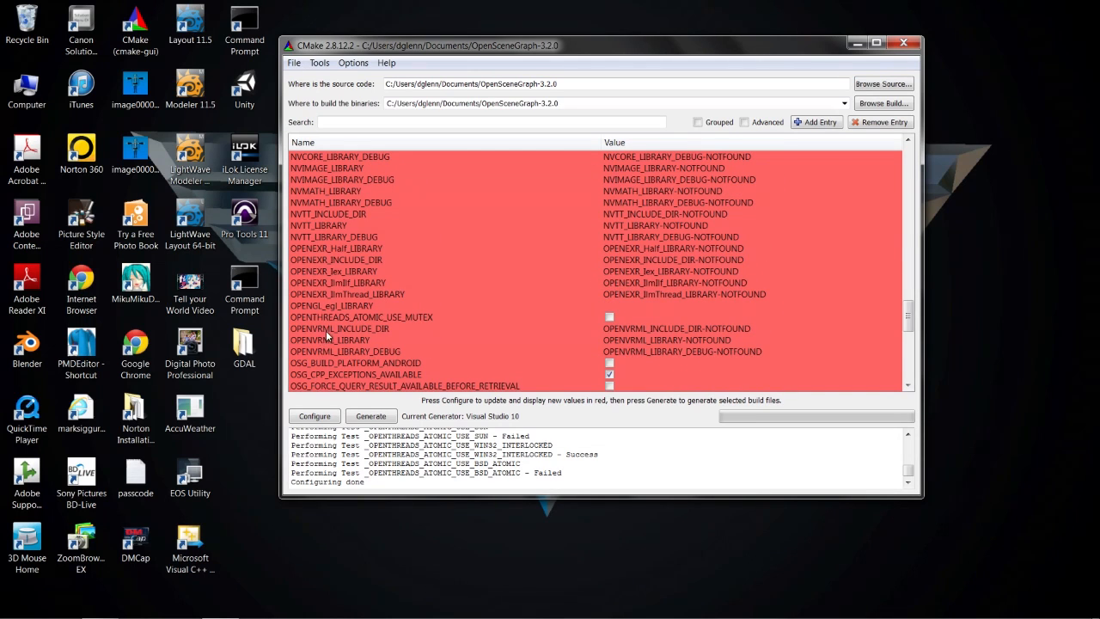
{"action": "scroll", "coordinate": [350, 301], "scroll_direction": "down", "scroll_amount": 6}
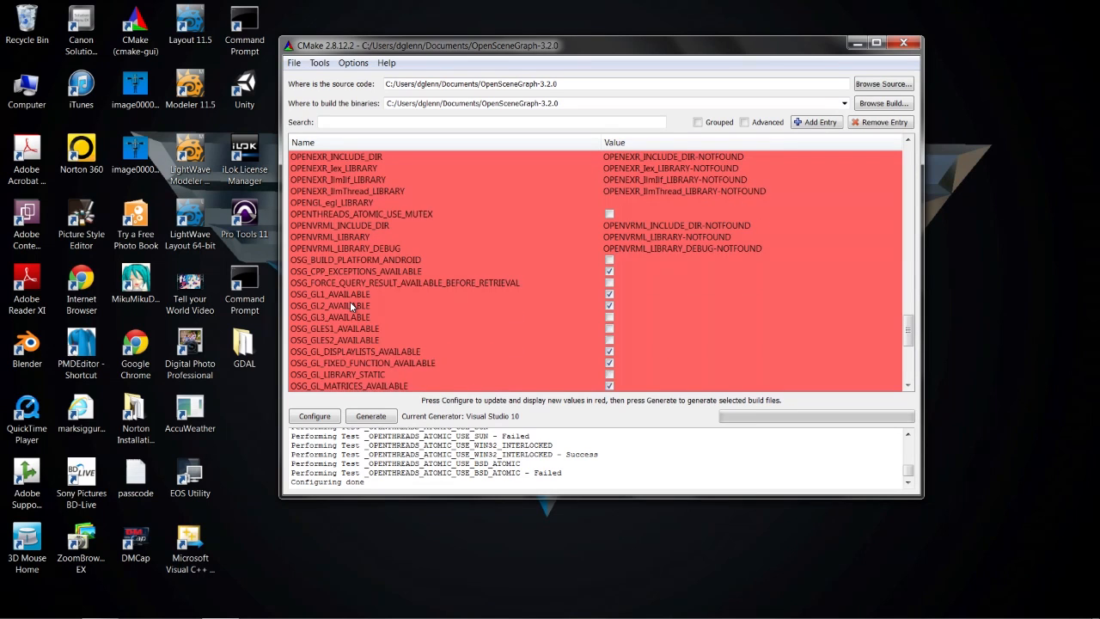
{"action": "scroll", "coordinate": [350, 302], "scroll_direction": "down", "scroll_amount": 2}
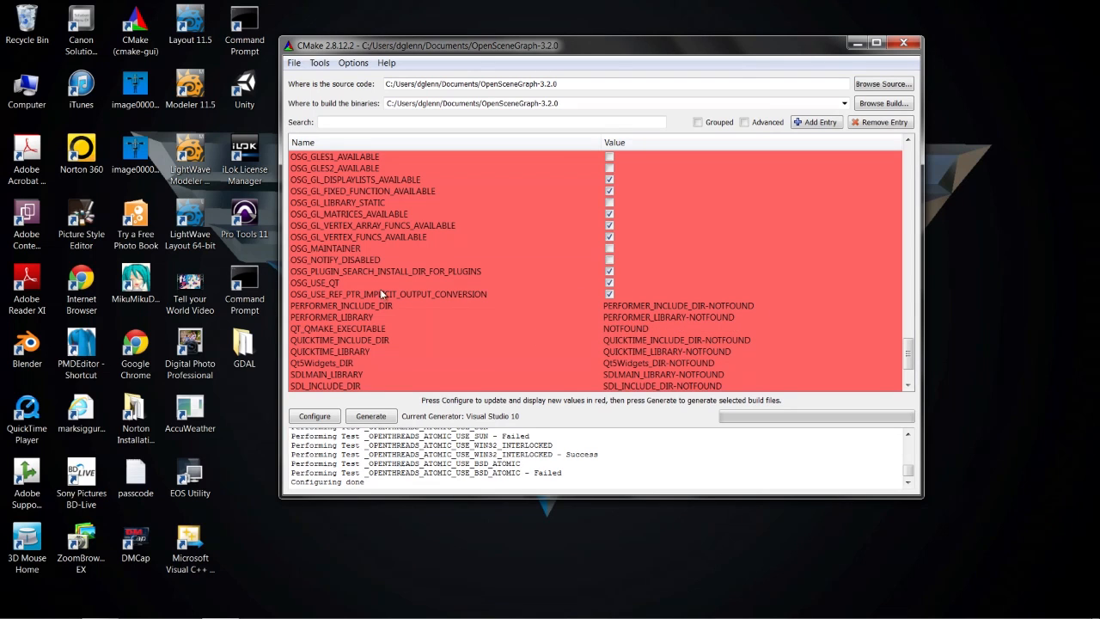
Return to the GIFLIB entries and choose giflib from the gdal lib folder as the GIFLIB_LIBRARY file.
{"action": "scroll", "coordinate": [553, 298], "scroll_direction": "up", "scroll_amount": 10}
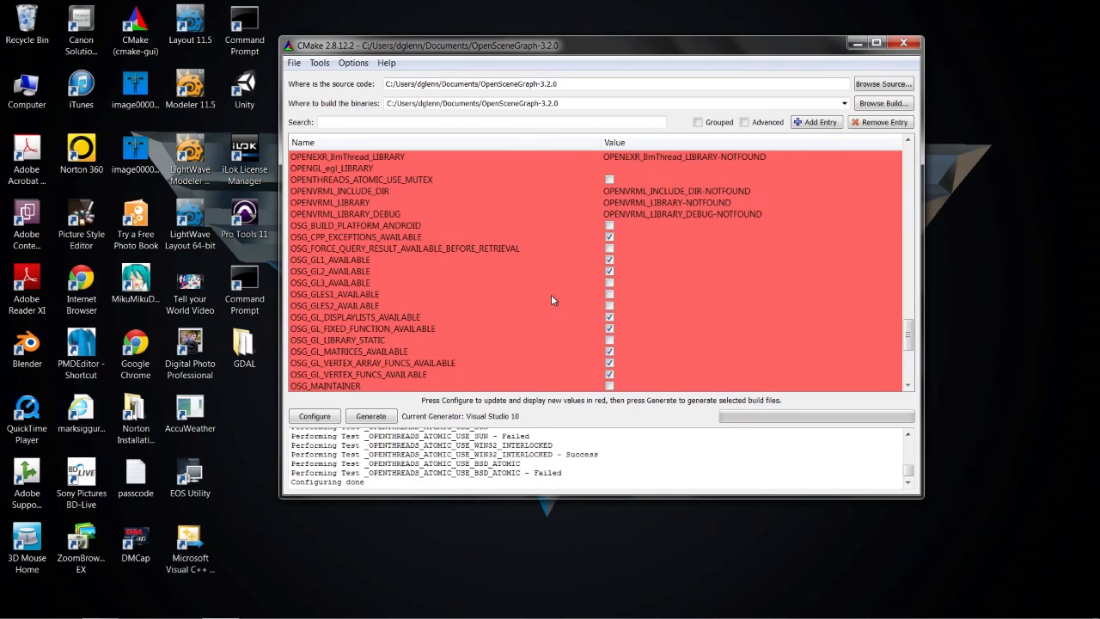
{"action": "scroll", "coordinate": [553, 298], "scroll_direction": "up", "scroll_amount": 9}
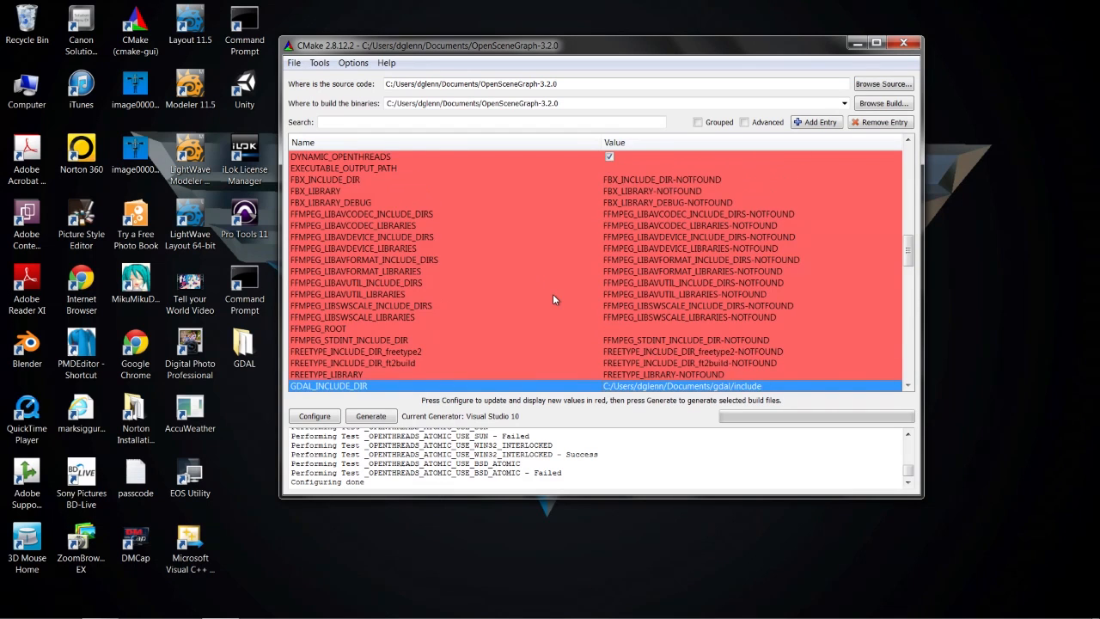
{"action": "scroll", "coordinate": [553, 298], "scroll_direction": "down", "scroll_amount": 3}
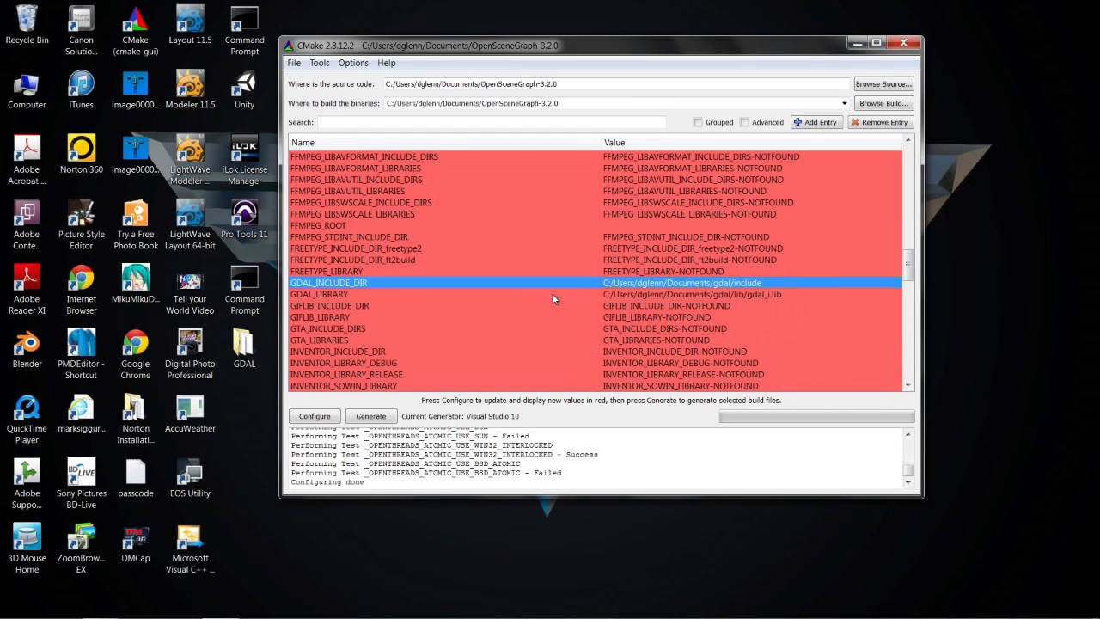
{"action": "left_click", "coordinate": [318, 305]}
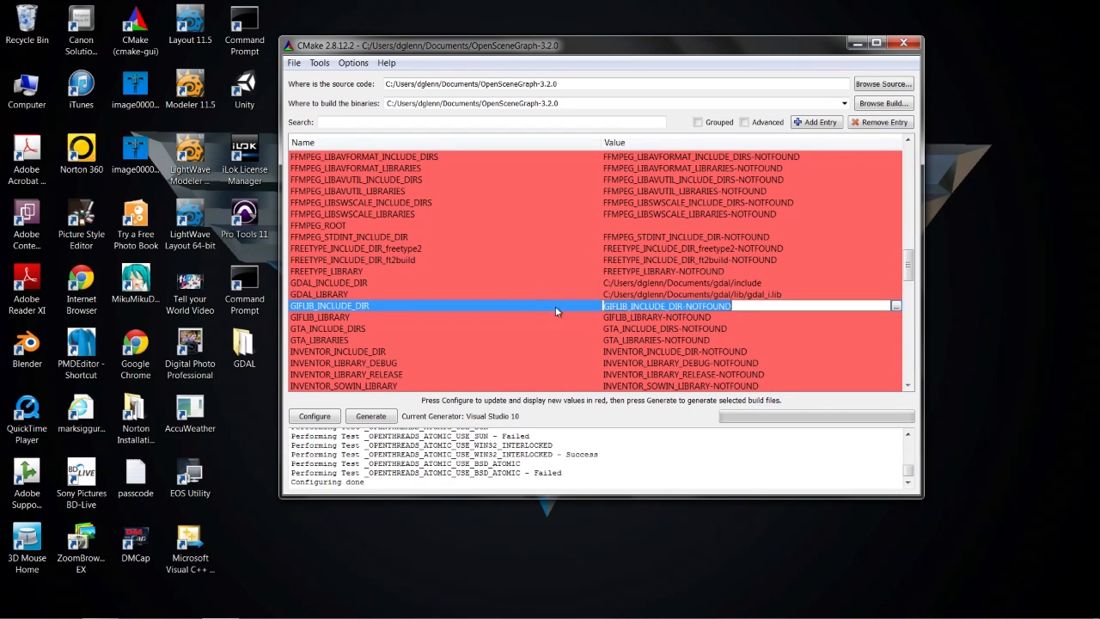
{"action": "left_click", "coordinate": [647, 317]}
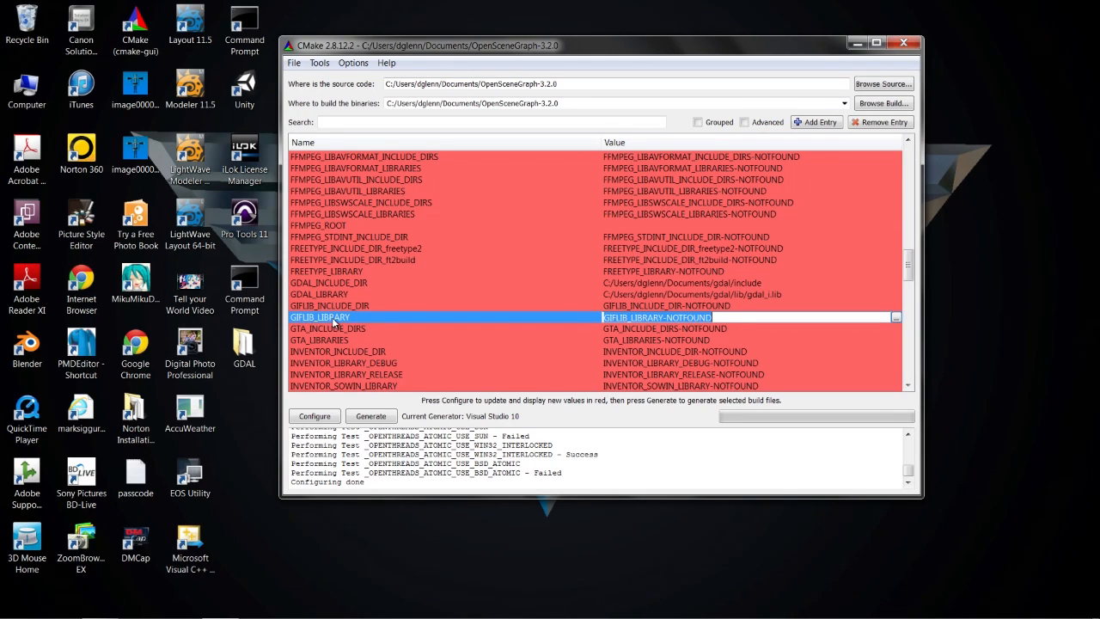
{"action": "left_click", "coordinate": [895, 318]}
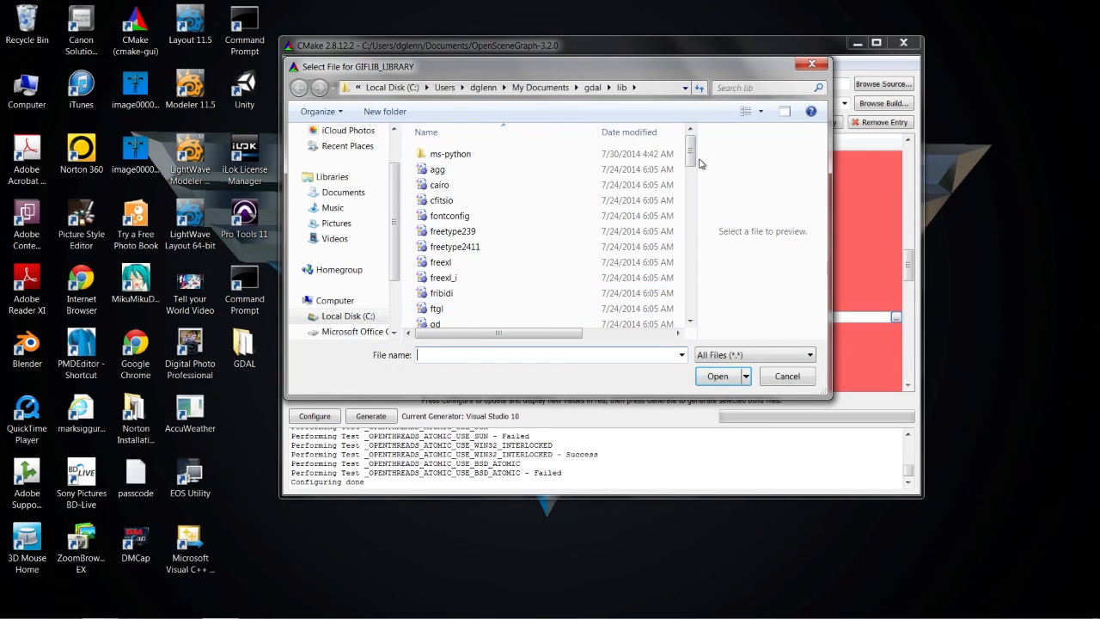
{"action": "left_click_drag", "start_coordinate": [685, 155], "coordinate": [693, 175]}
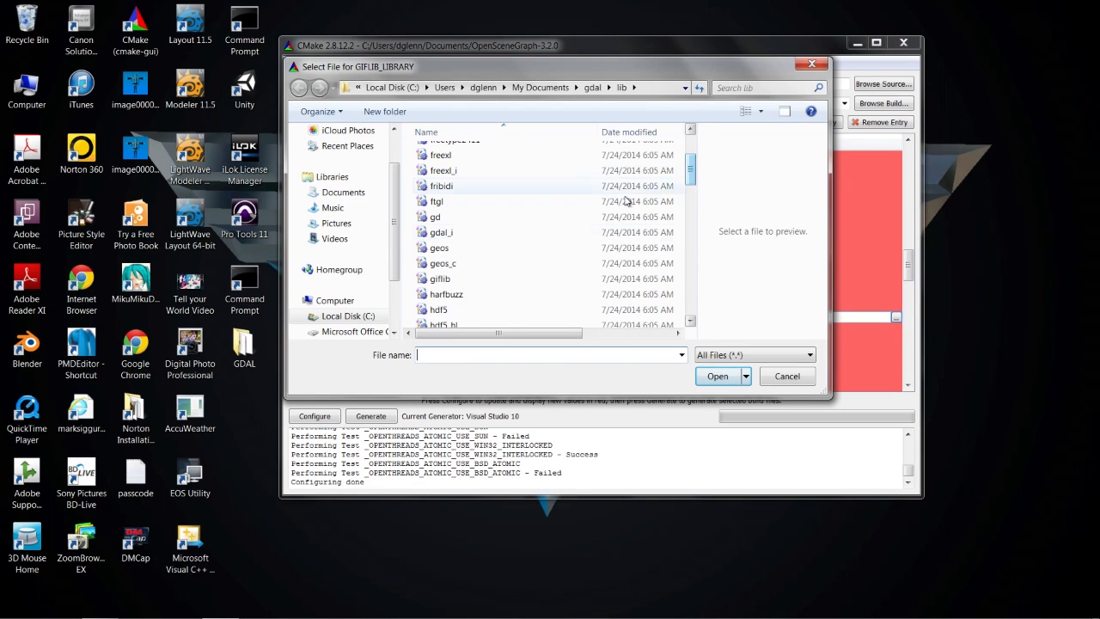
{"action": "left_click", "coordinate": [441, 280]}
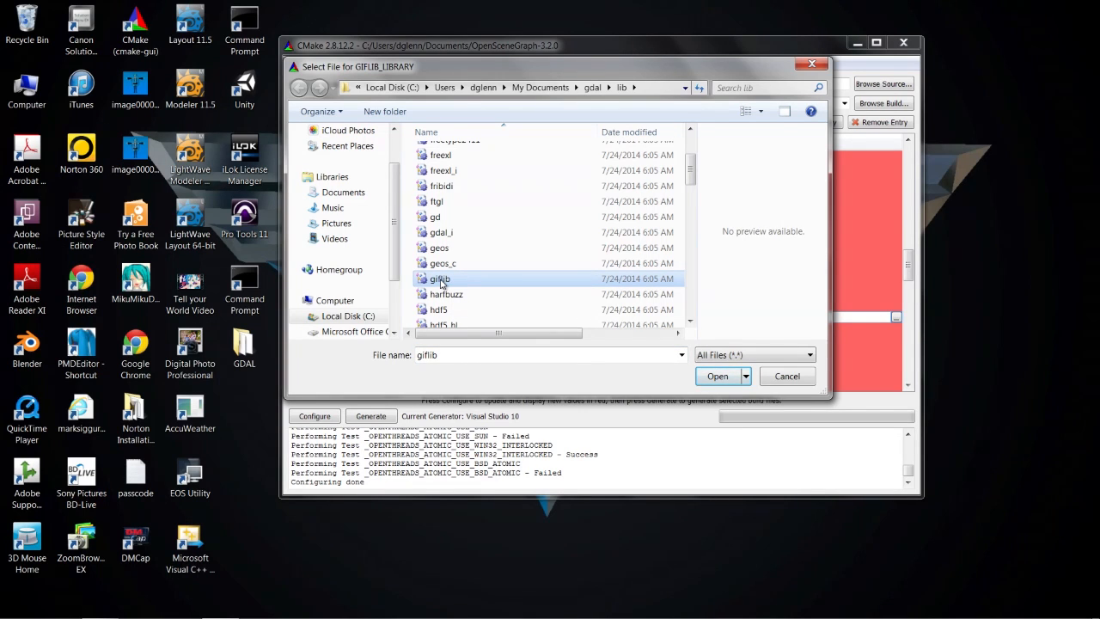
{"action": "left_click", "coordinate": [714, 377]}
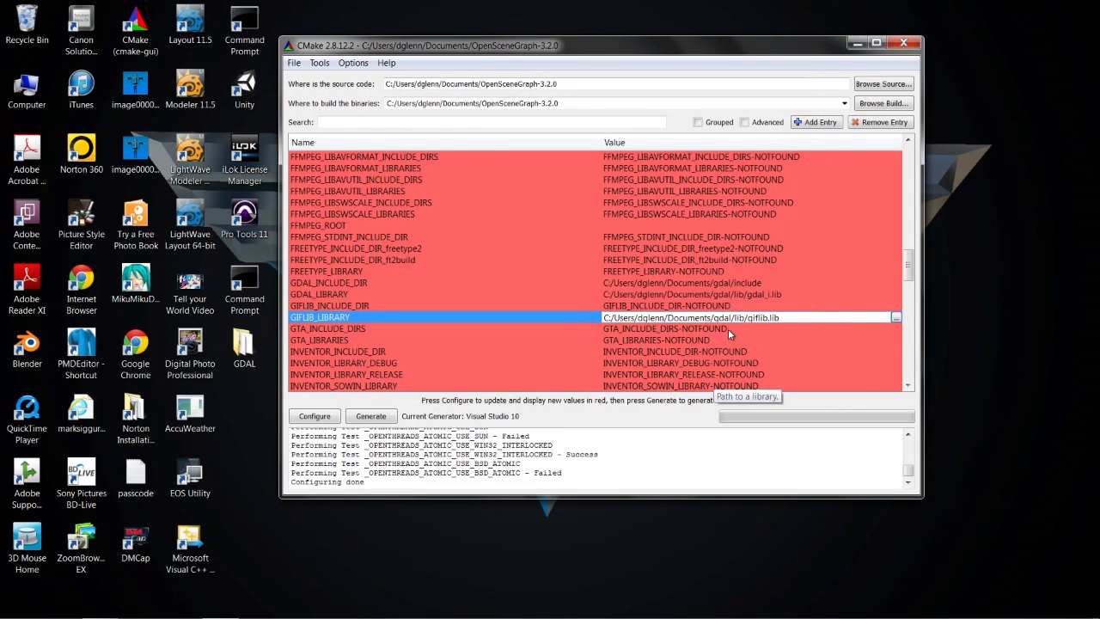
Set GIFLIB_INCLUDE_DIR to the include subfolder of the gdal folder in My Documents.
{"action": "left_click", "coordinate": [720, 306]}
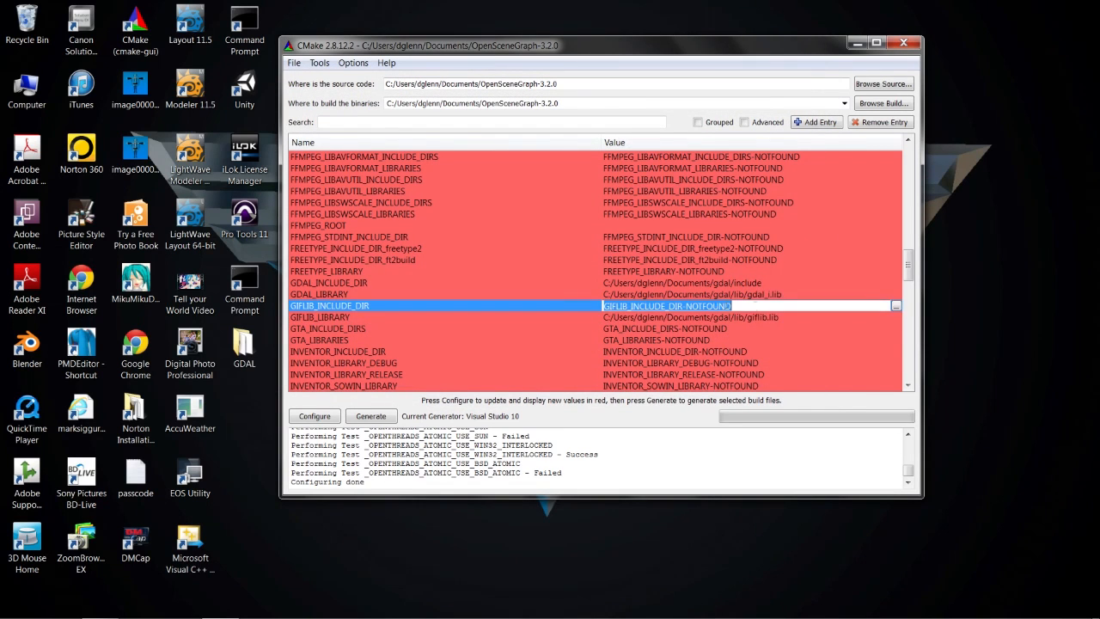
{"action": "left_click", "coordinate": [895, 306]}
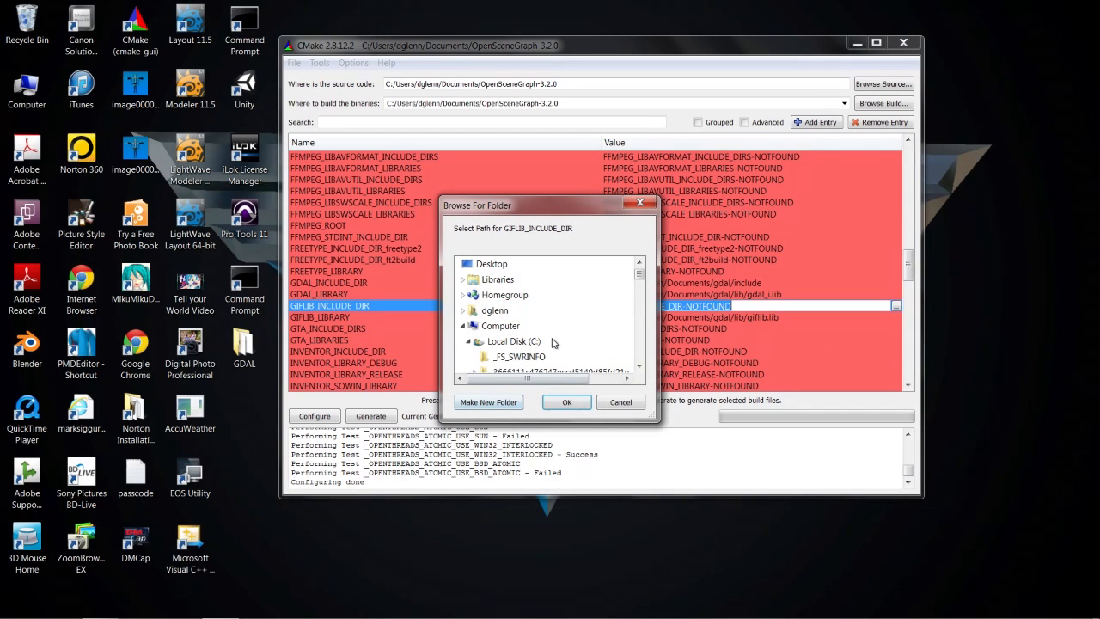
{"action": "left_click", "coordinate": [462, 311]}
{"action": "scroll", "coordinate": [478, 351], "scroll_direction": "down", "scroll_amount": 3}
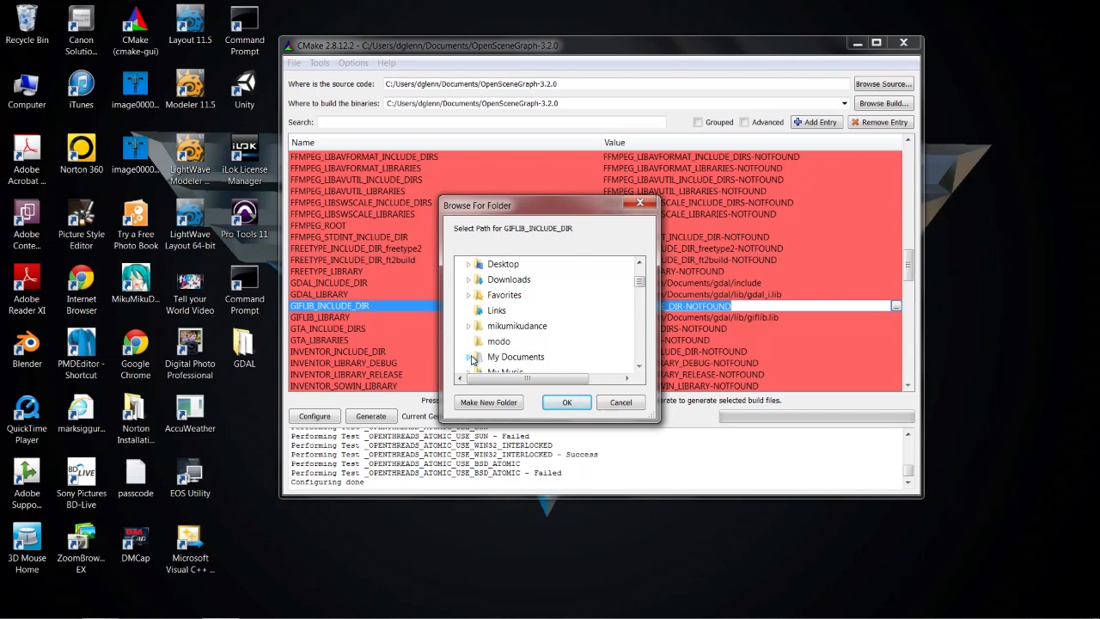
{"action": "left_click", "coordinate": [469, 357]}
{"action": "scroll", "coordinate": [471, 360], "scroll_direction": "down", "scroll_amount": 1}
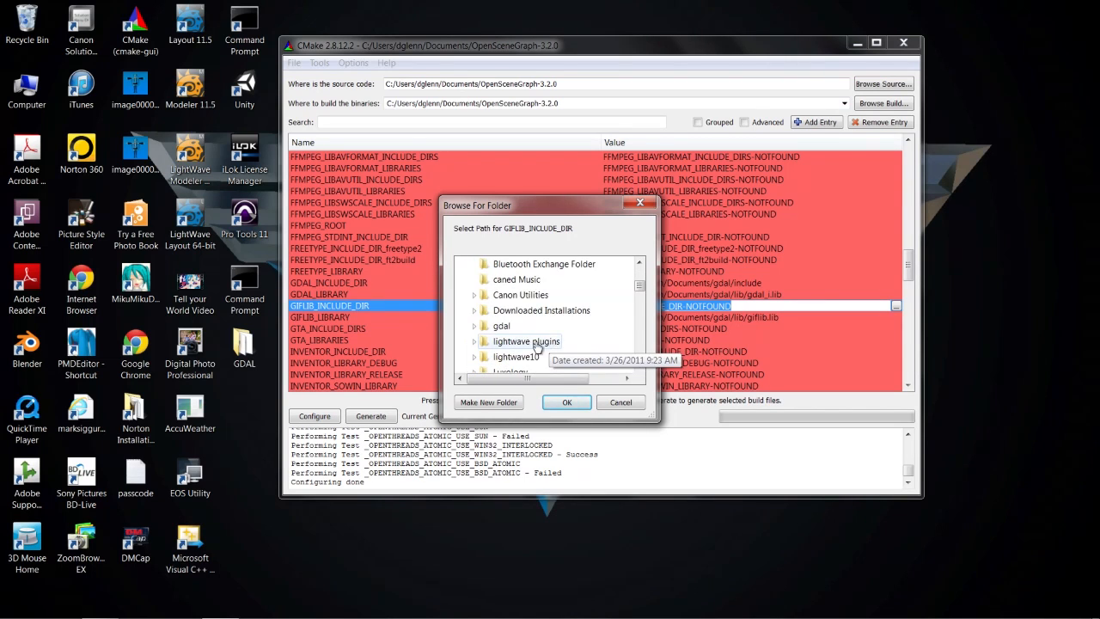
{"action": "left_click", "coordinate": [472, 326]}
{"action": "left_click", "coordinate": [486, 341]}
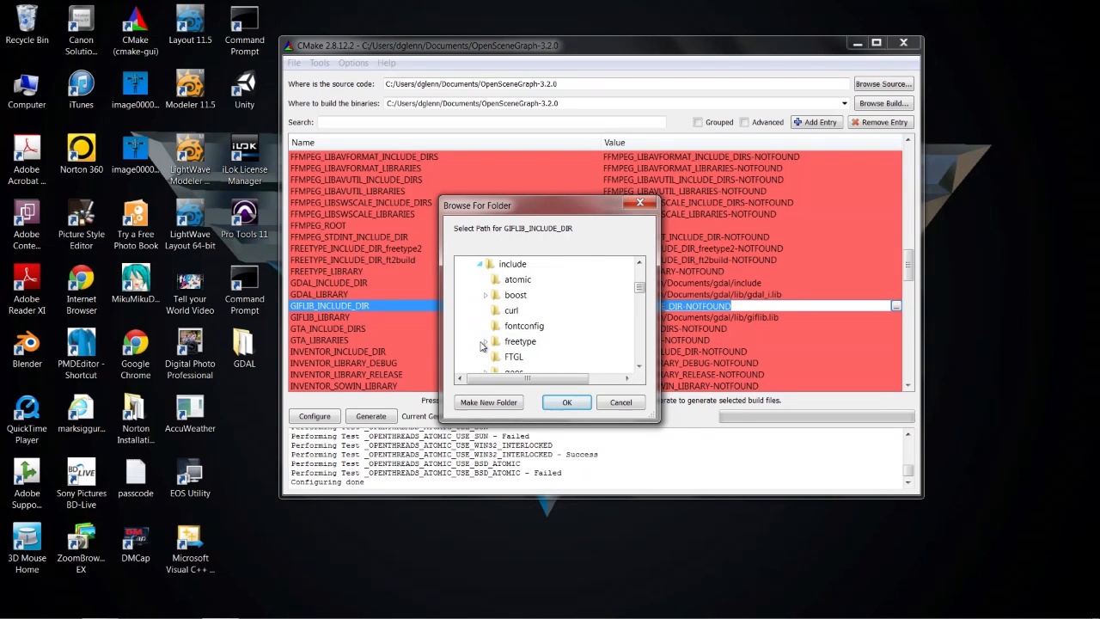
{"action": "scroll", "coordinate": [615, 344], "scroll_direction": "down", "scroll_amount": 3}
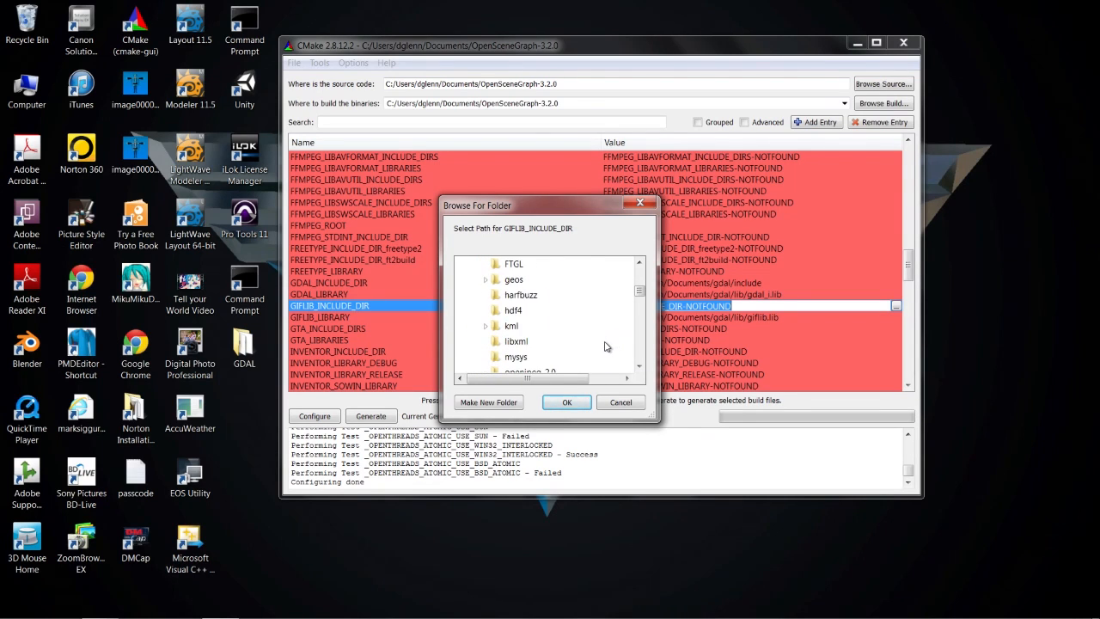
{"action": "scroll", "coordinate": [603, 345], "scroll_direction": "up", "scroll_amount": 3}
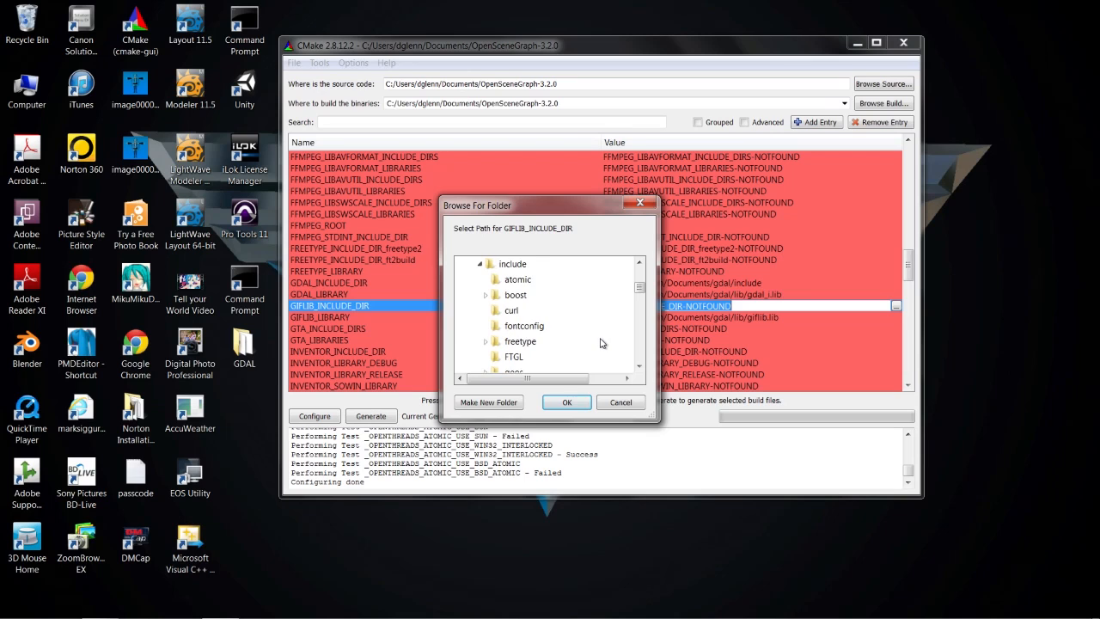
{"action": "scroll", "coordinate": [533, 312], "scroll_direction": "down", "scroll_amount": 1}
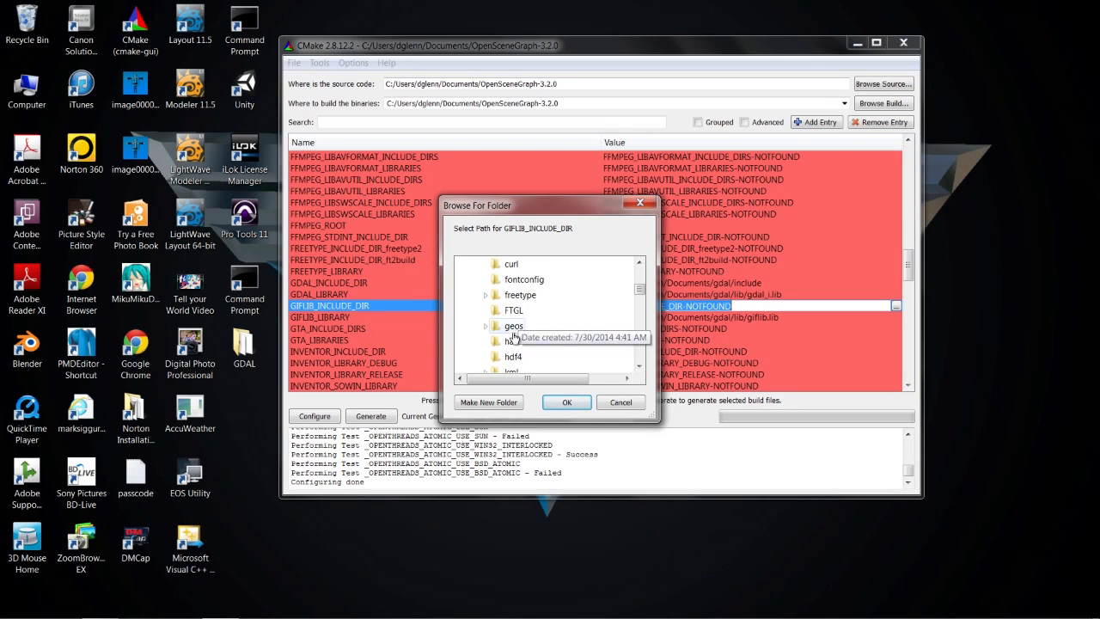
{"action": "scroll", "coordinate": [529, 344], "scroll_direction": "up", "scroll_amount": 1}
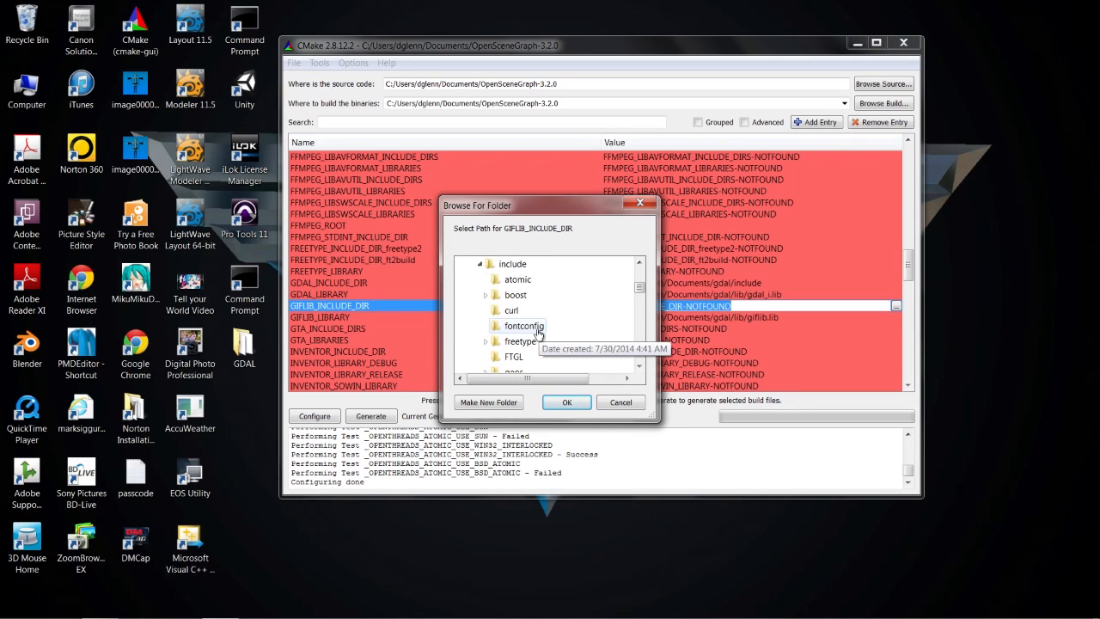
{"action": "left_click", "coordinate": [513, 265]}
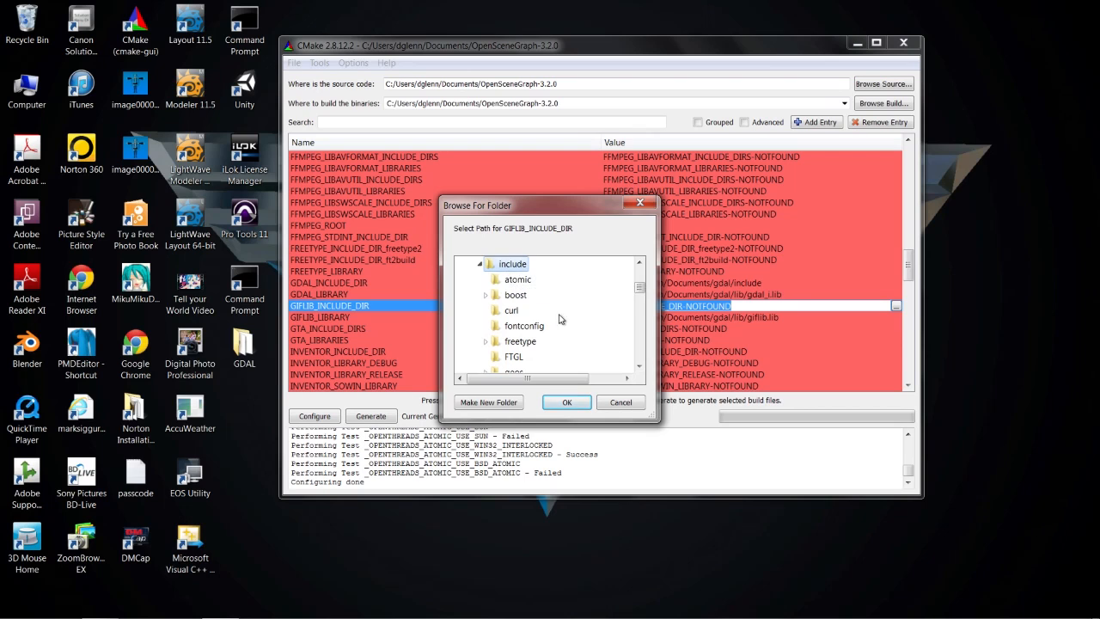
{"action": "left_click", "coordinate": [561, 403]}
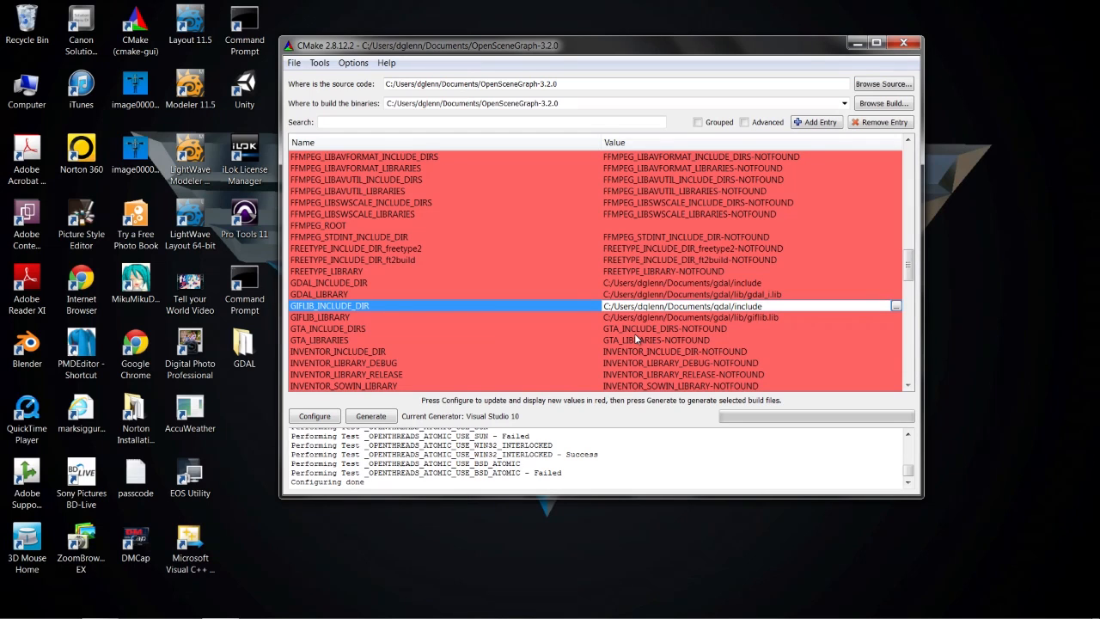
Examine the configuration entries from GTA through OpenEXR, from the start of the list, and again around Jasper and LIBVNC for JPEG entries.
{"action": "scroll", "coordinate": [644, 337], "scroll_direction": "down", "scroll_amount": 1}
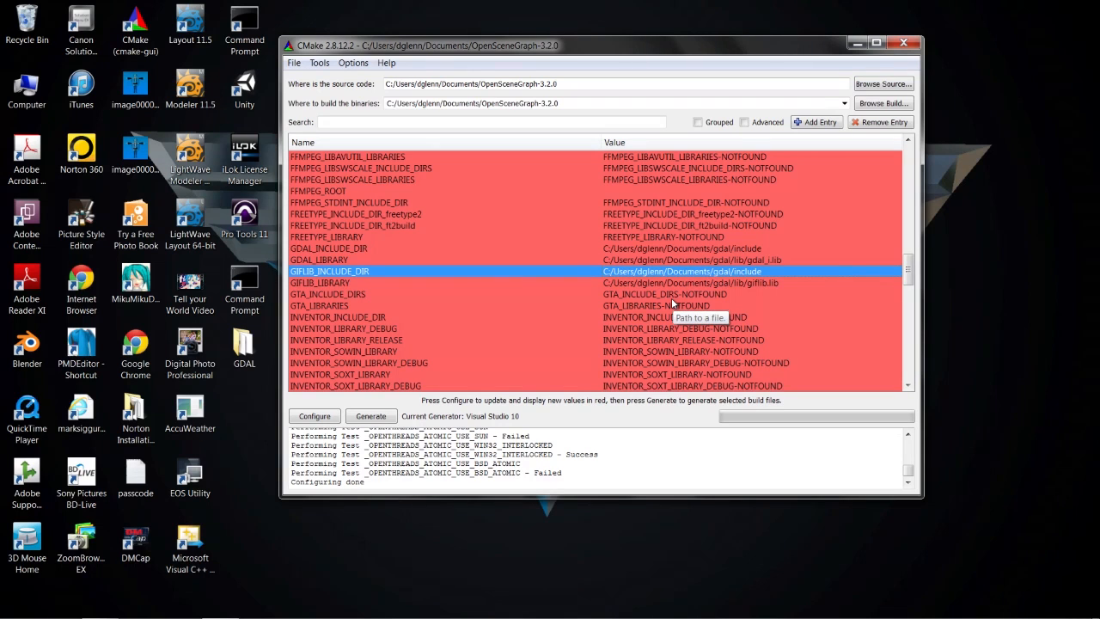
{"action": "scroll", "coordinate": [672, 301], "scroll_direction": "down", "scroll_amount": 4}
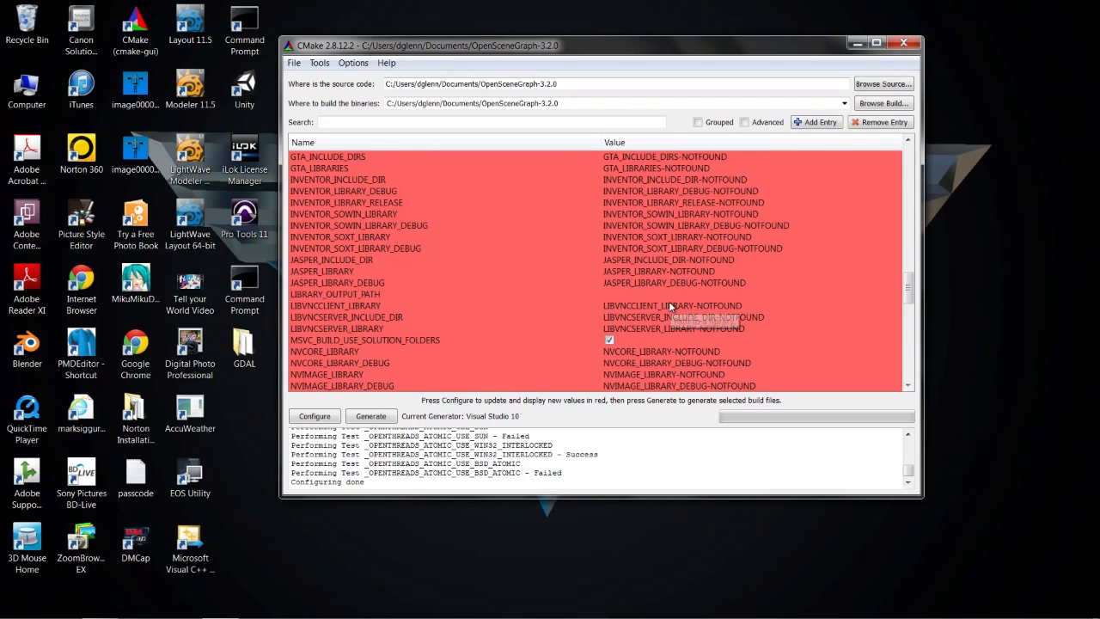
{"action": "scroll", "coordinate": [672, 306], "scroll_direction": "down", "scroll_amount": 1}
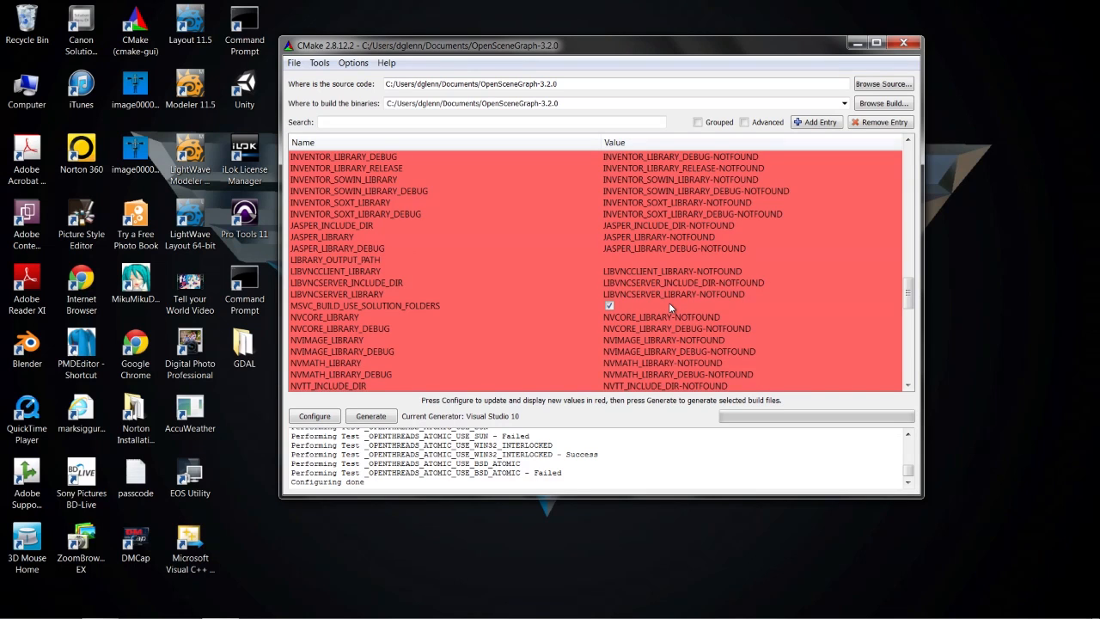
{"action": "scroll", "coordinate": [668, 302], "scroll_direction": "down", "scroll_amount": 1}
{"action": "scroll", "coordinate": [668, 303], "scroll_direction": "down", "scroll_amount": 2}
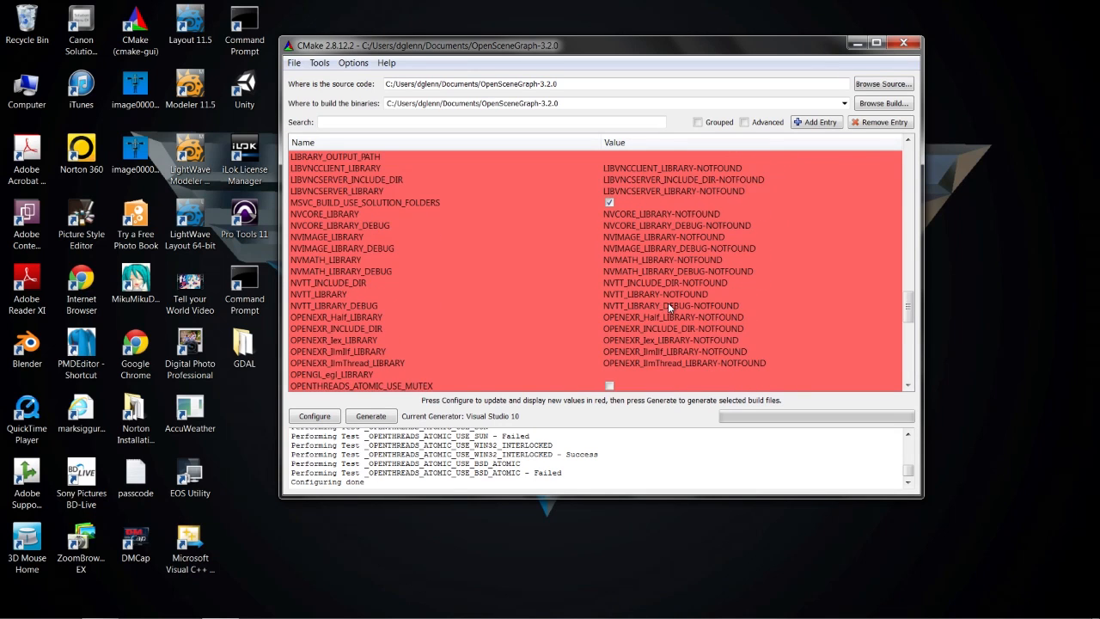
{"action": "scroll", "coordinate": [667, 301], "scroll_direction": "down", "scroll_amount": 2}
{"action": "scroll", "coordinate": [666, 293], "scroll_direction": "up", "scroll_amount": 6}
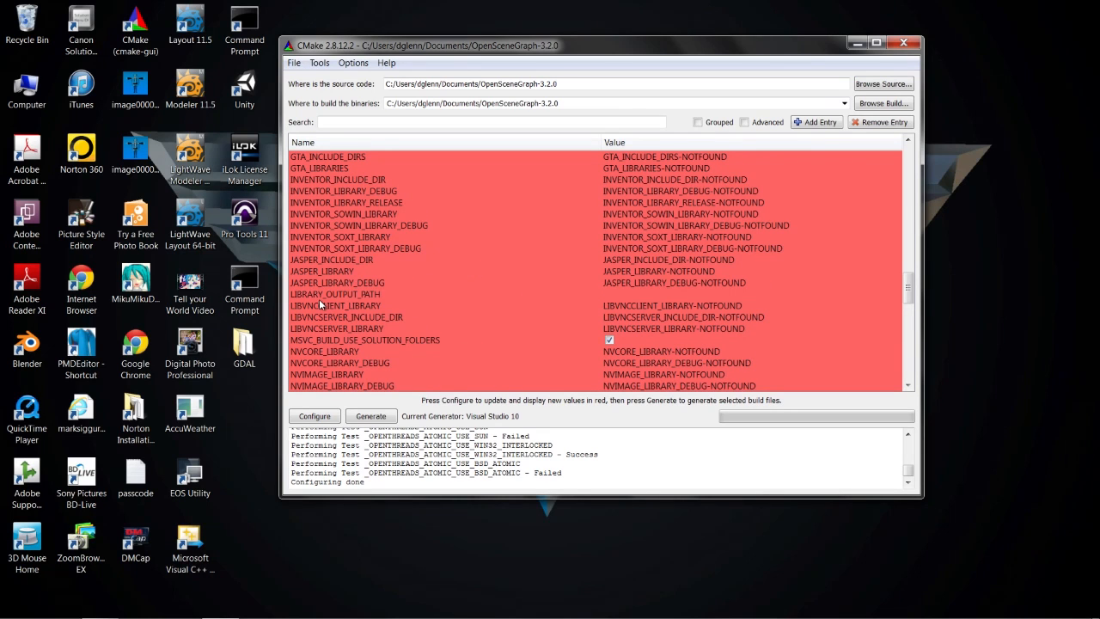
{"action": "scroll", "coordinate": [319, 299], "scroll_direction": "up", "scroll_amount": 8}
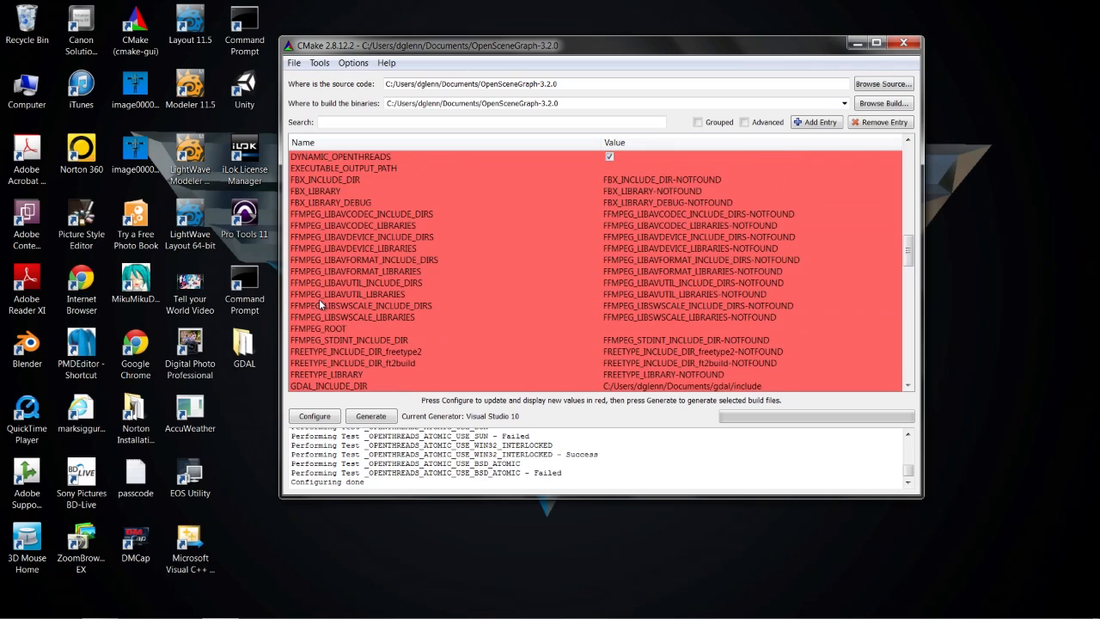
{"action": "scroll", "coordinate": [318, 299], "scroll_direction": "up", "scroll_amount": 6}
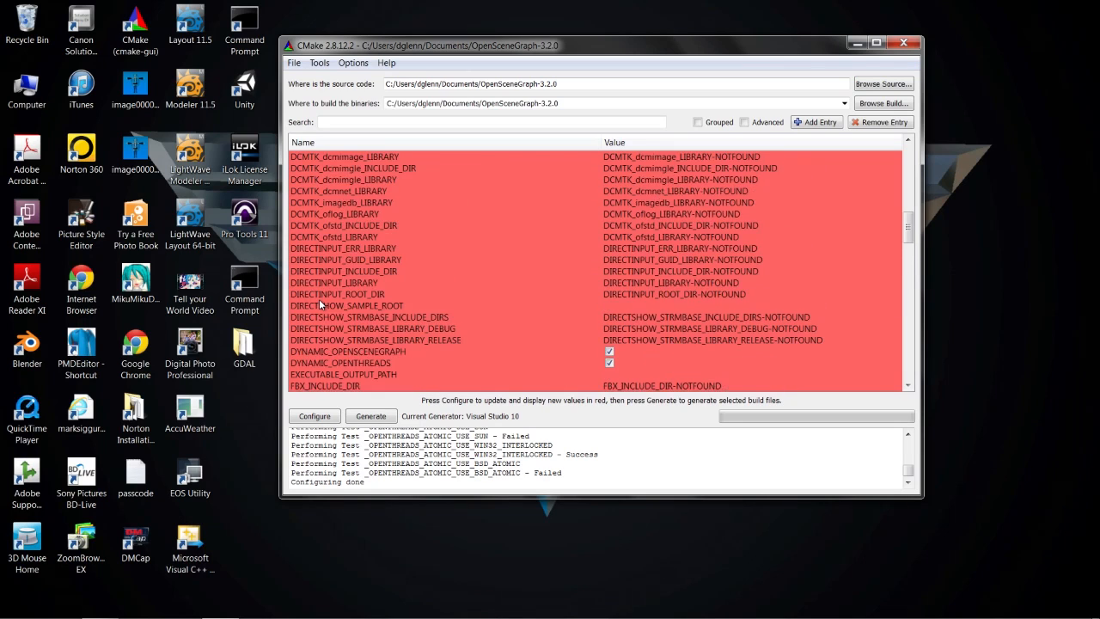
{"action": "scroll", "coordinate": [319, 299], "scroll_direction": "up", "scroll_amount": 8}
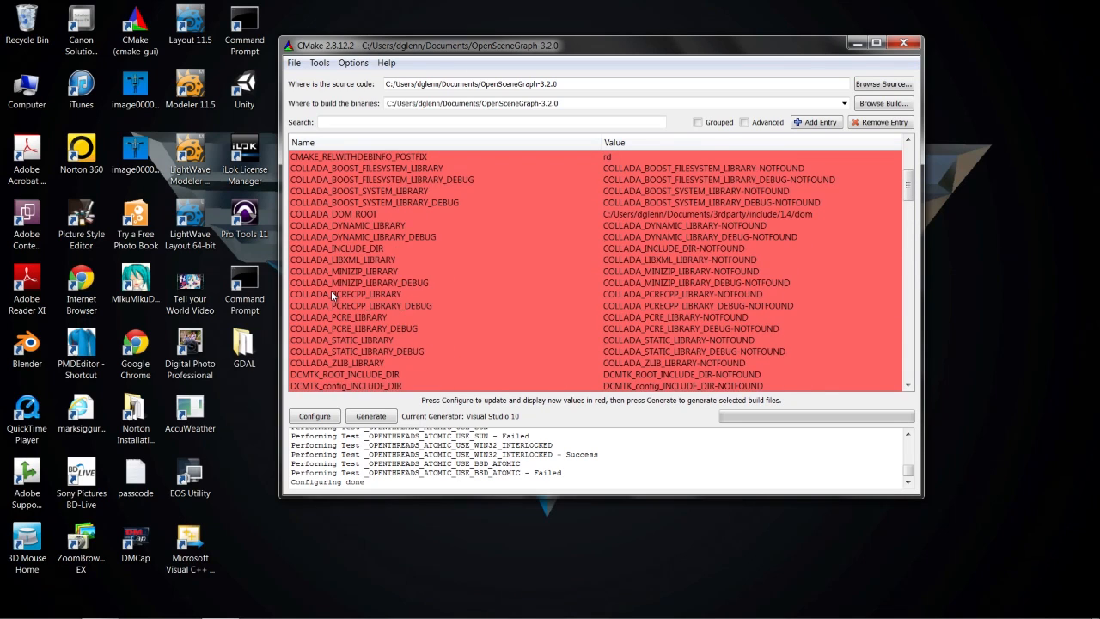
{"action": "scroll", "coordinate": [331, 292], "scroll_direction": "up", "scroll_amount": 5}
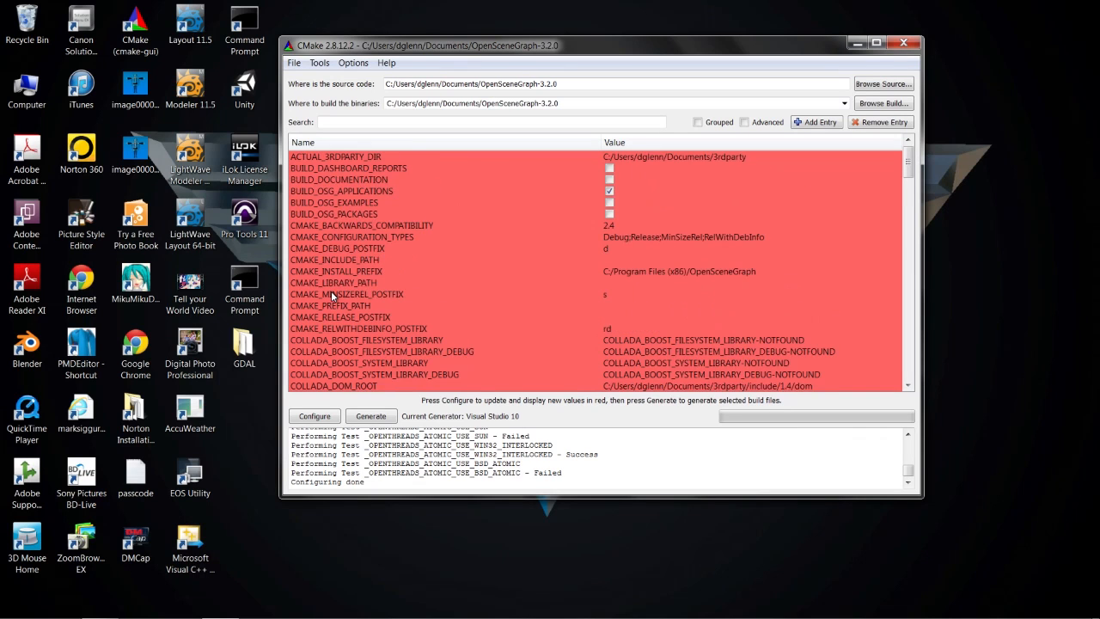
{"action": "scroll", "coordinate": [331, 291], "scroll_direction": "down", "scroll_amount": 9}
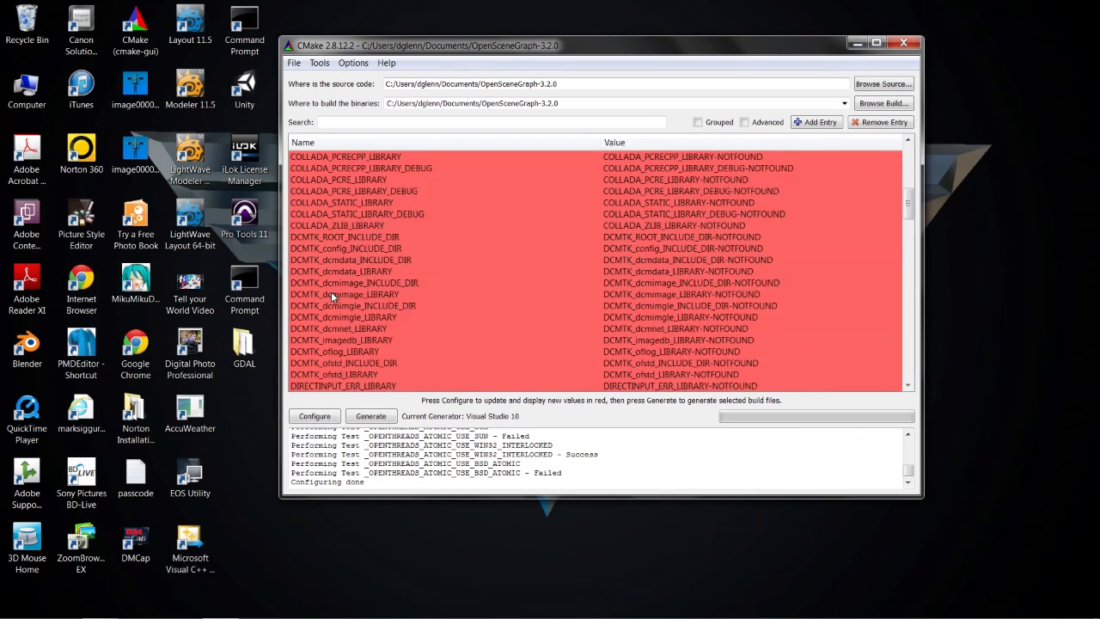
{"action": "scroll", "coordinate": [331, 293], "scroll_direction": "down", "scroll_amount": 6}
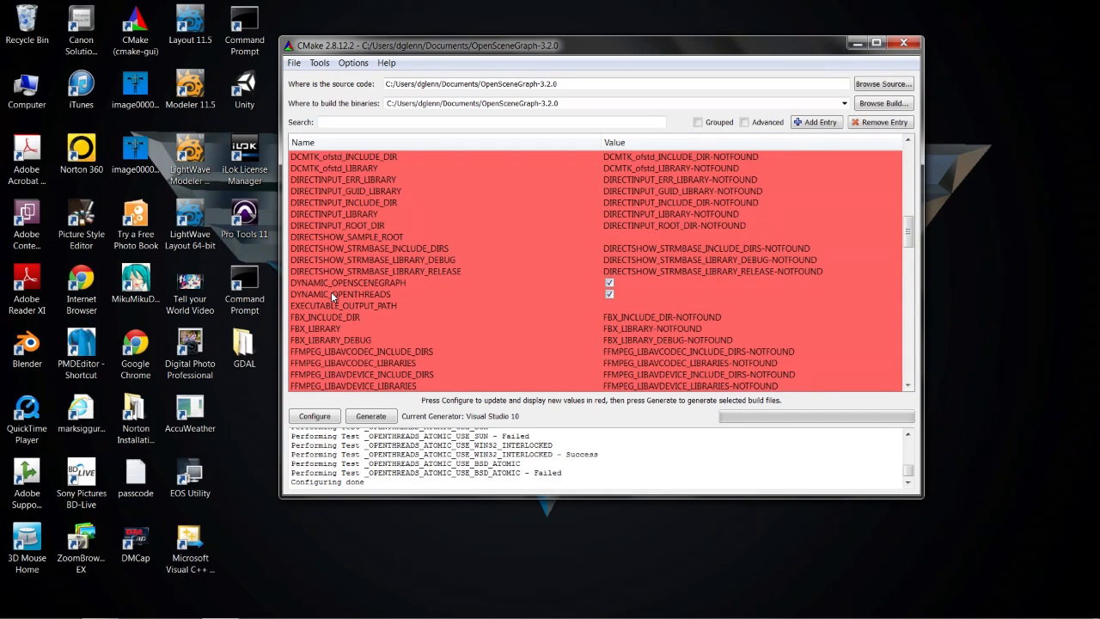
{"action": "scroll", "coordinate": [331, 295], "scroll_direction": "down", "scroll_amount": 1}
{"action": "scroll", "coordinate": [339, 303], "scroll_direction": "down", "scroll_amount": 4}
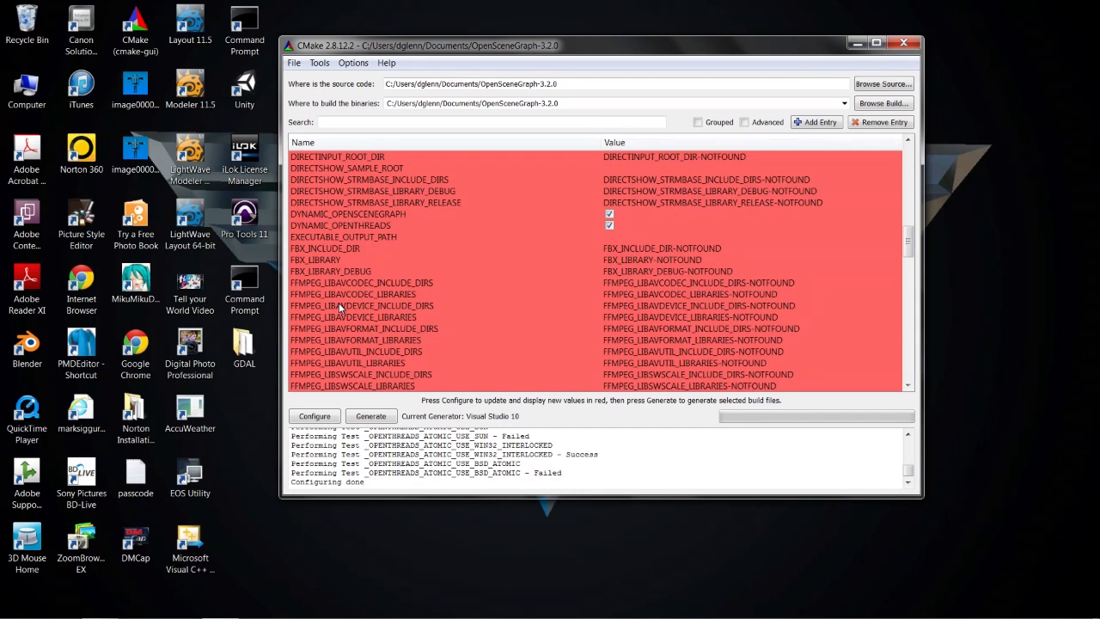
{"action": "scroll", "coordinate": [339, 306], "scroll_direction": "down", "scroll_amount": 4}
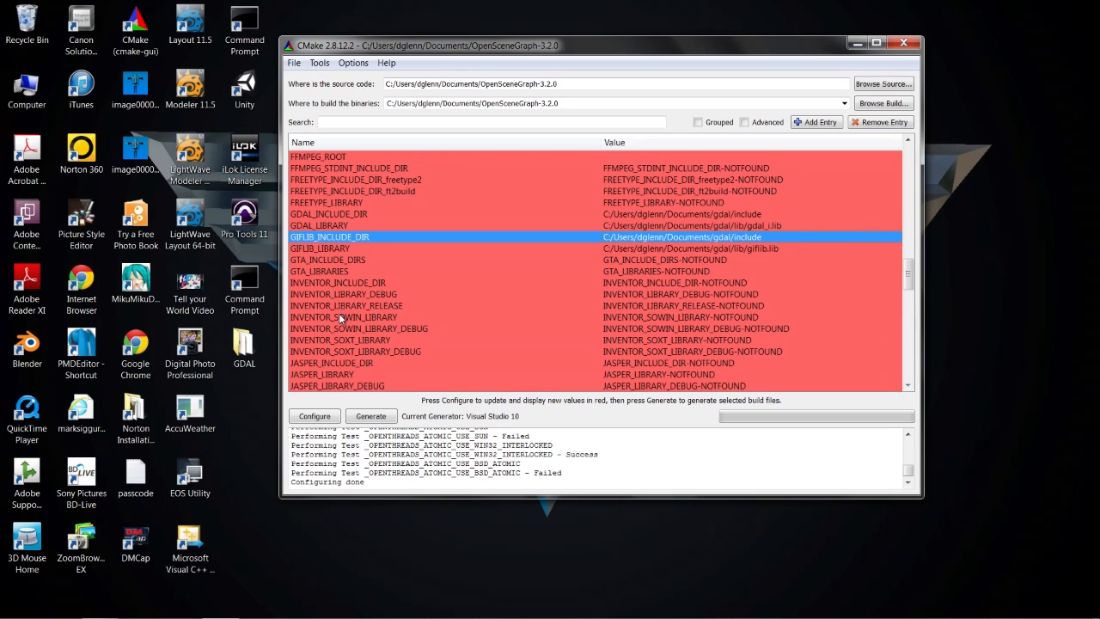
{"action": "scroll", "coordinate": [338, 309], "scroll_direction": "down", "scroll_amount": 2}
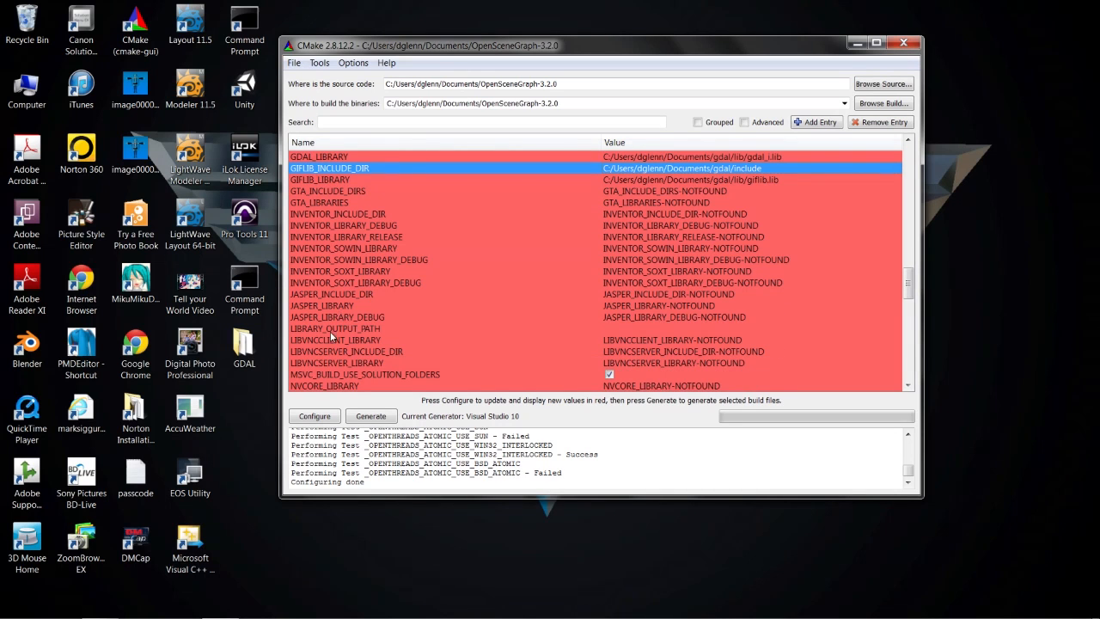
{"action": "scroll", "coordinate": [322, 321], "scroll_direction": "down", "scroll_amount": 2}
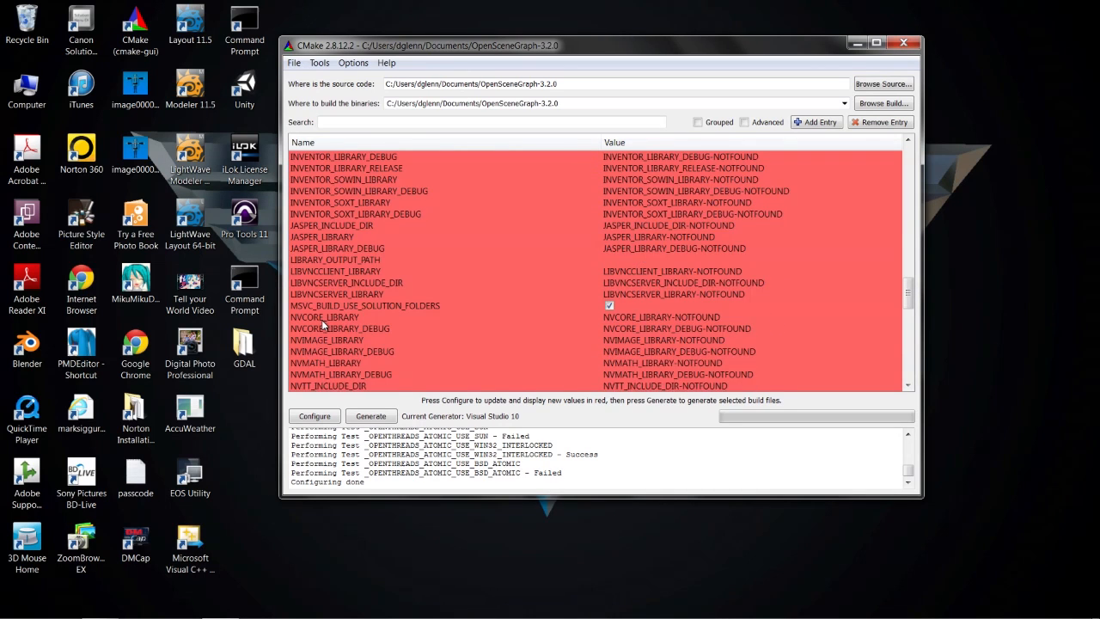
{"action": "scroll", "coordinate": [321, 320], "scroll_direction": "down", "scroll_amount": 1}
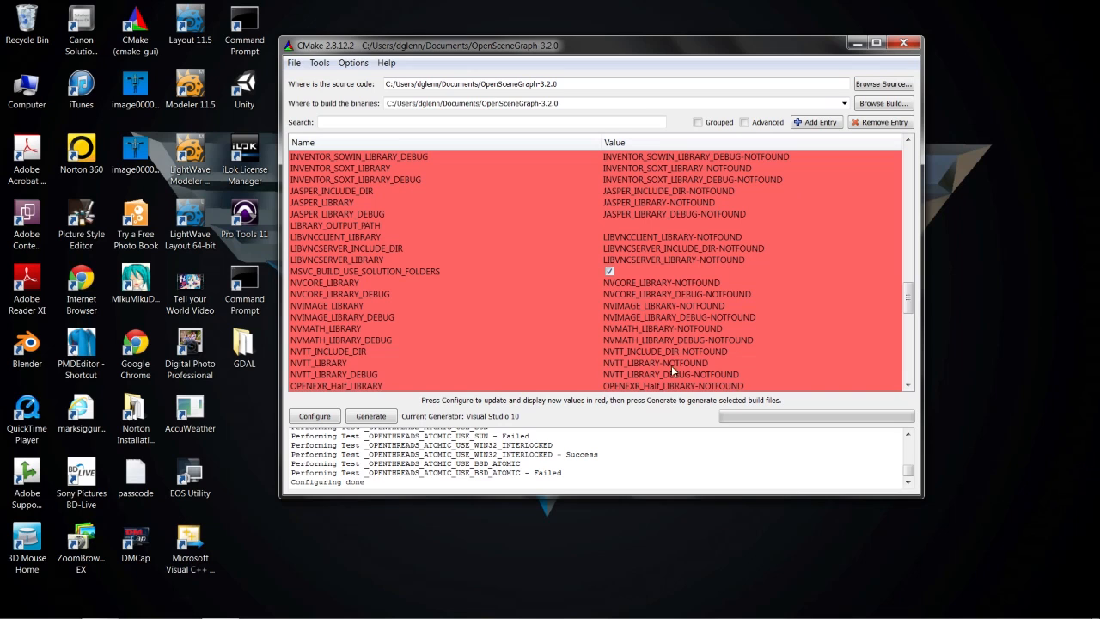
Show the advanced configuration entries and locate JPEG_INCLUDE_DIR and JPEG_LIBRARY below the Jasper entries.
{"action": "left_click", "coordinate": [744, 123]}
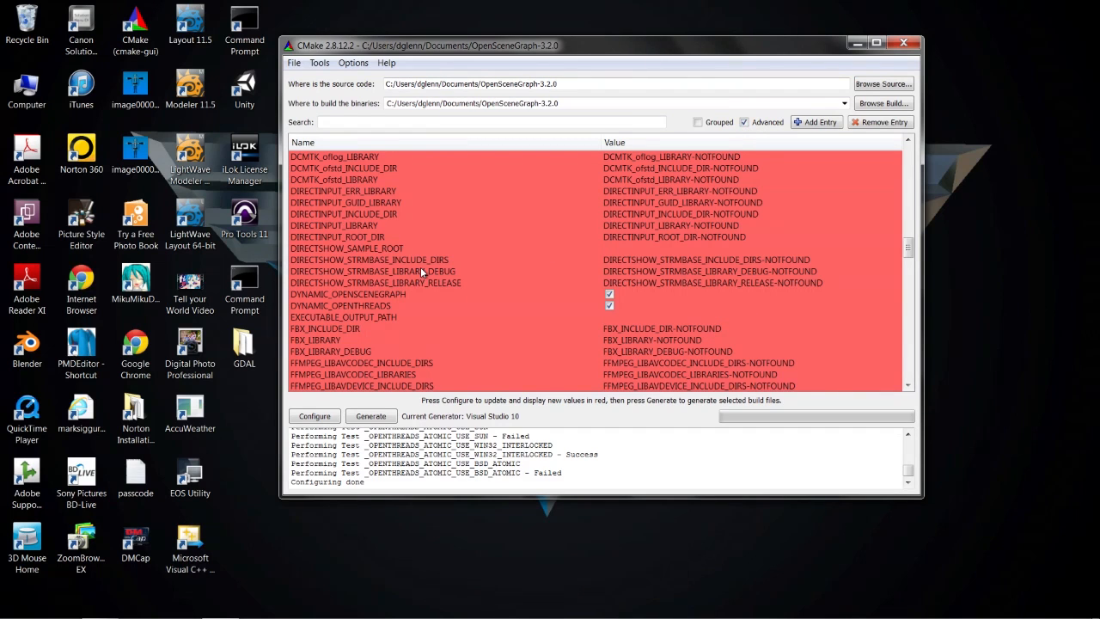
{"action": "scroll", "coordinate": [420, 266], "scroll_direction": "down", "scroll_amount": 5}
{"action": "scroll", "coordinate": [417, 263], "scroll_direction": "down", "scroll_amount": 4}
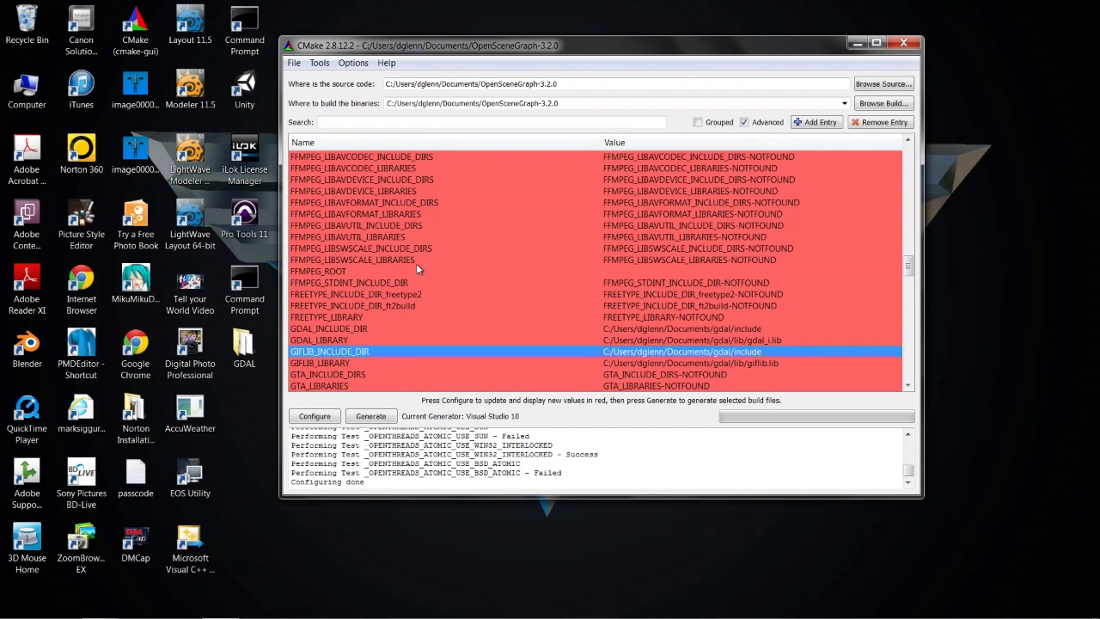
{"action": "scroll", "coordinate": [416, 264], "scroll_direction": "down", "scroll_amount": 1}
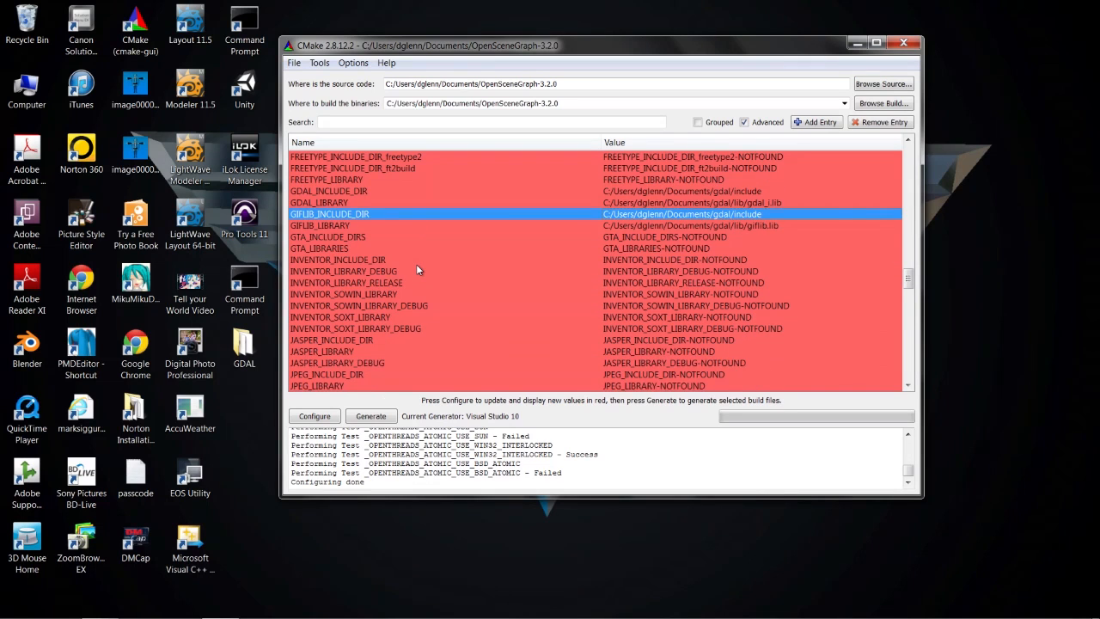
{"action": "scroll", "coordinate": [416, 264], "scroll_direction": "down", "scroll_amount": 1}
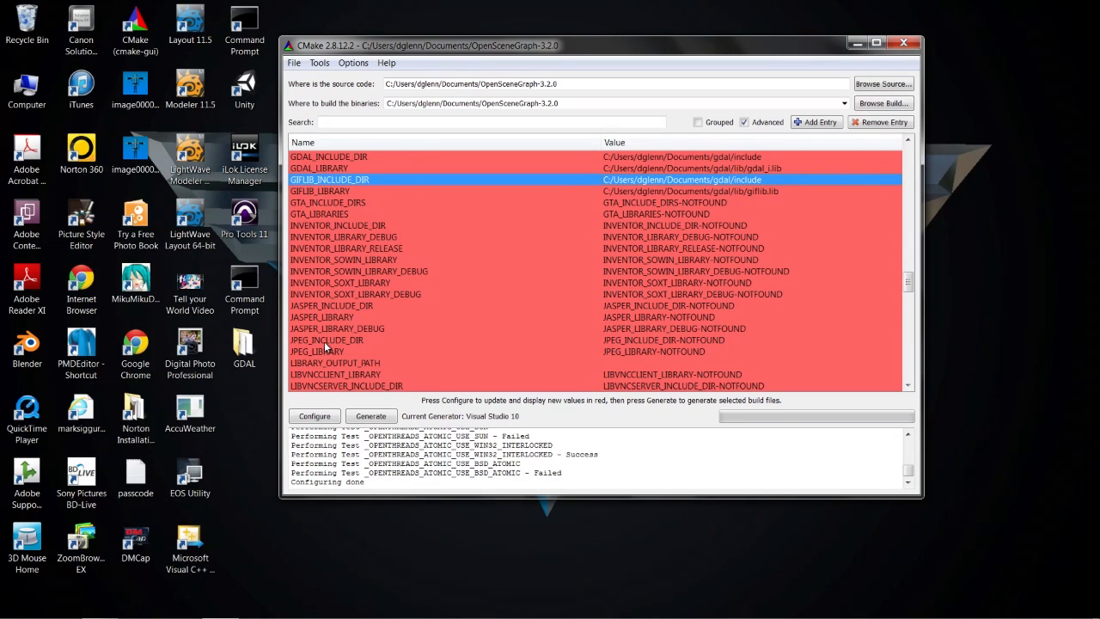
Choose libjpeg from the gdal lib folder as the JPEG_LIBRARY file.
{"action": "left_click", "coordinate": [312, 349]}
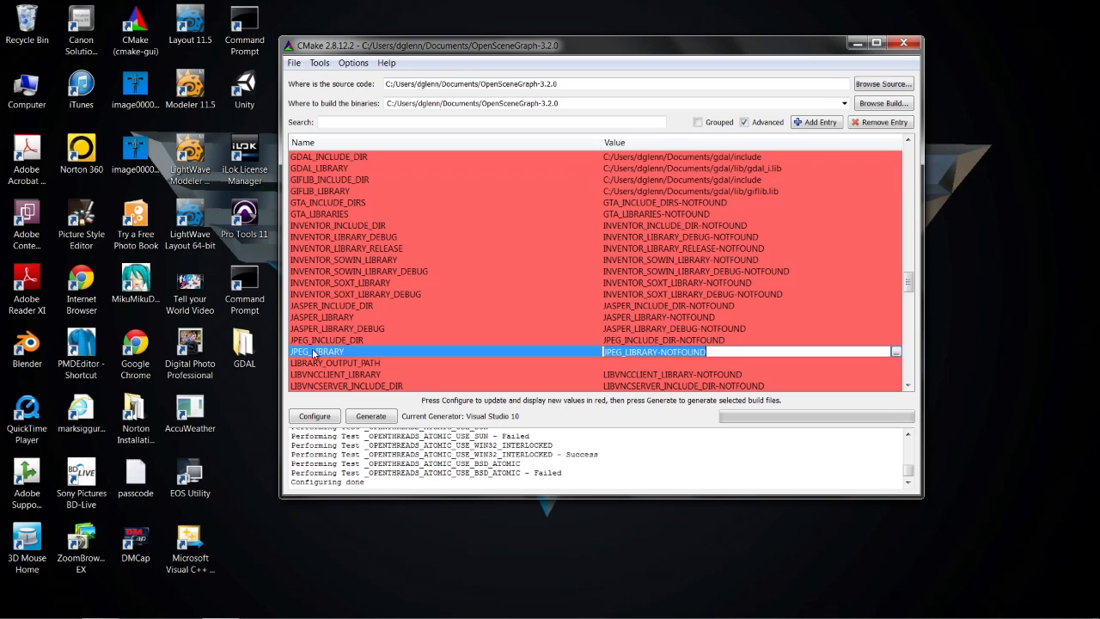
{"action": "left_click", "coordinate": [896, 352]}
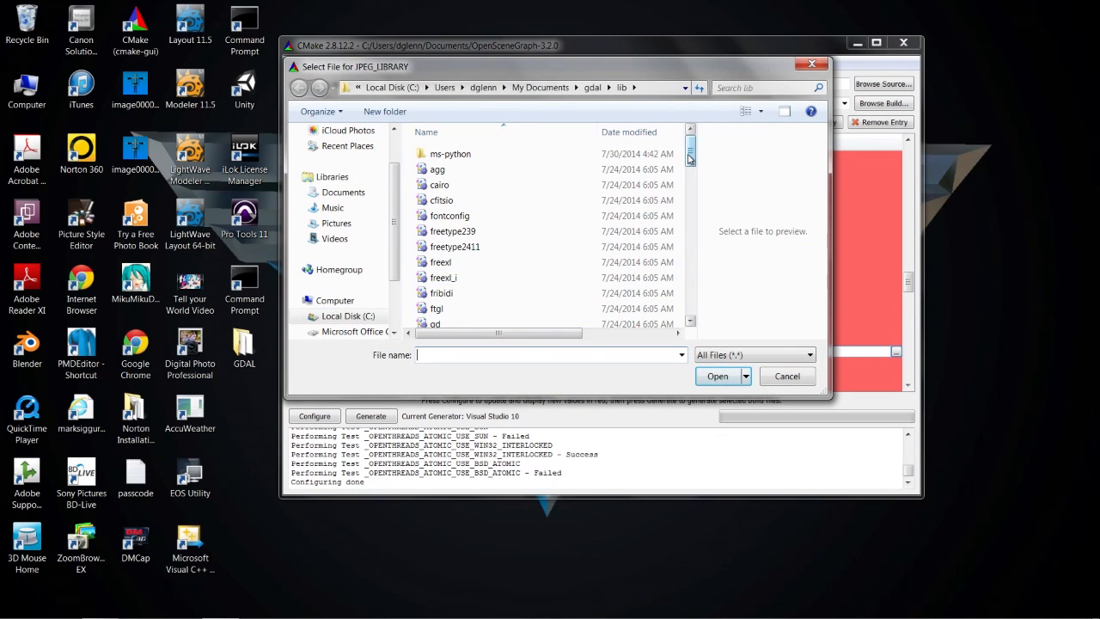
{"action": "left_click_drag", "start_coordinate": [690, 160], "coordinate": [688, 189]}
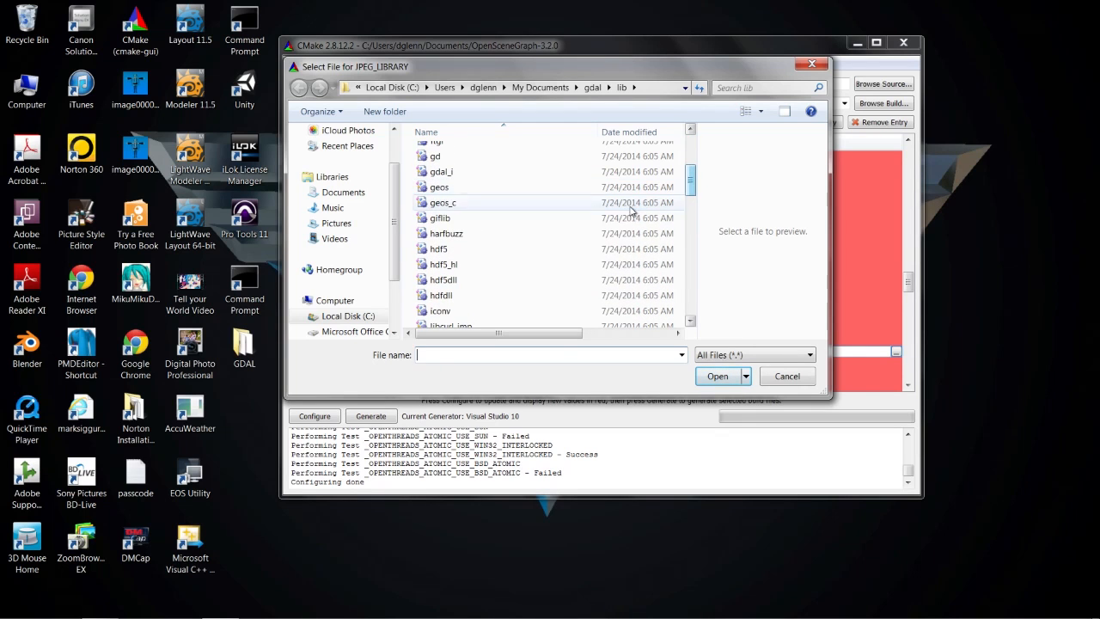
{"action": "left_click", "coordinate": [691, 321]}
{"action": "left_click", "coordinate": [692, 321]}
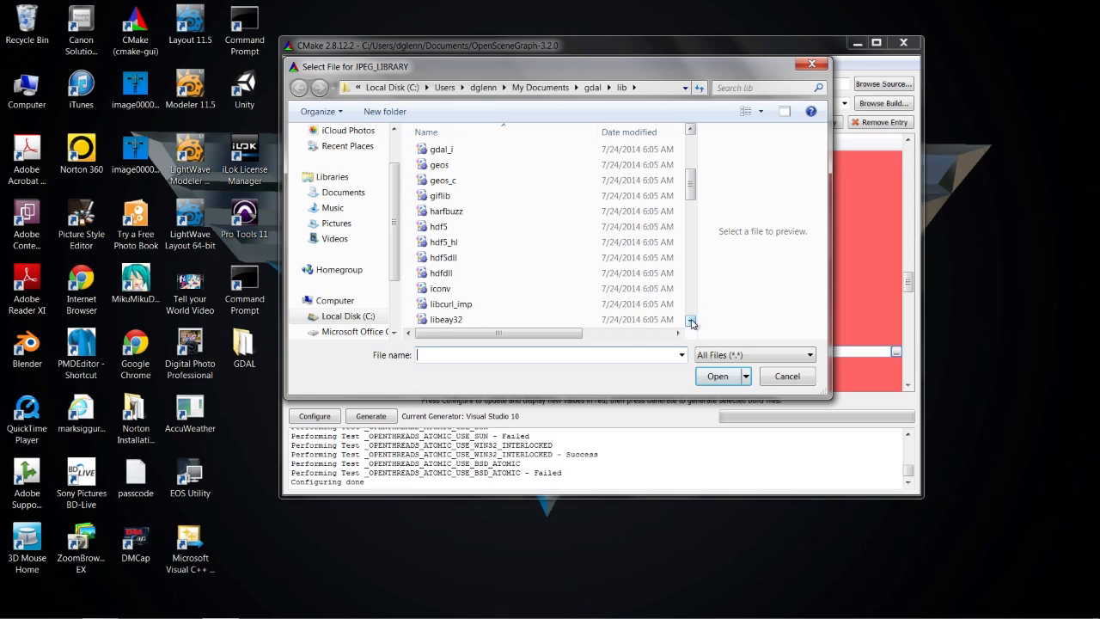
{"action": "left_click", "coordinate": [692, 322]}
{"action": "left_click", "coordinate": [691, 321]}
{"action": "left_click", "coordinate": [692, 321]}
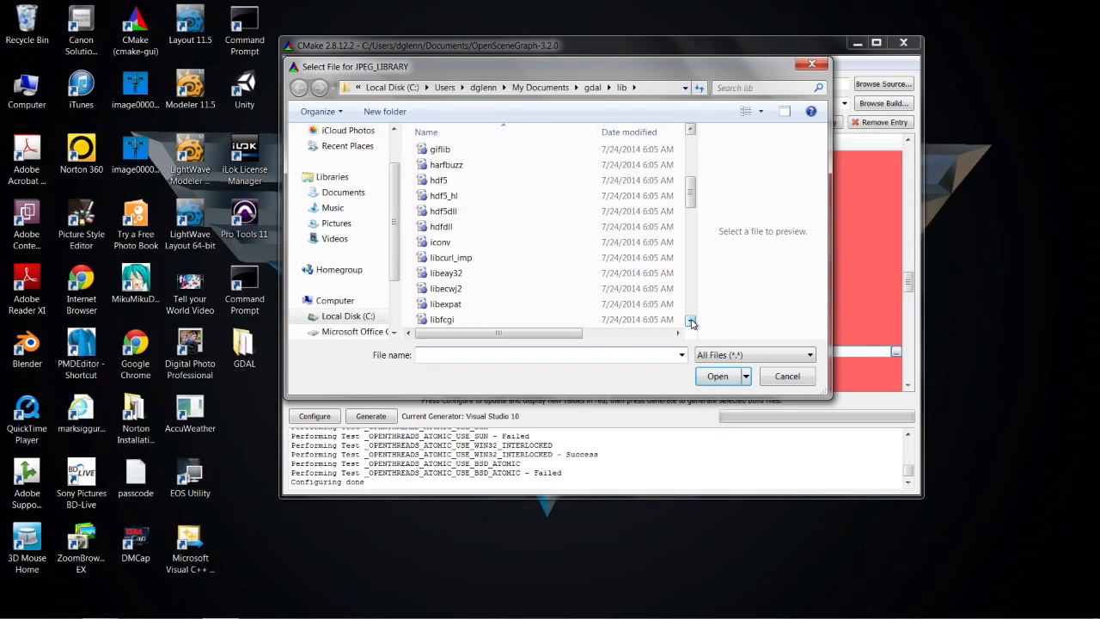
{"action": "left_click", "coordinate": [692, 321]}
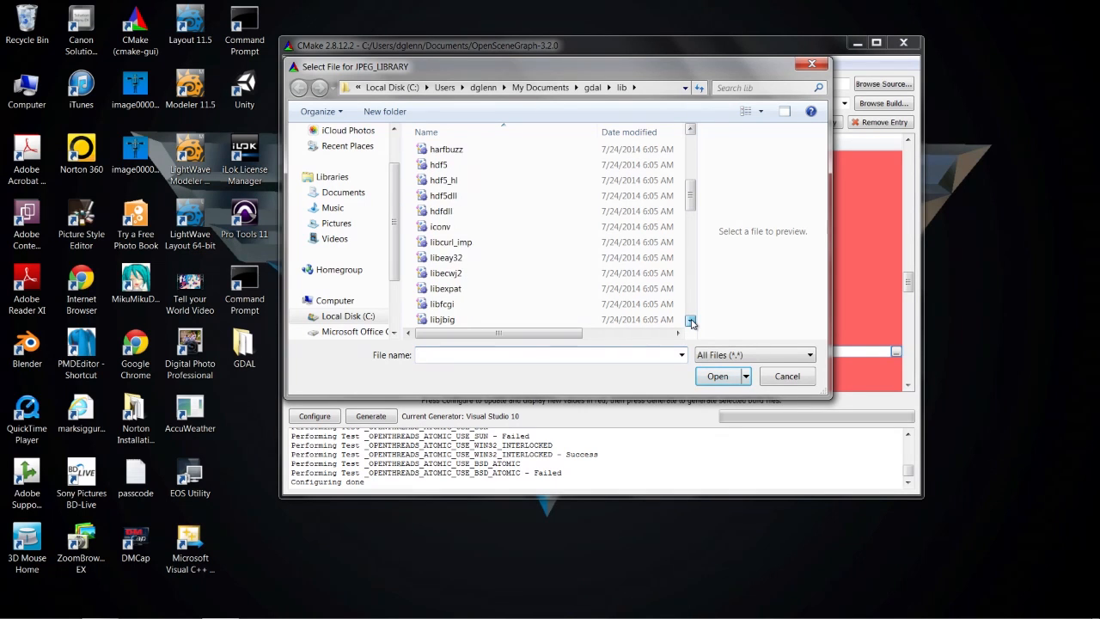
{"action": "left_click", "coordinate": [692, 321]}
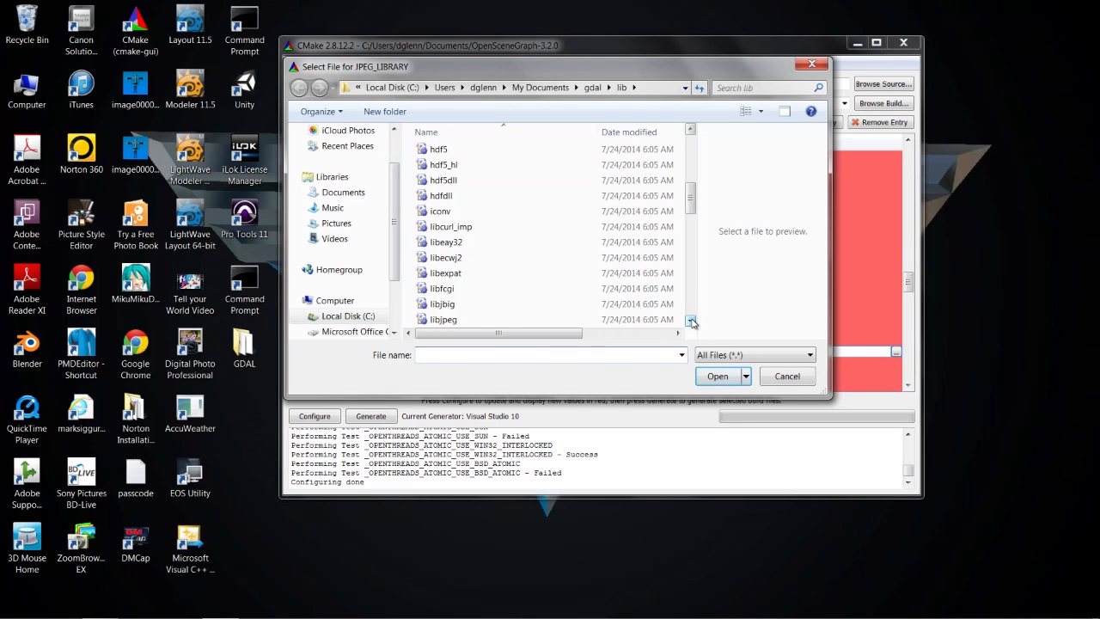
{"action": "left_click", "coordinate": [435, 320]}
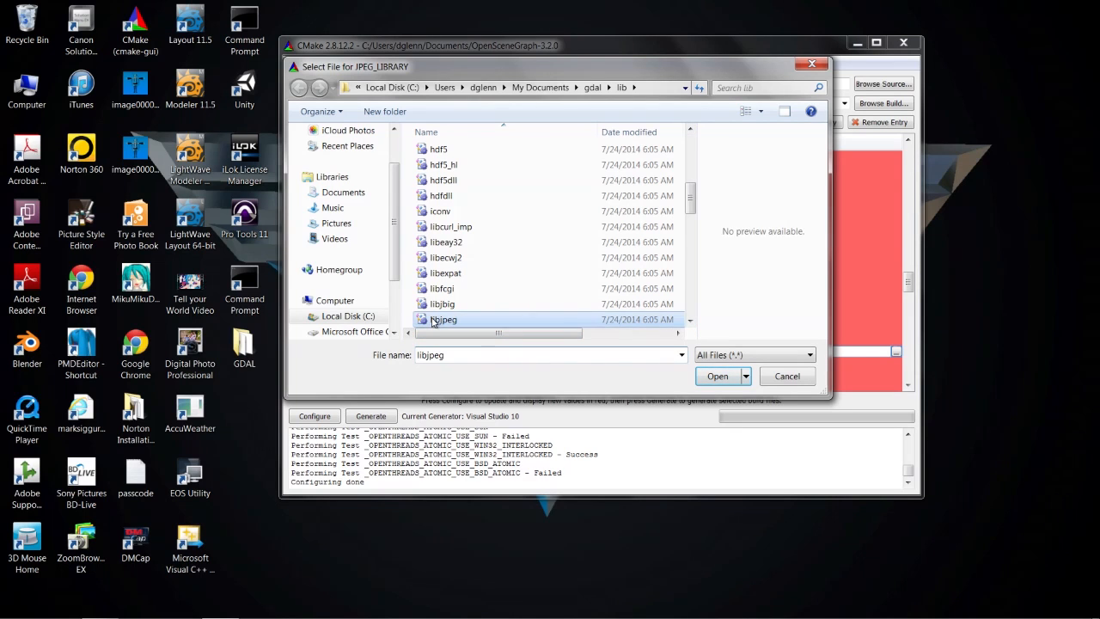
{"action": "left_click", "coordinate": [717, 378]}
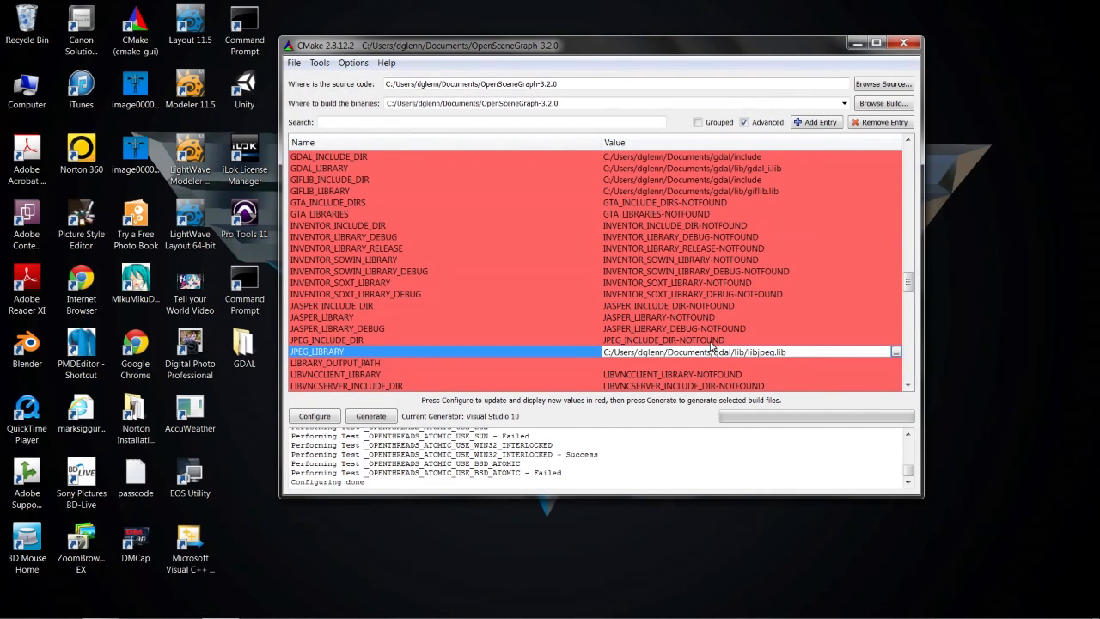
Set JPEG_INCLUDE_DIR to the include subfolder of the gdal folder in My Documents.
{"action": "left_click", "coordinate": [712, 342]}
{"action": "left_click", "coordinate": [895, 342]}
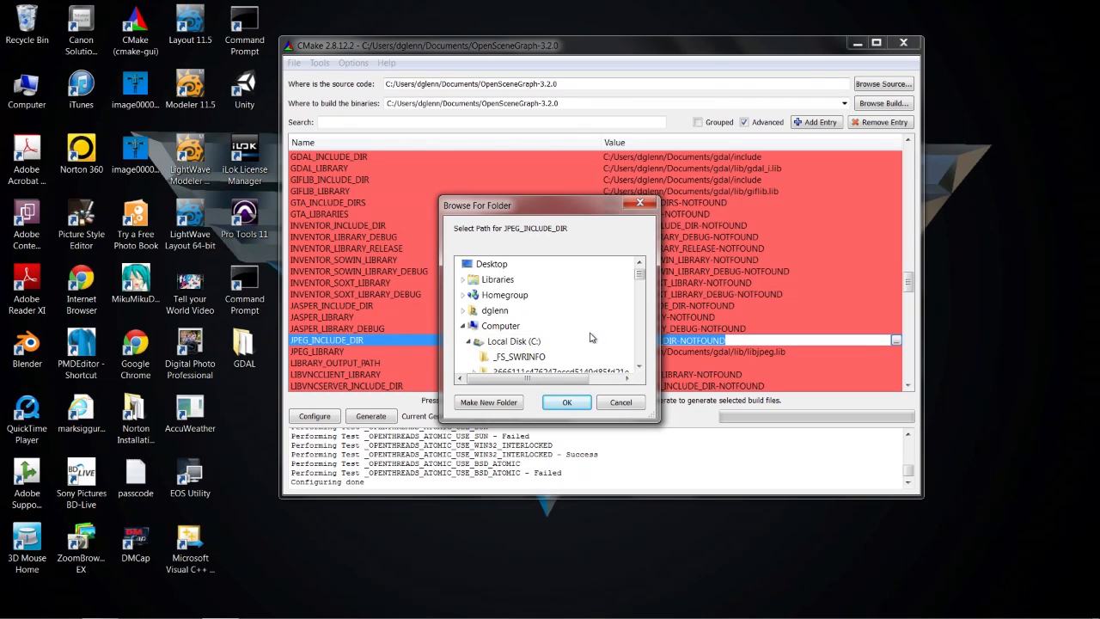
{"action": "left_click", "coordinate": [641, 367]}
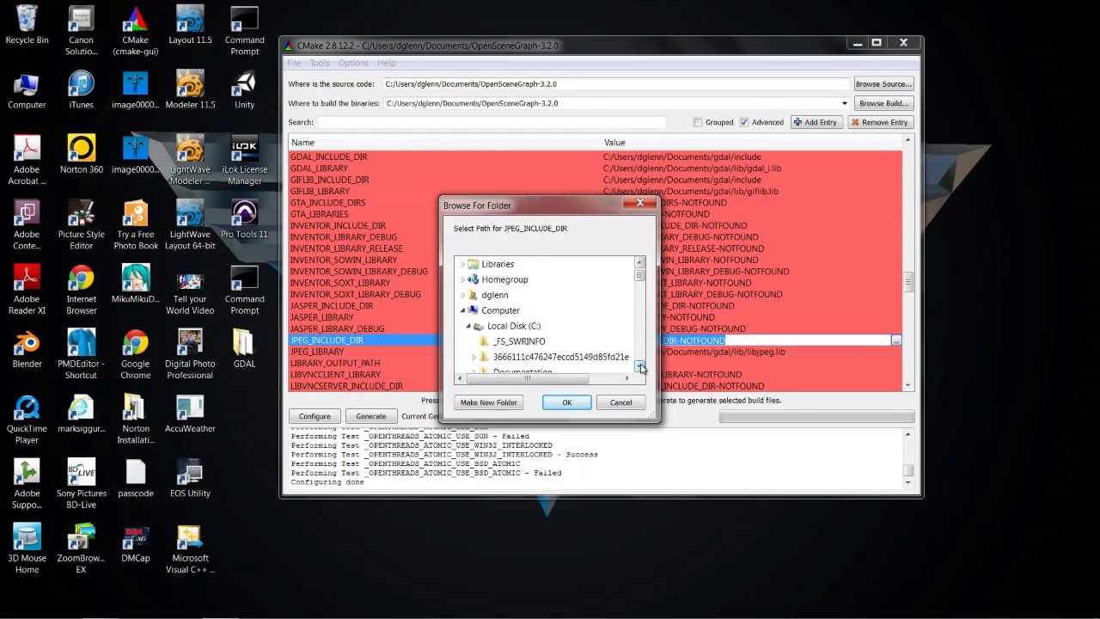
{"action": "left_click", "coordinate": [464, 294]}
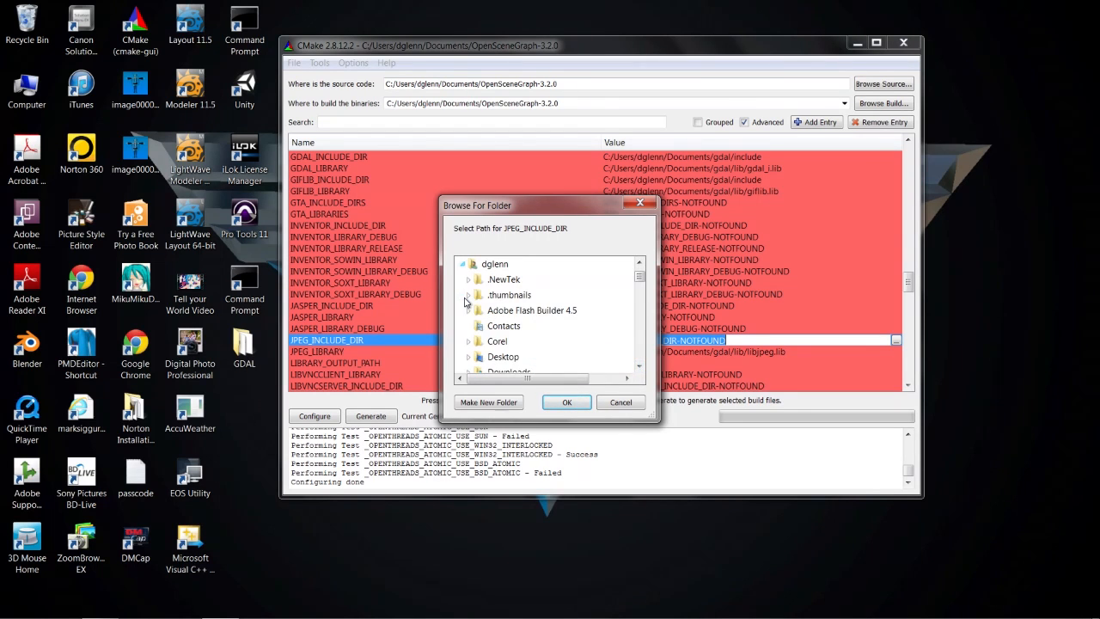
{"action": "scroll", "coordinate": [516, 339], "scroll_direction": "down", "scroll_amount": 2}
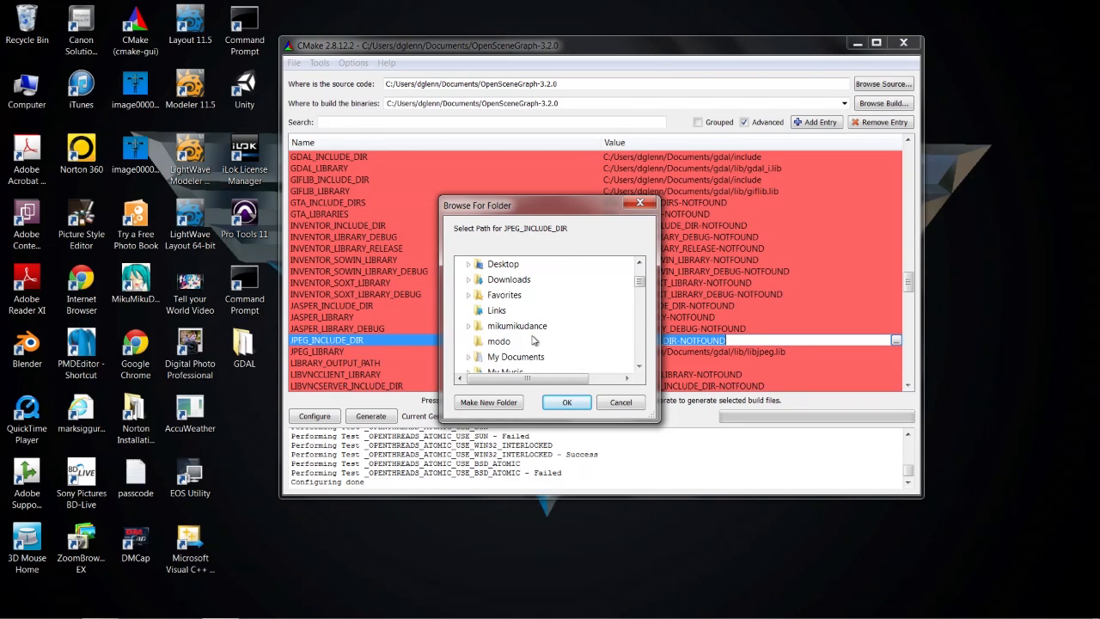
{"action": "scroll", "coordinate": [494, 318], "scroll_direction": "down", "scroll_amount": 1}
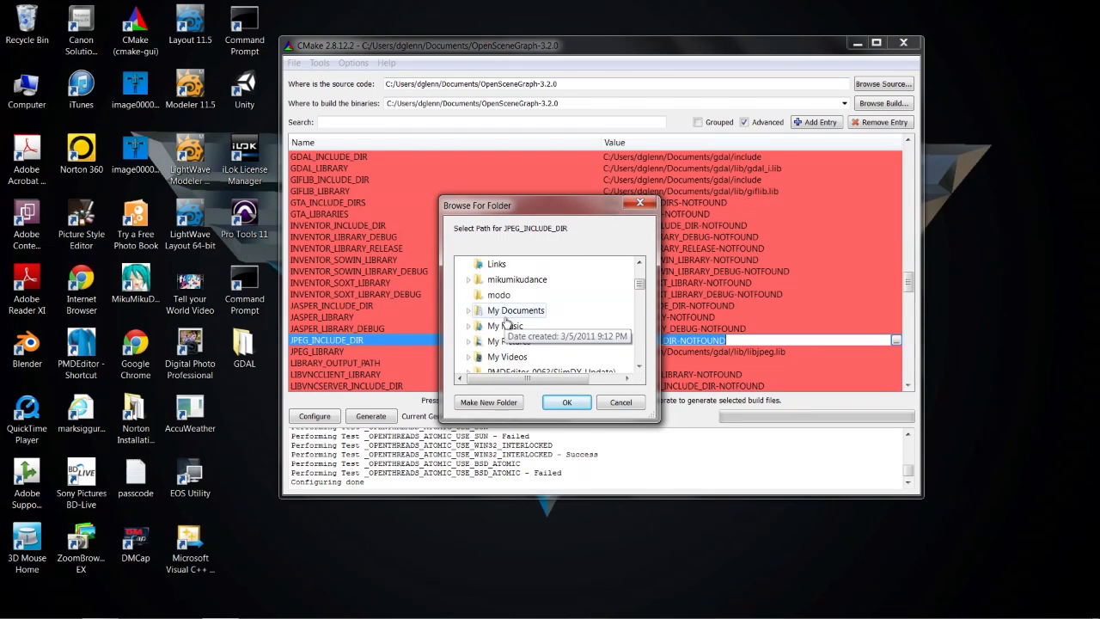
{"action": "left_click", "coordinate": [469, 311]}
{"action": "scroll", "coordinate": [481, 323], "scroll_direction": "down", "scroll_amount": 1}
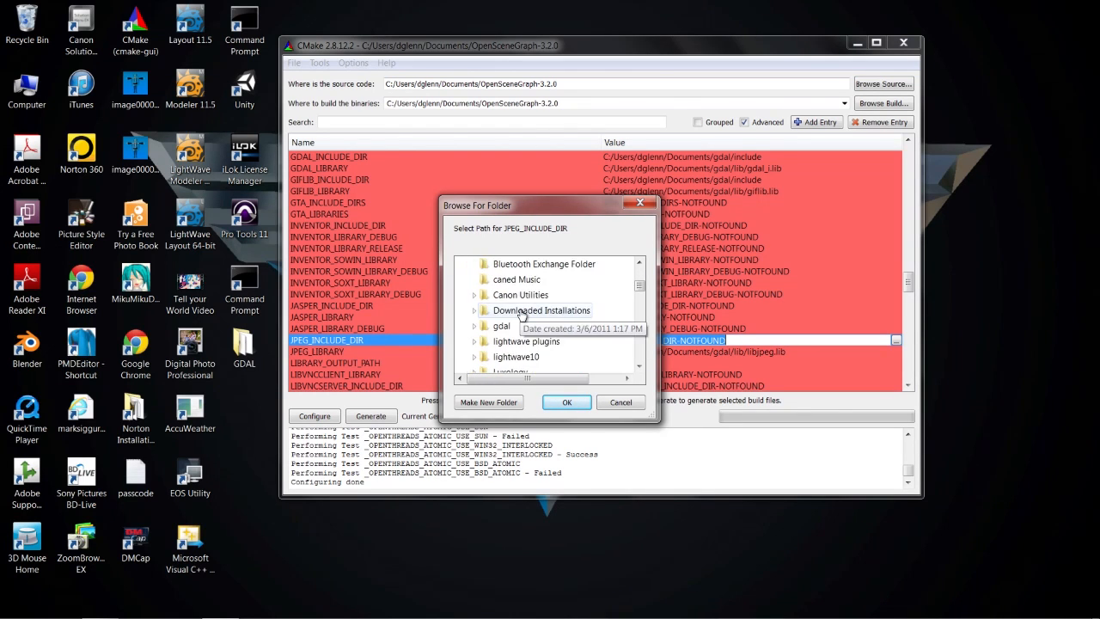
{"action": "left_click", "coordinate": [475, 326]}
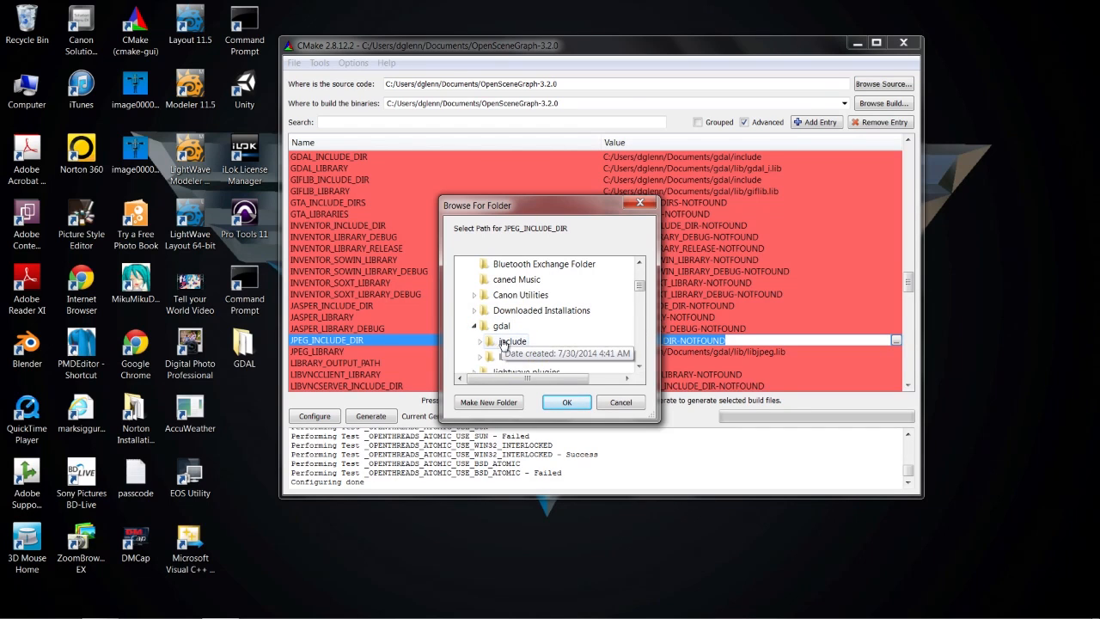
{"action": "scroll", "coordinate": [603, 332], "scroll_direction": "down", "scroll_amount": 2}
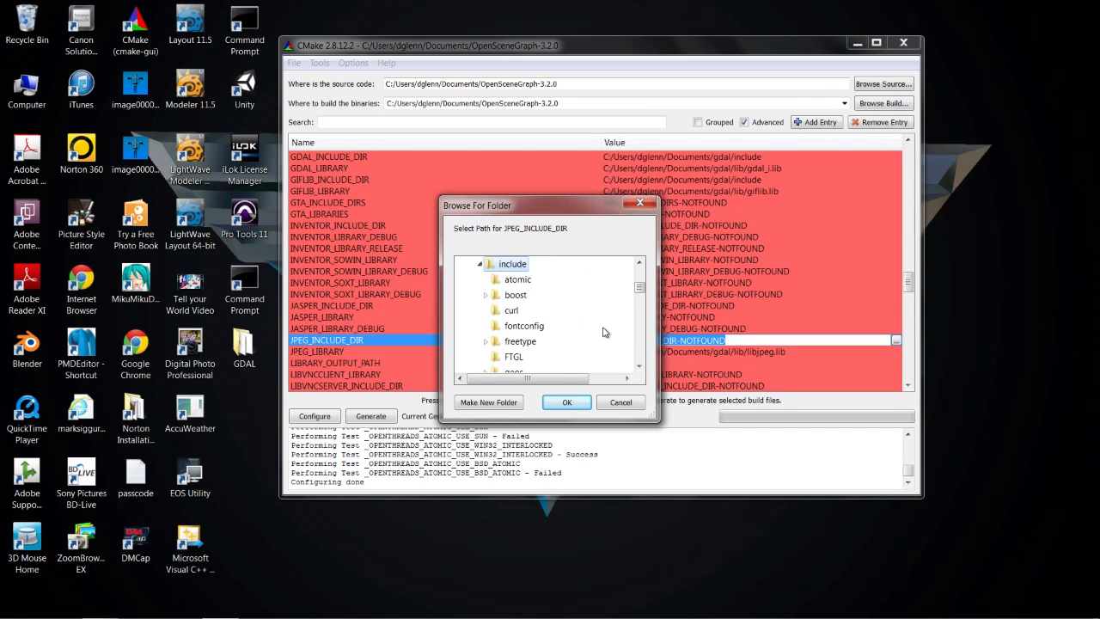
{"action": "scroll", "coordinate": [603, 331], "scroll_direction": "down", "scroll_amount": 1}
{"action": "scroll", "coordinate": [604, 331], "scroll_direction": "down", "scroll_amount": 2}
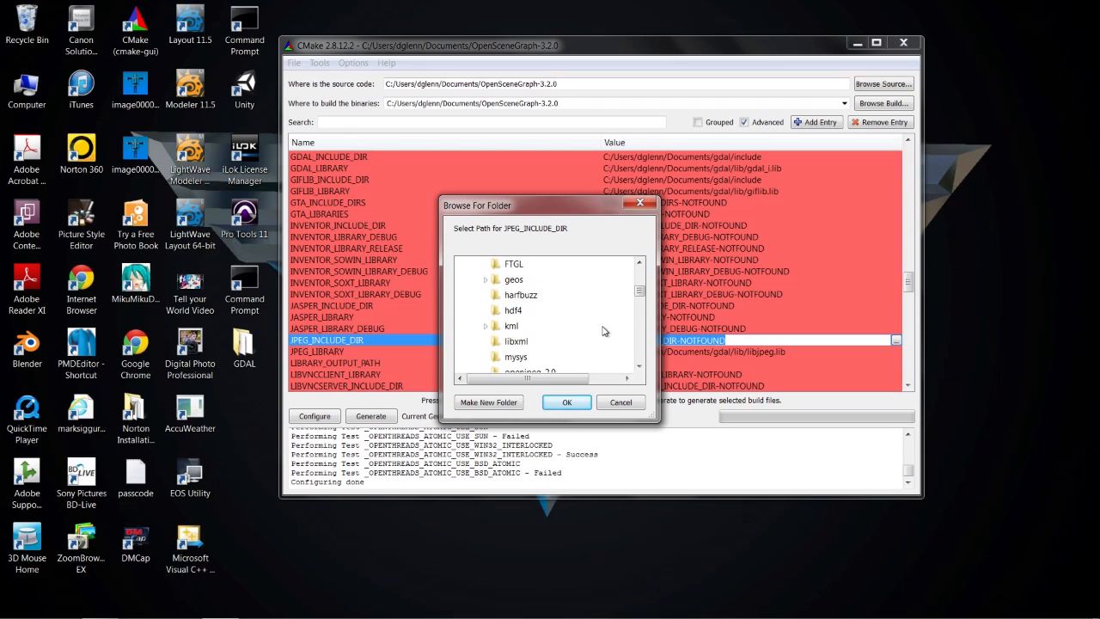
{"action": "scroll", "coordinate": [584, 329], "scroll_direction": "down", "scroll_amount": 1}
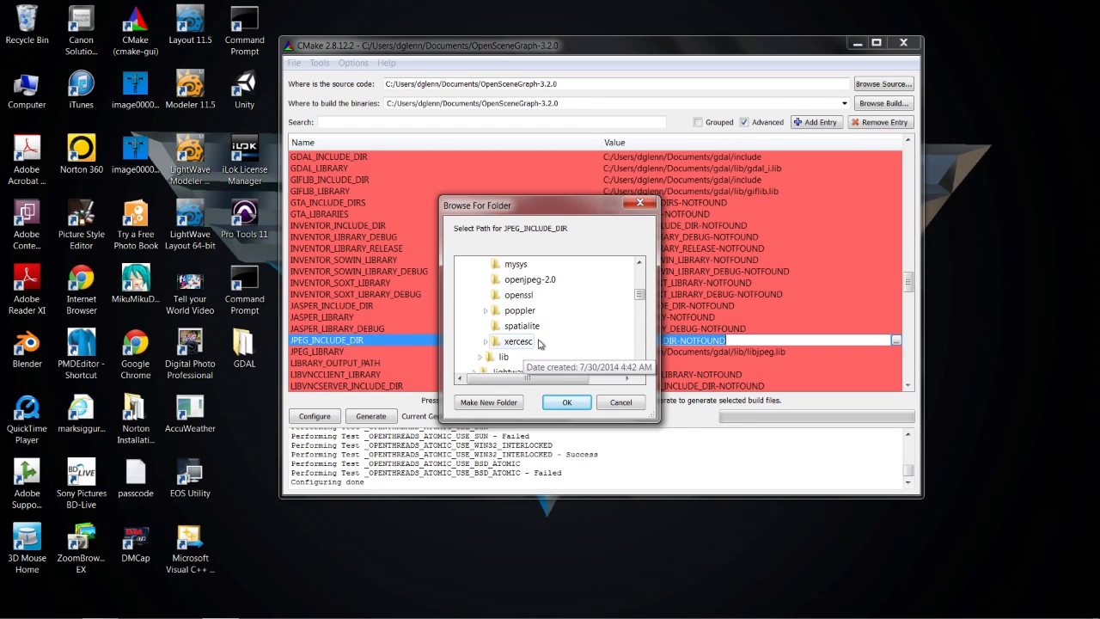
{"action": "scroll", "coordinate": [574, 325], "scroll_direction": "down", "scroll_amount": 1}
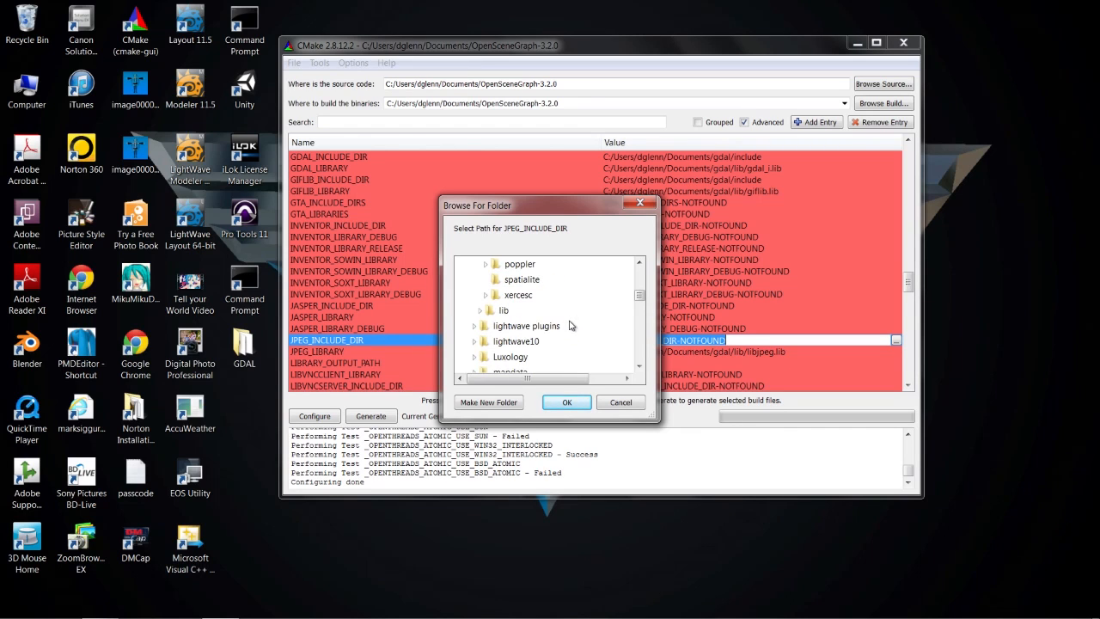
{"action": "scroll", "coordinate": [569, 320], "scroll_direction": "up", "scroll_amount": 7}
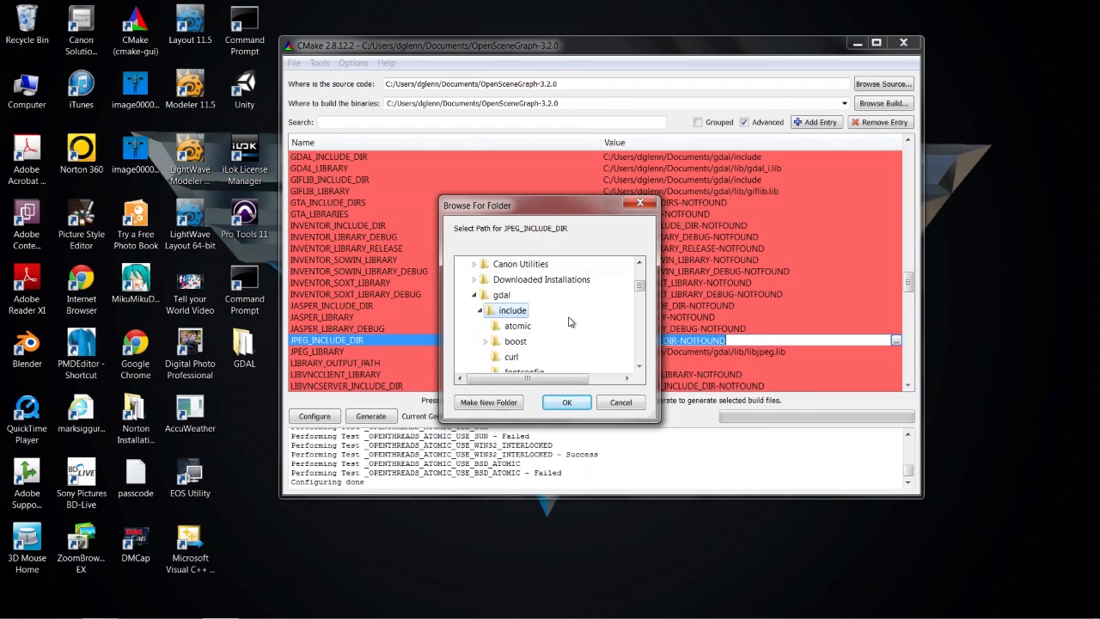
{"action": "left_click", "coordinate": [557, 403]}
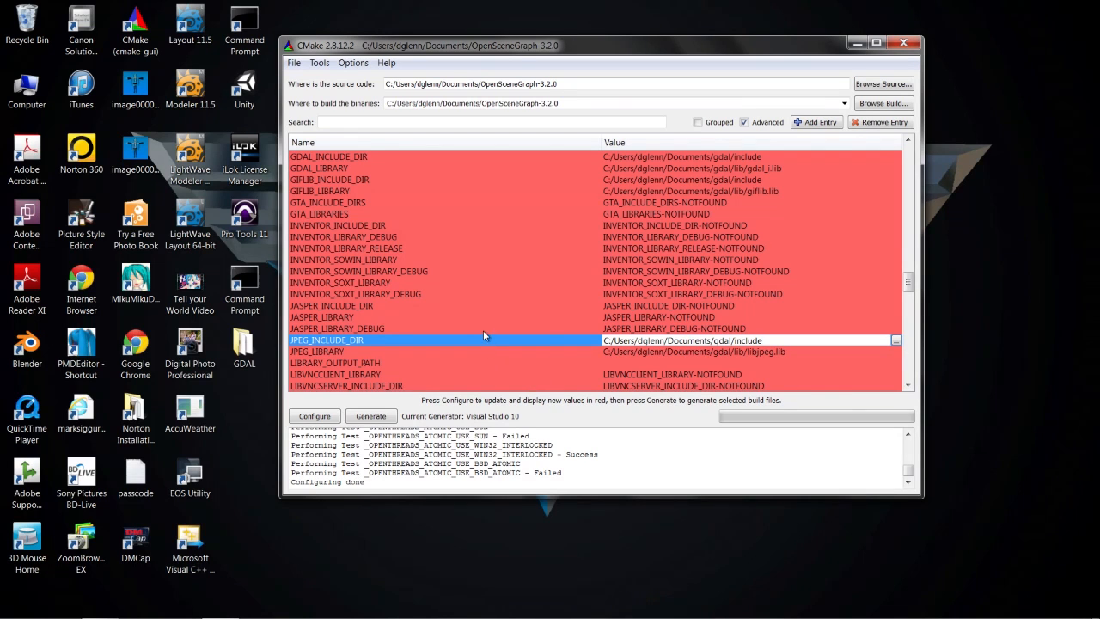
Examine the configuration entries below JPEG_LIBRARY, from LIBVNC and LIBXML2 through the NVTT and OpenEXR entries.
{"action": "scroll", "coordinate": [483, 331], "scroll_direction": "down", "scroll_amount": 1}
{"action": "scroll", "coordinate": [458, 326], "scroll_direction": "down", "scroll_amount": 1}
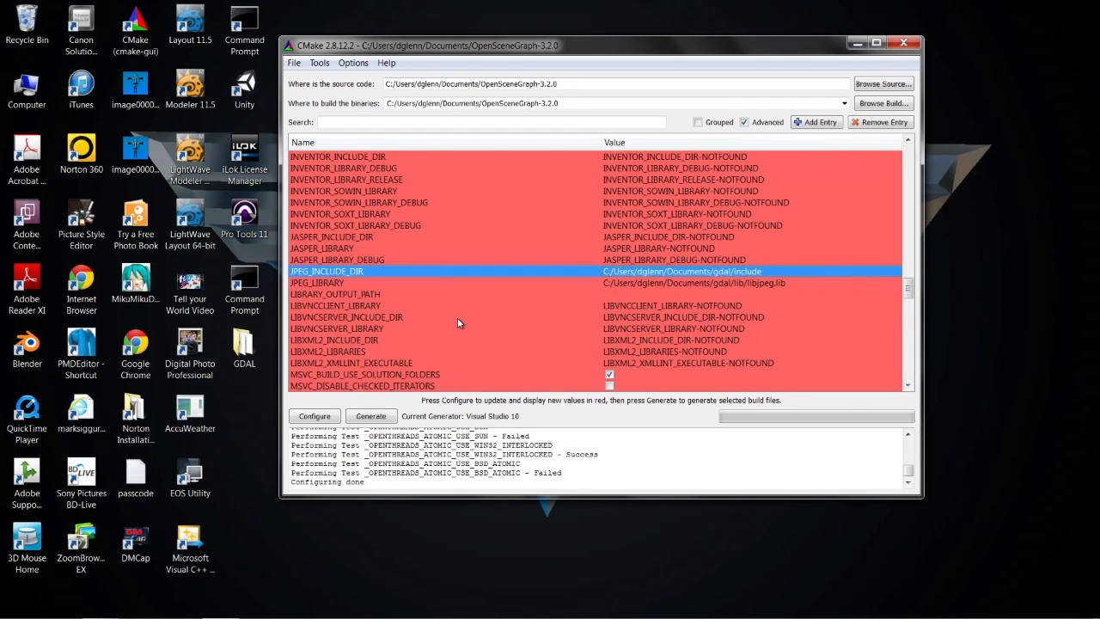
{"action": "scroll", "coordinate": [450, 314], "scroll_direction": "down", "scroll_amount": 1}
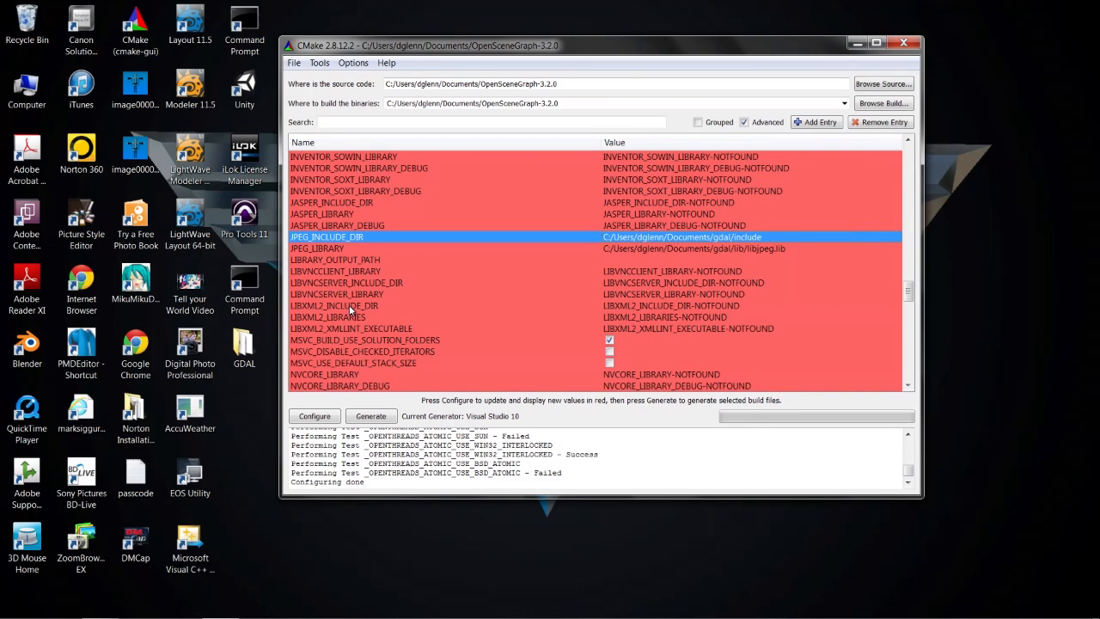
{"action": "scroll", "coordinate": [353, 312], "scroll_direction": "down", "scroll_amount": 1}
{"action": "scroll", "coordinate": [350, 309], "scroll_direction": "down", "scroll_amount": 1}
{"action": "scroll", "coordinate": [350, 310], "scroll_direction": "down", "scroll_amount": 1}
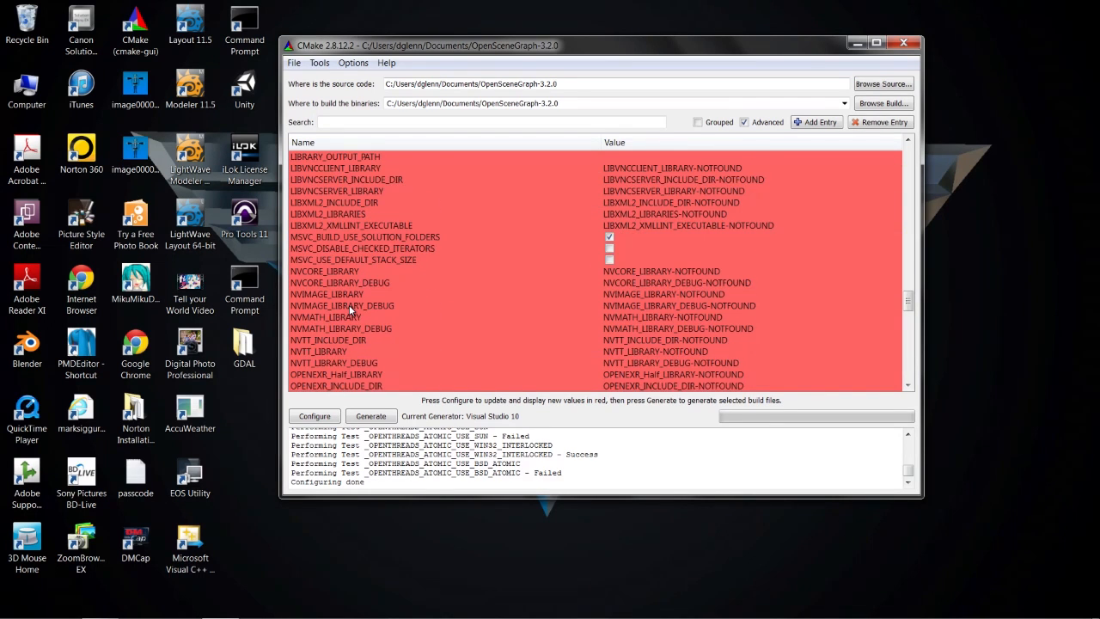
{"action": "scroll", "coordinate": [350, 311], "scroll_direction": "down", "scroll_amount": 1}
{"action": "scroll", "coordinate": [349, 305], "scroll_direction": "down", "scroll_amount": 1}
{"action": "scroll", "coordinate": [349, 305], "scroll_direction": "up", "scroll_amount": 4}
{"action": "scroll", "coordinate": [348, 305], "scroll_direction": "up", "scroll_amount": 1}
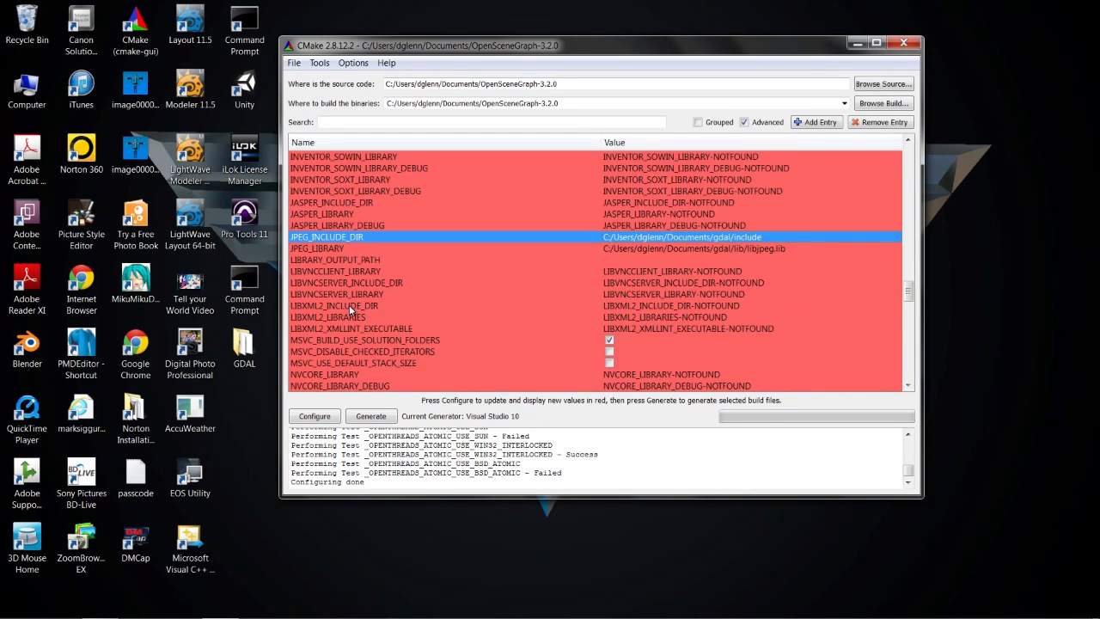
{"action": "scroll", "coordinate": [348, 305], "scroll_direction": "down", "scroll_amount": 2}
{"action": "scroll", "coordinate": [349, 306], "scroll_direction": "down", "scroll_amount": 2}
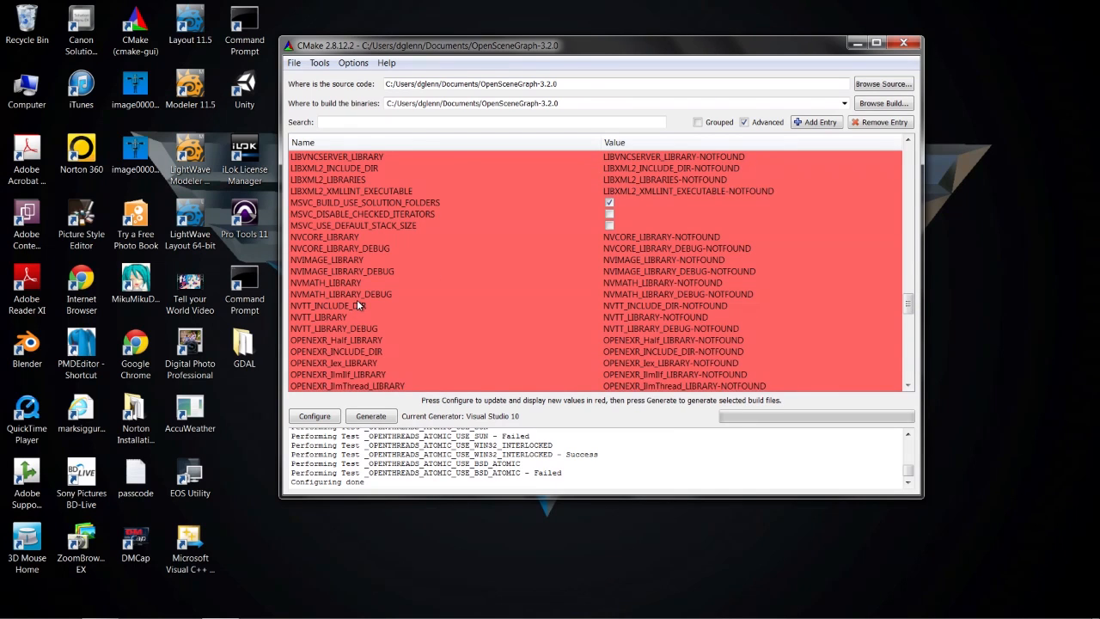
Find the TIFF entries near the end of the list and choose libtiff_i from the gdal lib folder as the TIFF_LIBRARY file.
{"action": "scroll", "coordinate": [356, 299], "scroll_direction": "down", "scroll_amount": 3}
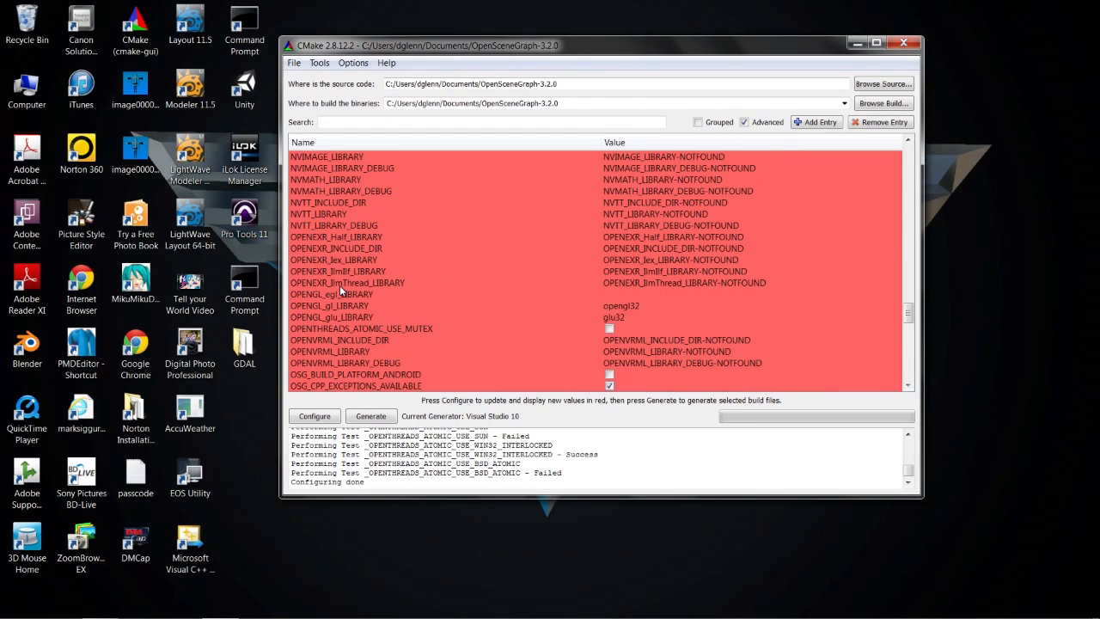
{"action": "scroll", "coordinate": [340, 285], "scroll_direction": "down", "scroll_amount": 3}
{"action": "scroll", "coordinate": [339, 285], "scroll_direction": "down", "scroll_amount": 9}
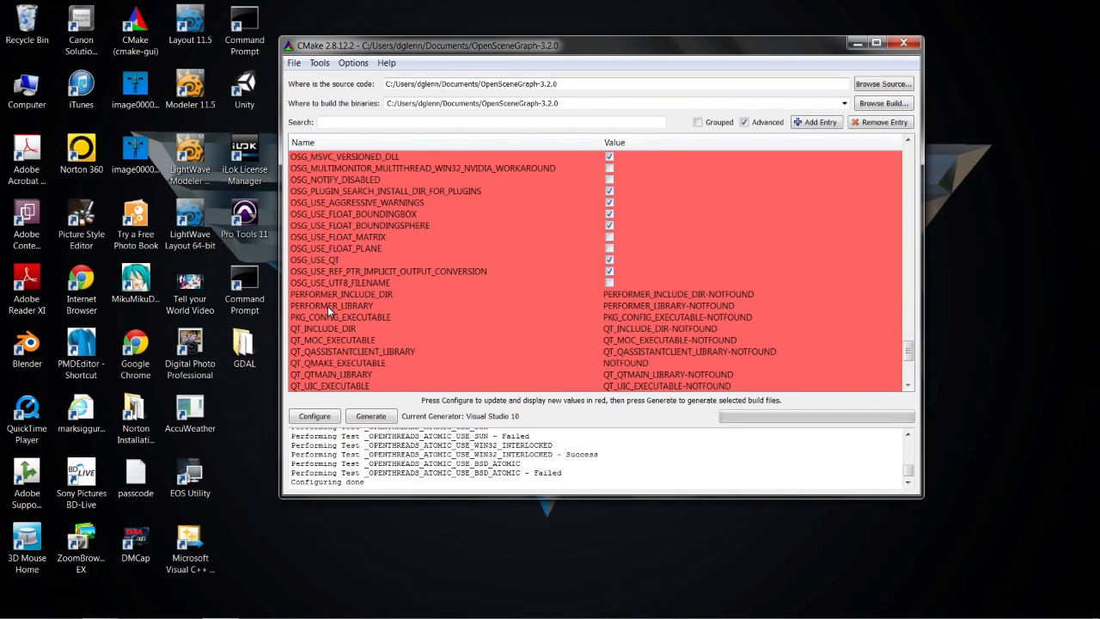
{"action": "scroll", "coordinate": [327, 307], "scroll_direction": "down", "scroll_amount": 3}
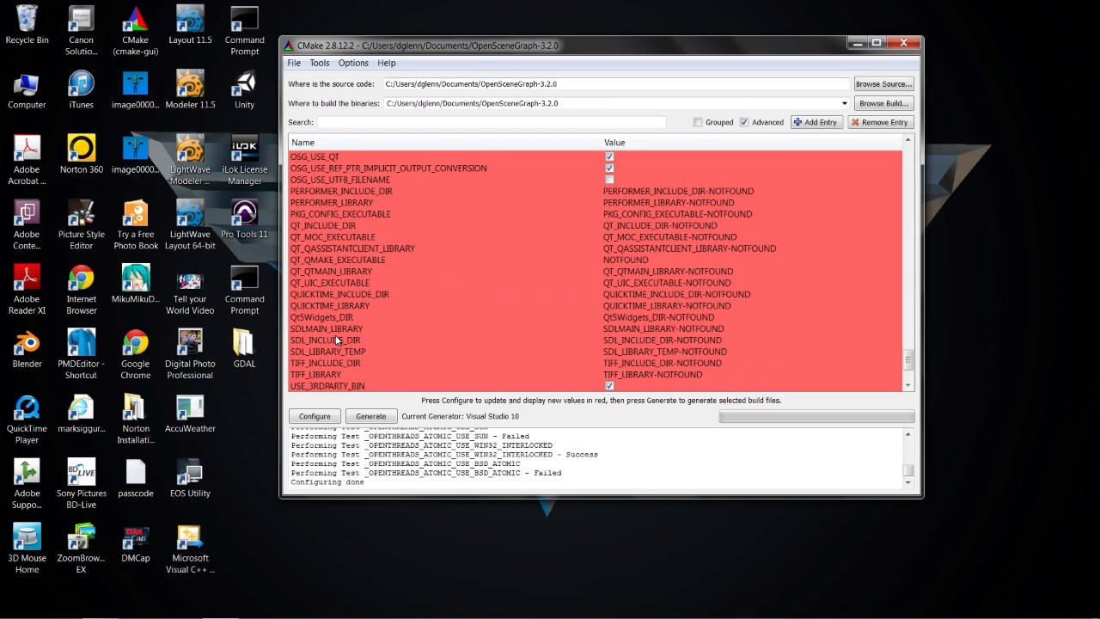
{"action": "left_click", "coordinate": [651, 373]}
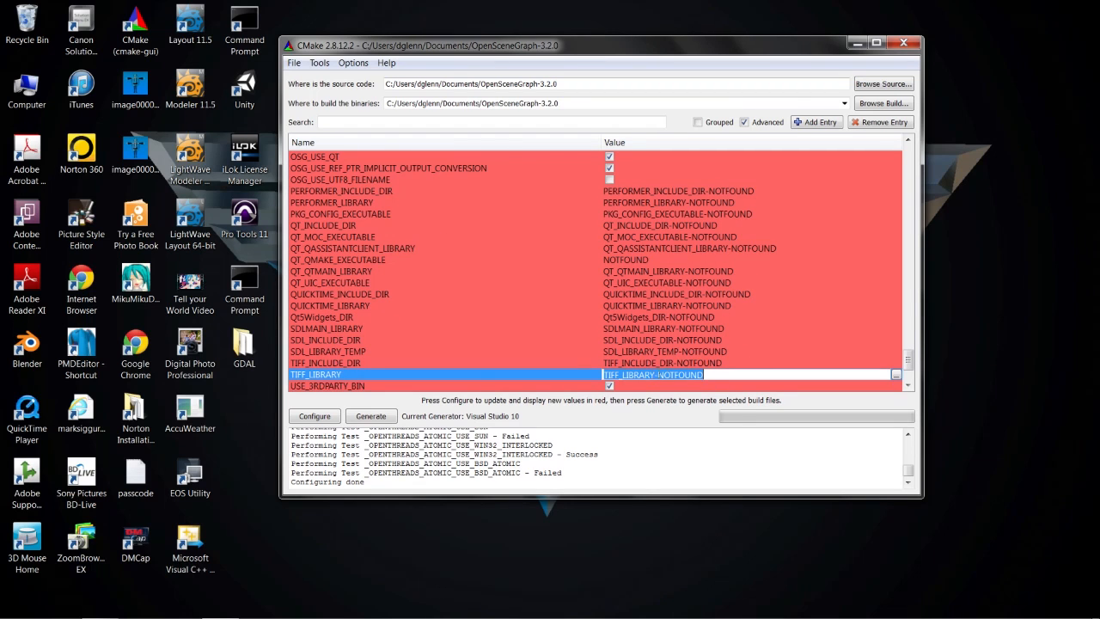
{"action": "left_click", "coordinate": [896, 375]}
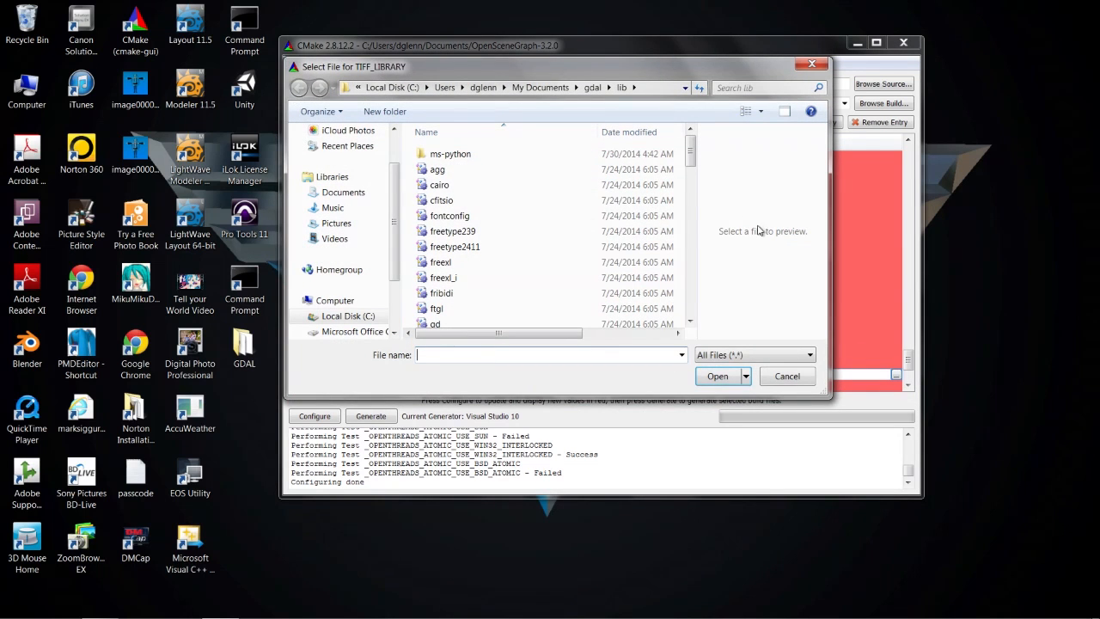
{"action": "left_click_drag", "start_coordinate": [690, 153], "coordinate": [662, 252]}
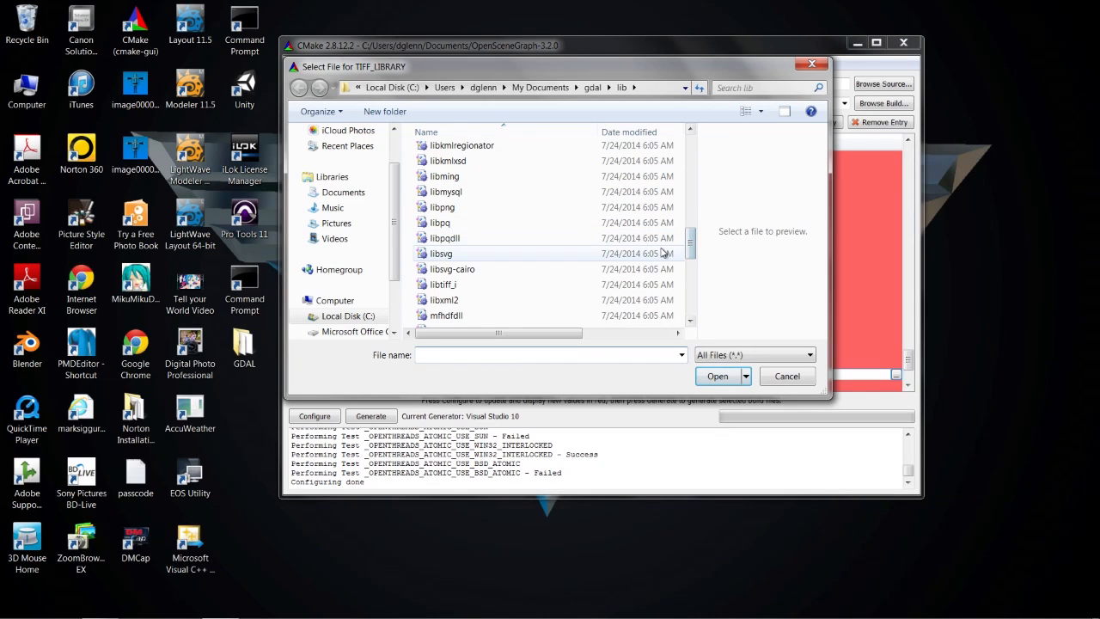
{"action": "left_click", "coordinate": [443, 286]}
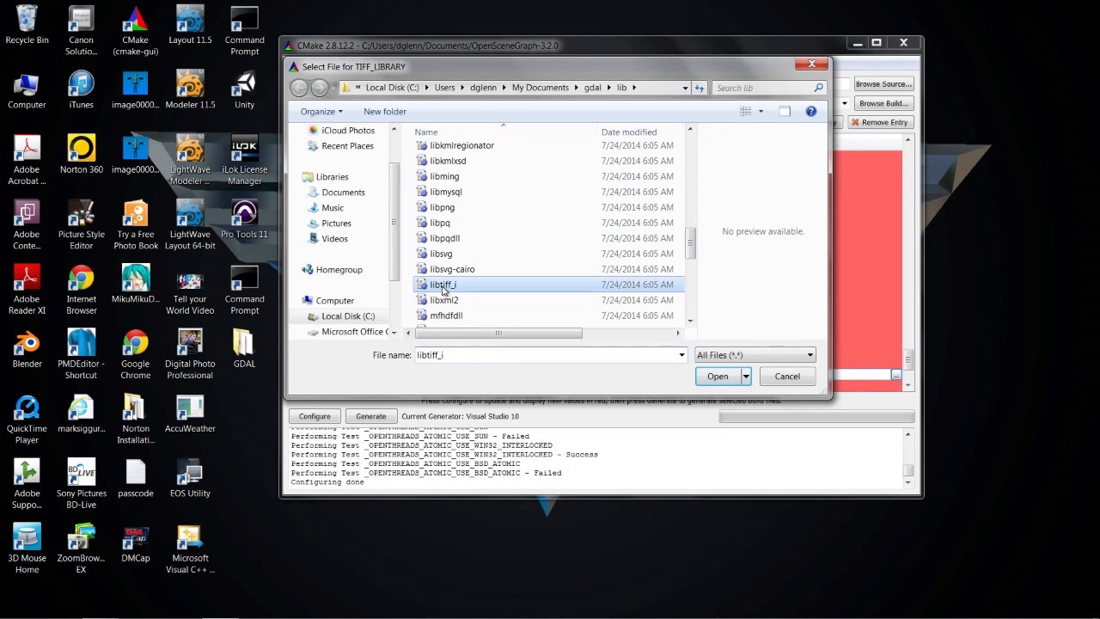
{"action": "left_click", "coordinate": [715, 378]}
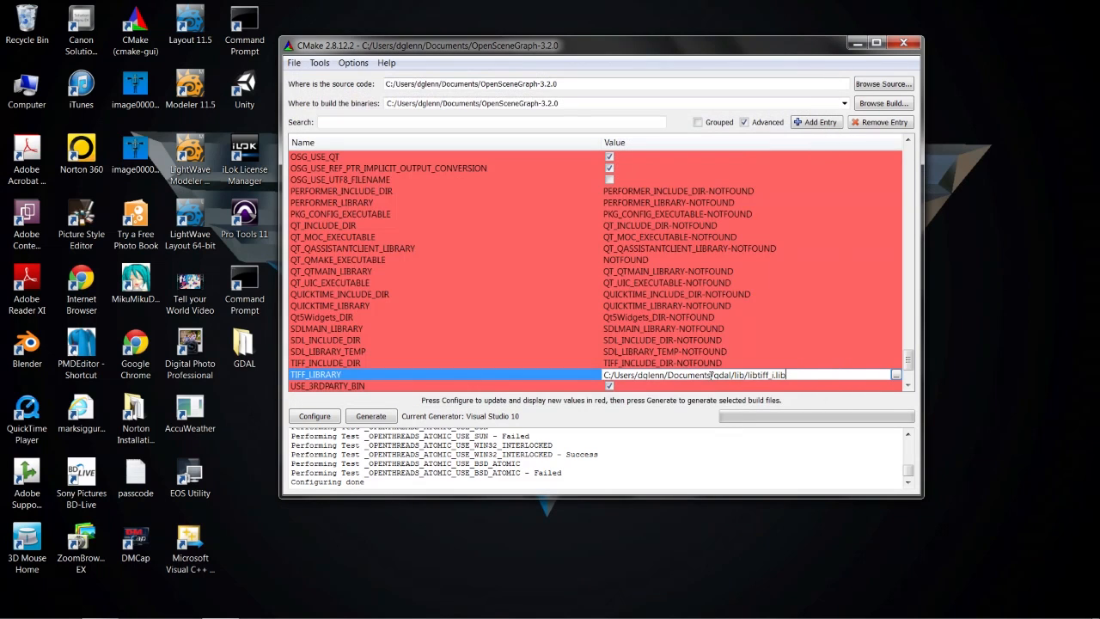
Set TIFF_INCLUDE_DIR to the include subfolder of the gdal folder in My Documents.
{"action": "left_click", "coordinate": [740, 363]}
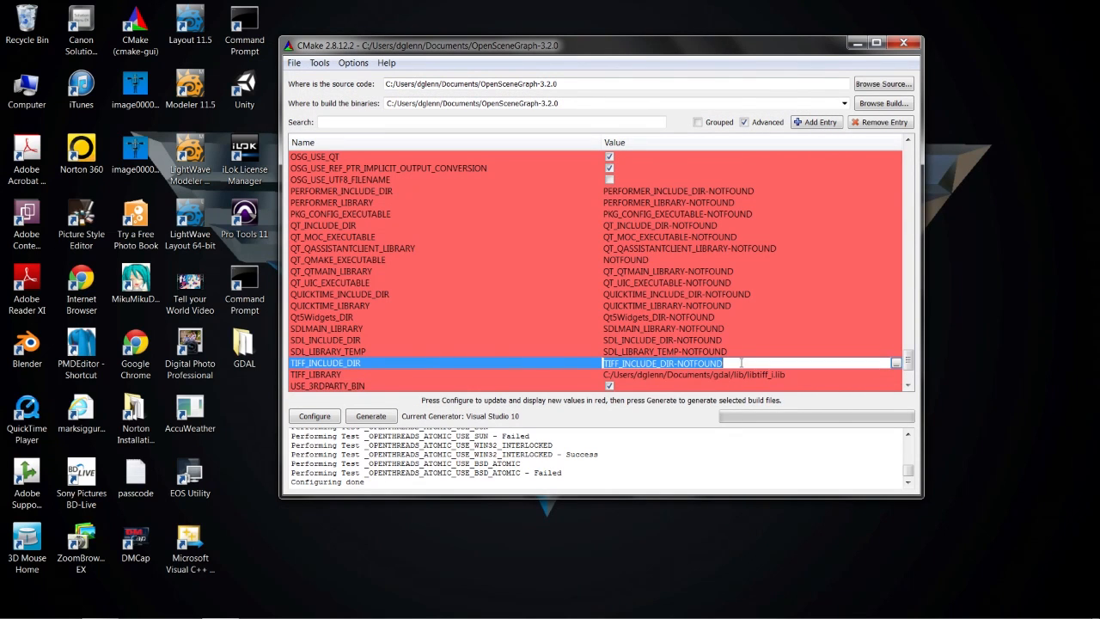
{"action": "left_click", "coordinate": [896, 363]}
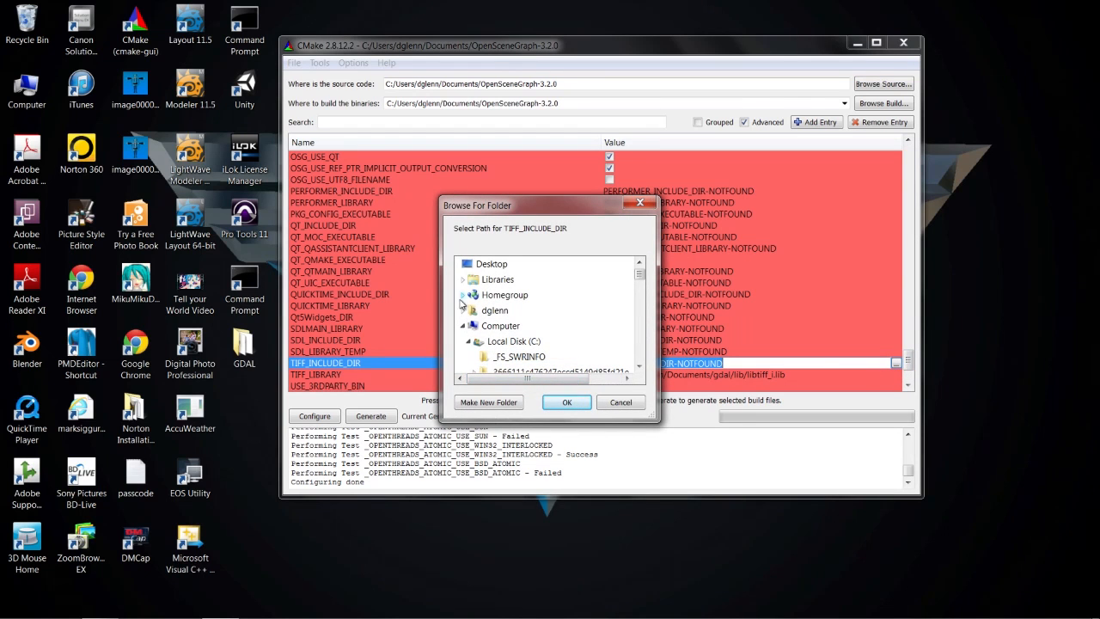
{"action": "left_click", "coordinate": [466, 317]}
{"action": "scroll", "coordinate": [569, 320], "scroll_direction": "down", "scroll_amount": 2}
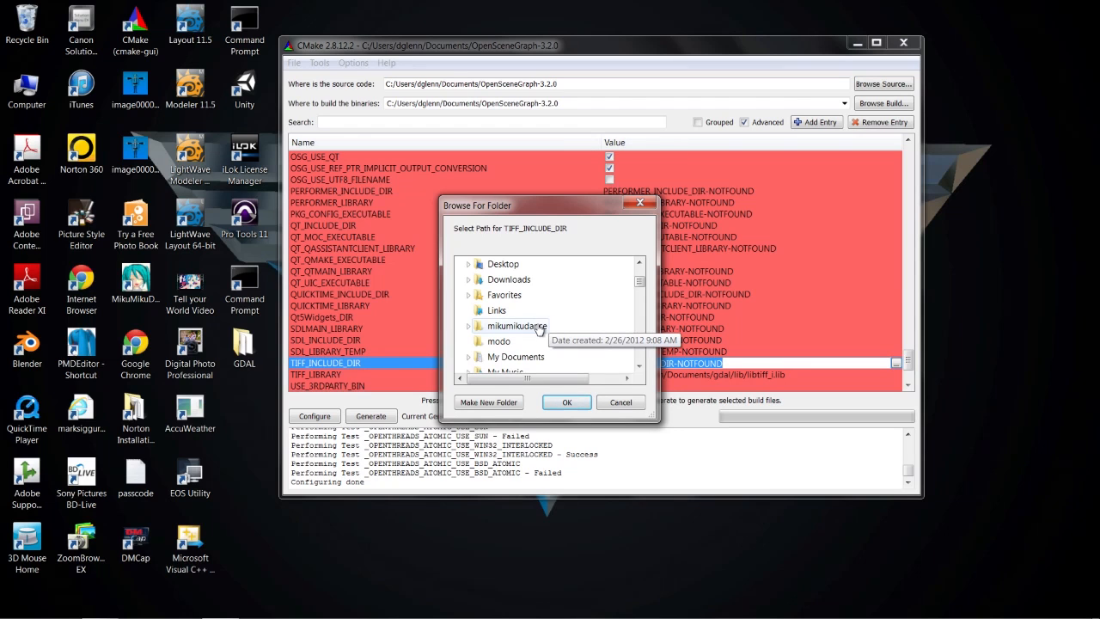
{"action": "left_click", "coordinate": [471, 361]}
{"action": "scroll", "coordinate": [556, 337], "scroll_direction": "down", "scroll_amount": 2}
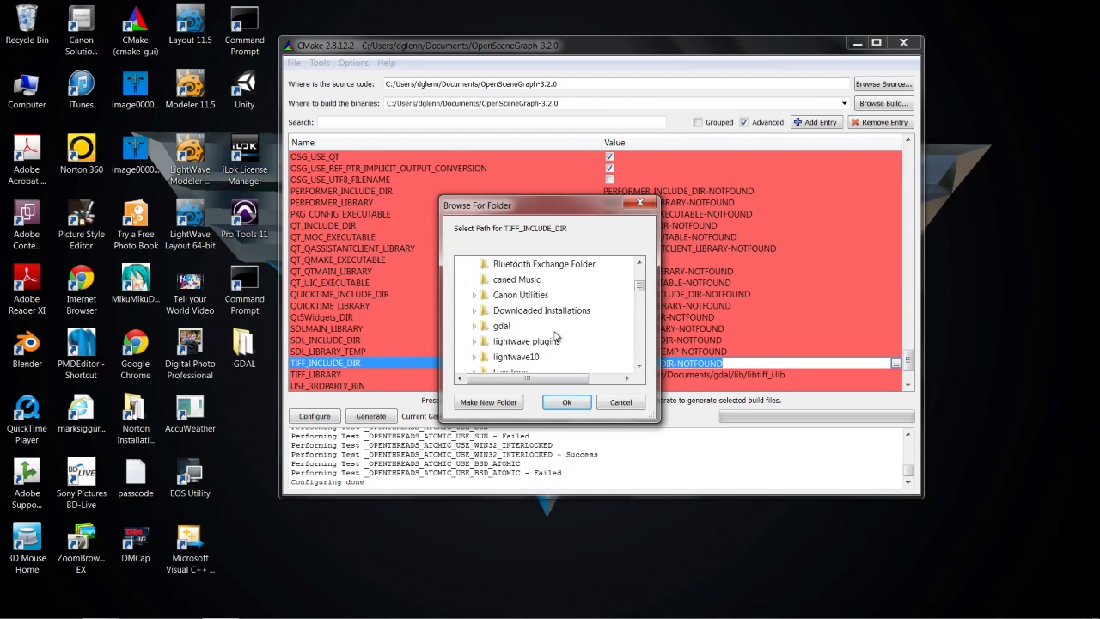
{"action": "left_click", "coordinate": [473, 280]}
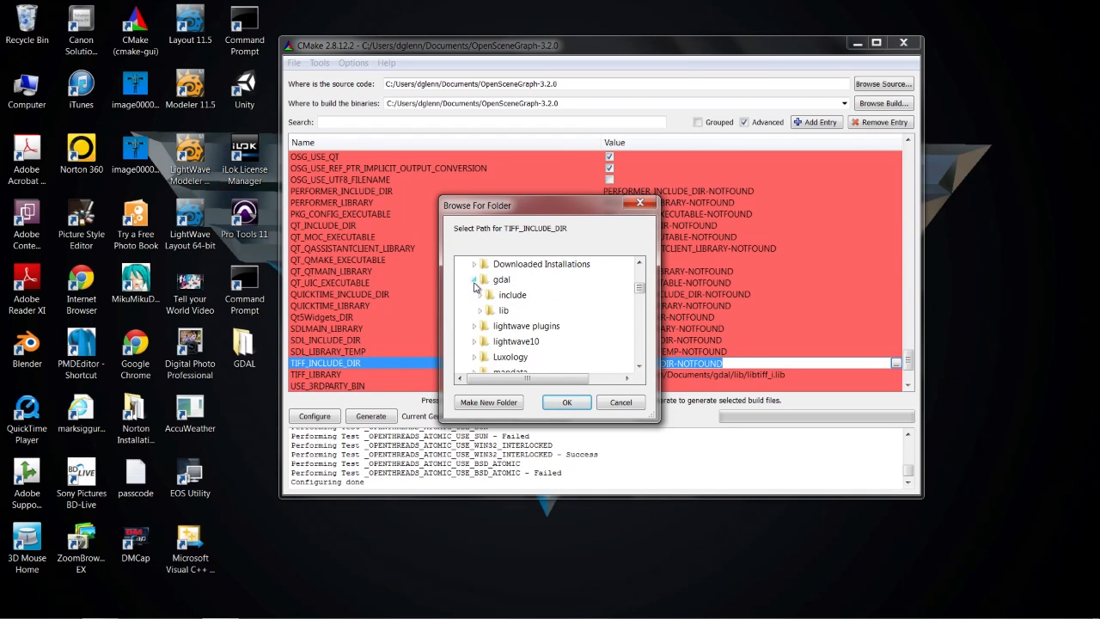
{"action": "left_click", "coordinate": [513, 294]}
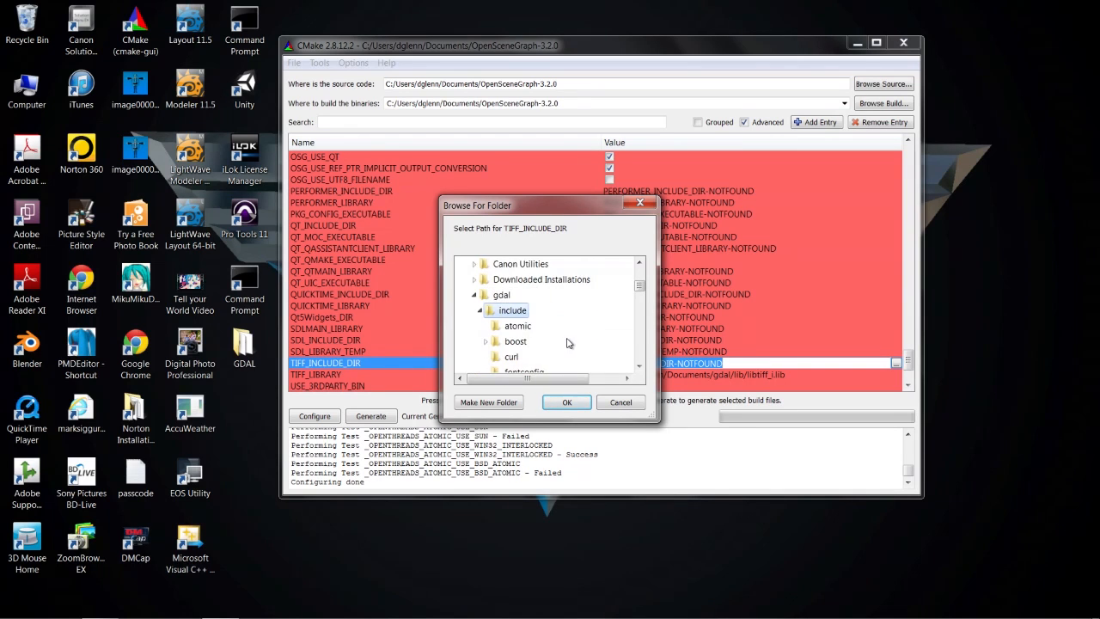
{"action": "scroll", "coordinate": [563, 339], "scroll_direction": "down", "scroll_amount": 3}
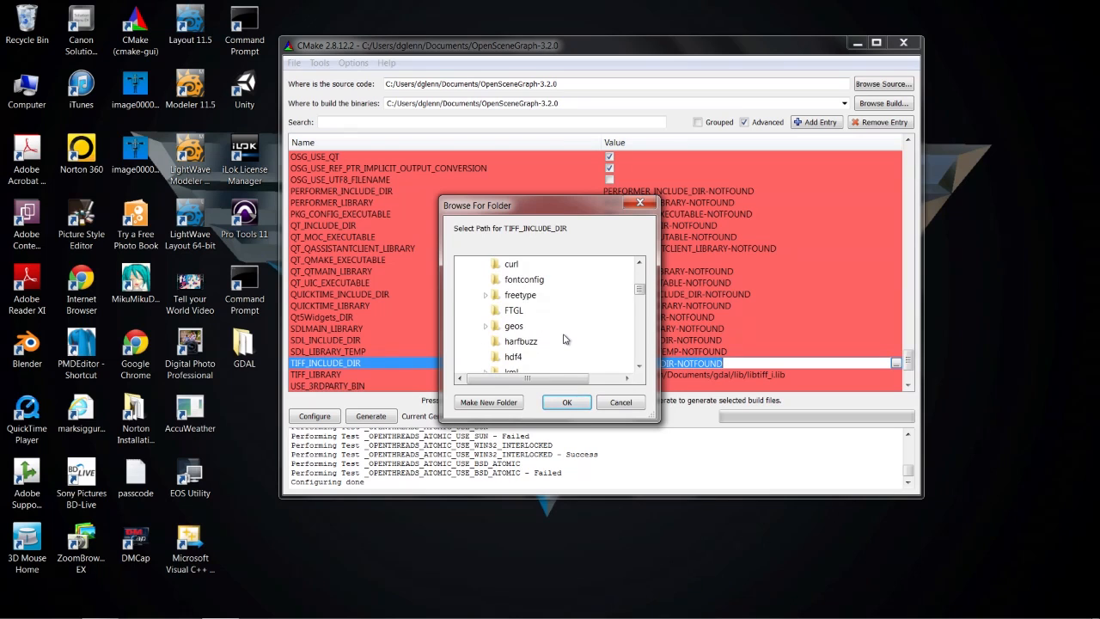
{"action": "scroll", "coordinate": [563, 340], "scroll_direction": "down", "scroll_amount": 1}
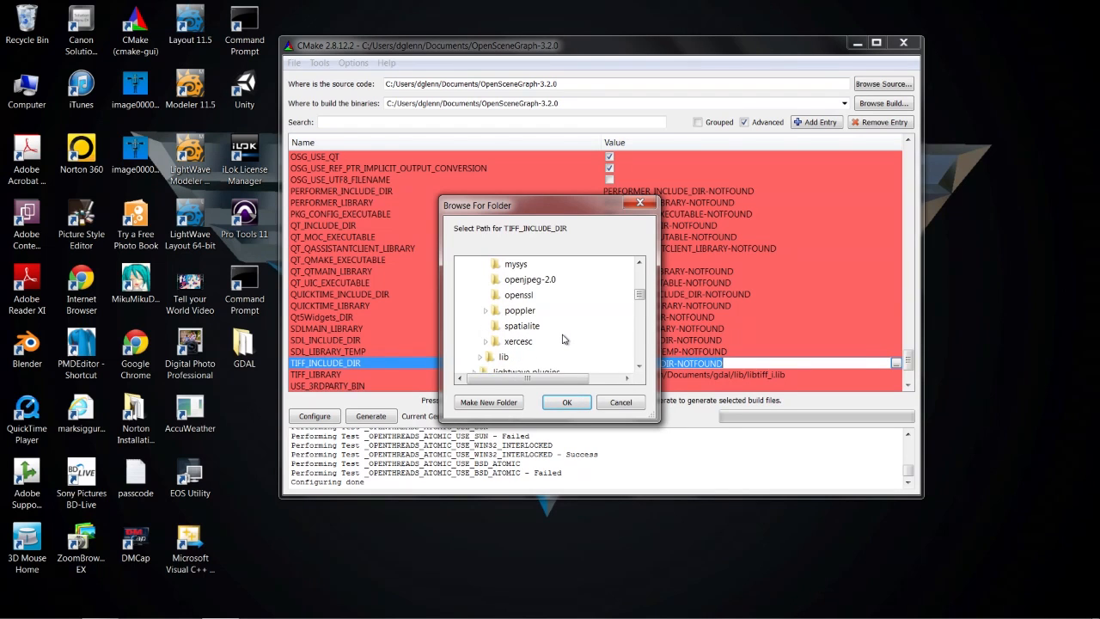
{"action": "scroll", "coordinate": [564, 338], "scroll_direction": "up", "scroll_amount": 6}
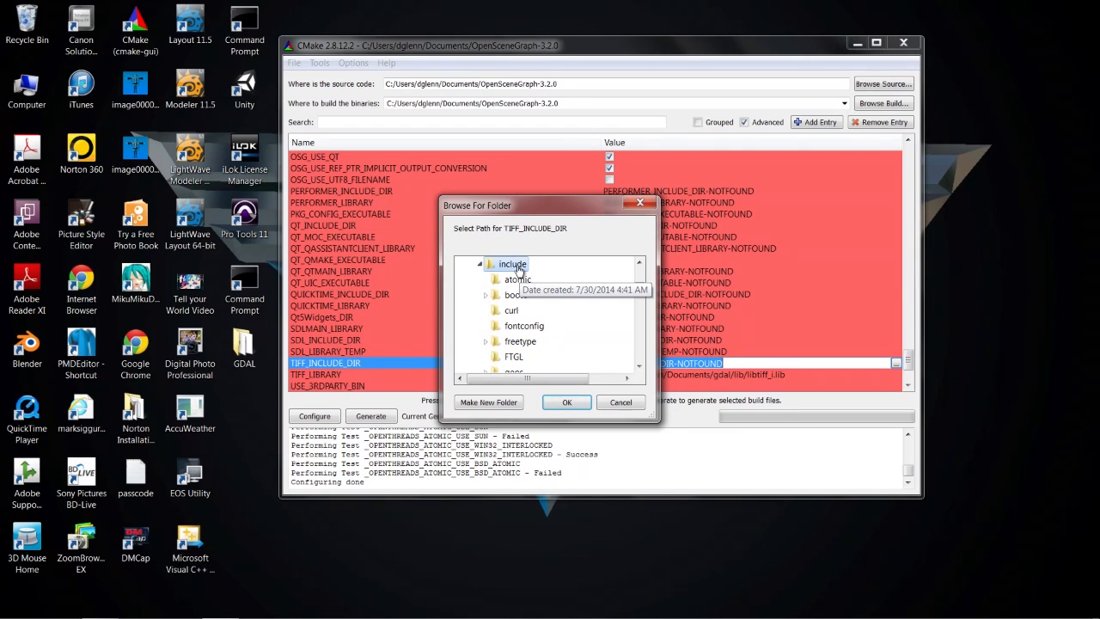
{"action": "left_click", "coordinate": [565, 404]}
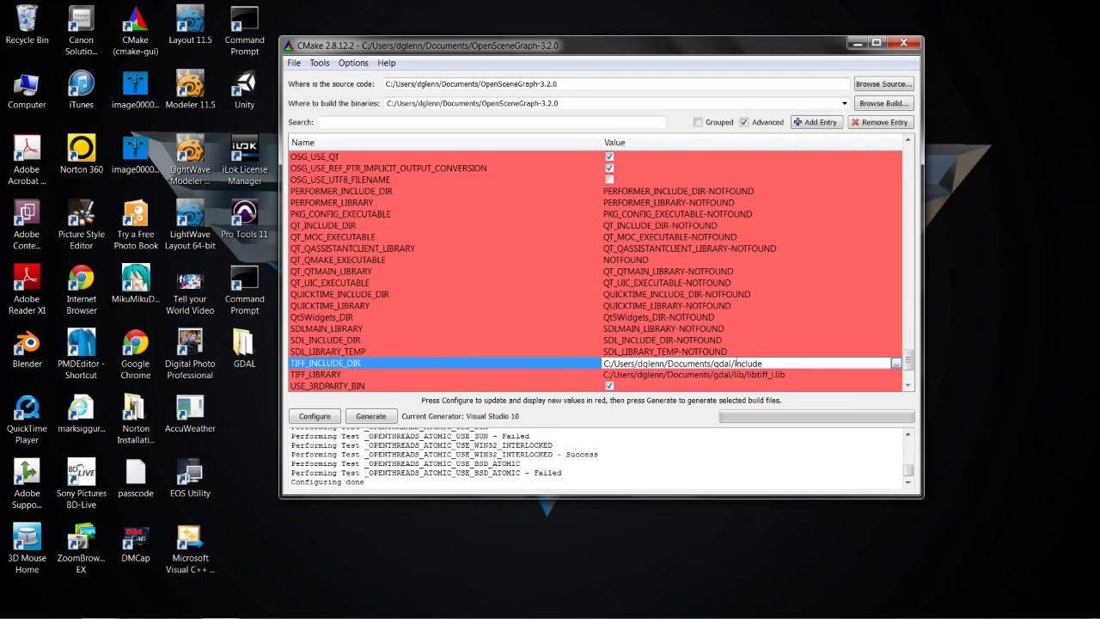
Find the ZLIB entries at the end of the list and choose zlib from the gdal lib folder as the ZLIB_LIBRARY file.
{"action": "scroll", "coordinate": [396, 374], "scroll_direction": "down", "scroll_amount": 3}
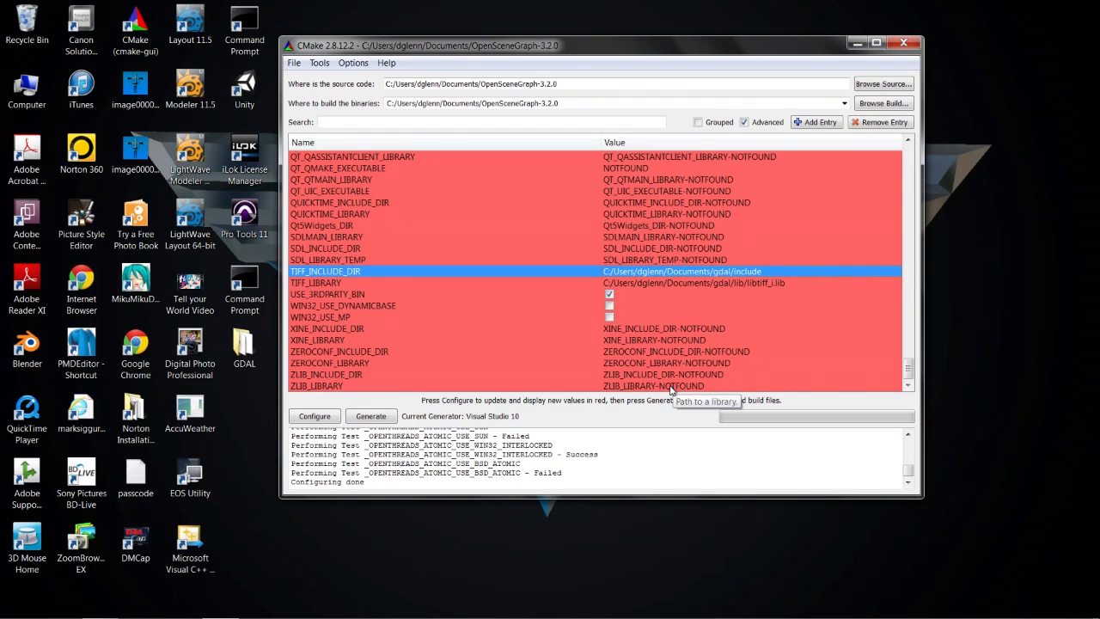
{"action": "double_click", "coordinate": [698, 386]}
{"action": "left_click", "coordinate": [896, 386]}
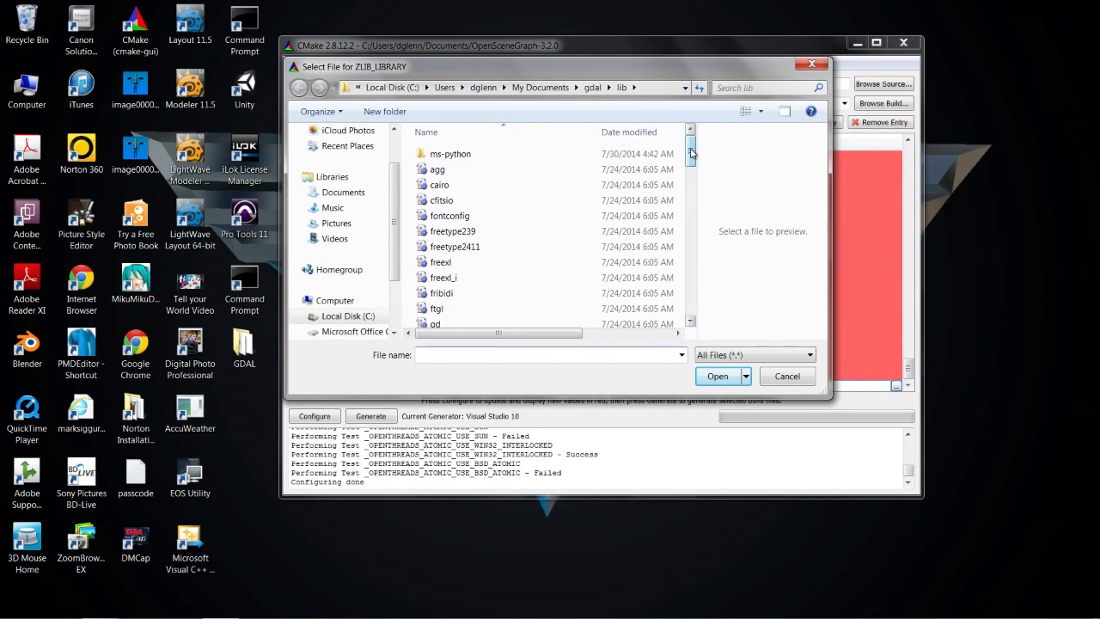
{"action": "left_click_drag", "start_coordinate": [690, 152], "coordinate": [691, 301]}
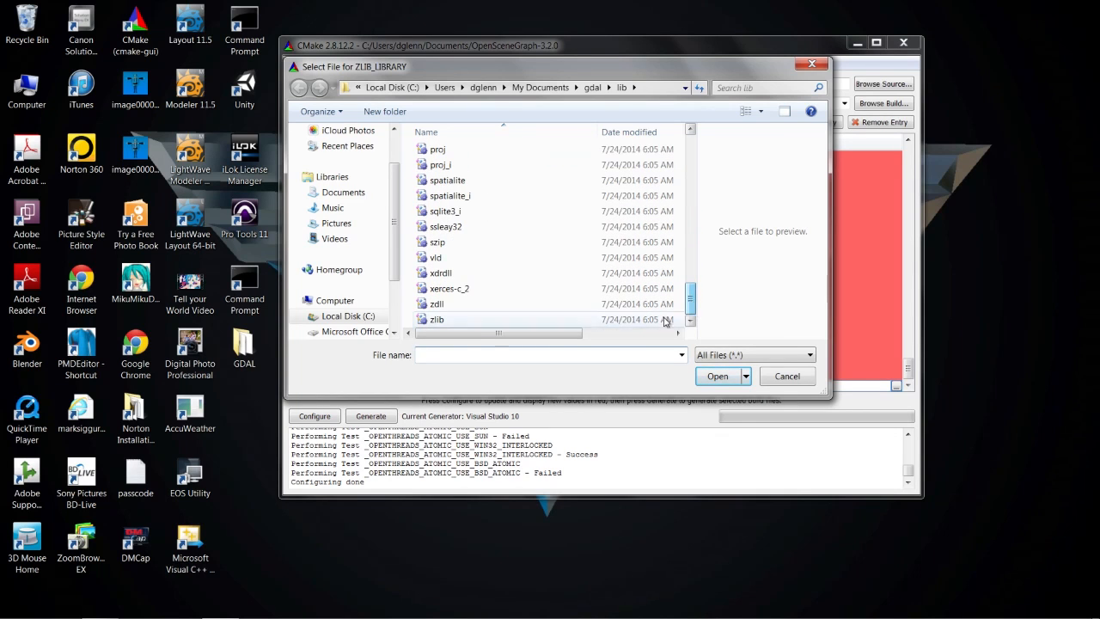
{"action": "left_click", "coordinate": [436, 323]}
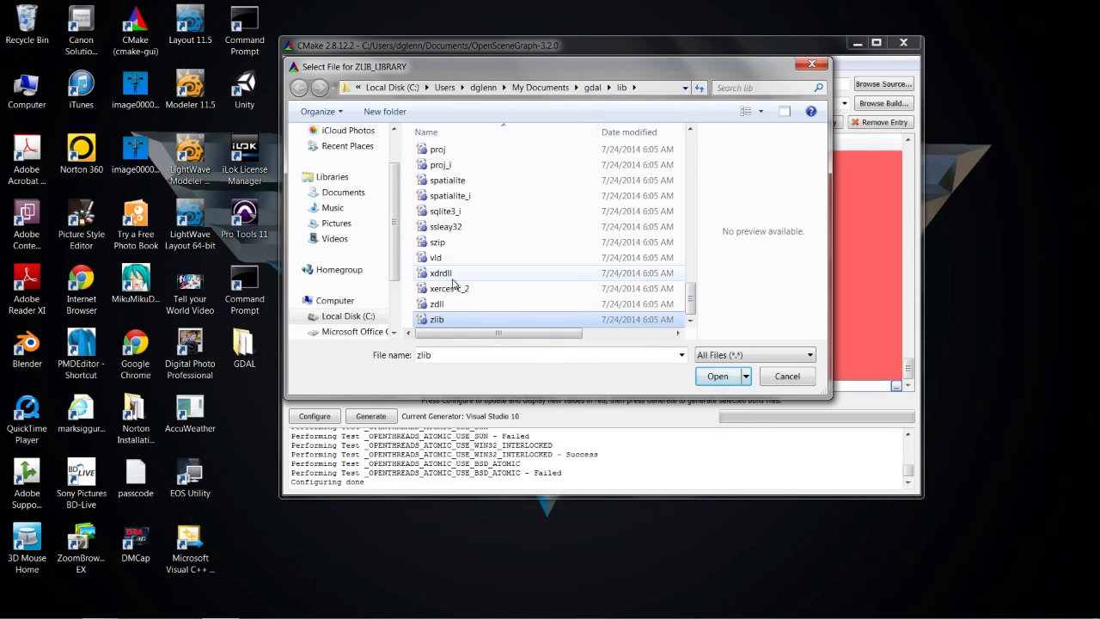
{"action": "left_click", "coordinate": [722, 379]}
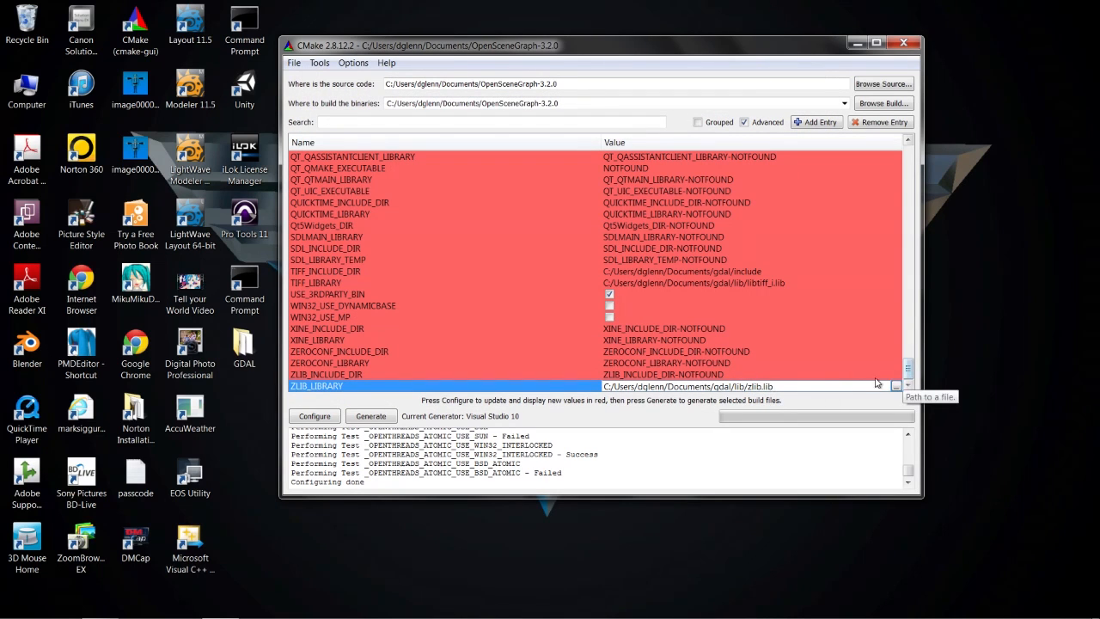
Set ZLIB_INCLUDE_DIR to the include subfolder of the gdal folder in My Documents.
{"action": "left_click", "coordinate": [822, 376]}
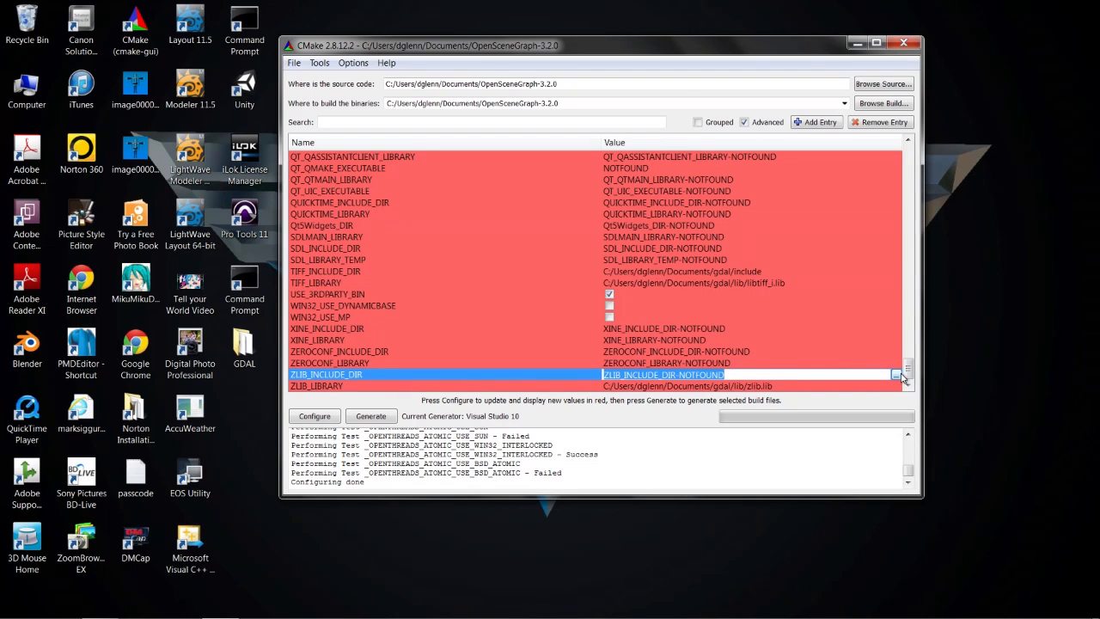
{"action": "left_click", "coordinate": [897, 375]}
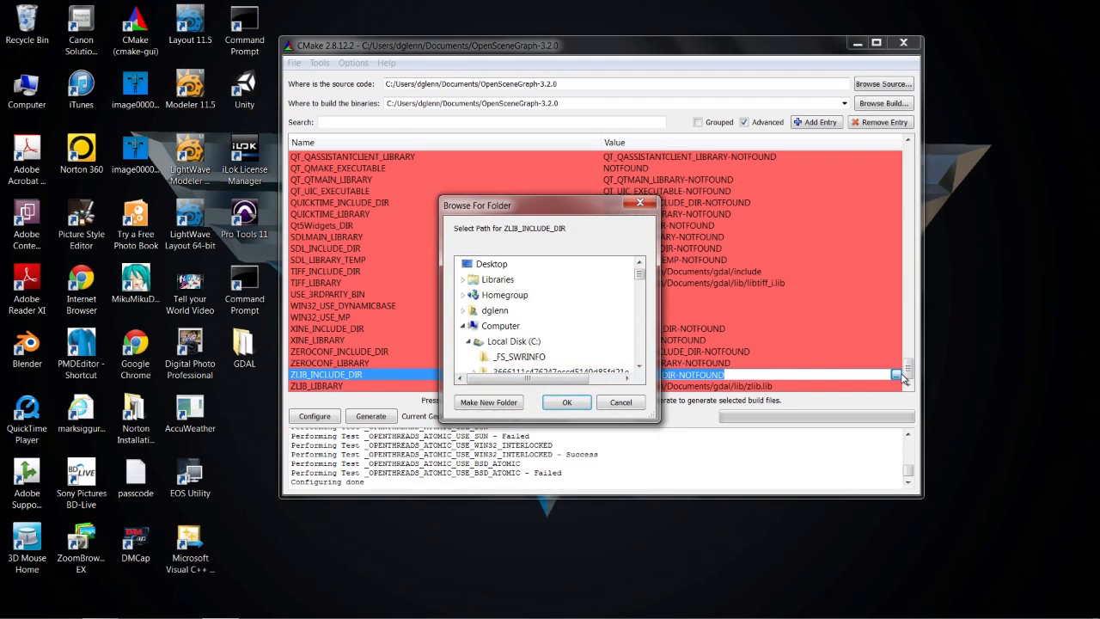
{"action": "left_click", "coordinate": [463, 311]}
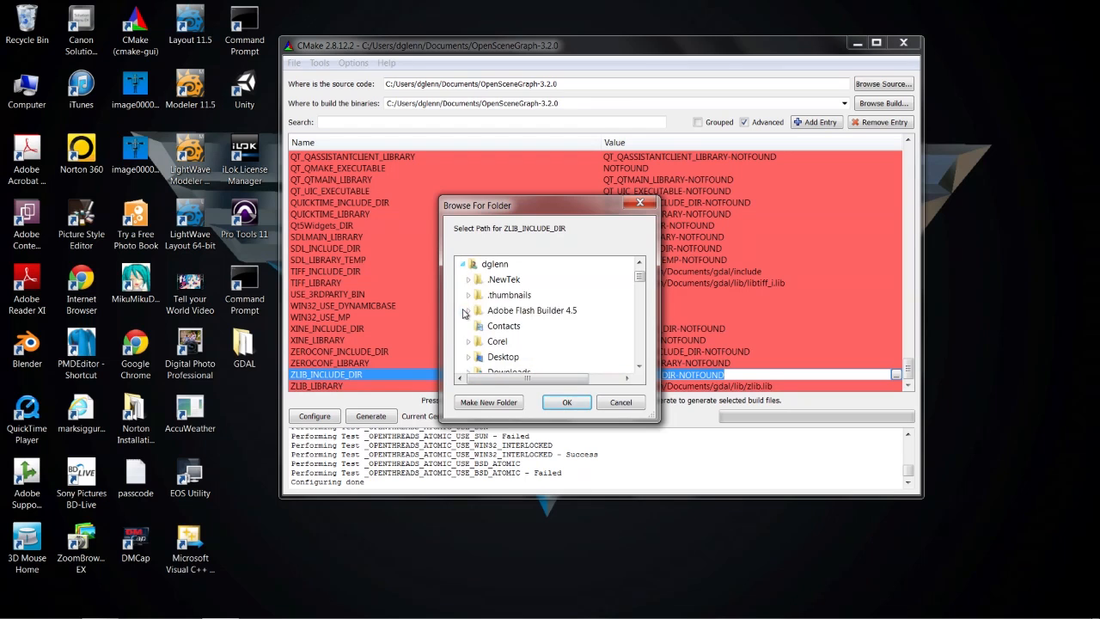
{"action": "scroll", "coordinate": [526, 305], "scroll_direction": "down", "scroll_amount": 2}
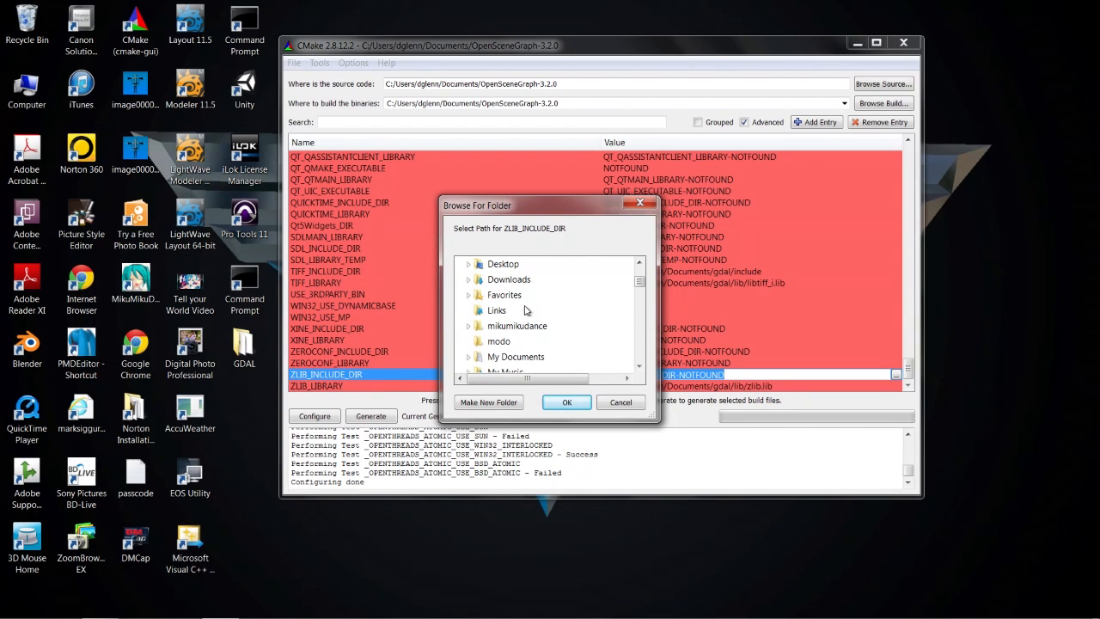
{"action": "scroll", "coordinate": [505, 340], "scroll_direction": "down", "scroll_amount": 1}
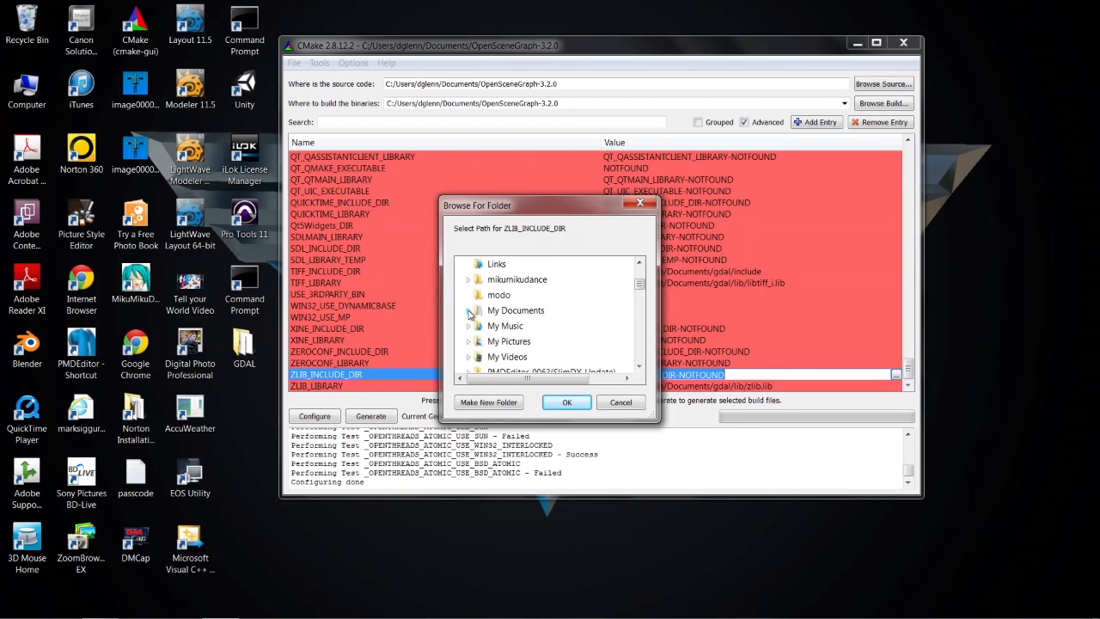
{"action": "left_click", "coordinate": [468, 311]}
{"action": "scroll", "coordinate": [506, 314], "scroll_direction": "down", "scroll_amount": 1}
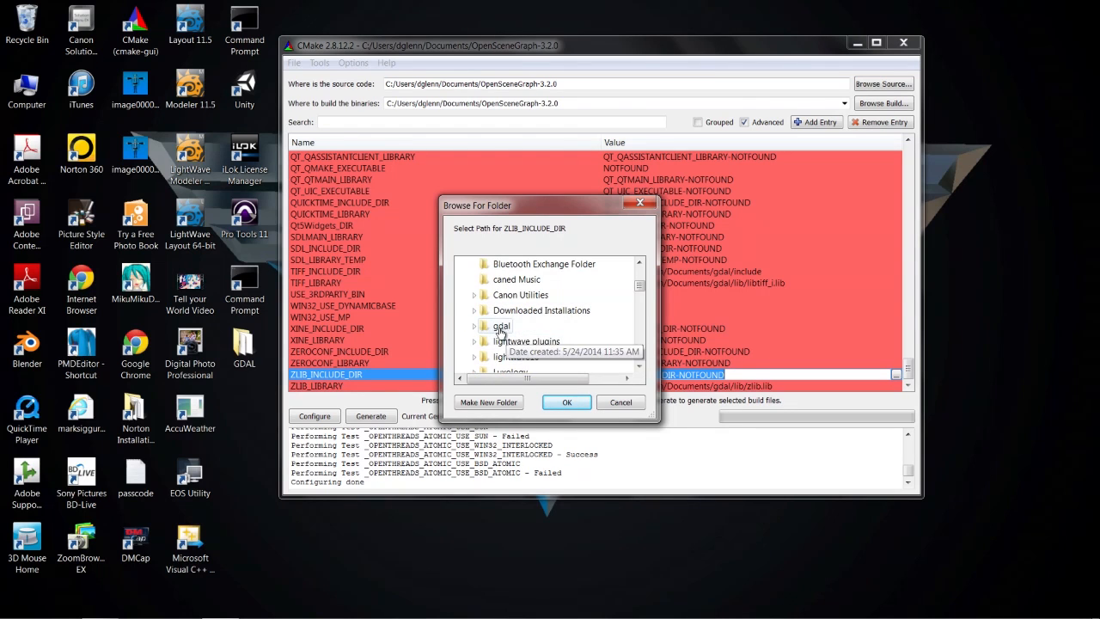
{"action": "left_click", "coordinate": [474, 327]}
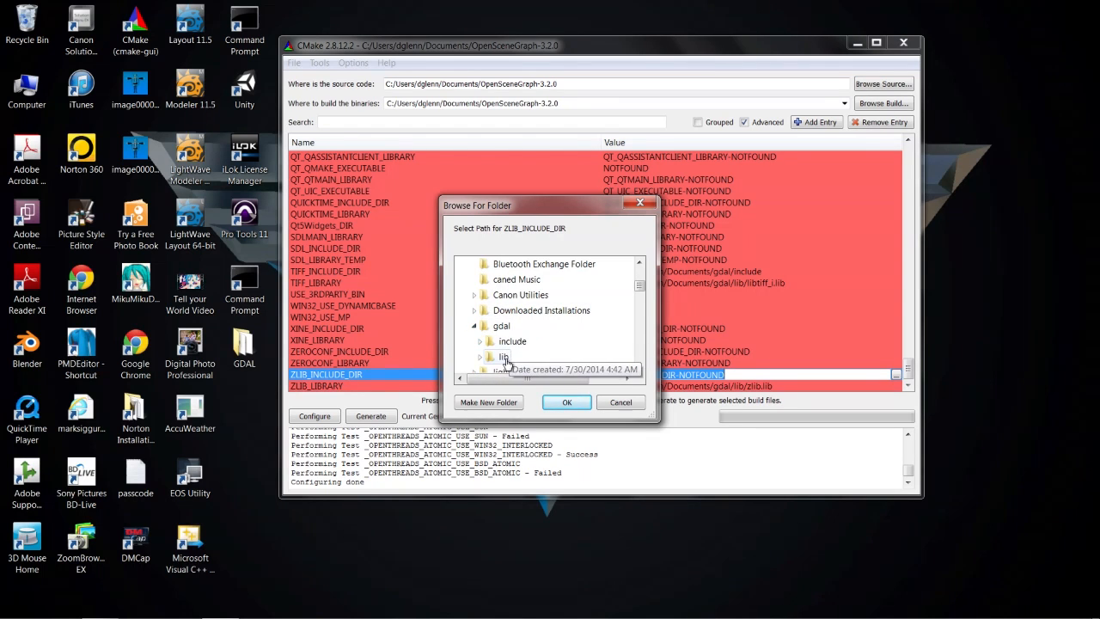
{"action": "left_click", "coordinate": [503, 342]}
{"action": "scroll", "coordinate": [551, 347], "scroll_direction": "down", "scroll_amount": 5}
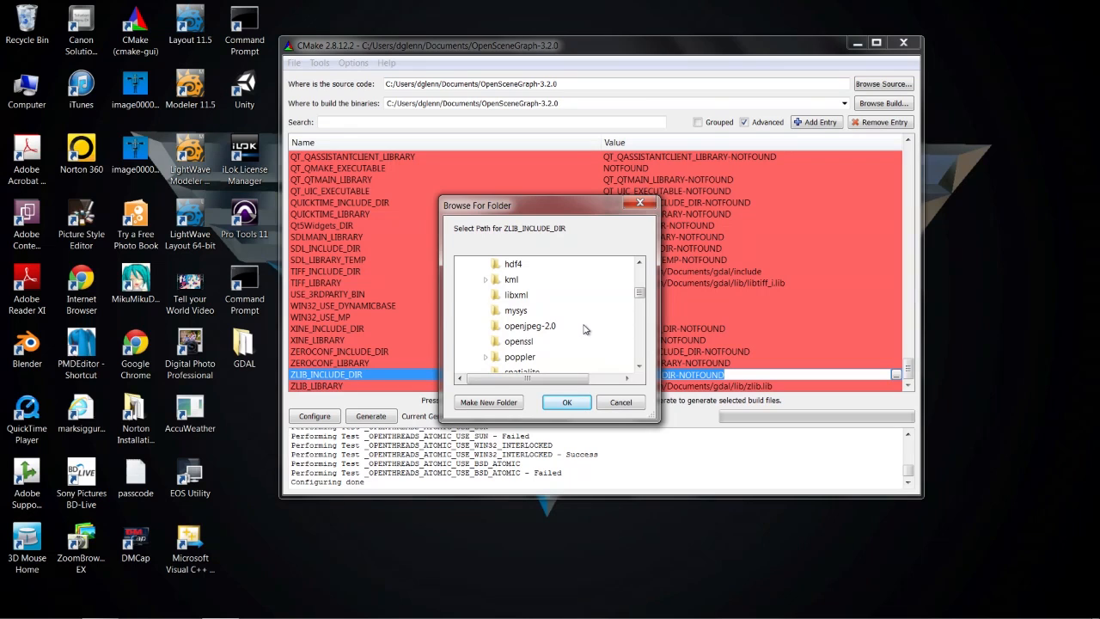
{"action": "scroll", "coordinate": [568, 325], "scroll_direction": "down", "scroll_amount": 1}
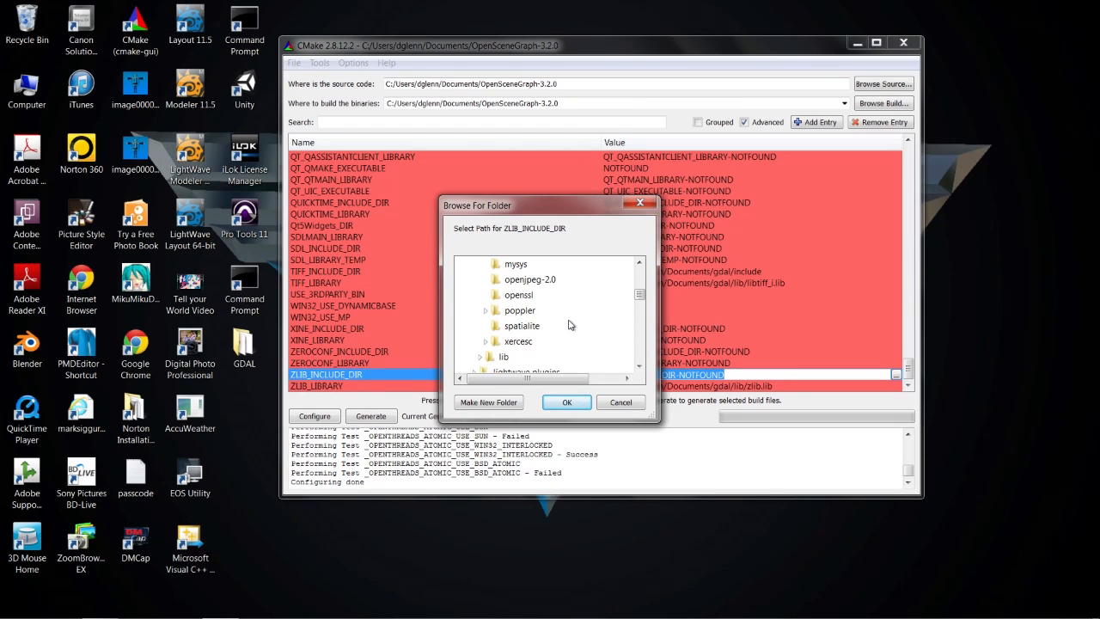
{"action": "scroll", "coordinate": [568, 325], "scroll_direction": "down", "scroll_amount": 1}
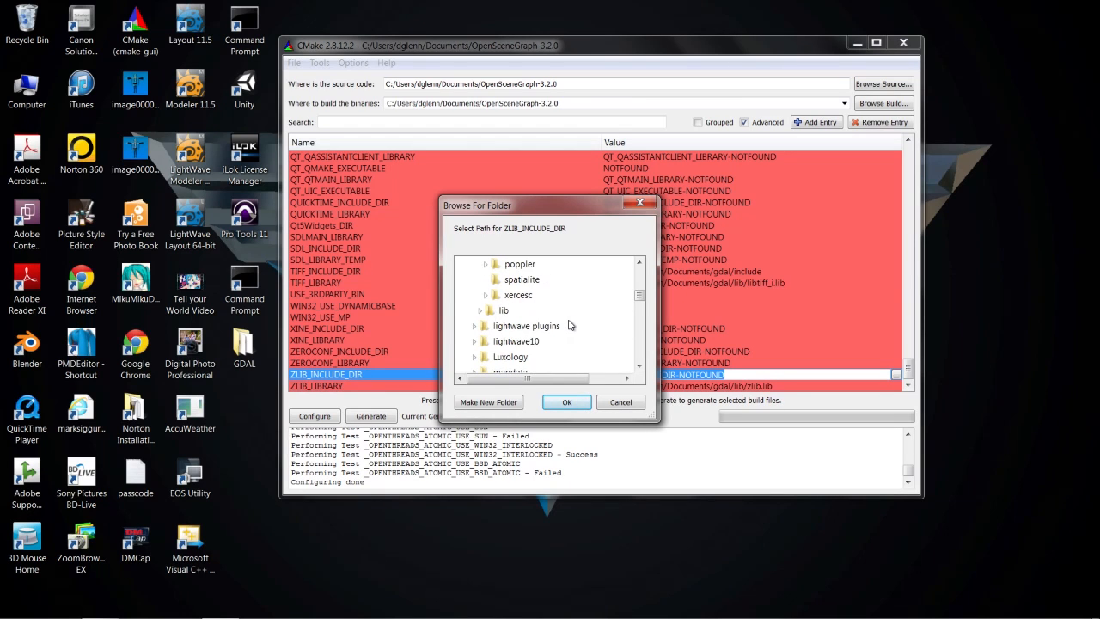
{"action": "scroll", "coordinate": [568, 324], "scroll_direction": "up", "scroll_amount": 1}
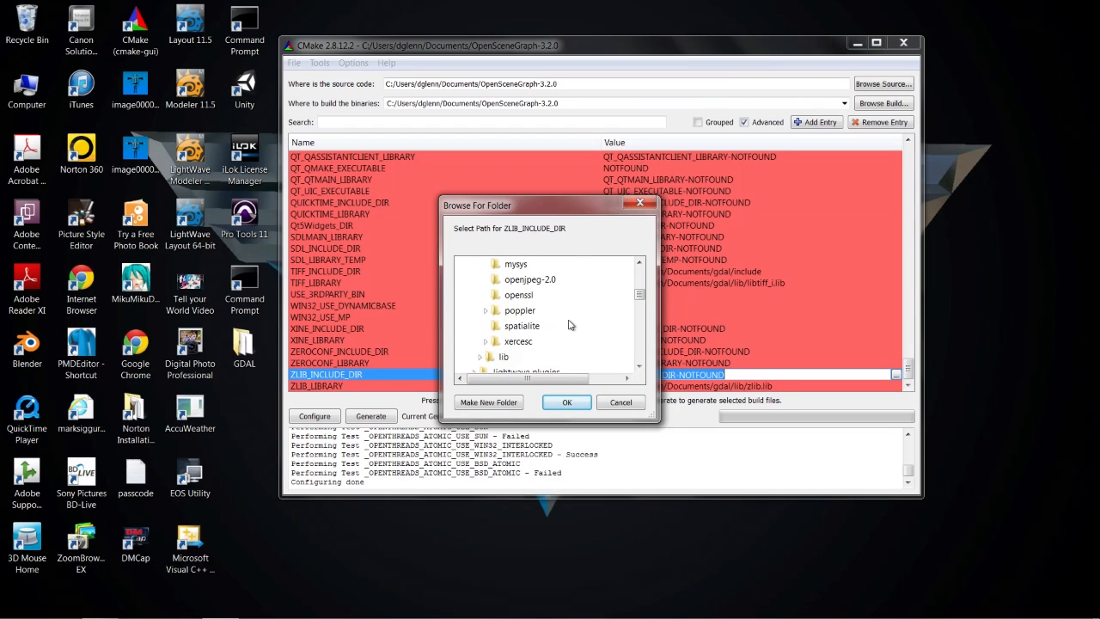
{"action": "scroll", "coordinate": [568, 324], "scroll_direction": "up", "scroll_amount": 5}
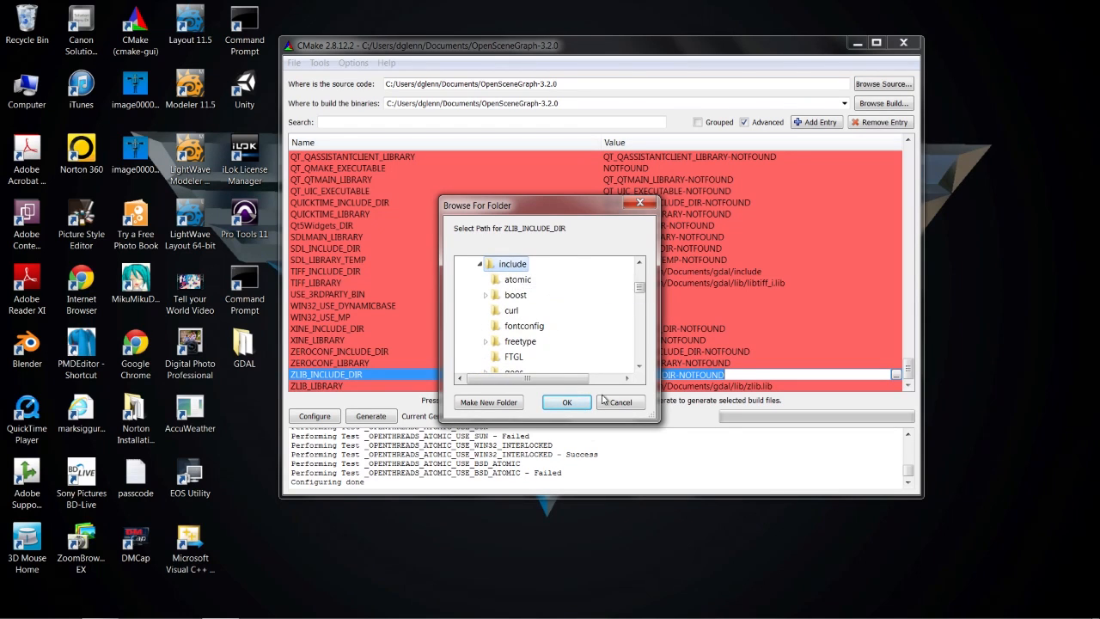
{"action": "left_click", "coordinate": [566, 402]}
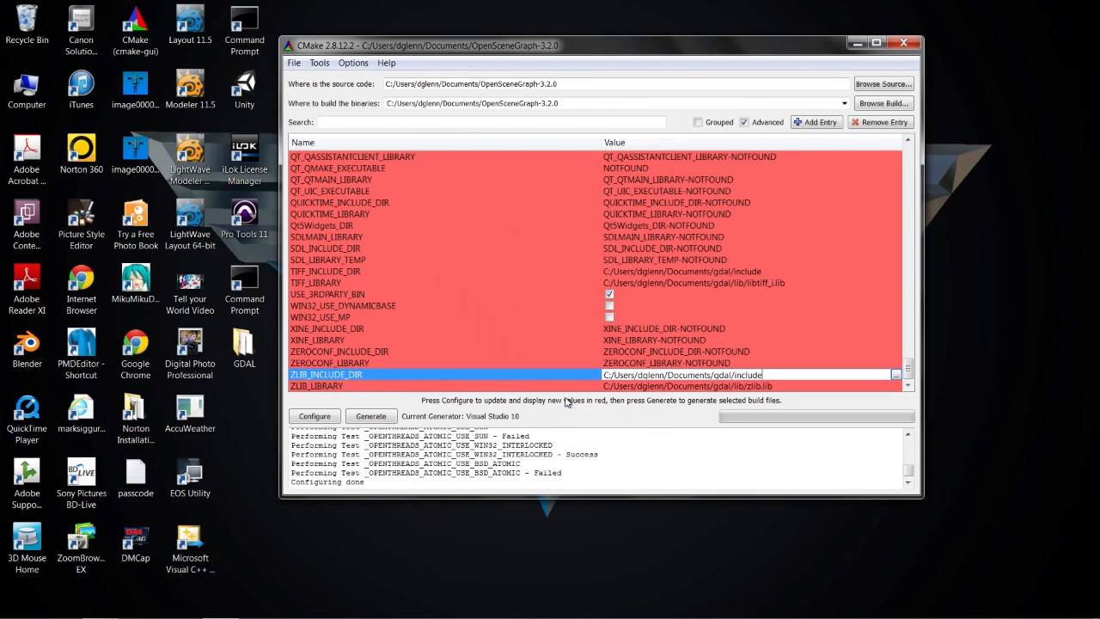
Review the configuration entries from the ZLIB paths at the end of the list back to the first entry.
{"action": "left_click", "coordinate": [908, 386]}
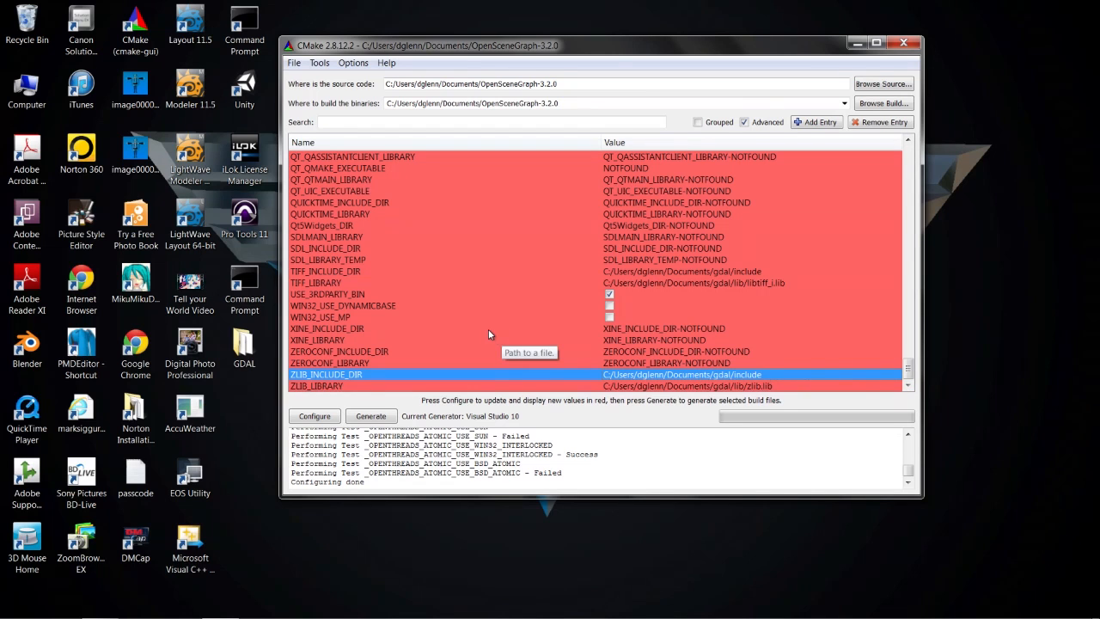
{"action": "scroll", "coordinate": [485, 331], "scroll_direction": "up", "scroll_amount": 5}
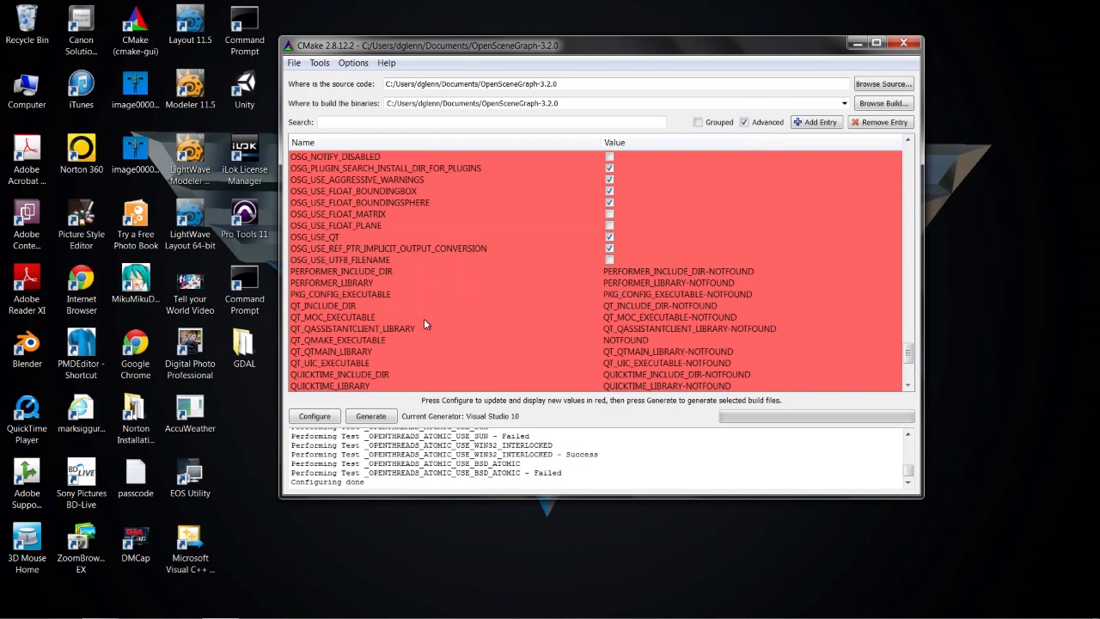
{"action": "scroll", "coordinate": [414, 322], "scroll_direction": "up", "scroll_amount": 1}
{"action": "scroll", "coordinate": [401, 317], "scroll_direction": "up", "scroll_amount": 6}
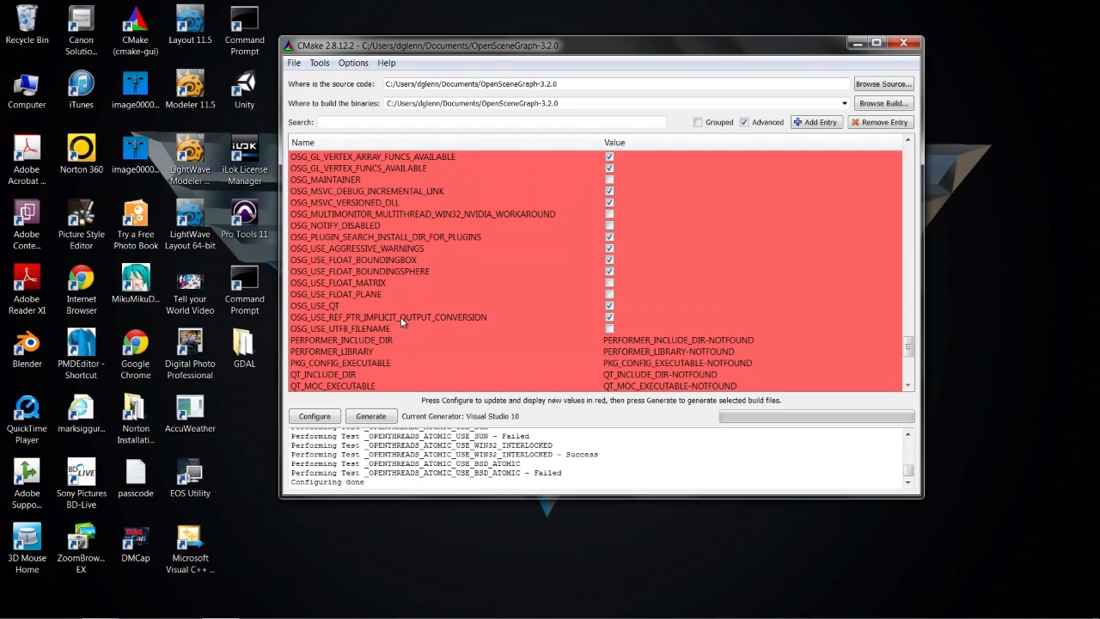
{"action": "scroll", "coordinate": [387, 316], "scroll_direction": "up", "scroll_amount": 6}
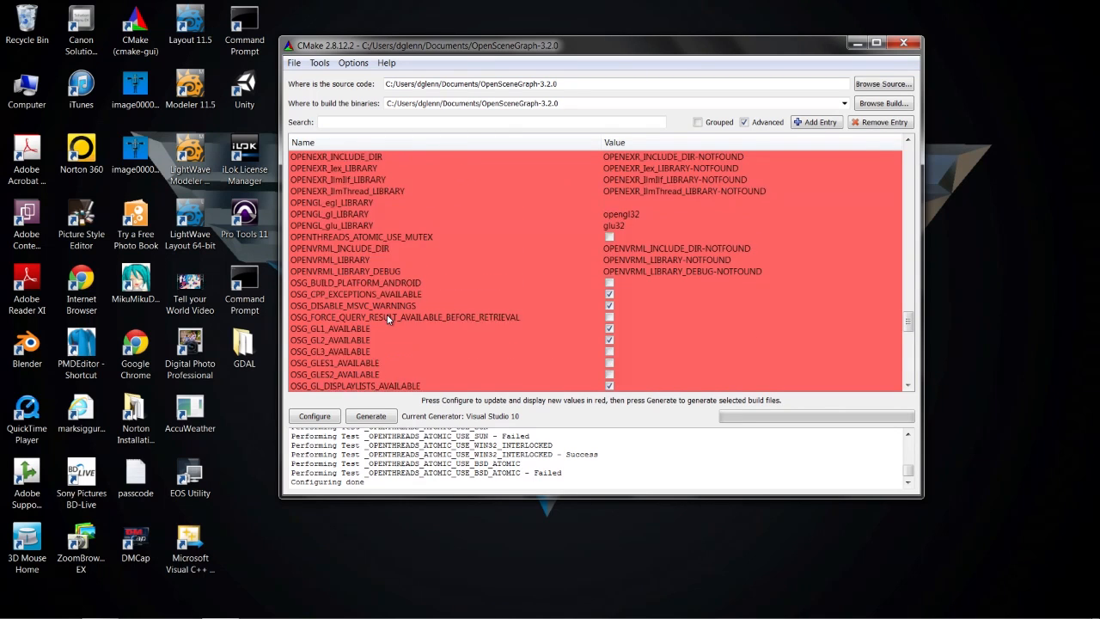
{"action": "scroll", "coordinate": [386, 316], "scroll_direction": "up", "scroll_amount": 10}
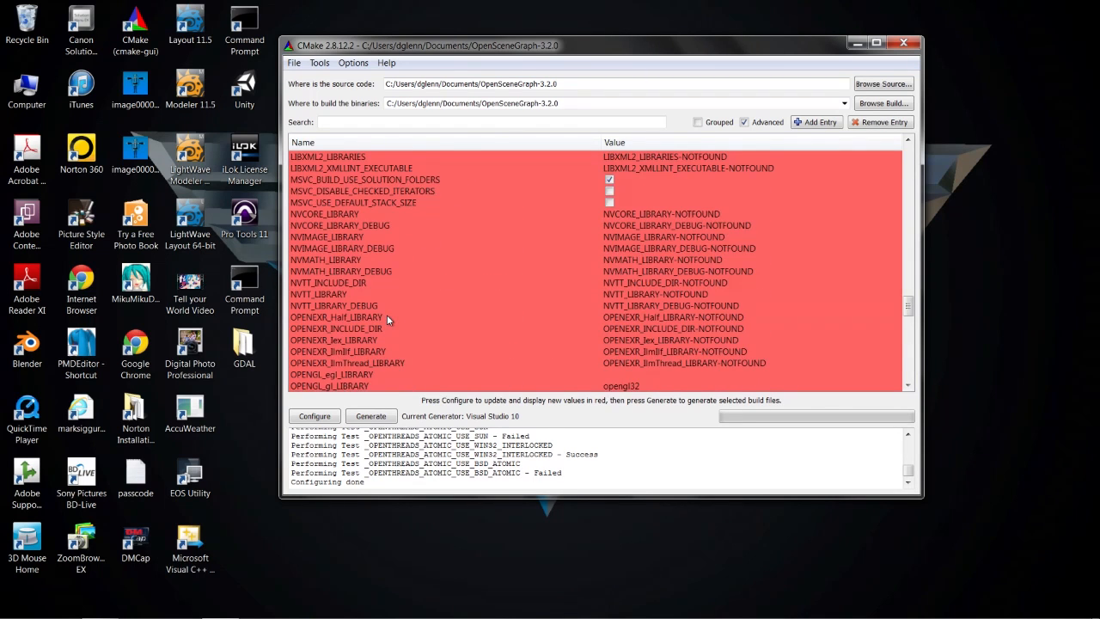
{"action": "scroll", "coordinate": [387, 316], "scroll_direction": "up", "scroll_amount": 15}
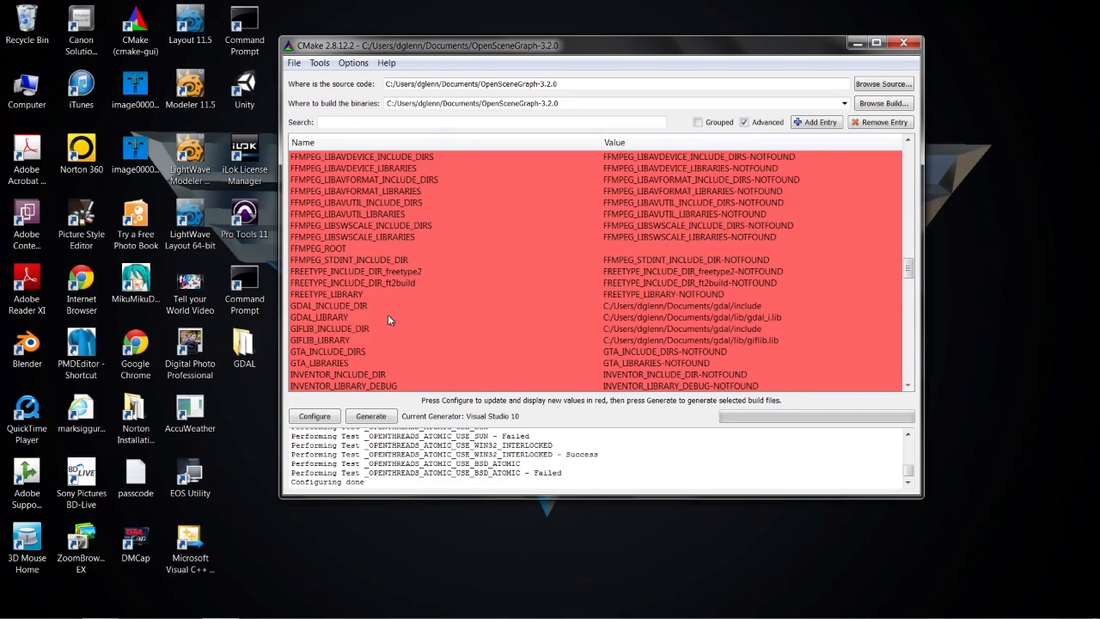
{"action": "scroll", "coordinate": [410, 316], "scroll_direction": "up", "scroll_amount": 15}
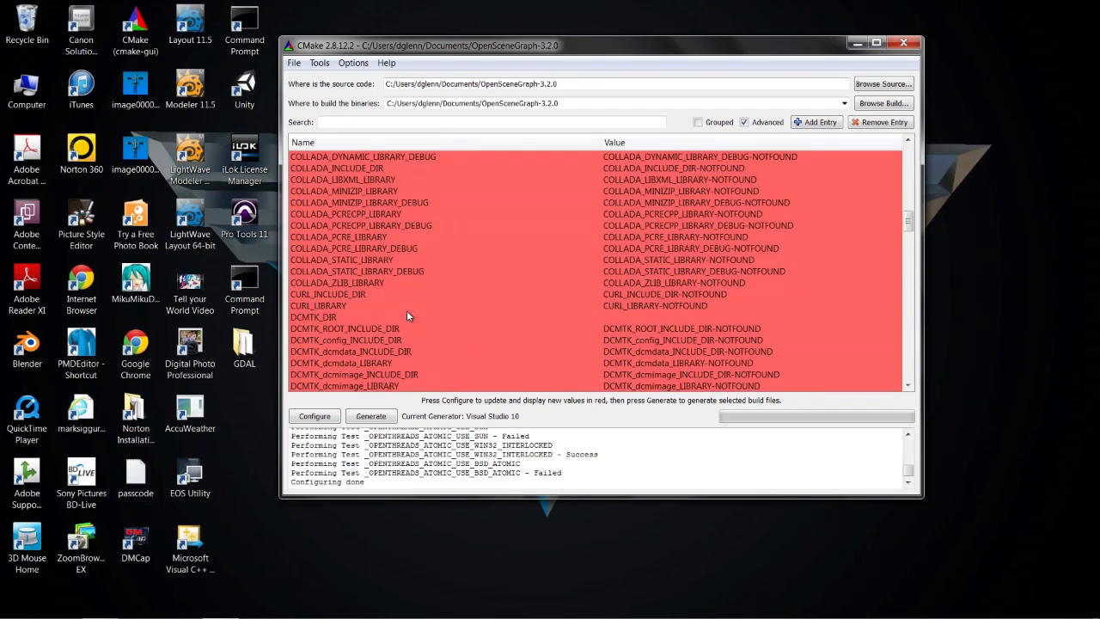
{"action": "scroll", "coordinate": [407, 317], "scroll_direction": "up", "scroll_amount": 7}
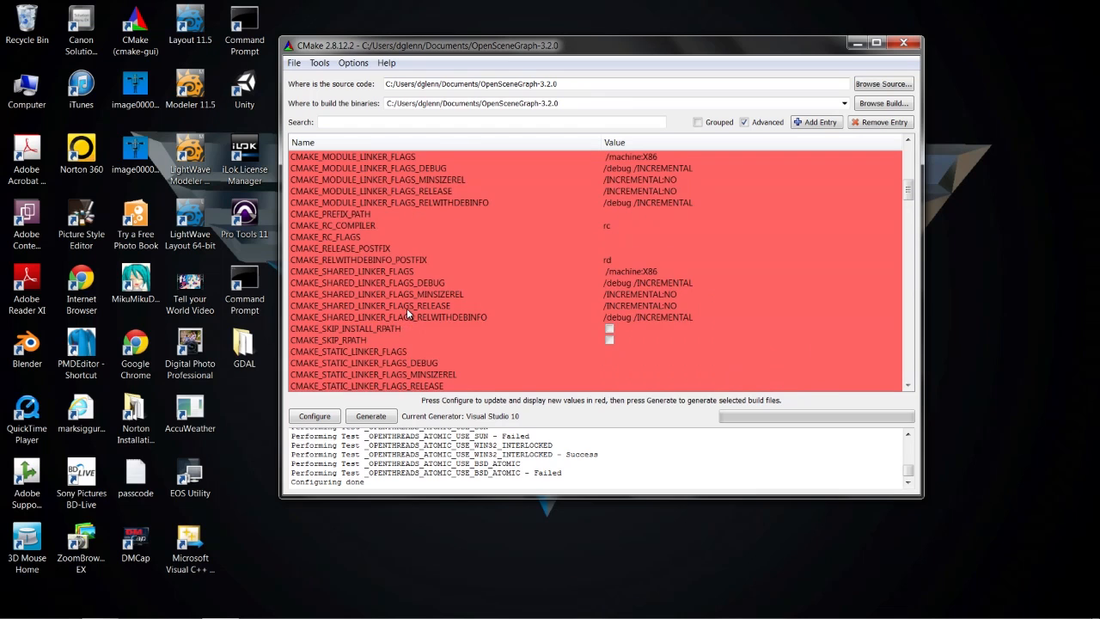
{"action": "scroll", "coordinate": [408, 312], "scroll_direction": "up", "scroll_amount": 5}
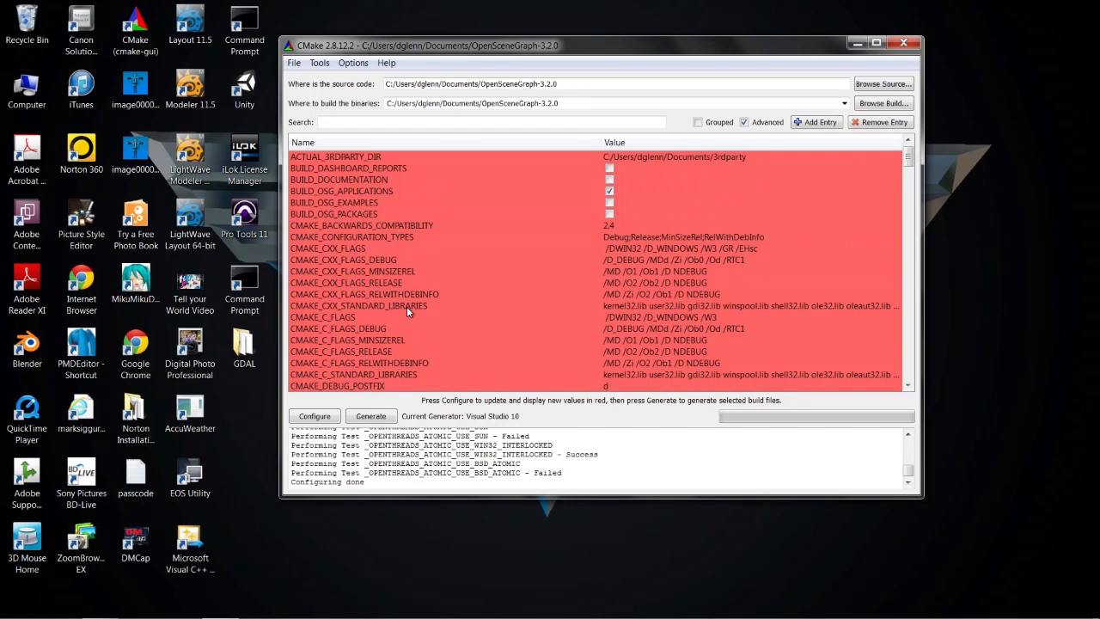
Configure the project again with the new library paths and check the whole list for newly added entries.
{"action": "left_click", "coordinate": [314, 420]}
{"action": "left_click", "coordinate": [315, 417]}
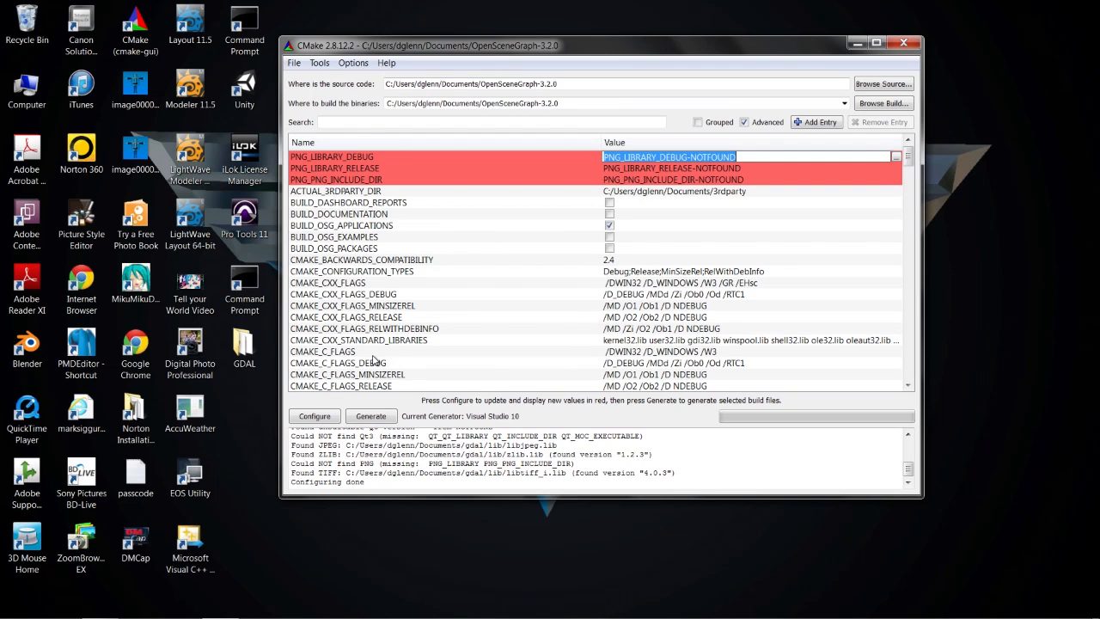
{"action": "scroll", "coordinate": [516, 292], "scroll_direction": "down", "scroll_amount": 1}
{"action": "scroll", "coordinate": [498, 300], "scroll_direction": "up", "scroll_amount": 1}
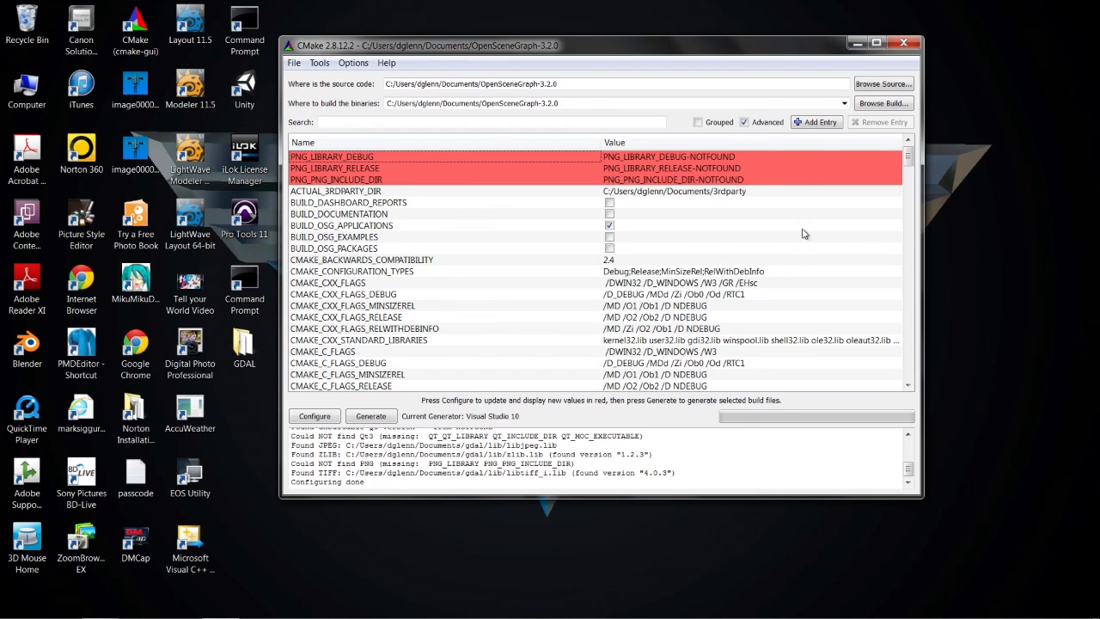
{"action": "left_click_drag", "start_coordinate": [908, 160], "coordinate": [885, 379]}
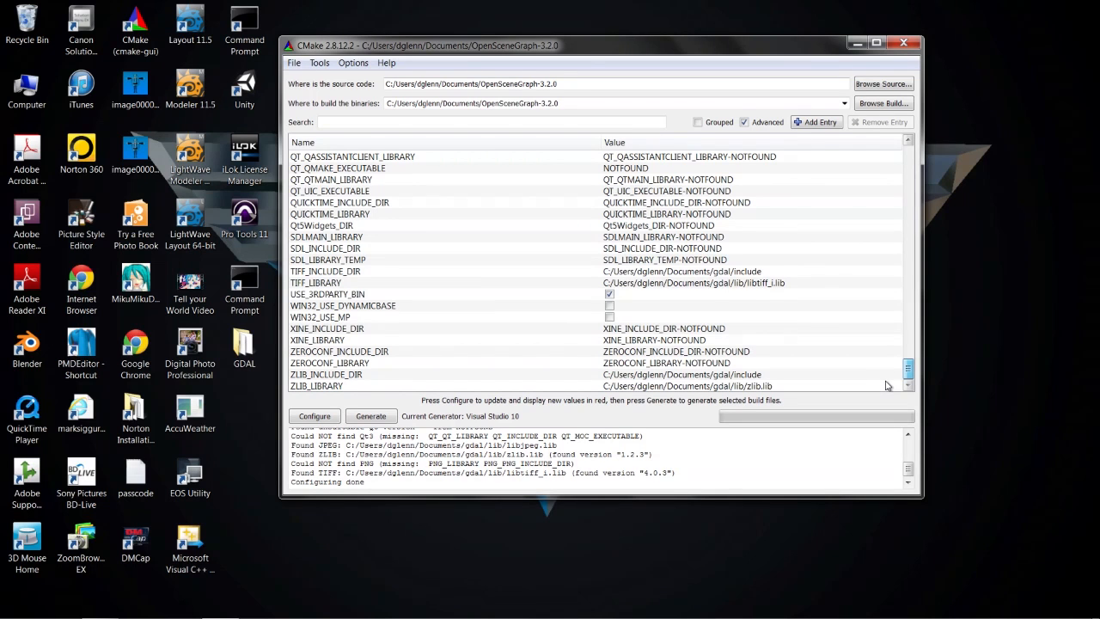
{"action": "left_click_drag", "start_coordinate": [889, 380], "coordinate": [864, 151]}
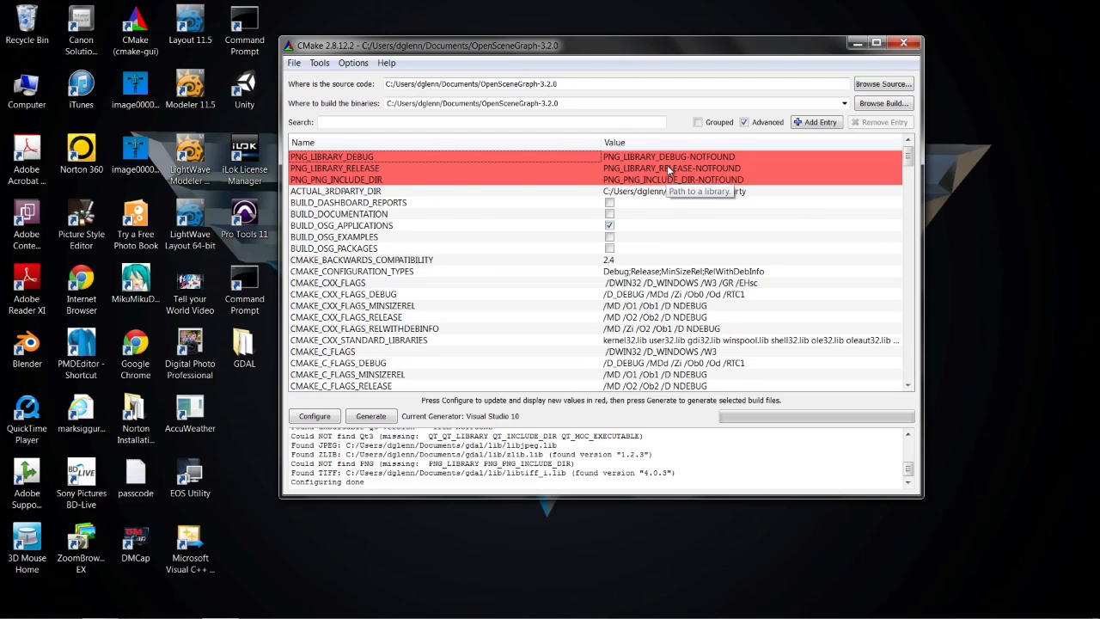
Choose libpng from the gdal lib folder as the PNG_LIBRARY_RELEASE file.
{"action": "left_click", "coordinate": [691, 167]}
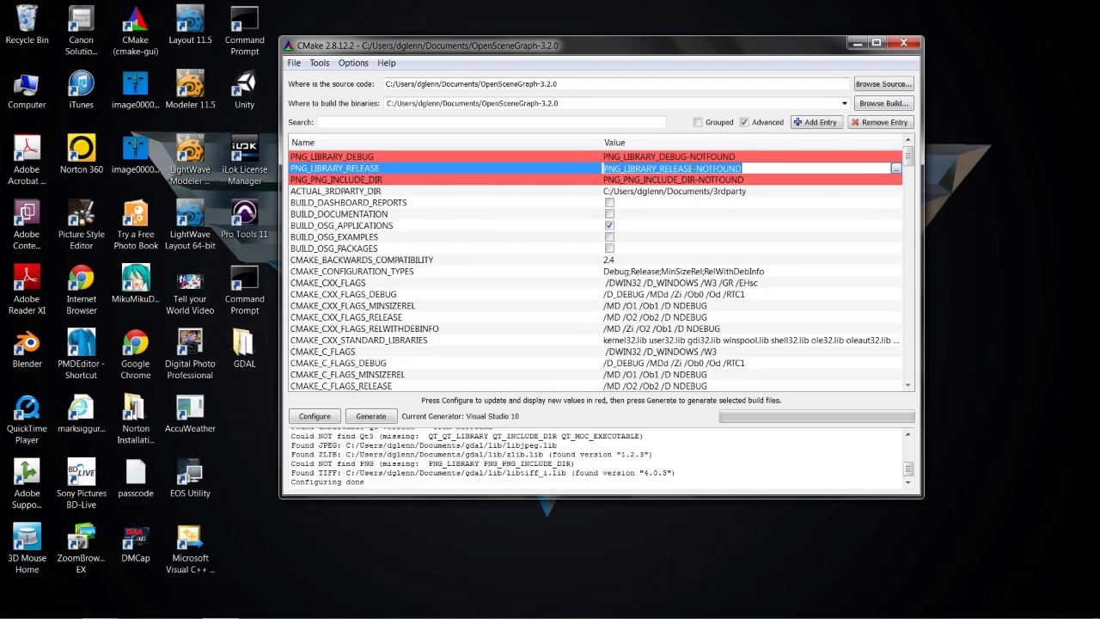
{"action": "left_click", "coordinate": [696, 180]}
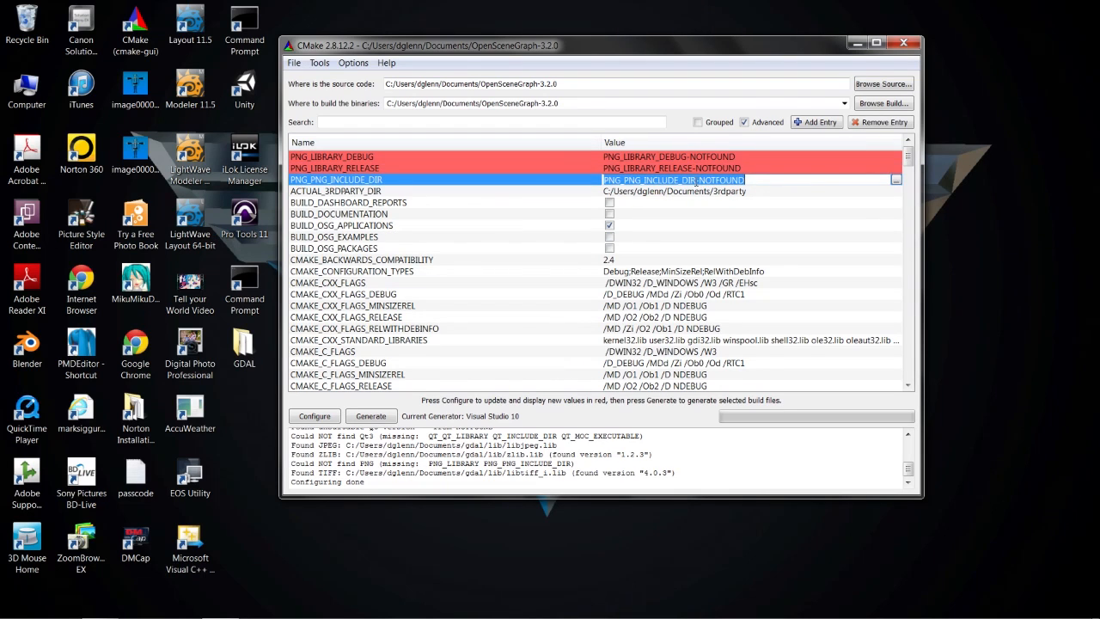
{"action": "left_click", "coordinate": [707, 169]}
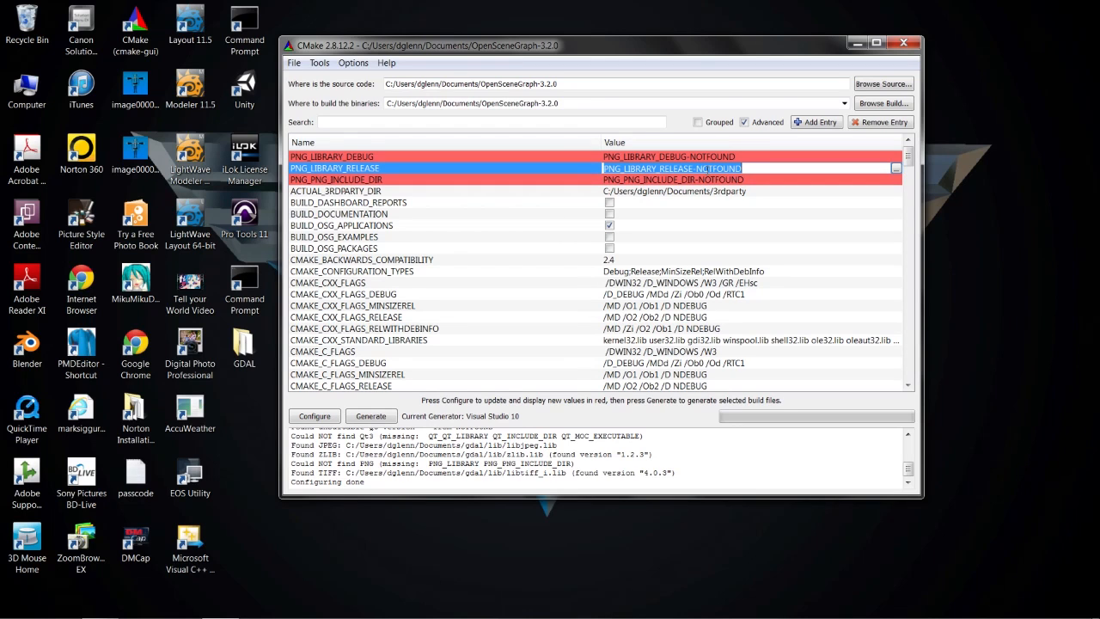
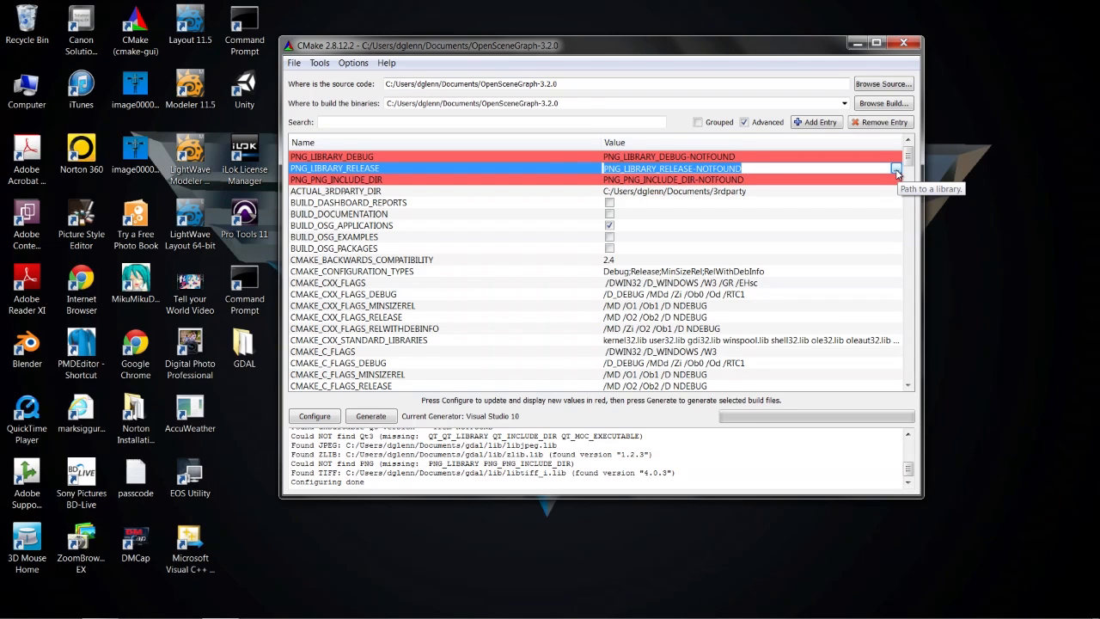
{"action": "left_click", "coordinate": [896, 170]}
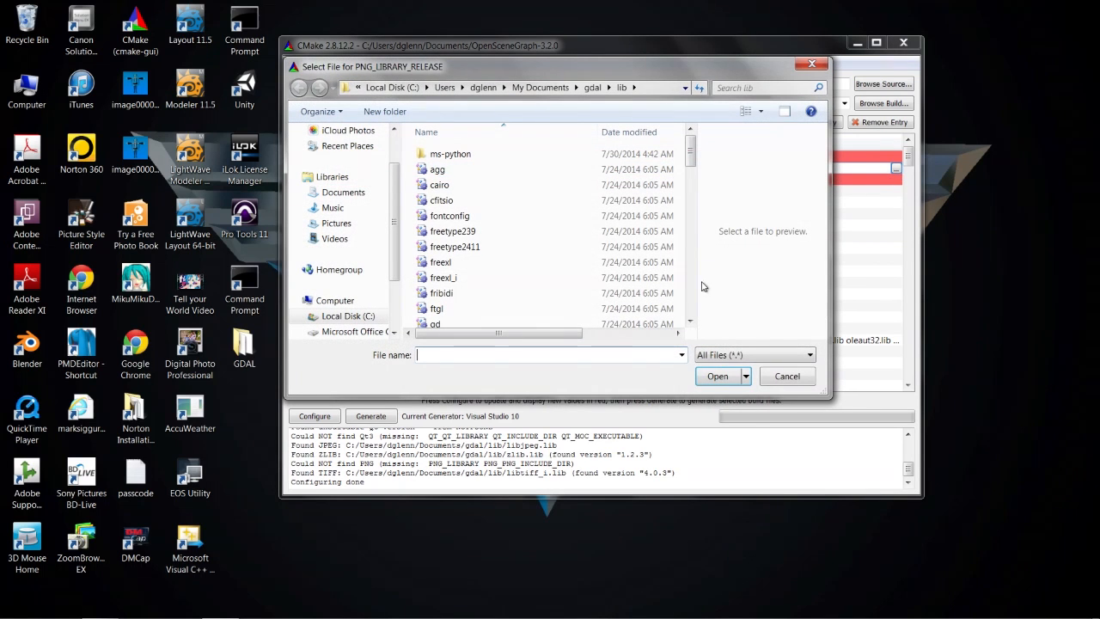
{"action": "left_click_drag", "start_coordinate": [692, 159], "coordinate": [694, 232]}
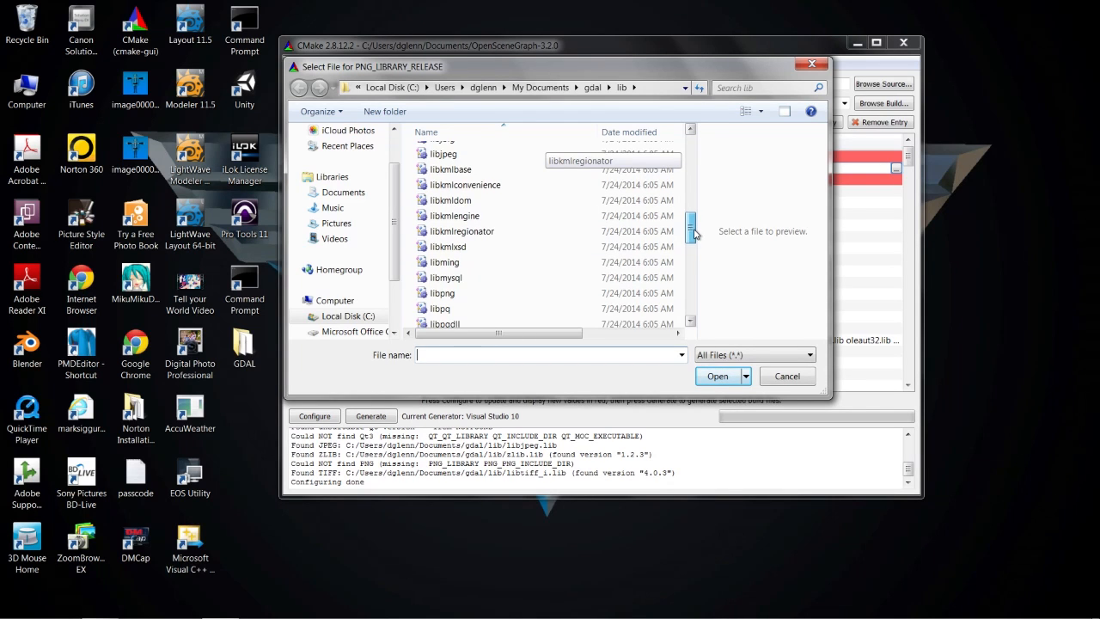
{"action": "left_click", "coordinate": [446, 297]}
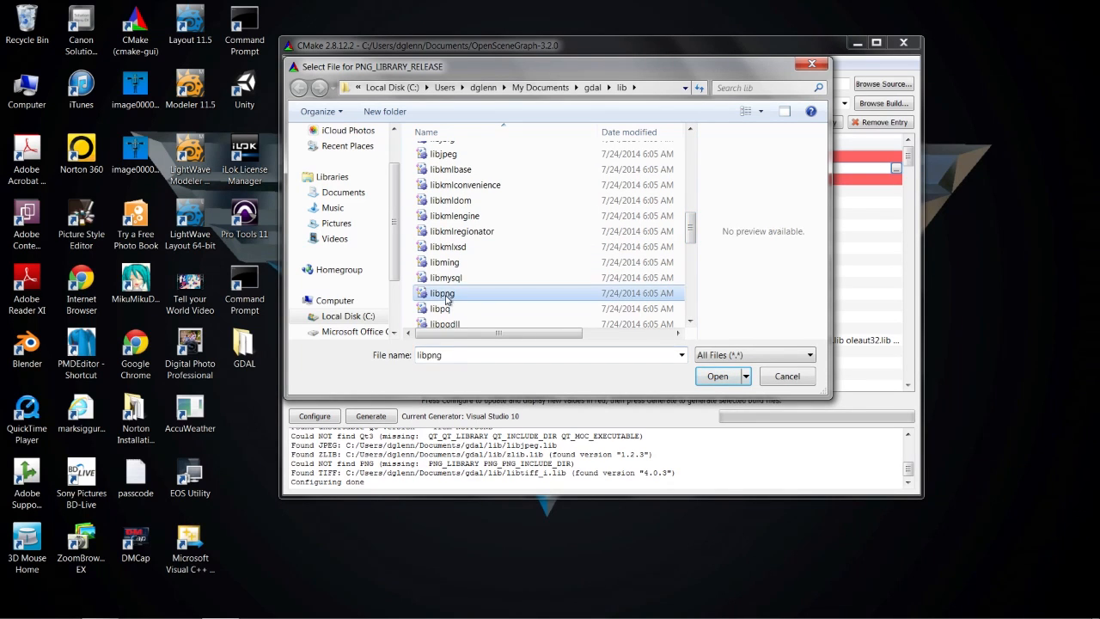
{"action": "left_click", "coordinate": [719, 382]}
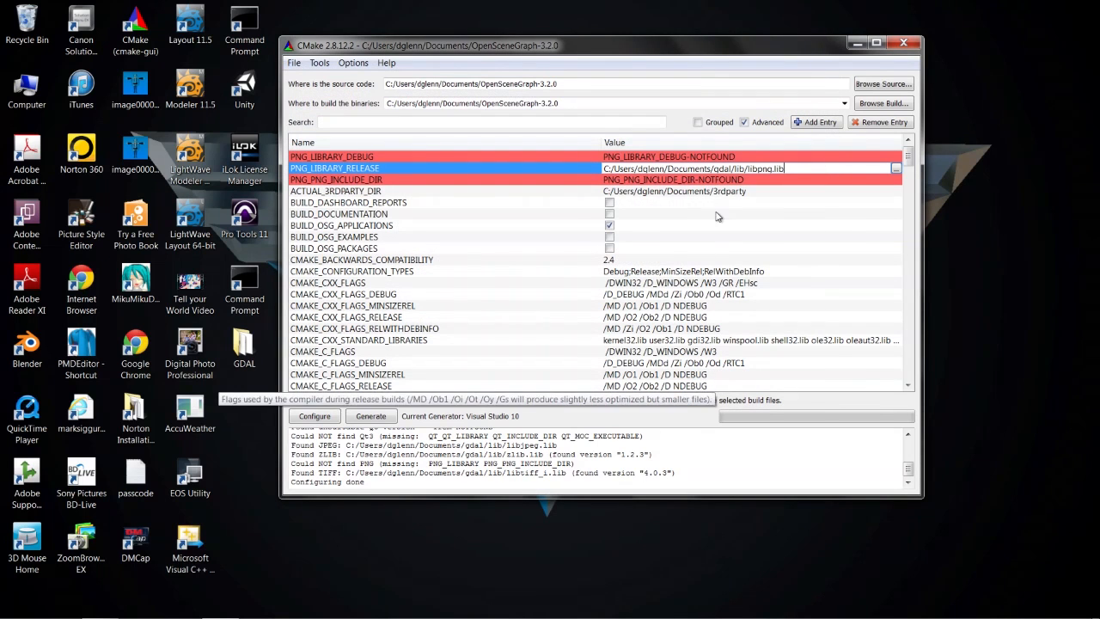
Set PNG_PNG_INCLUDE_DIR to the include subfolder of the gdal folder in My Documents.
{"action": "left_click", "coordinate": [894, 182]}
{"action": "left_click", "coordinate": [895, 180]}
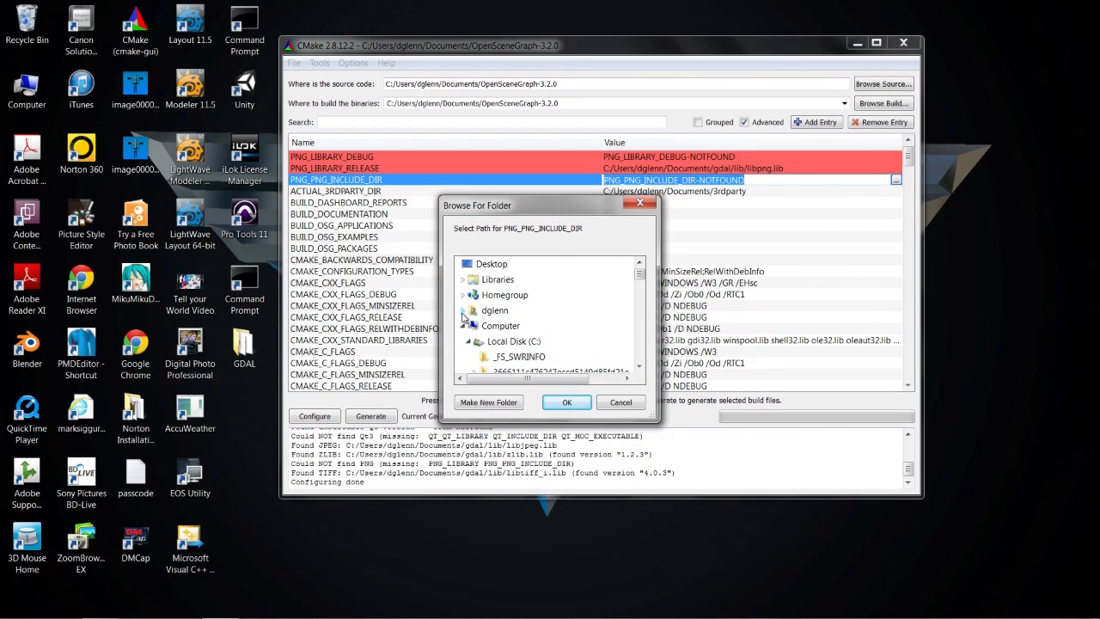
{"action": "left_click", "coordinate": [463, 310]}
{"action": "scroll", "coordinate": [533, 336], "scroll_direction": "down", "scroll_amount": 2}
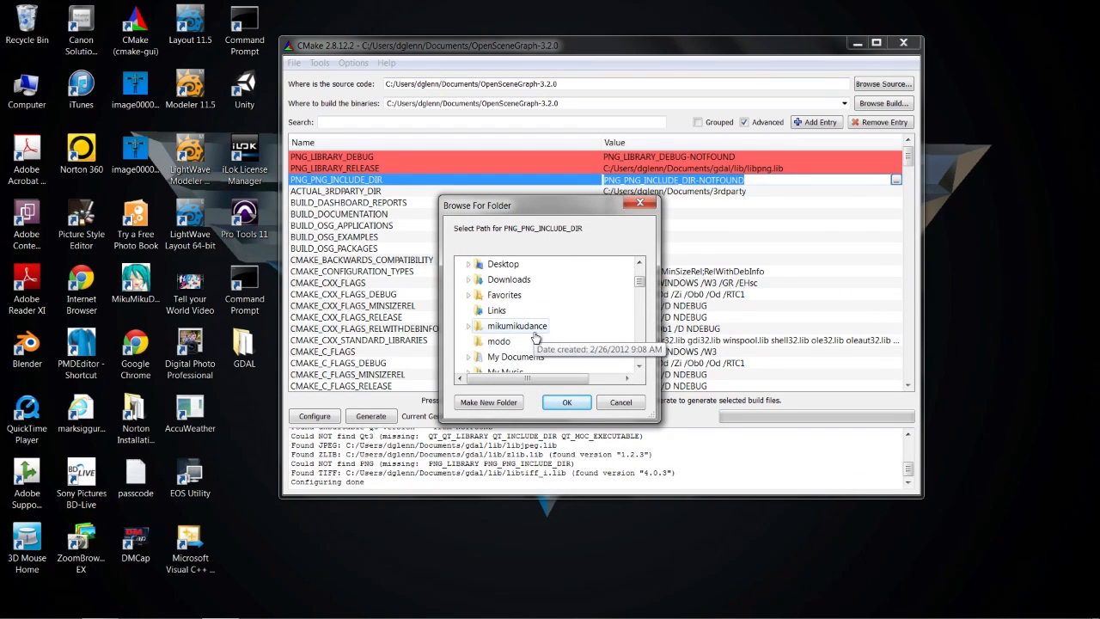
{"action": "scroll", "coordinate": [520, 332], "scroll_direction": "down", "scroll_amount": 1}
{"action": "scroll", "coordinate": [520, 332], "scroll_direction": "down", "scroll_amount": 1}
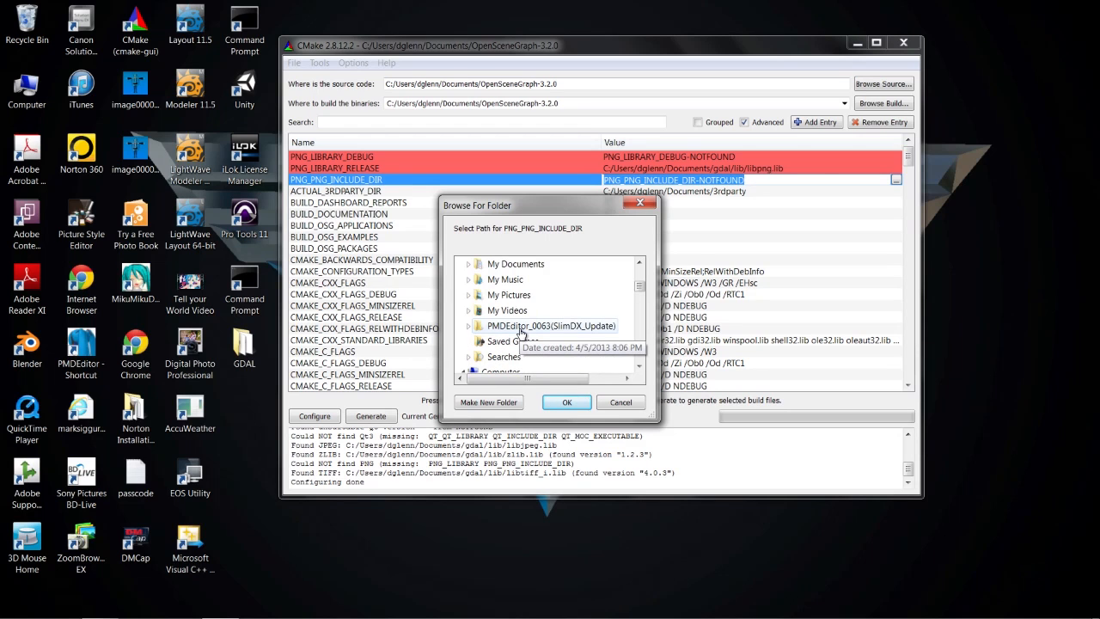
{"action": "left_click", "coordinate": [469, 265]}
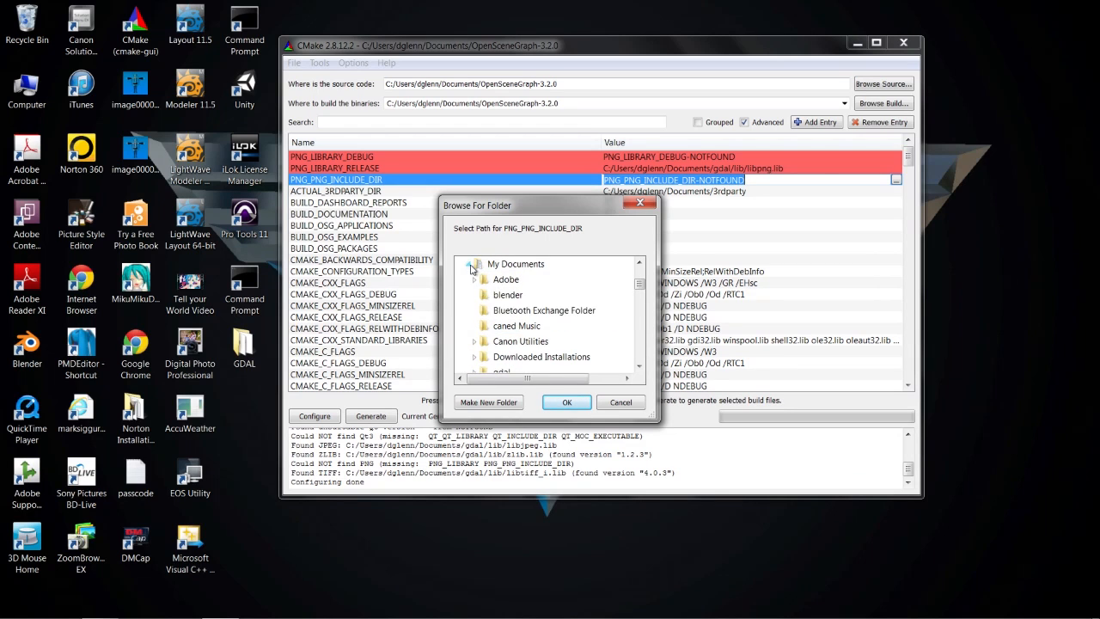
{"action": "scroll", "coordinate": [516, 339], "scroll_direction": "down", "scroll_amount": 1}
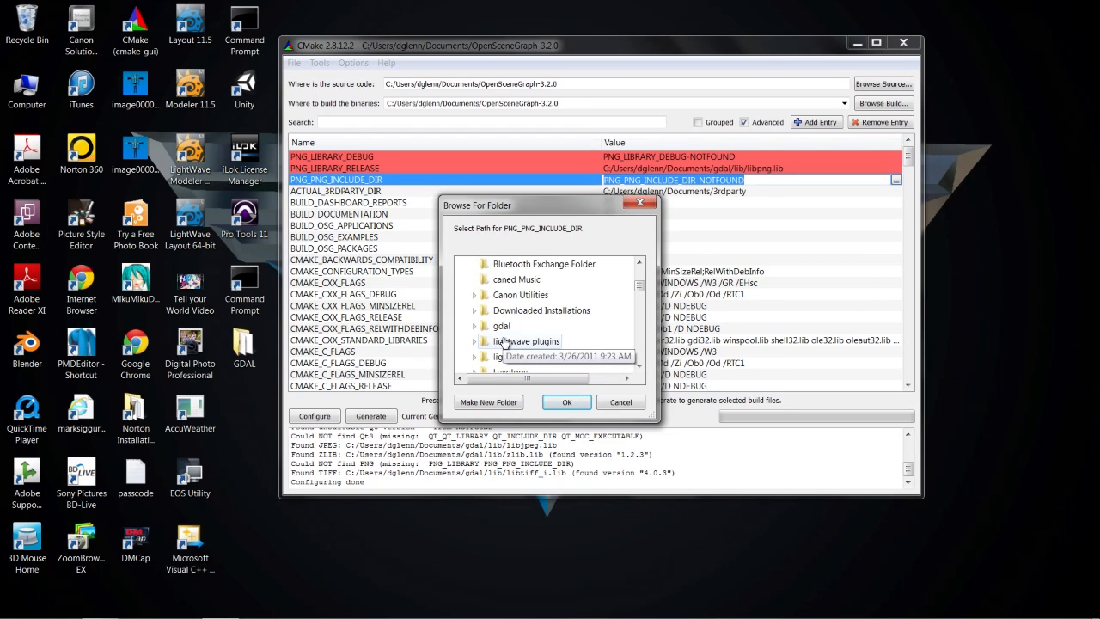
{"action": "left_click", "coordinate": [475, 326]}
{"action": "left_click", "coordinate": [516, 355]}
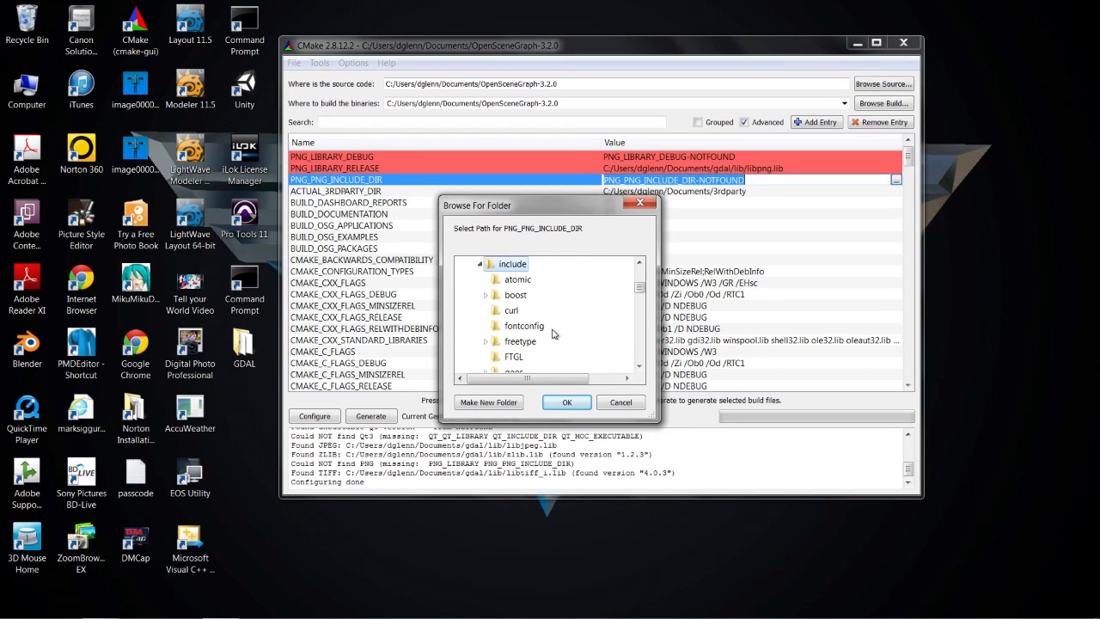
{"action": "scroll", "coordinate": [549, 333], "scroll_direction": "down", "scroll_amount": 1}
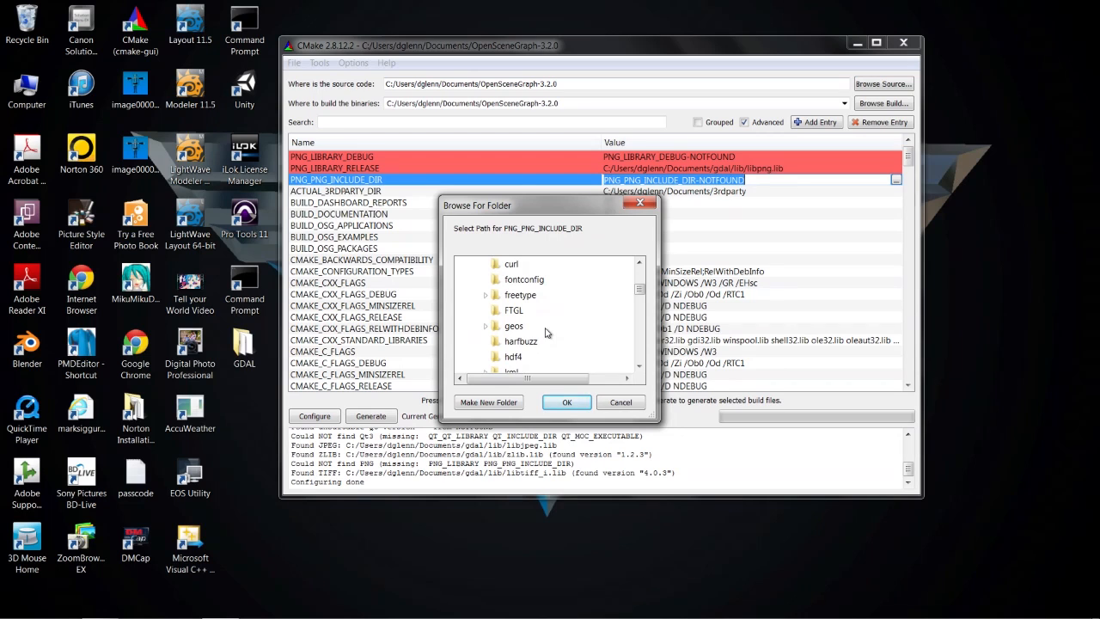
{"action": "scroll", "coordinate": [555, 328], "scroll_direction": "down", "scroll_amount": 2}
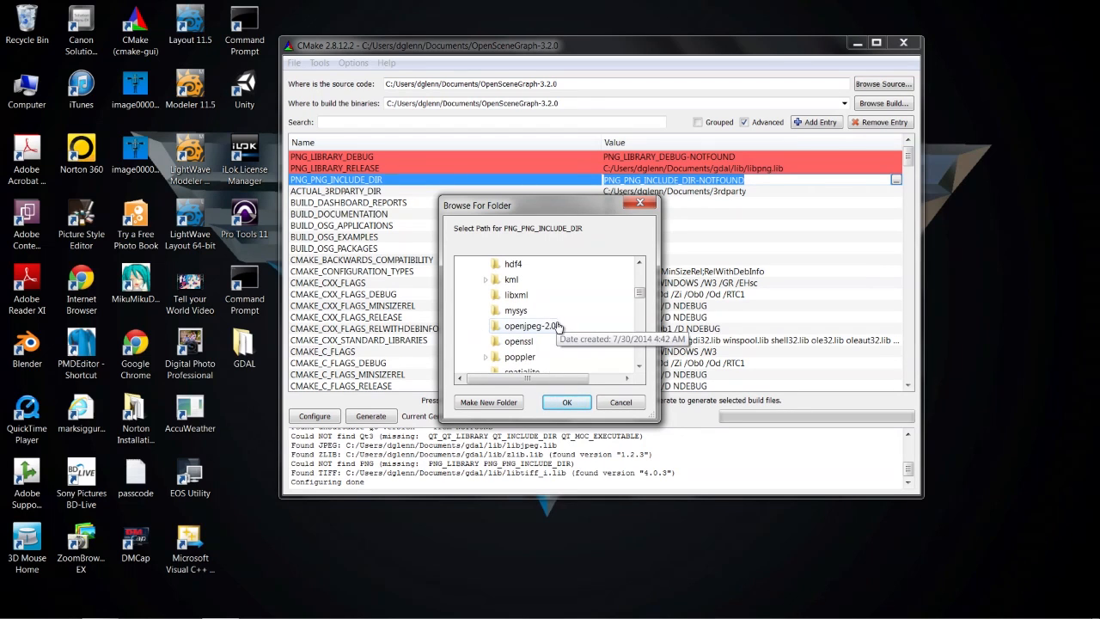
{"action": "scroll", "coordinate": [562, 327], "scroll_direction": "down", "scroll_amount": 1}
{"action": "scroll", "coordinate": [573, 328], "scroll_direction": "up", "scroll_amount": 3}
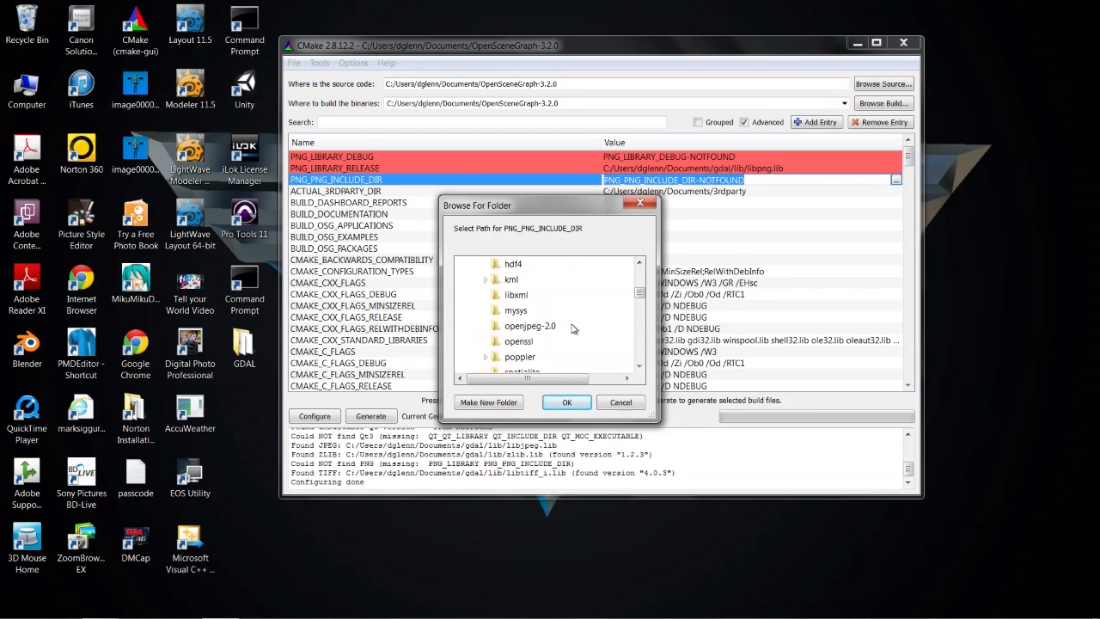
{"action": "scroll", "coordinate": [574, 329], "scroll_direction": "up", "scroll_amount": 1}
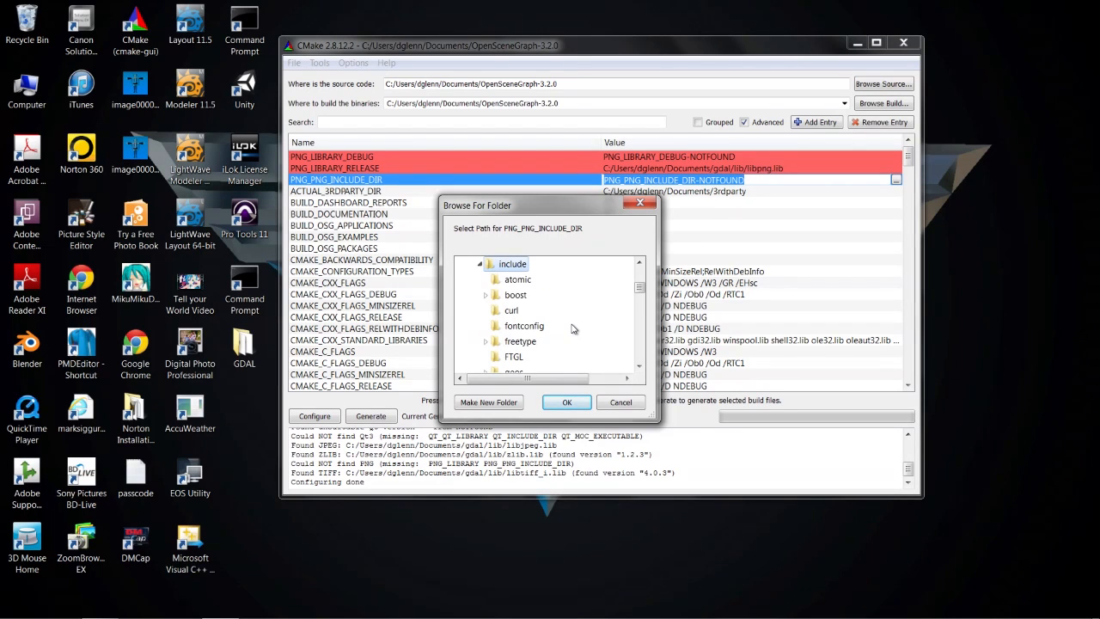
{"action": "left_click", "coordinate": [510, 265]}
{"action": "left_click", "coordinate": [568, 402]}
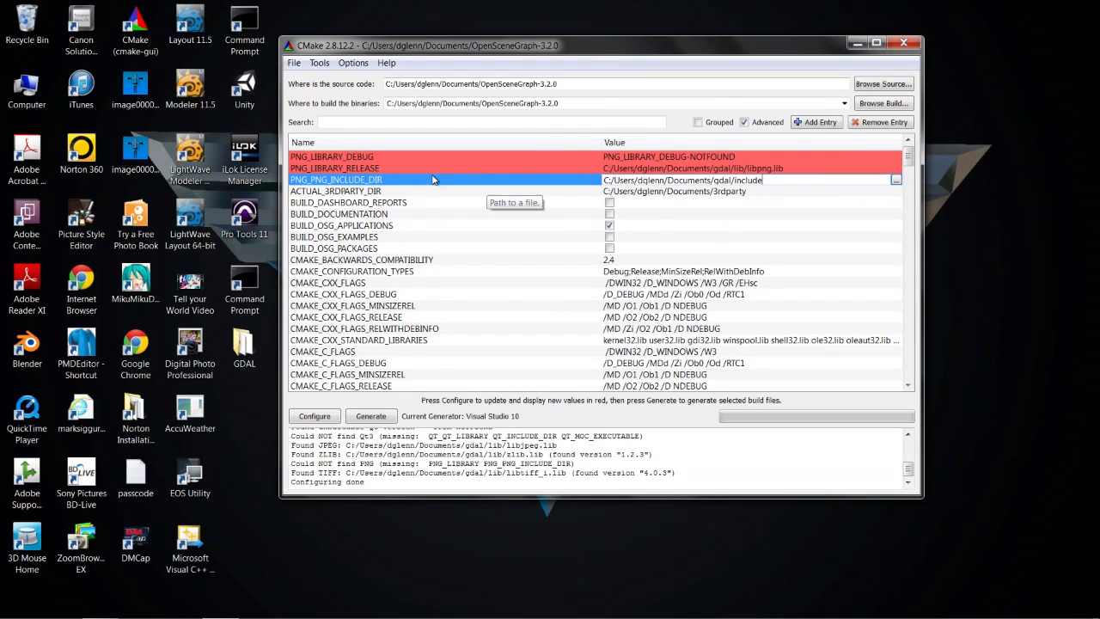
Check the PNG library and include paths, and review the remaining configuration entries down through the FFMPEG group.
{"action": "double_click", "coordinate": [670, 169]}
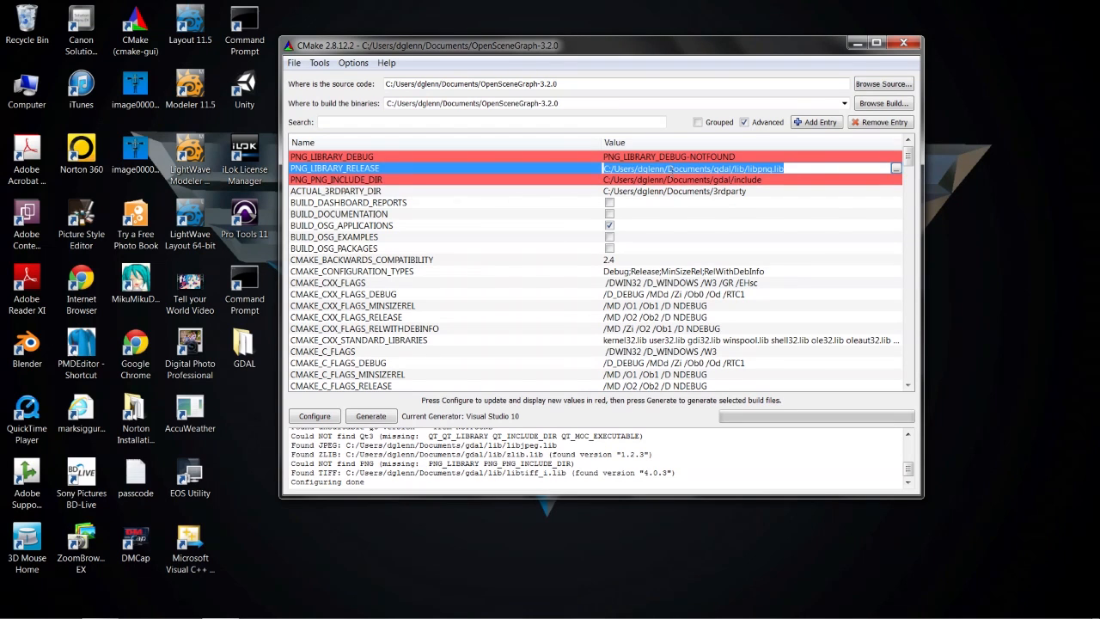
{"action": "double_click", "coordinate": [672, 181]}
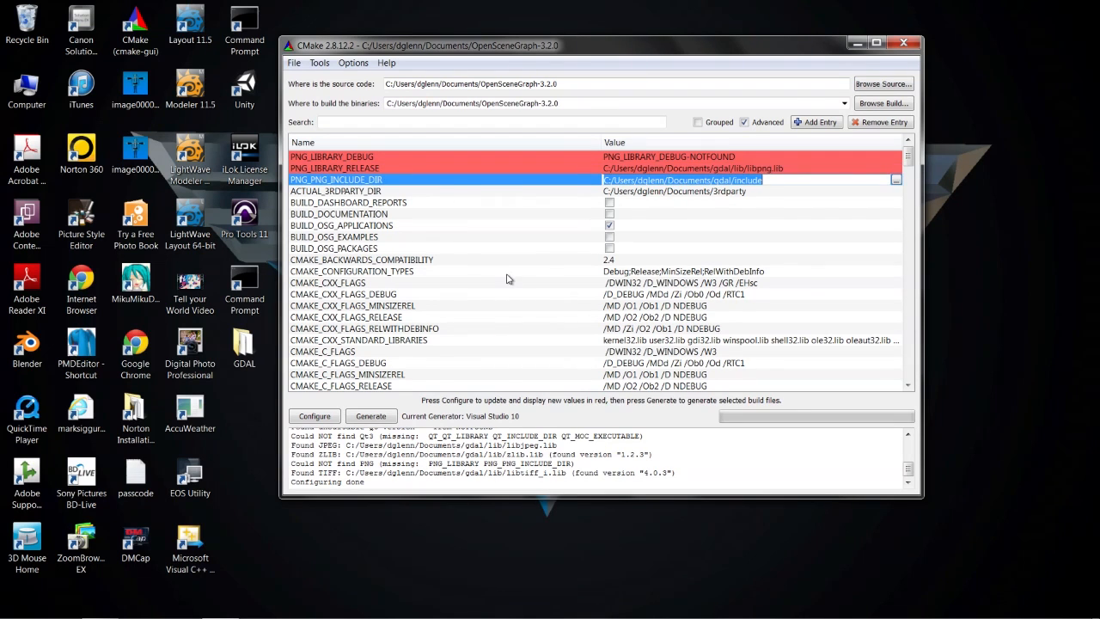
{"action": "scroll", "coordinate": [505, 279], "scroll_direction": "down", "scroll_amount": 4}
{"action": "scroll", "coordinate": [502, 277], "scroll_direction": "down", "scroll_amount": 8}
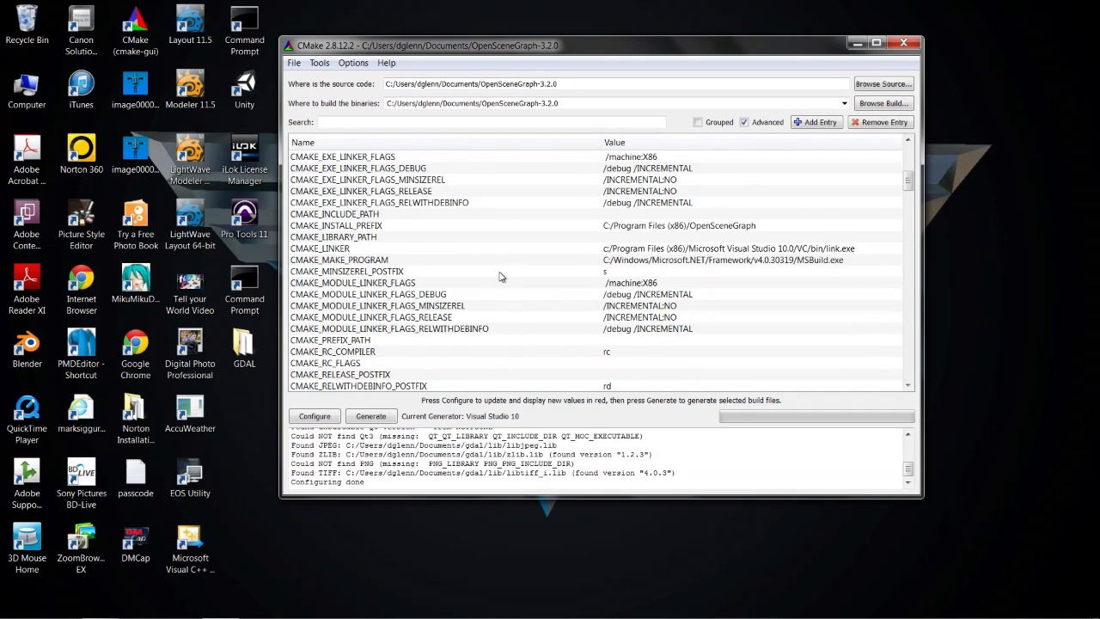
{"action": "scroll", "coordinate": [501, 274], "scroll_direction": "down", "scroll_amount": 1}
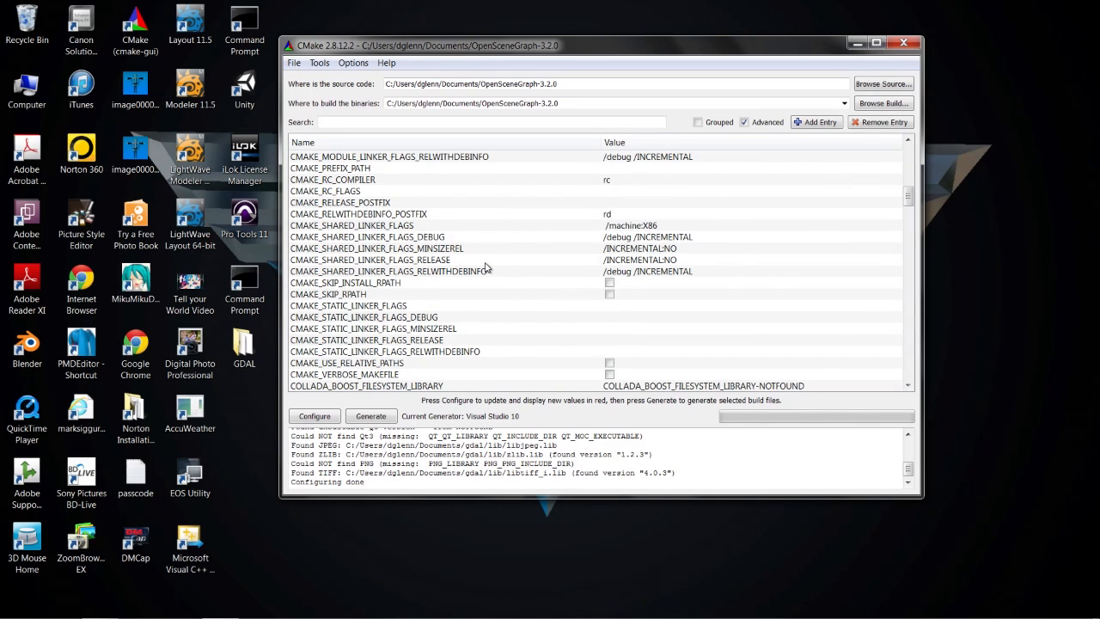
{"action": "scroll", "coordinate": [487, 269], "scroll_direction": "up", "scroll_amount": 4}
{"action": "scroll", "coordinate": [485, 268], "scroll_direction": "up", "scroll_amount": 6}
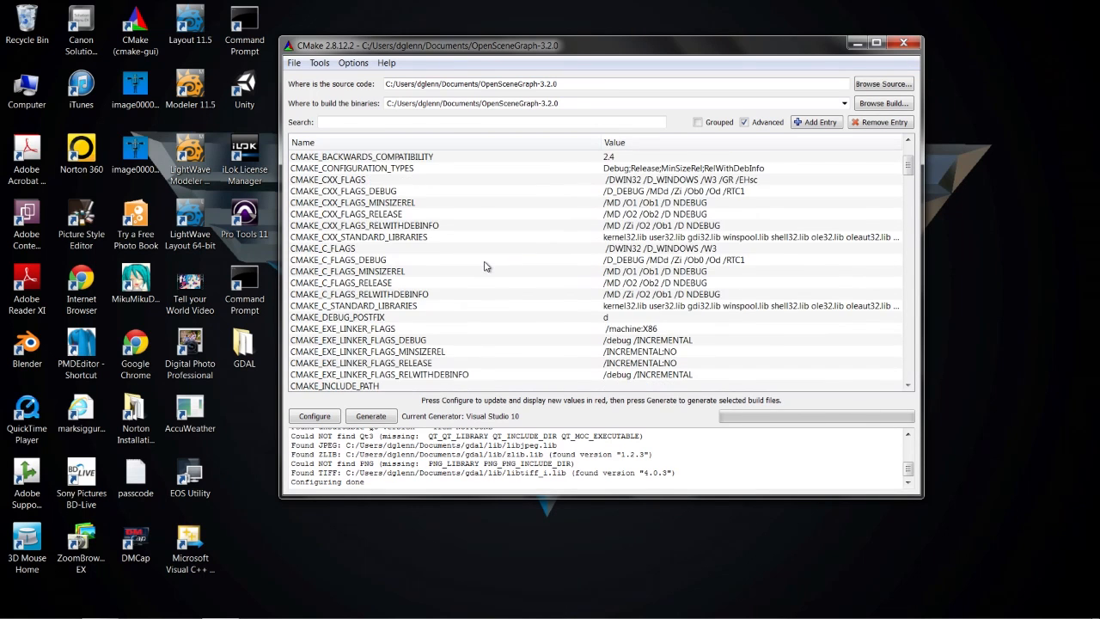
{"action": "scroll", "coordinate": [485, 267], "scroll_direction": "down", "scroll_amount": 15}
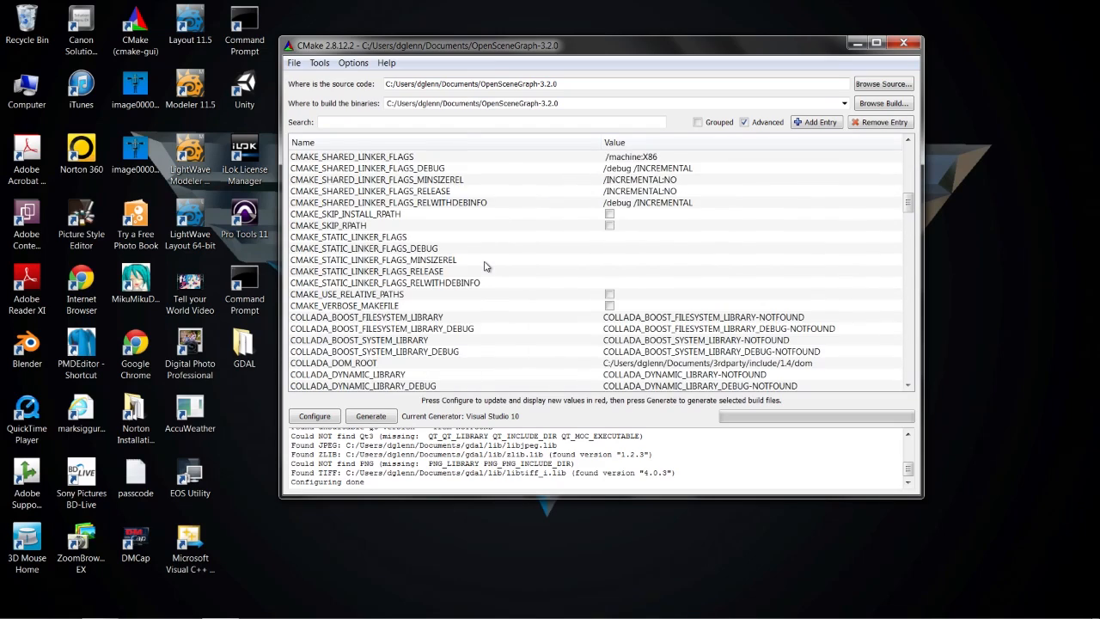
{"action": "scroll", "coordinate": [484, 267], "scroll_direction": "down", "scroll_amount": 9}
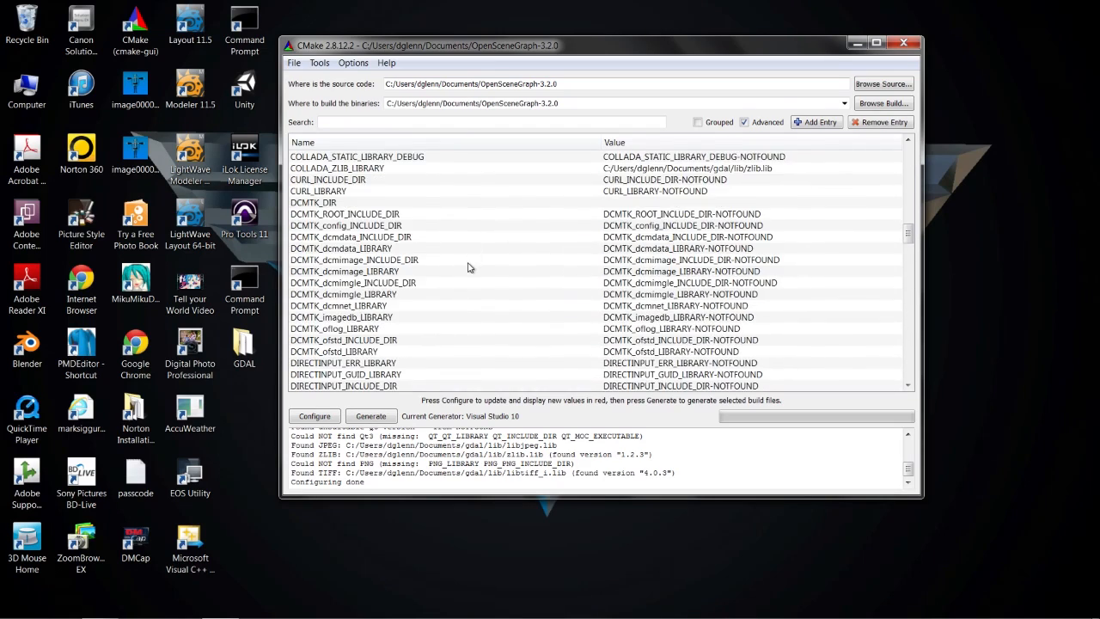
{"action": "scroll", "coordinate": [468, 269], "scroll_direction": "down", "scroll_amount": 6}
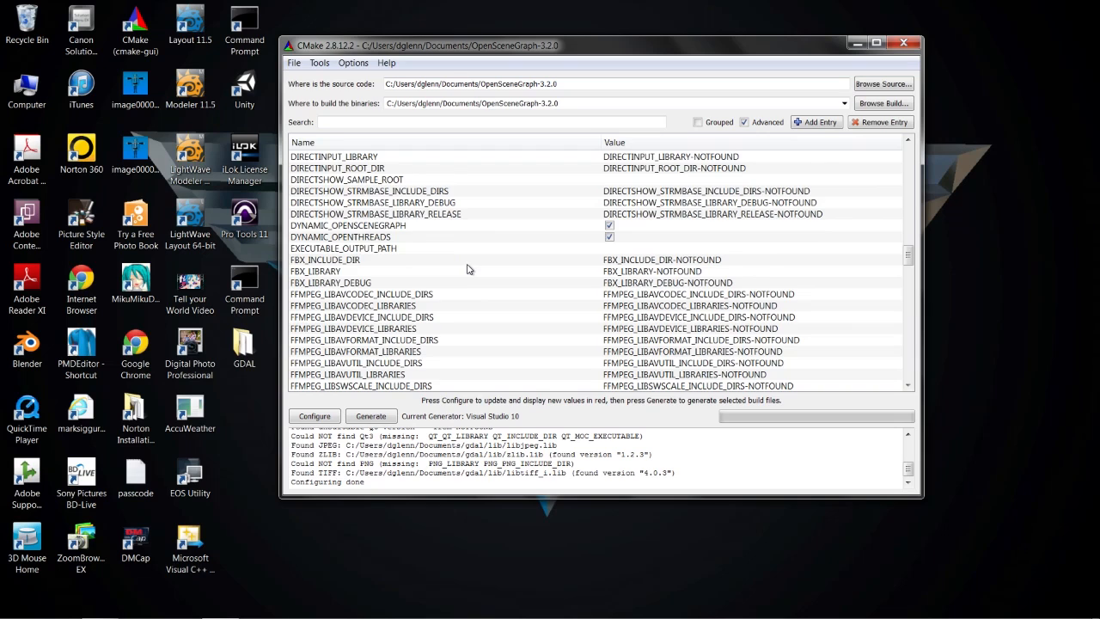
Set FREETYPE_LIBRARY to the freetype239 library file in the gdal lib folder.
{"action": "scroll", "coordinate": [468, 269], "scroll_direction": "down", "scroll_amount": 4}
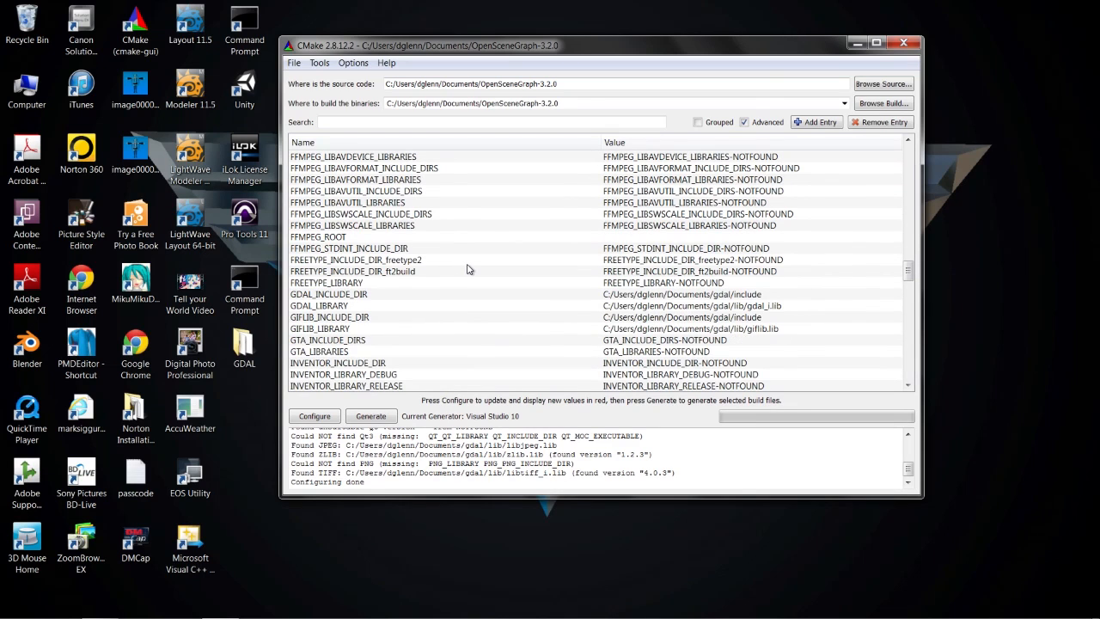
{"action": "scroll", "coordinate": [468, 269], "scroll_direction": "down", "scroll_amount": 4}
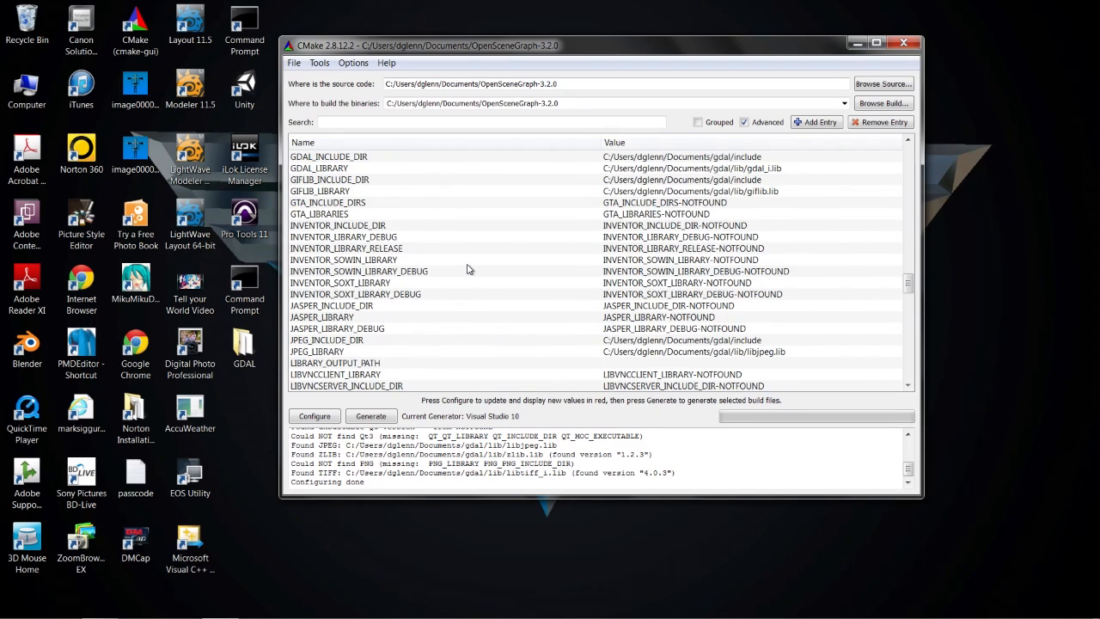
{"action": "scroll", "coordinate": [468, 269], "scroll_direction": "up", "scroll_amount": 4}
{"action": "scroll", "coordinate": [467, 269], "scroll_direction": "up", "scroll_amount": 4}
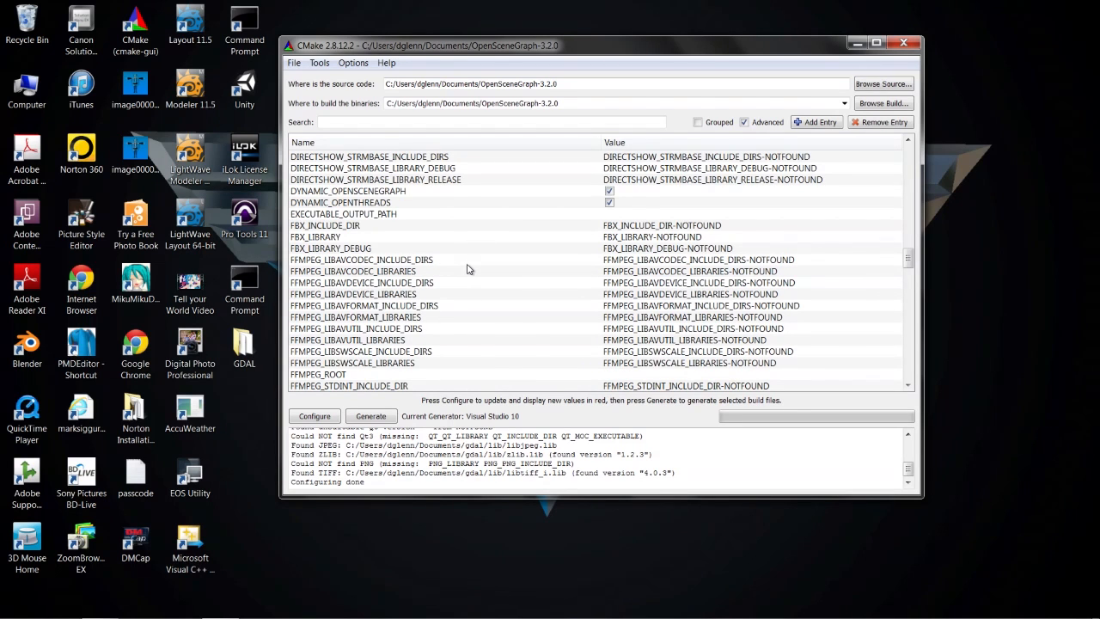
{"action": "scroll", "coordinate": [468, 269], "scroll_direction": "up", "scroll_amount": 2}
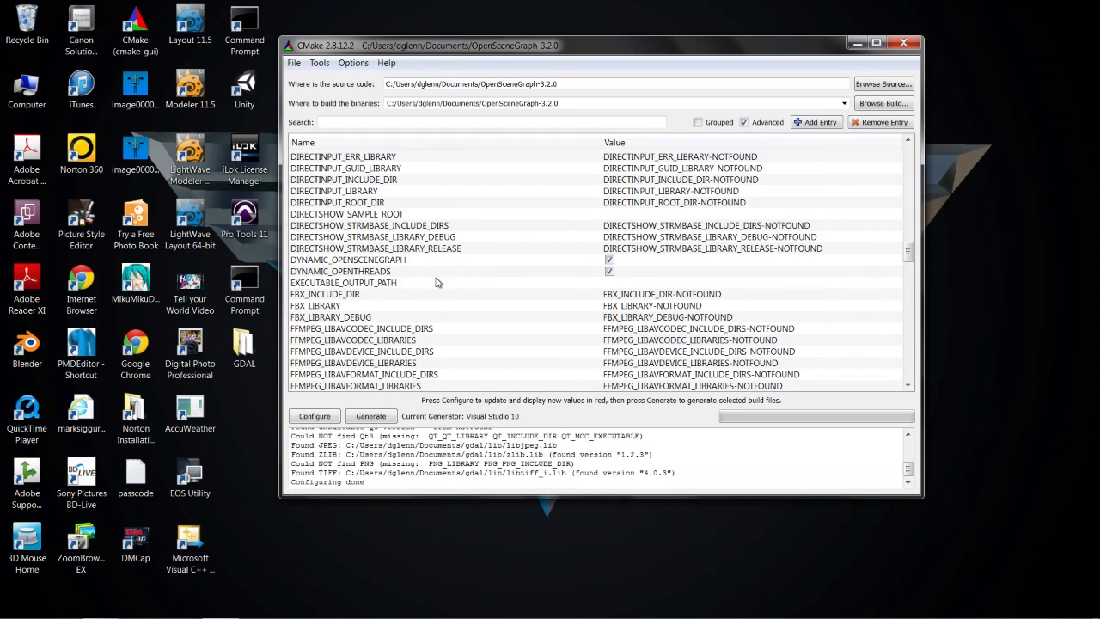
{"action": "scroll", "coordinate": [436, 284], "scroll_direction": "up", "scroll_amount": 3}
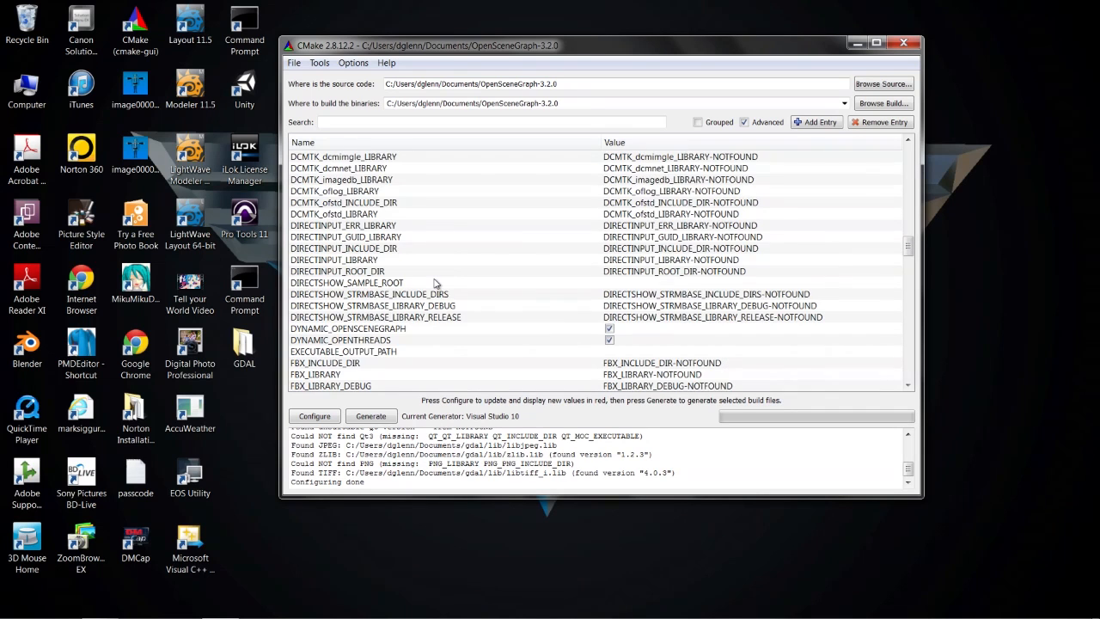
{"action": "scroll", "coordinate": [436, 283], "scroll_direction": "down", "scroll_amount": 5}
{"action": "scroll", "coordinate": [436, 284], "scroll_direction": "down", "scroll_amount": 3}
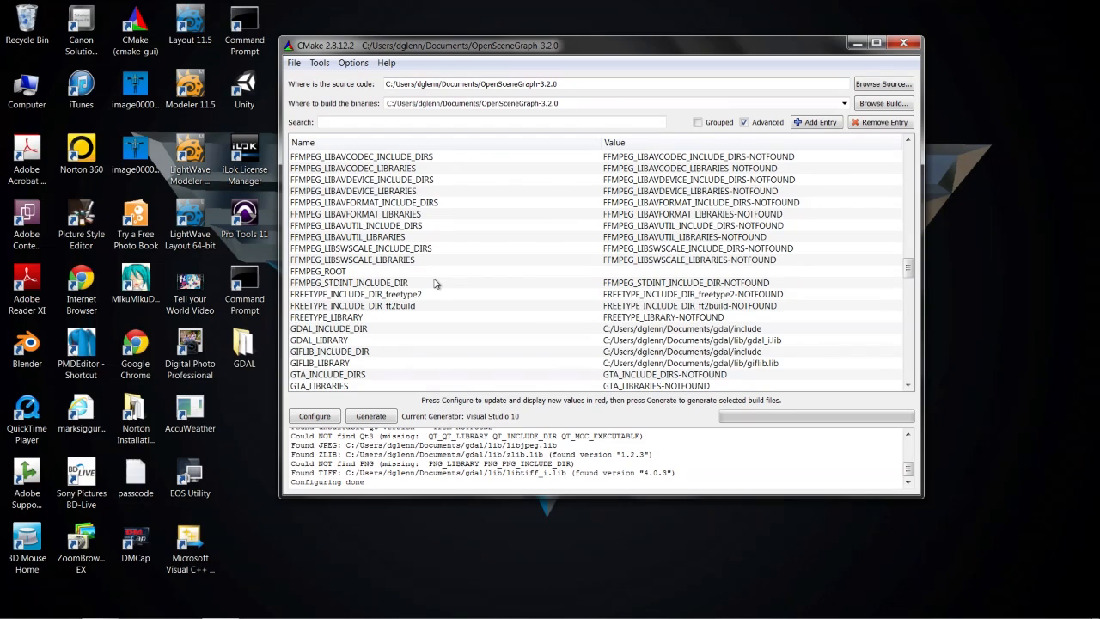
{"action": "scroll", "coordinate": [436, 284], "scroll_direction": "down", "scroll_amount": 1}
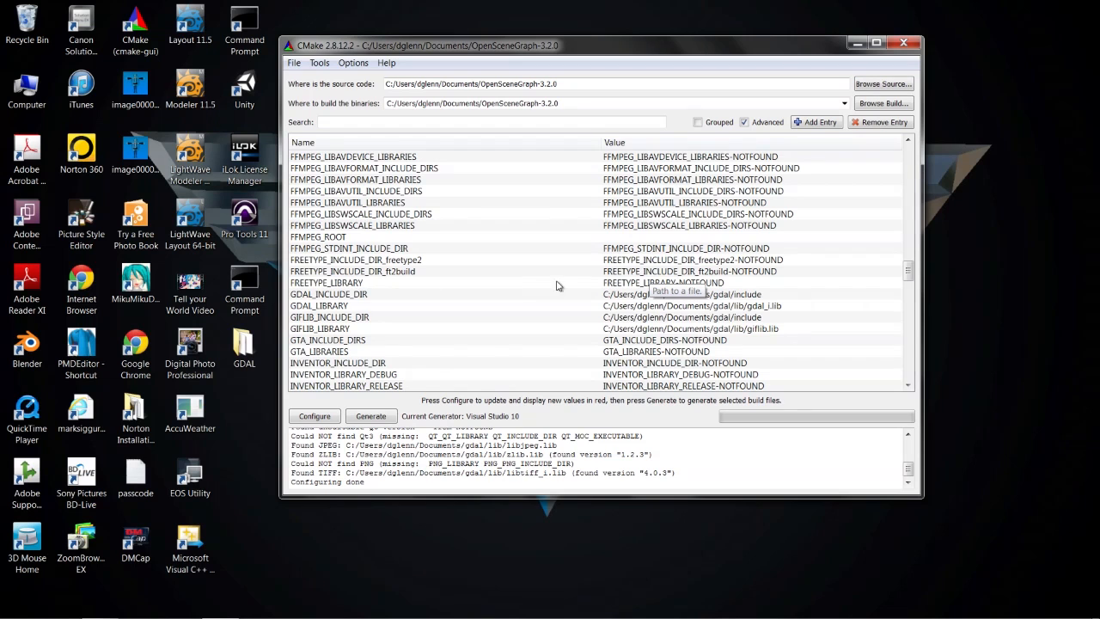
{"action": "double_click", "coordinate": [858, 283]}
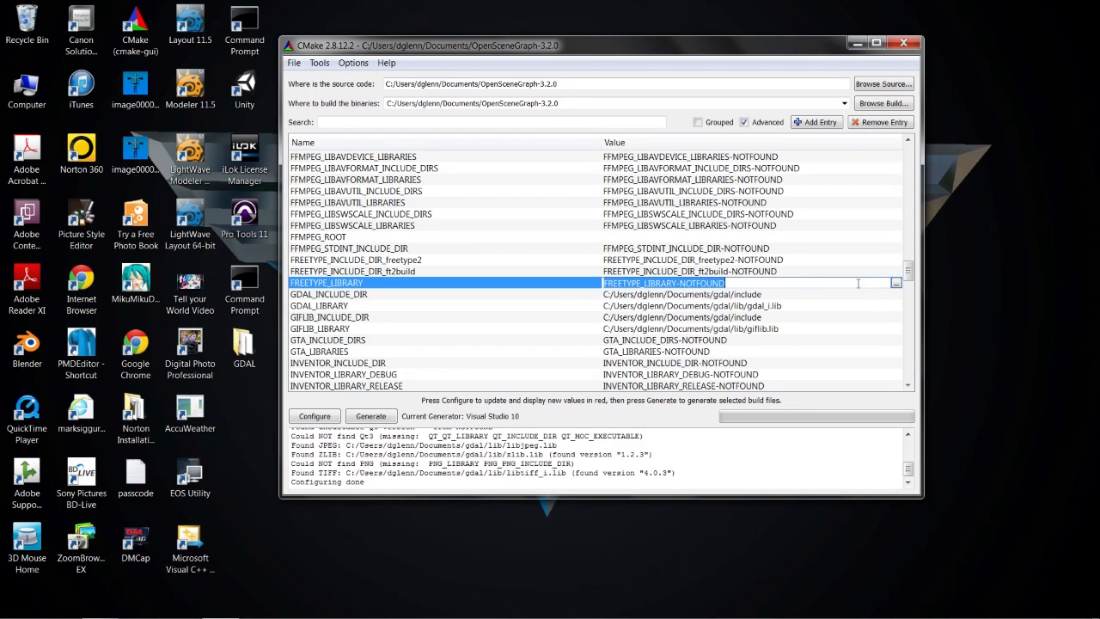
{"action": "left_click", "coordinate": [895, 283]}
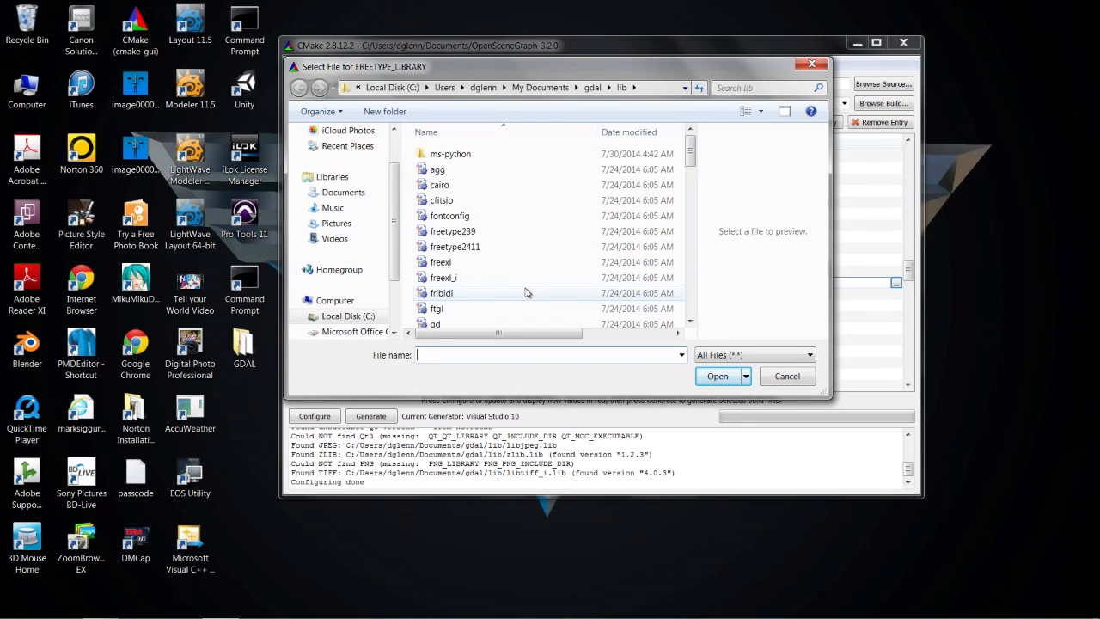
{"action": "left_click", "coordinate": [447, 236]}
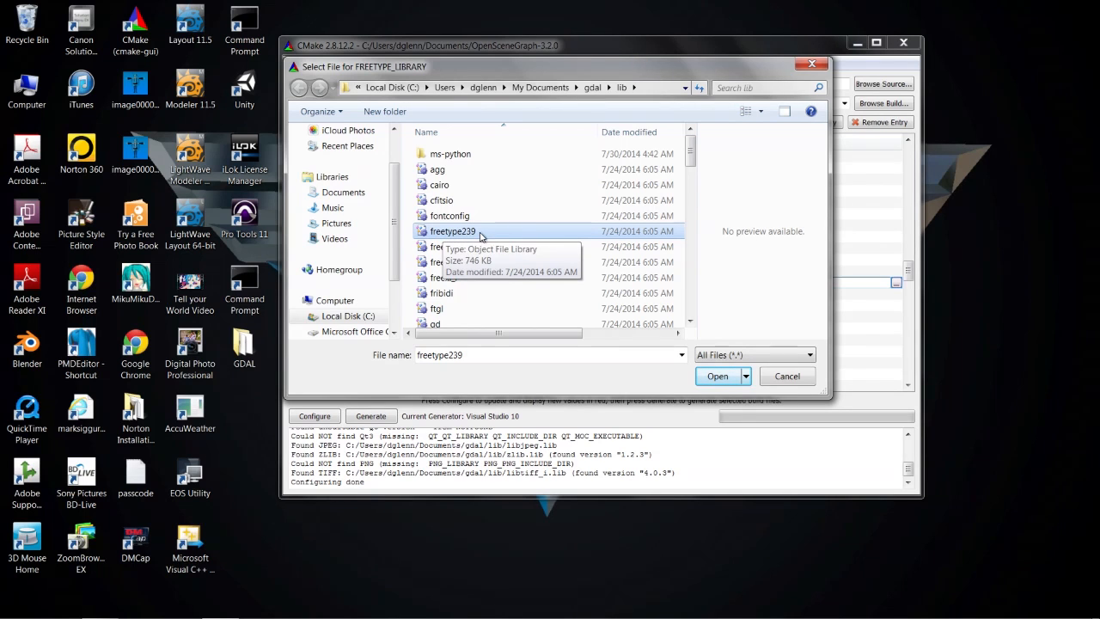
{"action": "left_click", "coordinate": [718, 378]}
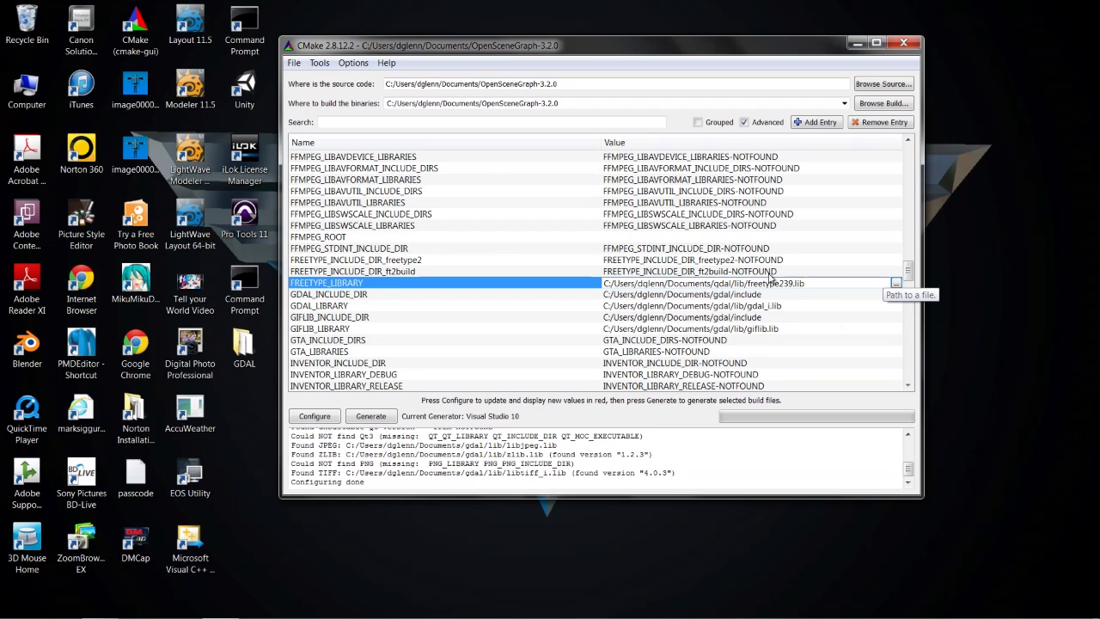
Set FREETYPE_INCLUDE_DIR_ft2build to the freetype folder inside gdal/include under My Documents.
{"action": "left_click", "coordinate": [825, 272]}
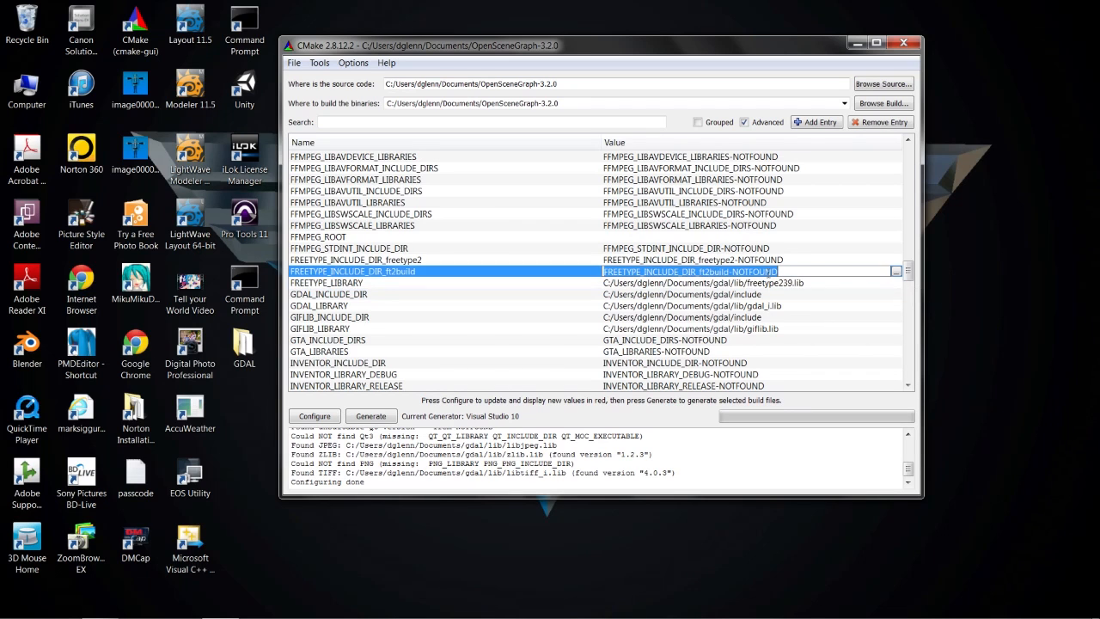
{"action": "left_click", "coordinate": [896, 272]}
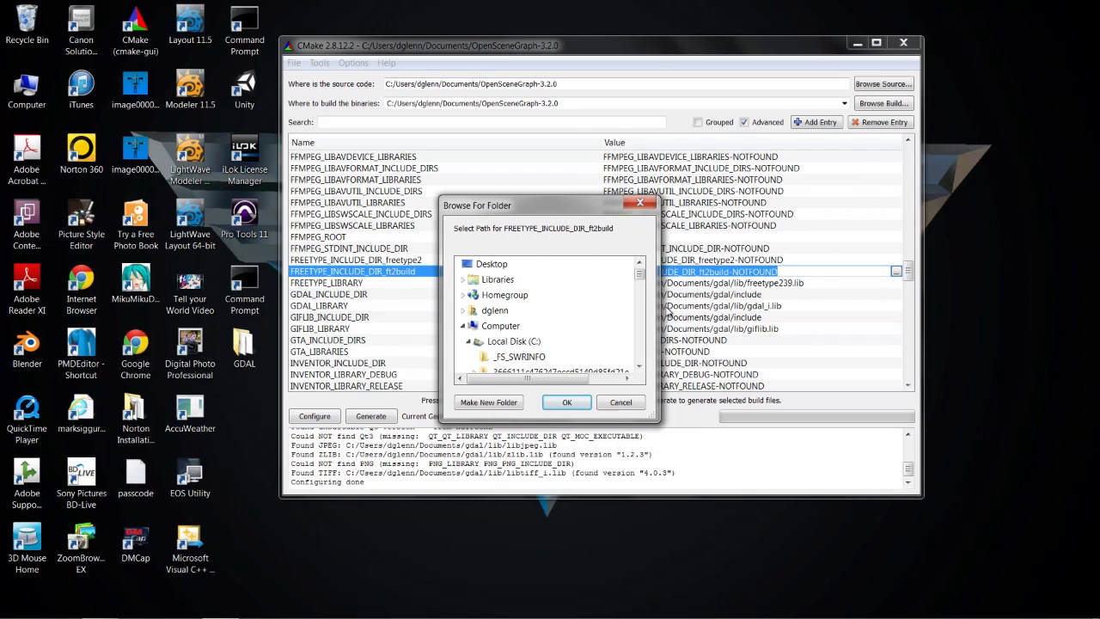
{"action": "left_click_drag", "start_coordinate": [641, 280], "coordinate": [641, 282]}
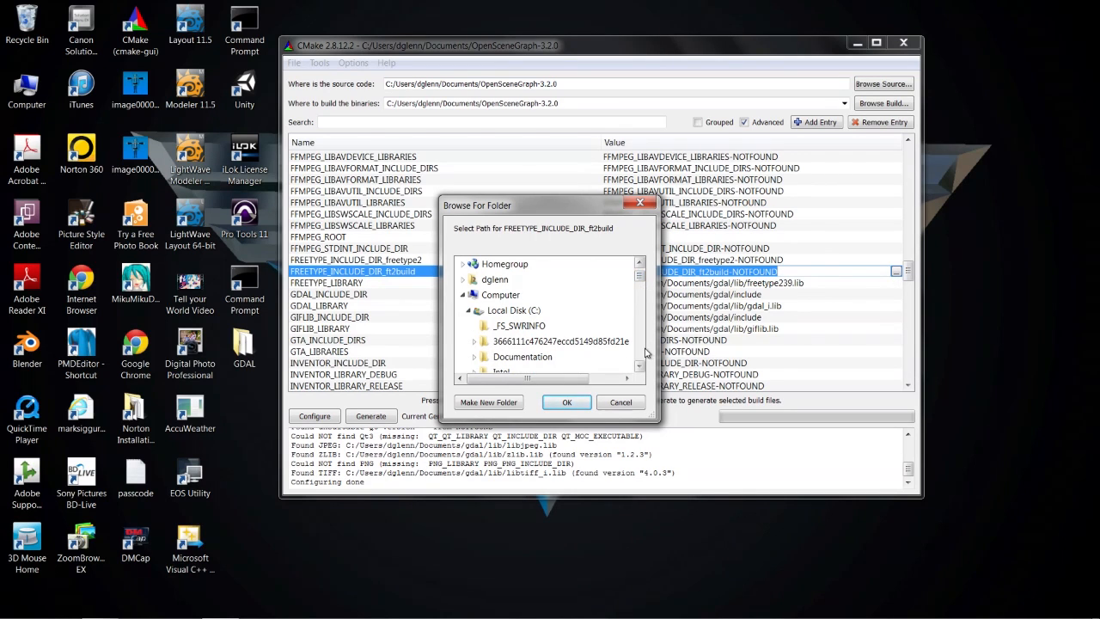
{"action": "left_click", "coordinate": [462, 281]}
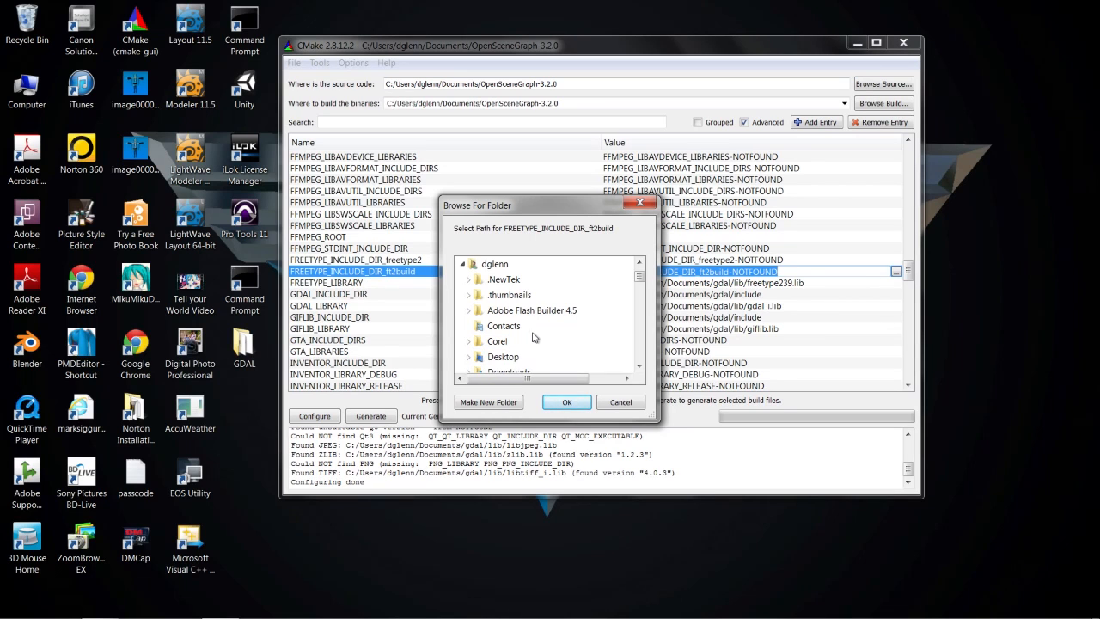
{"action": "left_click", "coordinate": [639, 366]}
{"action": "left_click", "coordinate": [639, 366]}
{"action": "left_click", "coordinate": [639, 366]}
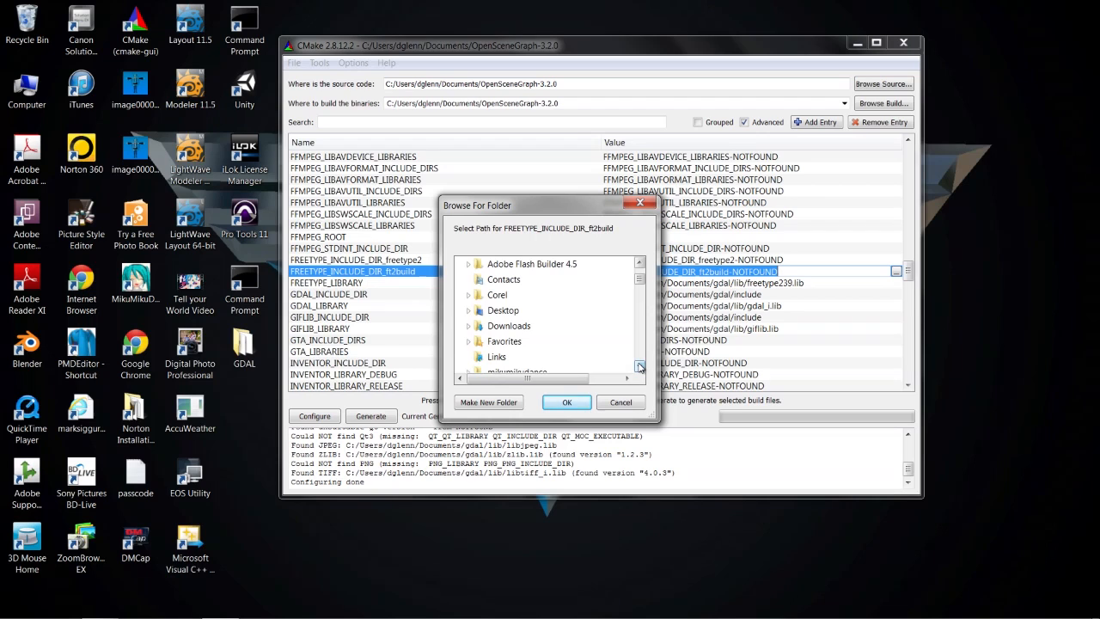
{"action": "left_click", "coordinate": [639, 366]}
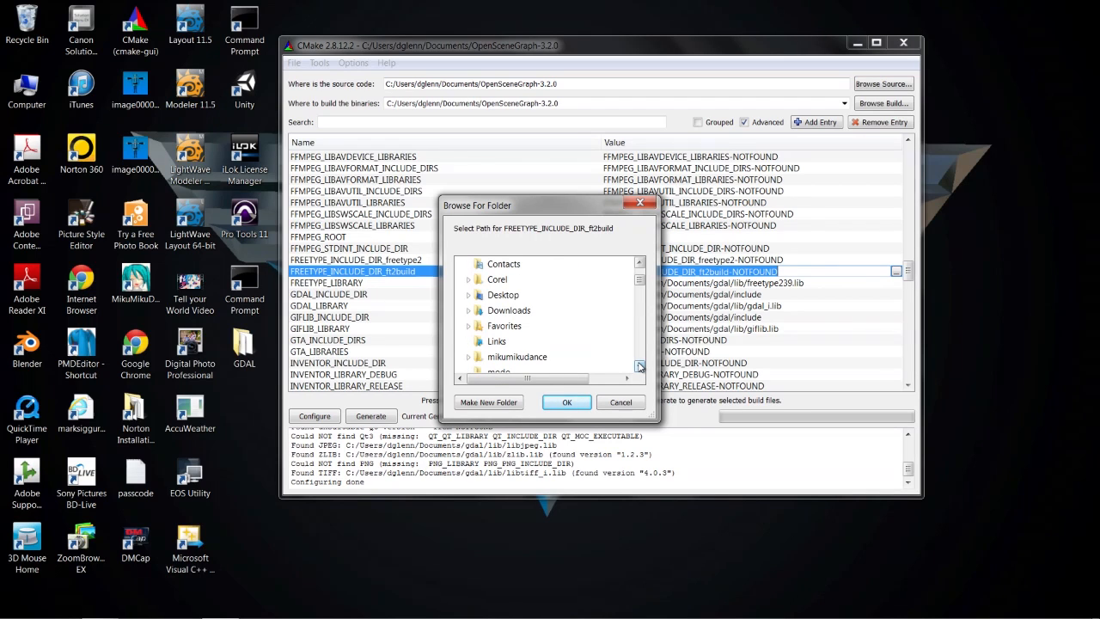
{"action": "left_click_drag", "start_coordinate": [640, 281], "coordinate": [639, 287]}
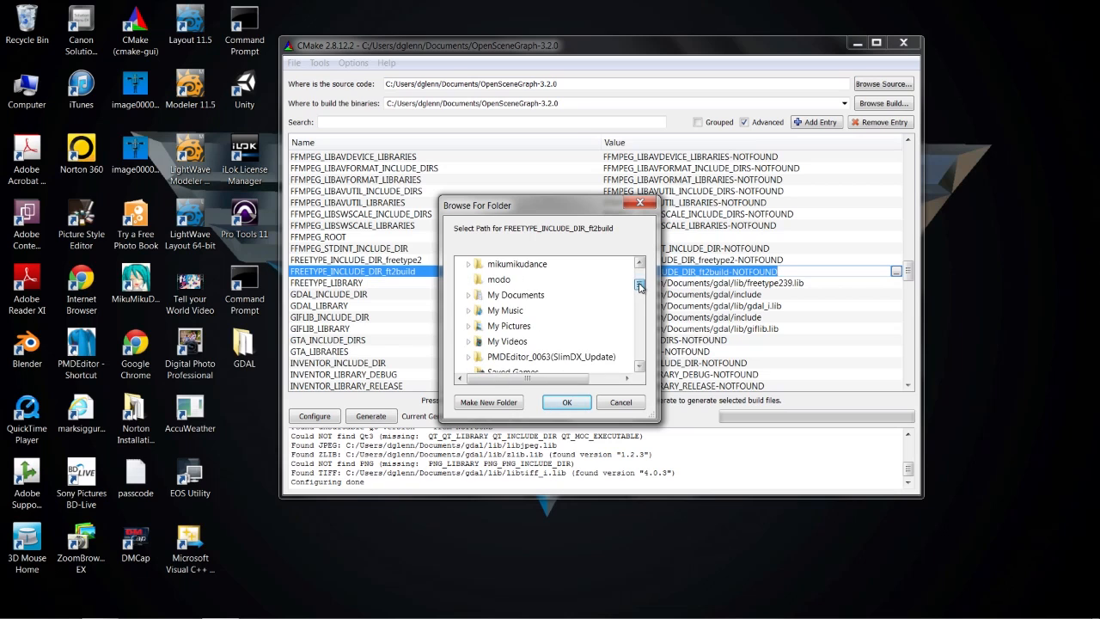
{"action": "left_click", "coordinate": [469, 296]}
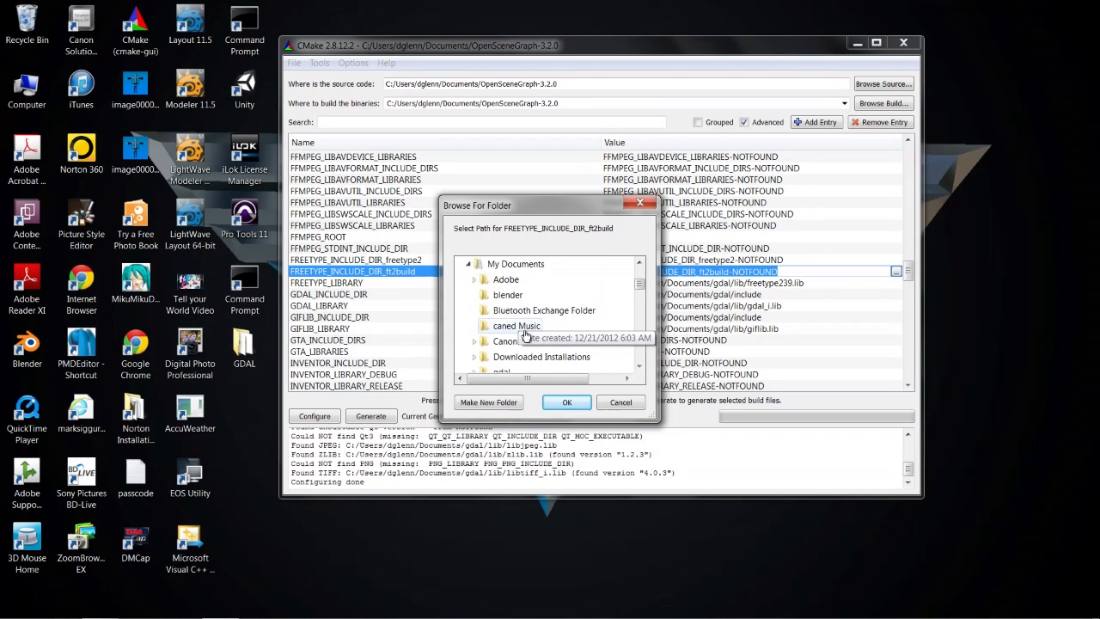
{"action": "scroll", "coordinate": [516, 335], "scroll_direction": "down", "scroll_amount": 1}
{"action": "left_click", "coordinate": [476, 326]}
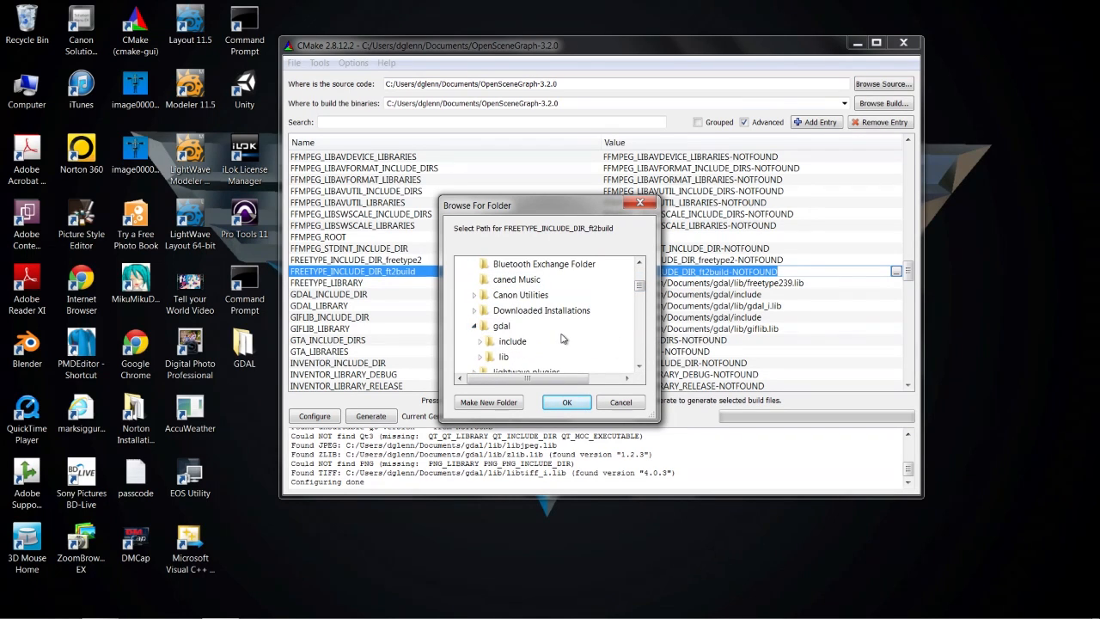
{"action": "scroll", "coordinate": [564, 340], "scroll_direction": "down", "scroll_amount": 1}
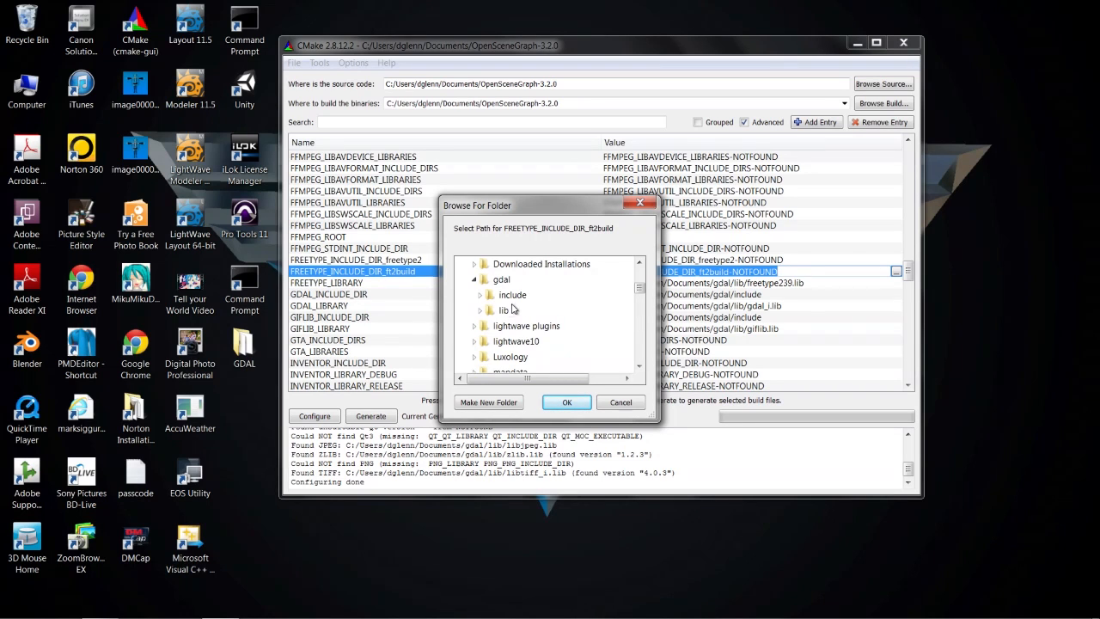
{"action": "left_click", "coordinate": [480, 296]}
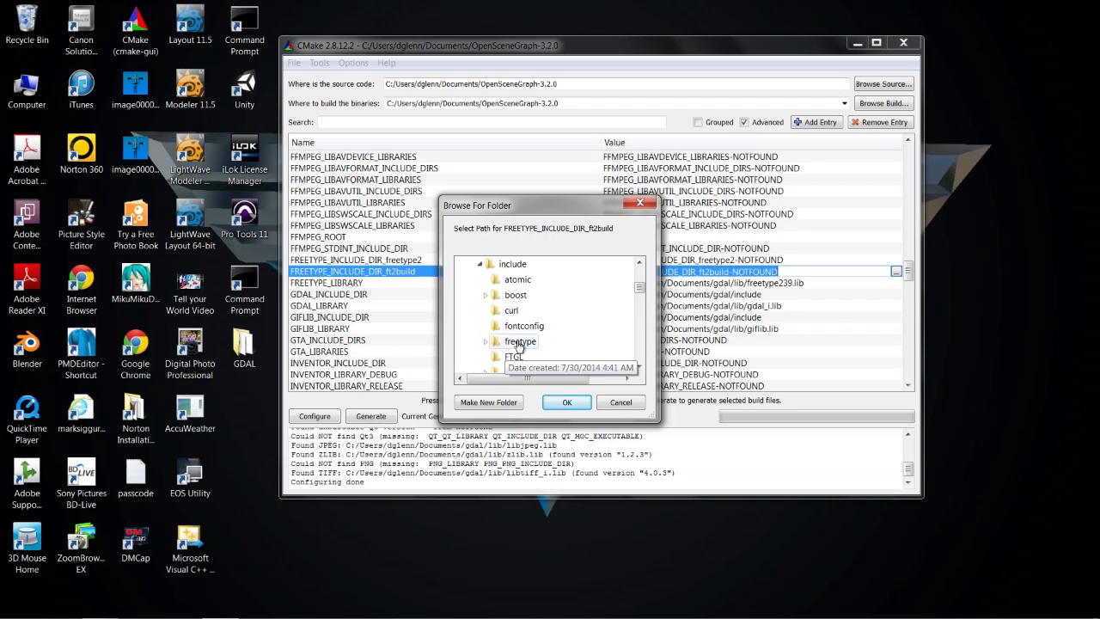
{"action": "left_click", "coordinate": [518, 342]}
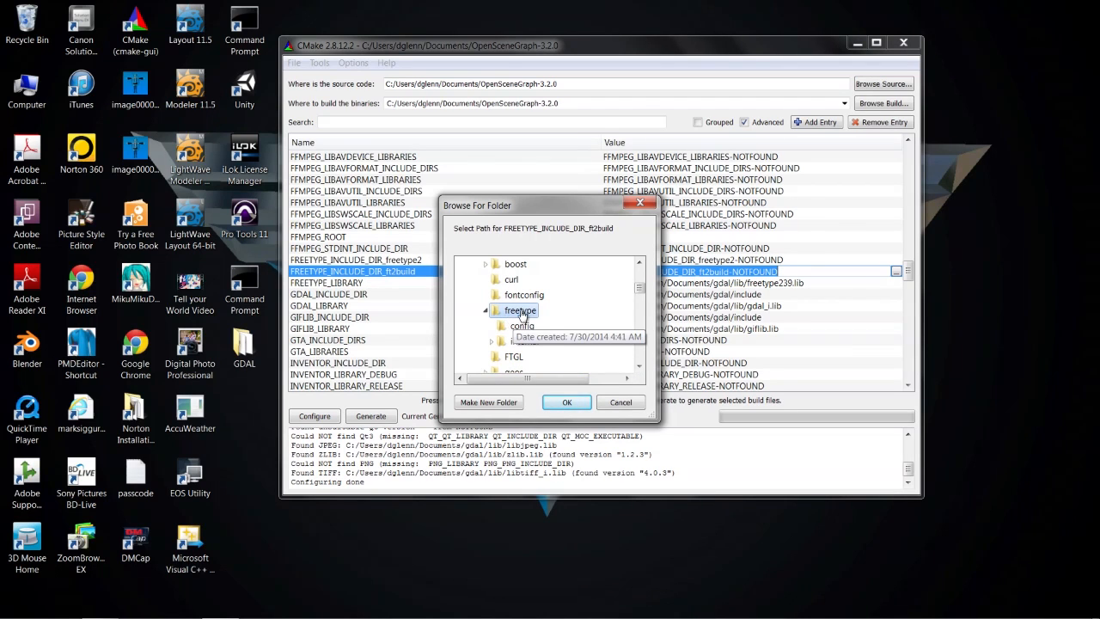
{"action": "left_click", "coordinate": [568, 404]}
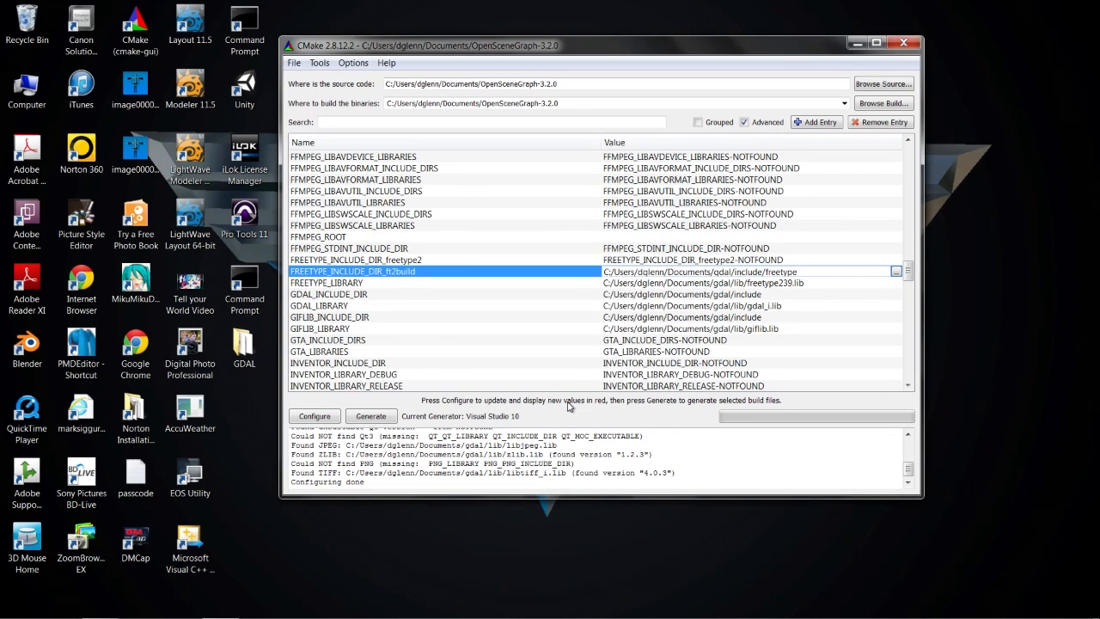
Configure the project with the new FreeType paths, enlarge the output log and generate the Visual Studio 10 build files.
{"action": "left_click", "coordinate": [315, 416]}
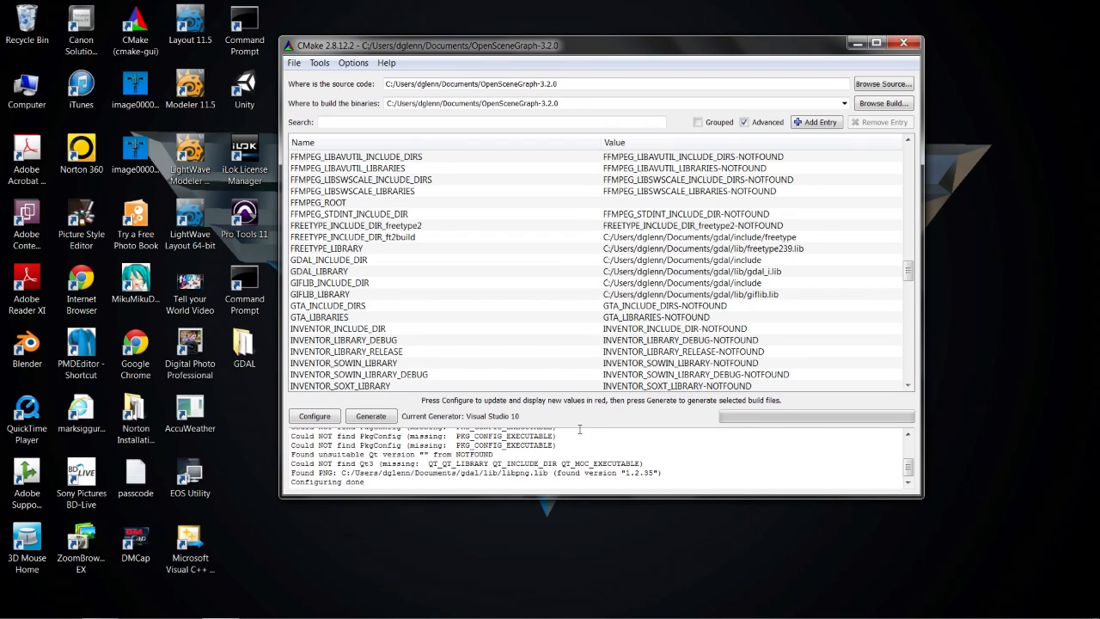
{"action": "left_click_drag", "start_coordinate": [579, 426], "coordinate": [569, 340]}
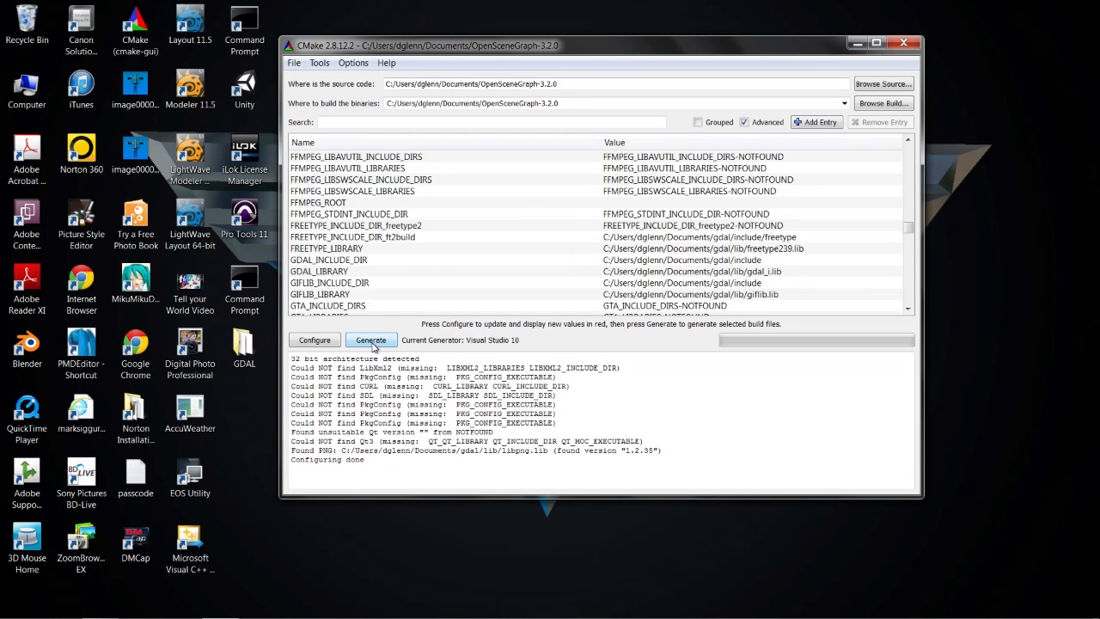
{"action": "left_click", "coordinate": [371, 342]}
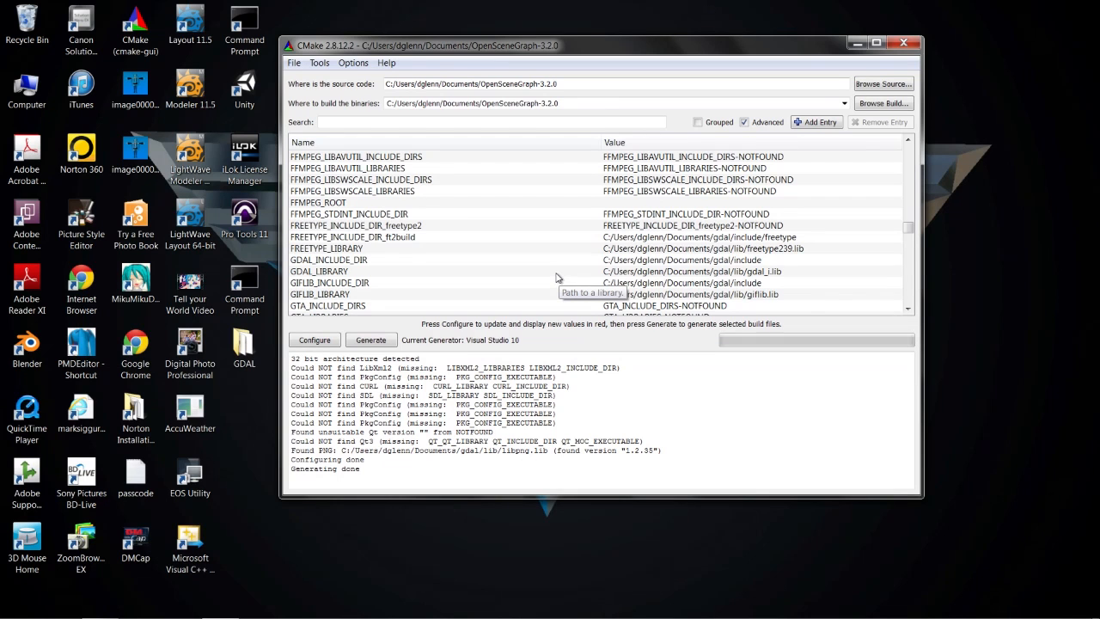
Review the cache entries and their paths from the COLLADA group through the FFMPEG, FREETYPE and GDAL entries.
{"action": "scroll", "coordinate": [555, 275], "scroll_direction": "up", "scroll_amount": 3}
{"action": "scroll", "coordinate": [553, 274], "scroll_direction": "up", "scroll_amount": 3}
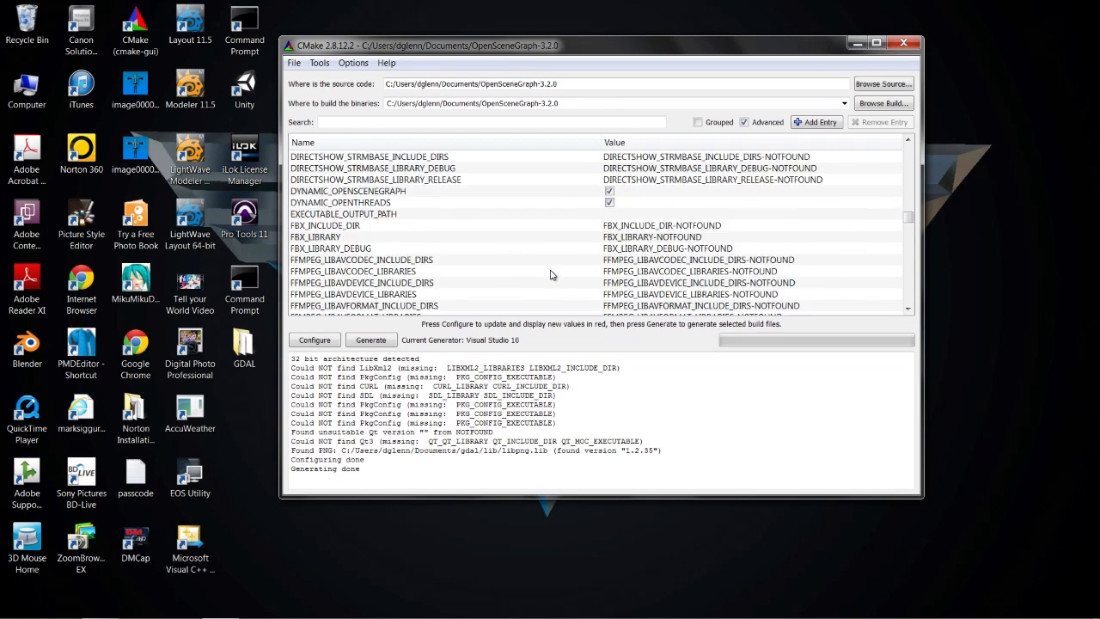
{"action": "scroll", "coordinate": [552, 275], "scroll_direction": "down", "scroll_amount": 2}
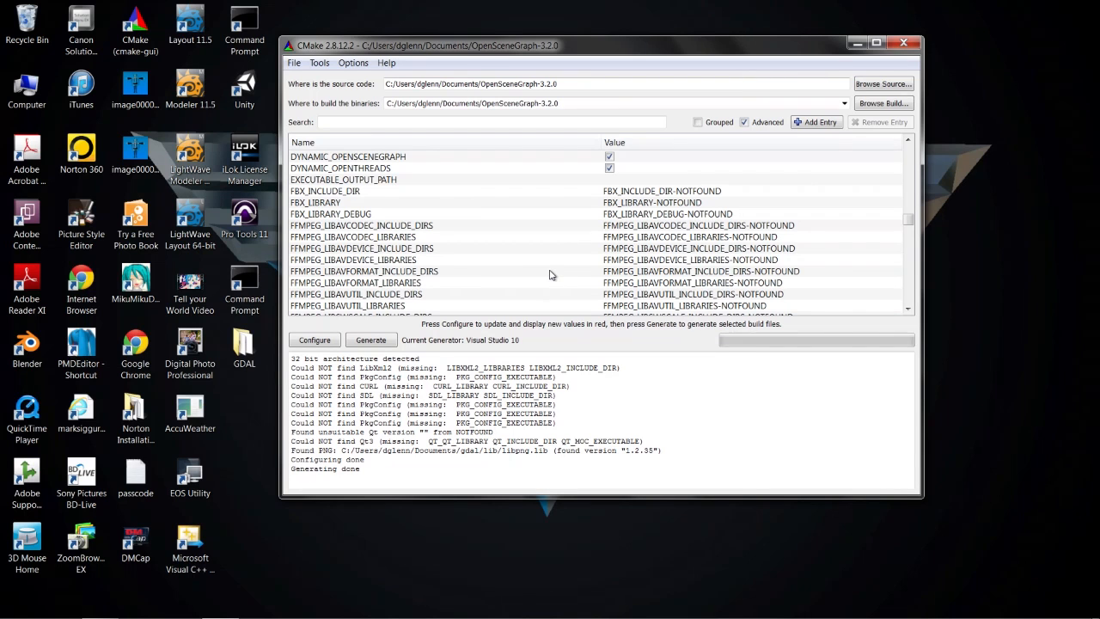
{"action": "scroll", "coordinate": [550, 274], "scroll_direction": "down", "scroll_amount": 6}
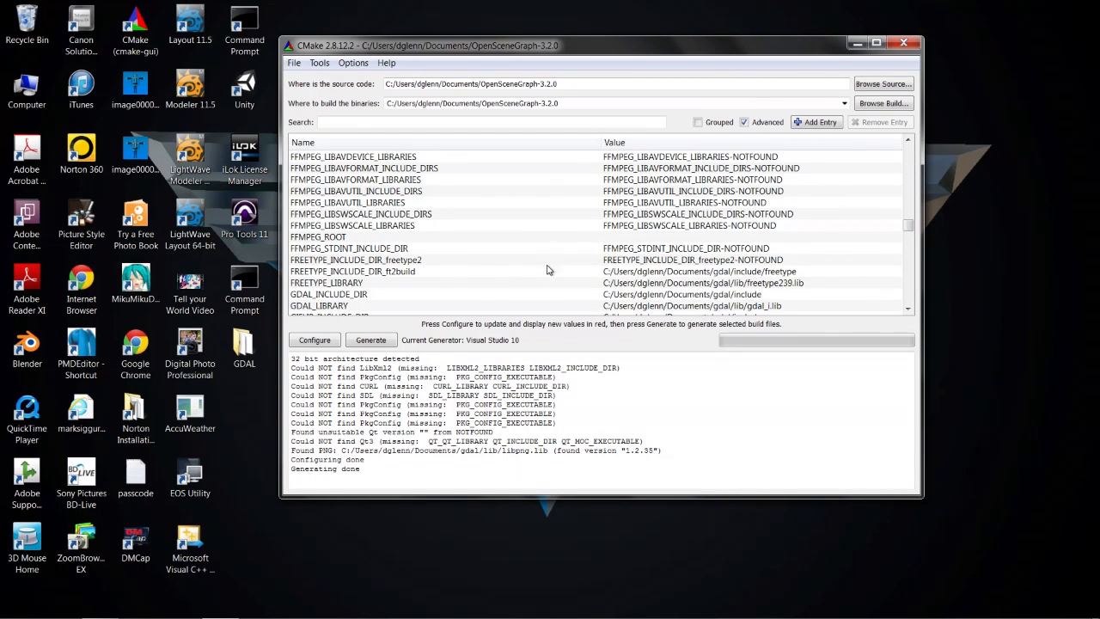
{"action": "scroll", "coordinate": [537, 256], "scroll_direction": "up", "scroll_amount": 10}
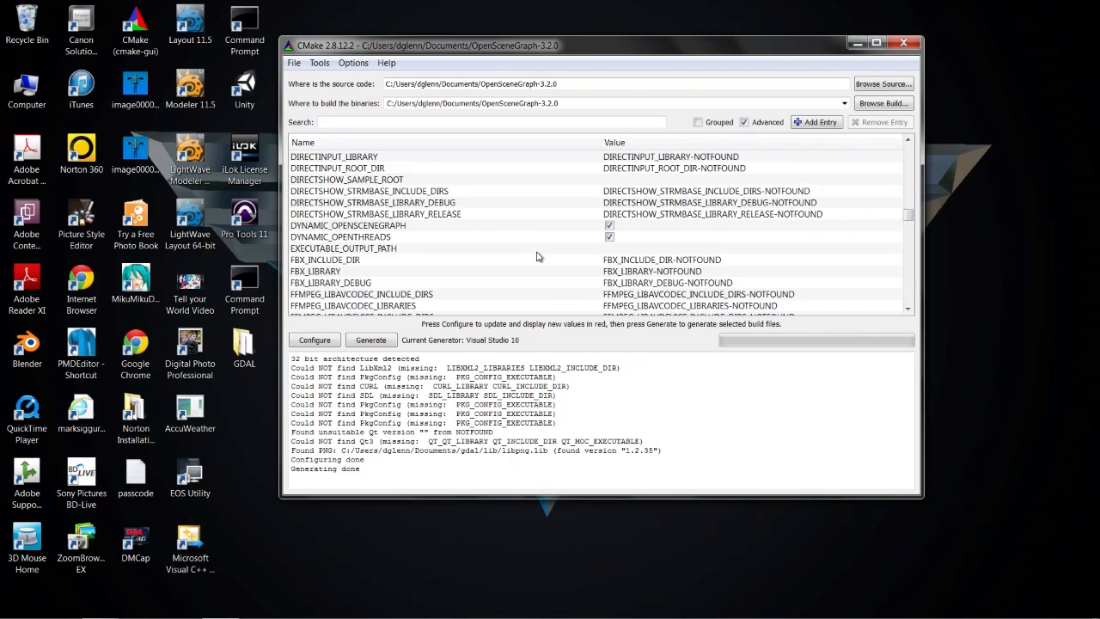
{"action": "scroll", "coordinate": [537, 257], "scroll_direction": "up", "scroll_amount": 6}
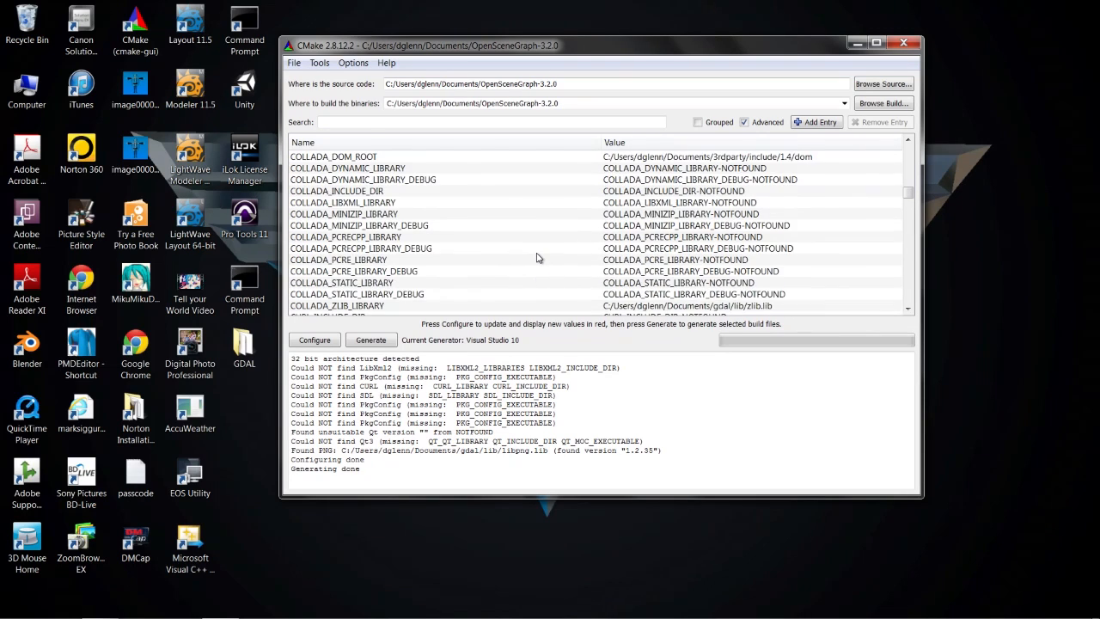
{"action": "scroll", "coordinate": [537, 257], "scroll_direction": "up", "scroll_amount": 3}
{"action": "scroll", "coordinate": [537, 254], "scroll_direction": "down", "scroll_amount": 10}
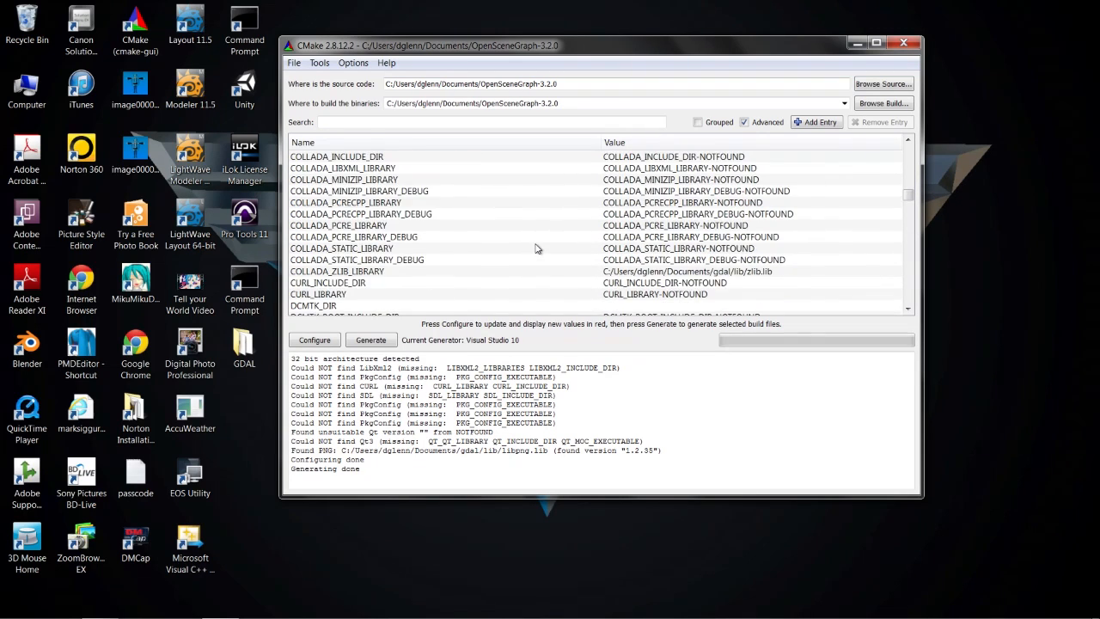
{"action": "scroll", "coordinate": [536, 249], "scroll_direction": "down", "scroll_amount": 10}
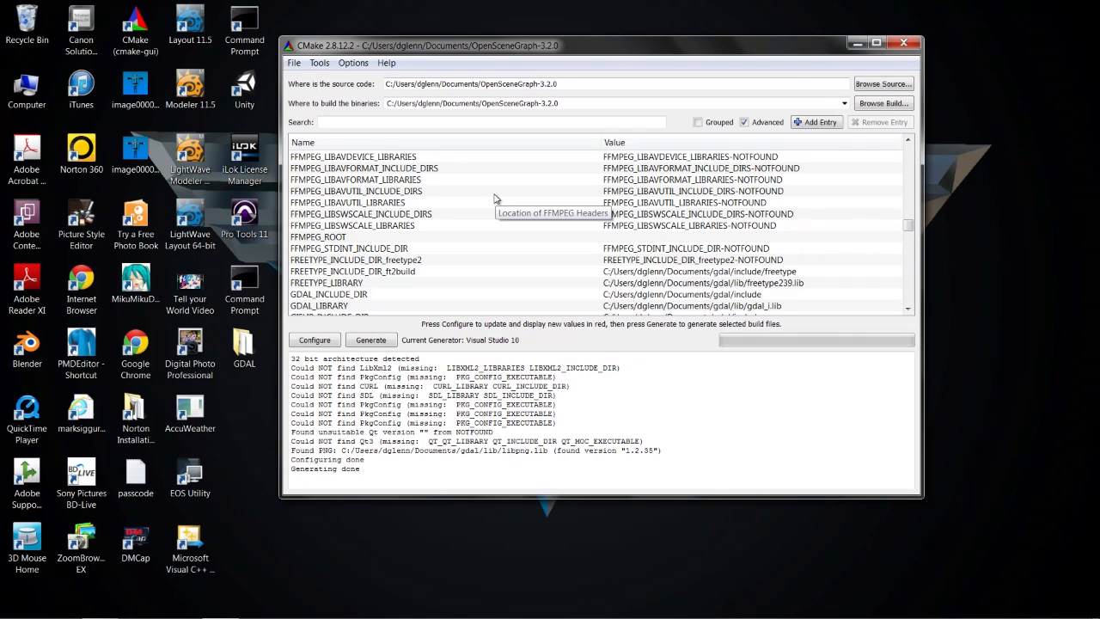
Exit CMake and start Microsoft Visual C++ 2010 Express.
{"action": "left_click", "coordinate": [297, 65]}
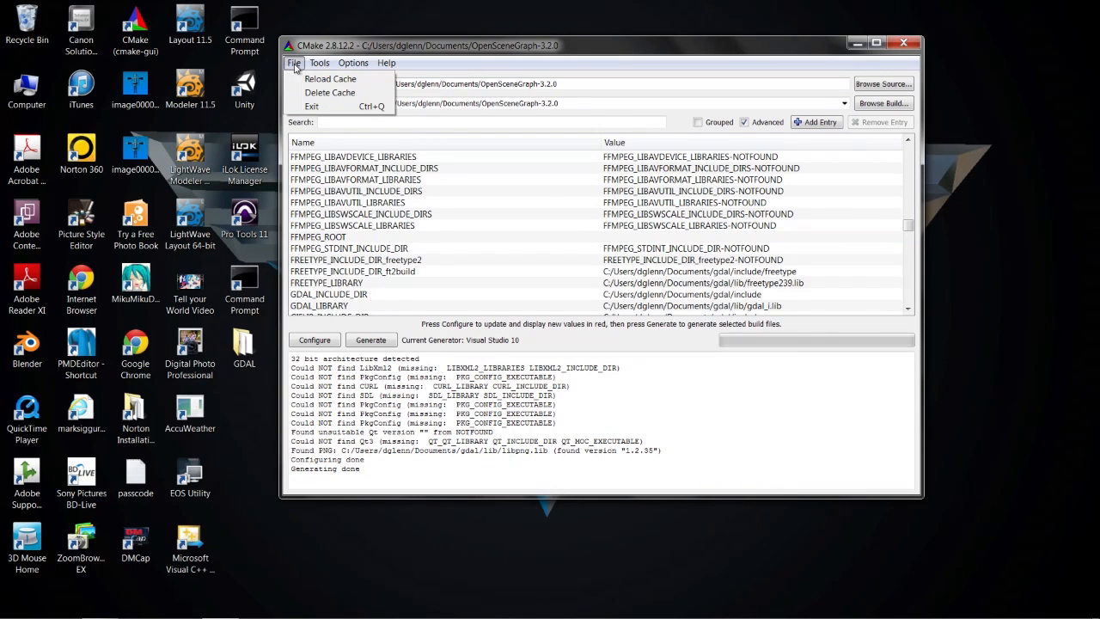
{"action": "left_click", "coordinate": [313, 106]}
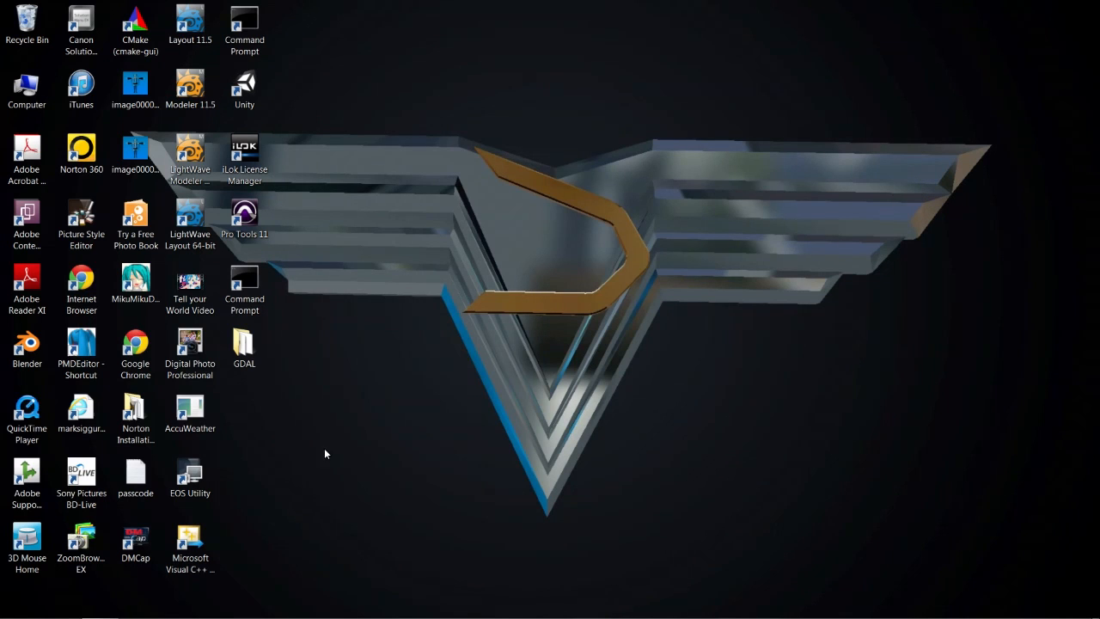
{"action": "double_click", "coordinate": [189, 544]}
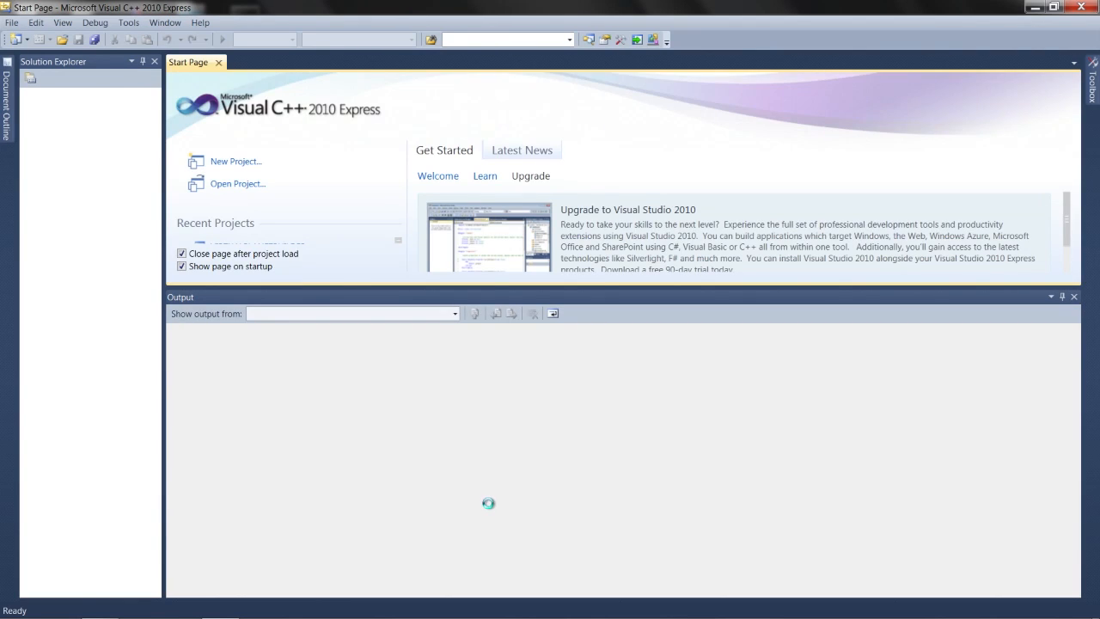
Open the OpenSceneGraph solution from the OpenSceneGraph-3.2.0 folder in My Documents.
{"action": "left_click", "coordinate": [233, 185]}
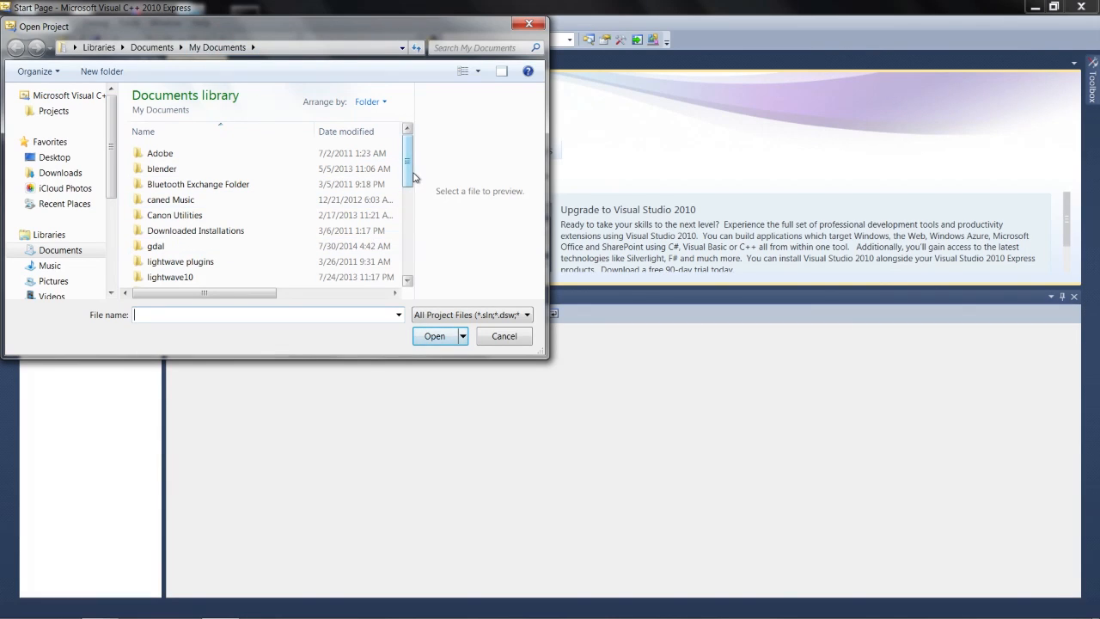
{"action": "left_click_drag", "start_coordinate": [408, 177], "coordinate": [409, 225]}
{"action": "left_click", "coordinate": [194, 218]}
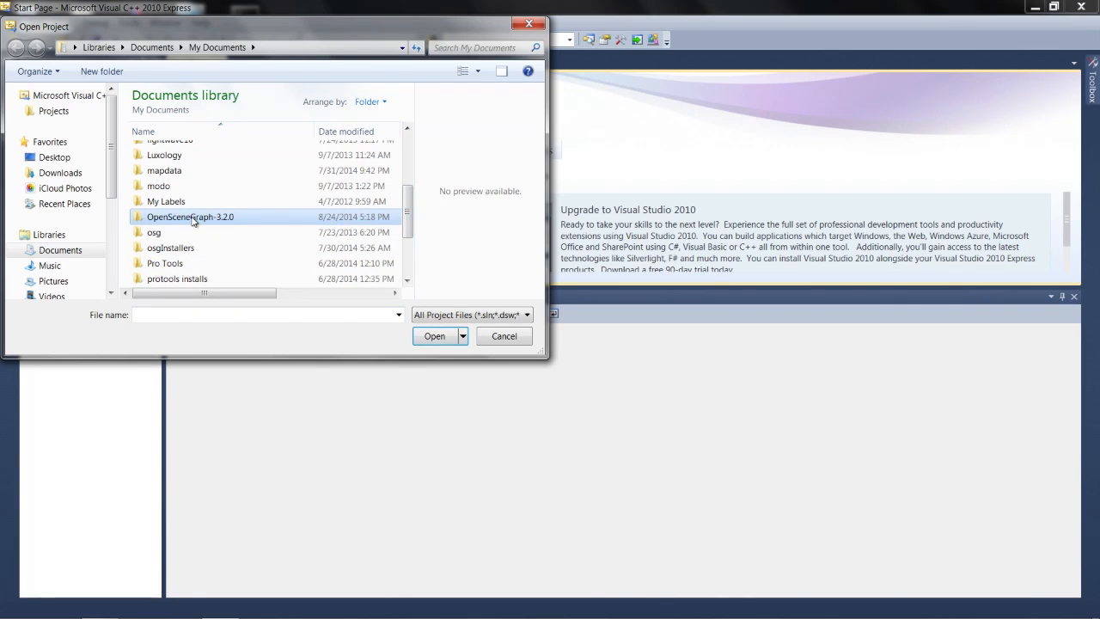
{"action": "double_click", "coordinate": [192, 218]}
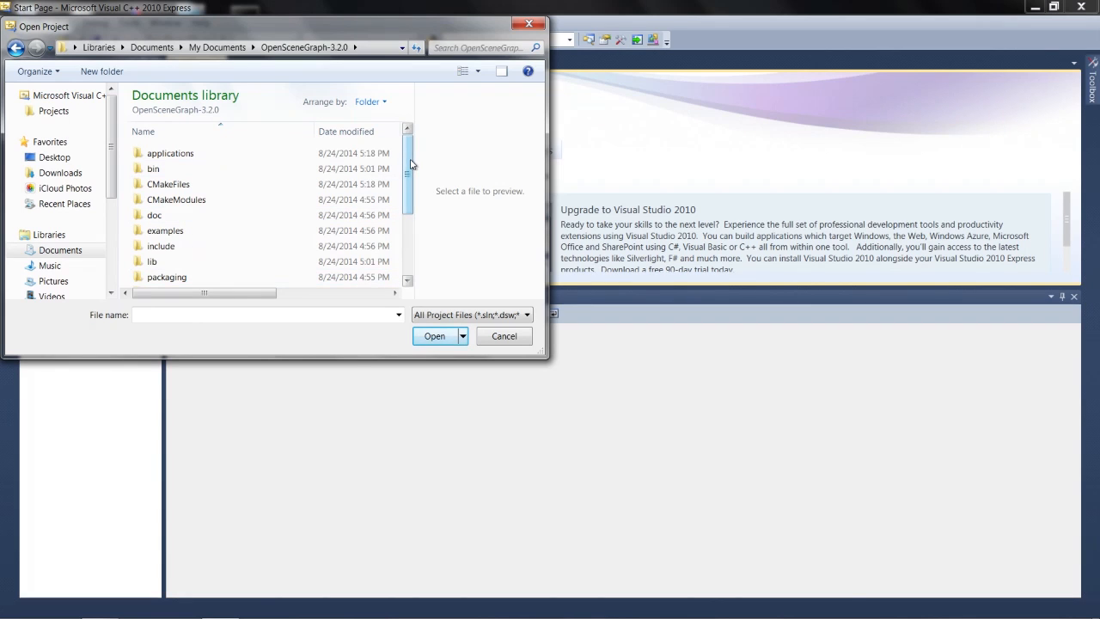
{"action": "left_click_drag", "start_coordinate": [410, 163], "coordinate": [404, 239]}
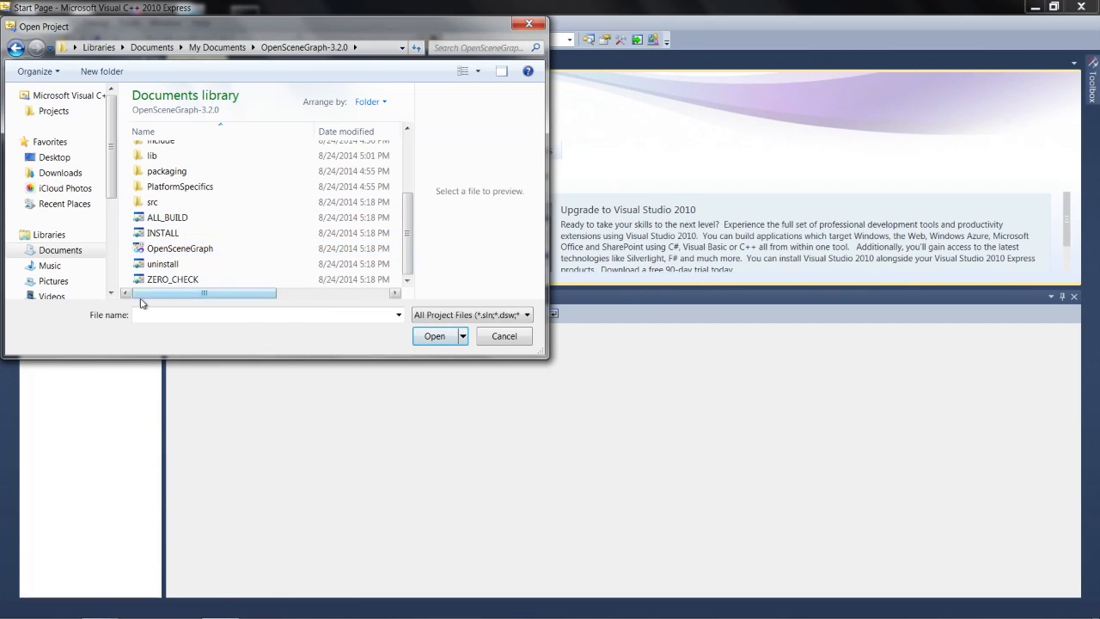
{"action": "left_click", "coordinate": [193, 251]}
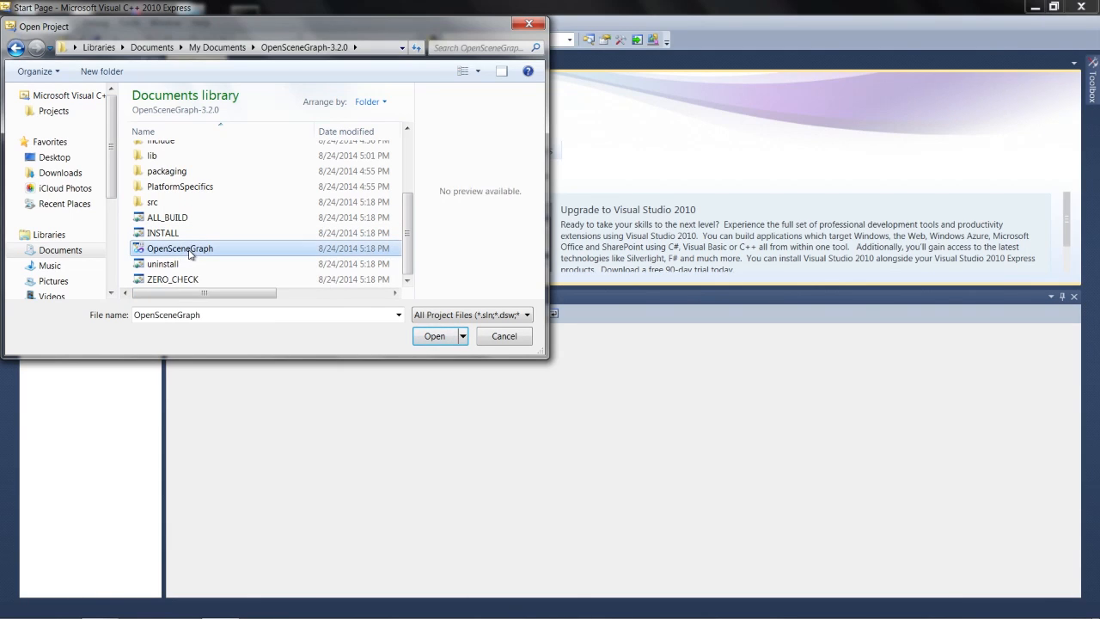
{"action": "left_click", "coordinate": [431, 336]}
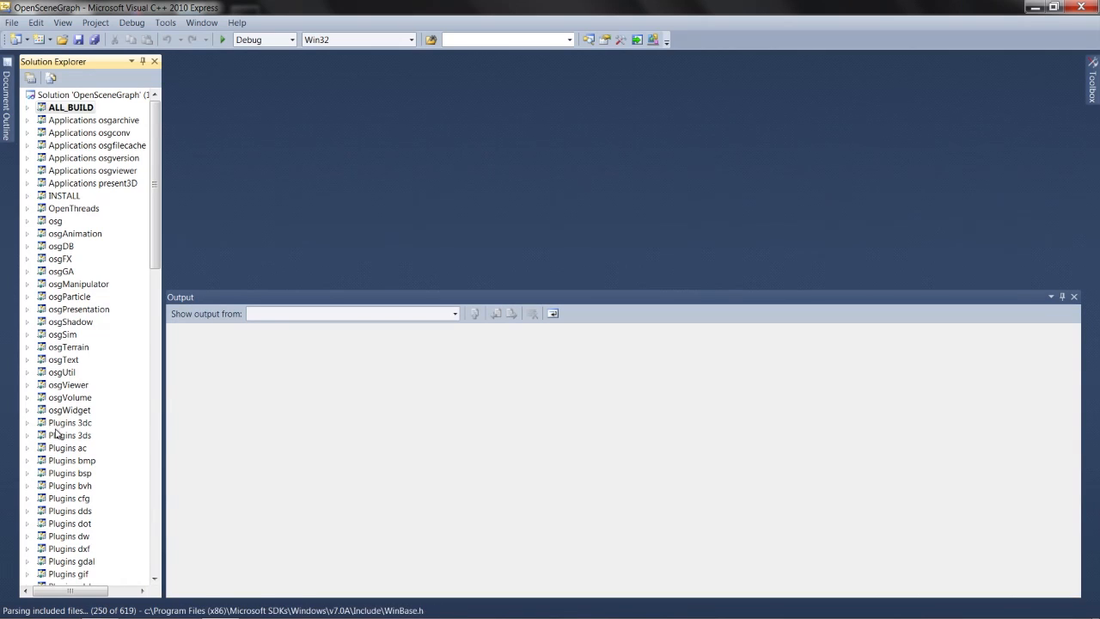
Review the solution's list of projects, from the applications and osg libraries through the plugins to ZERO_CHECK.
{"action": "left_click_drag", "start_coordinate": [156, 155], "coordinate": [105, 248]}
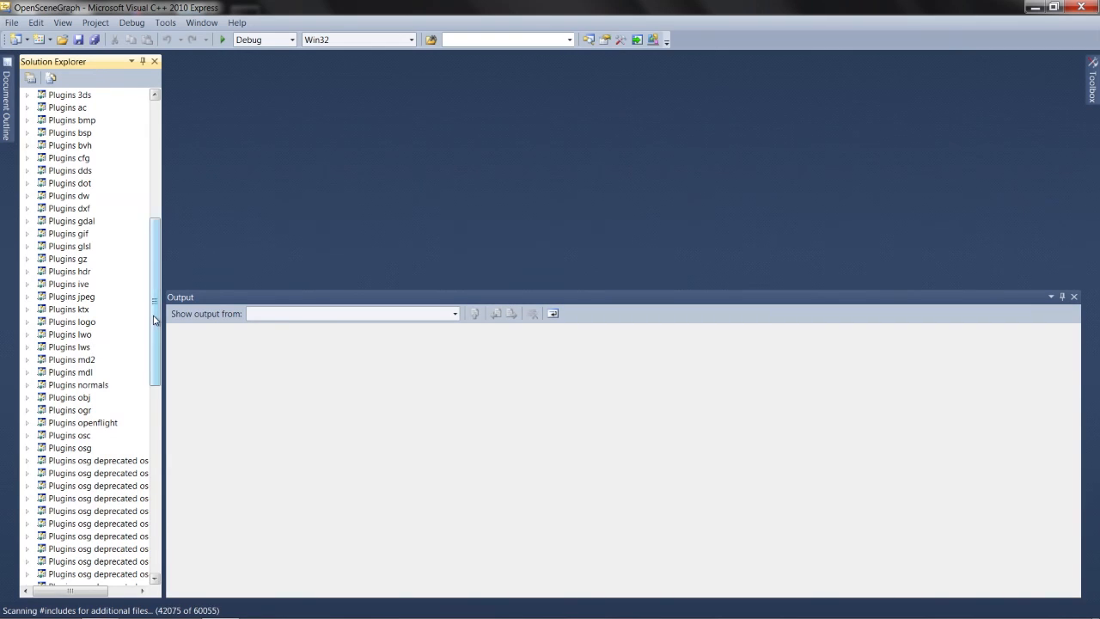
{"action": "left_click_drag", "start_coordinate": [155, 320], "coordinate": [153, 344]}
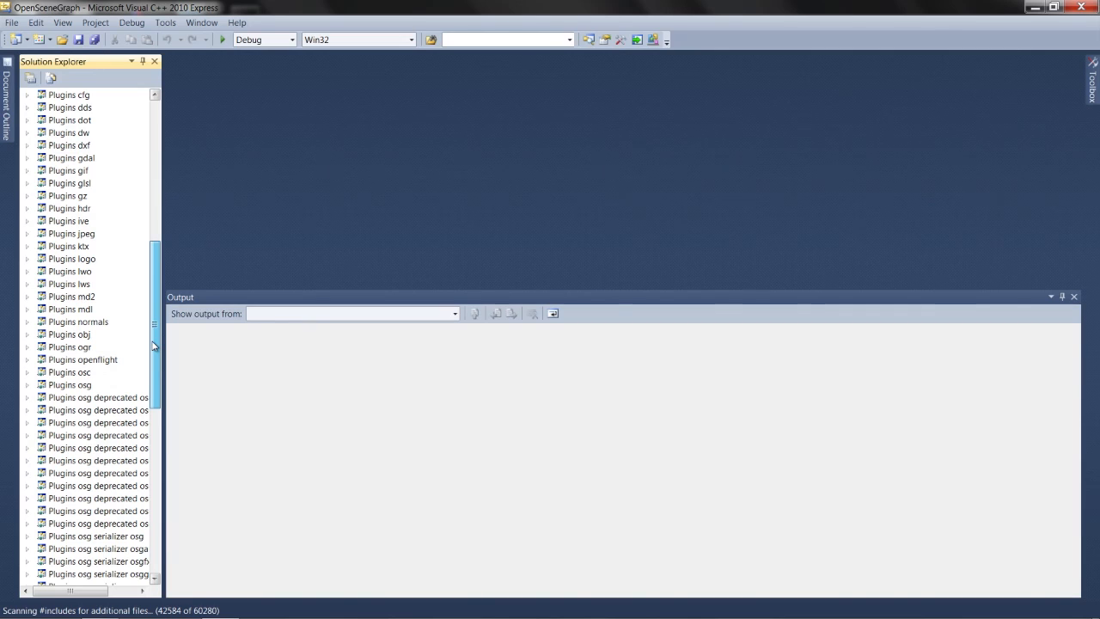
{"action": "left_click_drag", "start_coordinate": [154, 346], "coordinate": [138, 497]}
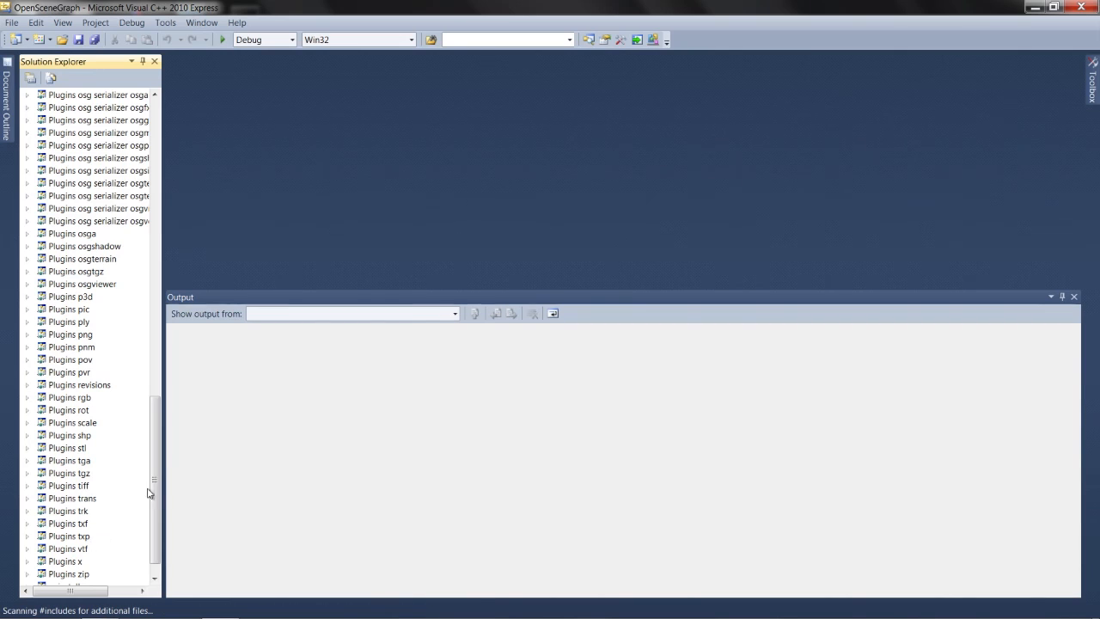
{"action": "left_click_drag", "start_coordinate": [154, 432], "coordinate": [159, 461]}
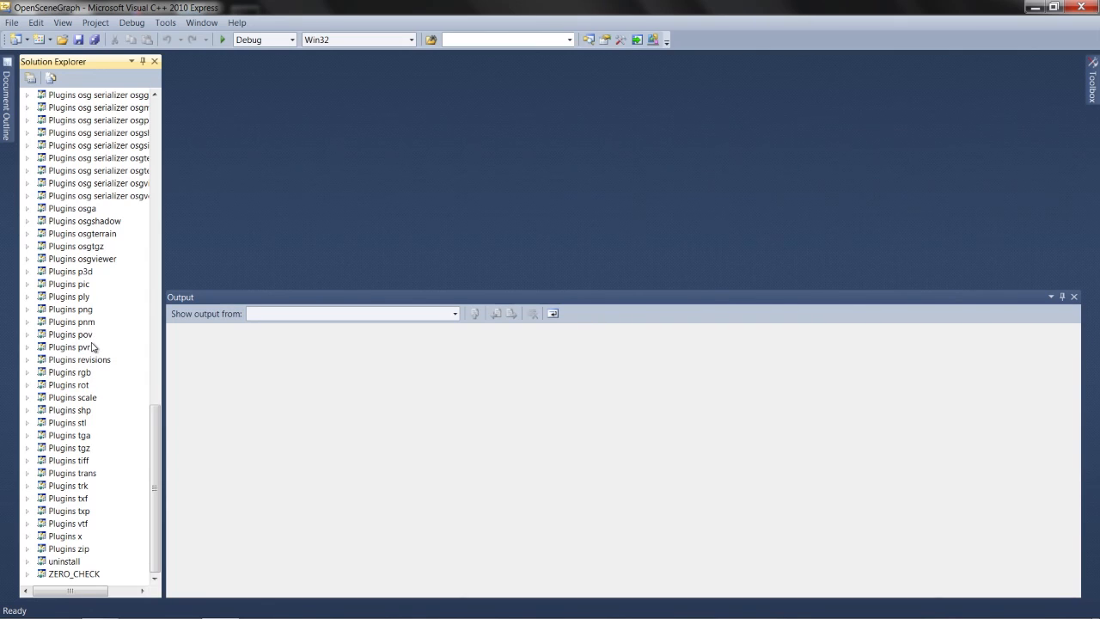
{"action": "left_click_drag", "start_coordinate": [156, 418], "coordinate": [147, 268]}
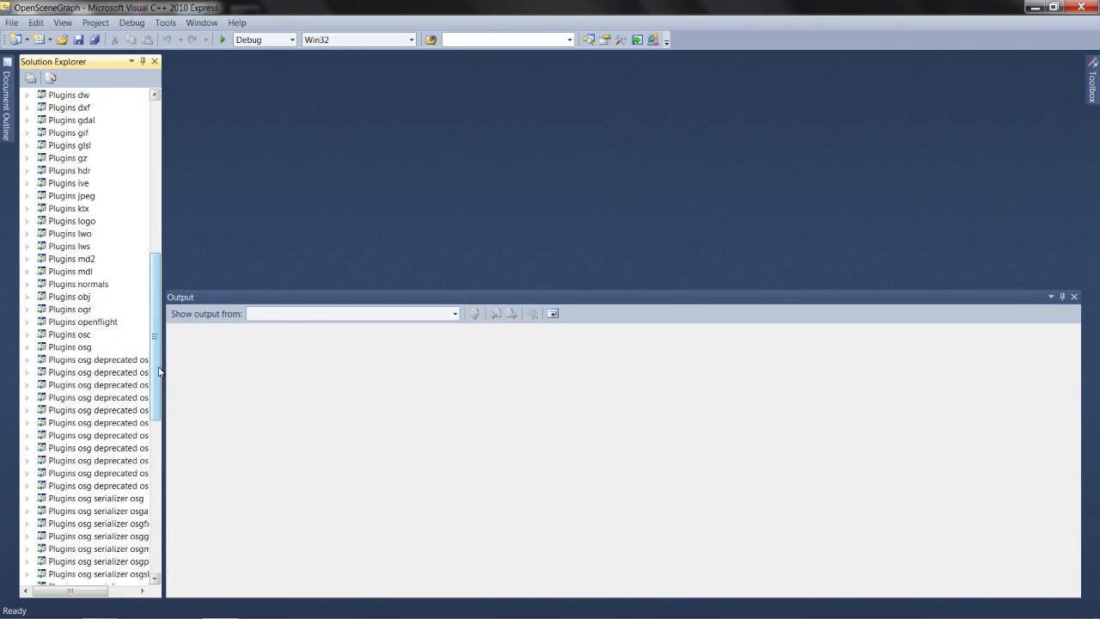
{"action": "left_click_drag", "start_coordinate": [158, 355], "coordinate": [155, 437]}
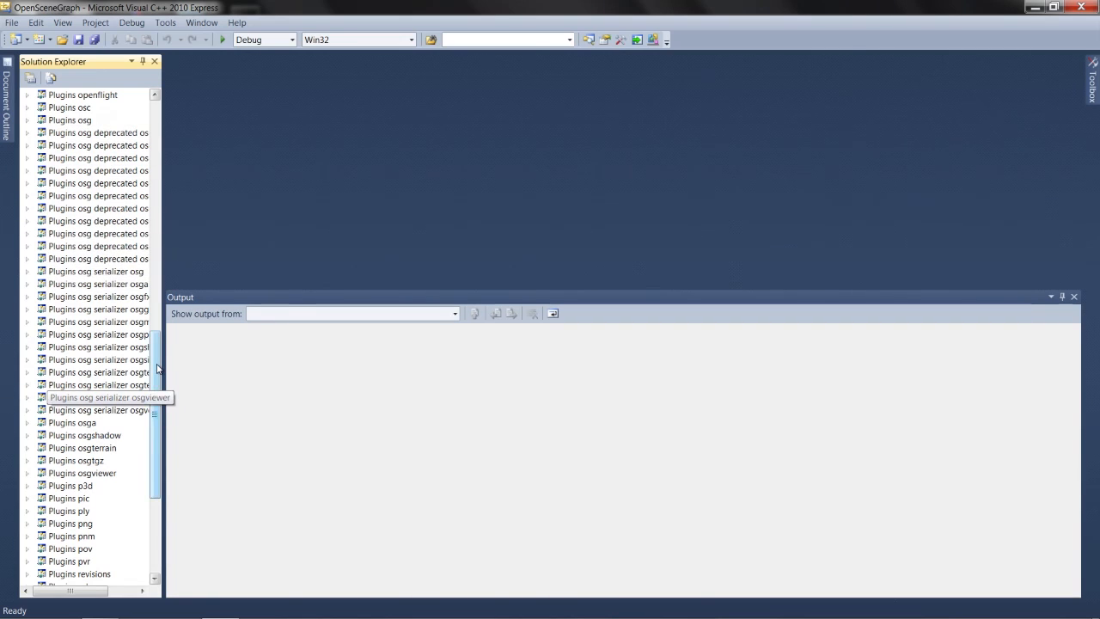
{"action": "scroll", "coordinate": [155, 393], "scroll_direction": "down", "scroll_amount": 2}
{"action": "left_click_drag", "start_coordinate": [155, 393], "coordinate": [137, 131]}
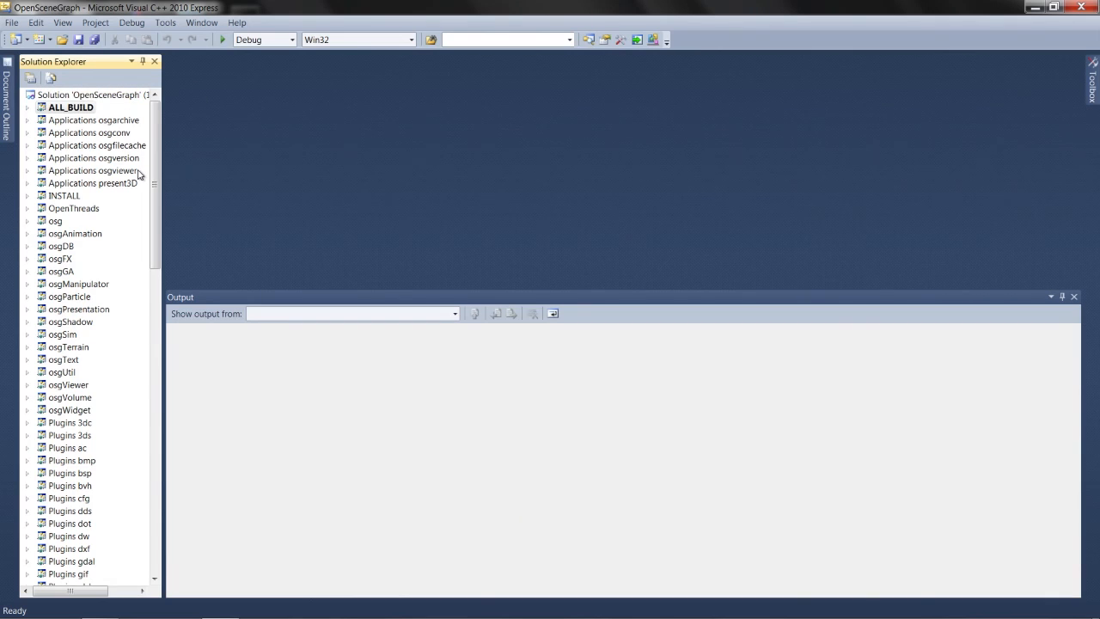
{"action": "left_click", "coordinate": [293, 40]}
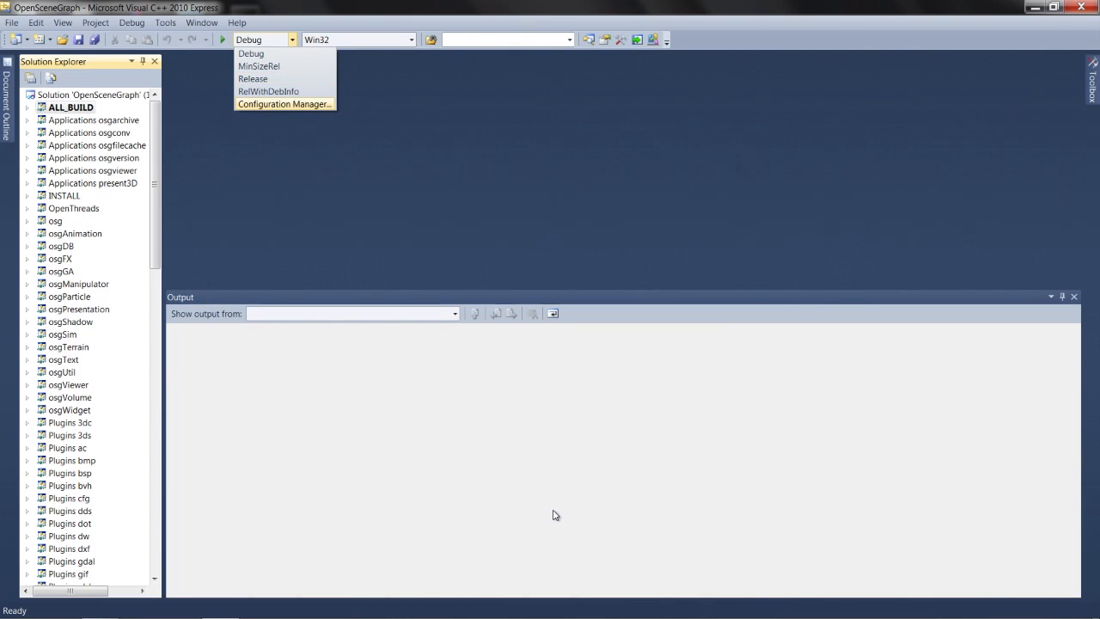
{"action": "mouse_move", "coordinate": [995, 609]}
{"action": "mouse_move", "coordinate": [157, 211]}
{"action": "left_mouse_down"}
{"action": "mouse_move", "coordinate": [143, 277]}
{"action": "mouse_move", "coordinate": [137, 504]}
{"action": "mouse_move", "coordinate": [127, 287]}
{"action": "mouse_move", "coordinate": [140, 373]}
{"action": "mouse_move", "coordinate": [129, 474]}
{"action": "mouse_move", "coordinate": [152, 550]}
{"action": "mouse_move", "coordinate": [152, 203]}
{"action": "mouse_move", "coordinate": [152, 213]}
{"action": "left_mouse_up"}
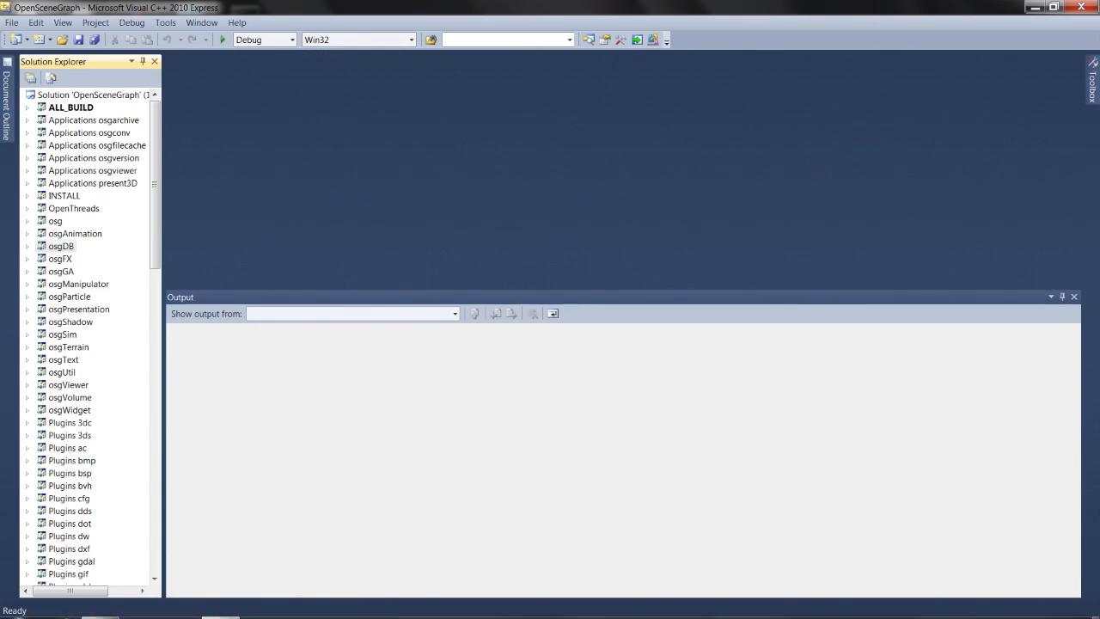
{"action": "left_click", "coordinate": [1016, 607]}
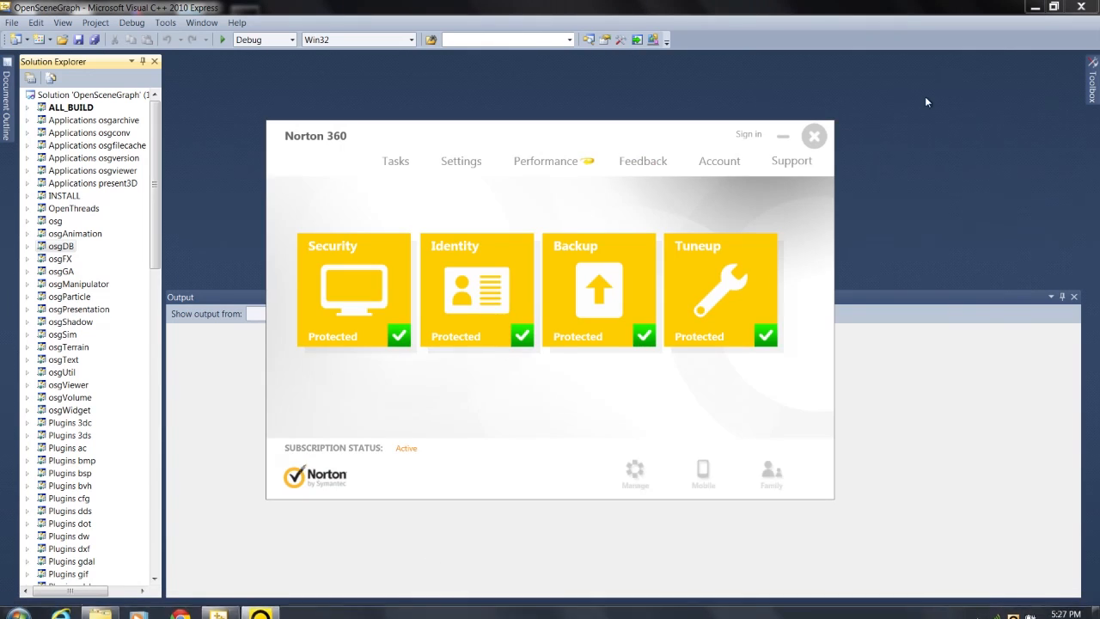
{"action": "left_click", "coordinate": [814, 136]}
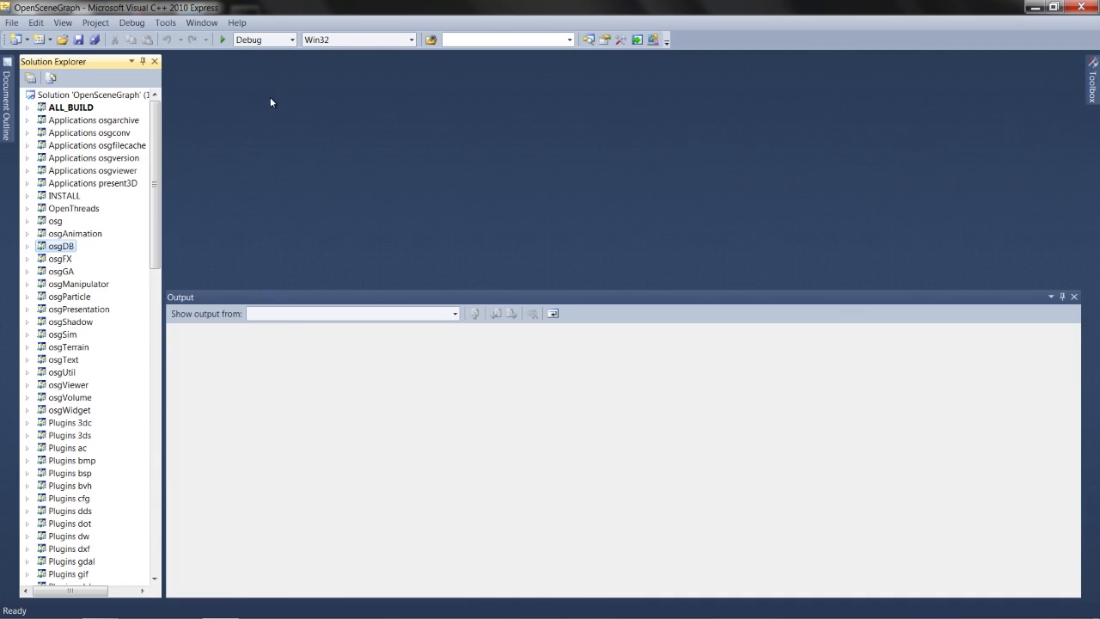
Set the solution configuration to Release and build the ALL_BUILD project.
{"action": "left_click", "coordinate": [294, 40]}
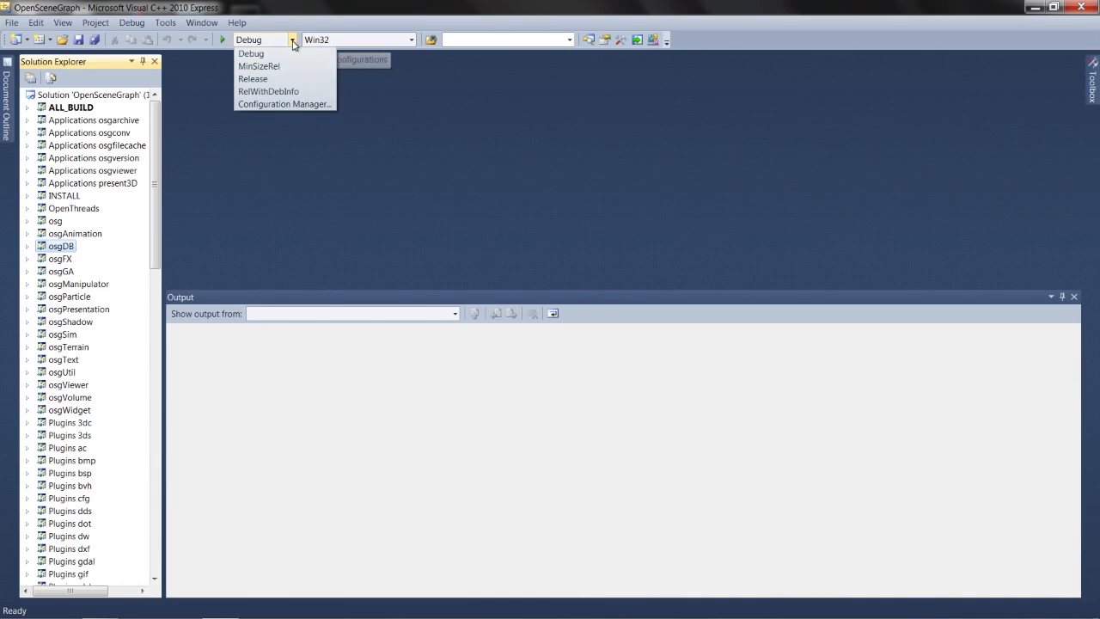
{"action": "left_click", "coordinate": [257, 79]}
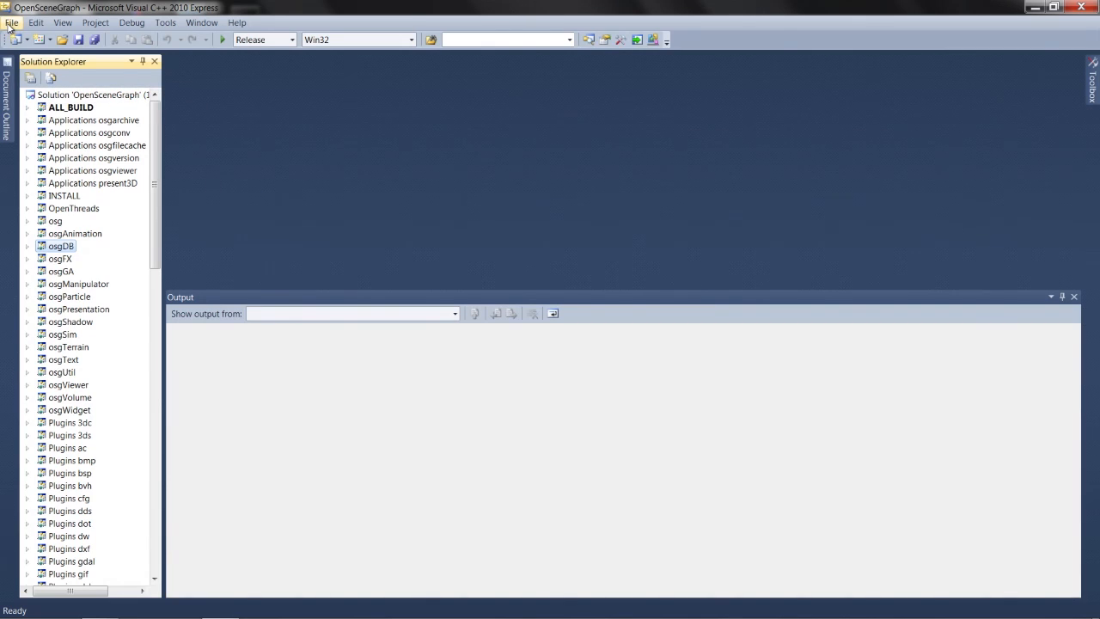
{"action": "left_click", "coordinate": [75, 108]}
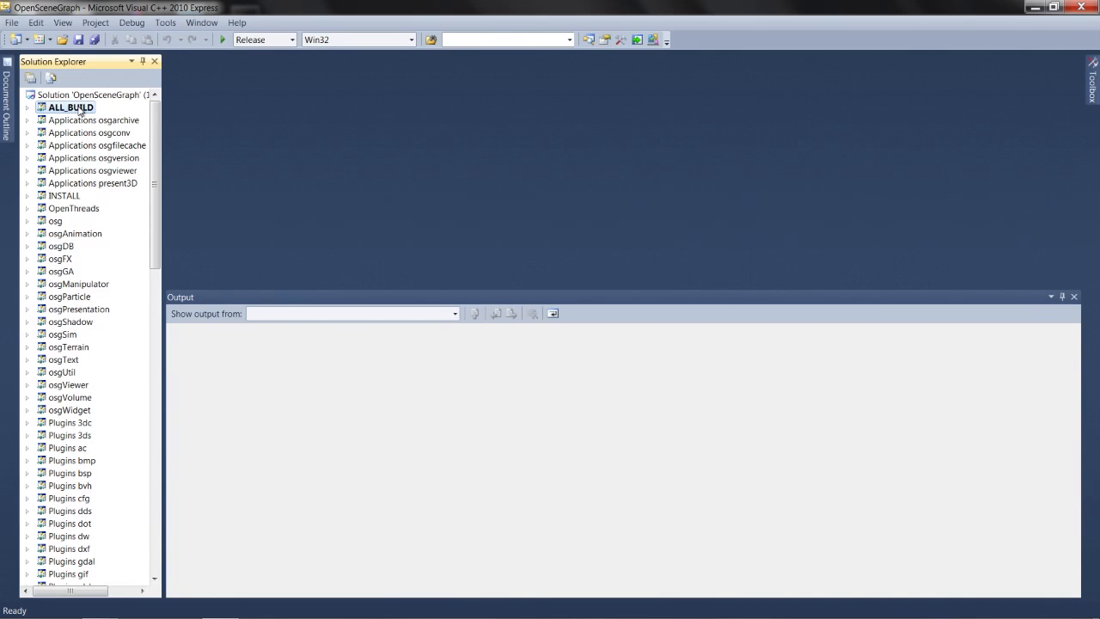
{"action": "right_click", "coordinate": [79, 110]}
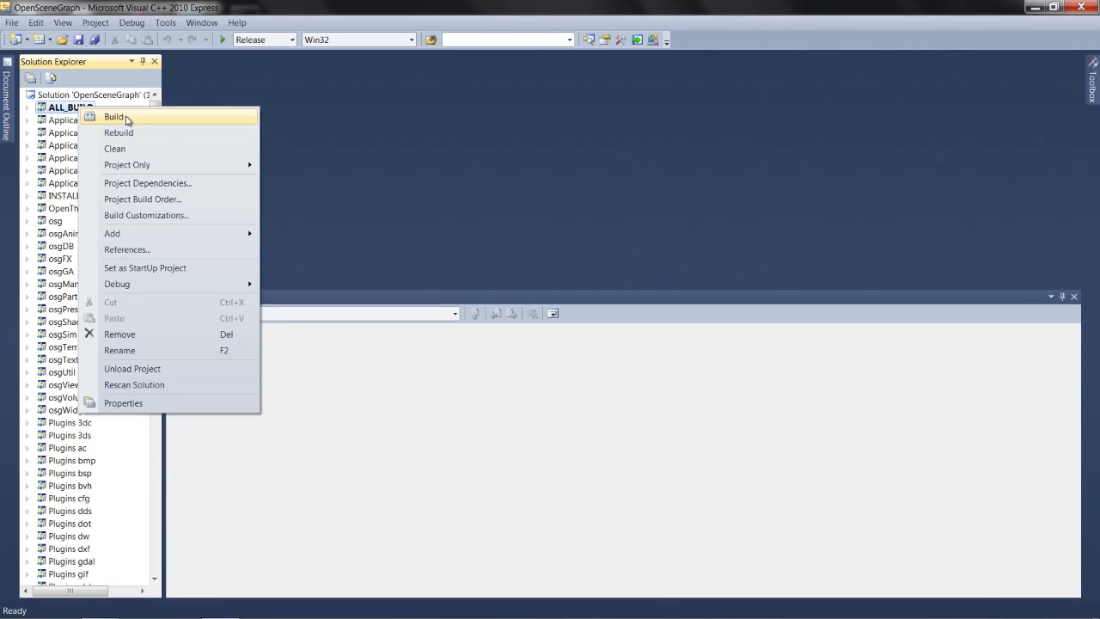
{"action": "left_click", "coordinate": [114, 117]}
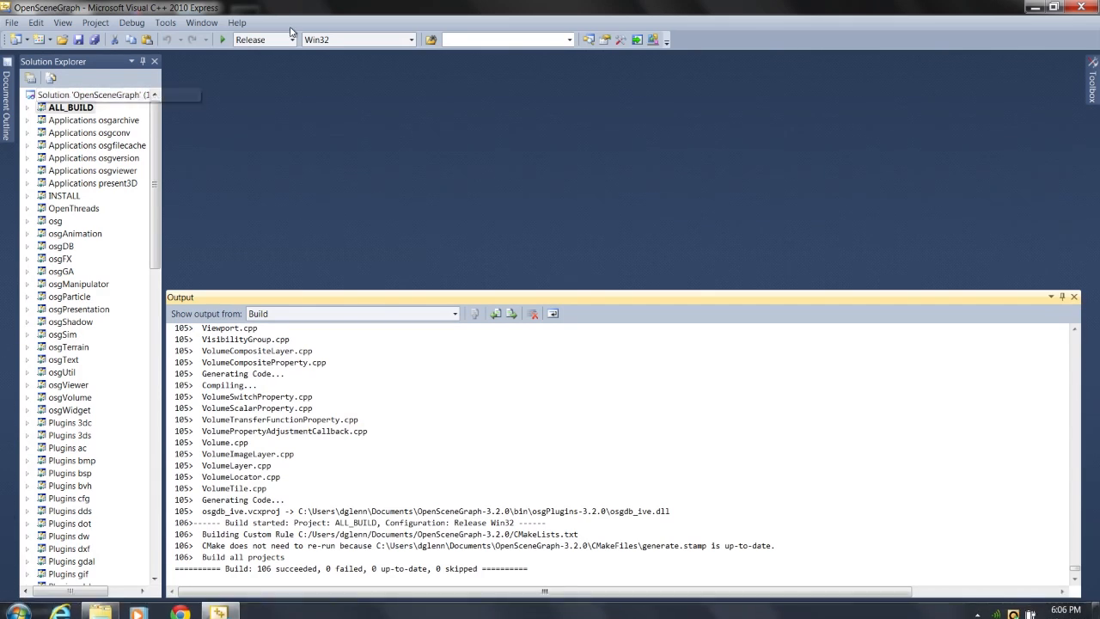
Exit Visual C++ 2010 Express, then open a Command Prompt and move its window to the middle of the desktop.
{"action": "left_click", "coordinate": [12, 24]}
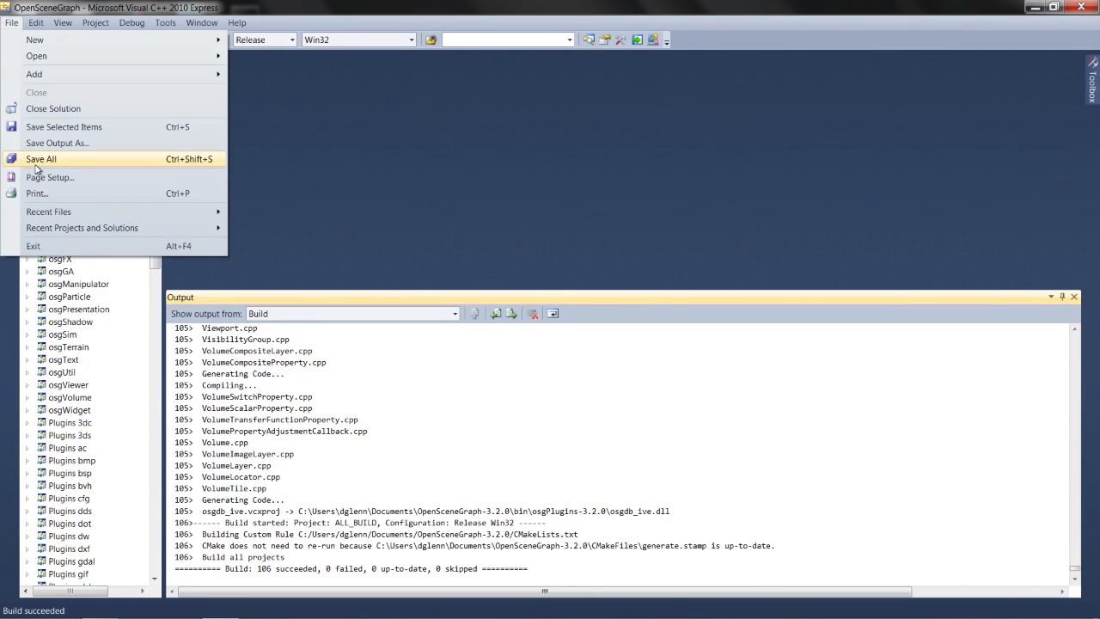
{"action": "left_click", "coordinate": [50, 247]}
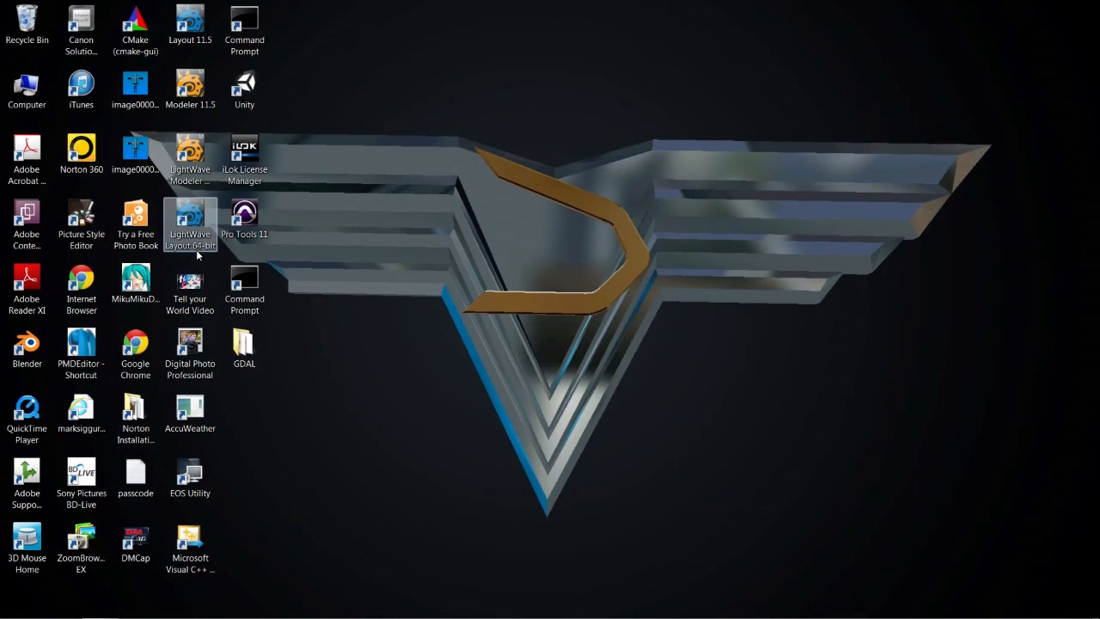
{"action": "double_click", "coordinate": [249, 285]}
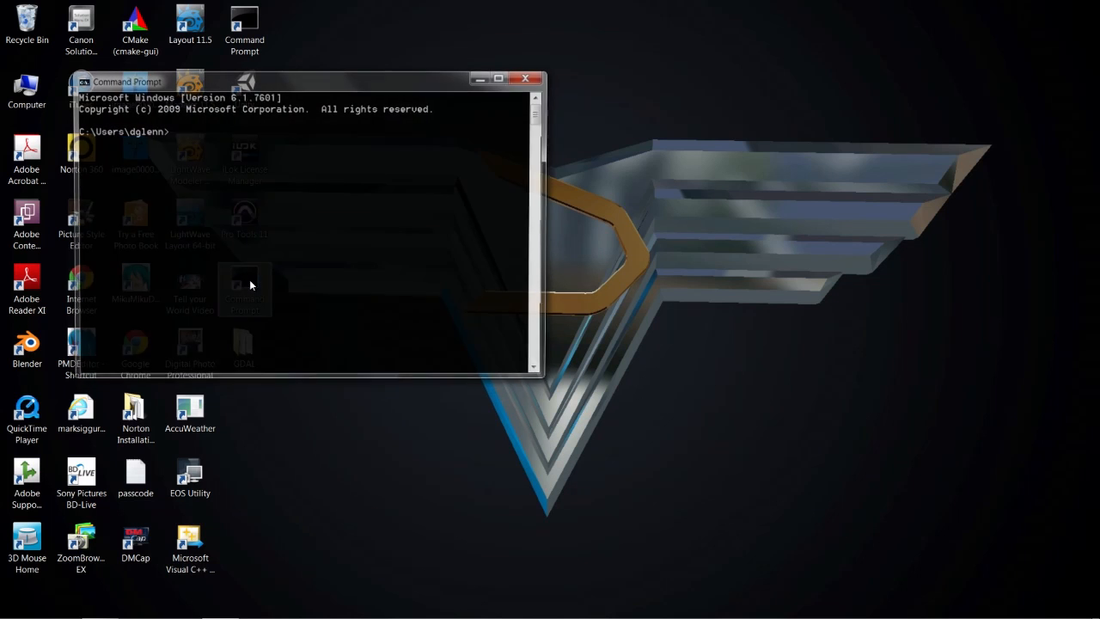
{"action": "left_click_drag", "start_coordinate": [289, 83], "coordinate": [532, 205]}
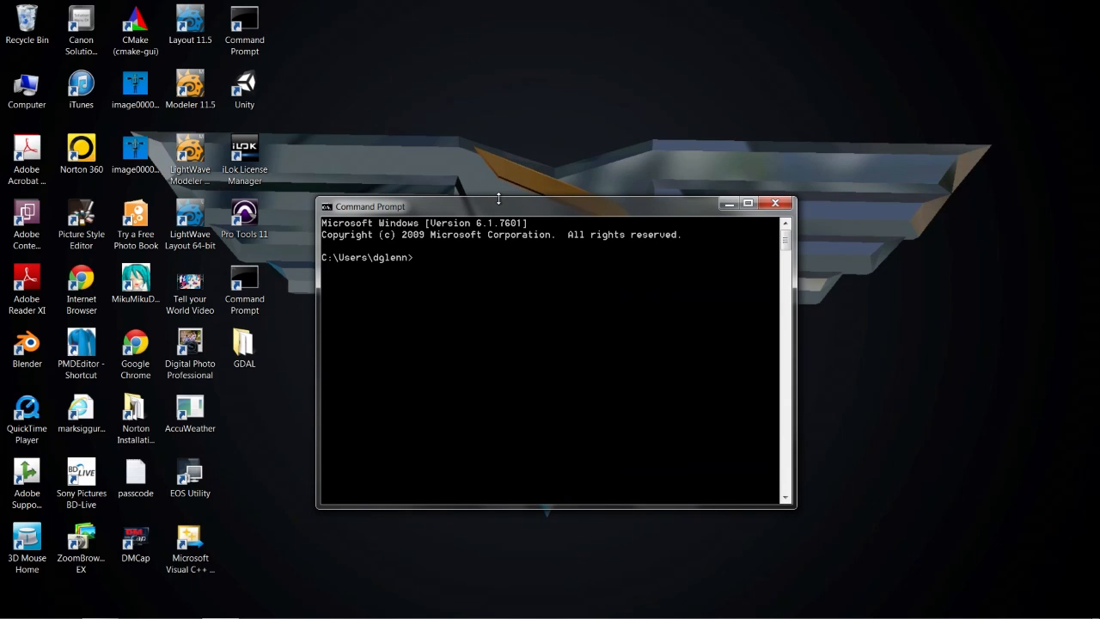
Change the working directory to Documents\OpenSceneGraph-3.2.0\bin.
{"action": "type", "text": "cd D"}
{"action": "key", "text": "Tab"}
{"action": "key", "text": "Tab"}
{"action": "type", "text": "\\O"}
{"action": "key", "text": "Tab"}
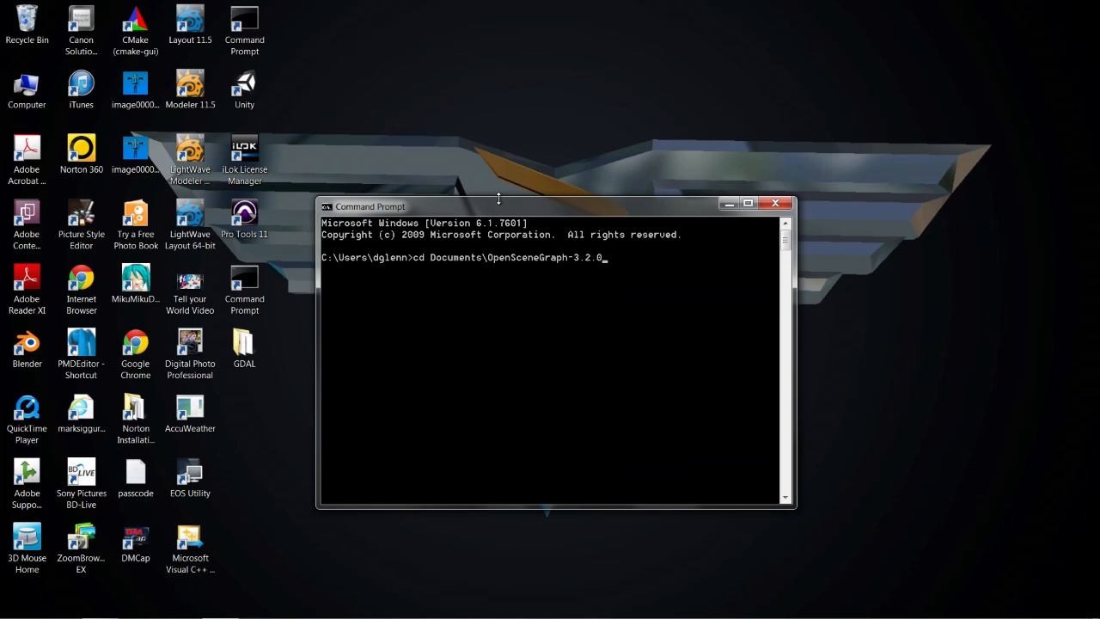
{"action": "type", "text": "\\bin"}
{"action": "key", "text": "Return"}
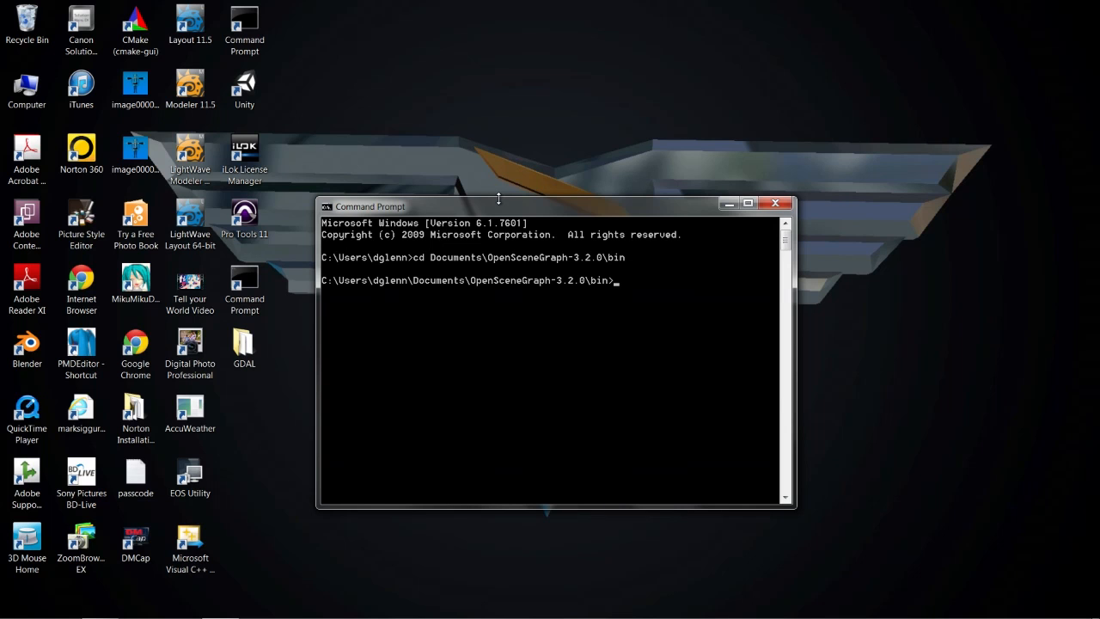
List the files in the bin folder and run osgversion to check the built library's version.
{"action": "key", "text": "Return"}
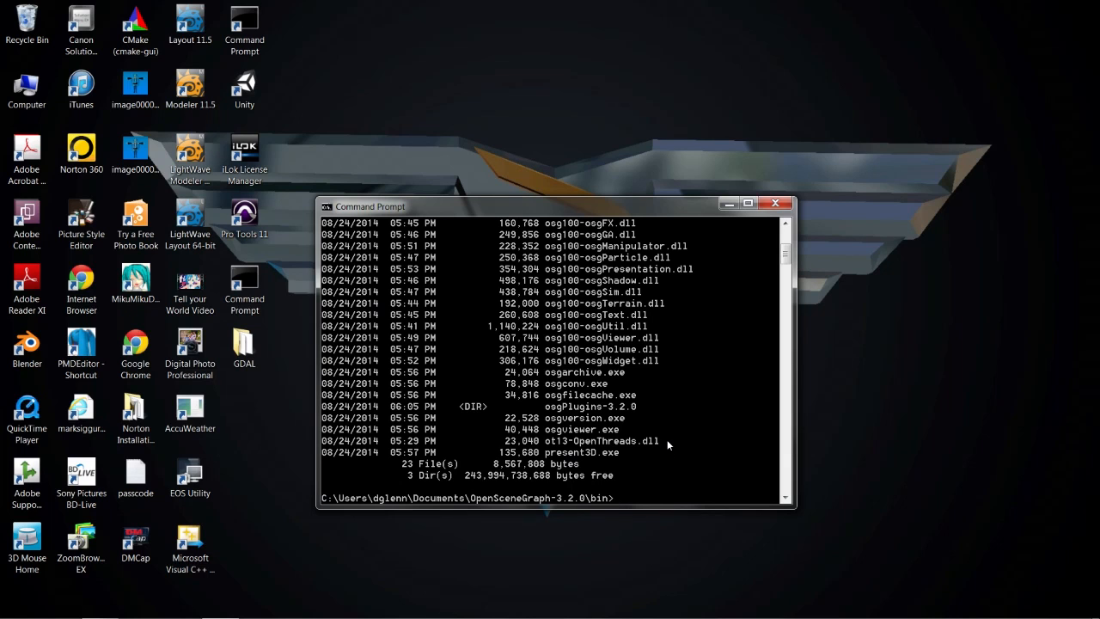
{"action": "type", "text": "osgversion"}
{"action": "key", "text": "Return"}
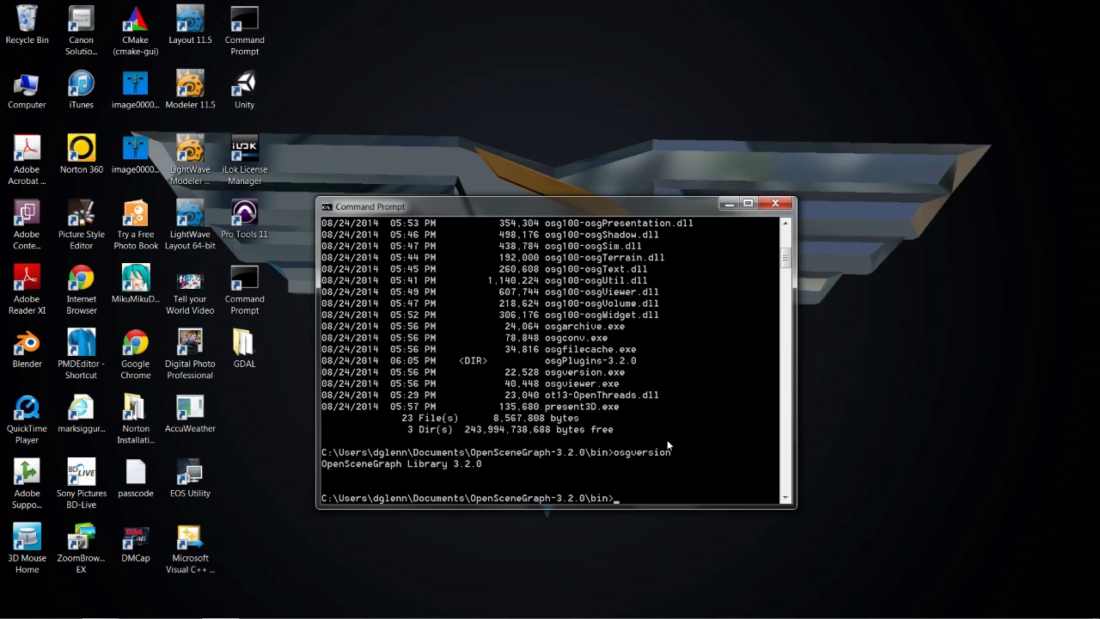
Run osgviewer without arguments to test the build, and close the Command Prompt.
{"action": "key", "text": "Up"}
{"action": "key", "text": "BackSpace"}
{"action": "key", "text": "BackSpace"}
{"action": "key", "text": "BackSpace"}
{"action": "key", "text": "BackSpace"}
{"action": "key", "text": "BackSpace"}
{"action": "type", "text": "er"}
{"action": "key", "text": "BackSpace"}
{"action": "key", "text": "BackSpace"}
{"action": "type", "text": "ir"}
{"action": "key", "text": "BackSpace"}
{"action": "type", "text": "ewer"}
{"action": "key", "text": "Return"}
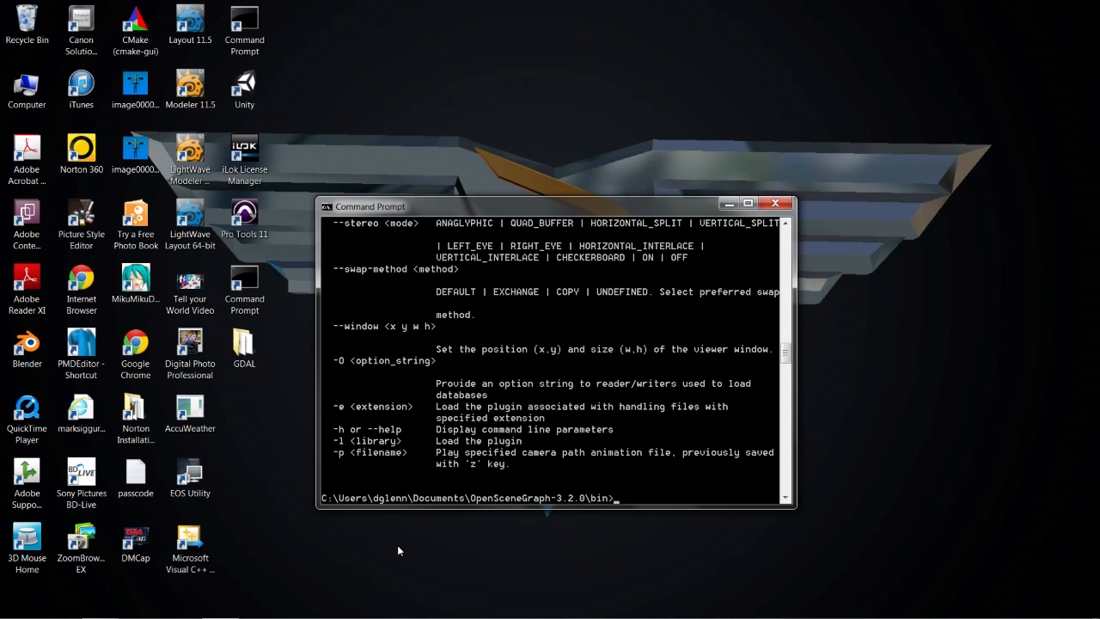
{"action": "left_click", "coordinate": [777, 204]}
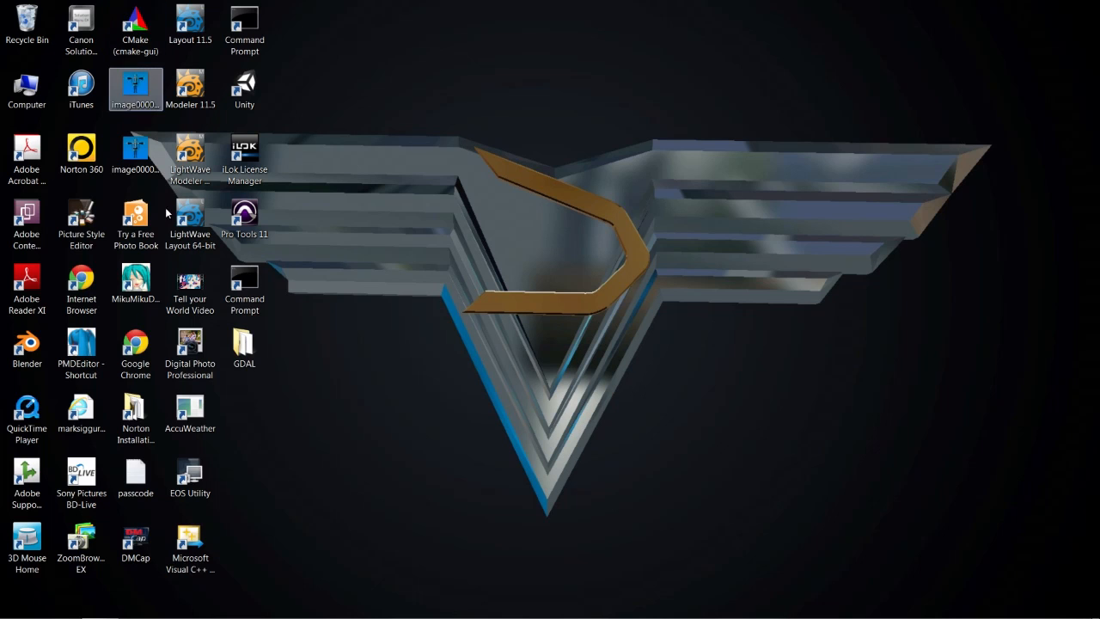
Open CMake and move its window to the middle of the desktop.
{"action": "left_click", "coordinate": [189, 571]}
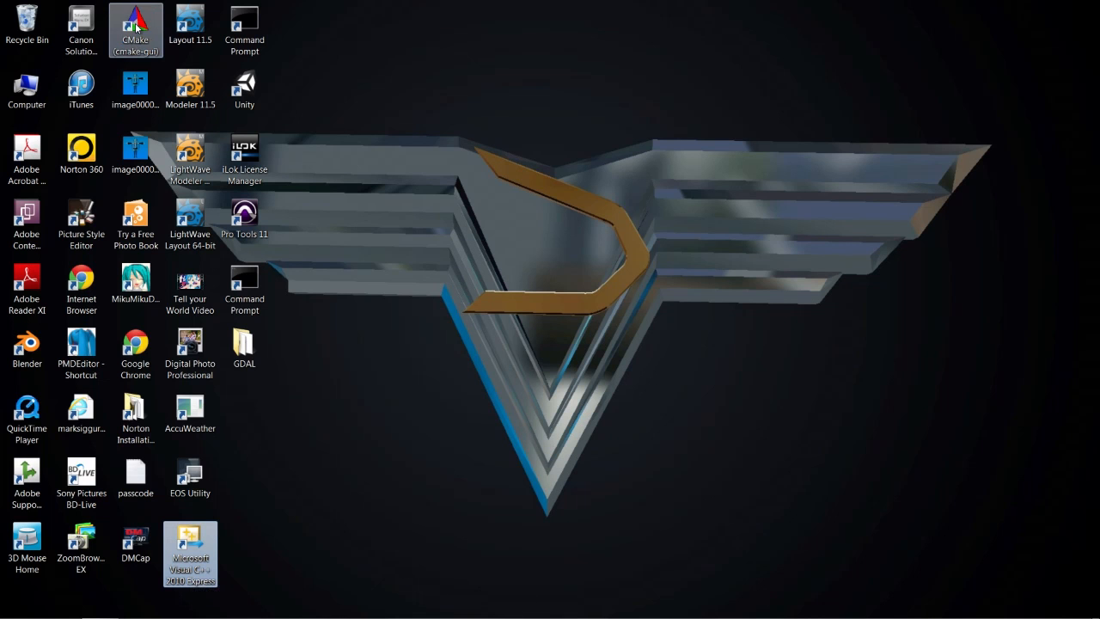
{"action": "double_click", "coordinate": [136, 28]}
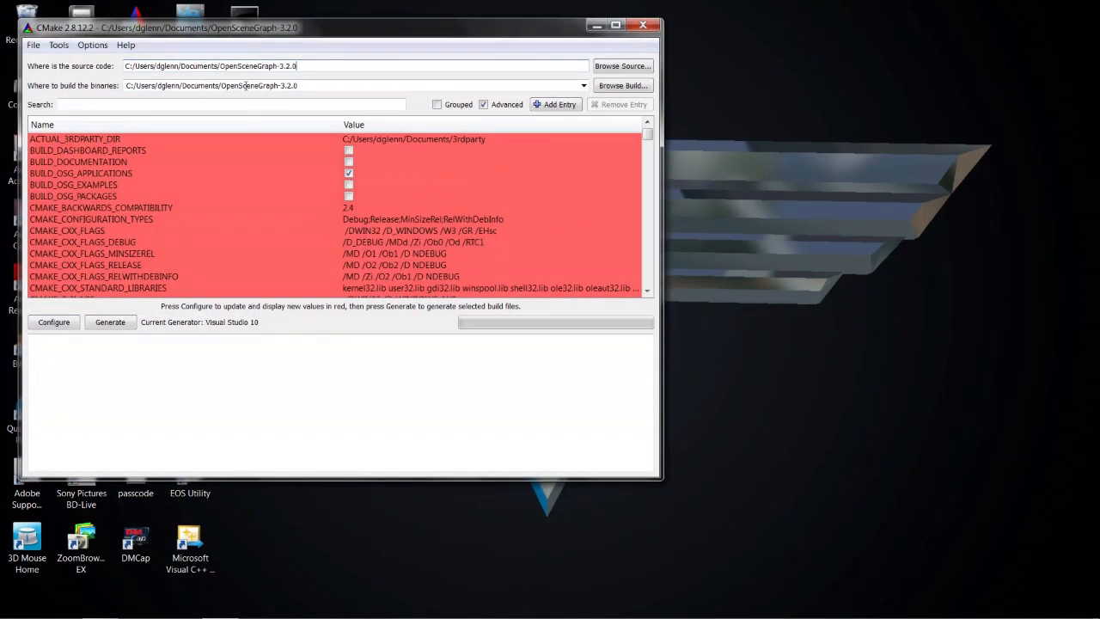
{"action": "left_click_drag", "start_coordinate": [350, 36], "coordinate": [610, 63]}
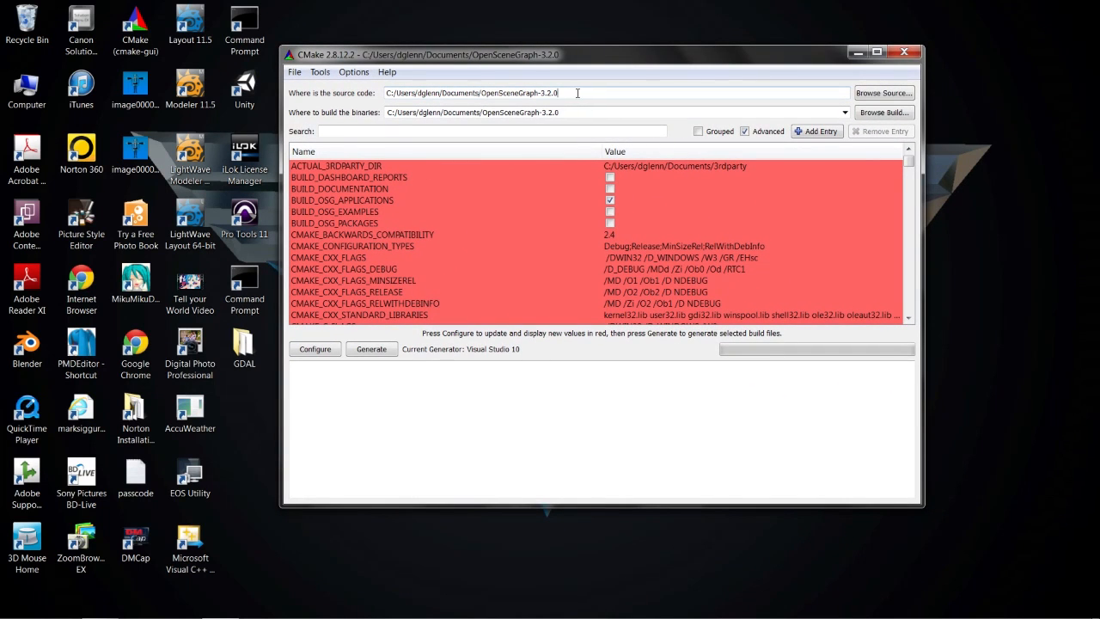
Copy the OpenSceneGraph-3.2.0 source code path and clear it from the source location.
{"action": "left_click_drag", "start_coordinate": [562, 92], "coordinate": [385, 93]}
{"action": "key", "text": "ctrl+c"}
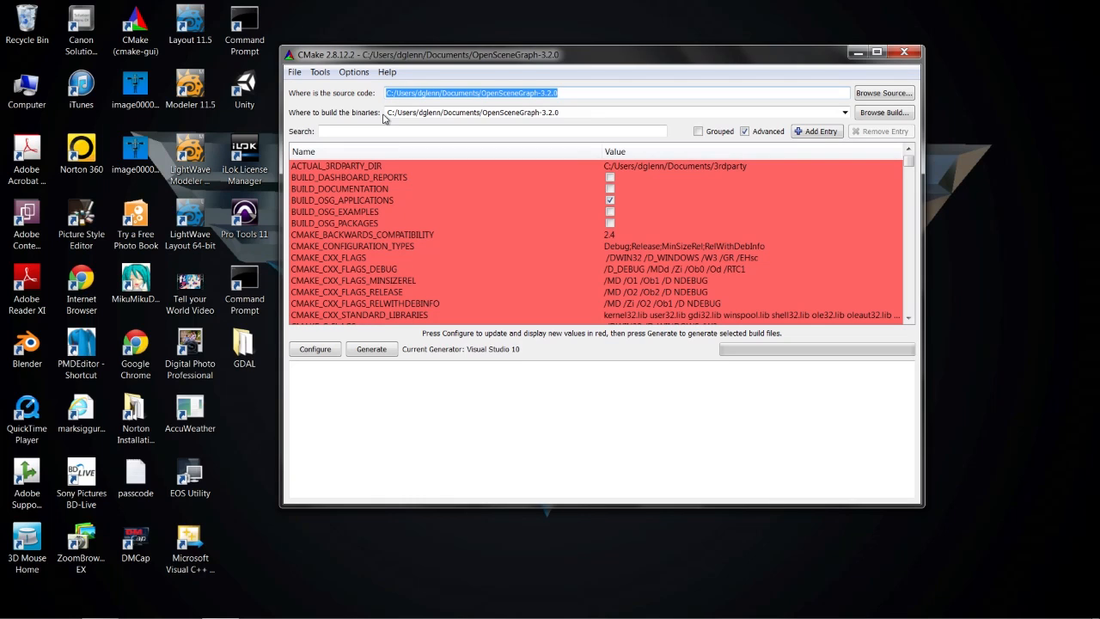
{"action": "key", "text": "Delete"}
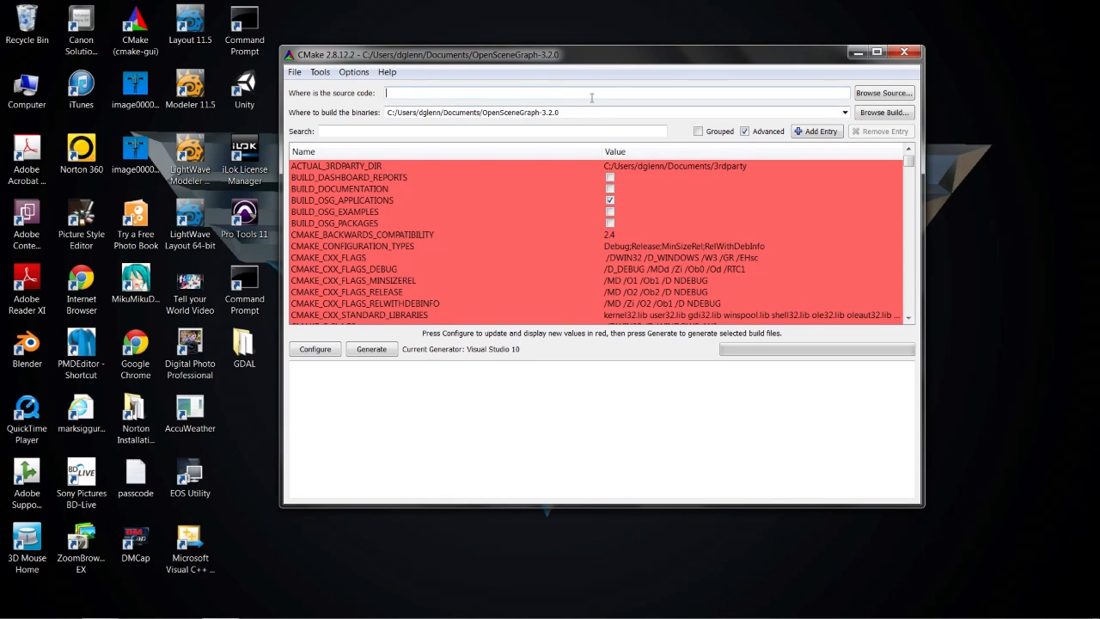
Re-enter the copied OpenSceneGraph-3.2.0 path as the binaries location and delete its CMake cache.
{"action": "left_click_drag", "start_coordinate": [576, 115], "coordinate": [371, 118]}
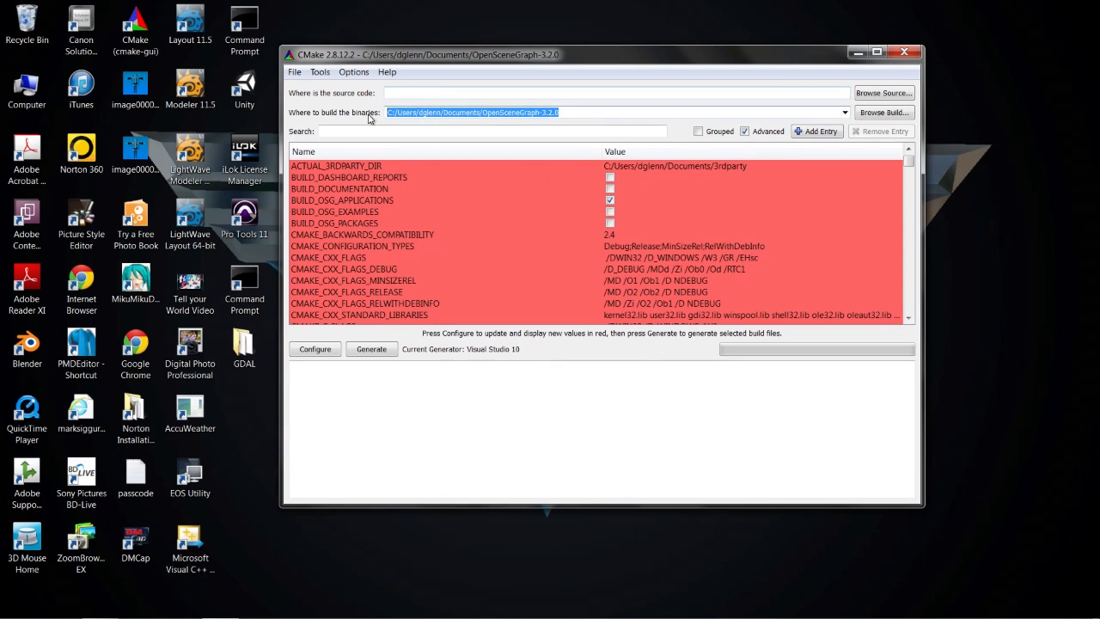
{"action": "key", "text": "ctrl+v"}
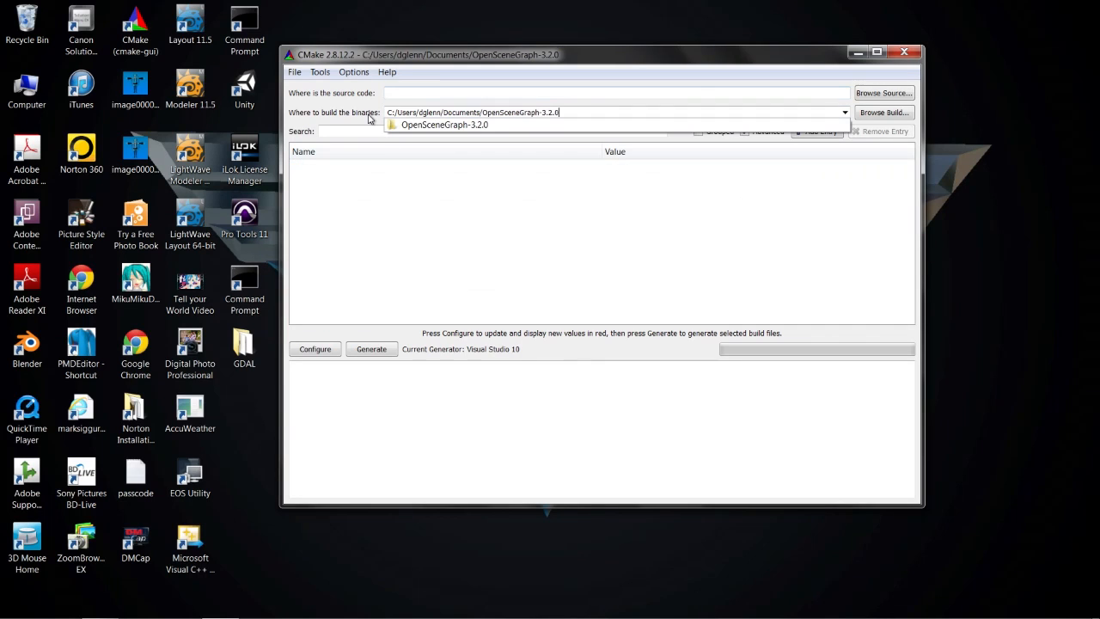
{"action": "left_click", "coordinate": [398, 189]}
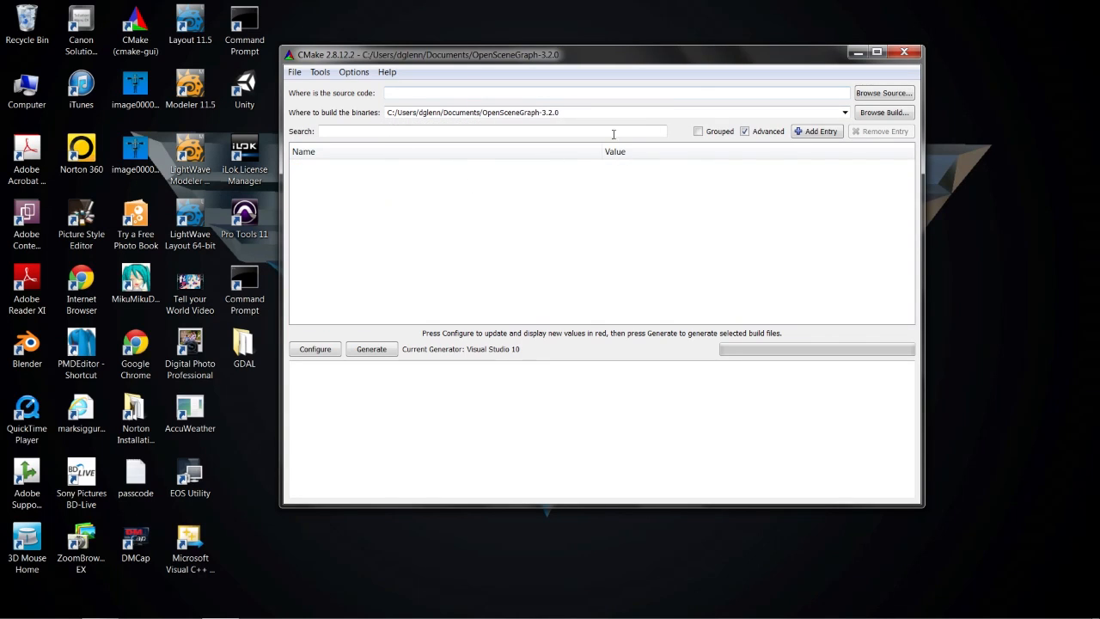
{"action": "left_click", "coordinate": [294, 72]}
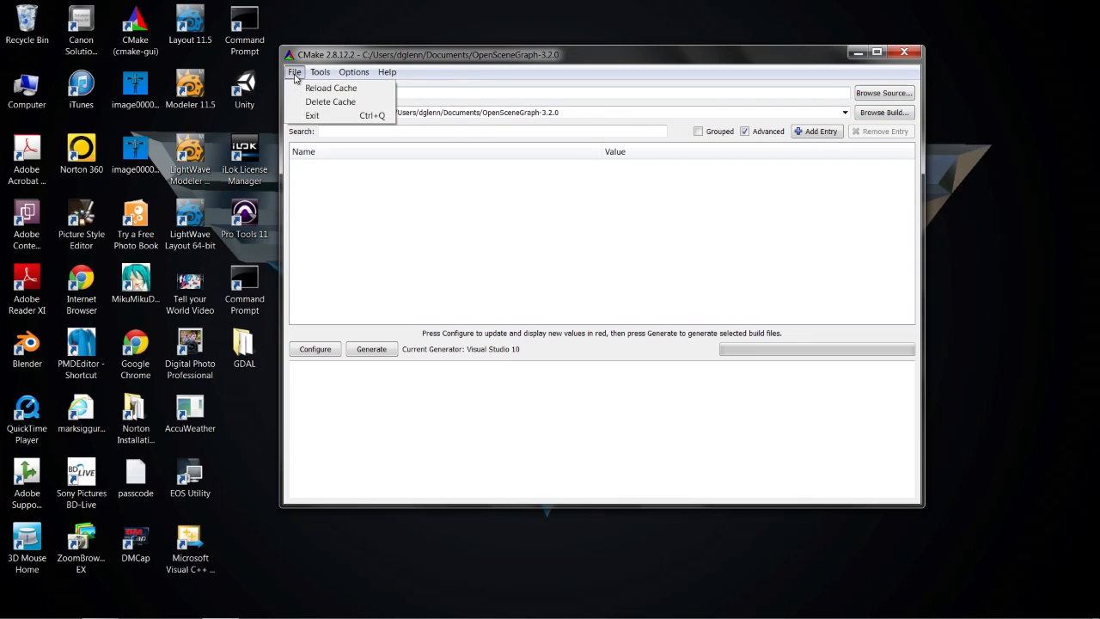
{"action": "left_click", "coordinate": [329, 102]}
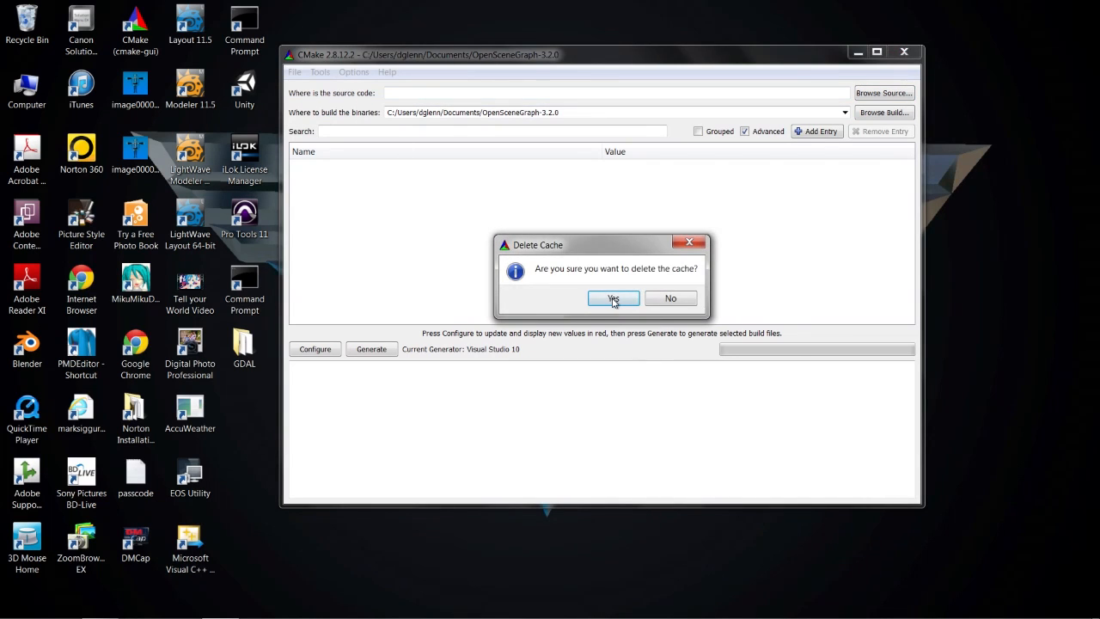
{"action": "left_click", "coordinate": [613, 298]}
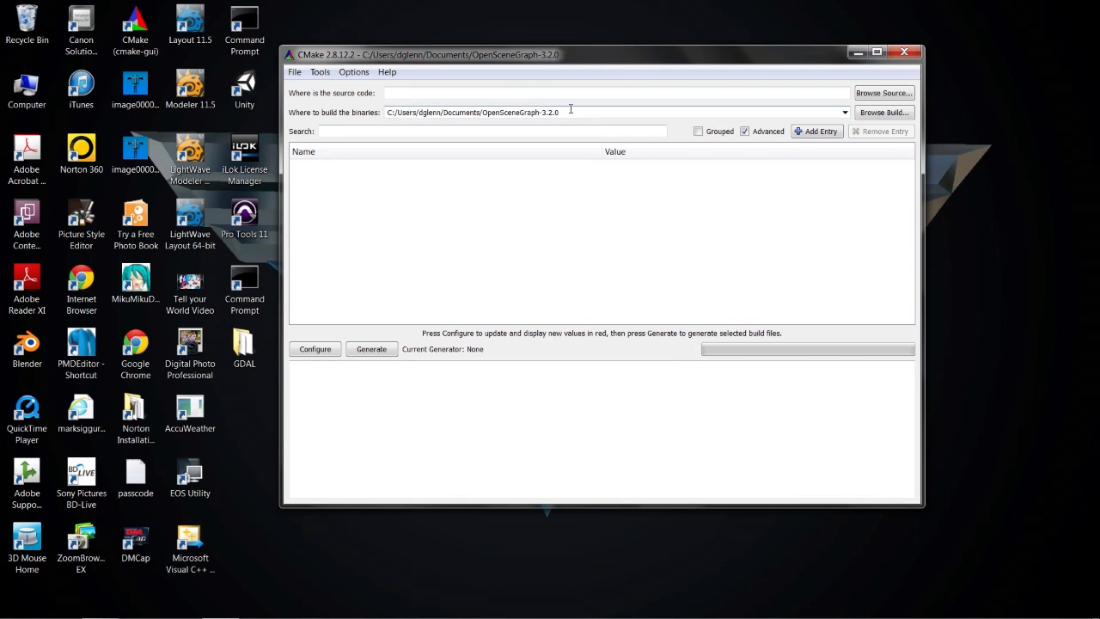
Clear the OpenSceneGraph-3.2.0 path from the binaries location.
{"action": "left_click_drag", "start_coordinate": [570, 109], "coordinate": [397, 120]}
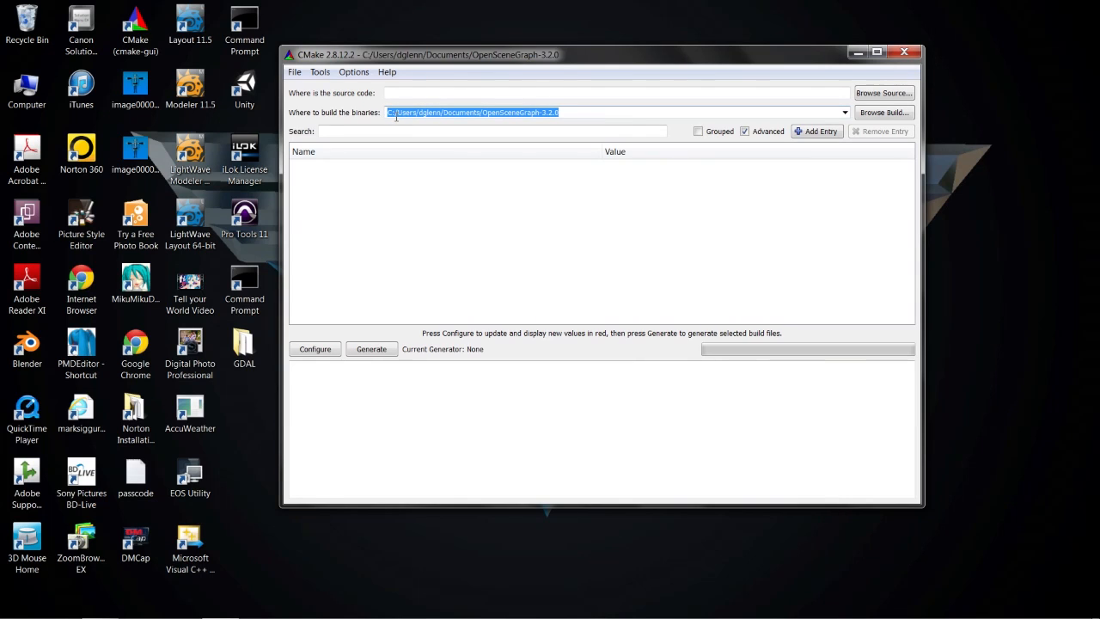
{"action": "key", "text": "BackSpace"}
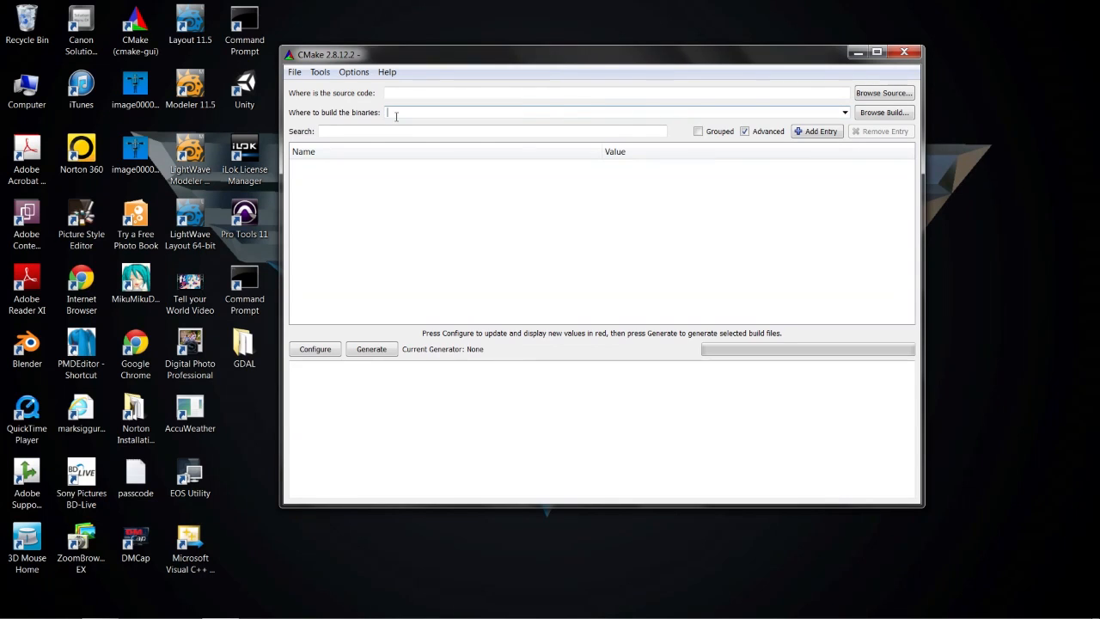
{"action": "left_click", "coordinate": [296, 75]}
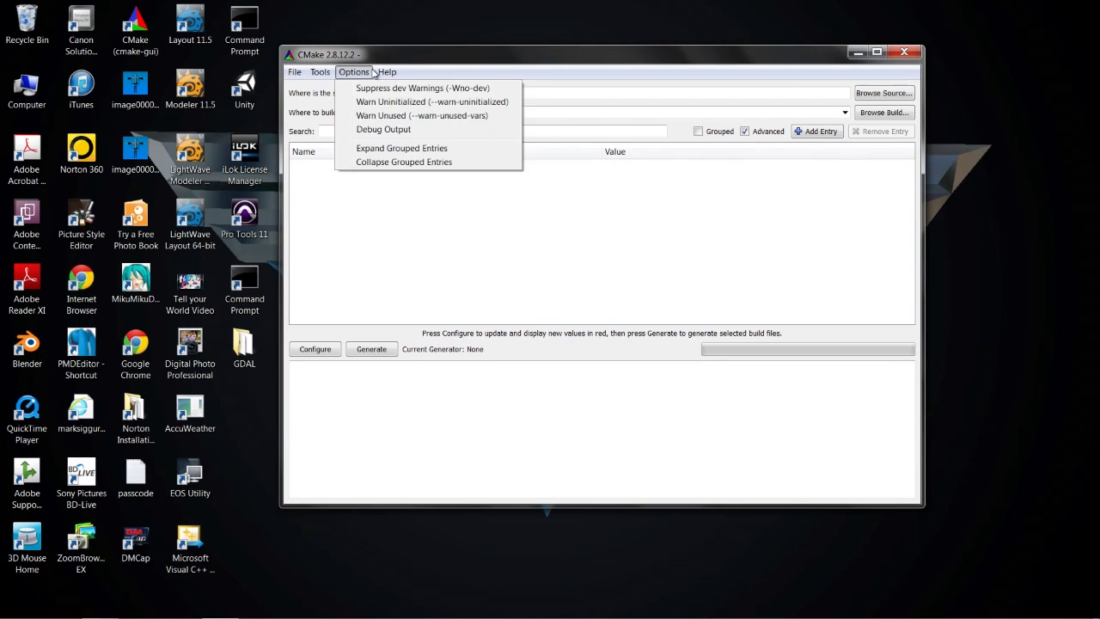
{"action": "left_click", "coordinate": [518, 76]}
Browse to the VirtualPlanetBuilder-master folder in My Documents and set it as the source code location.
{"action": "left_click", "coordinate": [881, 93]}
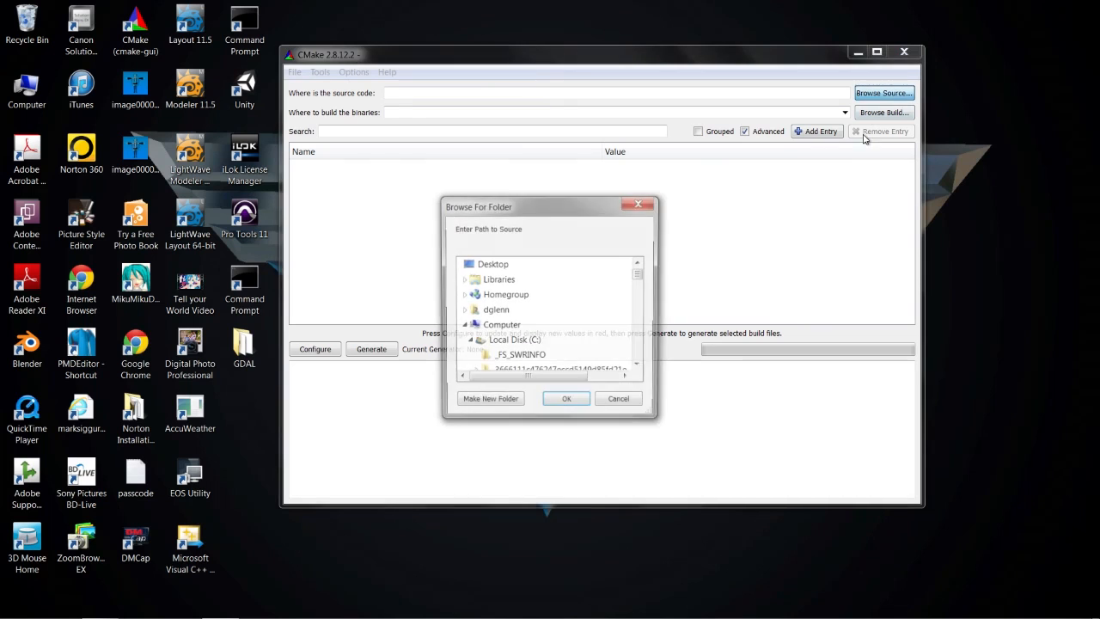
{"action": "left_click", "coordinate": [464, 310]}
{"action": "scroll", "coordinate": [511, 357], "scroll_direction": "down", "scroll_amount": 1}
{"action": "scroll", "coordinate": [511, 356], "scroll_direction": "down", "scroll_amount": 4}
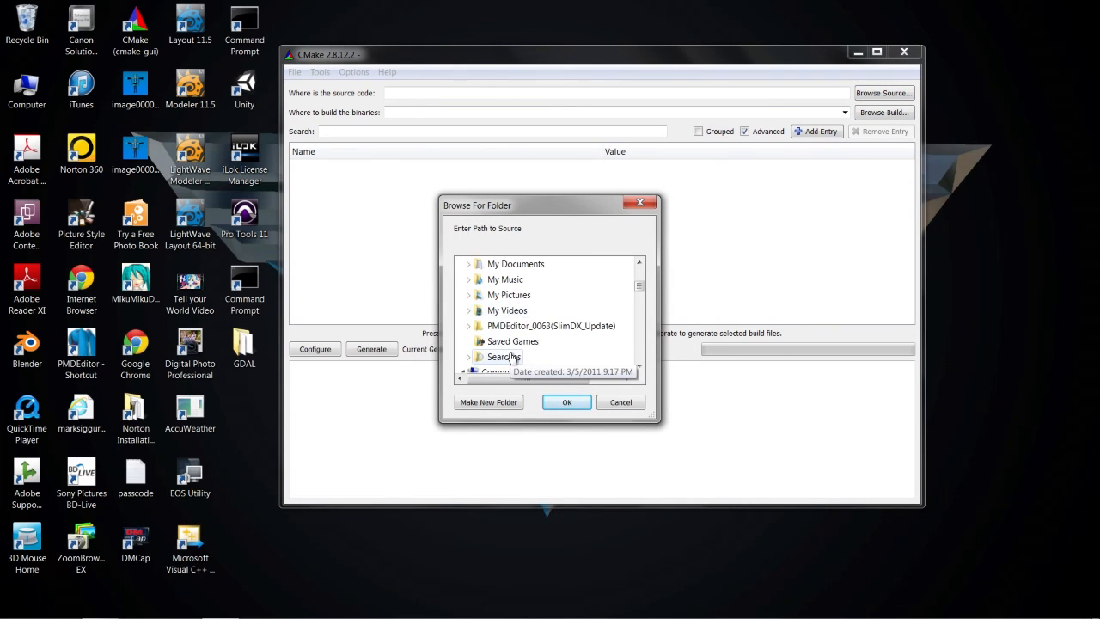
{"action": "double_click", "coordinate": [488, 264]}
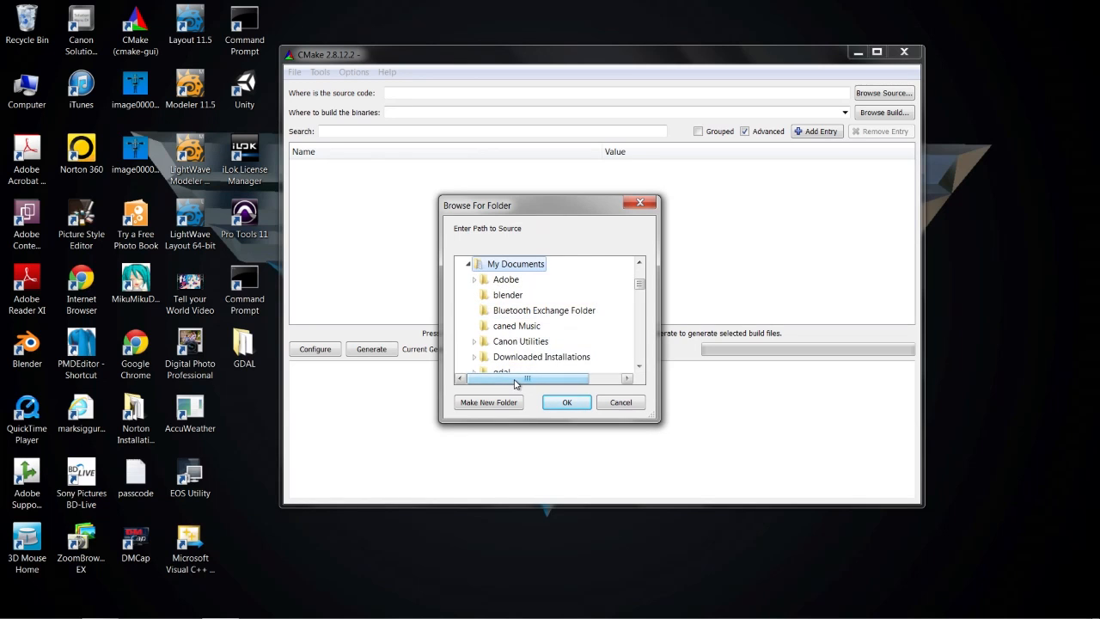
{"action": "scroll", "coordinate": [554, 340], "scroll_direction": "down", "scroll_amount": 4}
{"action": "scroll", "coordinate": [535, 311], "scroll_direction": "down", "scroll_amount": 3}
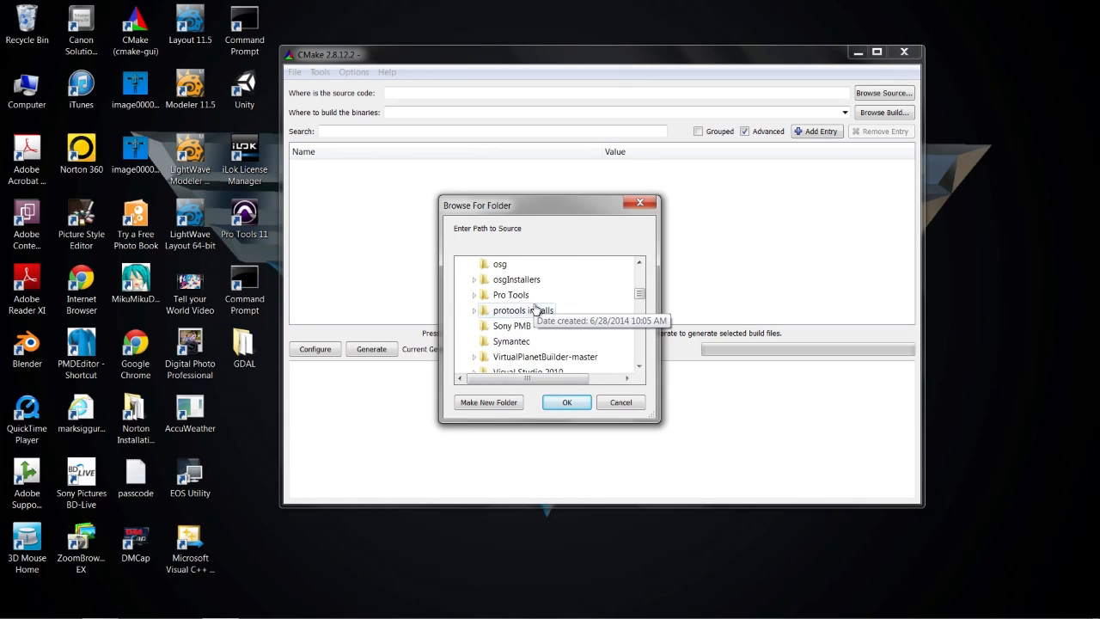
{"action": "double_click", "coordinate": [514, 312]}
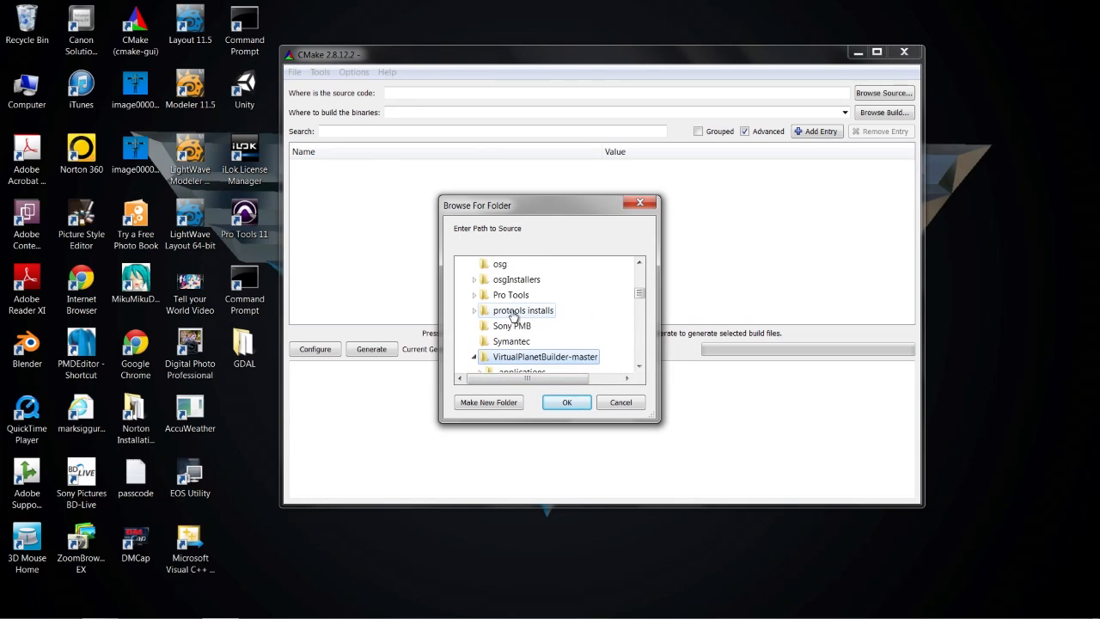
{"action": "scroll", "coordinate": [524, 344], "scroll_direction": "down", "scroll_amount": 1}
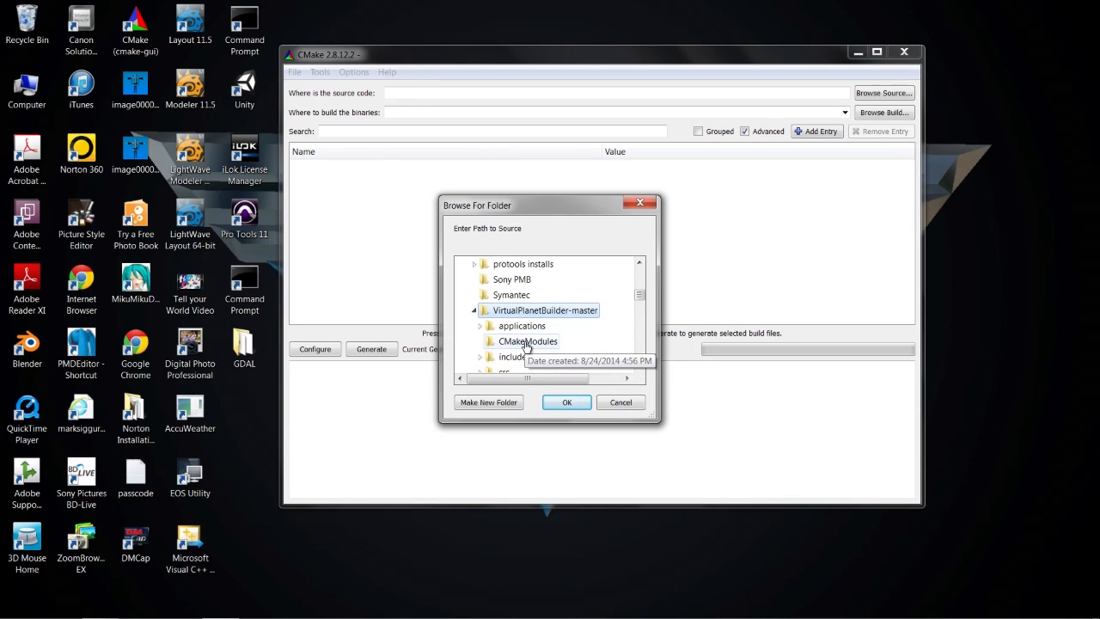
{"action": "left_click", "coordinate": [565, 403]}
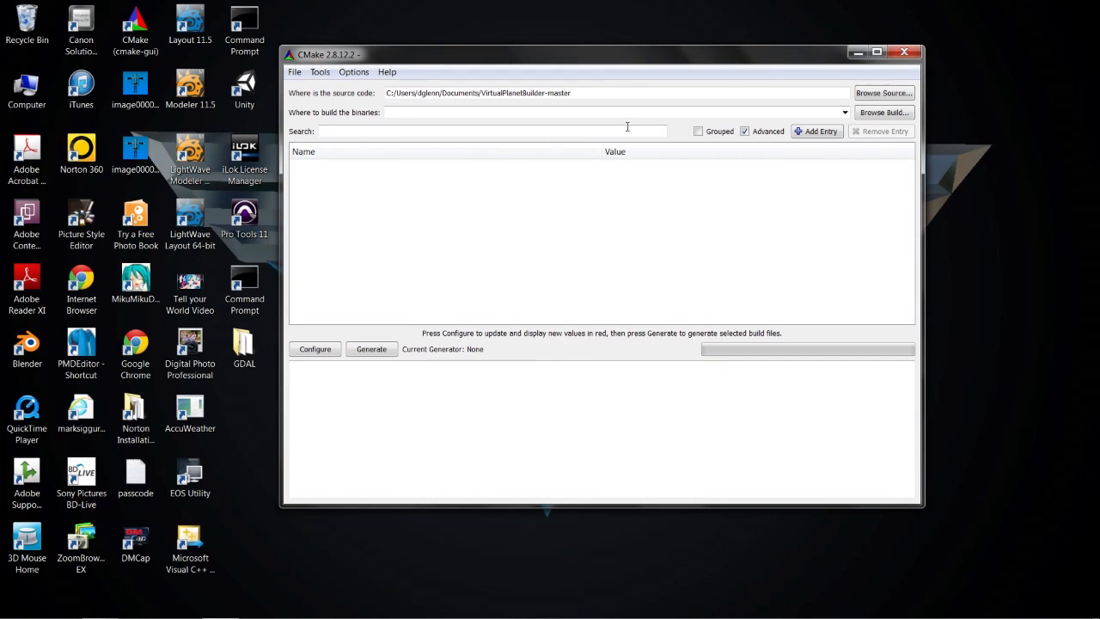
Copy the VirtualPlanetBuilder-master source path and use it as the binaries location as well.
{"action": "left_click_drag", "start_coordinate": [584, 94], "coordinate": [385, 93]}
{"action": "key", "text": "ctrl+c"}
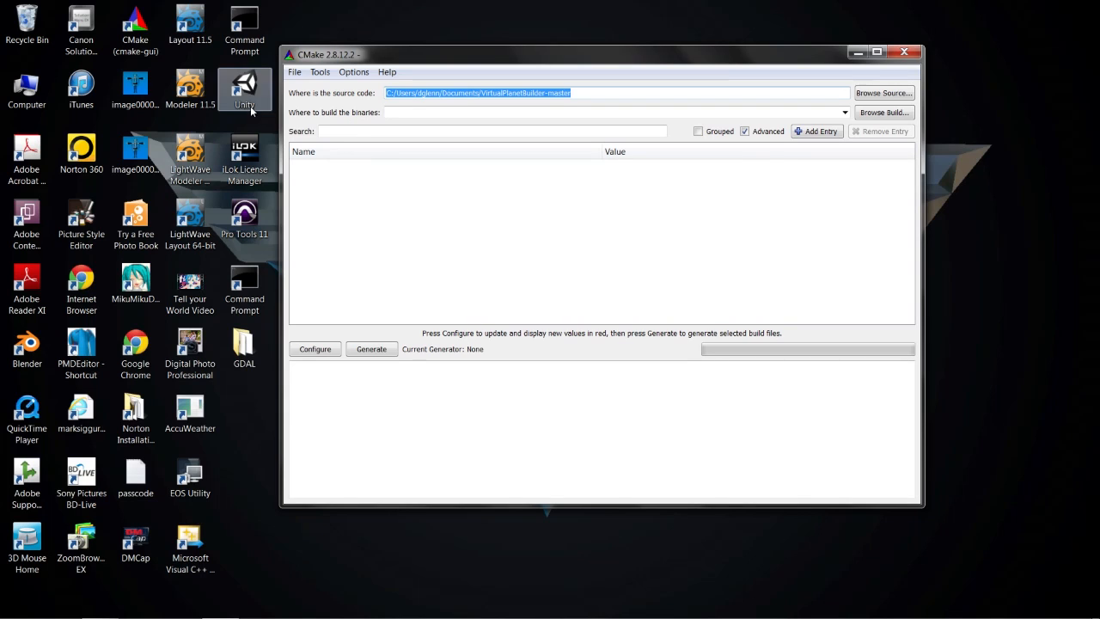
{"action": "left_click", "coordinate": [404, 111]}
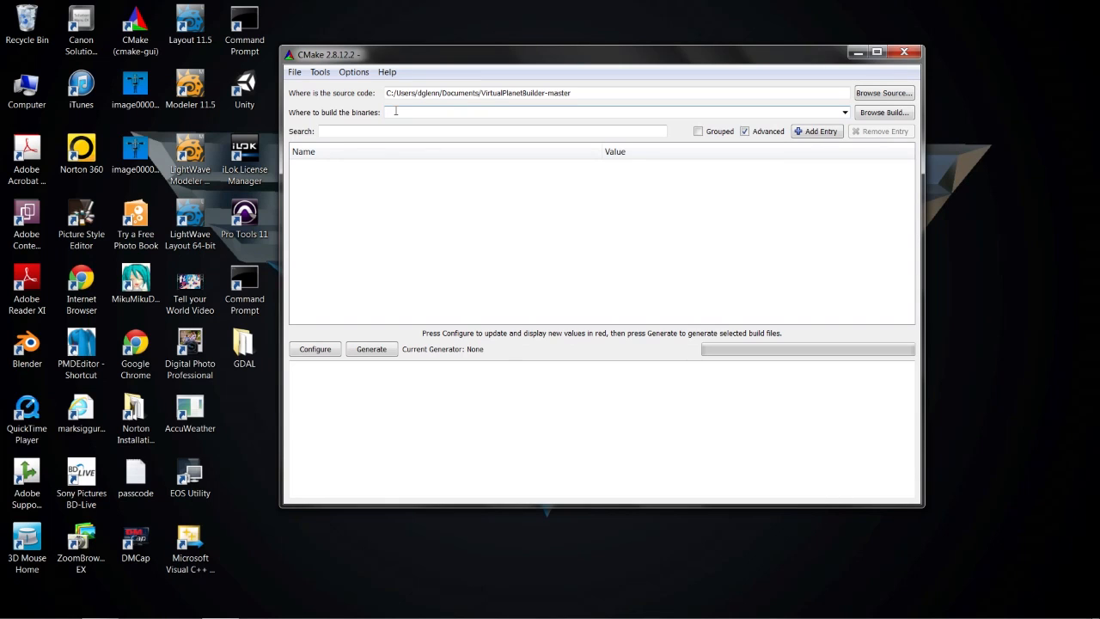
{"action": "key", "text": "ctrl+v"}
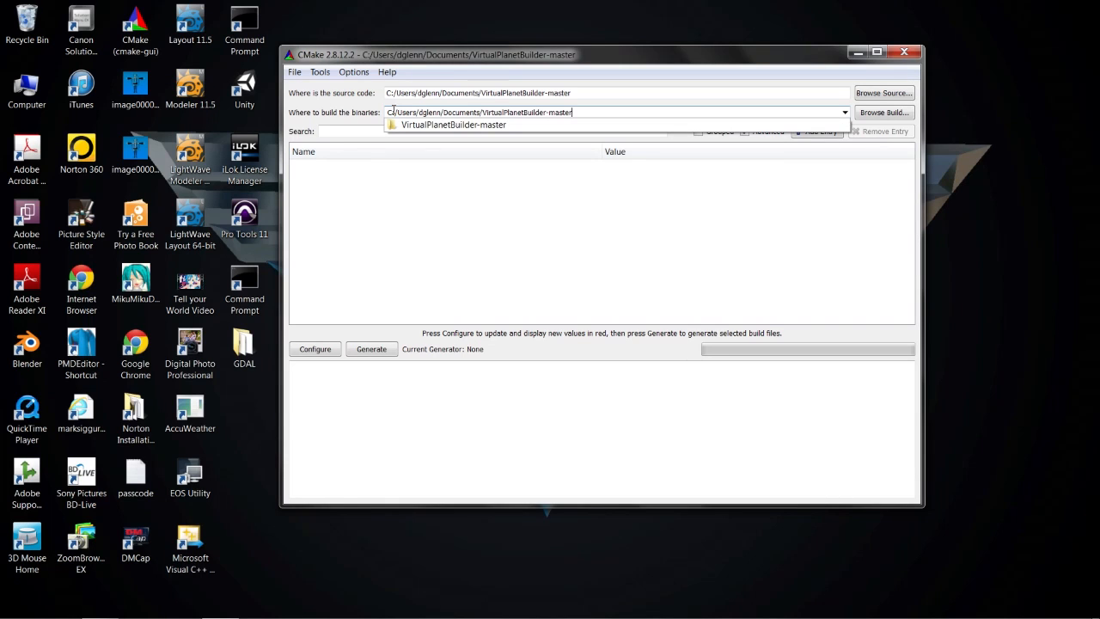
{"action": "left_click", "coordinate": [484, 127]}
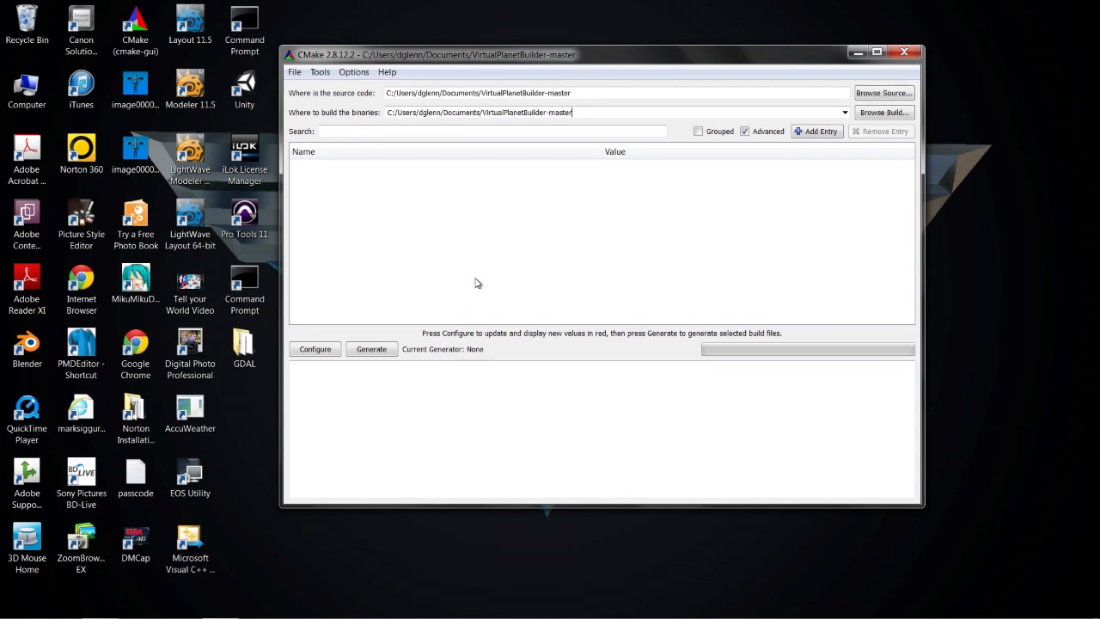
Turn off the Advanced view and configure the project with the Visual Studio 10 generator and default native compilers, dismissing the resulting dialog.
{"action": "left_click", "coordinate": [746, 133]}
{"action": "left_click", "coordinate": [314, 355]}
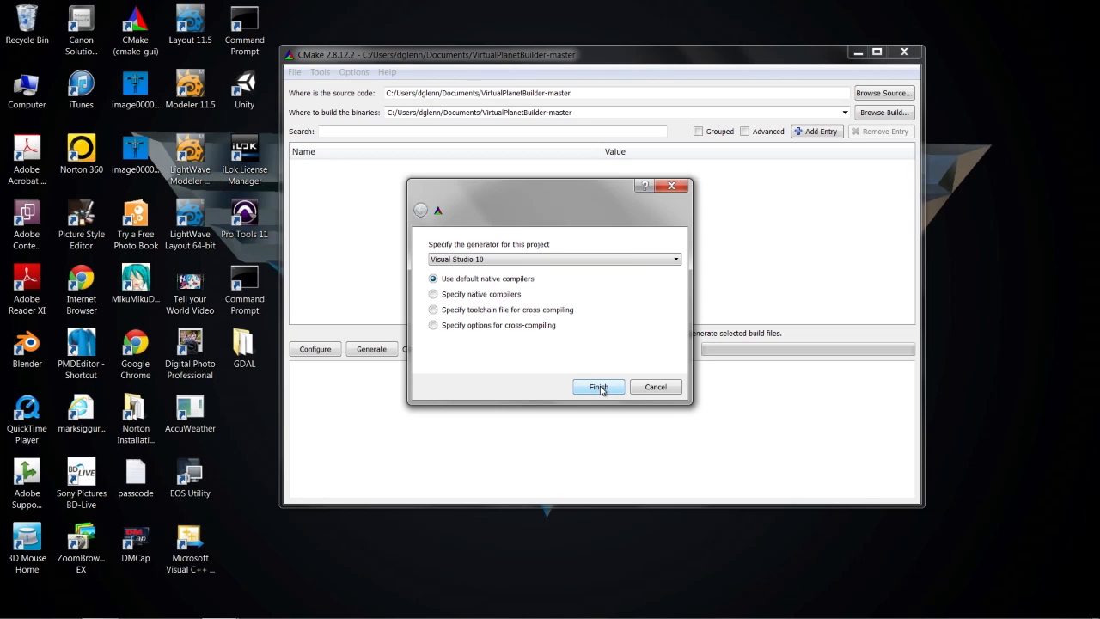
{"action": "left_click", "coordinate": [487, 260]}
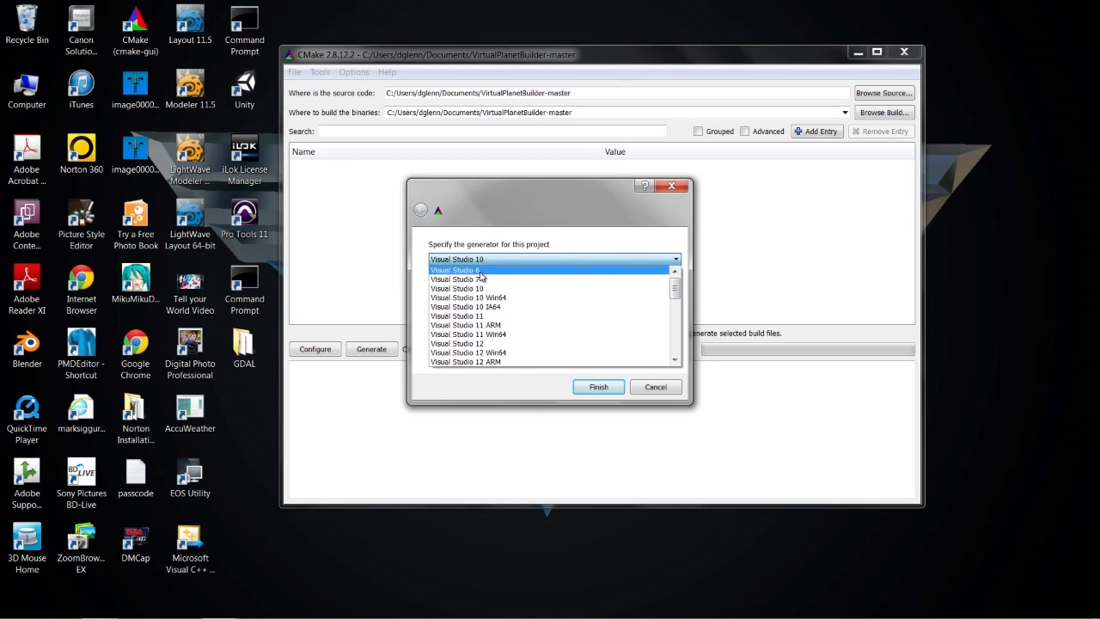
{"action": "left_click", "coordinate": [481, 289]}
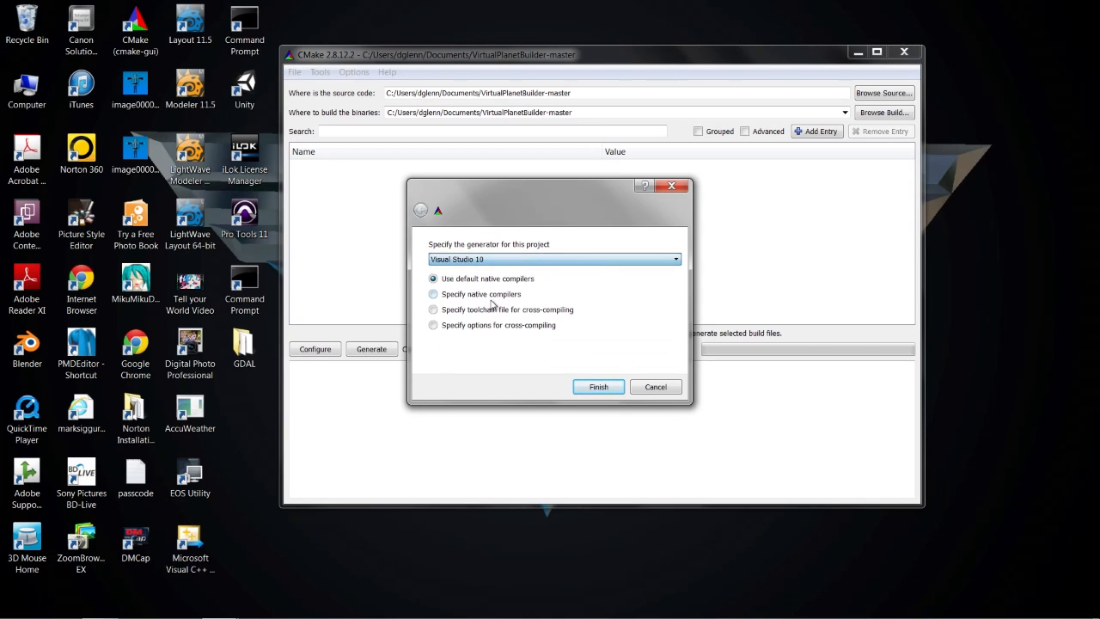
{"action": "left_click", "coordinate": [591, 388]}
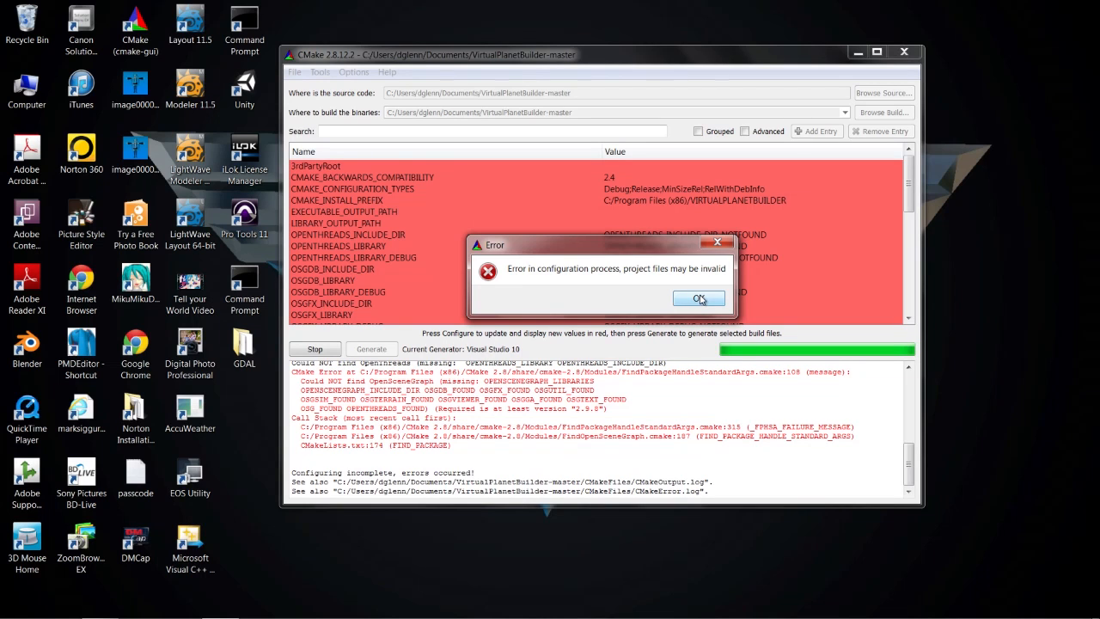
{"action": "left_click", "coordinate": [700, 298]}
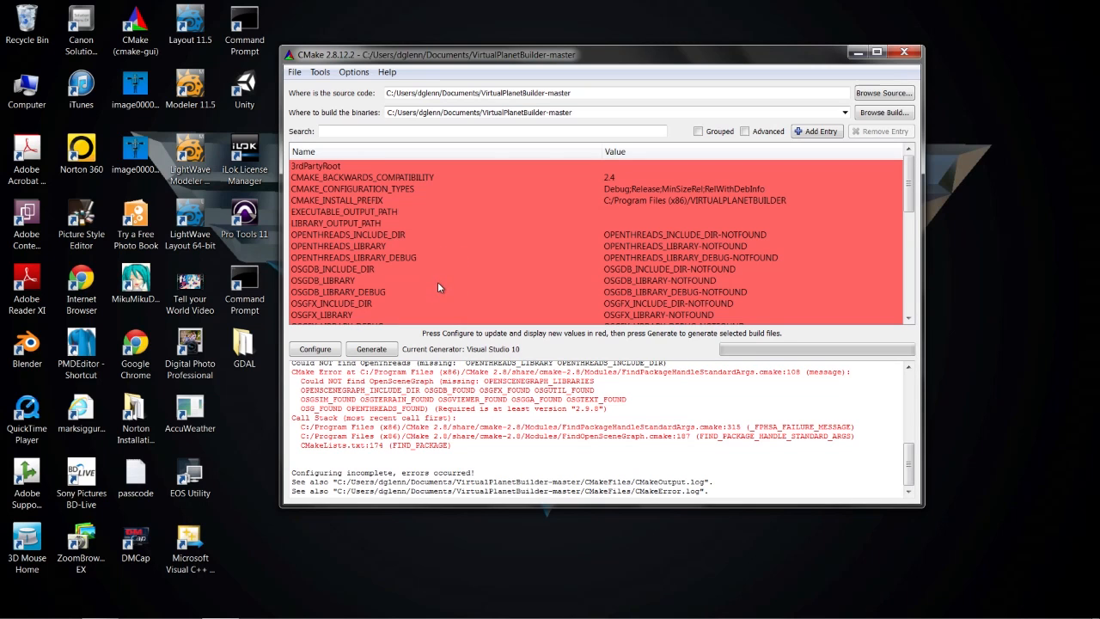
Look through the unresolved OpenSceneGraph entries in the variable list, including the empty OSG_DIR entry.
{"action": "scroll", "coordinate": [406, 261], "scroll_direction": "down", "scroll_amount": 10}
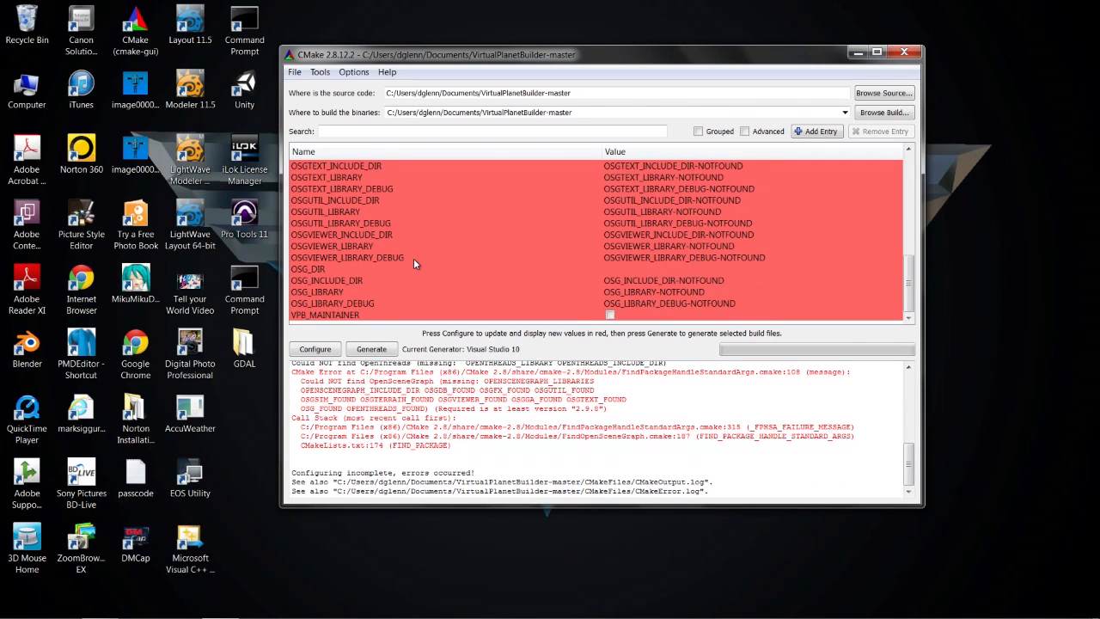
{"action": "scroll", "coordinate": [413, 261], "scroll_direction": "up", "scroll_amount": 4}
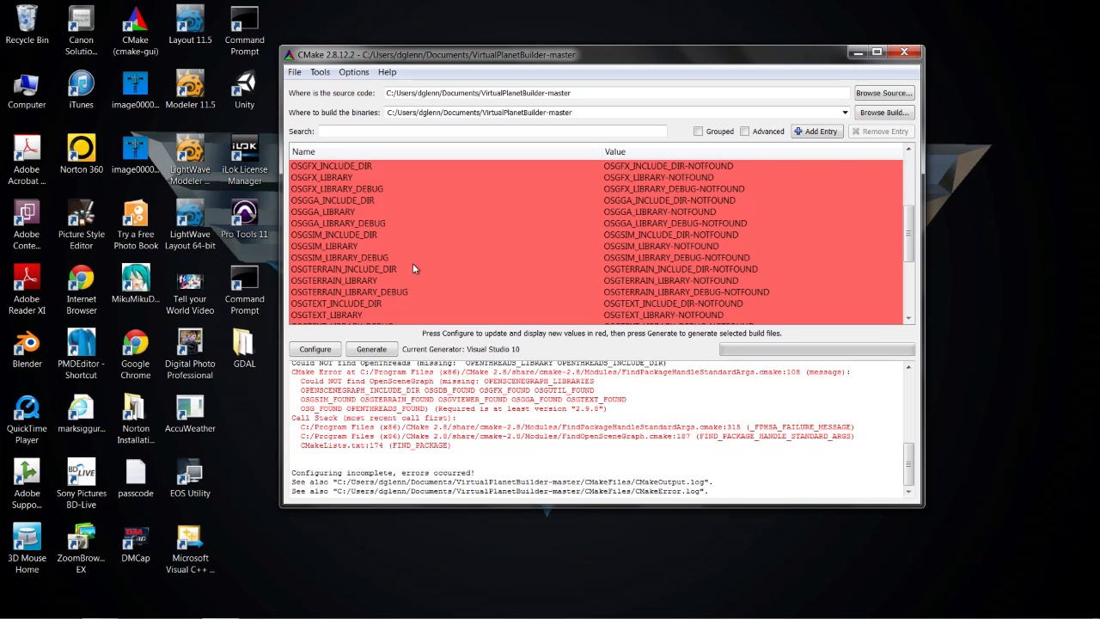
{"action": "scroll", "coordinate": [411, 260], "scroll_direction": "down", "scroll_amount": 3}
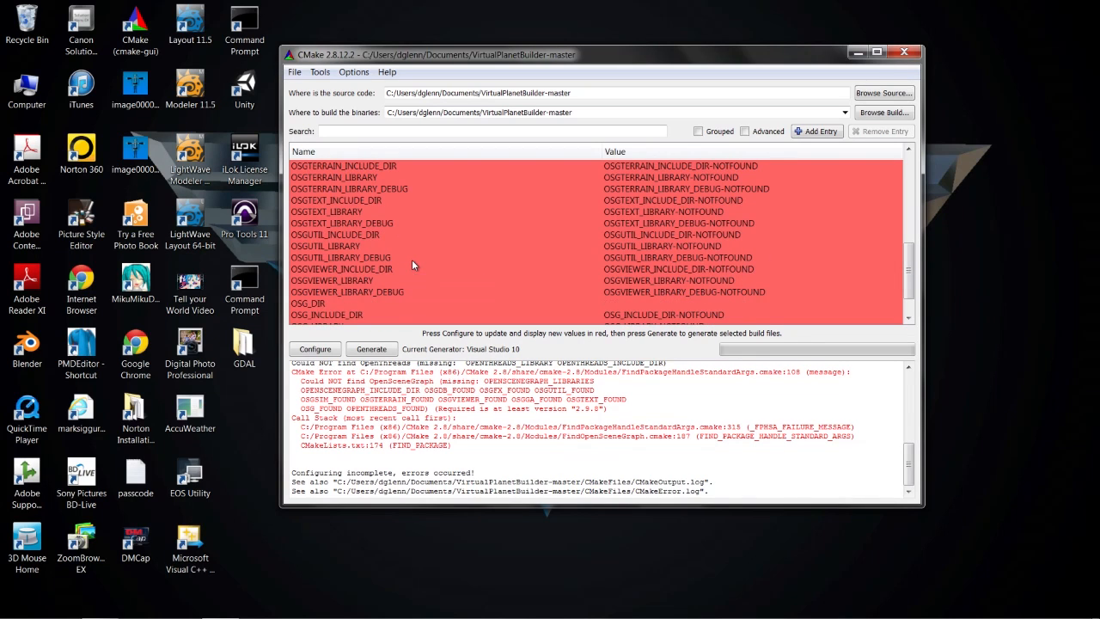
{"action": "left_click", "coordinate": [309, 305]}
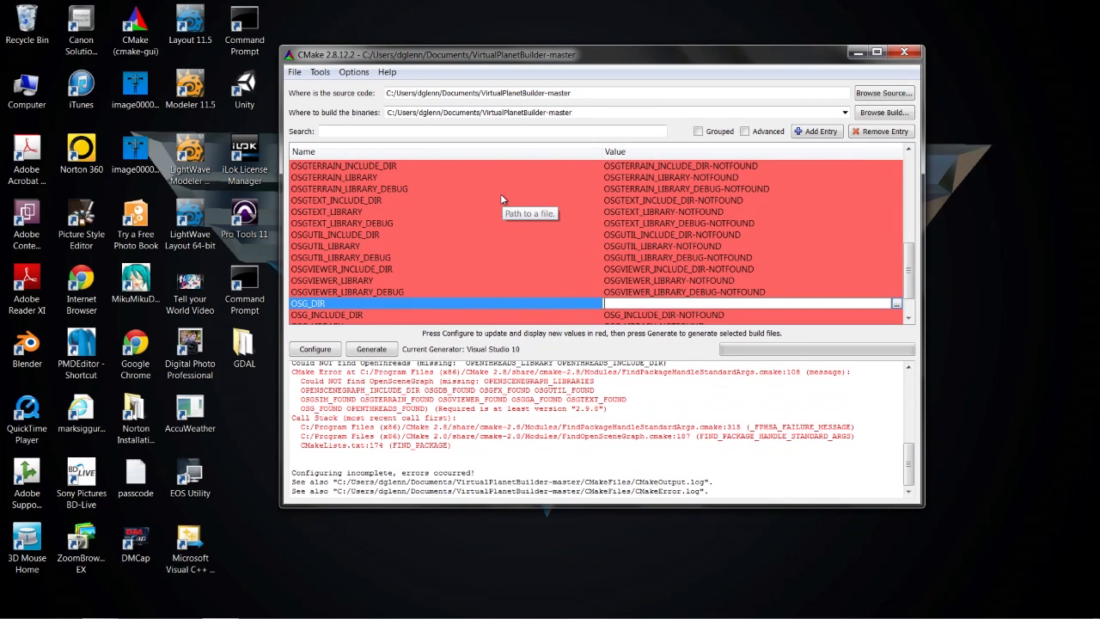
{"action": "scroll", "coordinate": [392, 257], "scroll_direction": "up", "scroll_amount": 3}
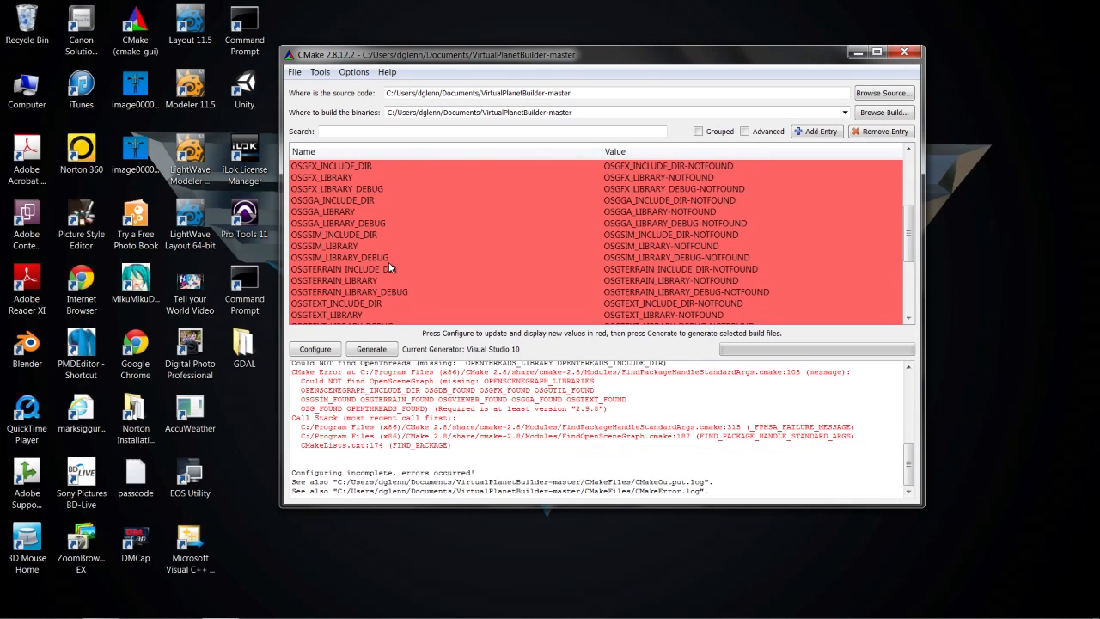
{"action": "scroll", "coordinate": [397, 271], "scroll_direction": "up", "scroll_amount": 4}
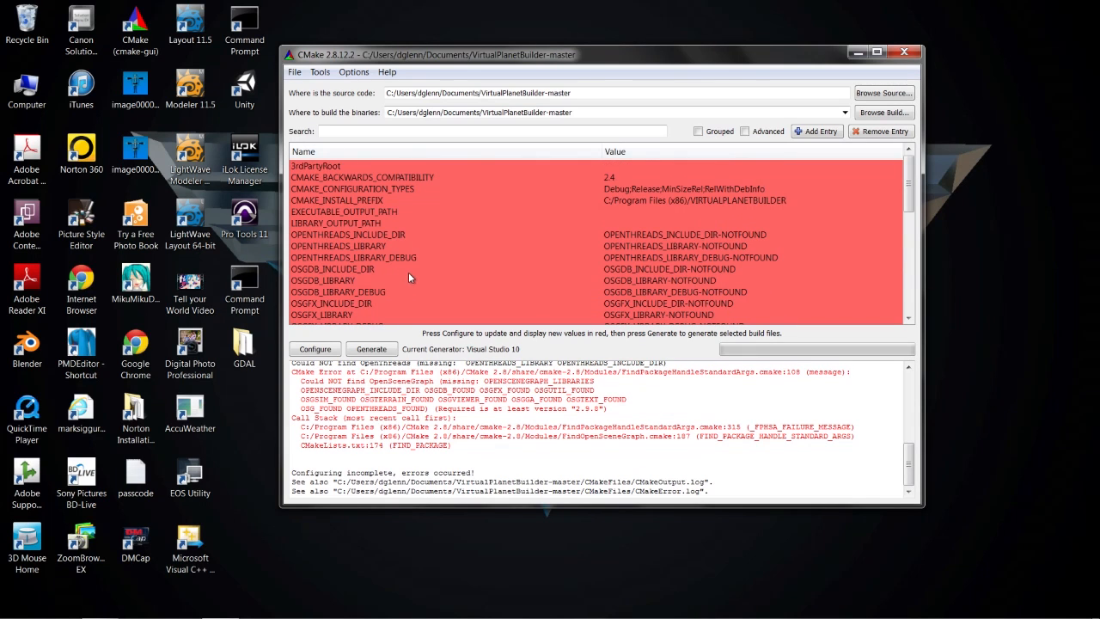
{"action": "scroll", "coordinate": [408, 271], "scroll_direction": "down", "scroll_amount": 4}
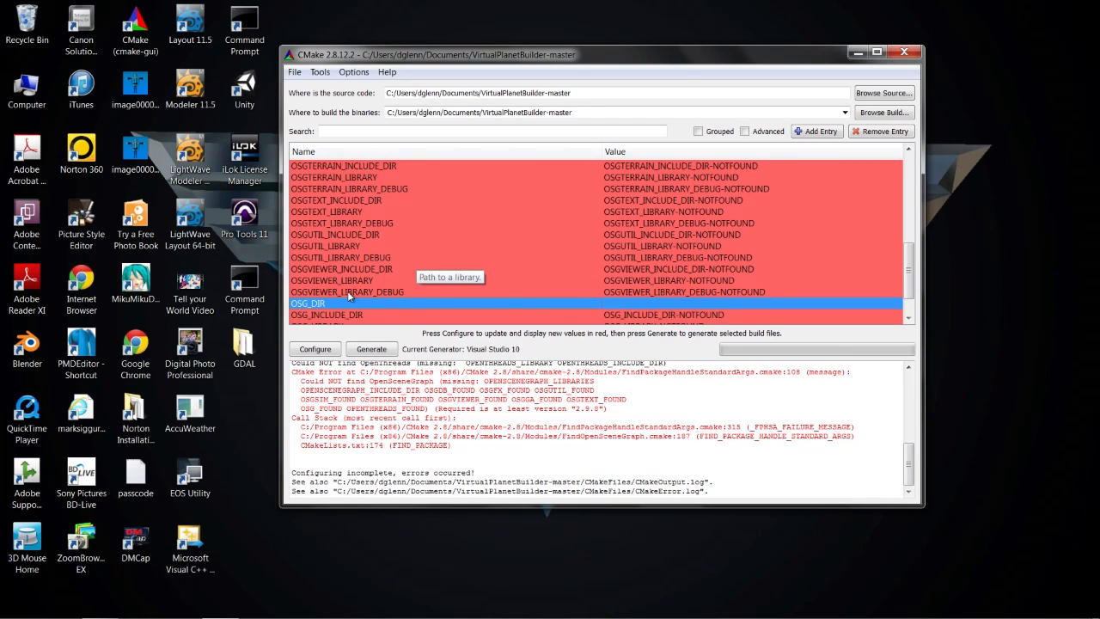
Set the OSG_DIR path to the OpenSceneGraph-3.2.0 folder in My Documents.
{"action": "left_click", "coordinate": [851, 305]}
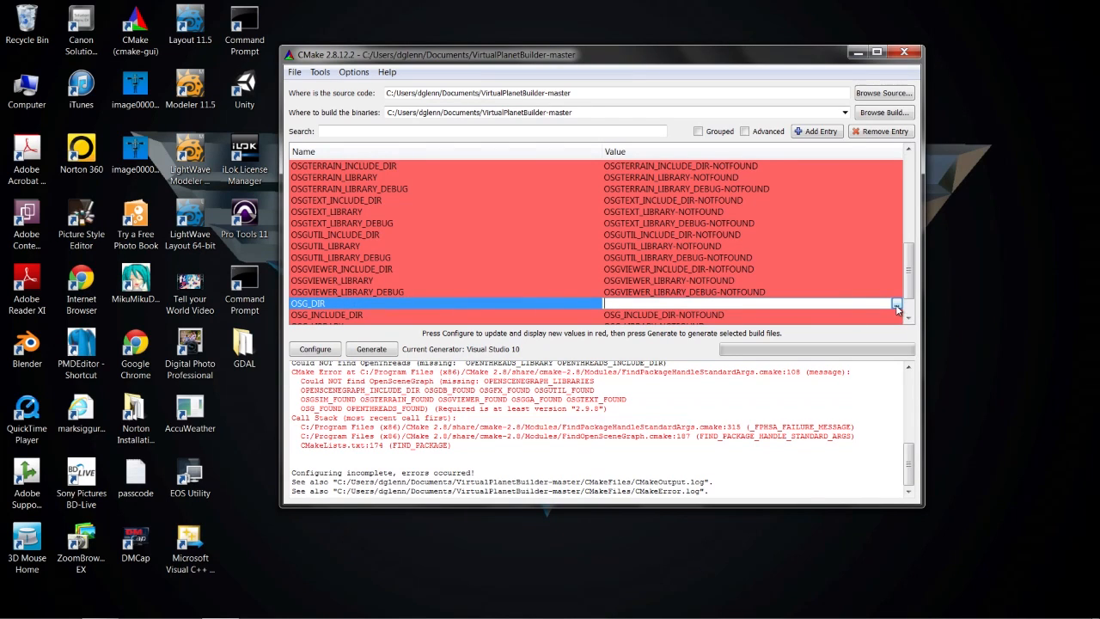
{"action": "left_click", "coordinate": [896, 305]}
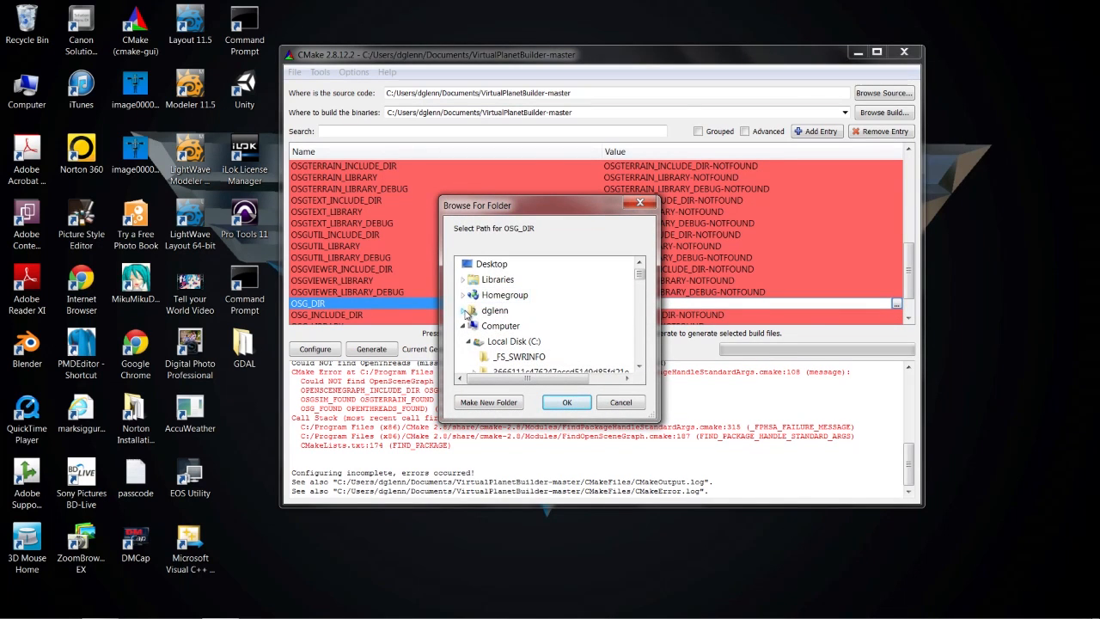
{"action": "left_click", "coordinate": [464, 311]}
{"action": "scroll", "coordinate": [626, 356], "scroll_direction": "down", "scroll_amount": 5}
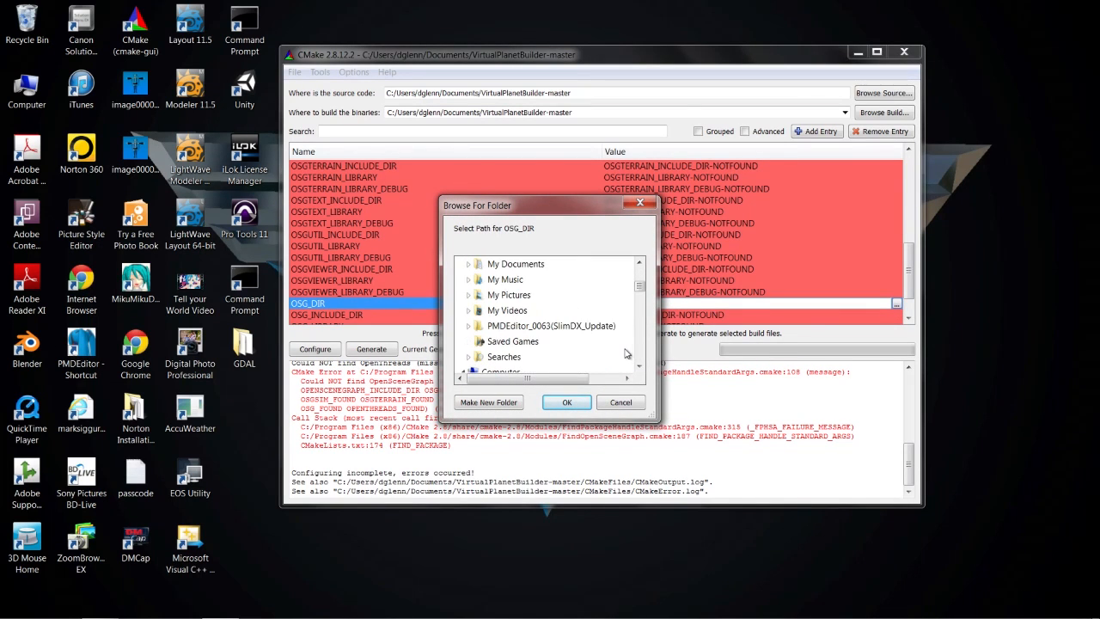
{"action": "left_click", "coordinate": [469, 264]}
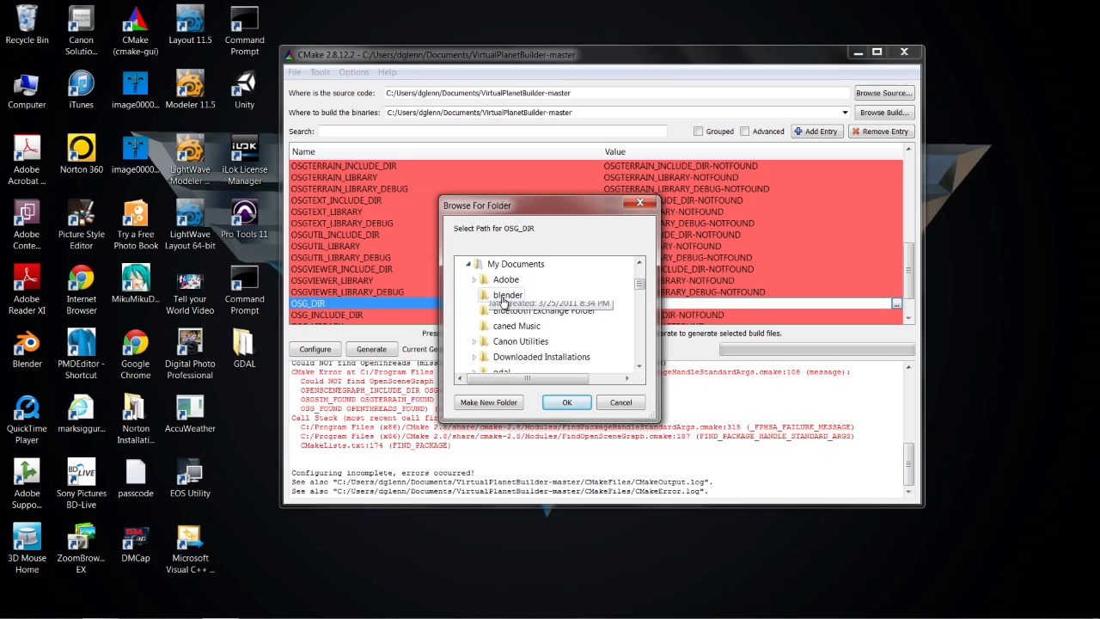
{"action": "scroll", "coordinate": [566, 344], "scroll_direction": "down", "scroll_amount": 2}
{"action": "scroll", "coordinate": [567, 343], "scroll_direction": "down", "scroll_amount": 1}
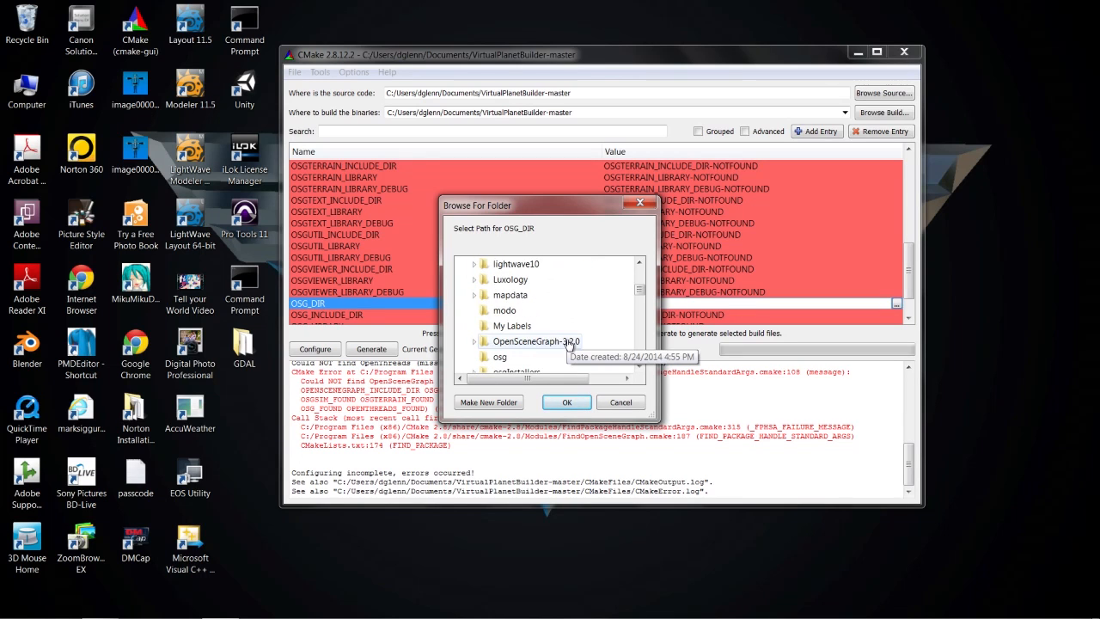
{"action": "left_click", "coordinate": [520, 341]}
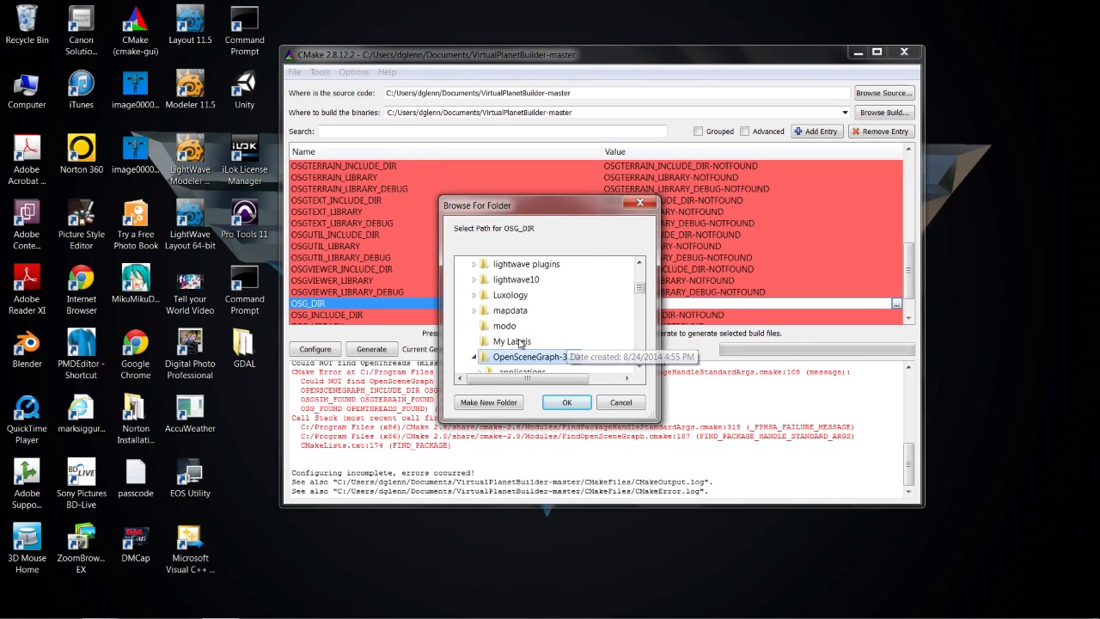
{"action": "left_click", "coordinate": [567, 403]}
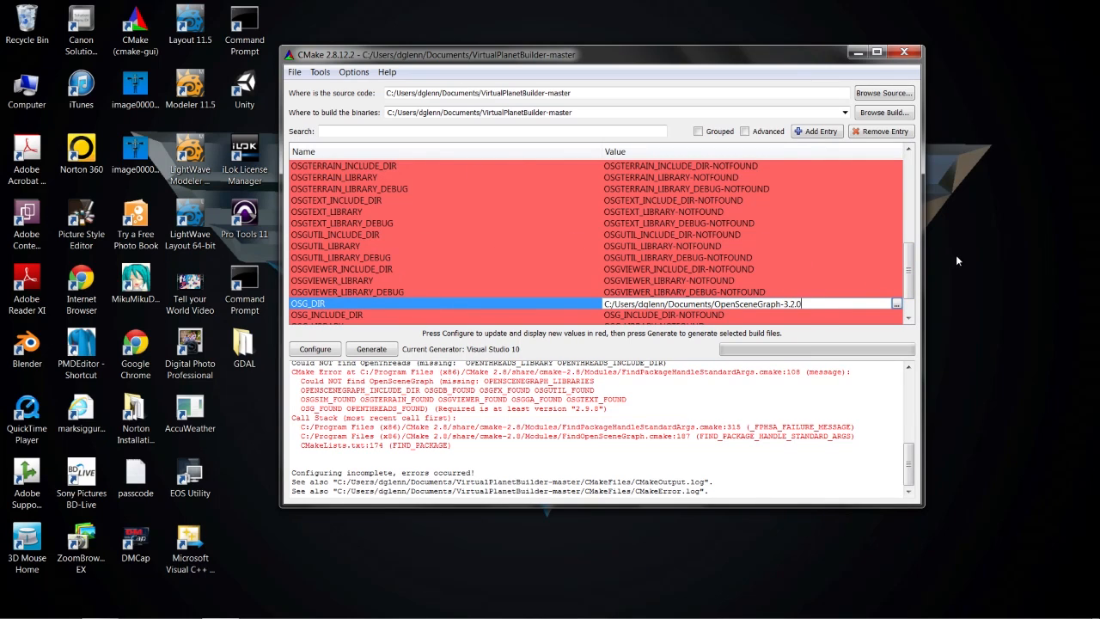
Configure the VirtualPlanetBuilder-master project again with the chosen OSG_DIR path and dismiss the resulting dialog.
{"action": "left_click_drag", "start_coordinate": [909, 277], "coordinate": [914, 227]}
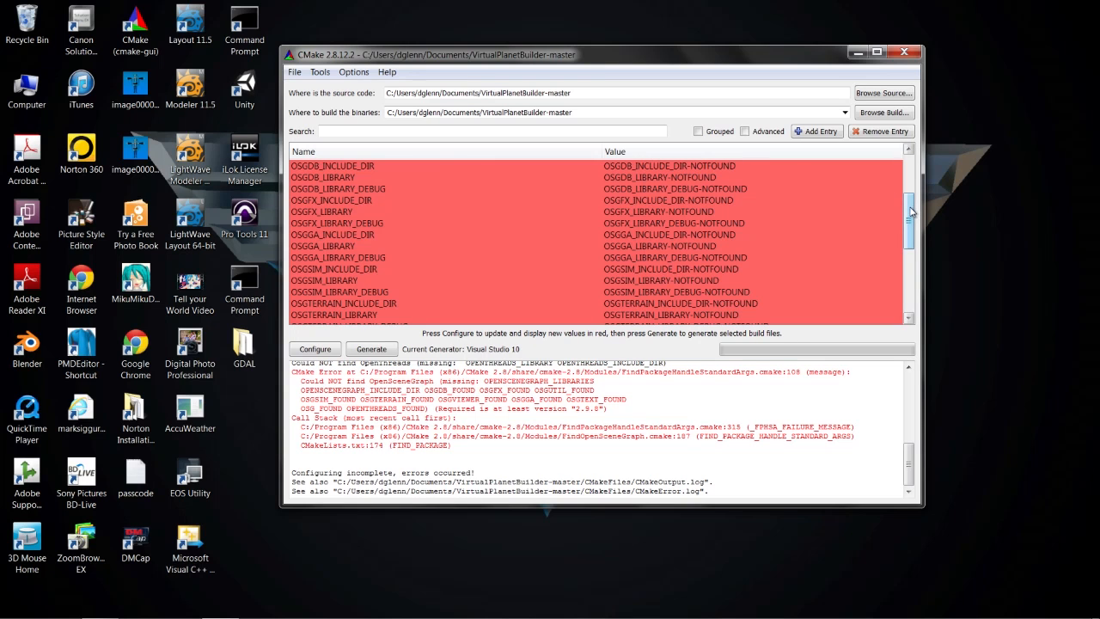
{"action": "left_click_drag", "start_coordinate": [911, 209], "coordinate": [931, 287]}
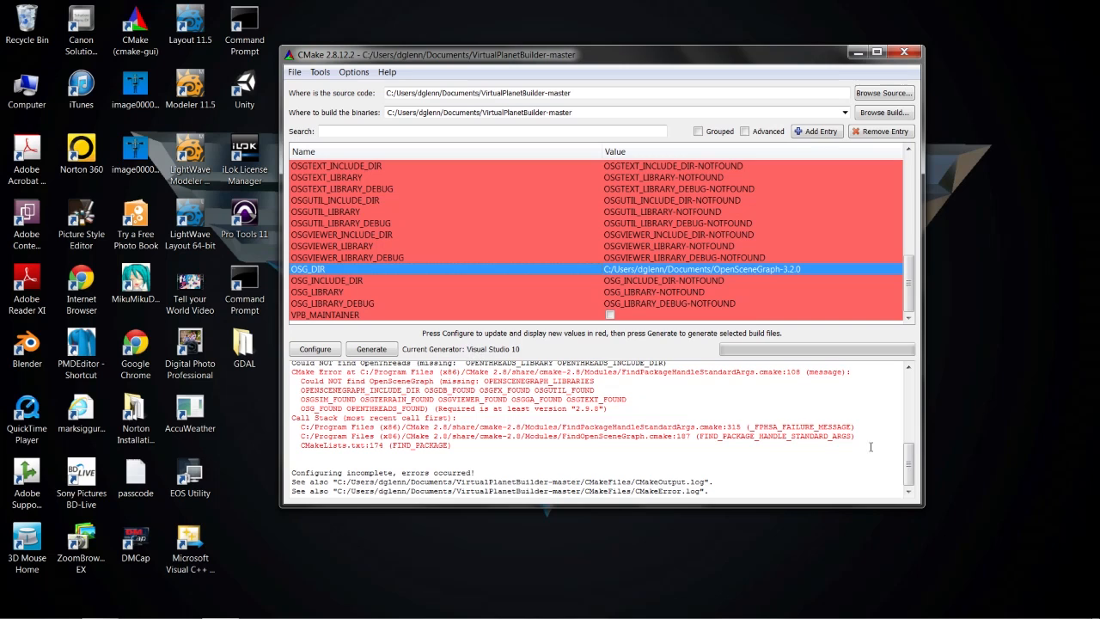
{"action": "mouse_move", "coordinate": [1007, 617]}
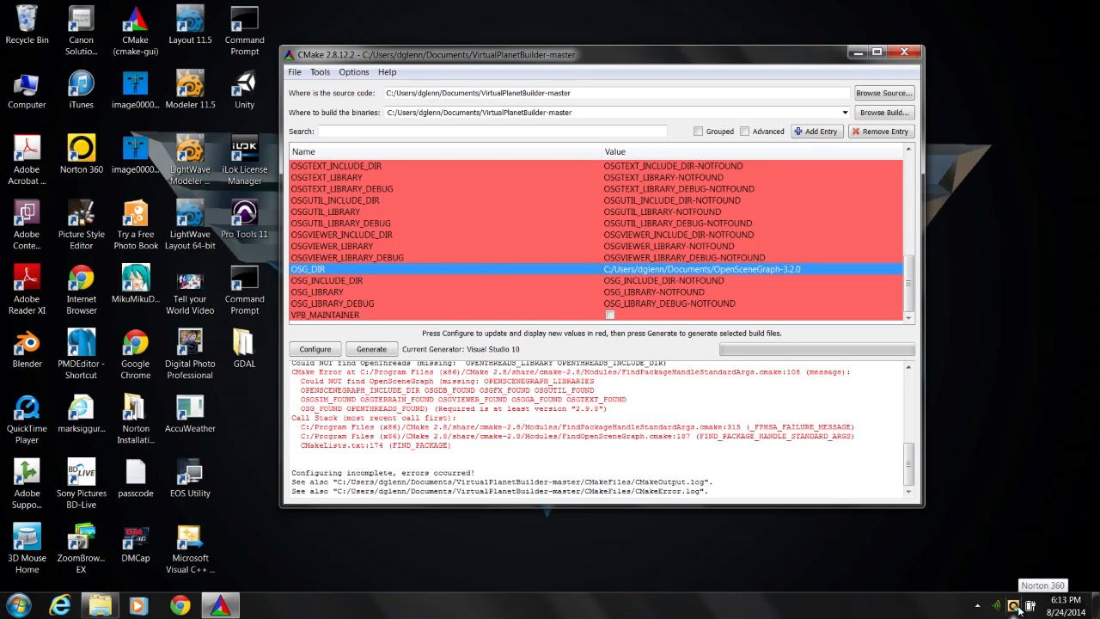
{"action": "left_click", "coordinate": [314, 350]}
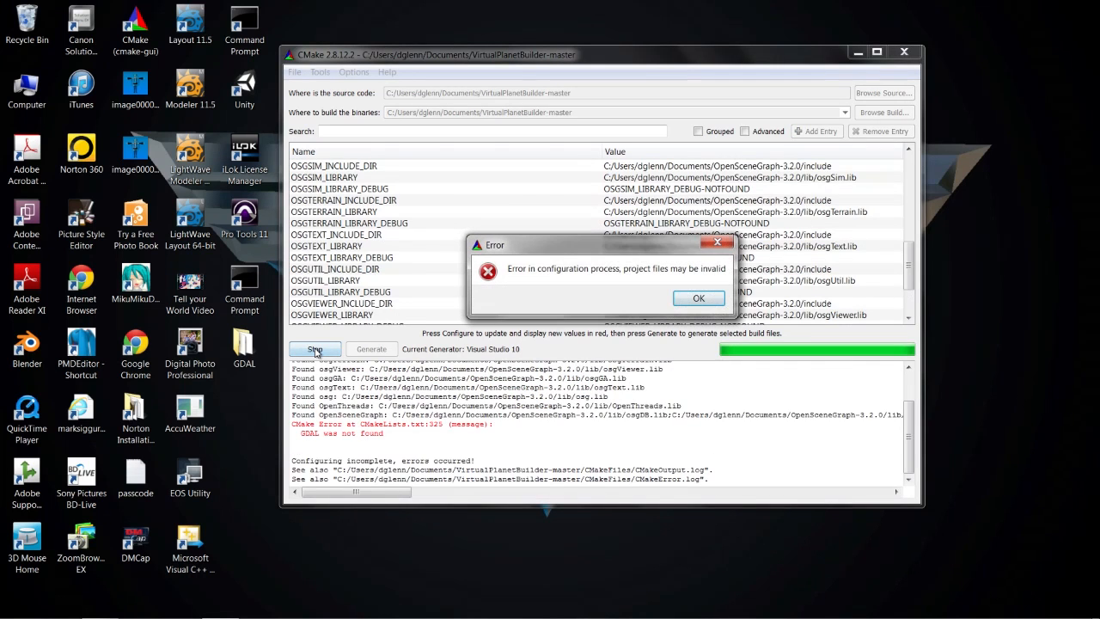
{"action": "left_click", "coordinate": [698, 301]}
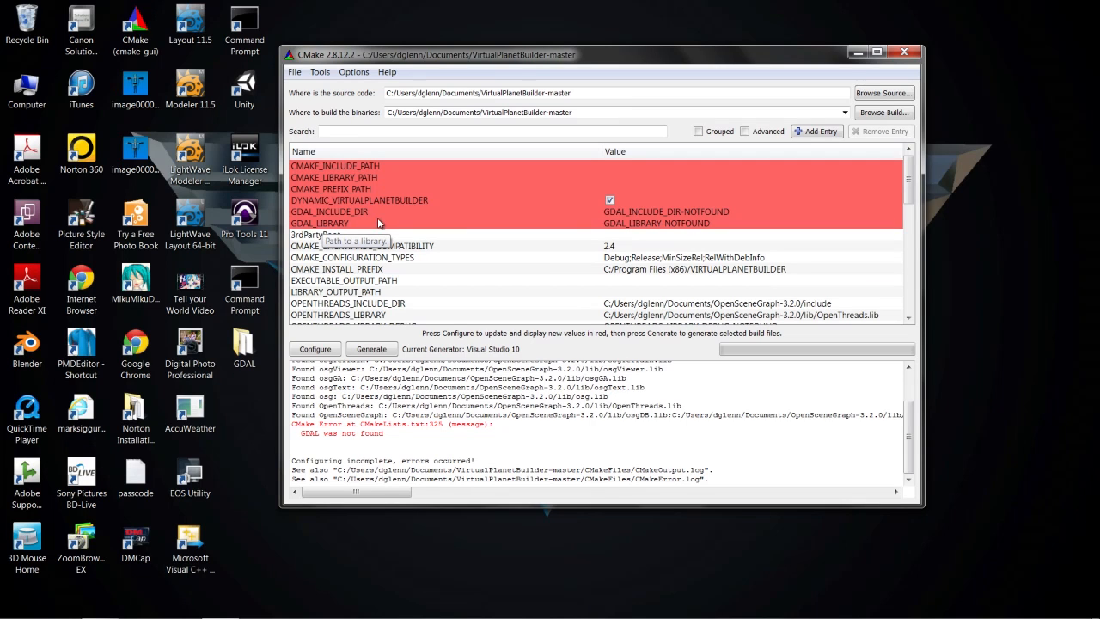
Set GDAL_LIBRARY to the gdal_i library file in the gdal/lib folder of My Documents.
{"action": "scroll", "coordinate": [380, 226], "scroll_direction": "up", "scroll_amount": 1}
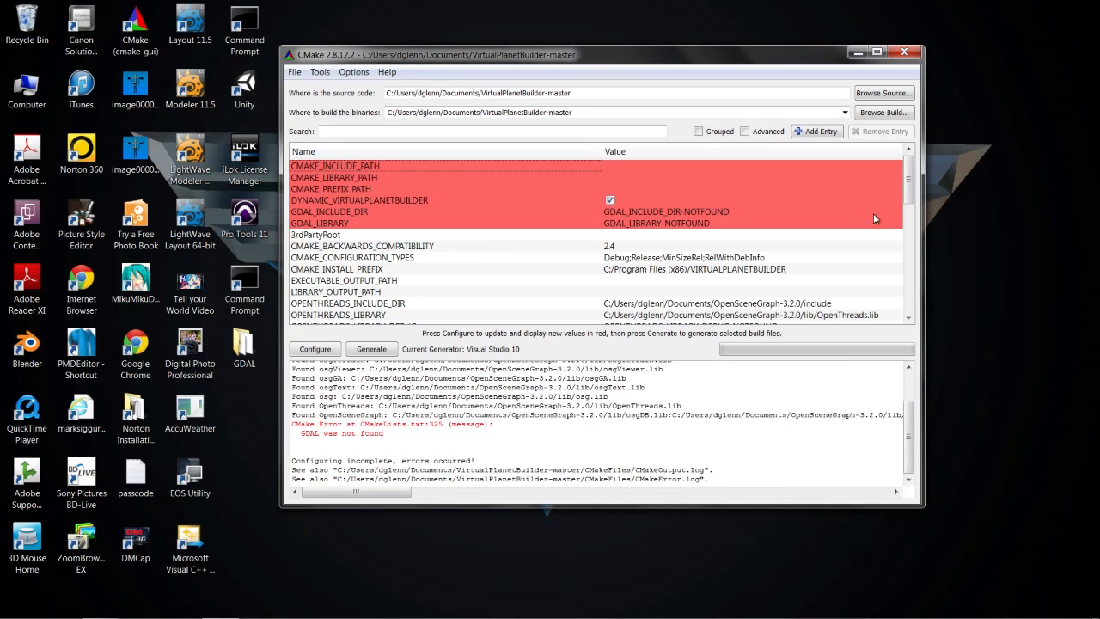
{"action": "left_click", "coordinate": [894, 223]}
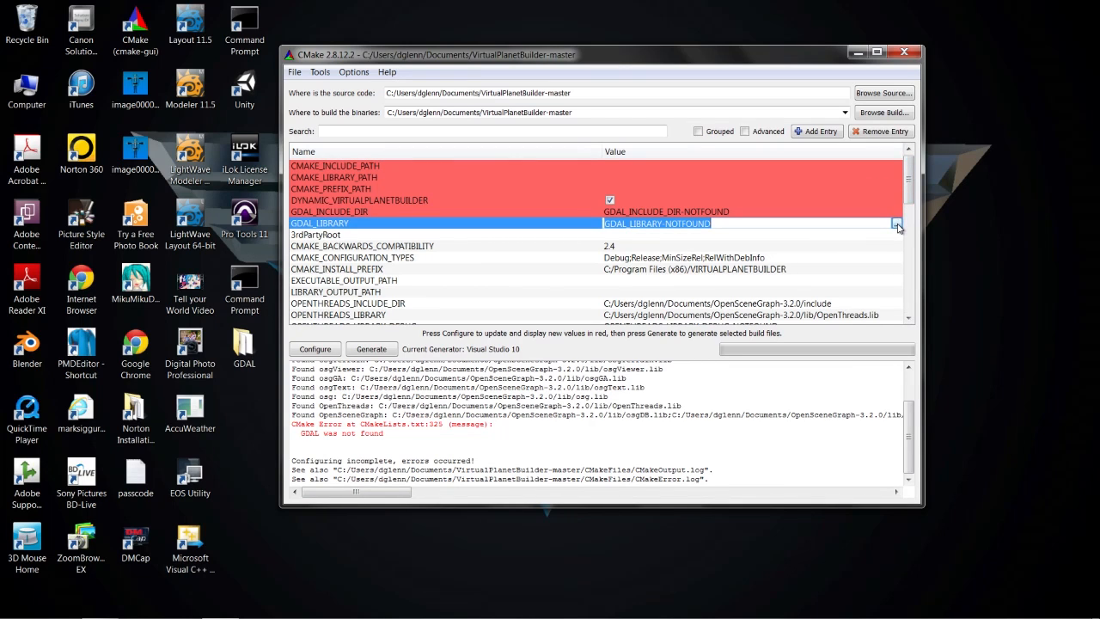
{"action": "left_click", "coordinate": [896, 223]}
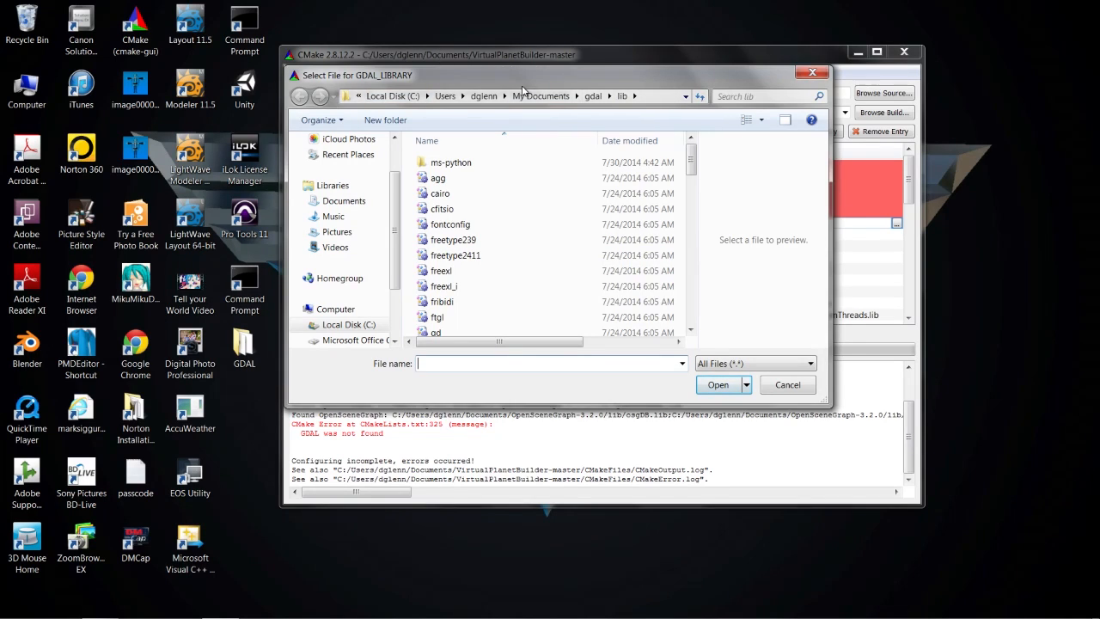
{"action": "left_click_drag", "start_coordinate": [523, 74], "coordinate": [450, 113]}
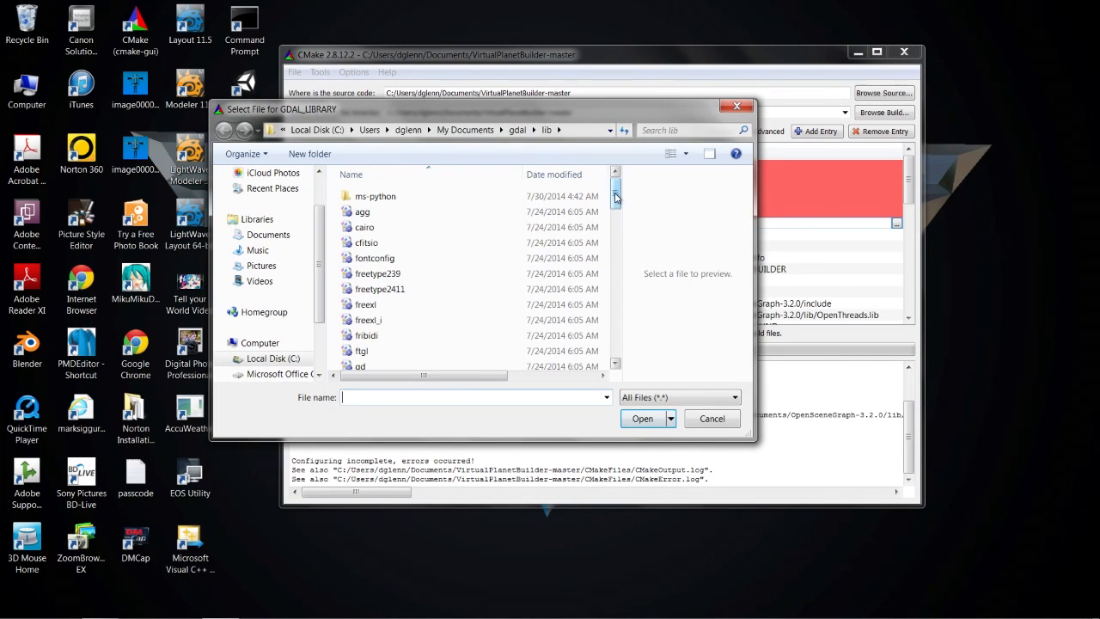
{"action": "left_click_drag", "start_coordinate": [616, 191], "coordinate": [616, 225]}
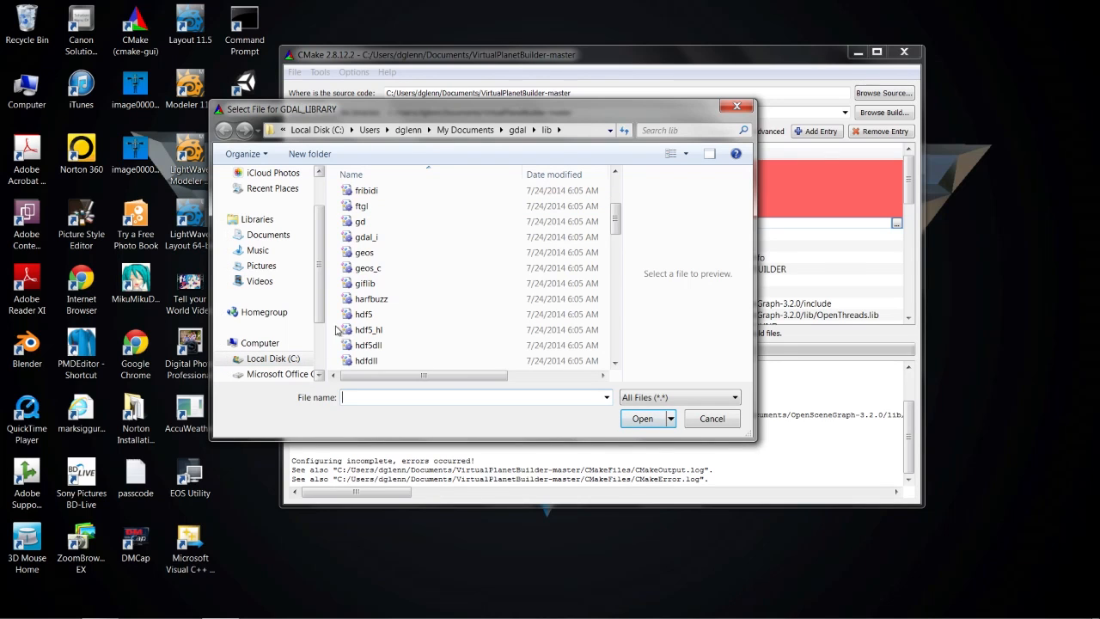
{"action": "left_click", "coordinate": [368, 245]}
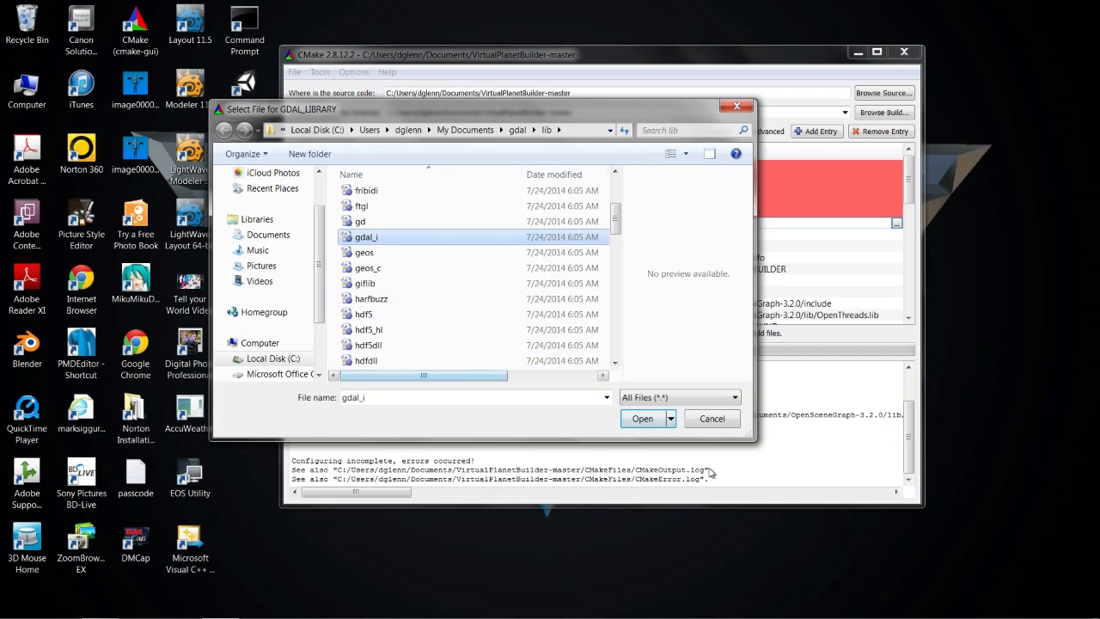
{"action": "left_click", "coordinate": [652, 420]}
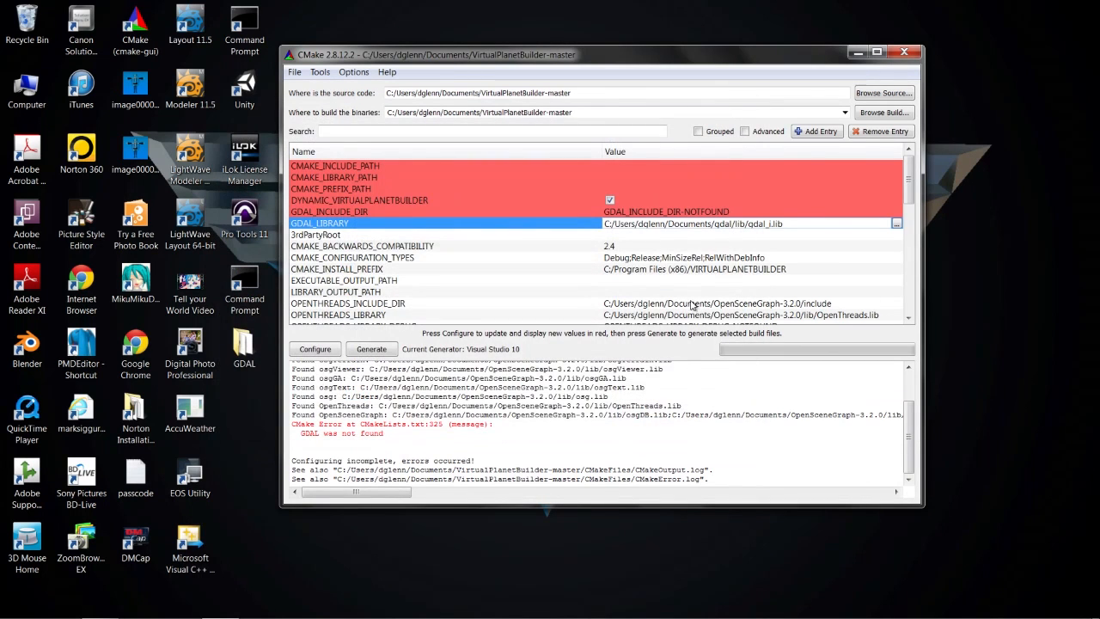
Set GDAL_INCLUDE_DIR to the gdal/include folder in My Documents and configure the project again.
{"action": "left_click", "coordinate": [859, 210]}
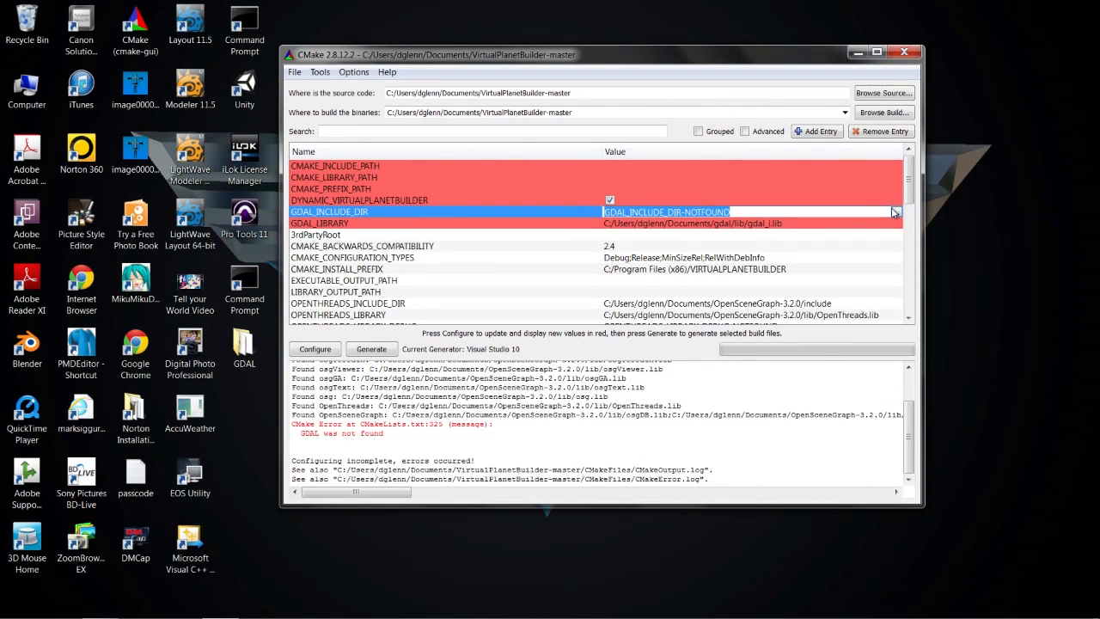
{"action": "left_click", "coordinate": [895, 211]}
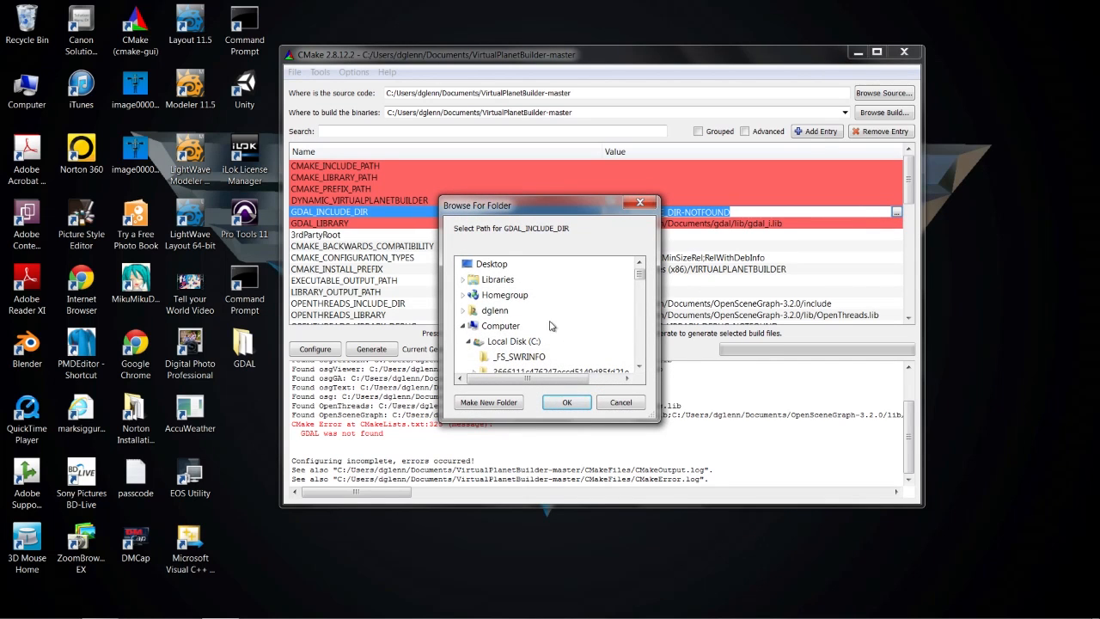
{"action": "left_click", "coordinate": [466, 311]}
{"action": "scroll", "coordinate": [503, 344], "scroll_direction": "down", "scroll_amount": 3}
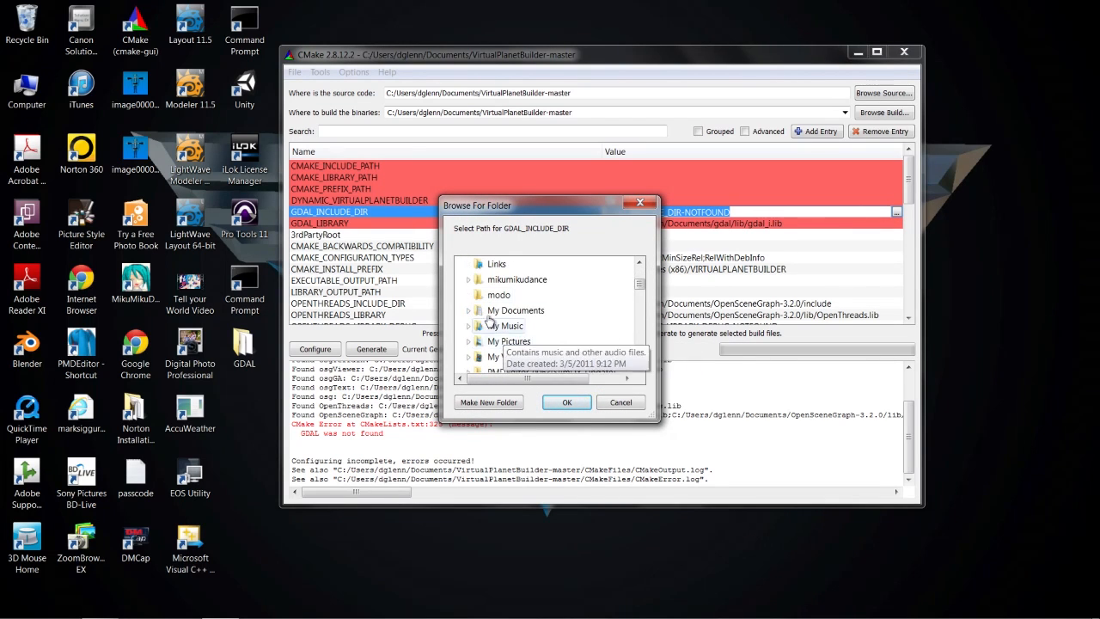
{"action": "left_click", "coordinate": [468, 313]}
{"action": "scroll", "coordinate": [482, 318], "scroll_direction": "down", "scroll_amount": 3}
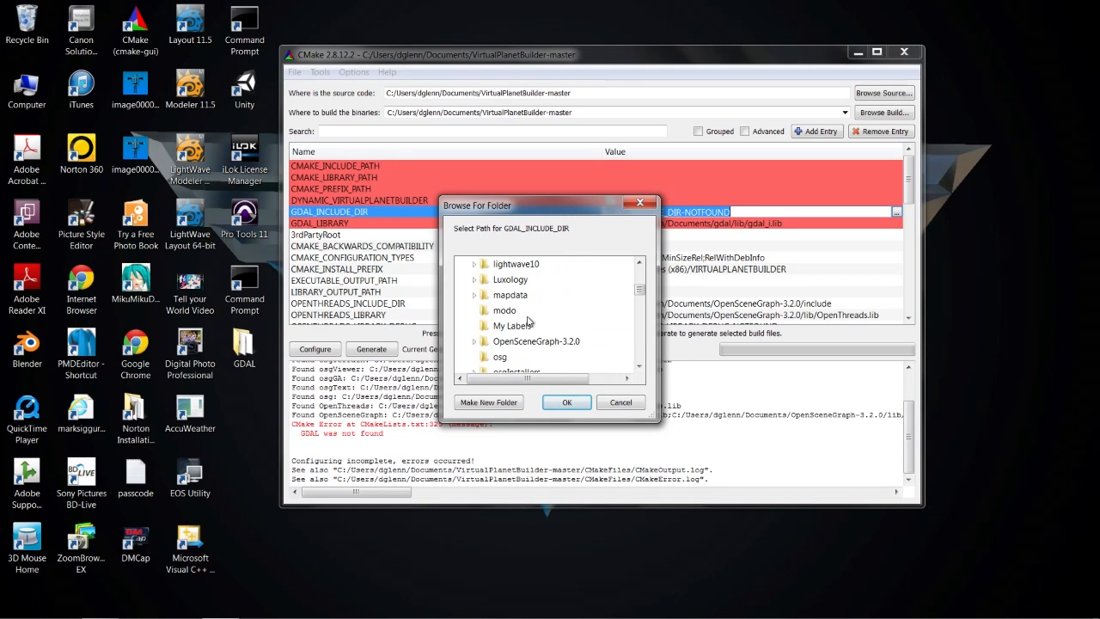
{"action": "scroll", "coordinate": [515, 327], "scroll_direction": "up", "scroll_amount": 1}
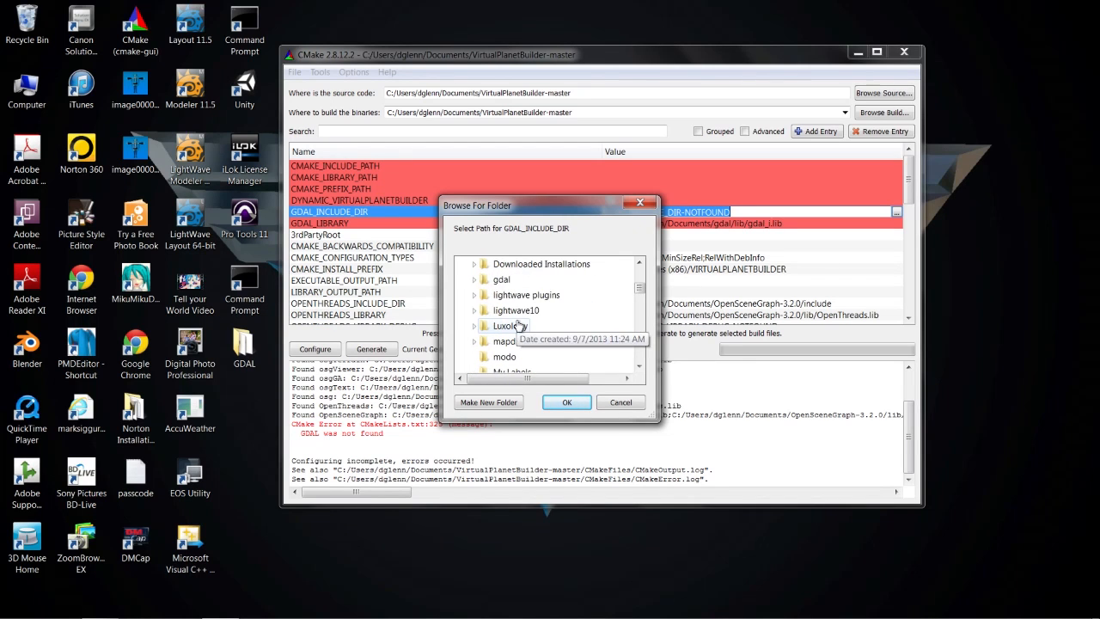
{"action": "left_click", "coordinate": [473, 280]}
{"action": "left_click", "coordinate": [503, 297]}
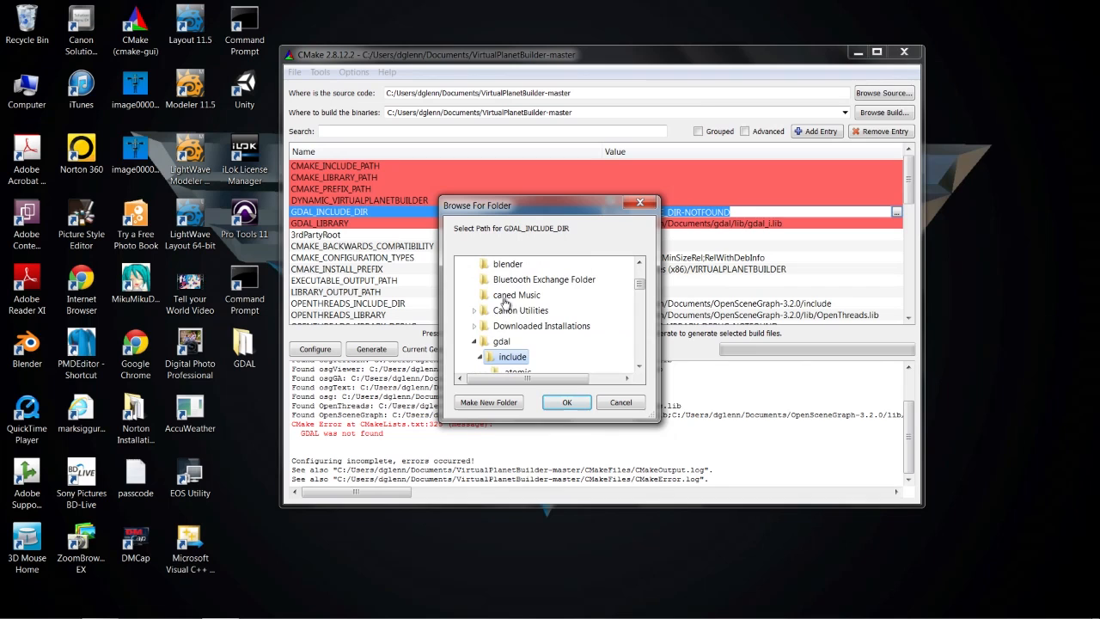
{"action": "left_click", "coordinate": [565, 404]}
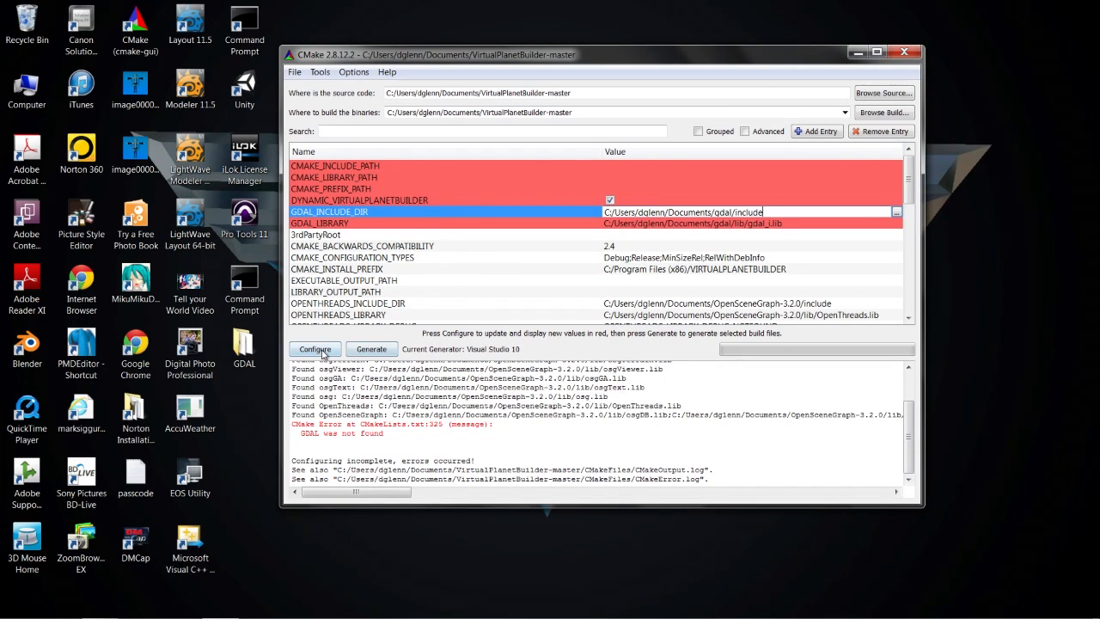
{"action": "left_click", "coordinate": [488, 281]}
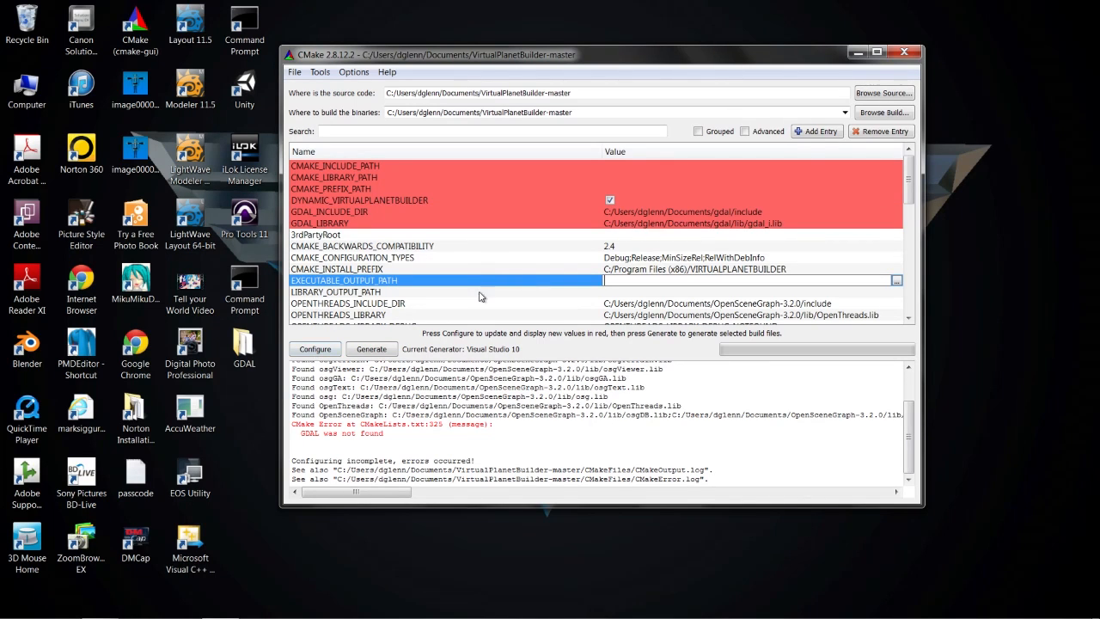
{"action": "left_click", "coordinate": [317, 350]}
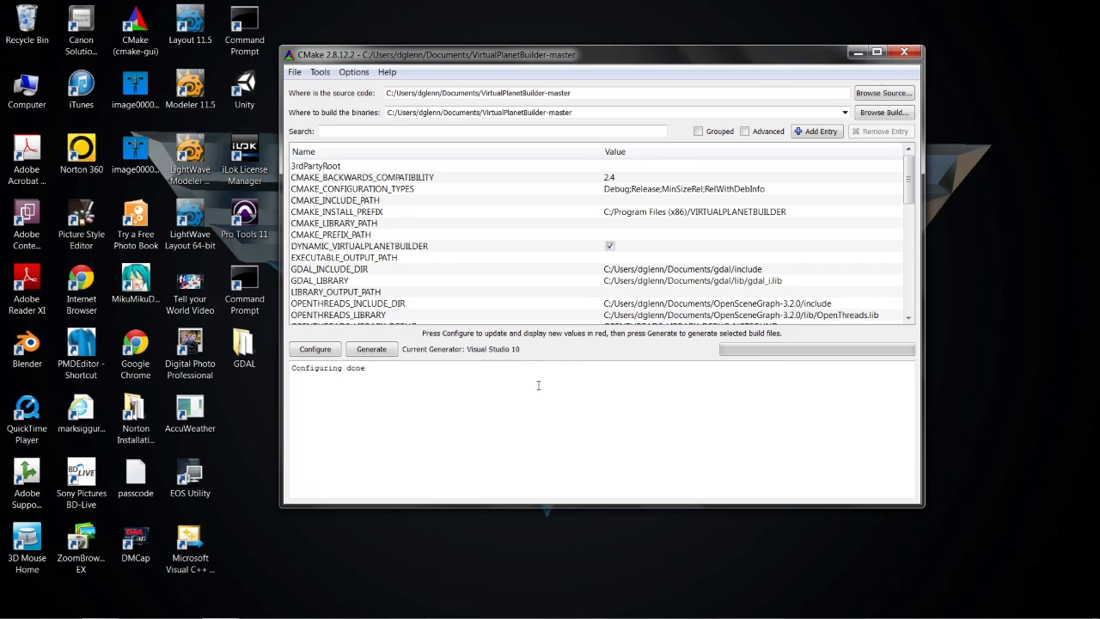
Review the configured OpenSceneGraph and GDAL entries of the VirtualPlanetBuilder-master project, with and without the advanced variables.
{"action": "scroll", "coordinate": [553, 253], "scroll_direction": "down", "scroll_amount": 10}
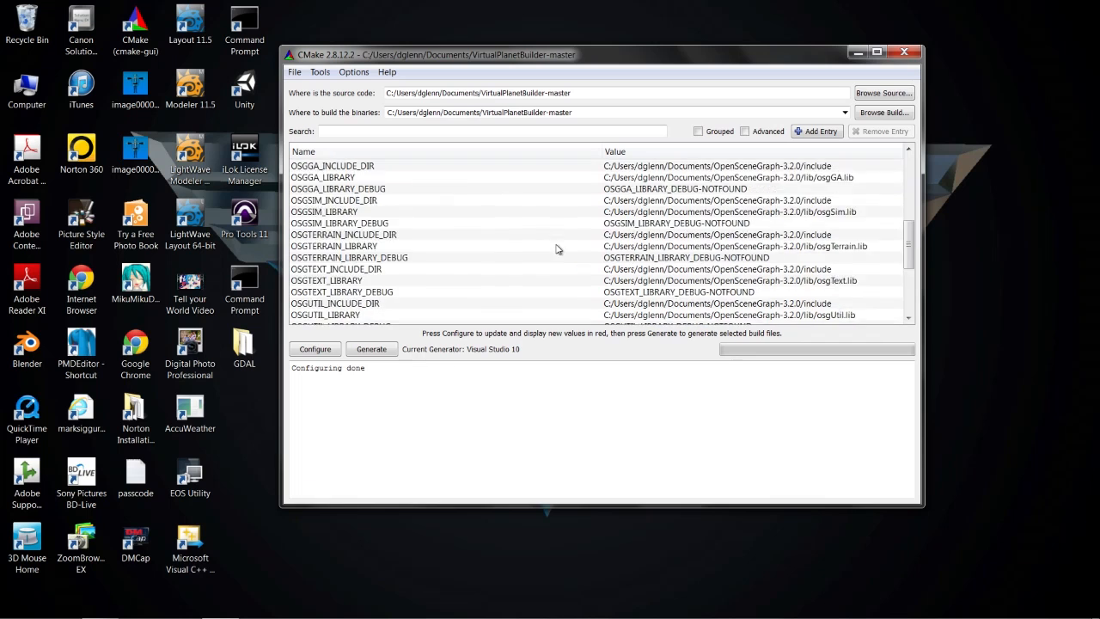
{"action": "scroll", "coordinate": [556, 249], "scroll_direction": "down", "scroll_amount": 3}
{"action": "scroll", "coordinate": [557, 247], "scroll_direction": "up", "scroll_amount": 9}
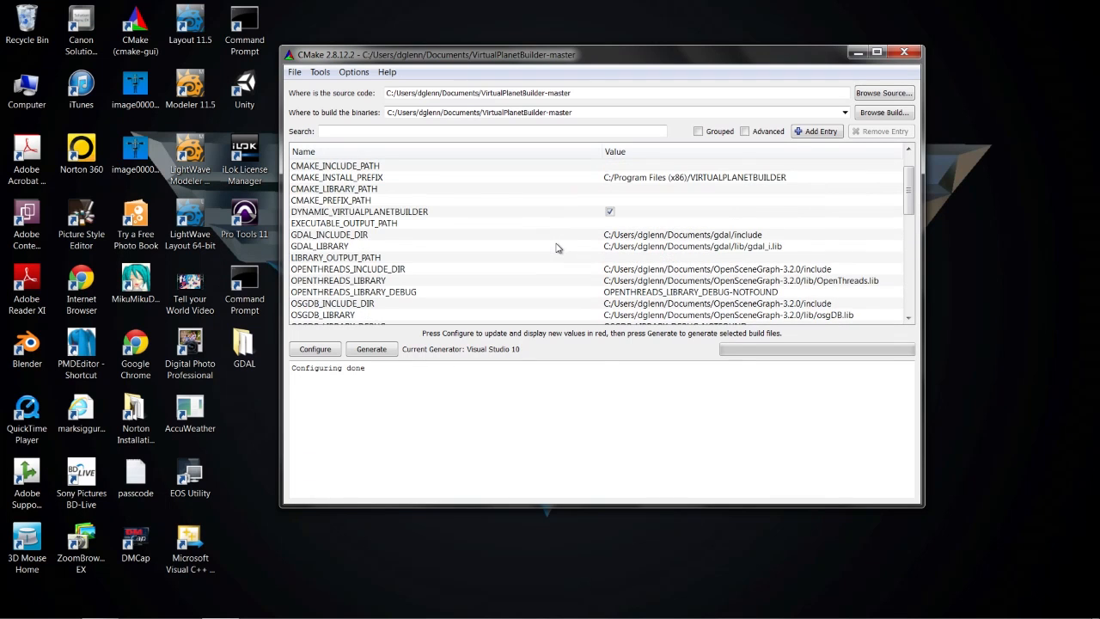
{"action": "scroll", "coordinate": [496, 213], "scroll_direction": "up", "scroll_amount": 4}
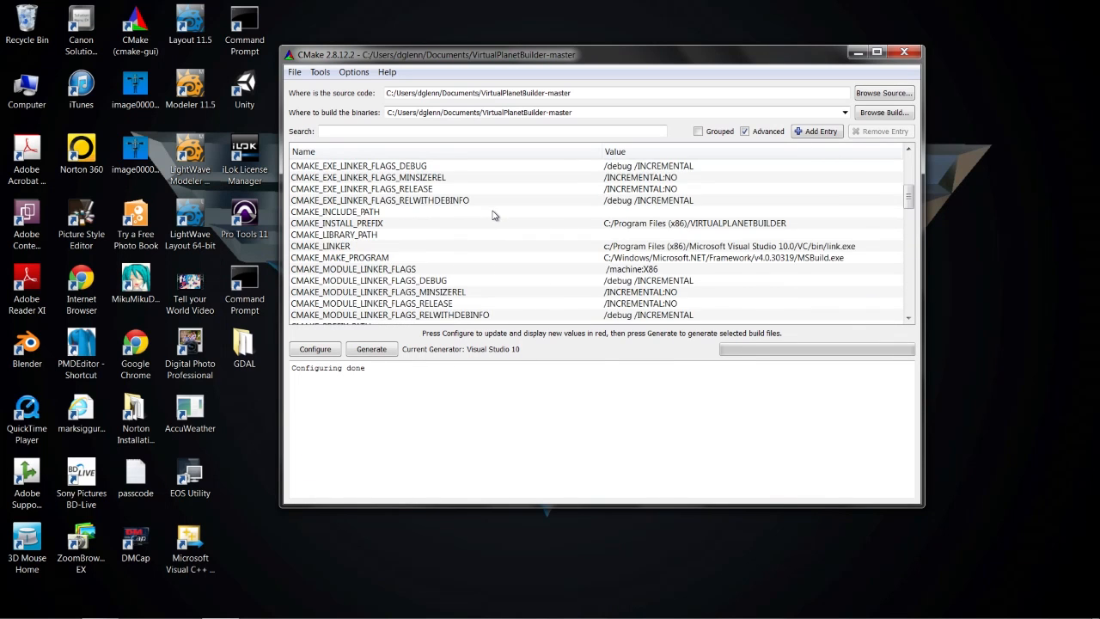
{"action": "scroll", "coordinate": [494, 215], "scroll_direction": "up", "scroll_amount": 6}
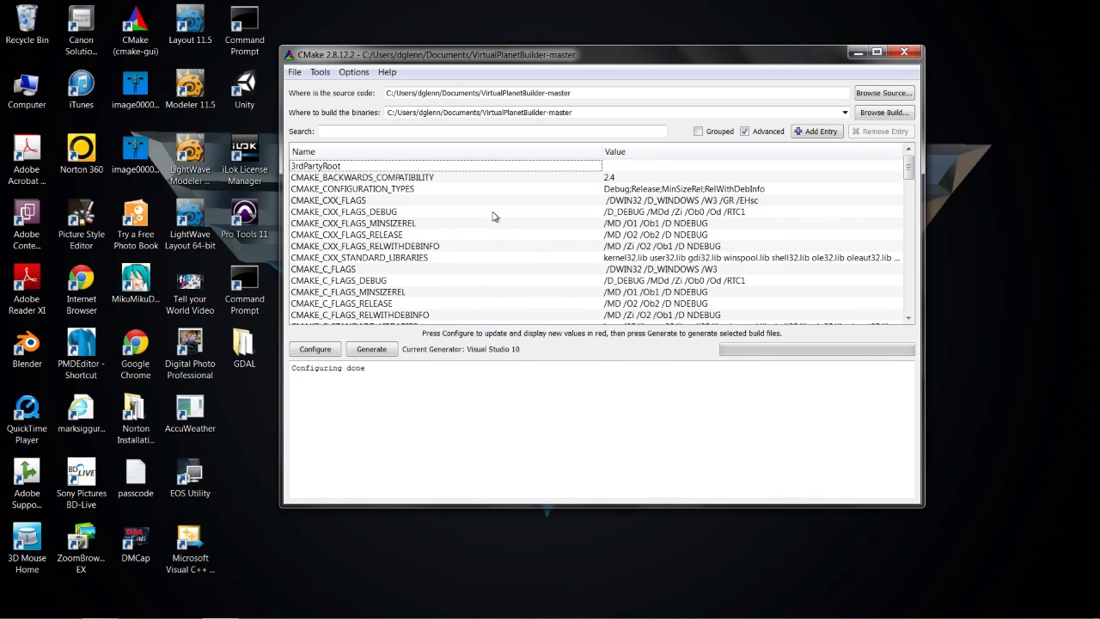
{"action": "left_click", "coordinate": [745, 131]}
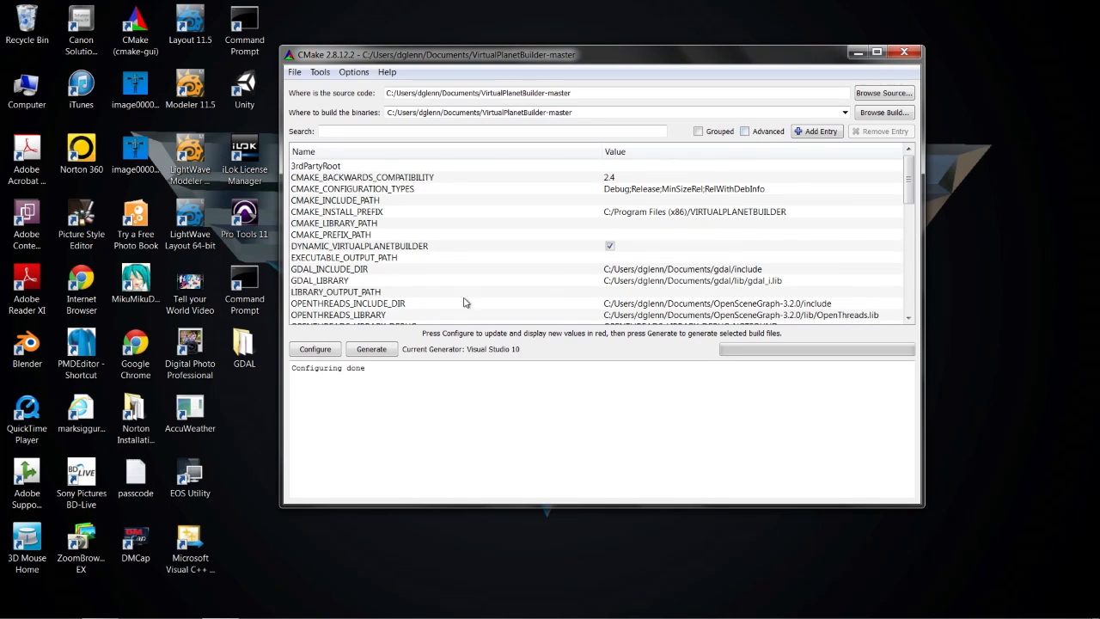
{"action": "scroll", "coordinate": [632, 222], "scroll_direction": "down", "scroll_amount": 4}
{"action": "scroll", "coordinate": [628, 222], "scroll_direction": "down", "scroll_amount": 5}
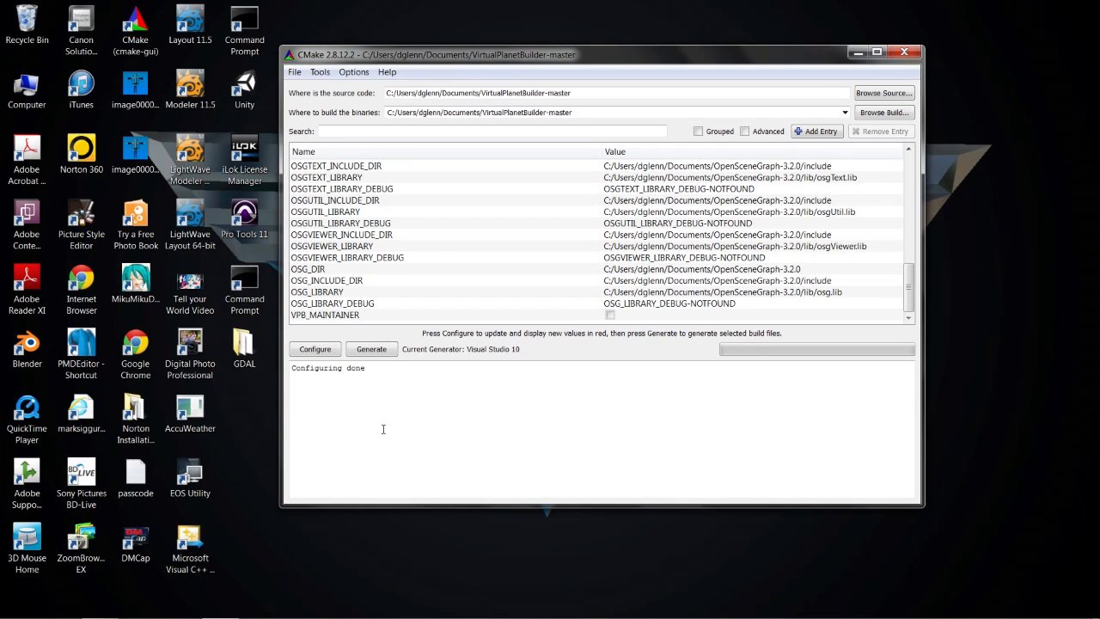
Generate the VirtualPlanetBuilder-master build files and exit CMake.
{"action": "left_click", "coordinate": [371, 349]}
{"action": "left_click", "coordinate": [296, 74]}
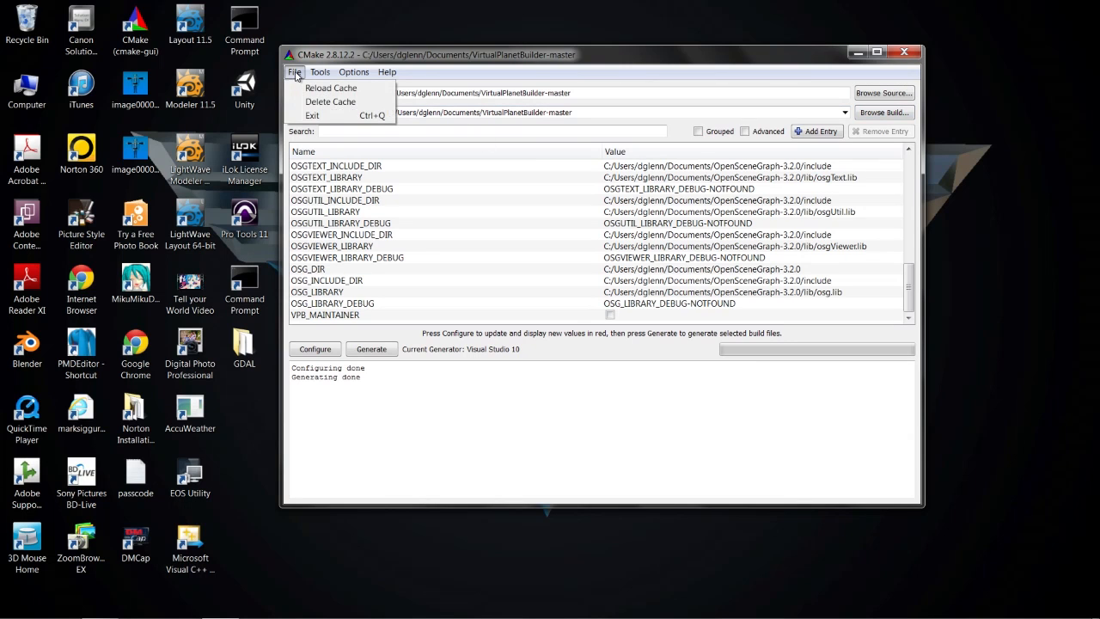
{"action": "left_click", "coordinate": [312, 116]}
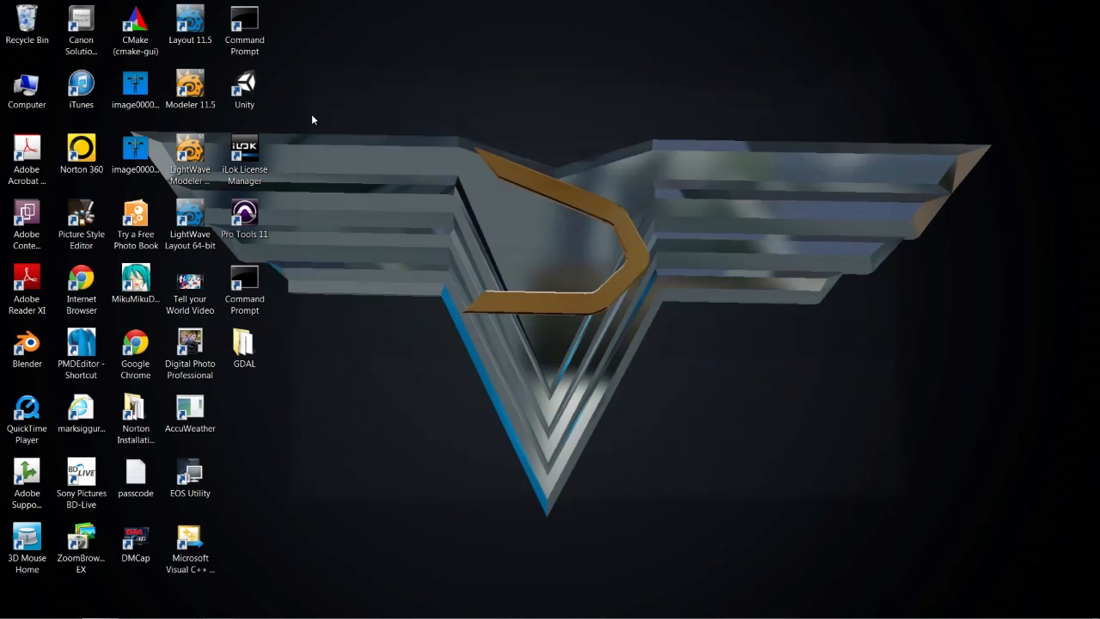
In Visual C++ 2010 Express, open the VIRTUALPLANETBUILDER solution from the VirtualPlanetBuilder-master folder and set its configuration to Release.
{"action": "double_click", "coordinate": [190, 544]}
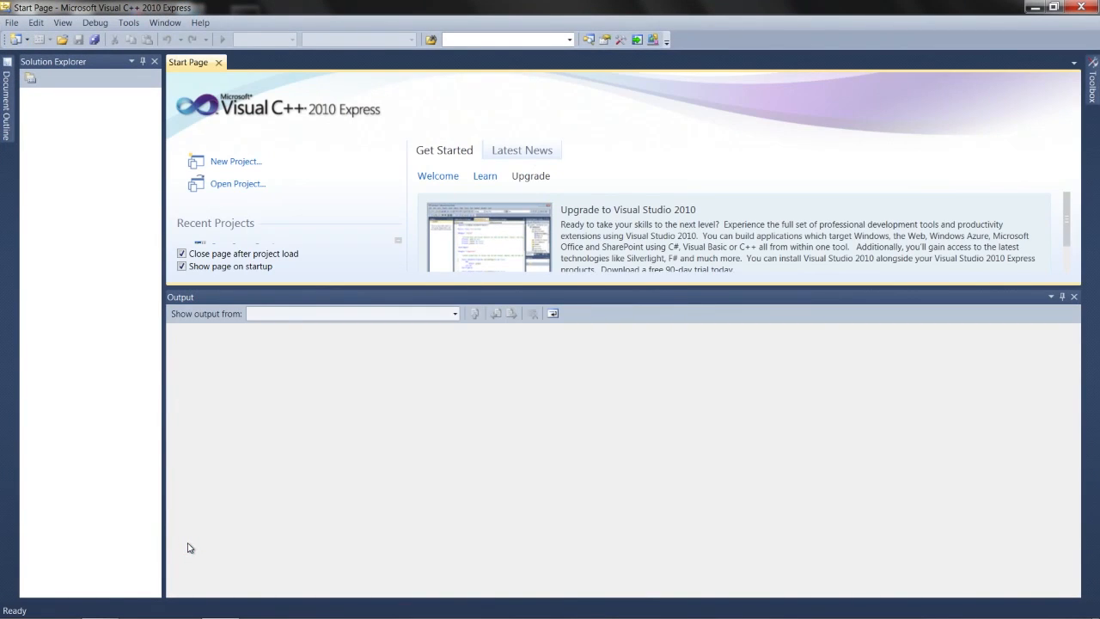
{"action": "left_click", "coordinate": [230, 186]}
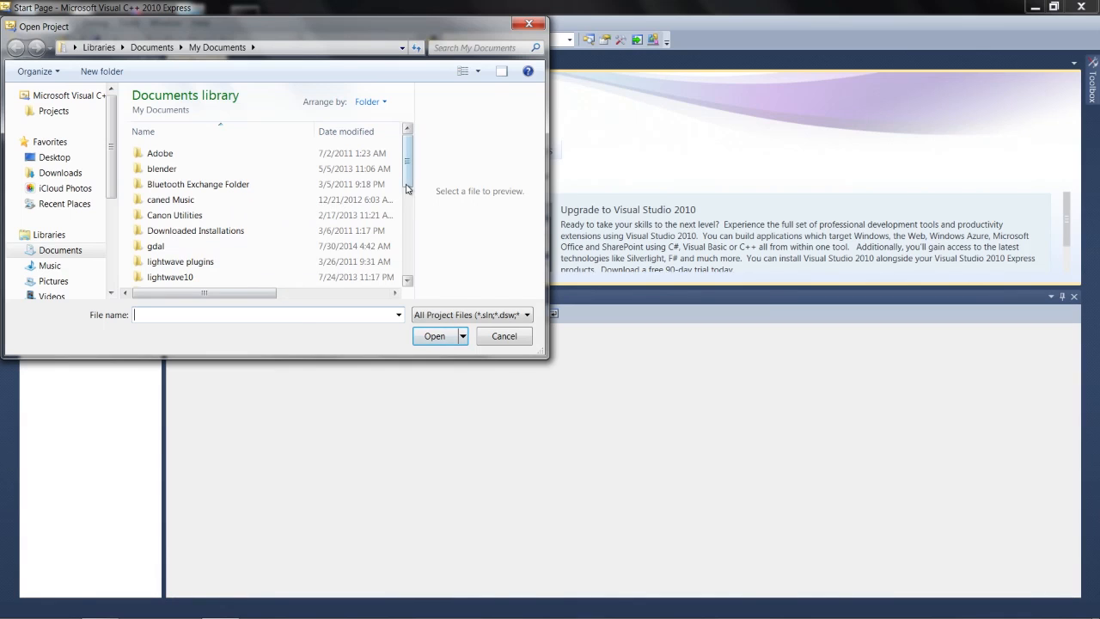
{"action": "left_click_drag", "start_coordinate": [408, 176], "coordinate": [413, 262]}
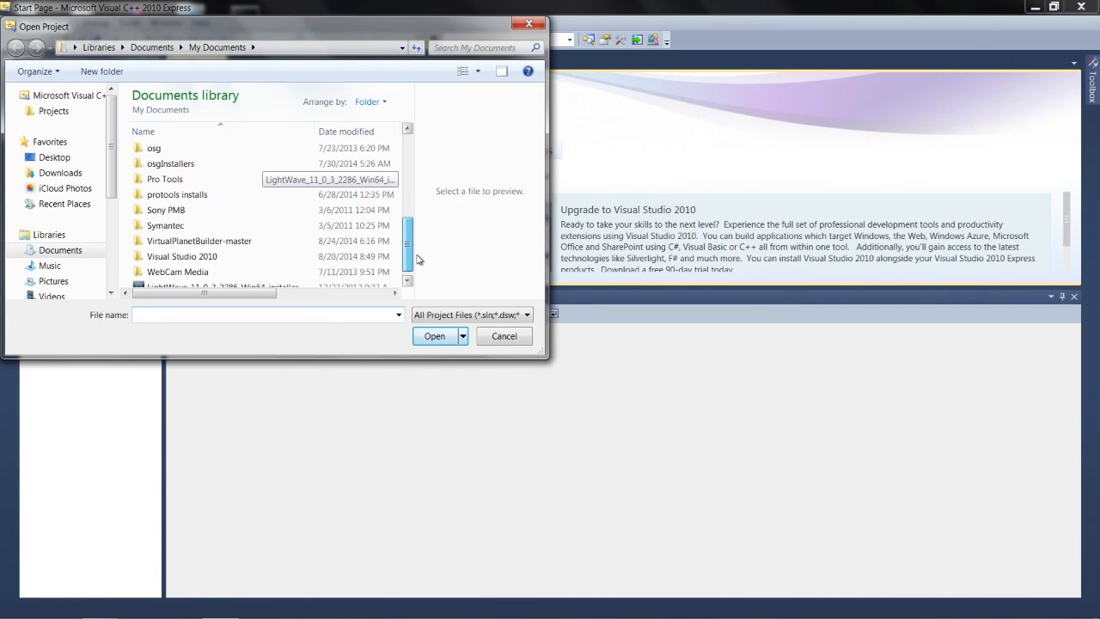
{"action": "left_click", "coordinate": [195, 235]}
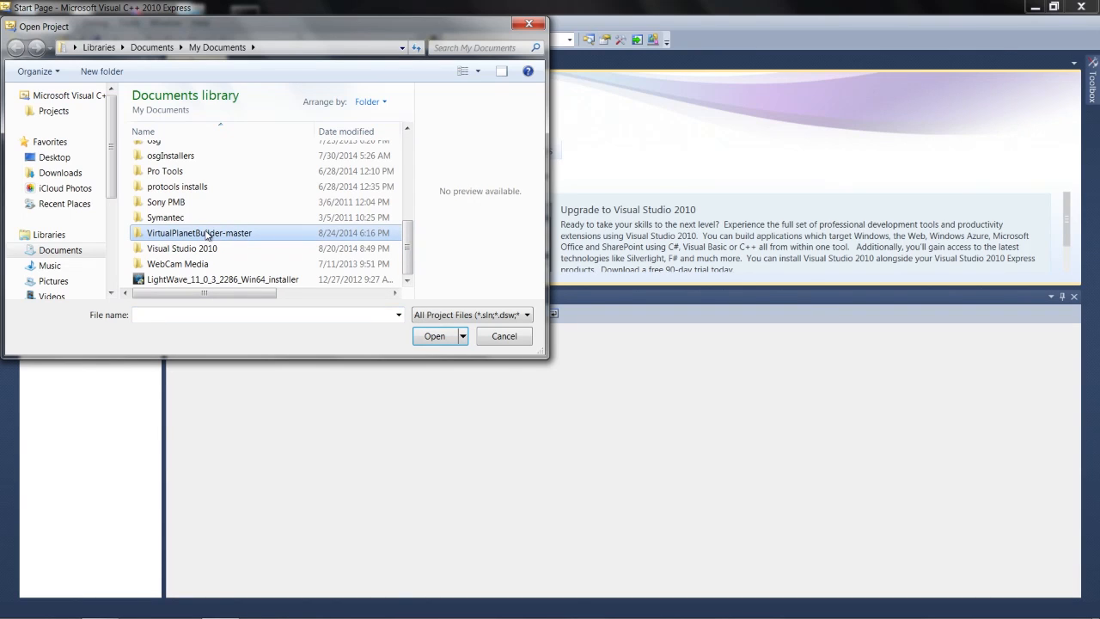
{"action": "double_click", "coordinate": [207, 236]}
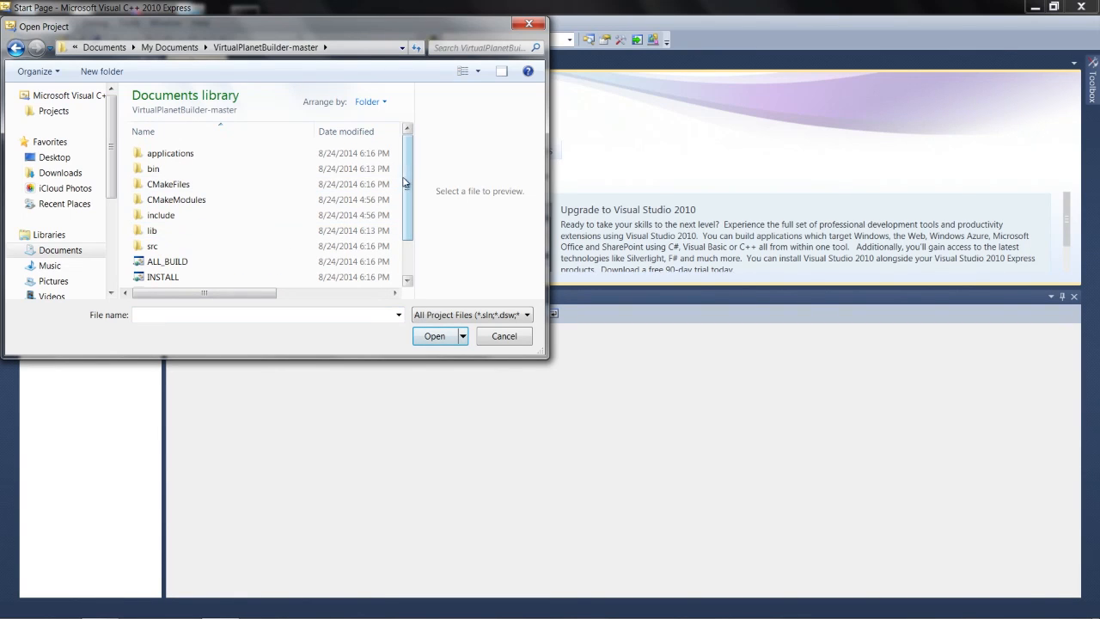
{"action": "left_click_drag", "start_coordinate": [411, 180], "coordinate": [418, 226]}
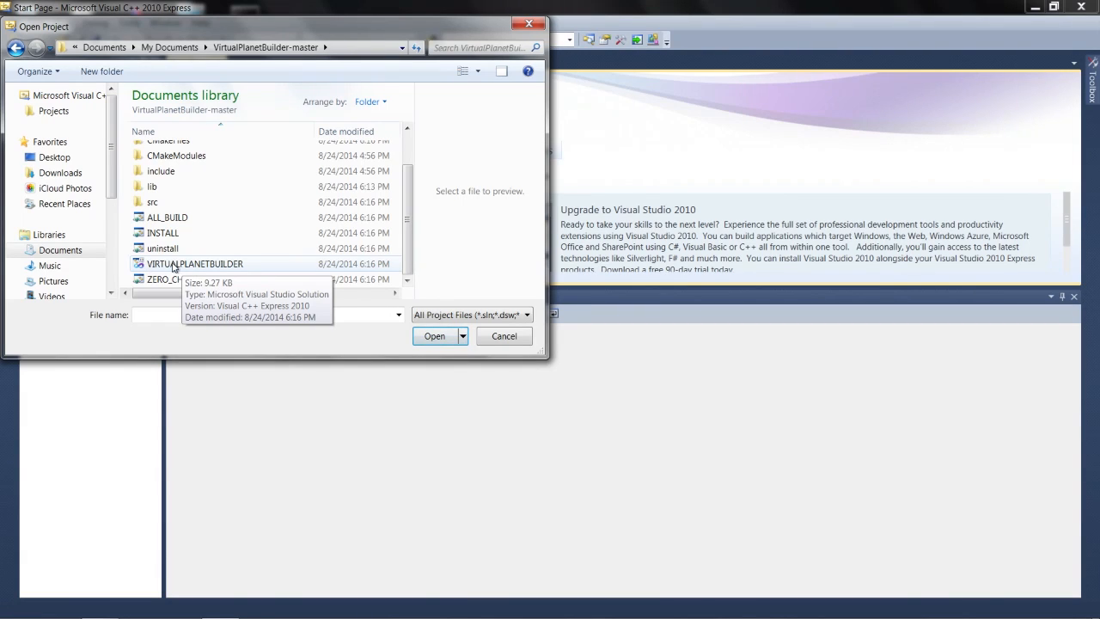
{"action": "left_click", "coordinate": [229, 264]}
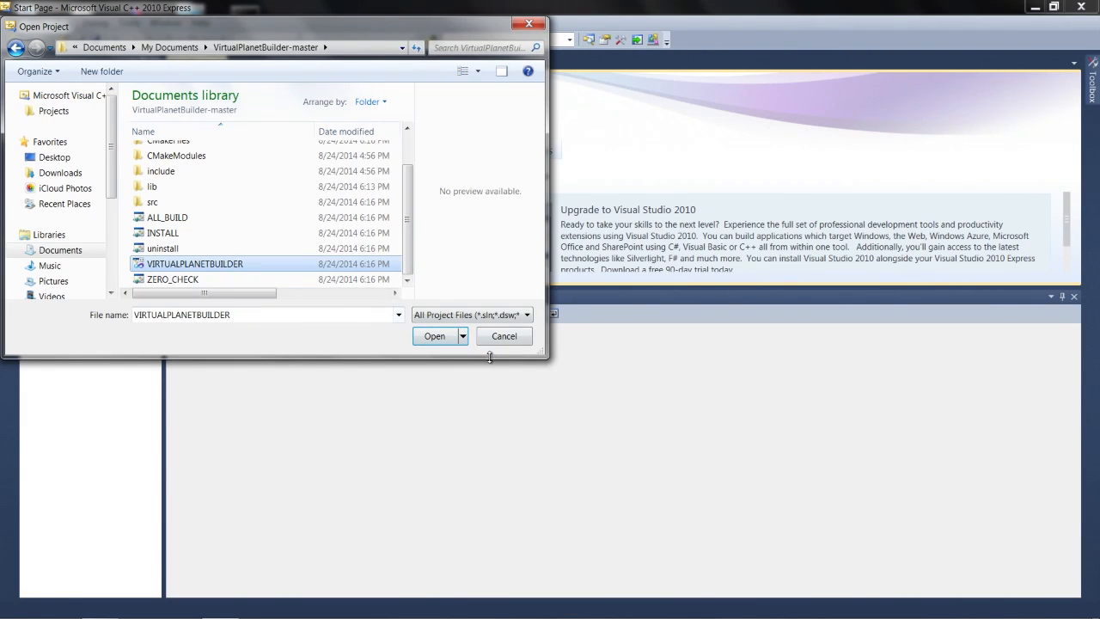
{"action": "left_click", "coordinate": [418, 335]}
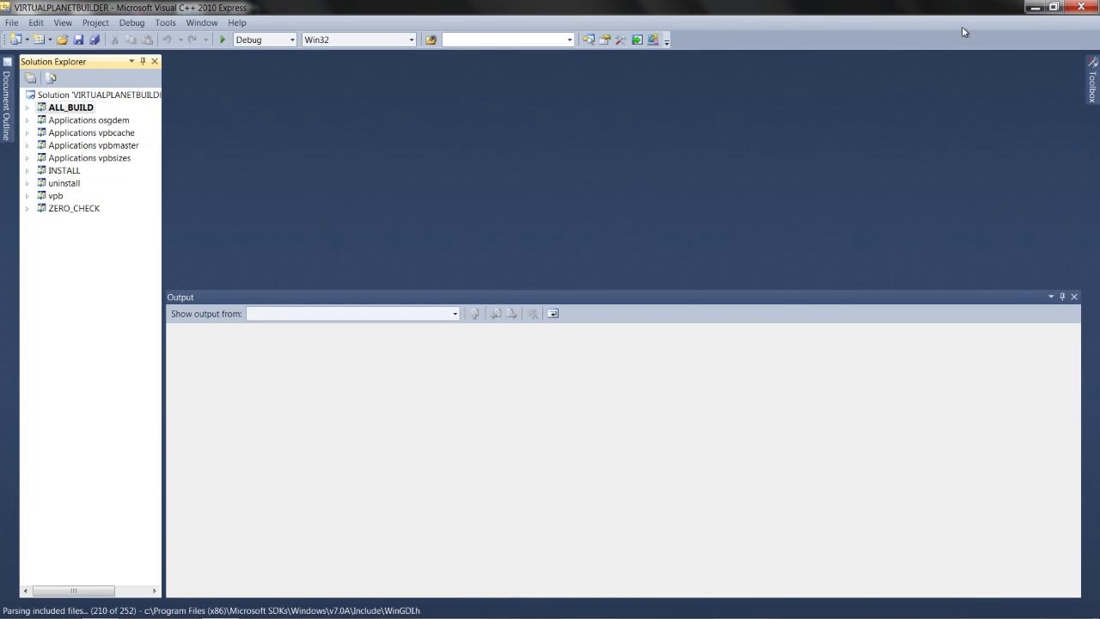
{"action": "left_click", "coordinate": [293, 40]}
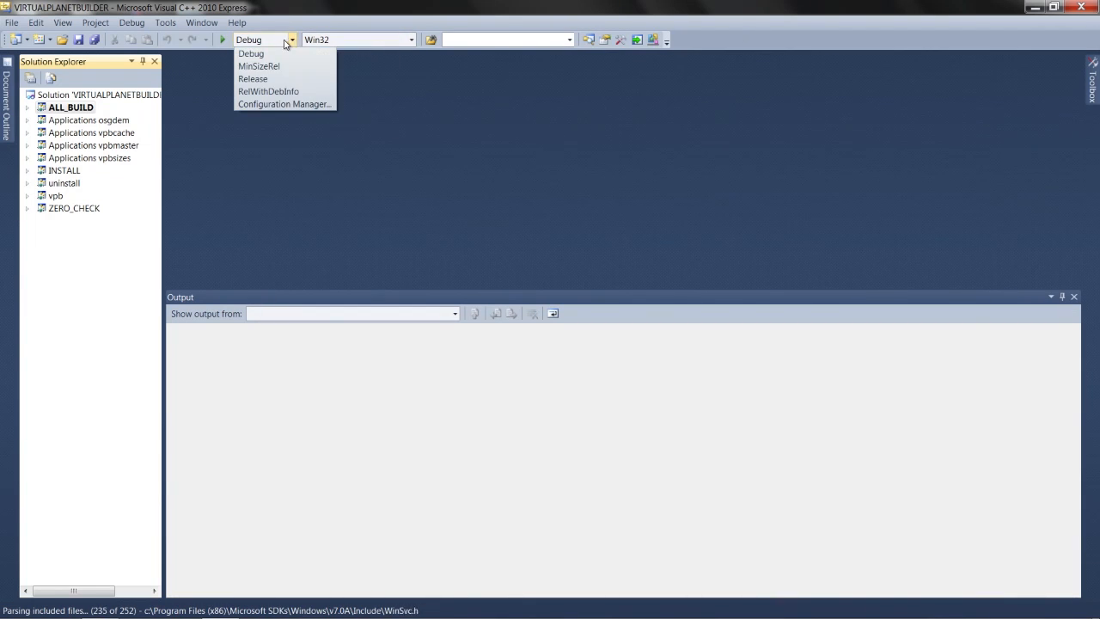
{"action": "left_click", "coordinate": [260, 80]}
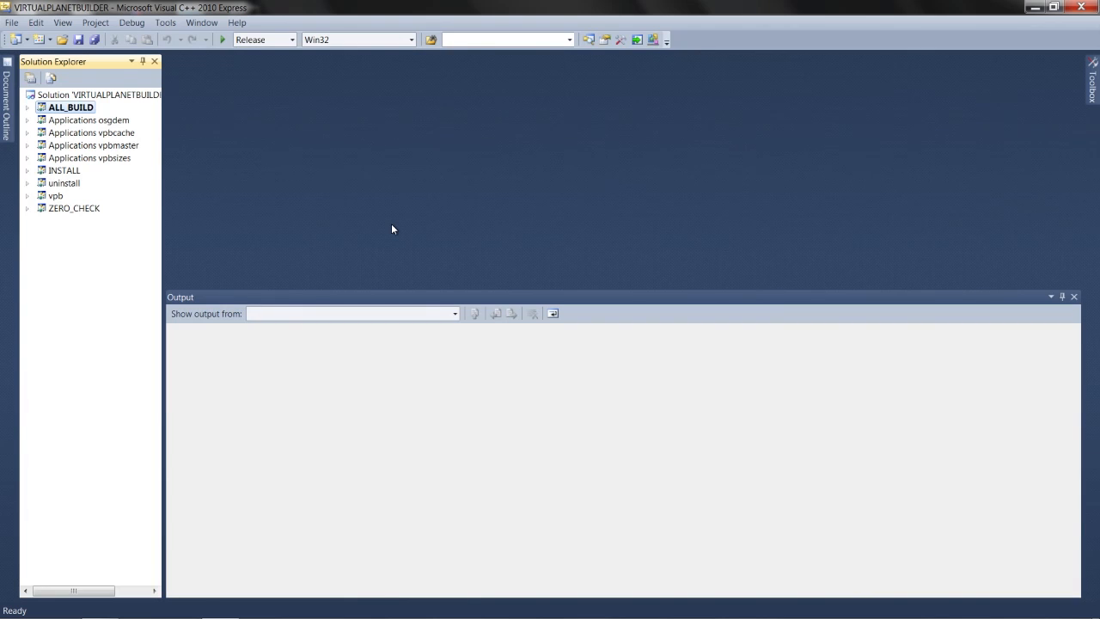
{"action": "left_click", "coordinate": [44, 197]}
{"action": "left_click", "coordinate": [28, 197]}
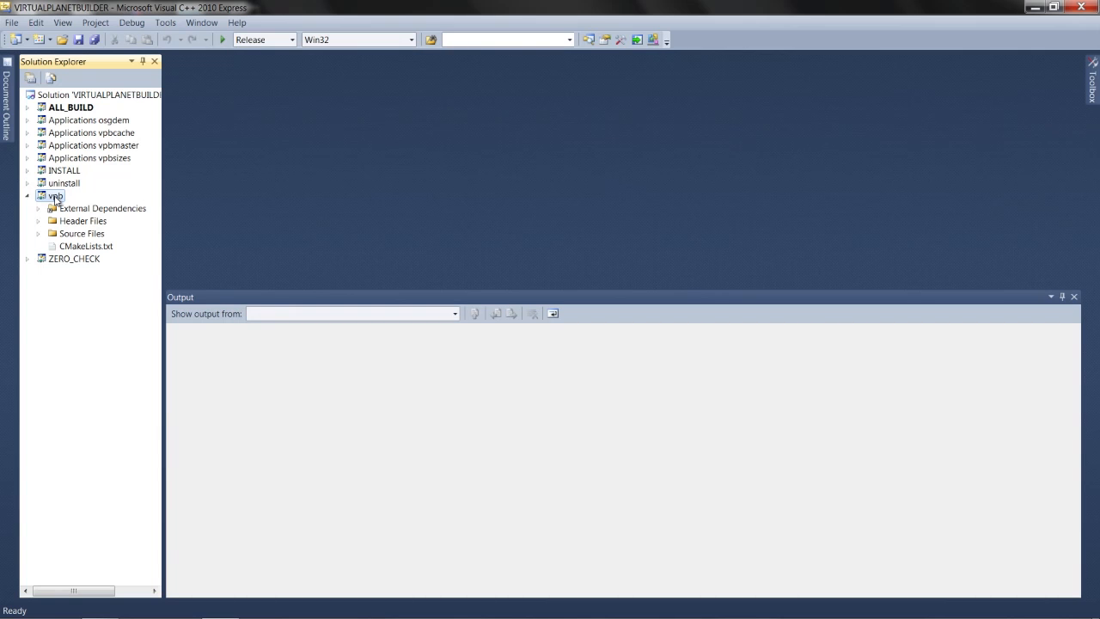
{"action": "right_click", "coordinate": [55, 200]}
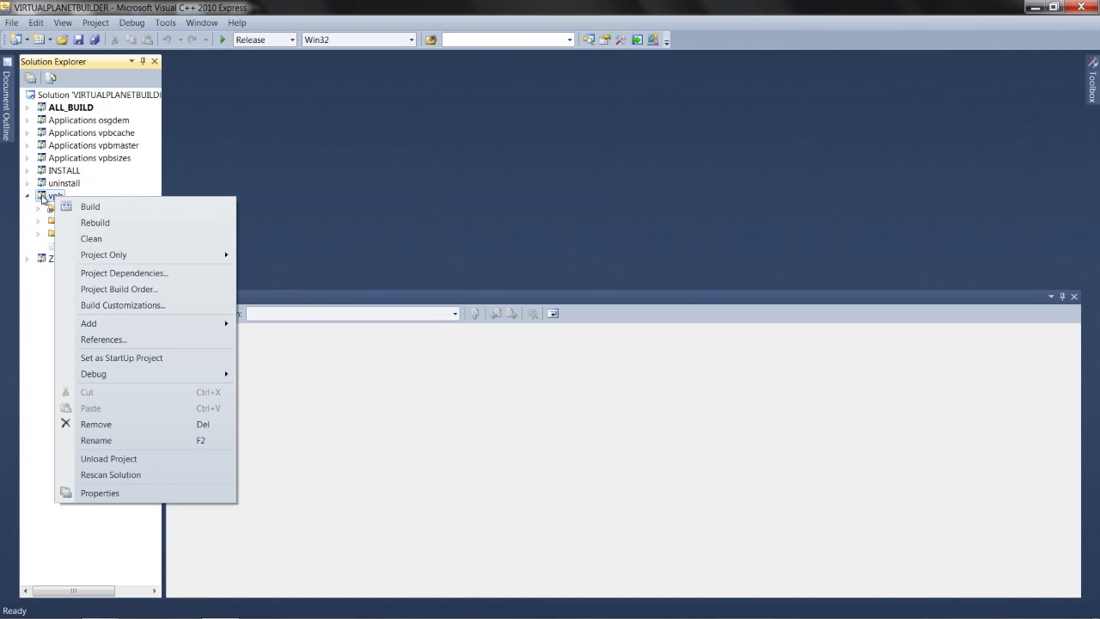
{"action": "left_click", "coordinate": [43, 199]}
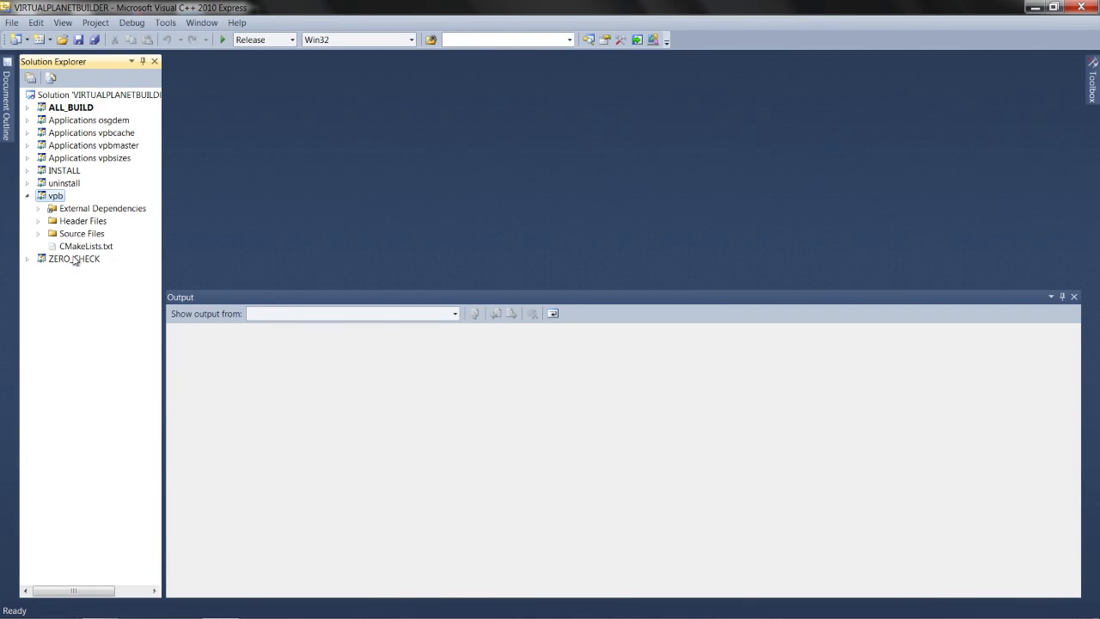
{"action": "right_click", "coordinate": [54, 201]}
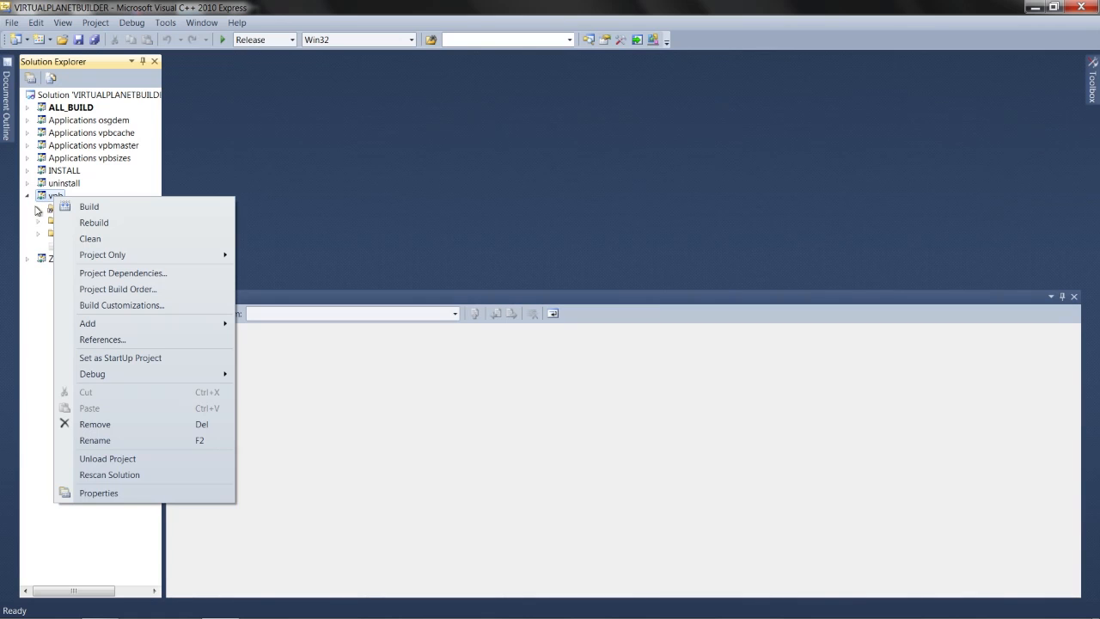
{"action": "left_click", "coordinate": [34, 233]}
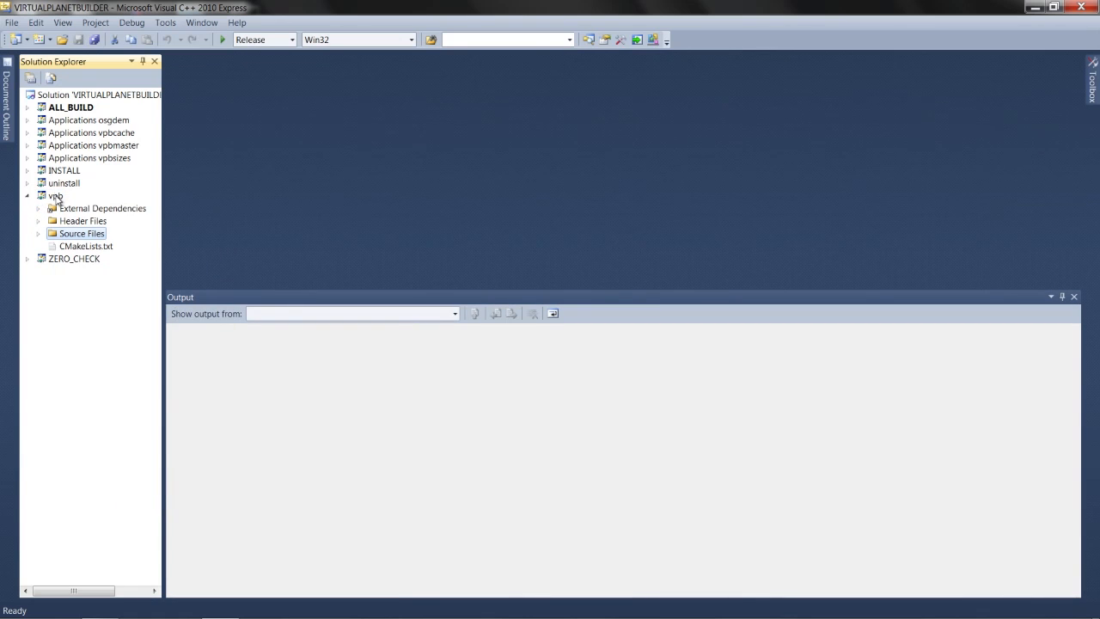
In the vpb project's general linker properties, set Force File Output to Multiply Defined Symbol Only (/FORCE:MULTIPLE) and apply the change.
{"action": "left_click", "coordinate": [57, 199]}
{"action": "right_click", "coordinate": [58, 197]}
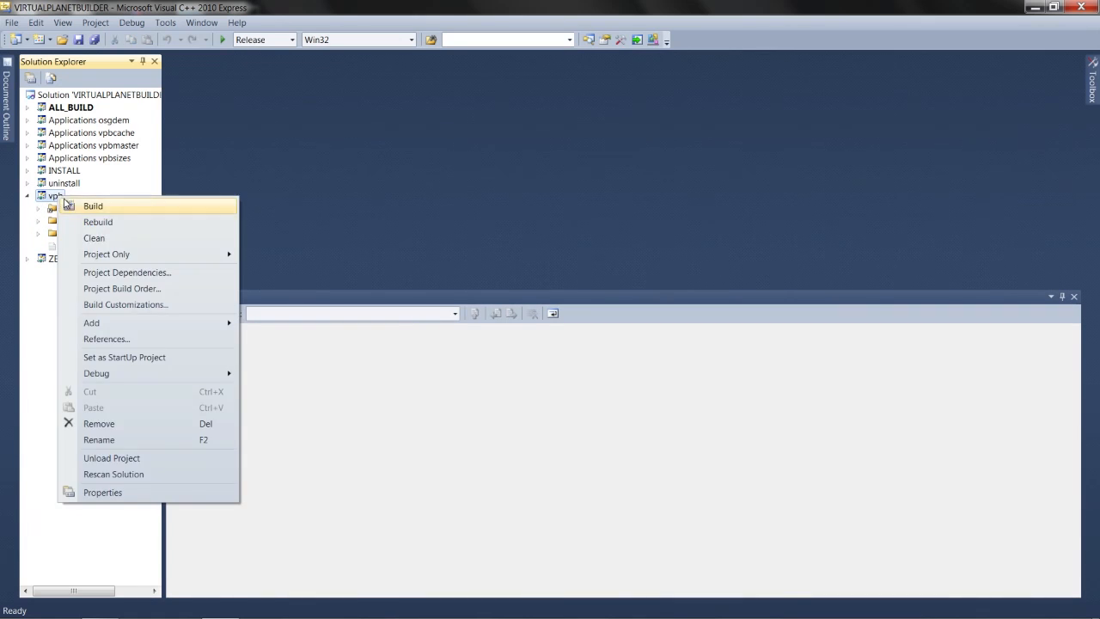
{"action": "left_click", "coordinate": [111, 495]}
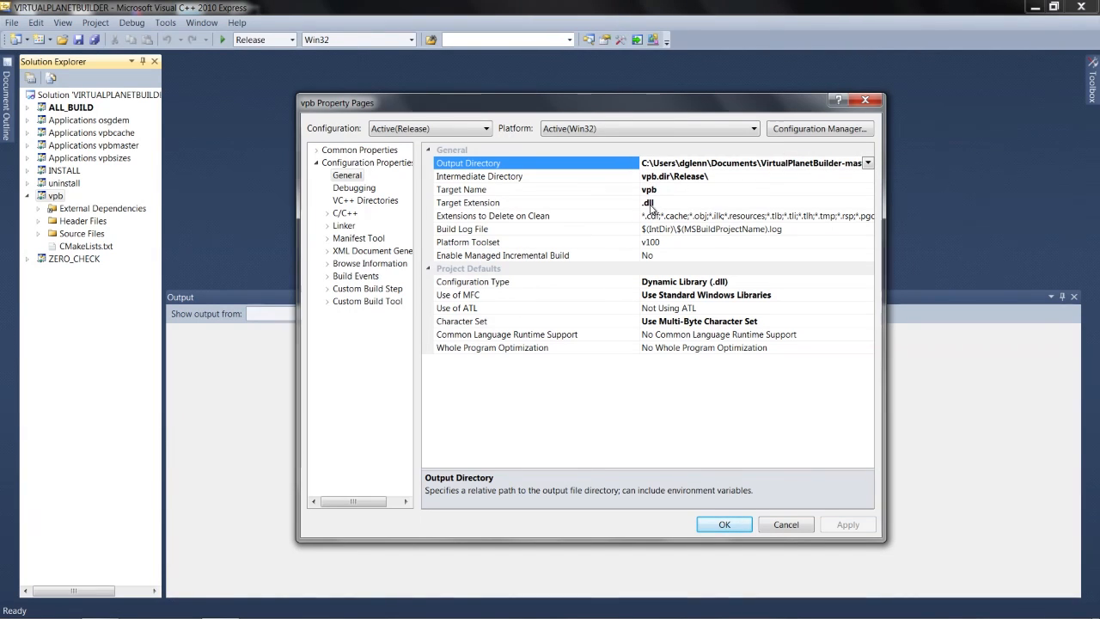
{"action": "left_click", "coordinate": [344, 226]}
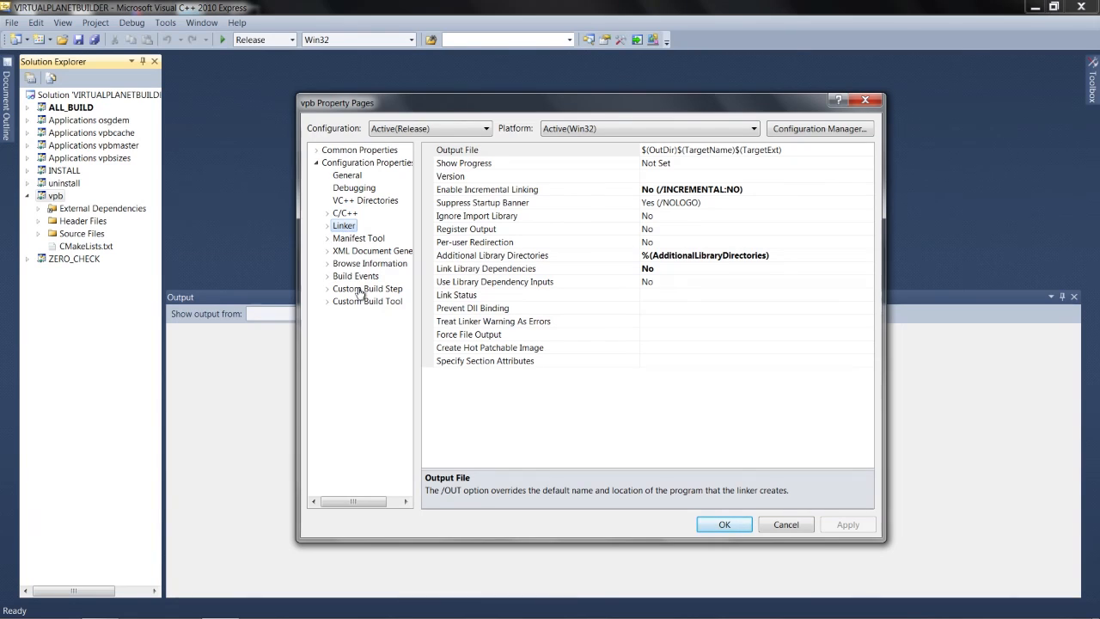
{"action": "left_click", "coordinate": [328, 227]}
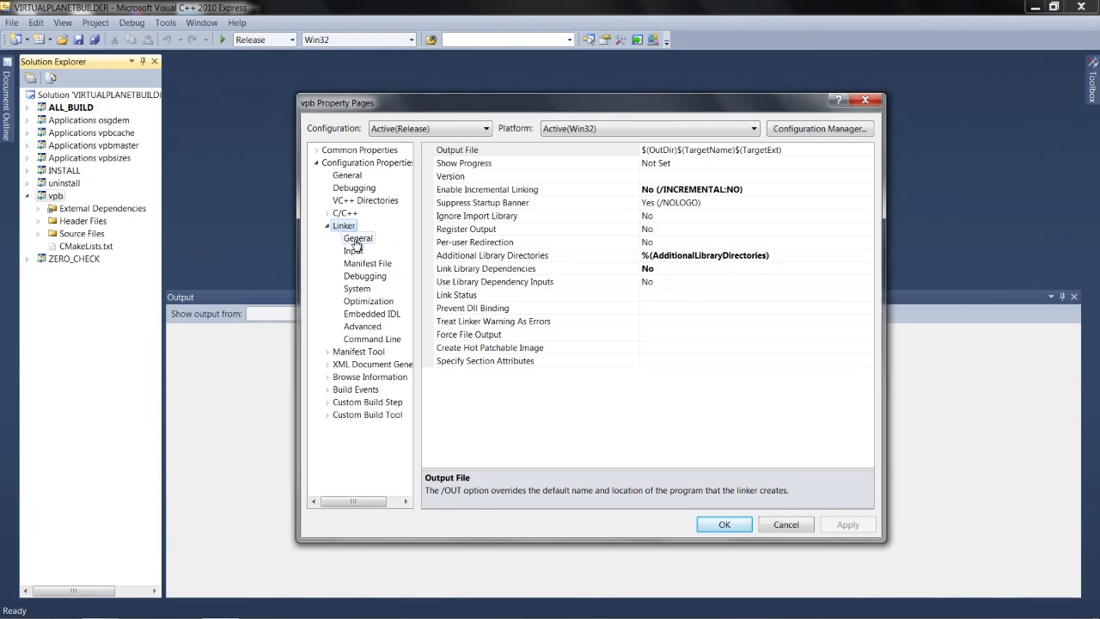
{"action": "left_click", "coordinate": [355, 240]}
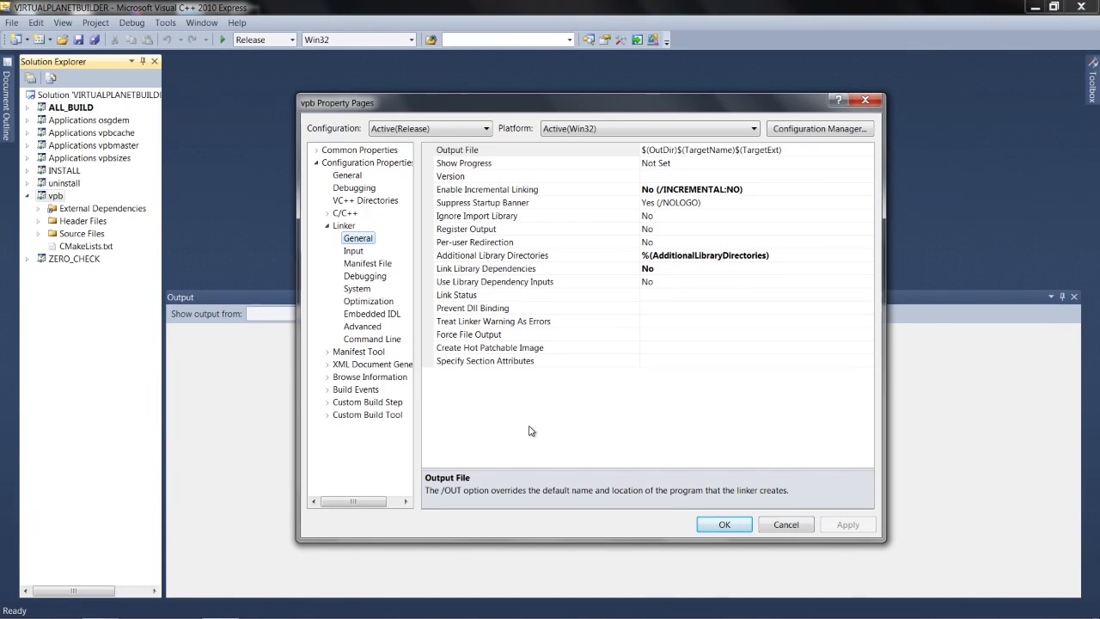
{"action": "left_click", "coordinate": [492, 338]}
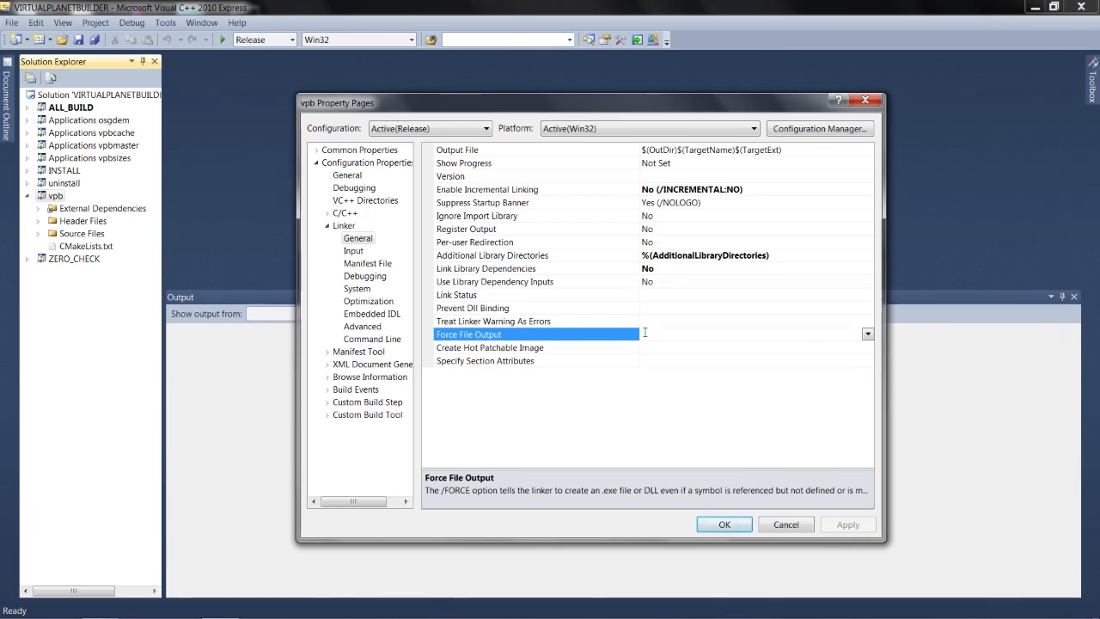
{"action": "left_click", "coordinate": [868, 335]}
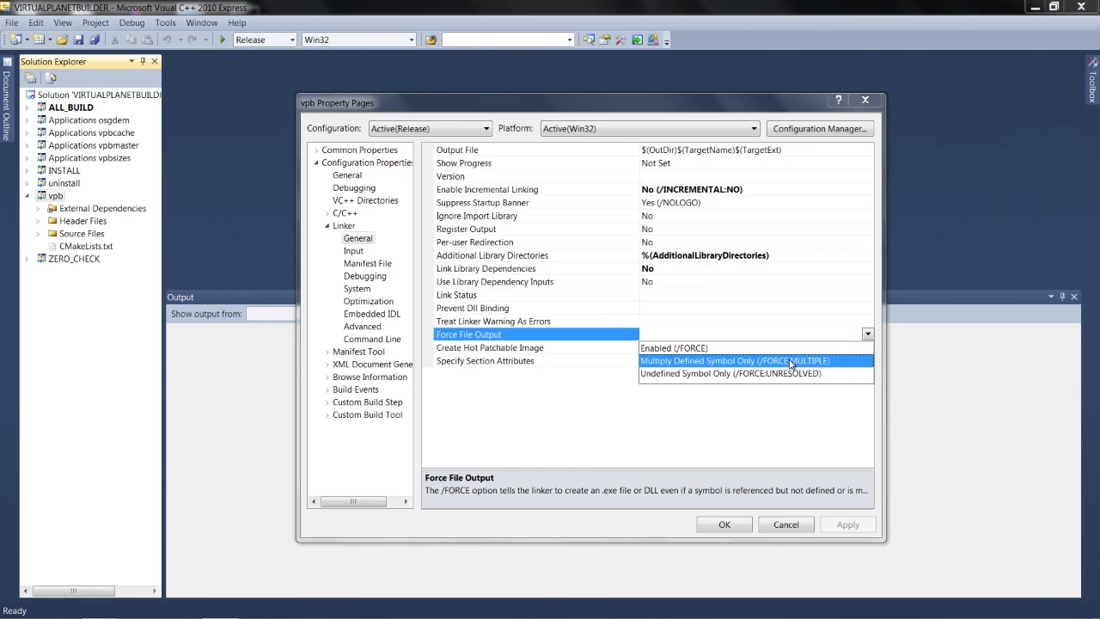
{"action": "left_click", "coordinate": [790, 364]}
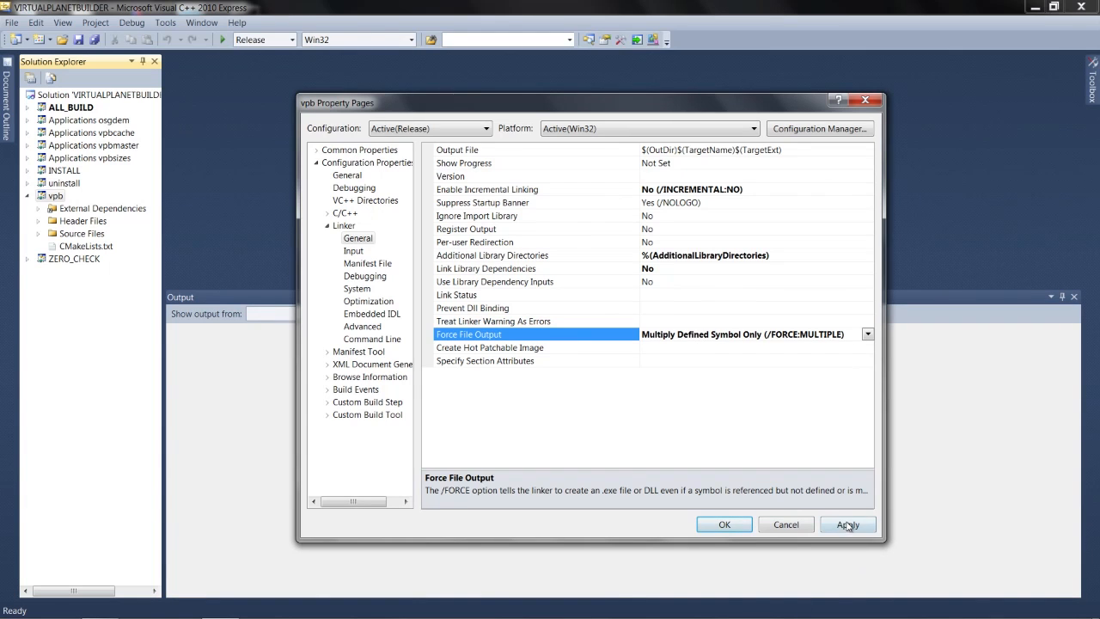
{"action": "left_click", "coordinate": [847, 525]}
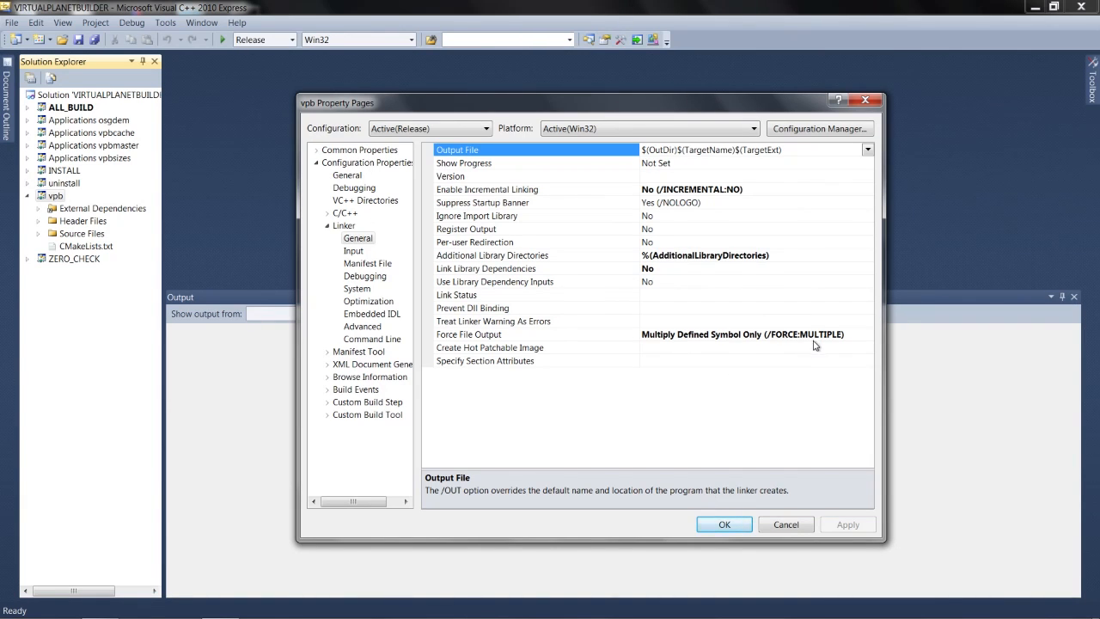
{"action": "left_click", "coordinate": [724, 524]}
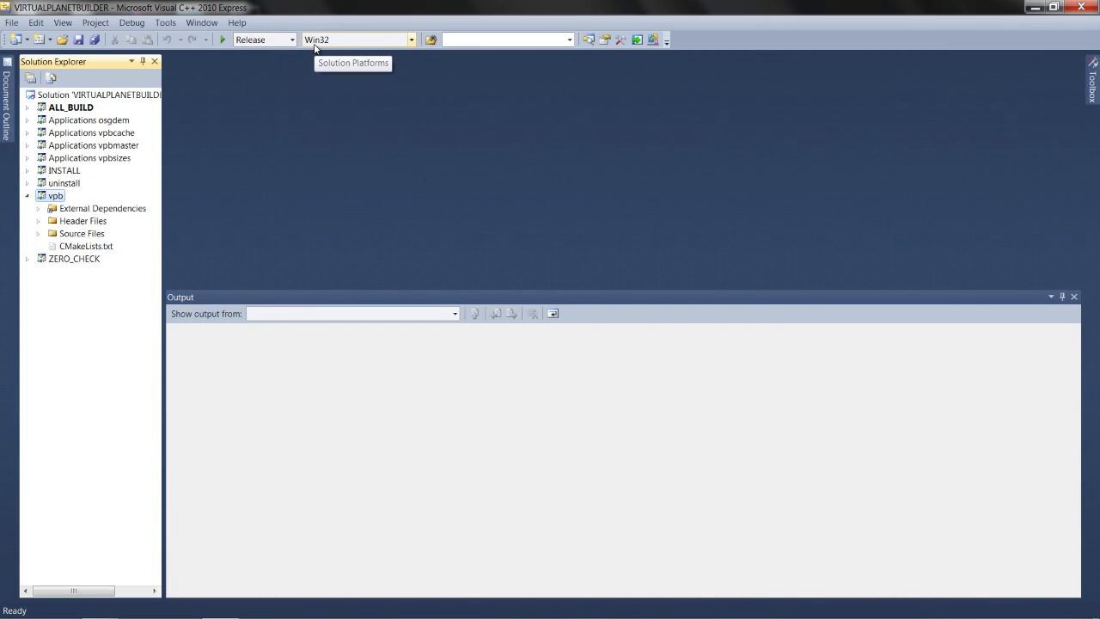
Build the ALL_BUILD project in the Release configuration.
{"action": "right_click", "coordinate": [77, 110]}
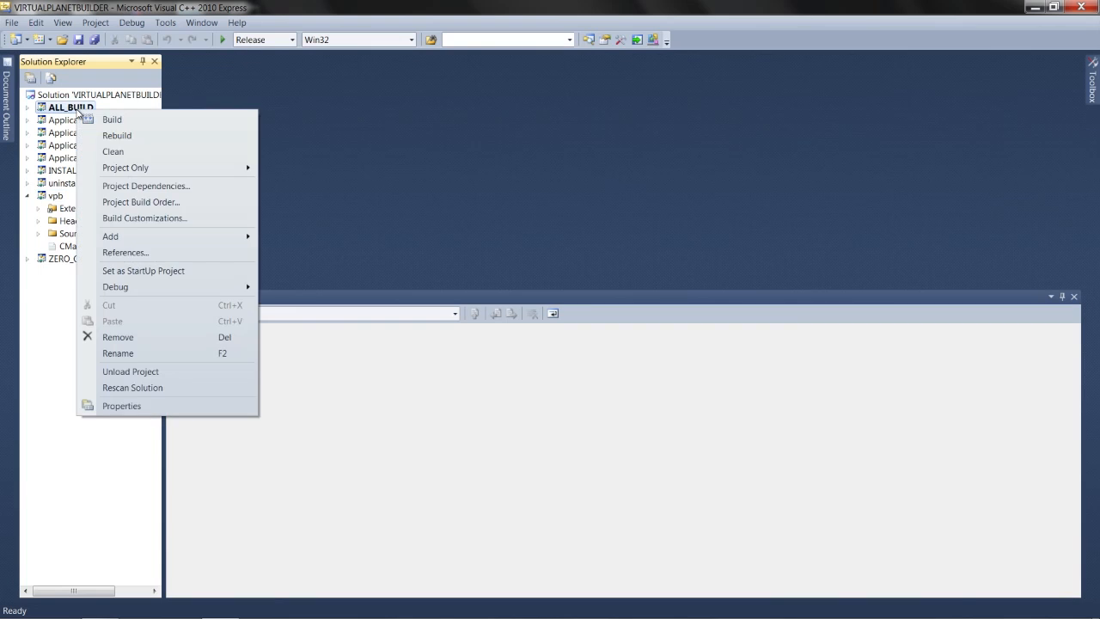
{"action": "left_click", "coordinate": [133, 127]}
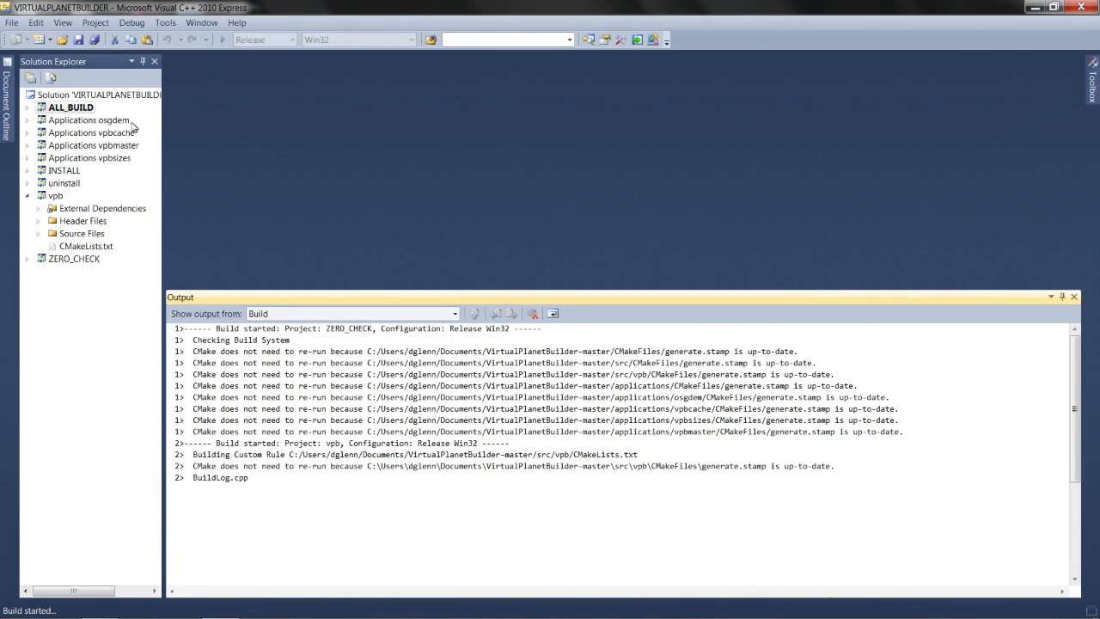
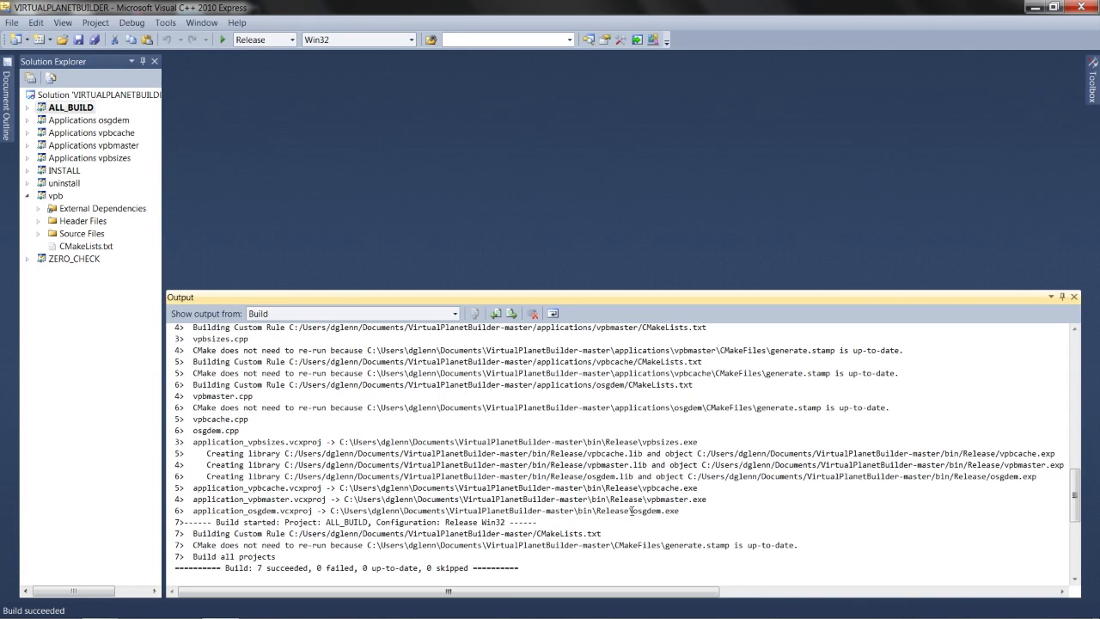
Check the osgdem.exe output path in the build log and exit Visual C++ 2010 Express.
{"action": "left_click_drag", "start_coordinate": [632, 510], "coordinate": [682, 510]}
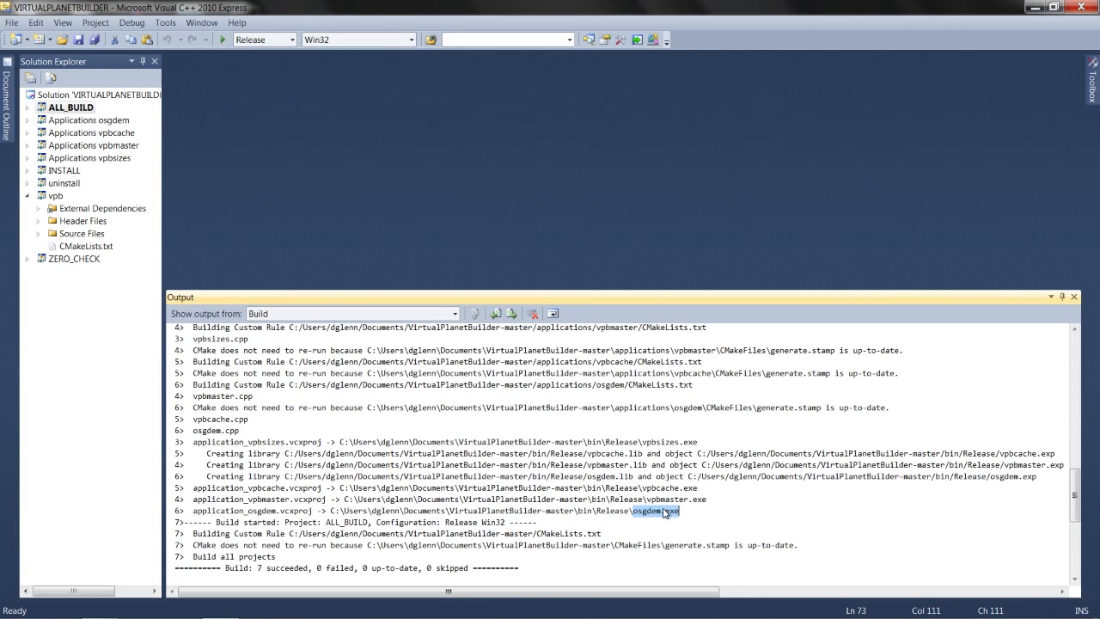
{"action": "left_click", "coordinate": [687, 511]}
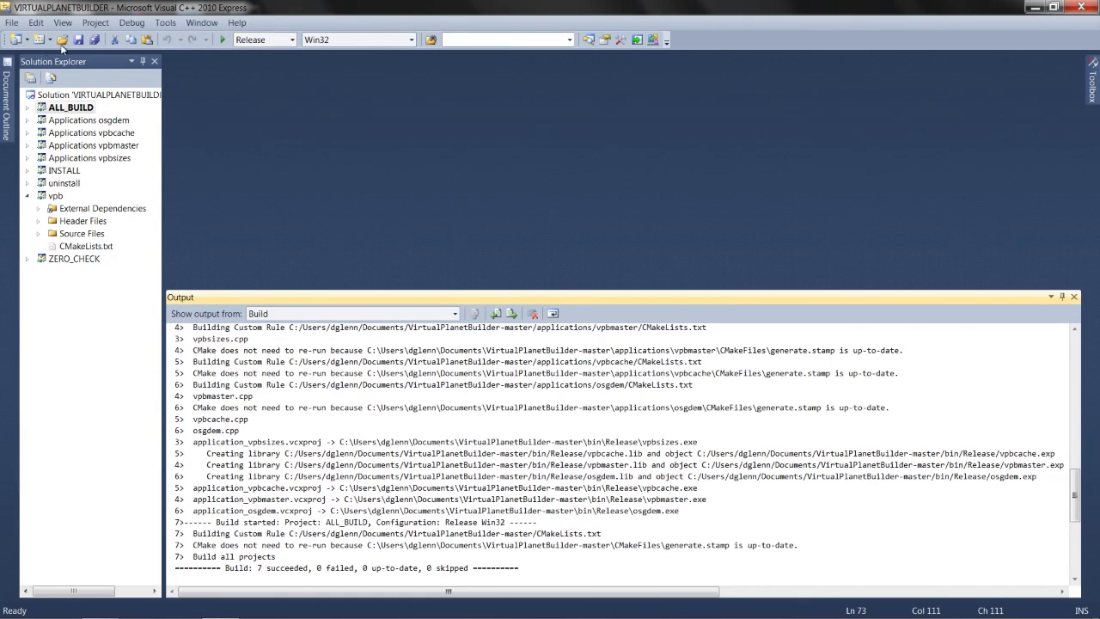
{"action": "left_click", "coordinate": [14, 28]}
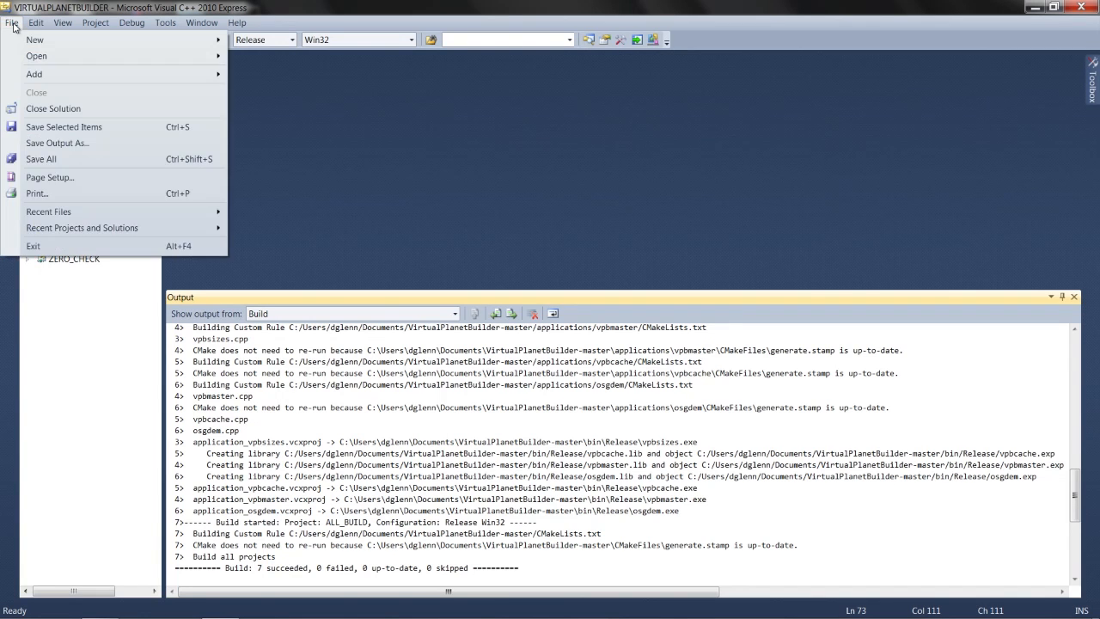
{"action": "left_click", "coordinate": [57, 249]}
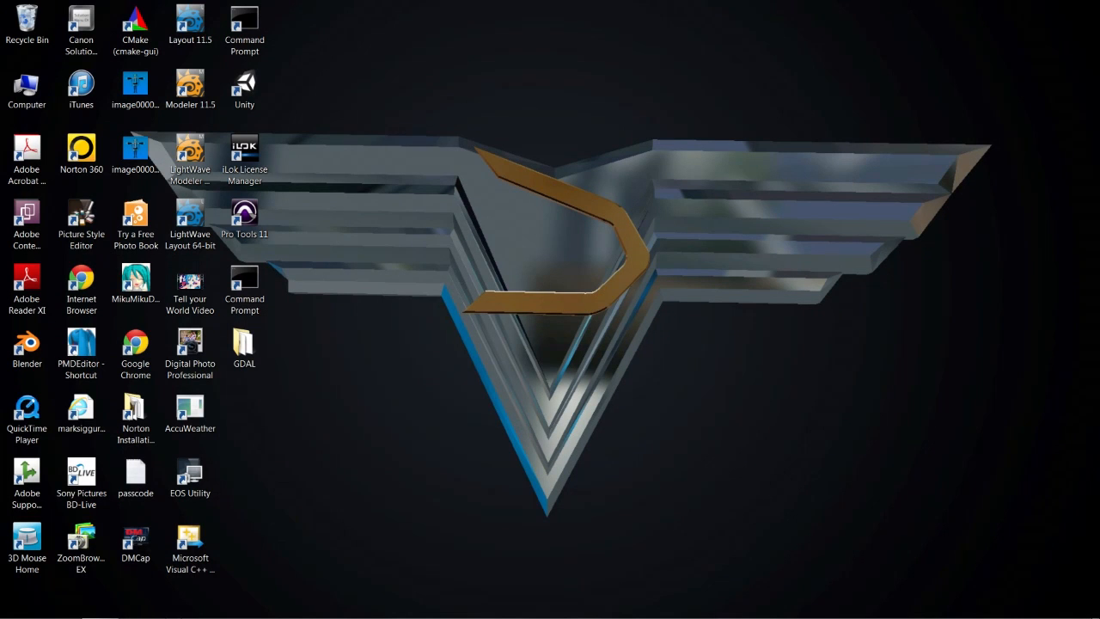
In Windows Explorer, open the bin folder of OpenSceneGraph-3.2.0 and examine its libraries and executables.
{"action": "mouse_move", "coordinate": [163, 606]}
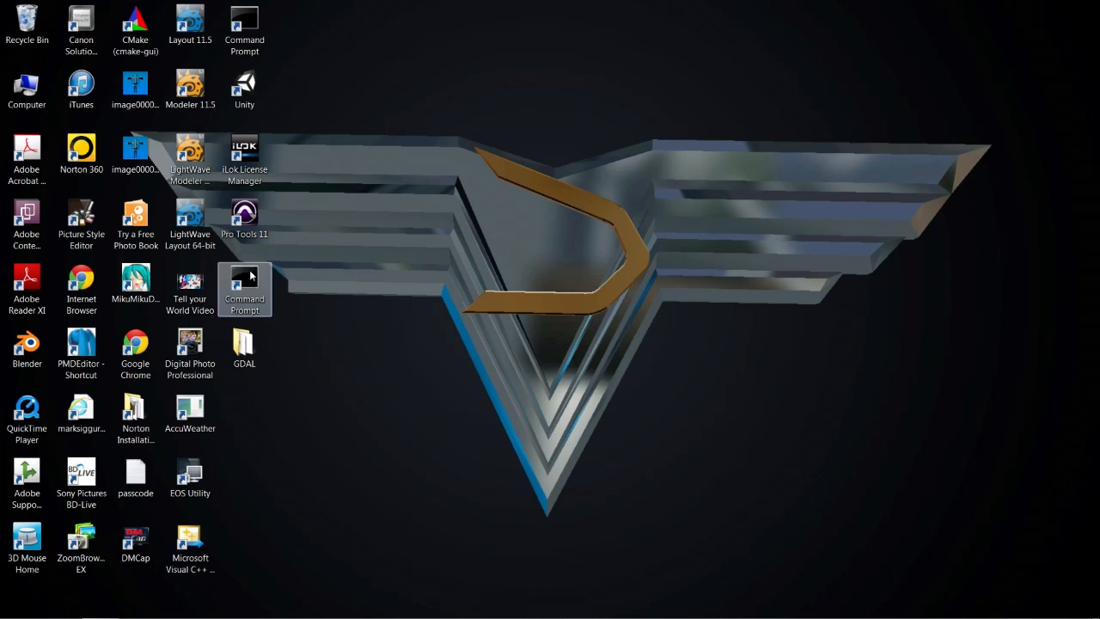
{"action": "mouse_move", "coordinate": [99, 609]}
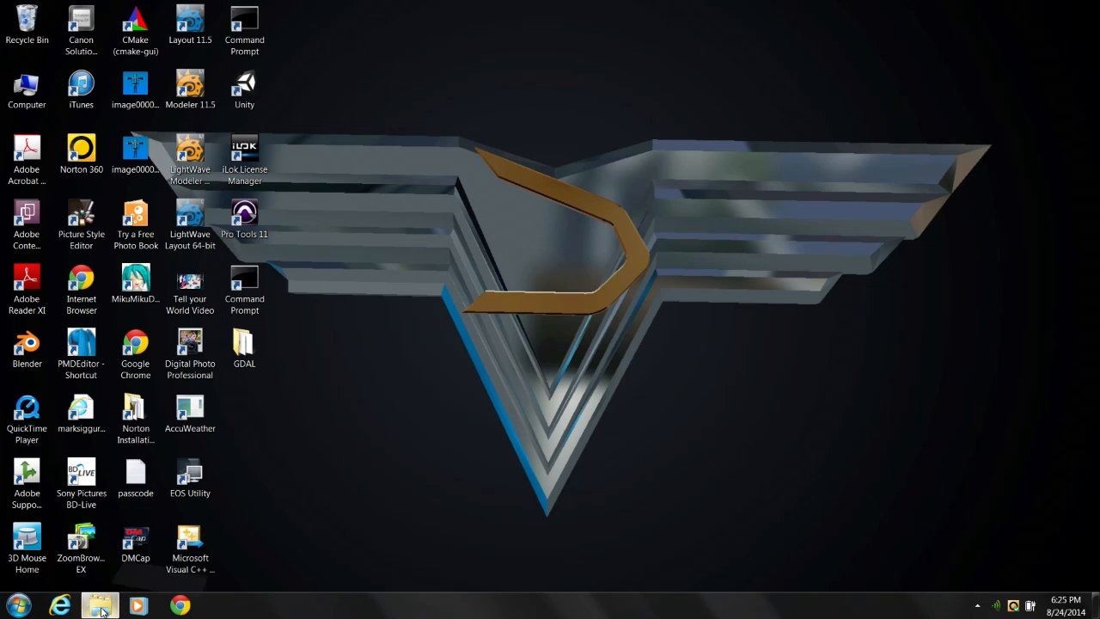
{"action": "left_click", "coordinate": [101, 607]}
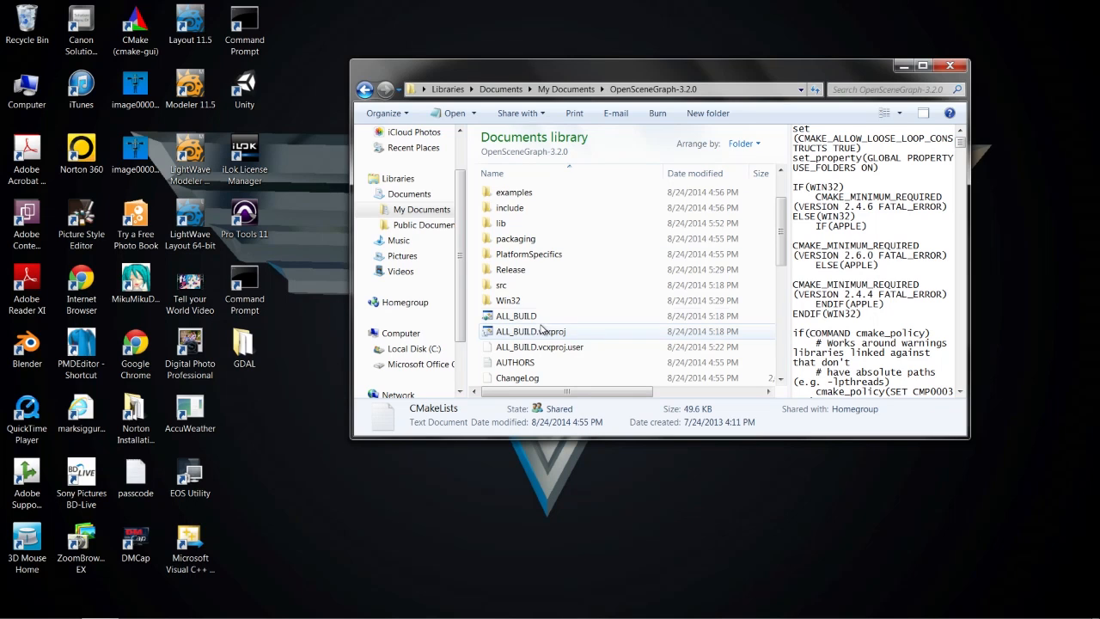
{"action": "scroll", "coordinate": [533, 327], "scroll_direction": "up", "scroll_amount": 2}
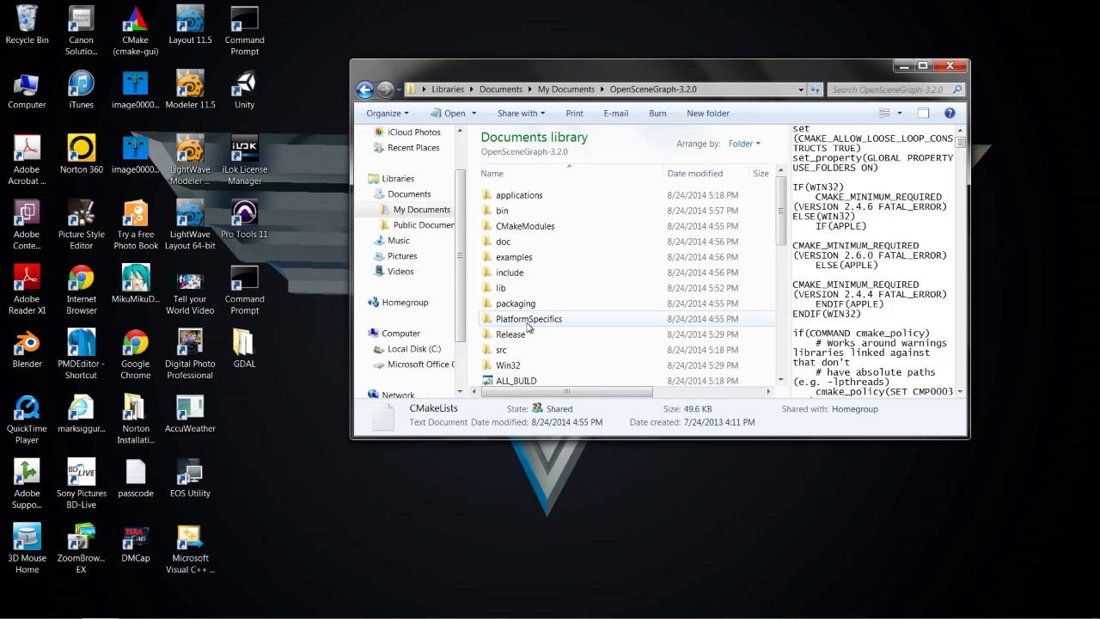
{"action": "left_click", "coordinate": [503, 212]}
{"action": "double_click", "coordinate": [503, 211]}
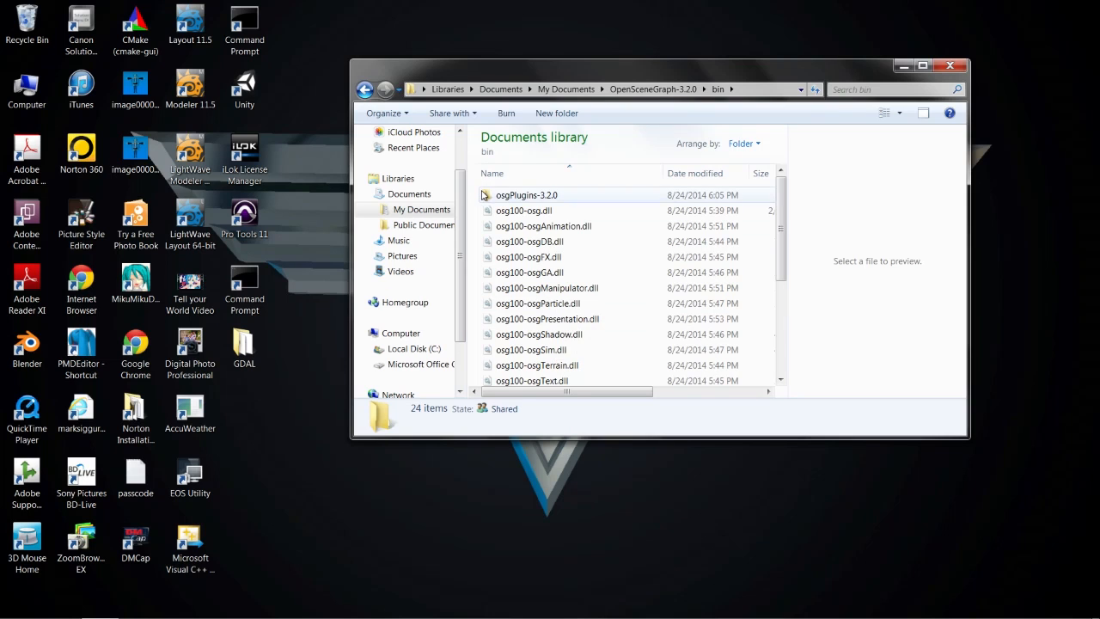
{"action": "scroll", "coordinate": [670, 267], "scroll_direction": "down", "scroll_amount": 4}
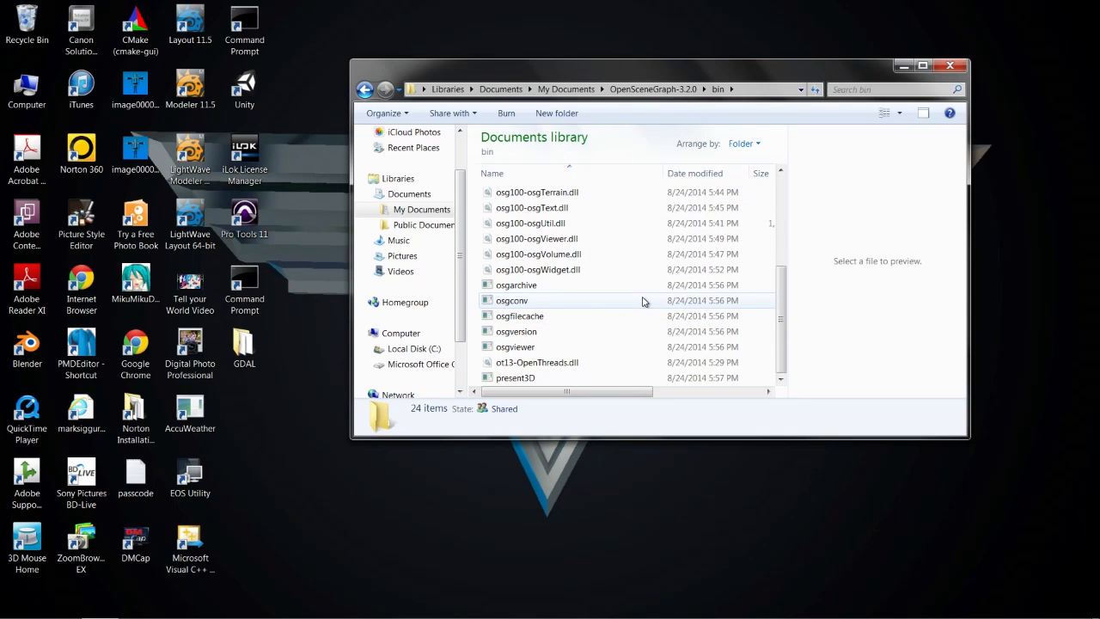
{"action": "scroll", "coordinate": [620, 366], "scroll_direction": "up", "scroll_amount": 4}
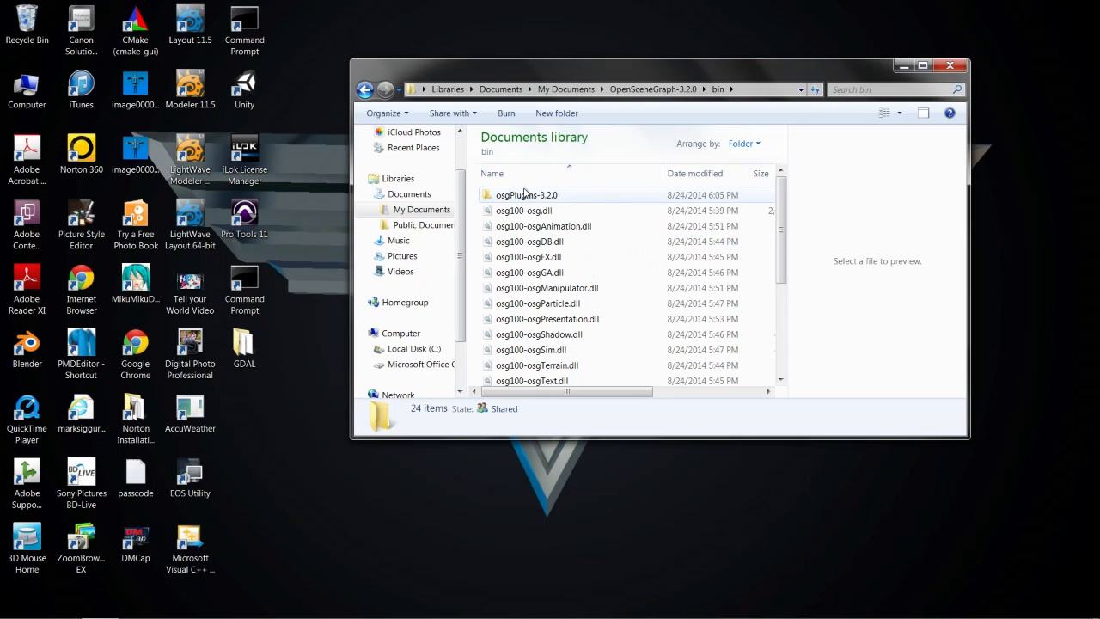
{"action": "scroll", "coordinate": [593, 331], "scroll_direction": "down", "scroll_amount": 4}
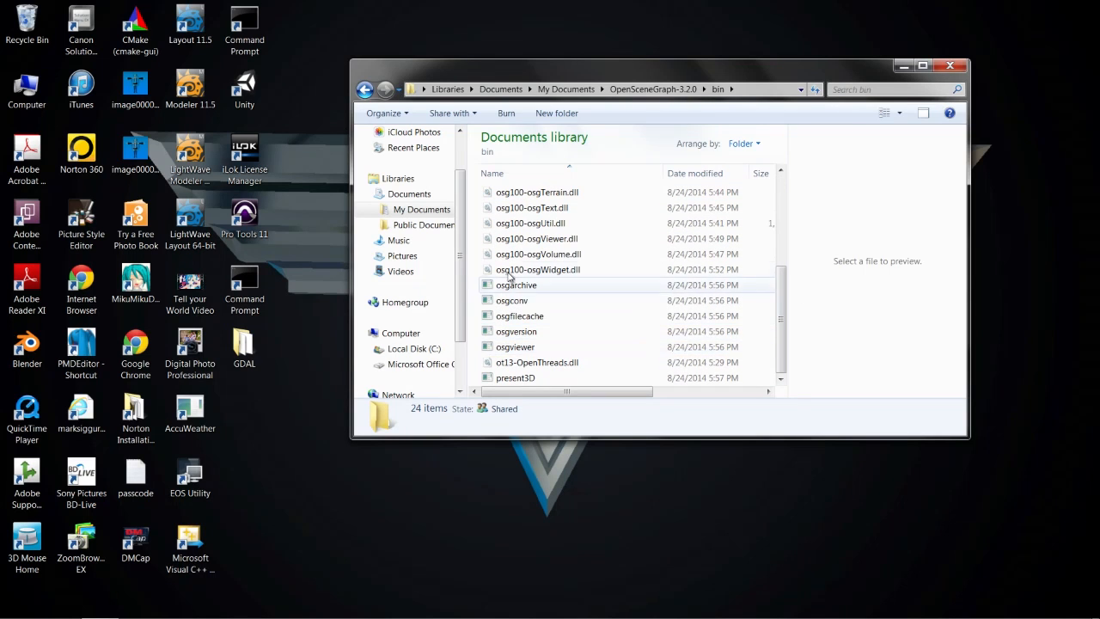
{"action": "scroll", "coordinate": [536, 348], "scroll_direction": "up", "scroll_amount": 4}
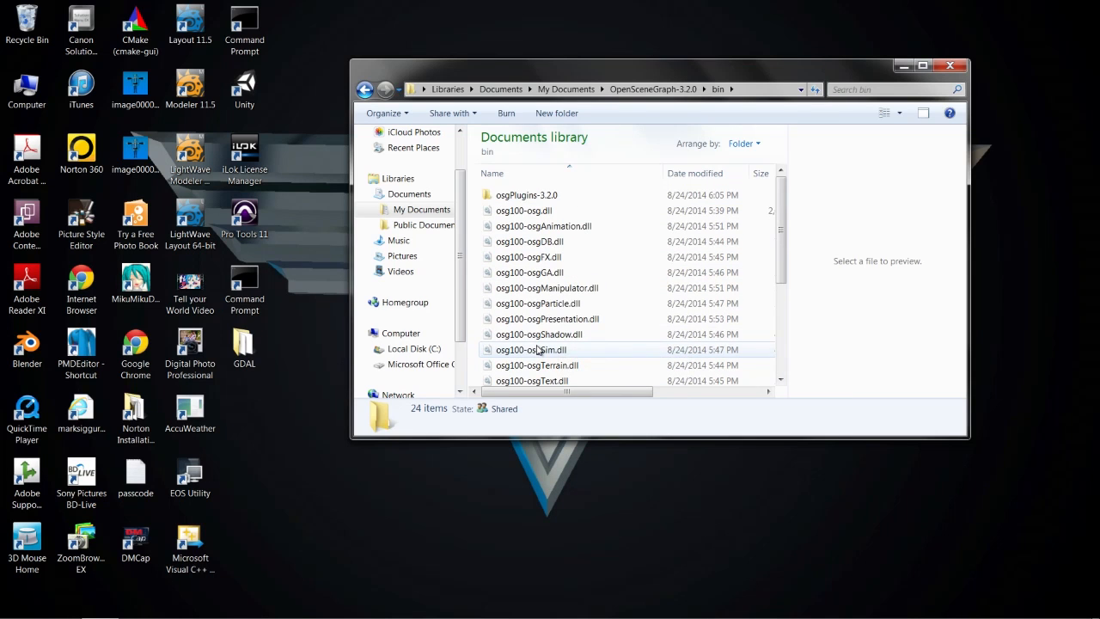
Examine the plugin libraries in the osgPlugins-3.2.0 folder and return to the OpenSceneGraph bin folder to review its files.
{"action": "double_click", "coordinate": [520, 196]}
{"action": "scroll", "coordinate": [528, 283], "scroll_direction": "down", "scroll_amount": 20}
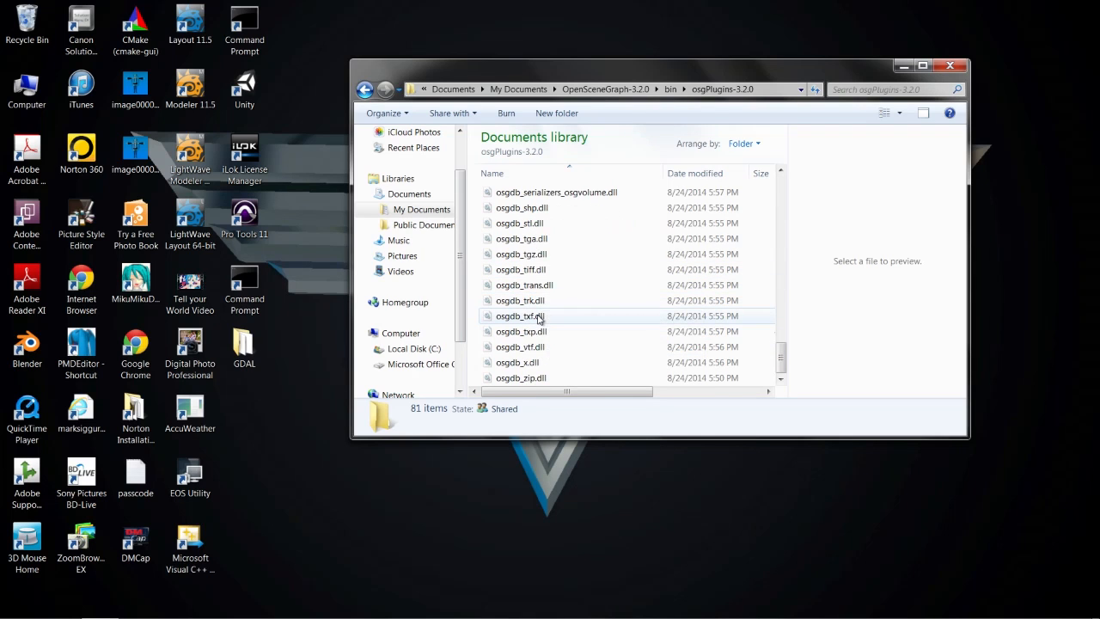
{"action": "scroll", "coordinate": [536, 314], "scroll_direction": "up", "scroll_amount": 5}
{"action": "scroll", "coordinate": [539, 317], "scroll_direction": "up", "scroll_amount": 15}
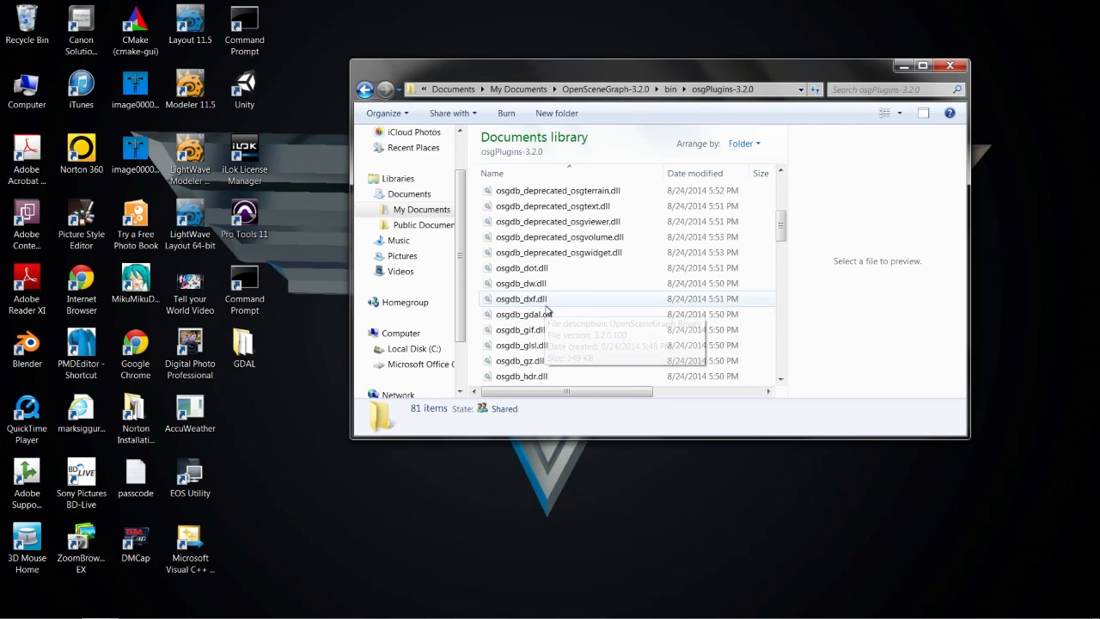
{"action": "scroll", "coordinate": [546, 309], "scroll_direction": "up", "scroll_amount": 1}
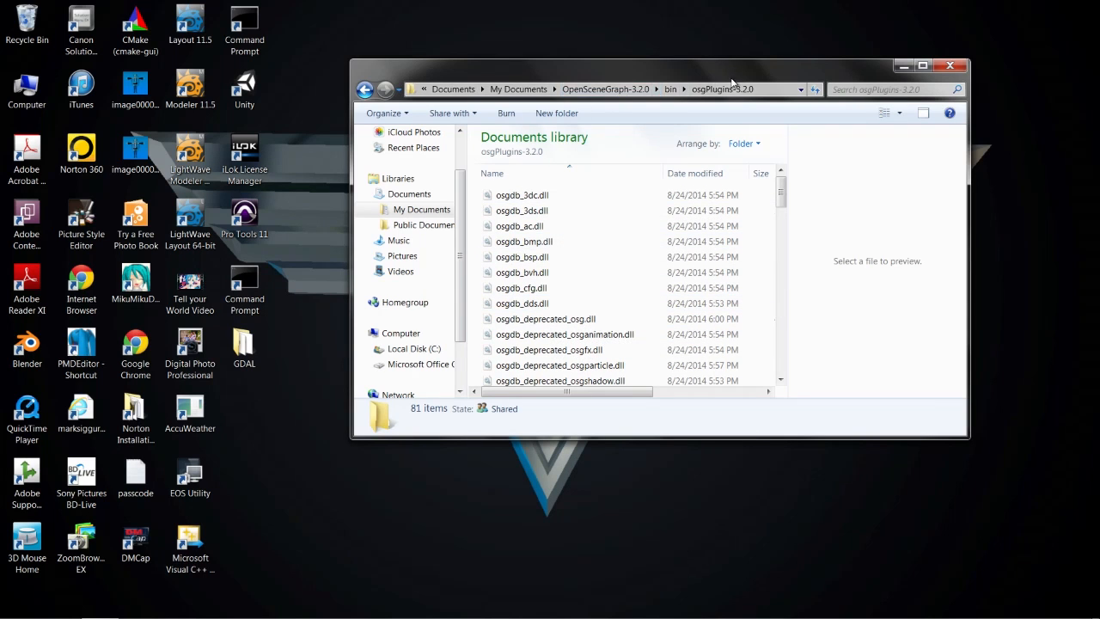
{"action": "left_click", "coordinate": [670, 88]}
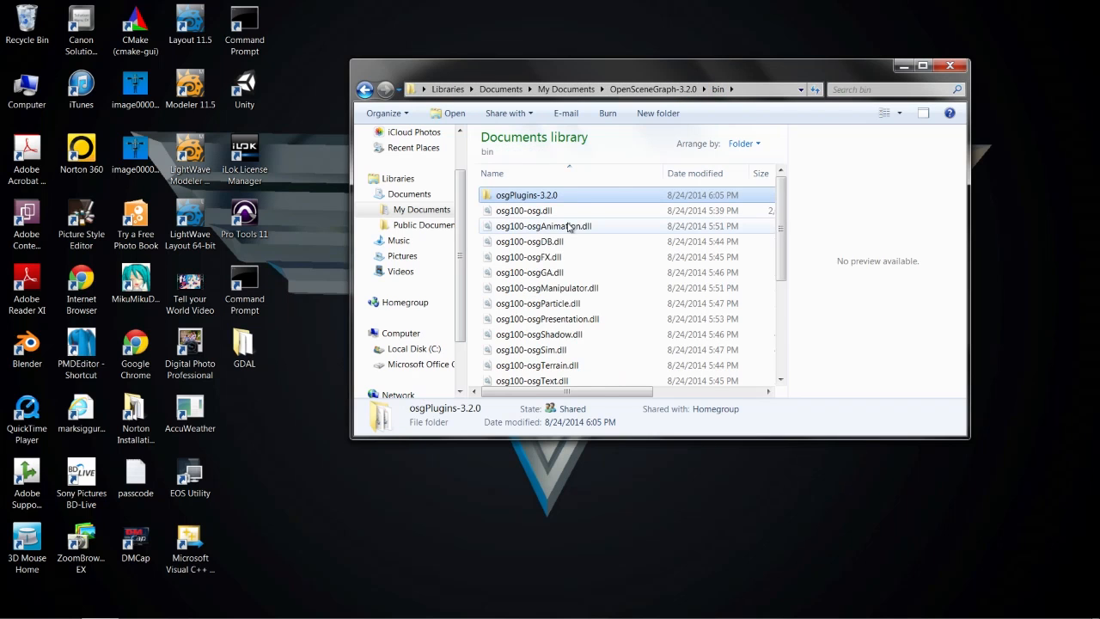
{"action": "scroll", "coordinate": [557, 229], "scroll_direction": "down", "scroll_amount": 4}
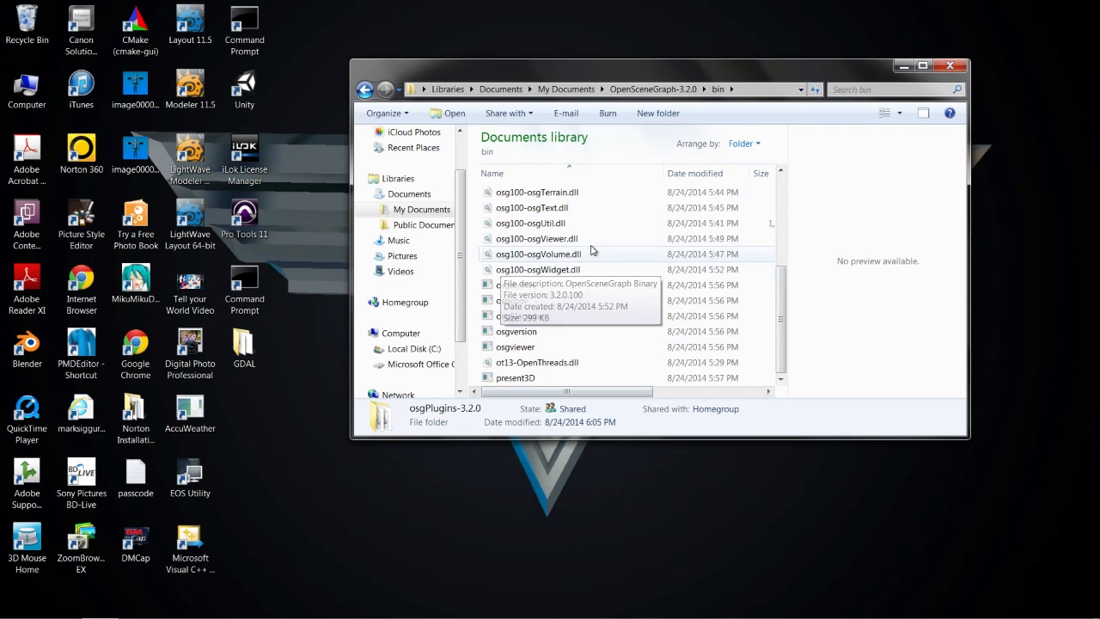
{"action": "scroll", "coordinate": [528, 258], "scroll_direction": "up", "scroll_amount": 5}
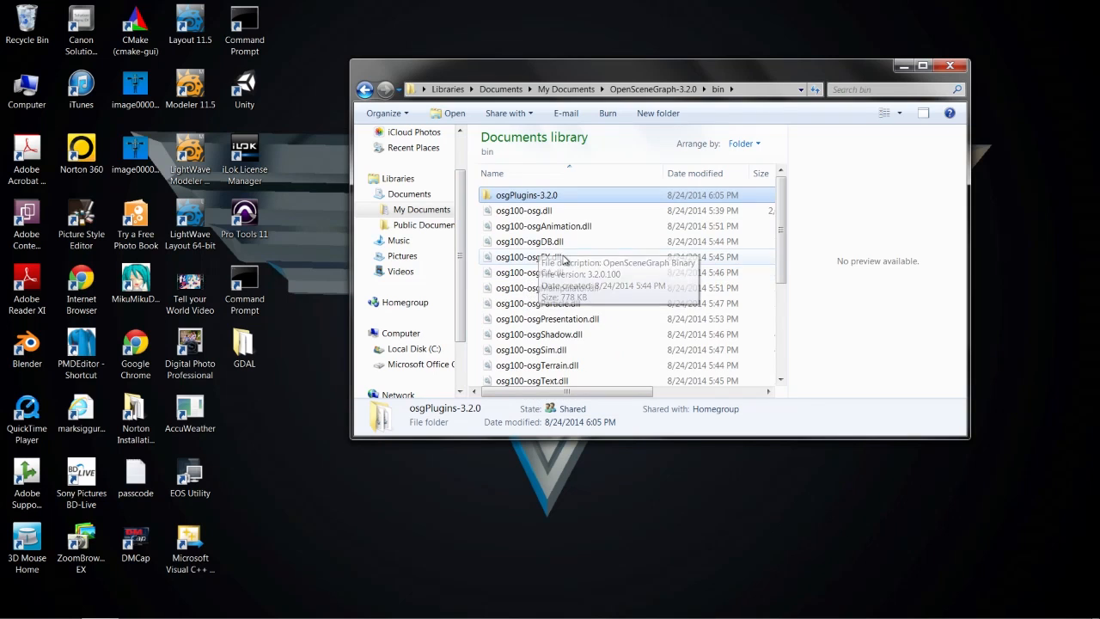
{"action": "scroll", "coordinate": [542, 260], "scroll_direction": "down", "scroll_amount": 4}
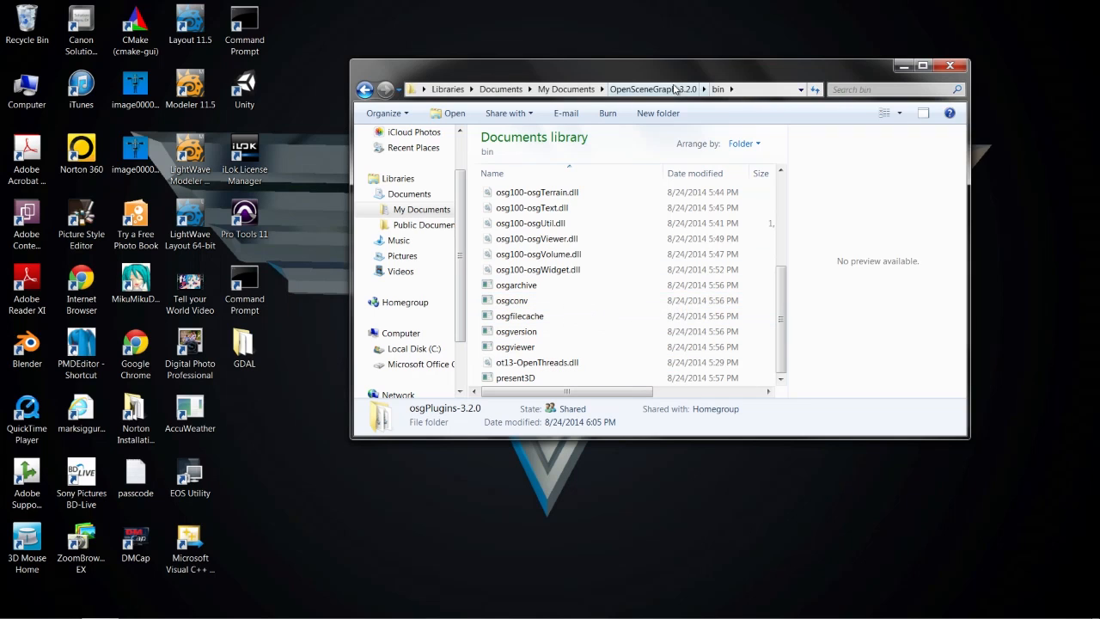
Open the bin\Release folder of VirtualPlanetBuilder-master in My Documents.
{"action": "left_click", "coordinate": [565, 90]}
{"action": "scroll", "coordinate": [580, 230], "scroll_direction": "down", "scroll_amount": 5}
{"action": "scroll", "coordinate": [580, 232], "scroll_direction": "down", "scroll_amount": 2}
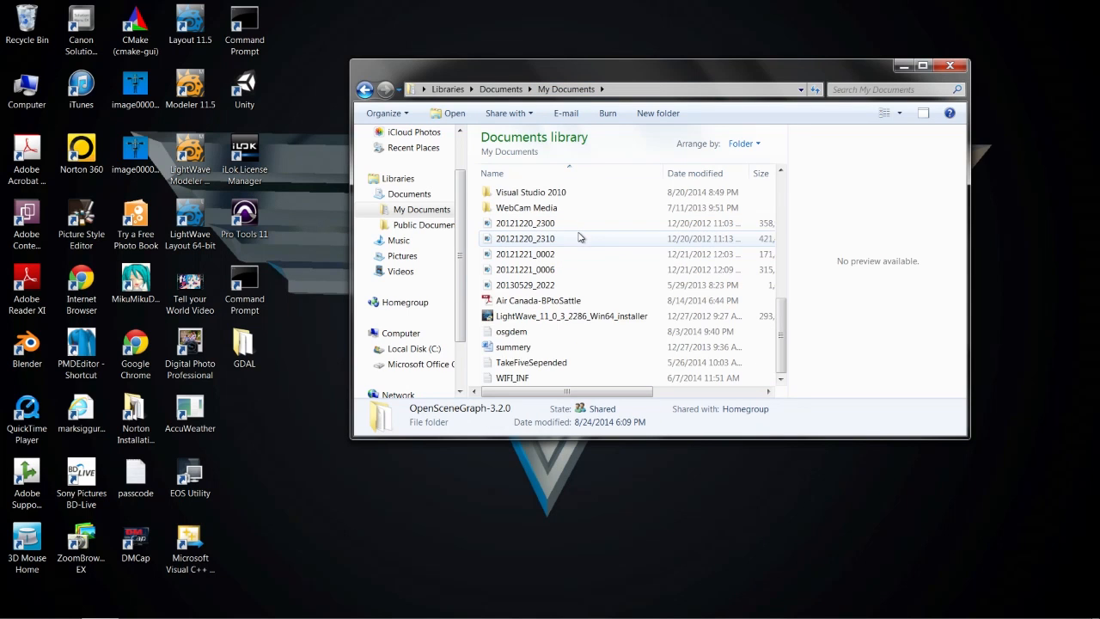
{"action": "scroll", "coordinate": [580, 237], "scroll_direction": "up", "scroll_amount": 2}
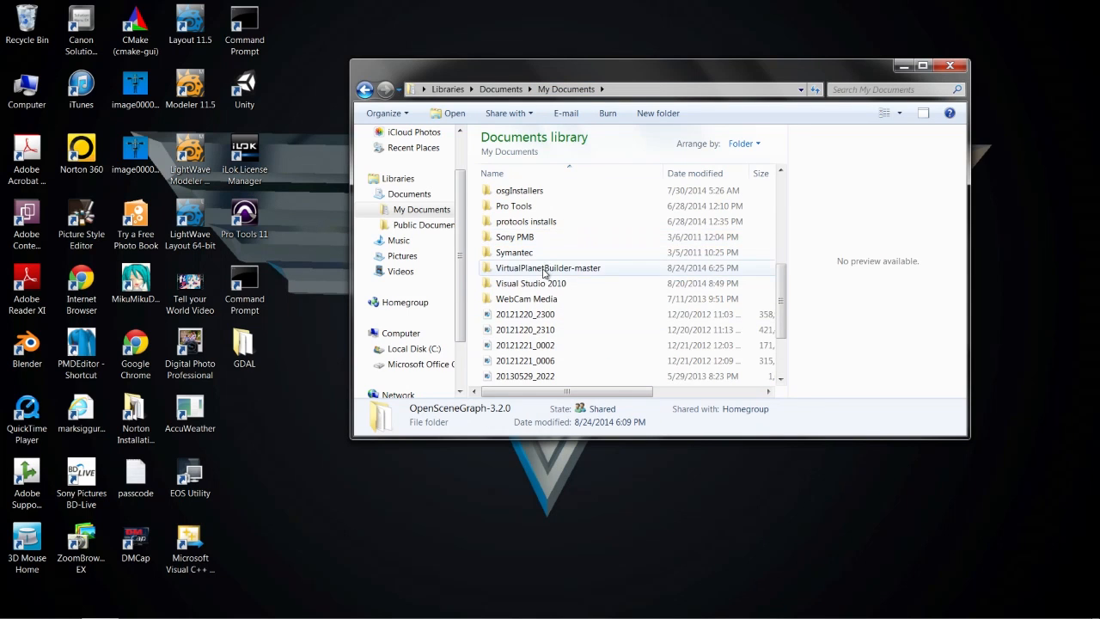
{"action": "double_click", "coordinate": [543, 269]}
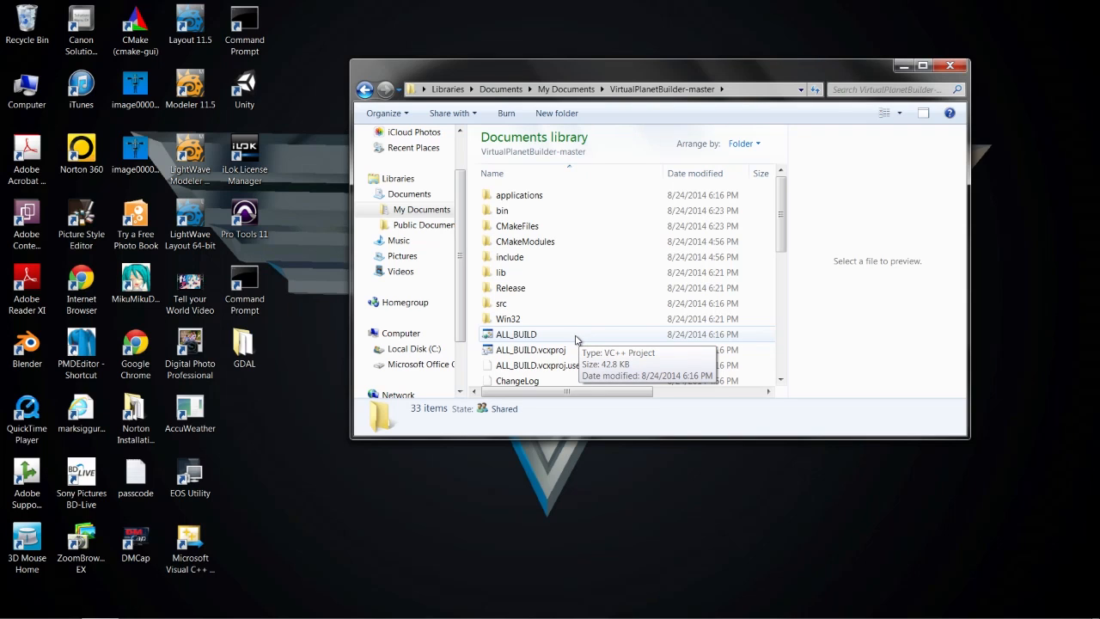
{"action": "left_click", "coordinate": [500, 218]}
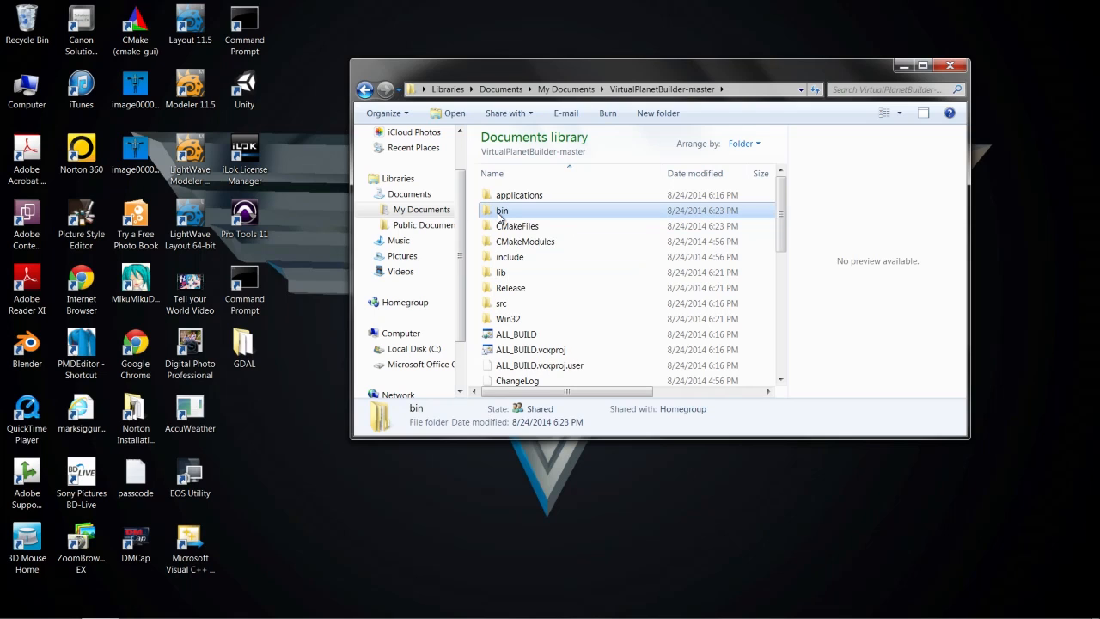
{"action": "double_click", "coordinate": [499, 217]}
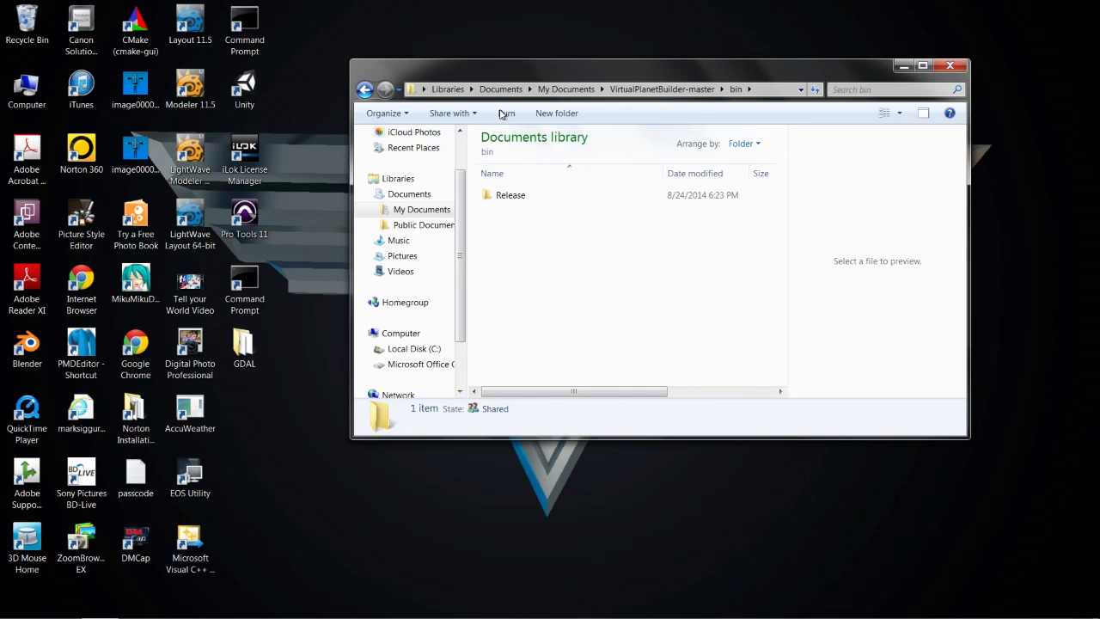
{"action": "left_click", "coordinate": [662, 88]}
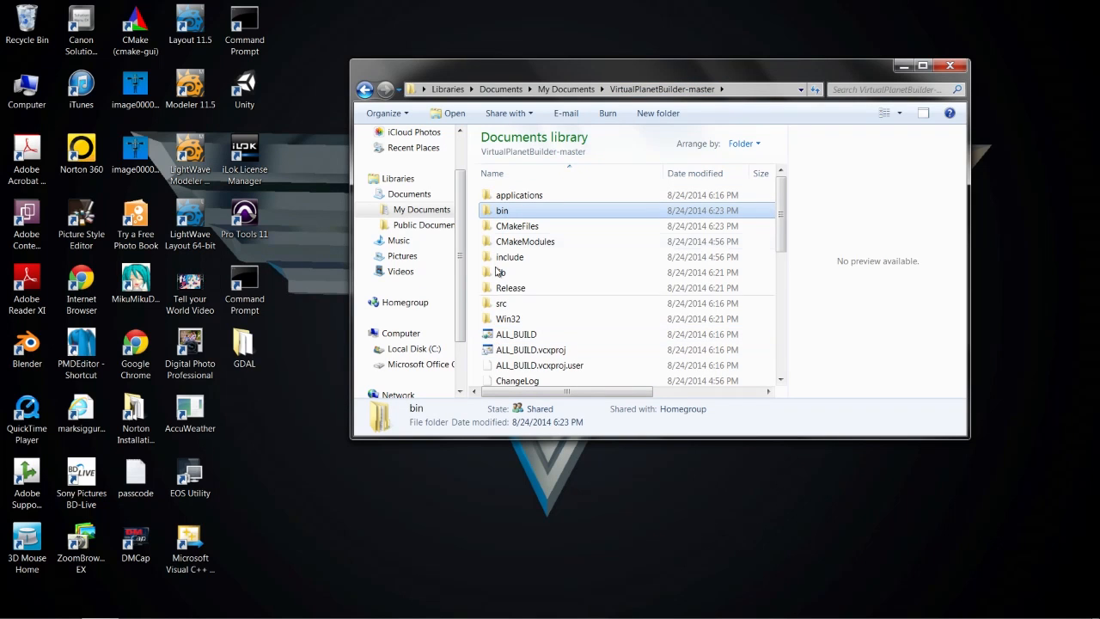
{"action": "double_click", "coordinate": [504, 215]}
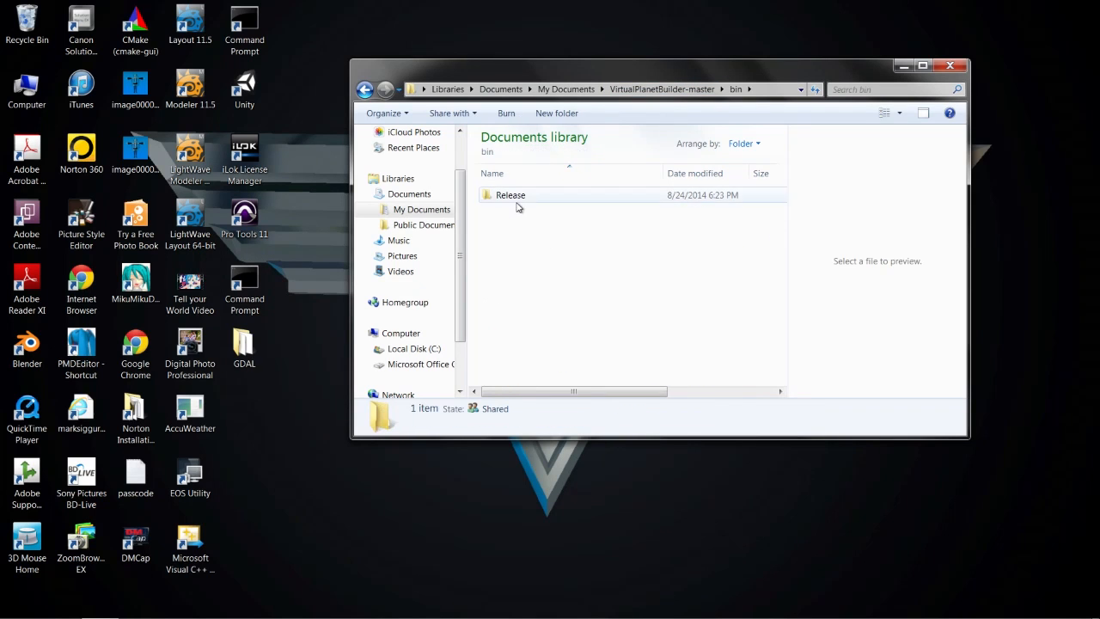
{"action": "double_click", "coordinate": [512, 196]}
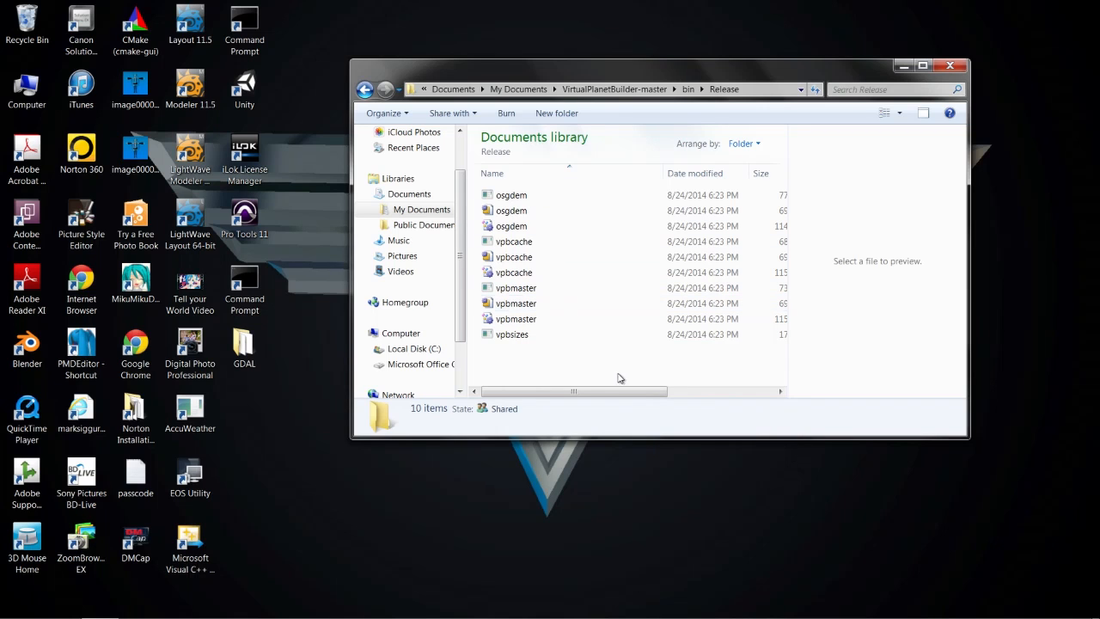
Copy the osgdem, vpbcache, vpbmaster and vpbsizes applications from the Release folder.
{"action": "left_click_drag", "start_coordinate": [616, 394], "coordinate": [575, 393]}
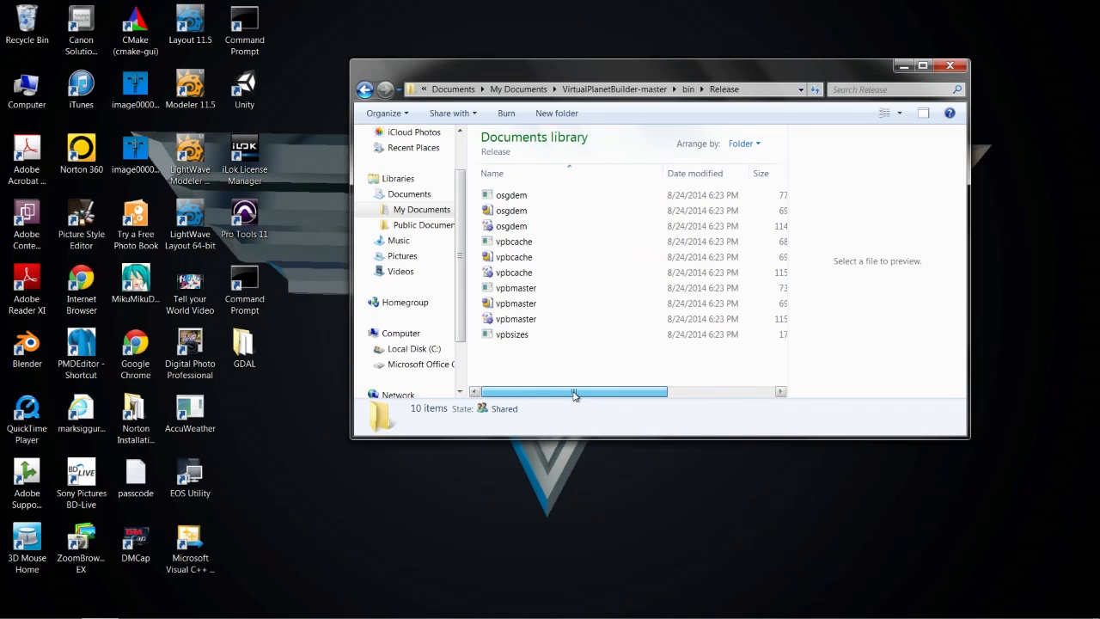
{"action": "left_click", "coordinate": [510, 197]}
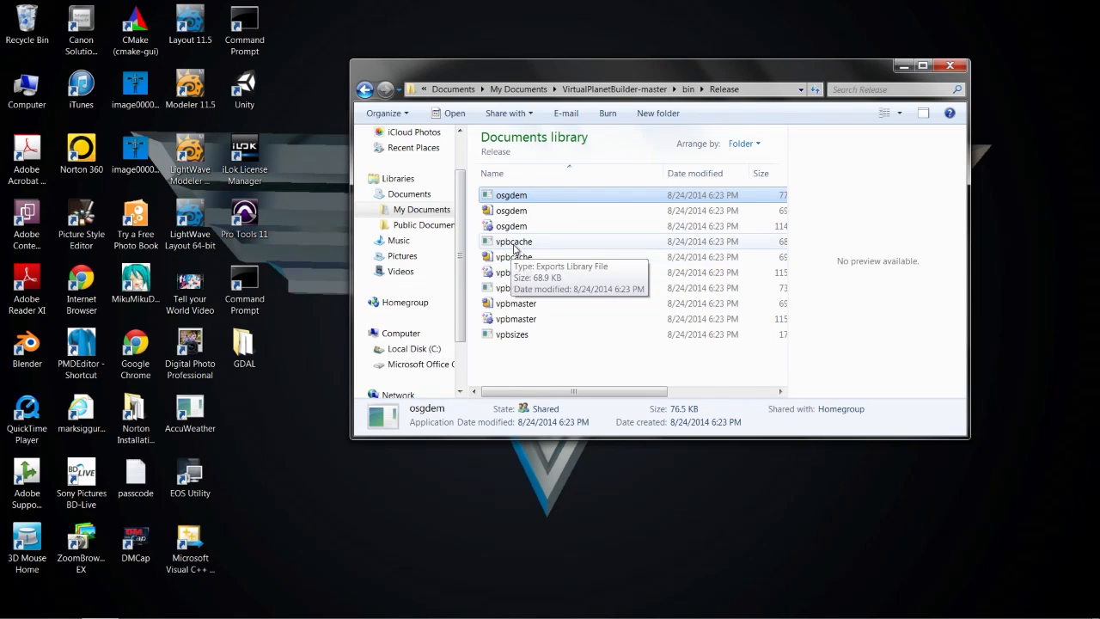
{"action": "left_click", "coordinate": [513, 245], "text": "ctrl"}
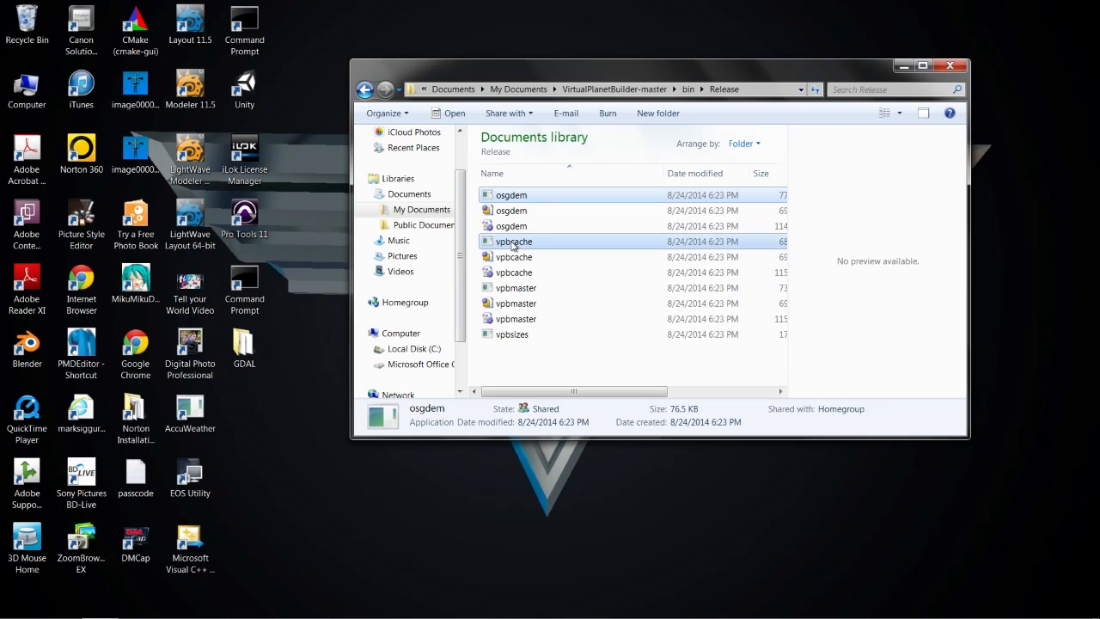
{"action": "left_click", "coordinate": [515, 290], "text": "ctrl"}
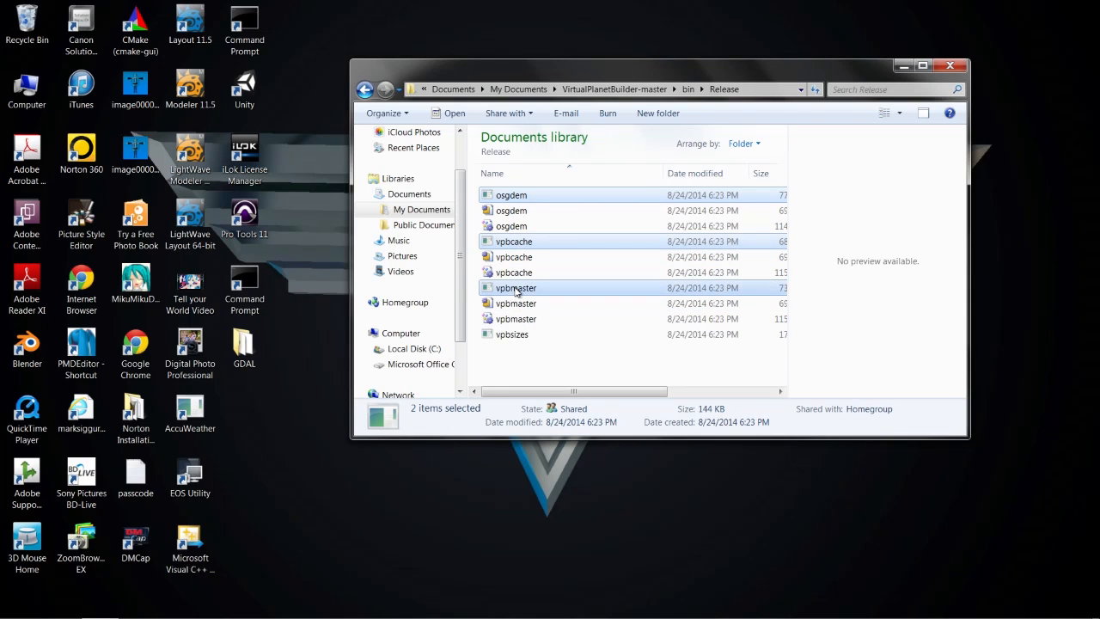
{"action": "left_click", "coordinate": [513, 337], "text": "ctrl"}
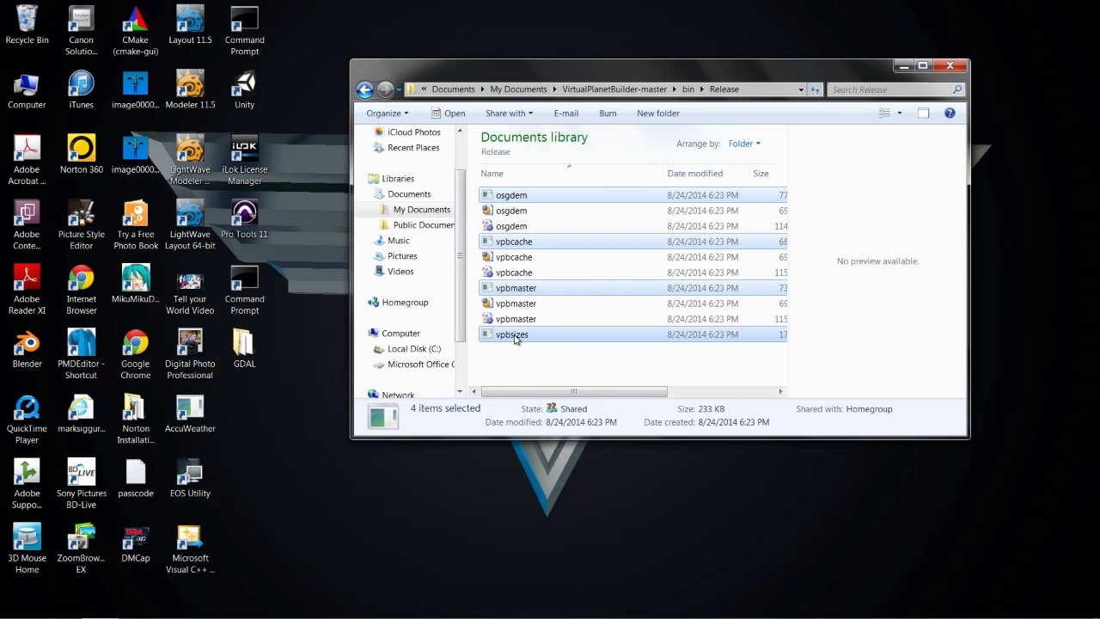
{"action": "right_click", "coordinate": [516, 340]}
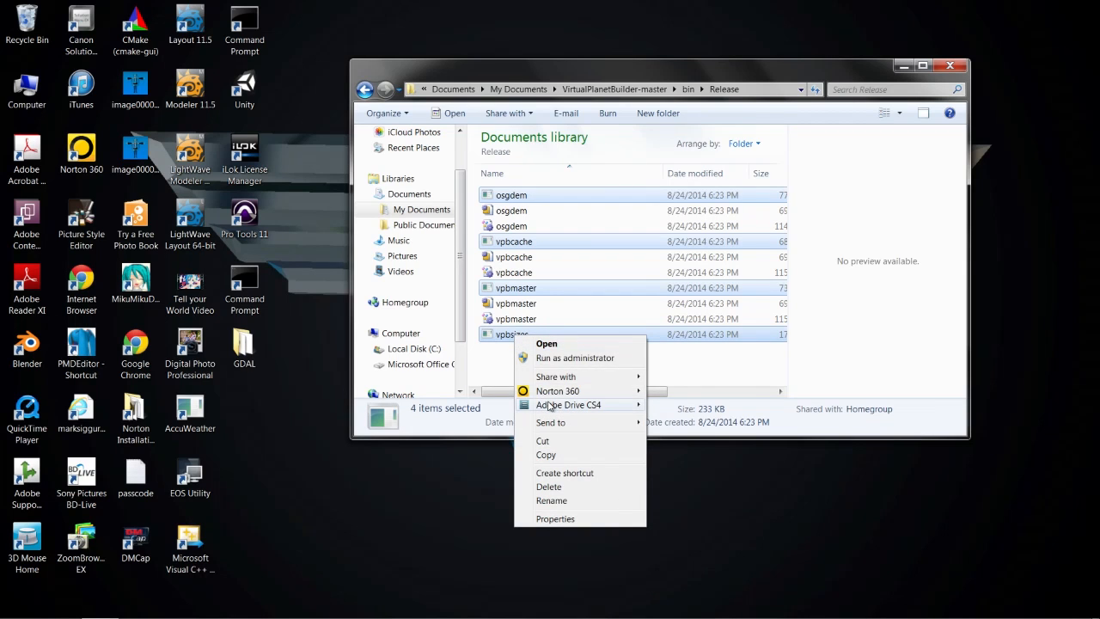
{"action": "left_click", "coordinate": [546, 456]}
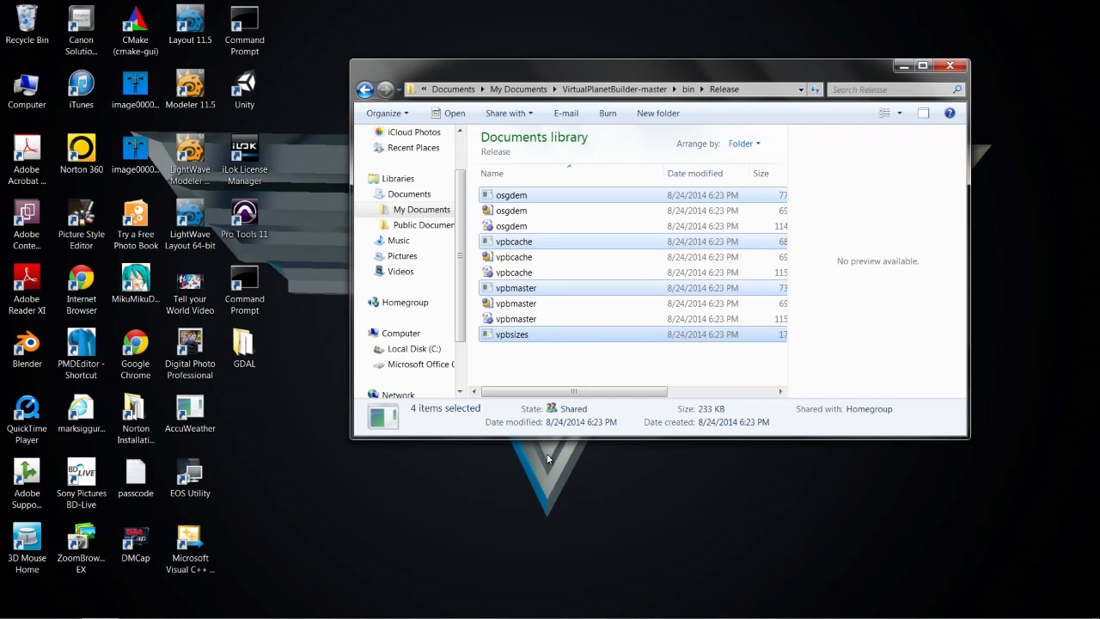
Paste the copied executables into the bin folder of OpenSceneGraph-3.2.0 in My Documents.
{"action": "left_click", "coordinate": [518, 89]}
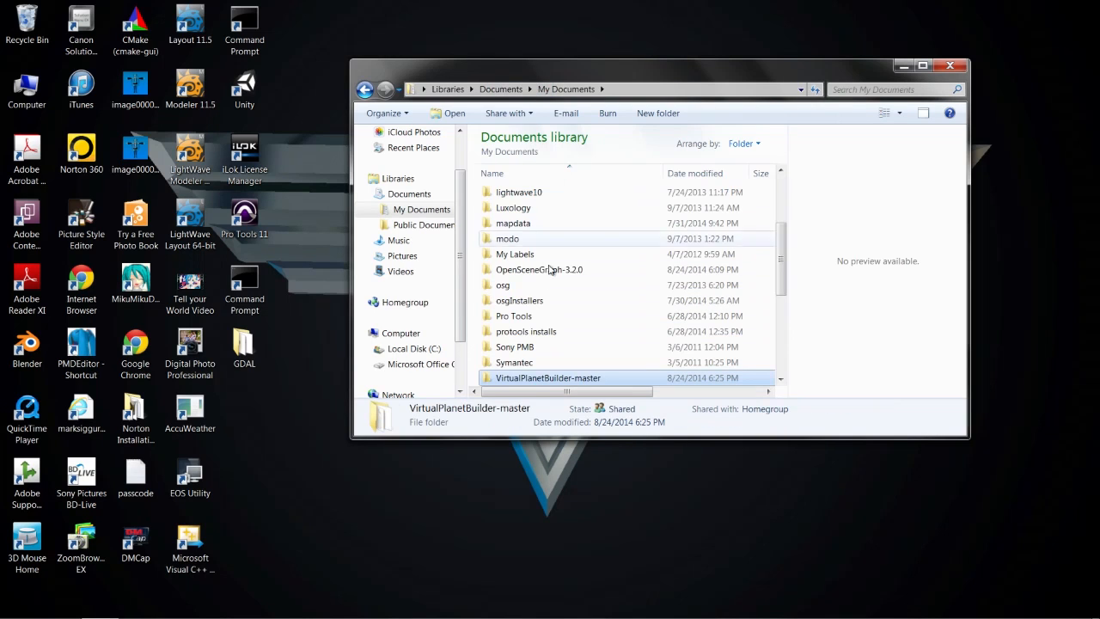
{"action": "left_click", "coordinate": [540, 271]}
{"action": "double_click", "coordinate": [540, 271]}
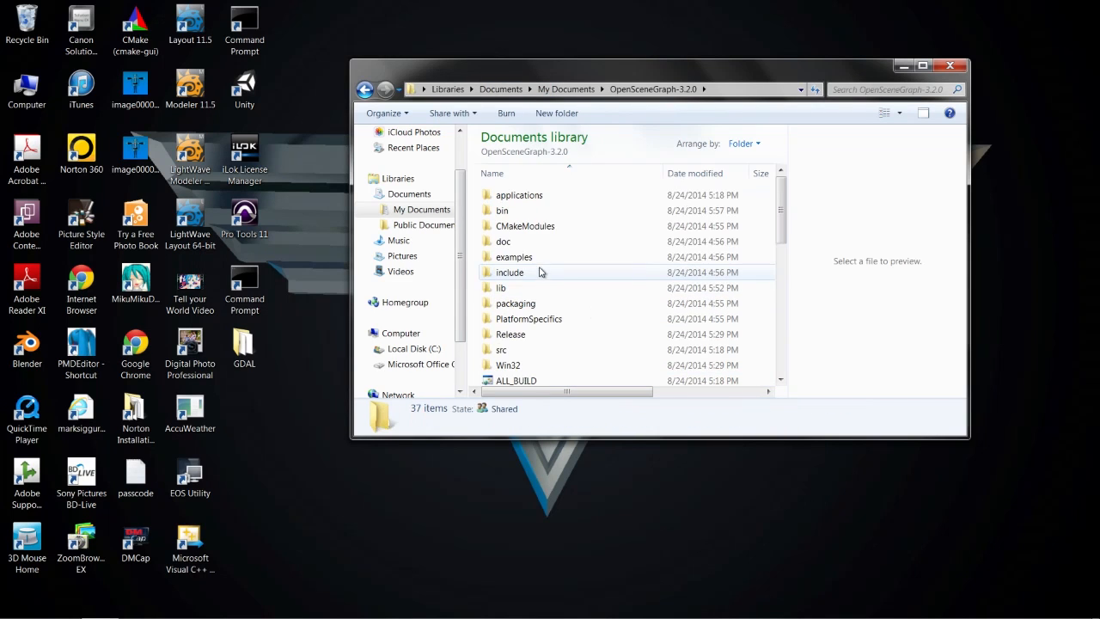
{"action": "double_click", "coordinate": [503, 212]}
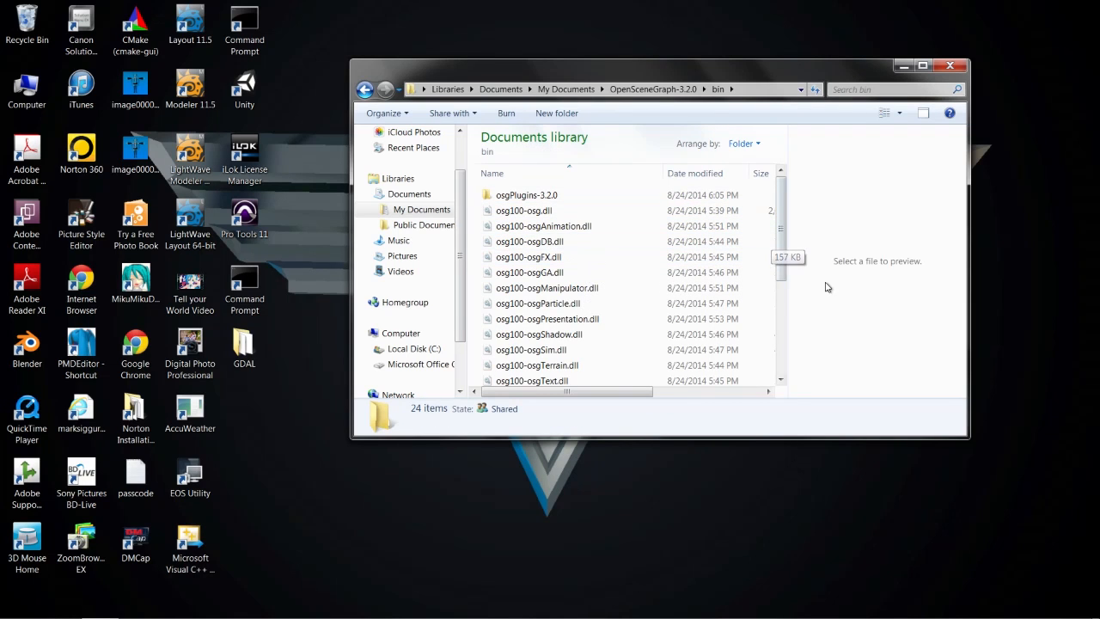
{"action": "right_click", "coordinate": [822, 245]}
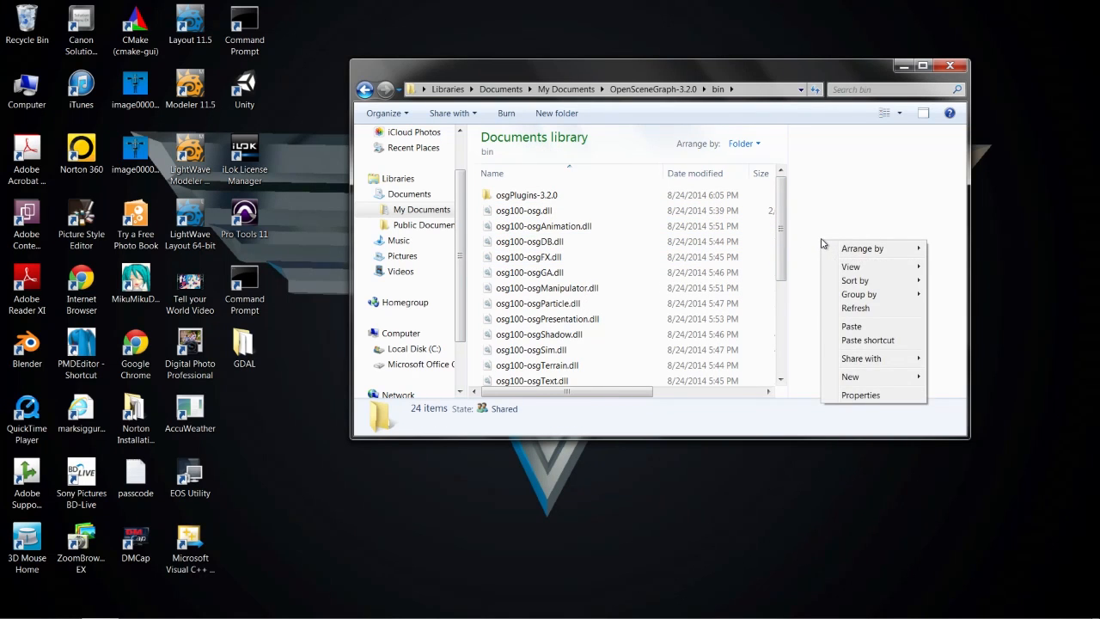
{"action": "left_click", "coordinate": [855, 328]}
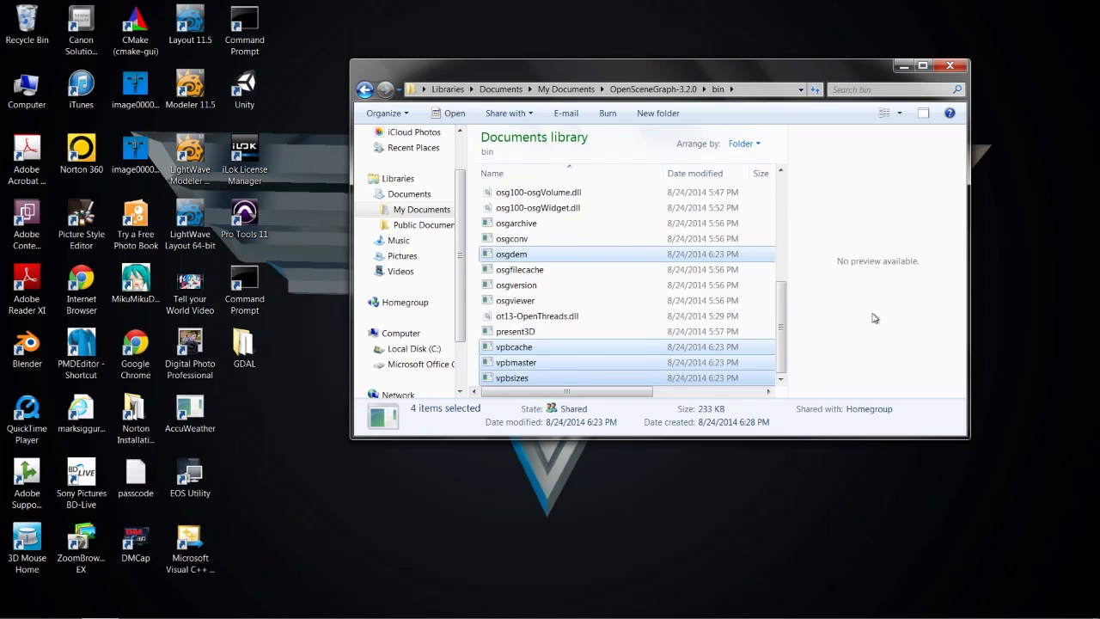
{"action": "left_click", "coordinate": [637, 239]}
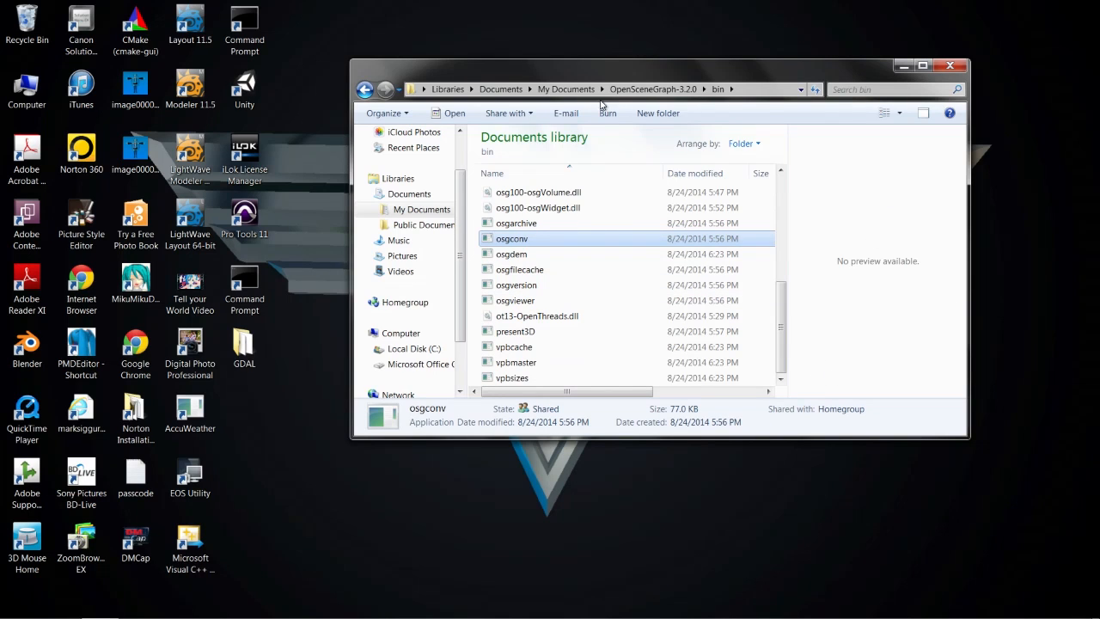
Open the lib\Release folder of VirtualPlanetBuilder-master in My Documents.
{"action": "left_click", "coordinate": [568, 90]}
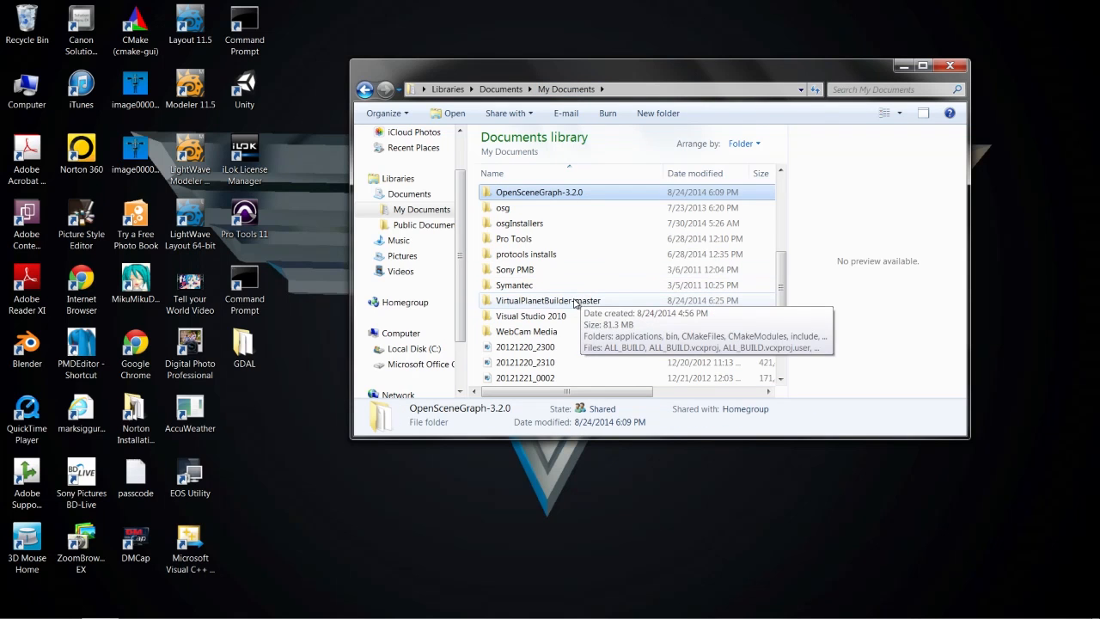
{"action": "double_click", "coordinate": [571, 302]}
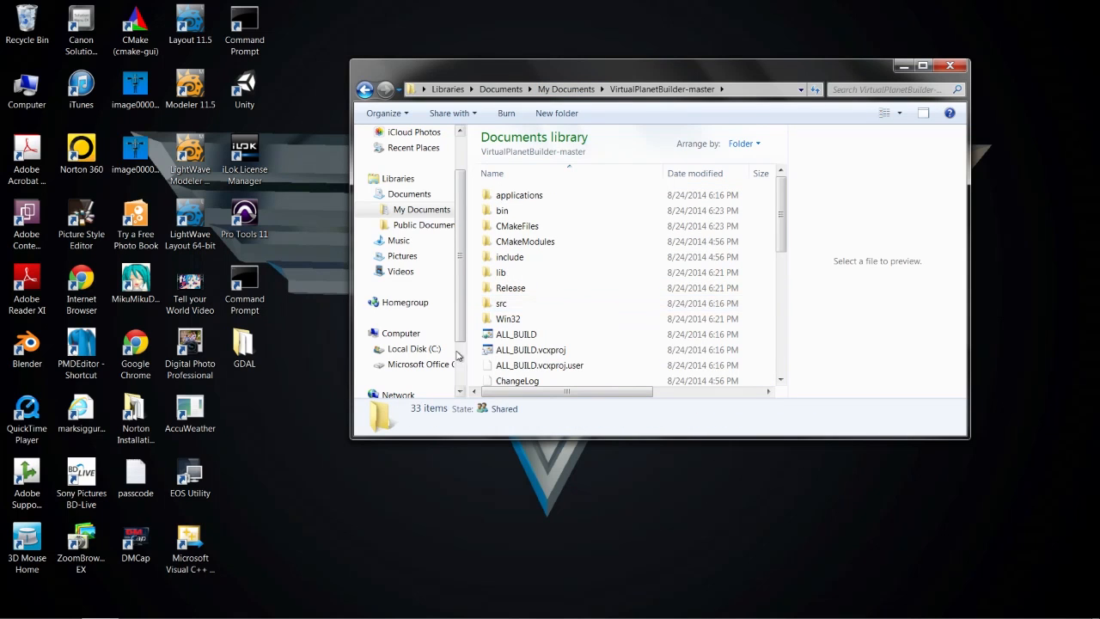
{"action": "double_click", "coordinate": [501, 273]}
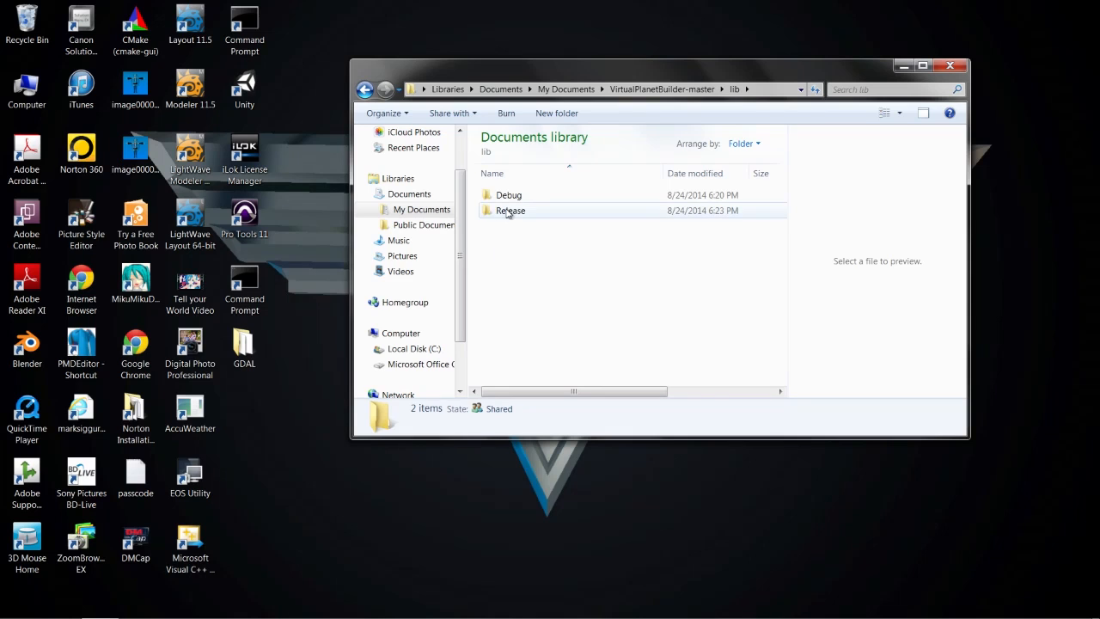
{"action": "double_click", "coordinate": [509, 212]}
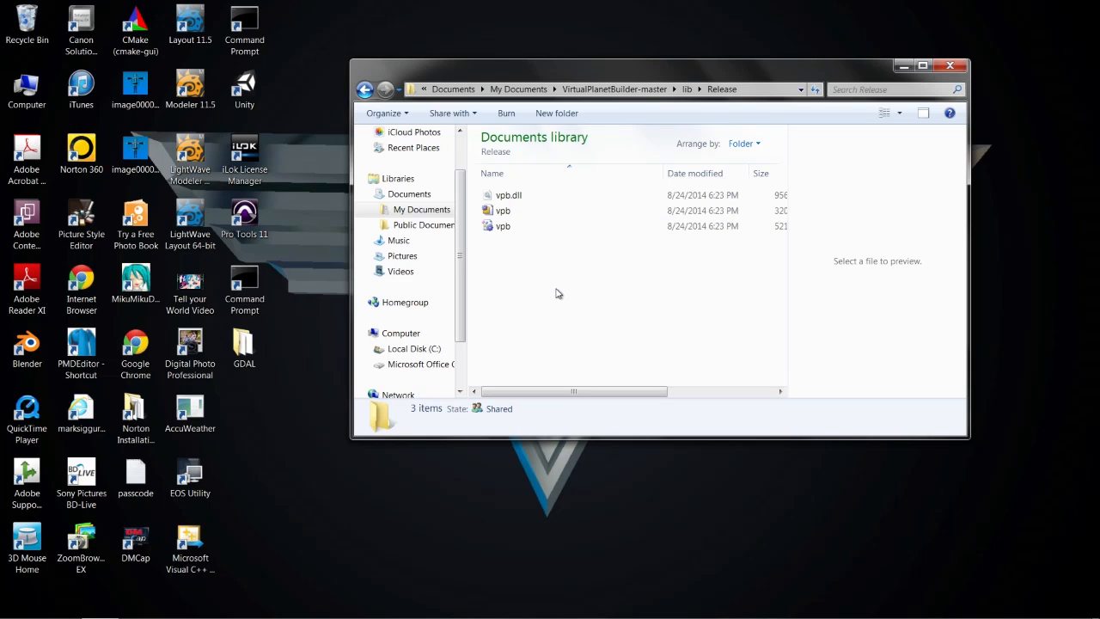
Copy the vpb.dll library from the lib\Release folder.
{"action": "mouse_move", "coordinate": [597, 393]}
{"action": "left_mouse_down"}
{"action": "mouse_move", "coordinate": [678, 393]}
{"action": "mouse_move", "coordinate": [578, 397]}
{"action": "left_mouse_up"}
{"action": "left_click", "coordinate": [508, 229]}
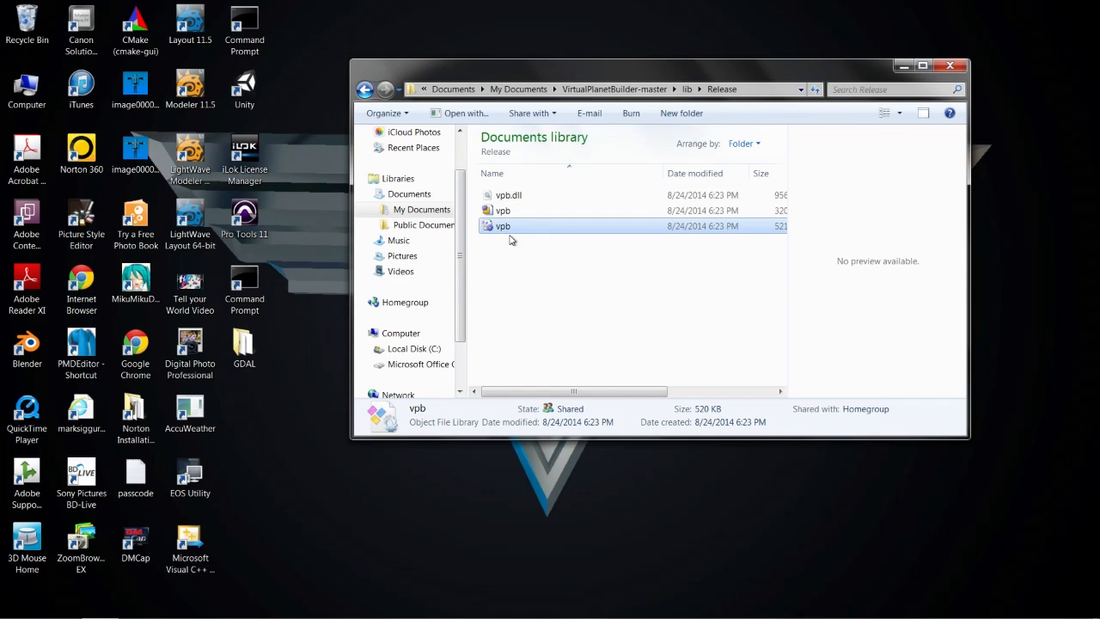
{"action": "mouse_move", "coordinate": [581, 392]}
{"action": "left_mouse_down"}
{"action": "mouse_move", "coordinate": [674, 392]}
{"action": "mouse_move", "coordinate": [567, 392]}
{"action": "left_mouse_up"}
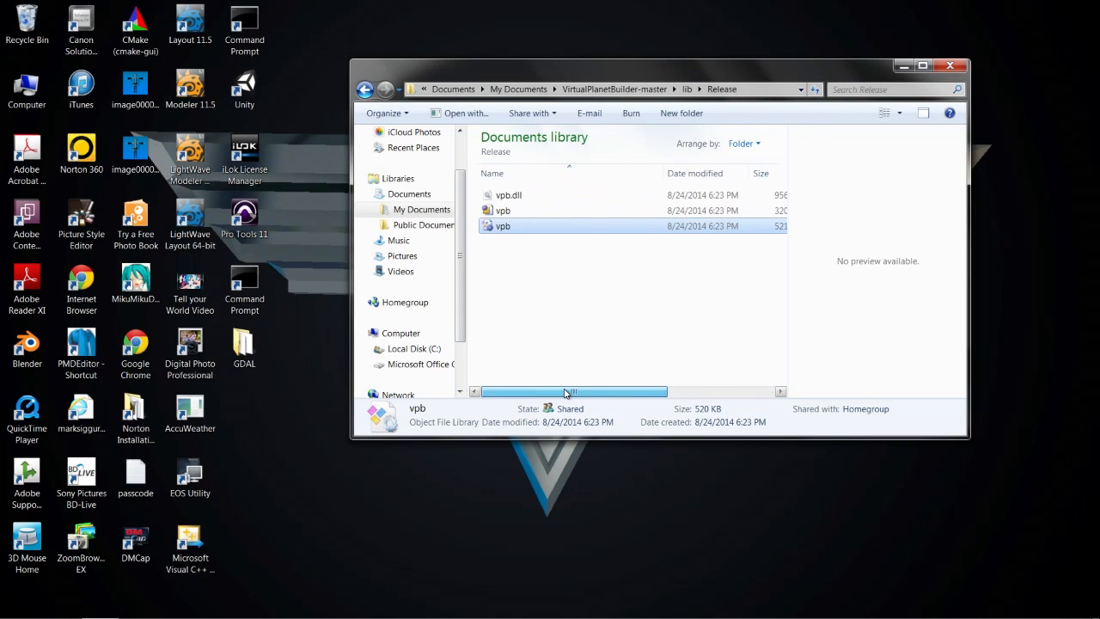
{"action": "left_click", "coordinate": [509, 200]}
{"action": "right_click", "coordinate": [511, 200]}
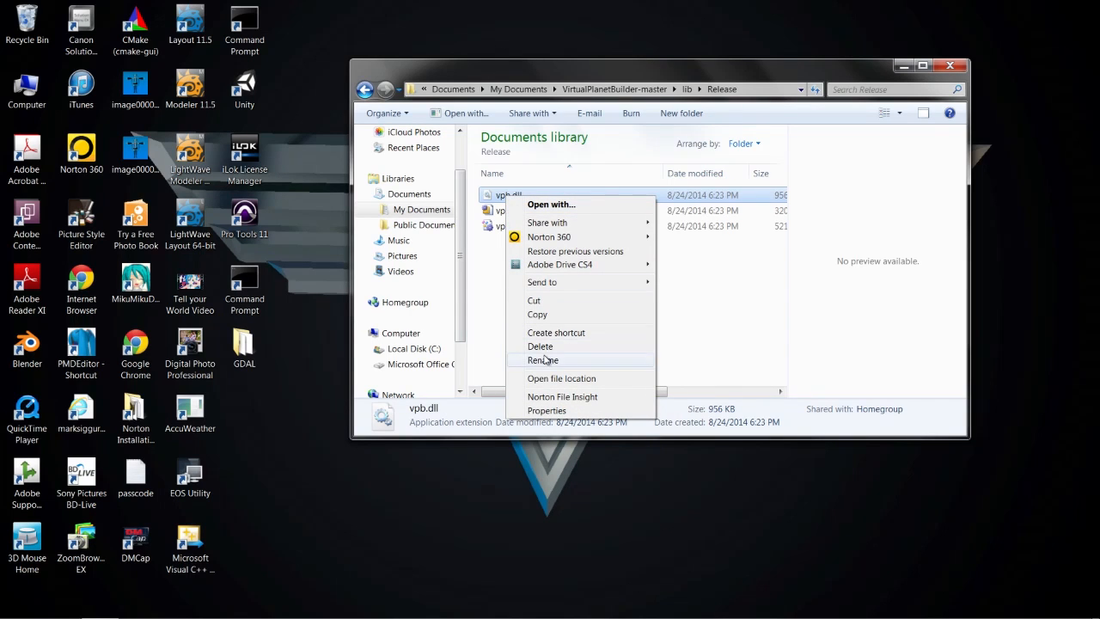
{"action": "left_click", "coordinate": [540, 315]}
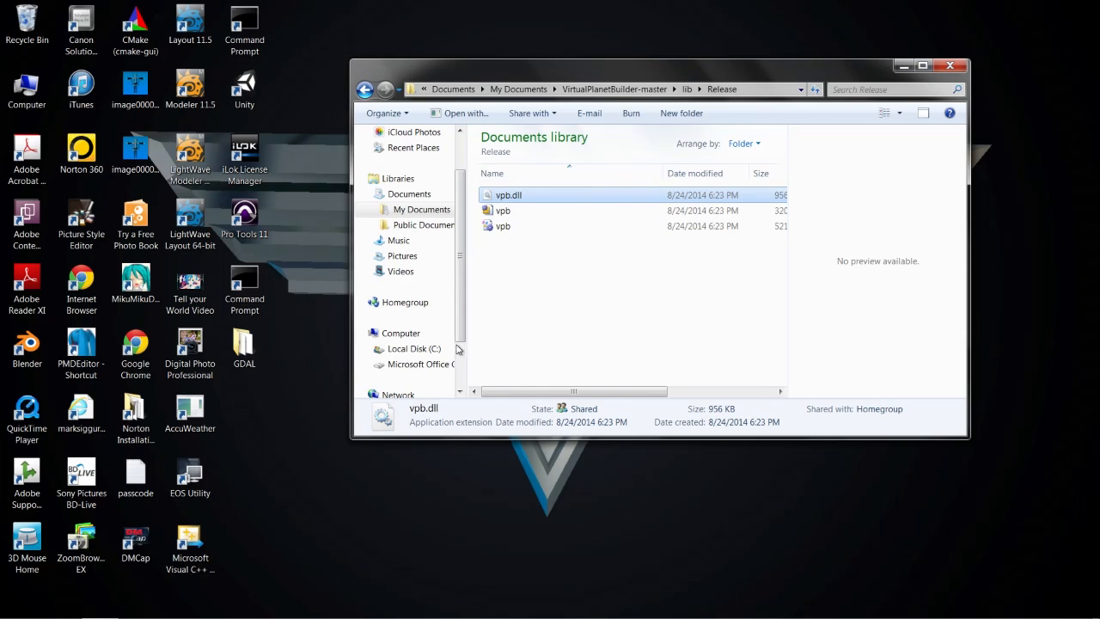
Paste vpb.dll into the bin folder of OpenSceneGraph-3.2.0 in My Documents.
{"action": "left_click", "coordinate": [518, 89]}
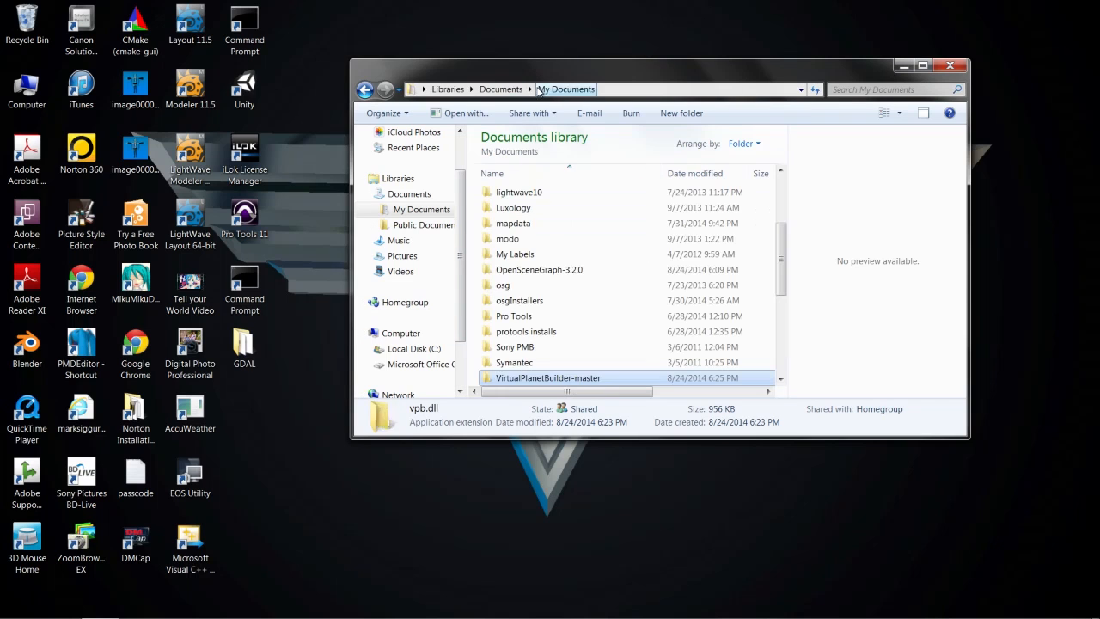
{"action": "double_click", "coordinate": [554, 271]}
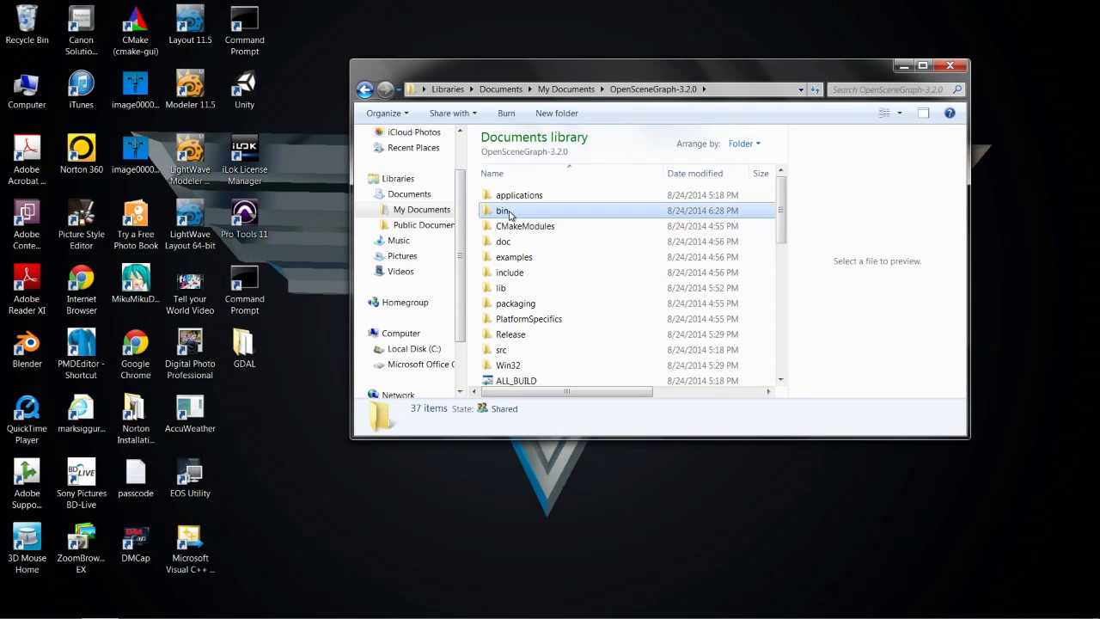
{"action": "double_click", "coordinate": [505, 211]}
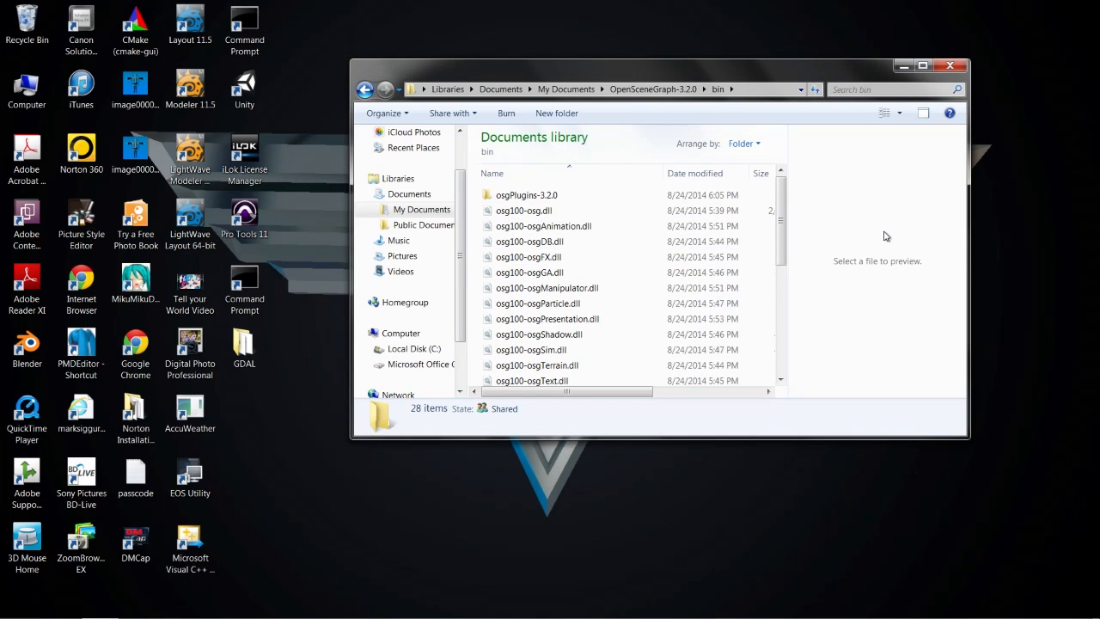
{"action": "right_click", "coordinate": [843, 205]}
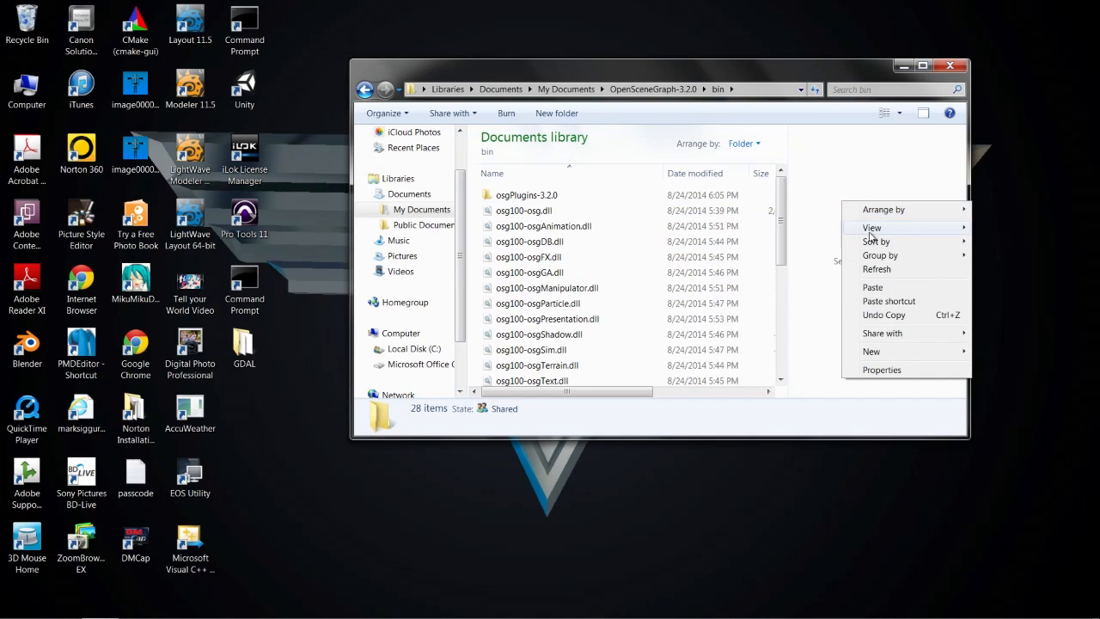
{"action": "left_click", "coordinate": [874, 287]}
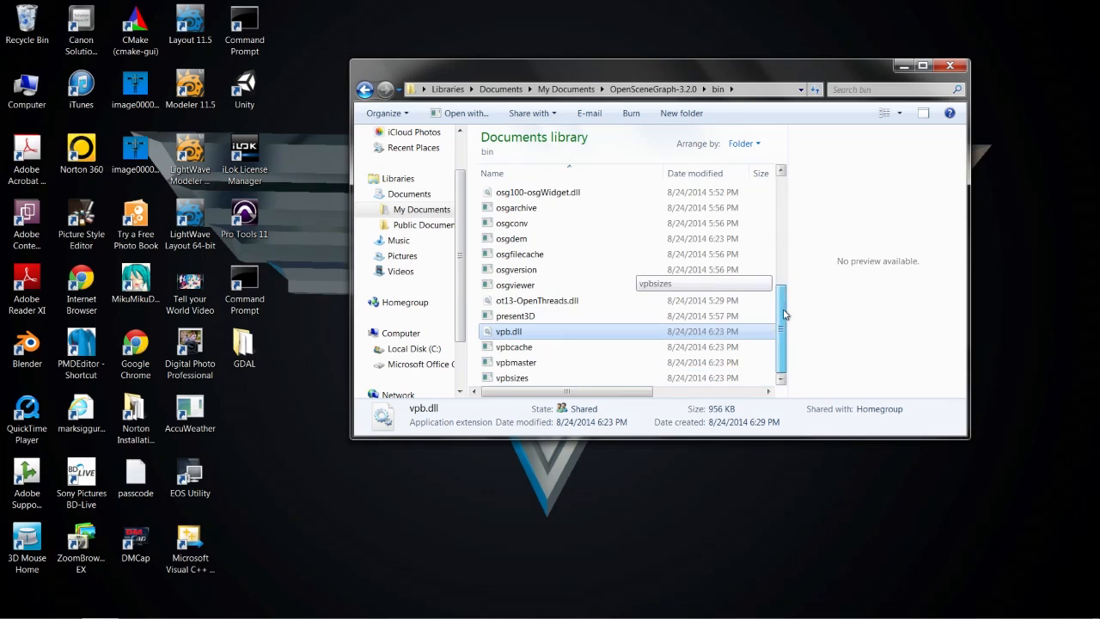
{"action": "left_click", "coordinate": [536, 333]}
{"action": "left_click", "coordinate": [546, 345]}
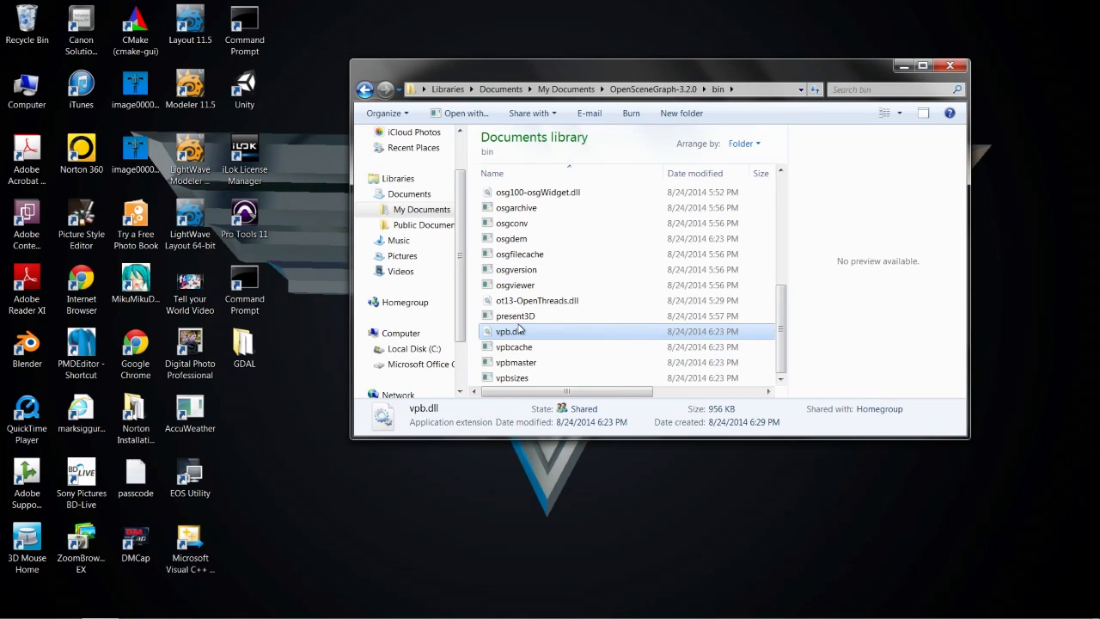
Examine the full set of libraries and executables gathered in the OpenSceneGraph-3.2.0 bin folder.
{"action": "left_click", "coordinate": [520, 319]}
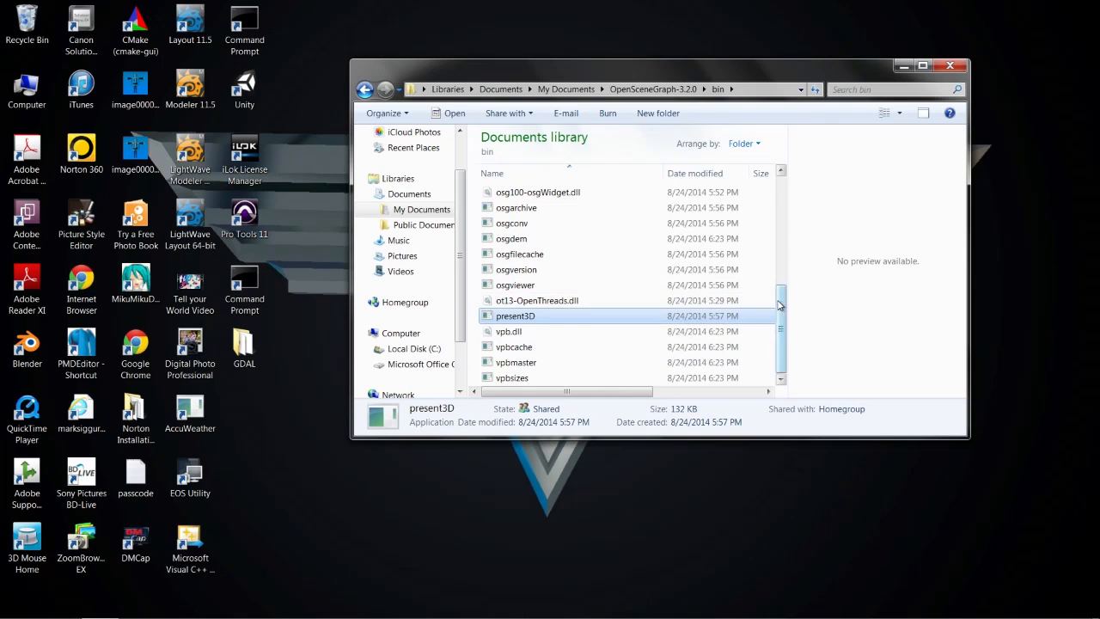
{"action": "left_click_drag", "start_coordinate": [782, 302], "coordinate": [779, 196]}
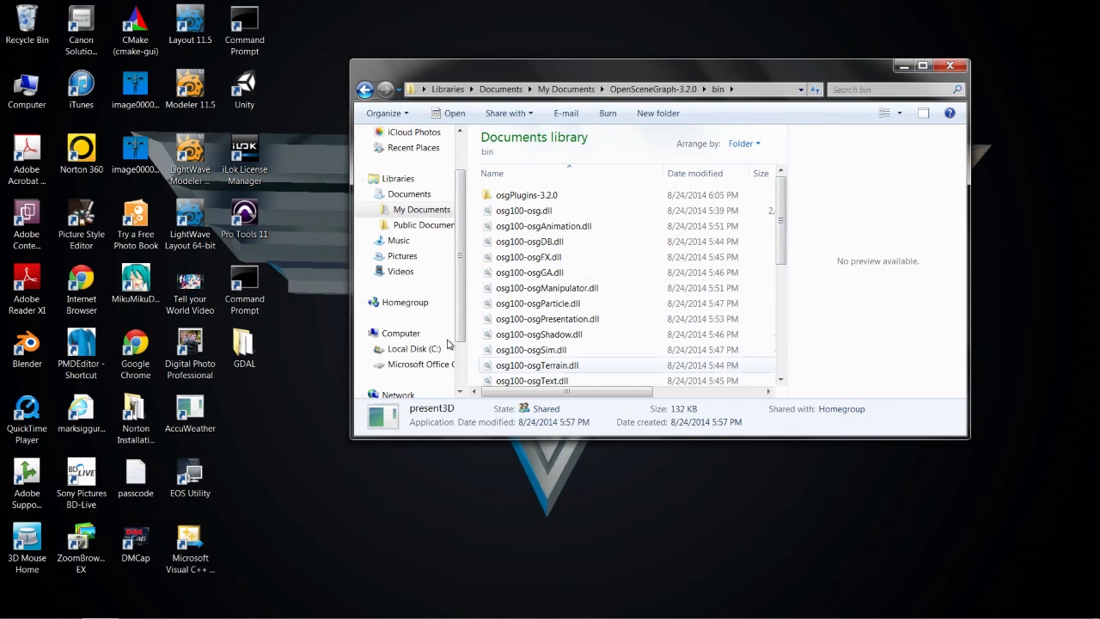
{"action": "left_click_drag", "start_coordinate": [783, 232], "coordinate": [802, 328]}
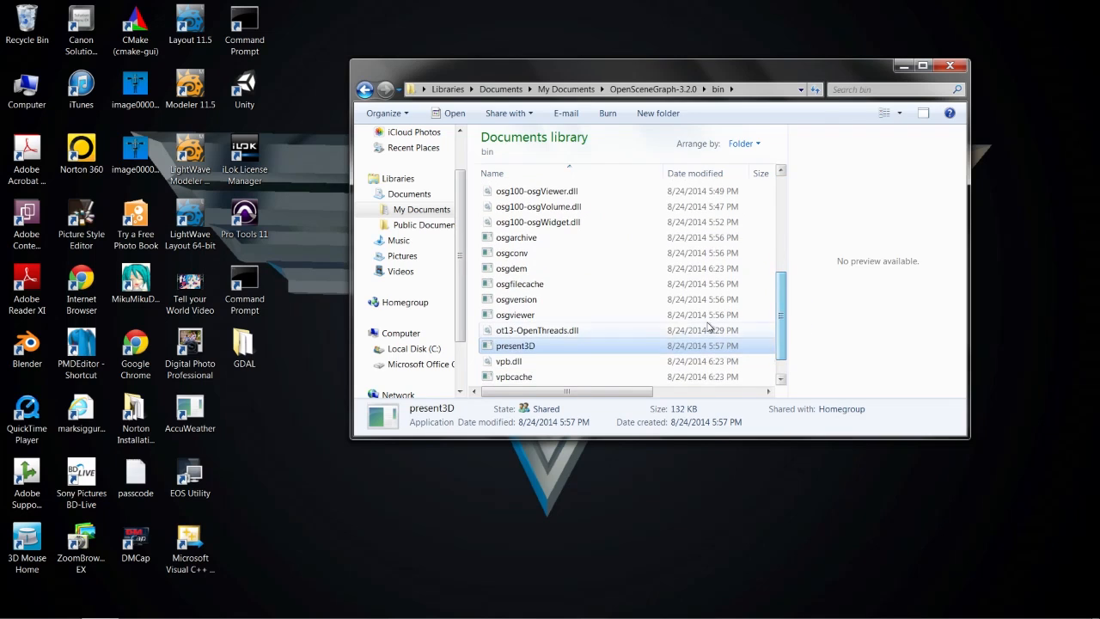
{"action": "left_click", "coordinate": [509, 269]}
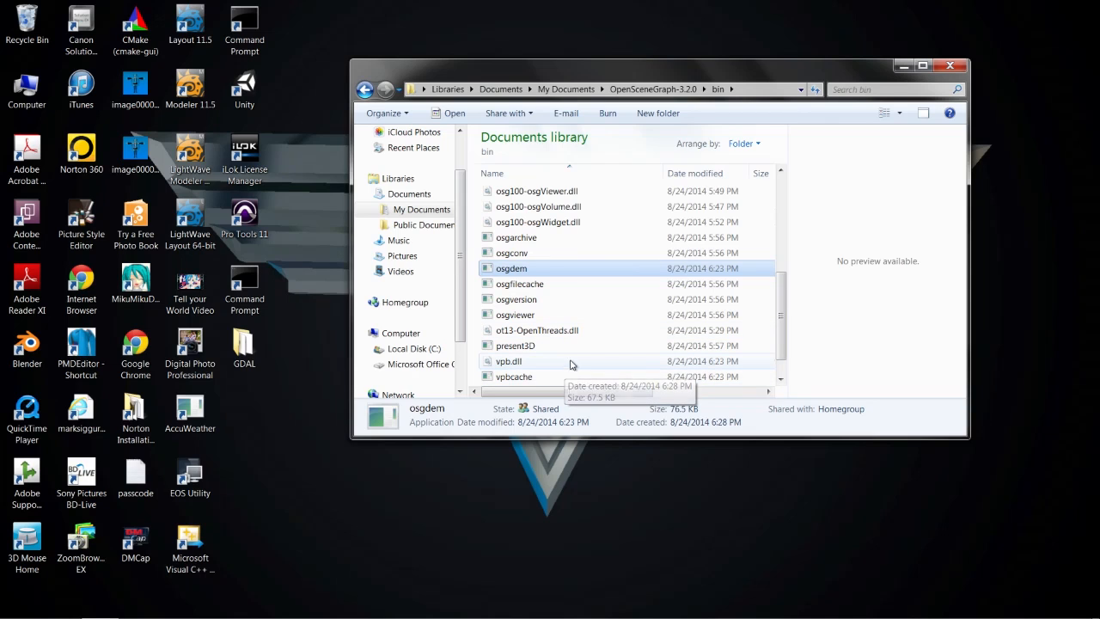
{"action": "left_click_drag", "start_coordinate": [791, 292], "coordinate": [791, 358]}
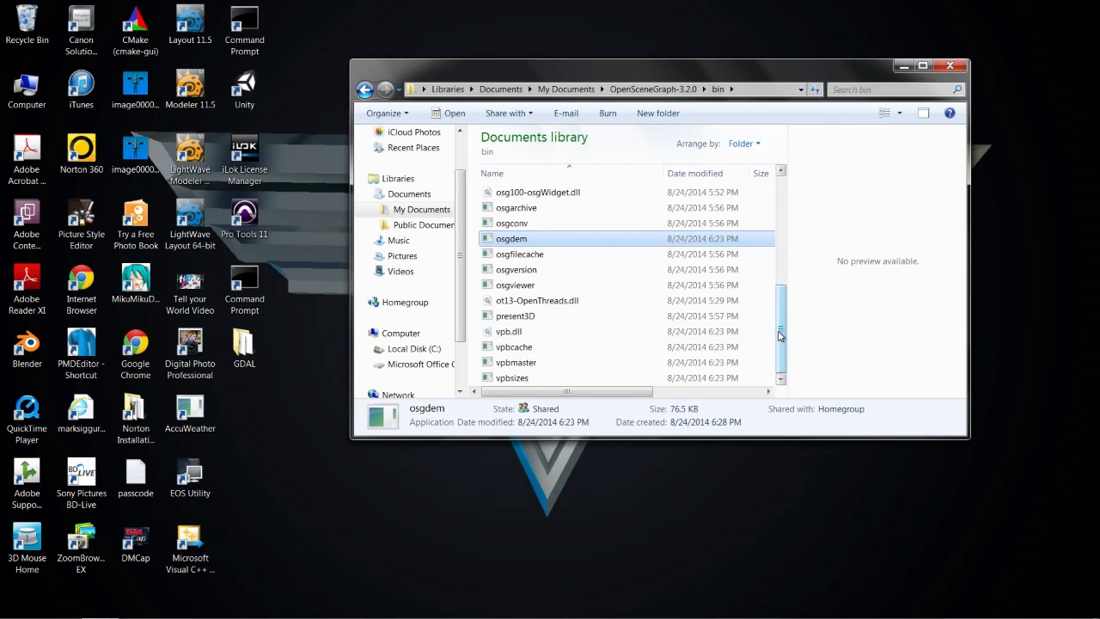
{"action": "left_click_drag", "start_coordinate": [780, 335], "coordinate": [784, 210]}
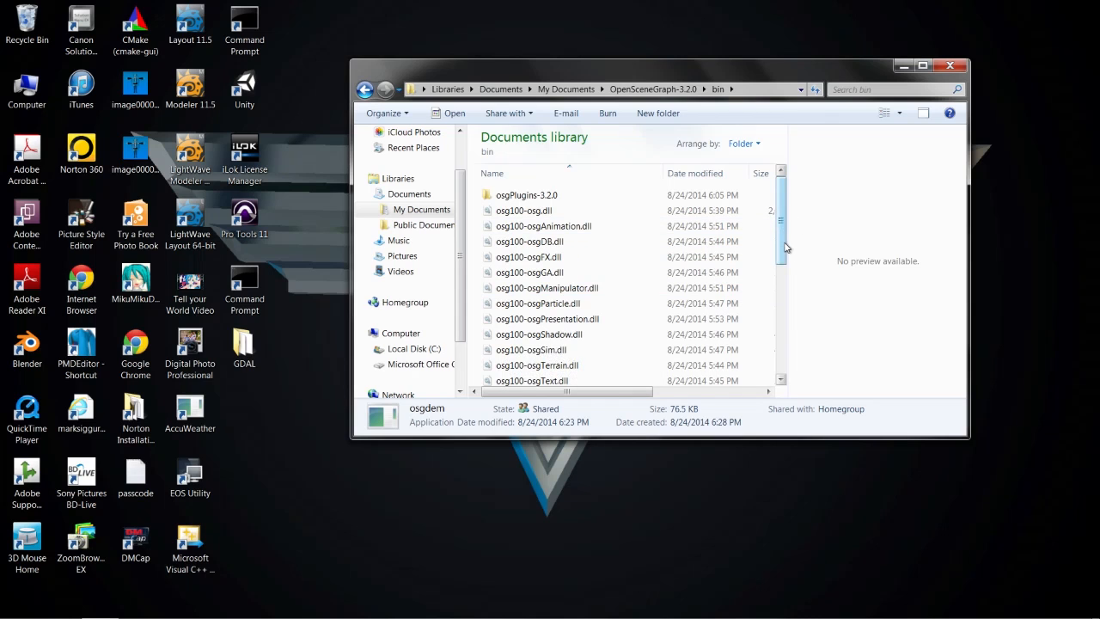
{"action": "left_click_drag", "start_coordinate": [785, 246], "coordinate": [795, 379]}
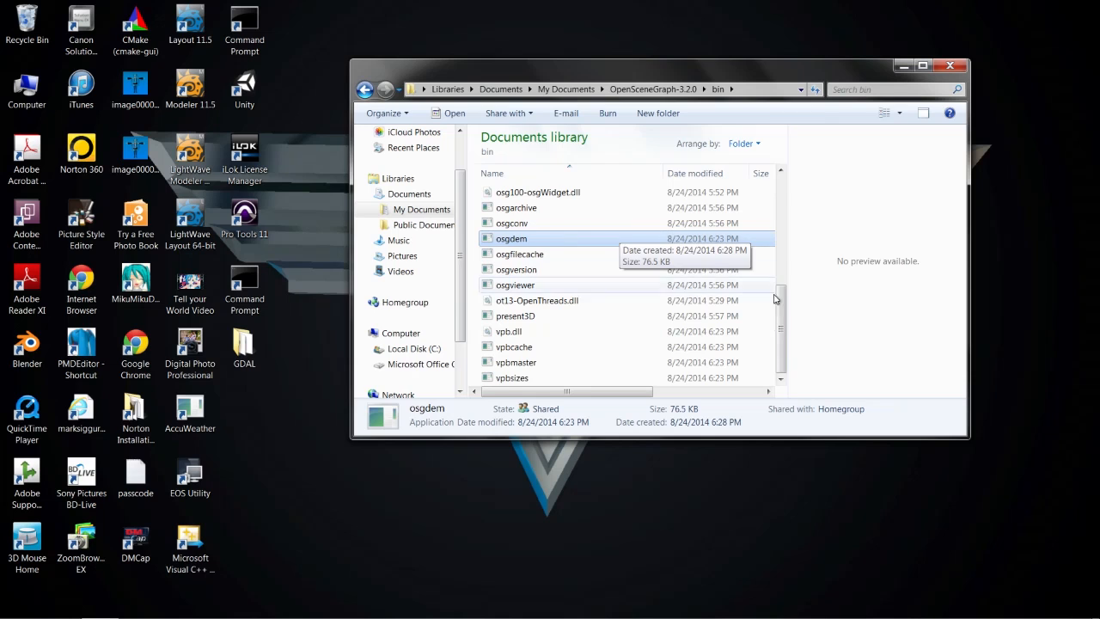
{"action": "left_click_drag", "start_coordinate": [781, 303], "coordinate": [782, 171]}
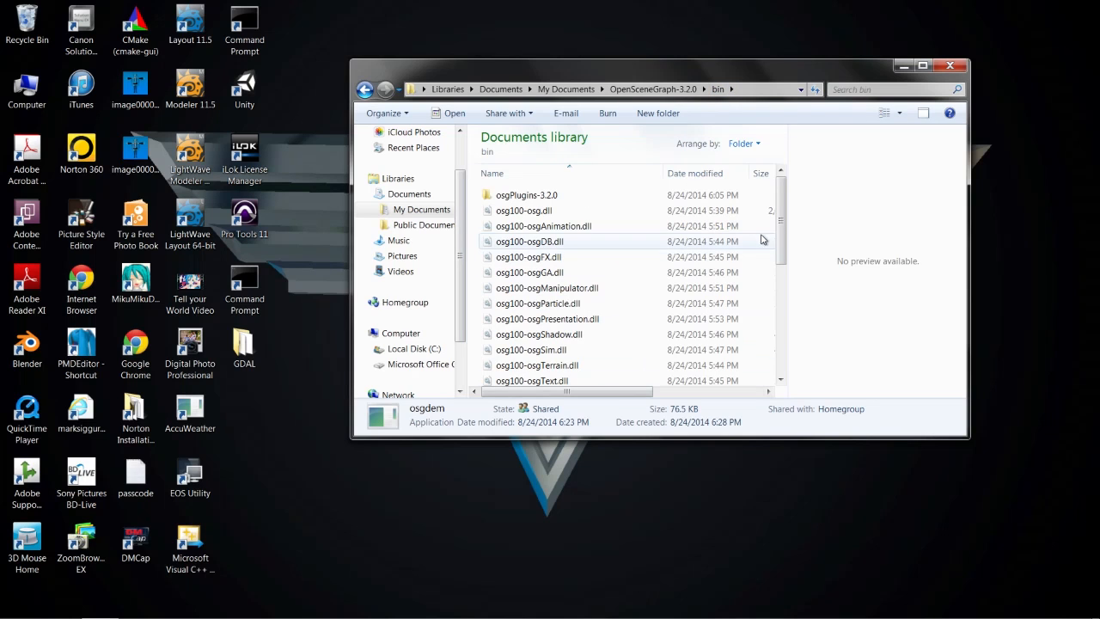
{"action": "left_click_drag", "start_coordinate": [780, 226], "coordinate": [761, 185]}
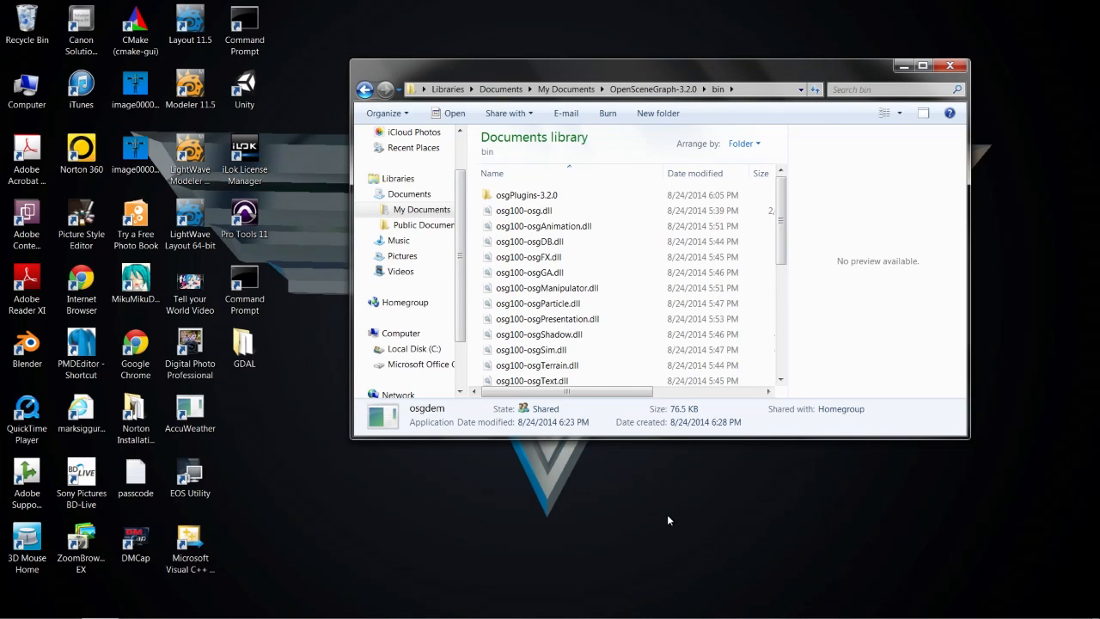
{"action": "mouse_move", "coordinate": [782, 202]}
{"action": "left_mouse_down"}
{"action": "mouse_move", "coordinate": [794, 330]}
{"action": "mouse_move", "coordinate": [781, 185]}
{"action": "left_mouse_up"}
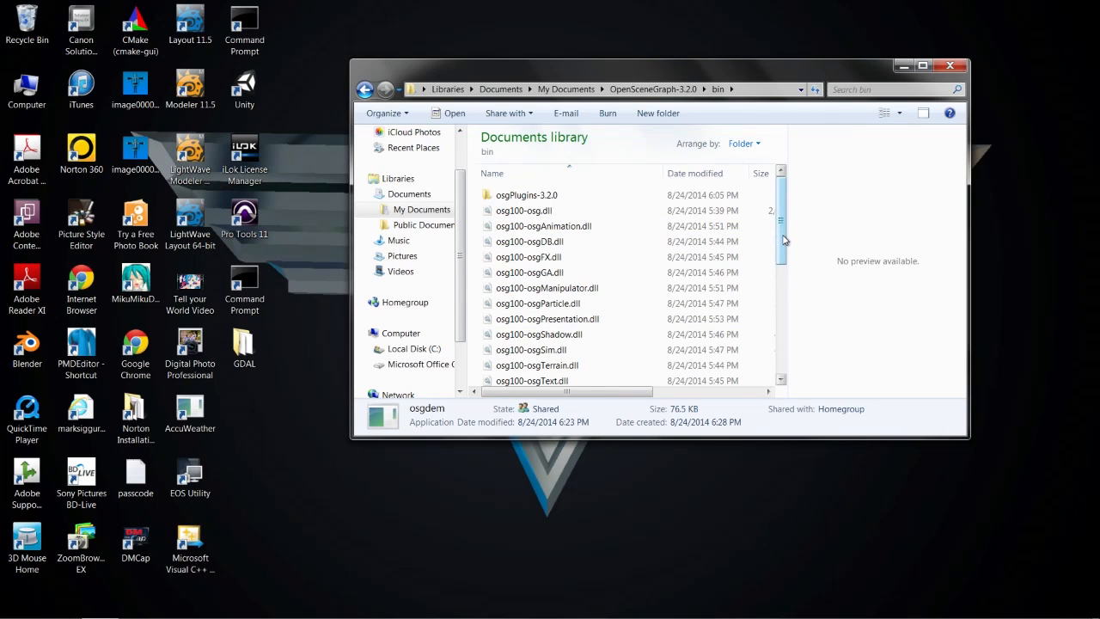
{"action": "mouse_move", "coordinate": [783, 240]}
{"action": "left_mouse_down"}
{"action": "mouse_move", "coordinate": [787, 381]}
{"action": "mouse_move", "coordinate": [774, 224]}
{"action": "left_mouse_up"}
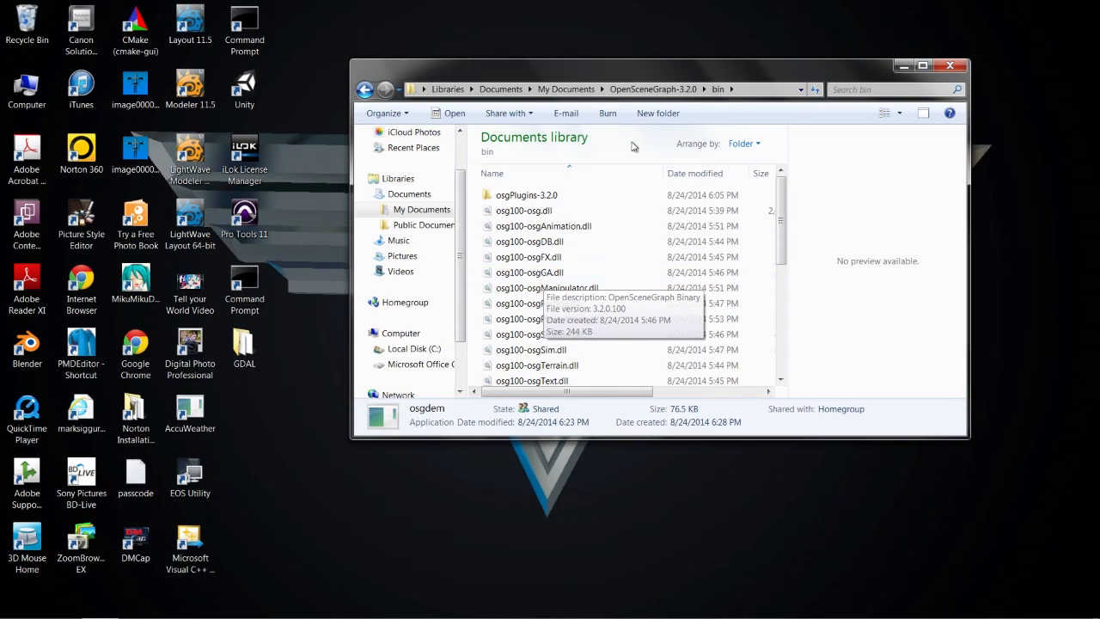
Copy the full path of the OpenSceneGraph-3.2.0\bin folder.
{"action": "left_click", "coordinate": [413, 91]}
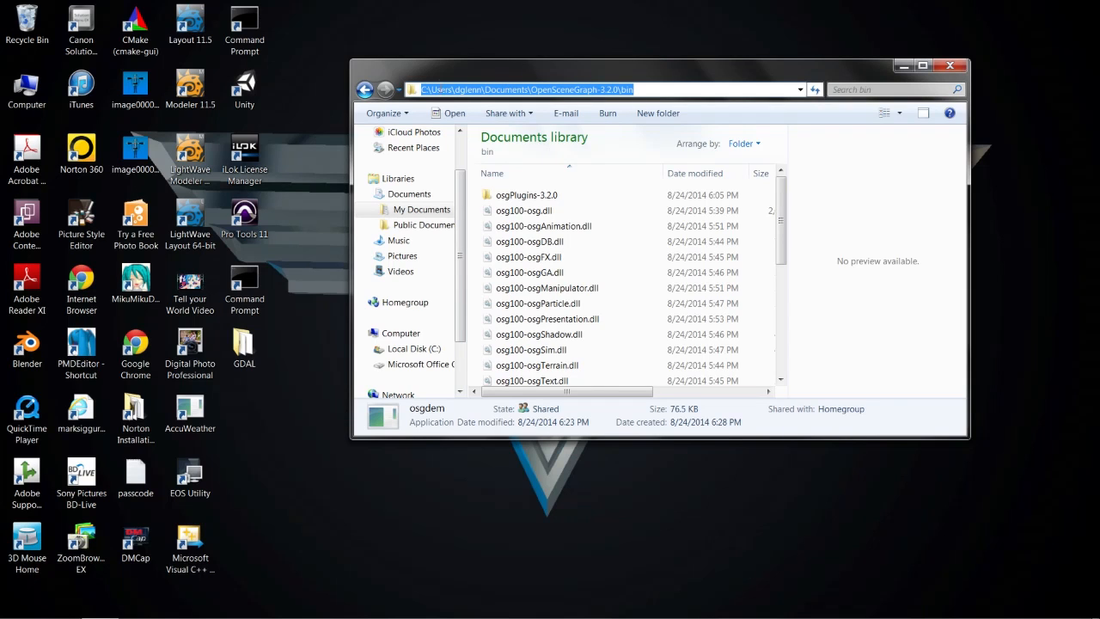
{"action": "right_click", "coordinate": [522, 90]}
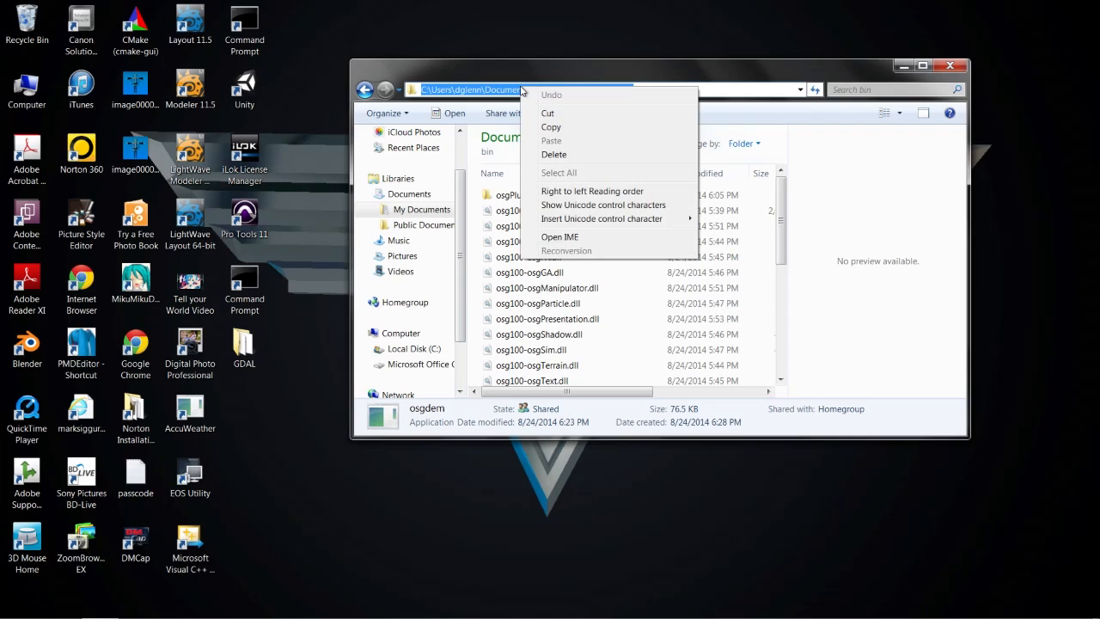
{"action": "left_click", "coordinate": [555, 126]}
{"action": "left_click", "coordinate": [663, 89]}
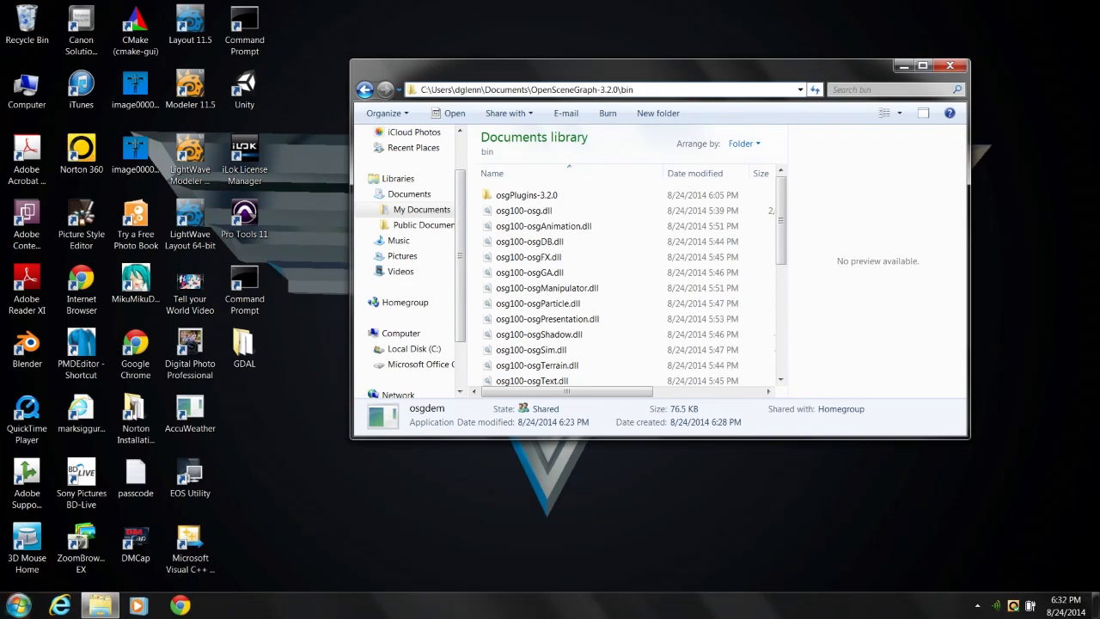
Open the Environment Variables dialog from the computer's advanced system settings.
{"action": "left_click", "coordinate": [19, 608]}
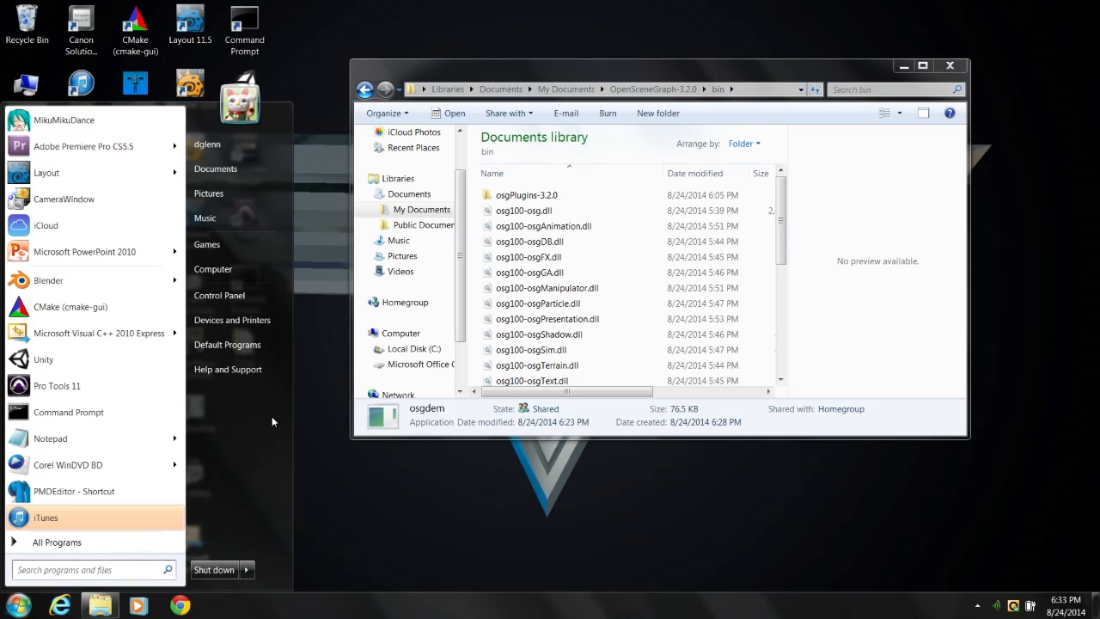
{"action": "right_click", "coordinate": [221, 273]}
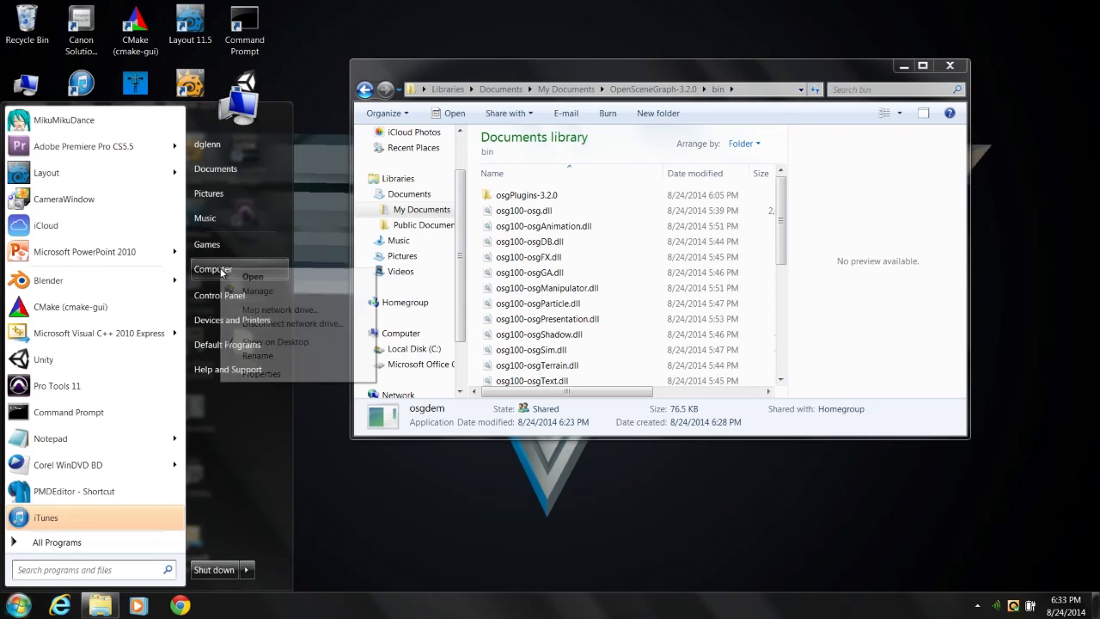
{"action": "left_click", "coordinate": [262, 375]}
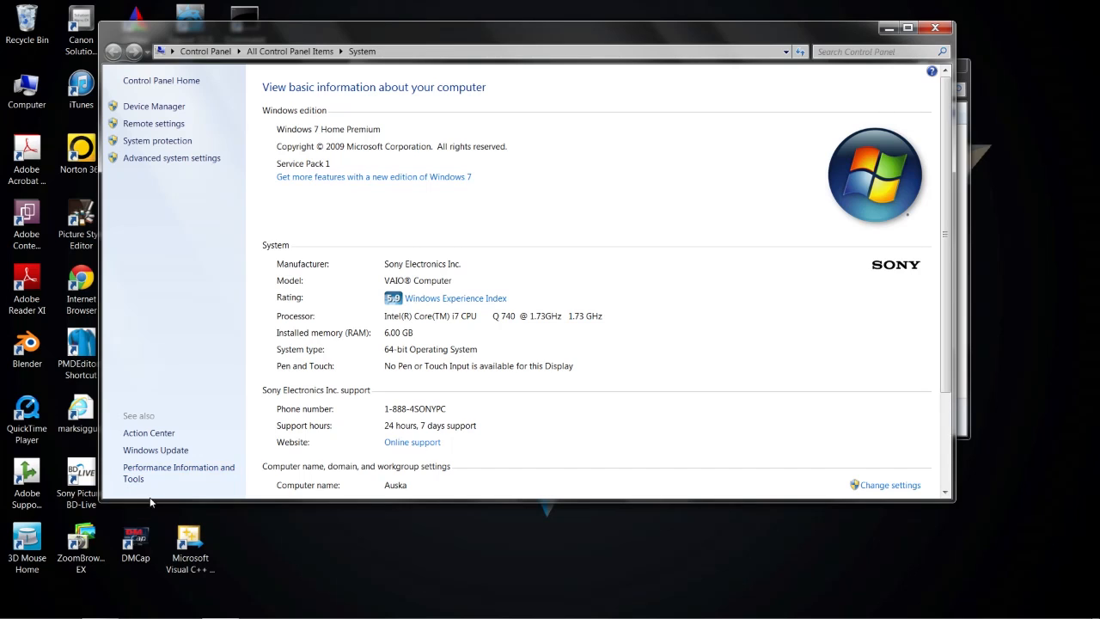
{"action": "left_click", "coordinate": [176, 161]}
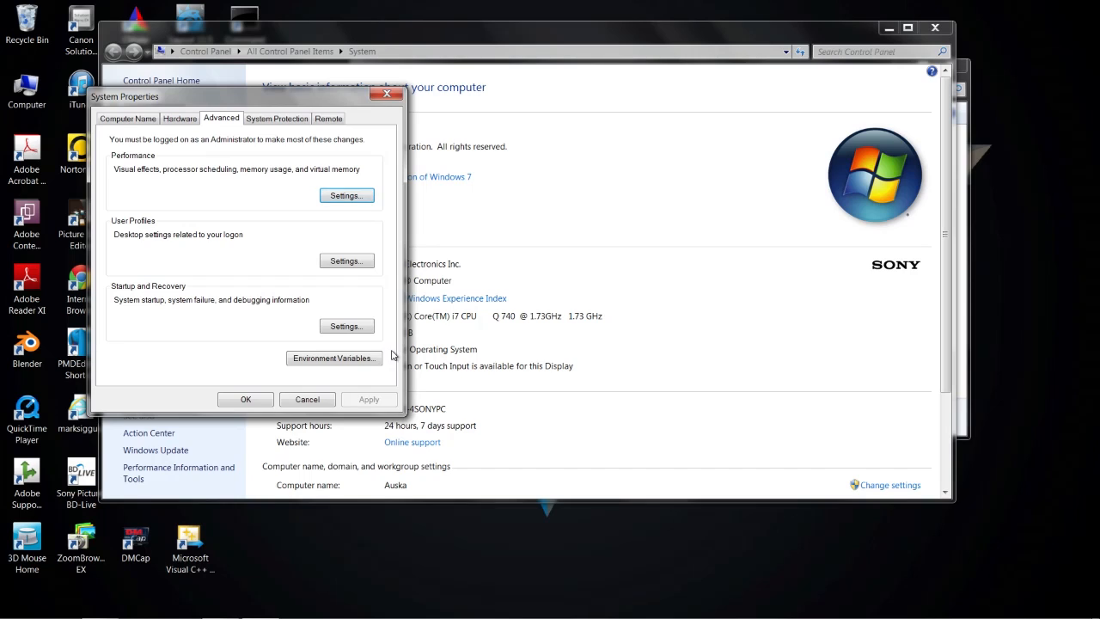
{"action": "left_click", "coordinate": [336, 361]}
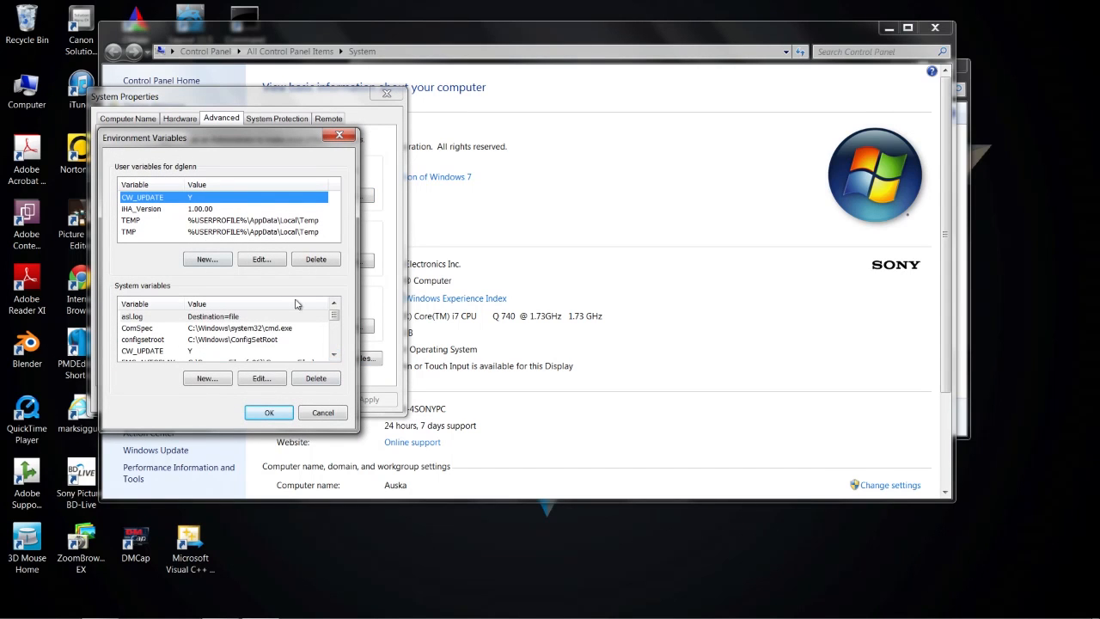
Edit the Path system variable and add a semicolon separator at the end of its value.
{"action": "left_click", "coordinate": [334, 355]}
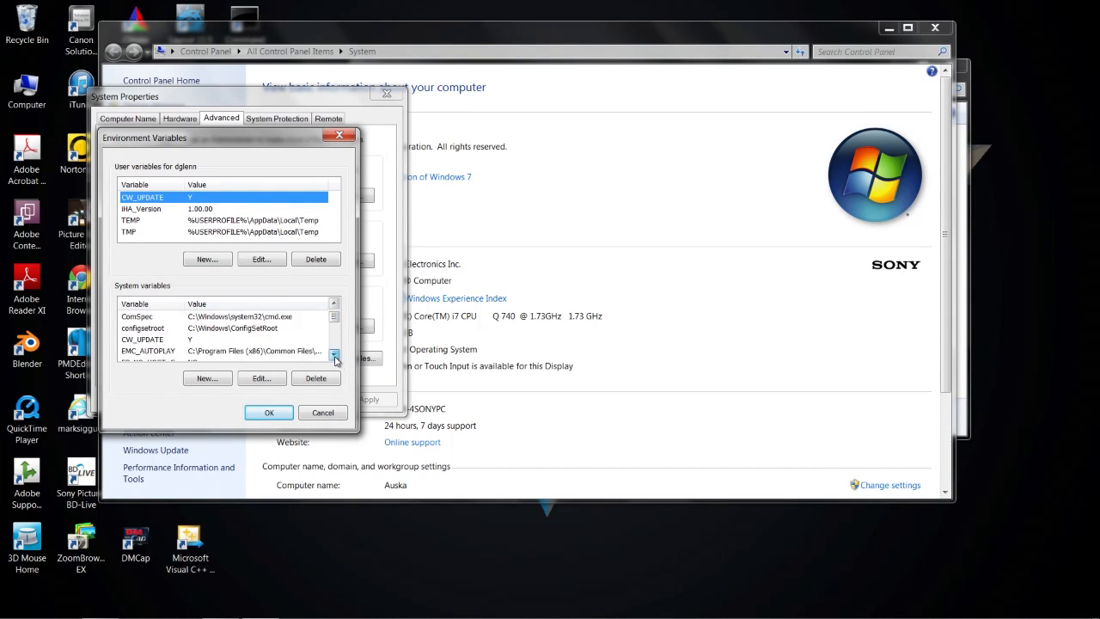
{"action": "left_click", "coordinate": [334, 355]}
{"action": "left_click", "coordinate": [334, 355]}
{"action": "left_click", "coordinate": [335, 355]}
{"action": "left_click", "coordinate": [334, 355]}
{"action": "left_click", "coordinate": [335, 355]}
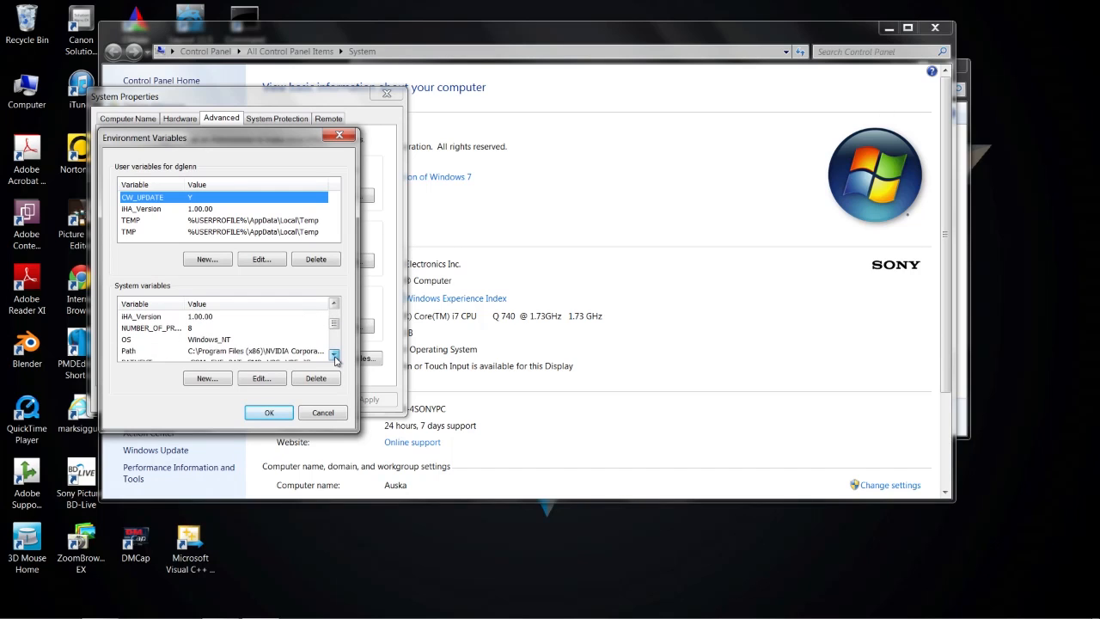
{"action": "left_click", "coordinate": [334, 355]}
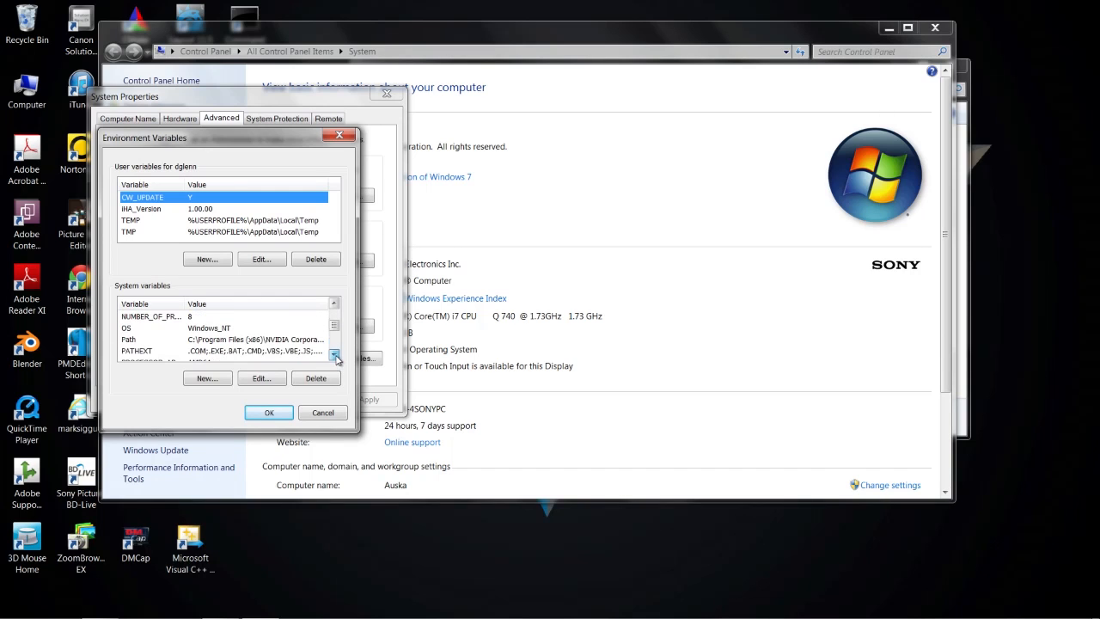
{"action": "left_click", "coordinate": [269, 341]}
{"action": "left_click", "coordinate": [261, 379]}
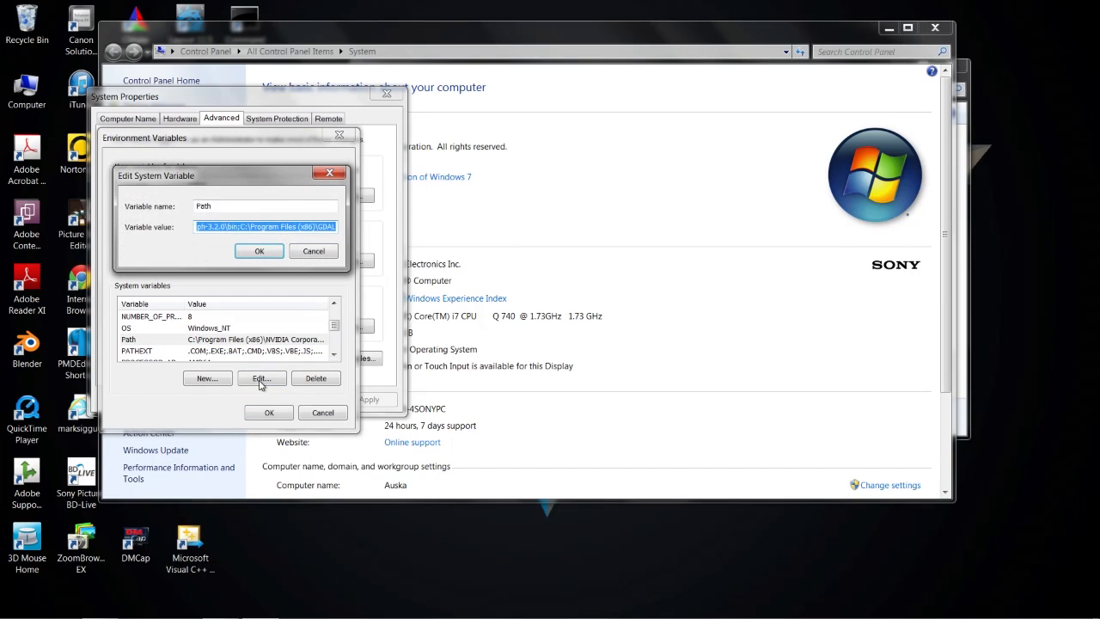
{"action": "left_click", "coordinate": [337, 226]}
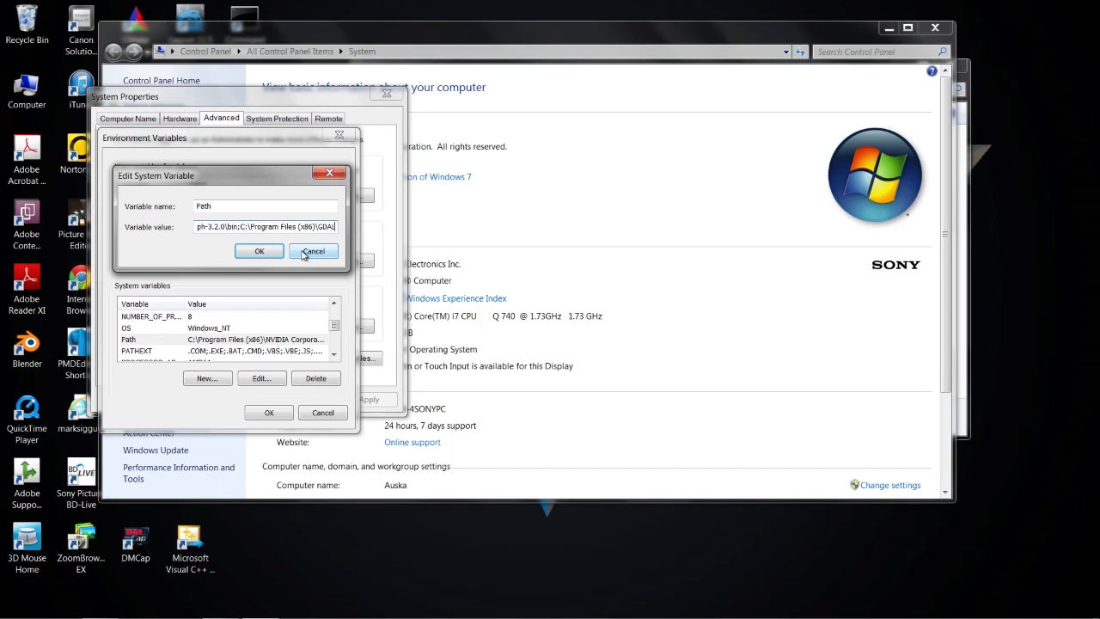
{"action": "type", "text": ";"}
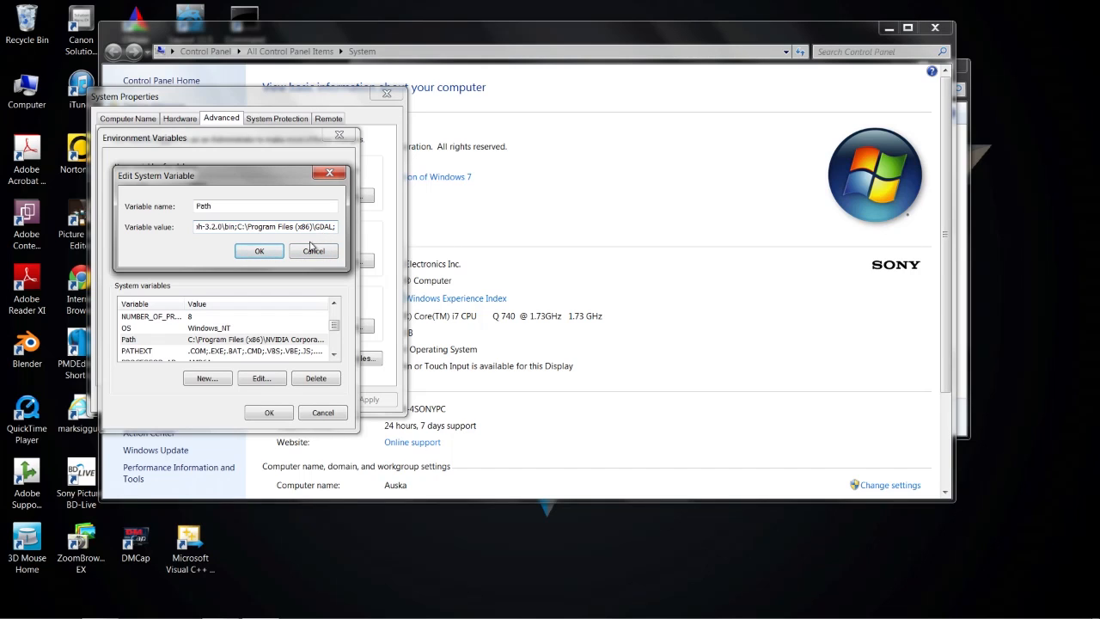
{"action": "type", "text": ";"}
Recopy the OpenSceneGraph-3.2.0\bin folder path and paste it after the final semicolon in the Path variable's value.
{"action": "left_click", "coordinate": [968, 157]}
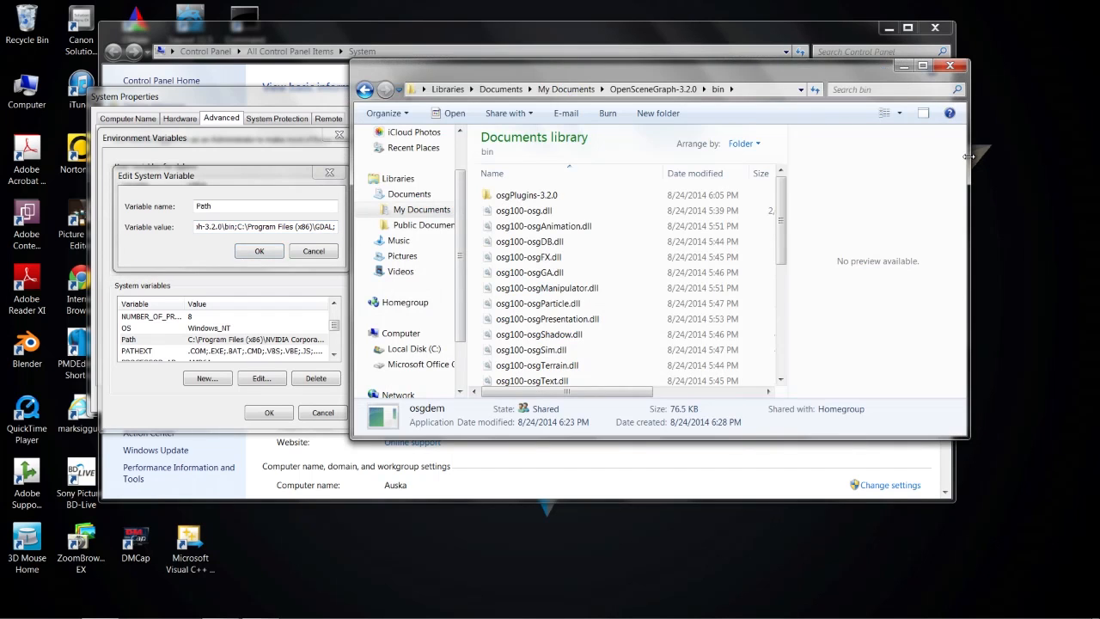
{"action": "left_click", "coordinate": [416, 89]}
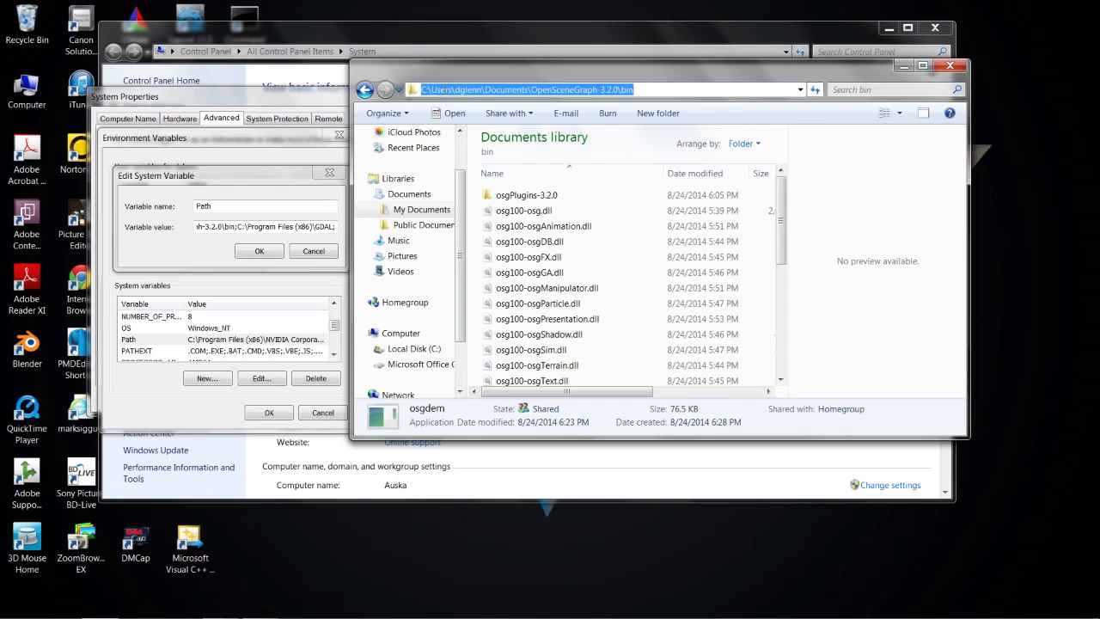
{"action": "right_click", "coordinate": [452, 89]}
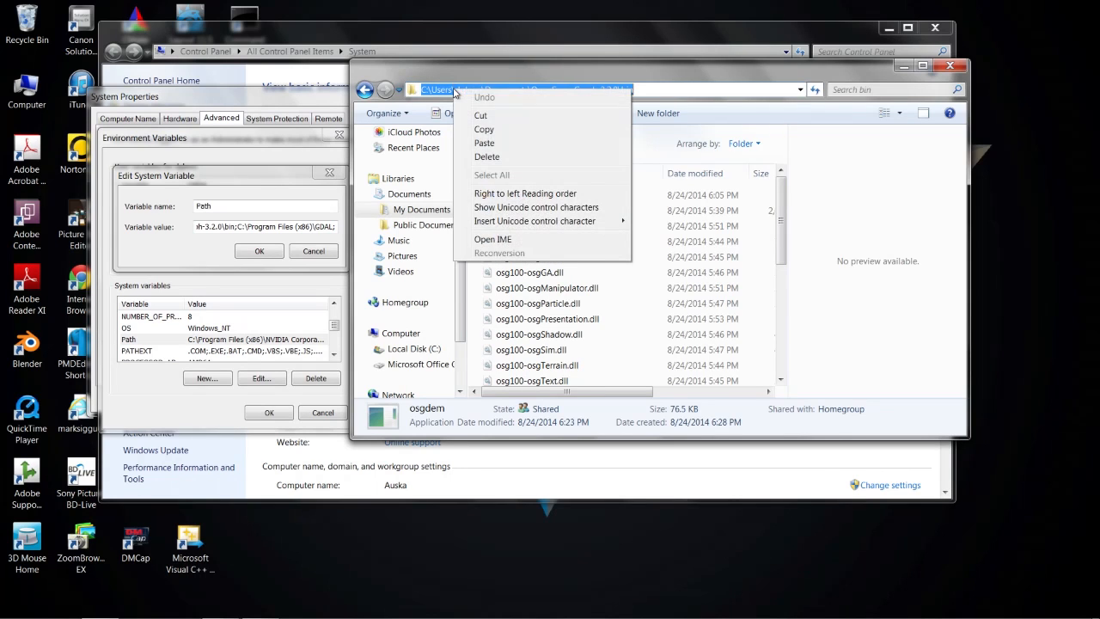
{"action": "left_click", "coordinate": [490, 130]}
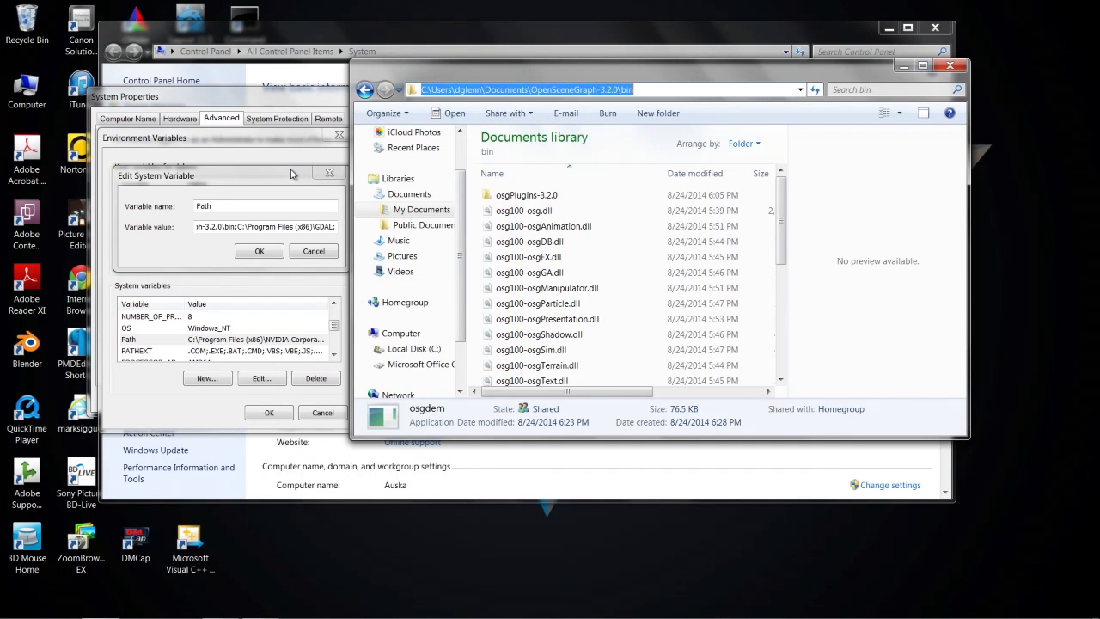
{"action": "left_click", "coordinate": [325, 204]}
{"action": "type", "text": ";"}
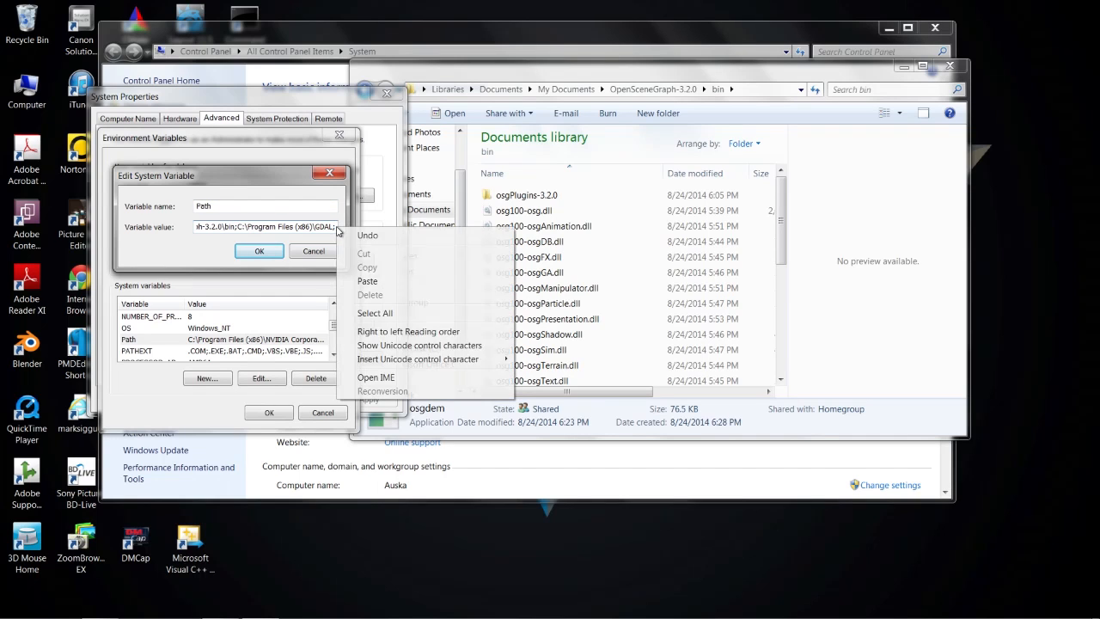
{"action": "right_click", "coordinate": [336, 227]}
{"action": "left_click", "coordinate": [368, 281]}
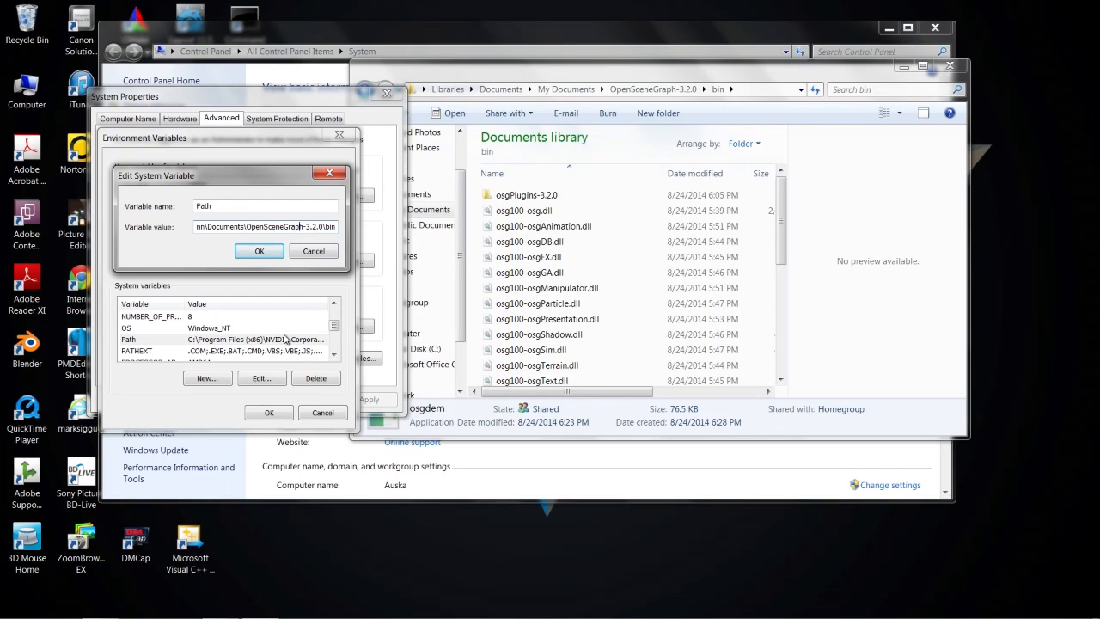
Examine the last entries of the Path value, checking the GDAL and OpenSceneGraph-3.2.0\bin paths and their semicolon separators.
{"action": "key", "text": "Left"}
{"action": "key", "text": "Left"}
{"action": "key", "text": "Left"}
{"action": "key", "text": "Left"}
{"action": "key", "text": "Left"}
{"action": "key", "text": "Left"}
{"action": "key", "text": "Left"}
{"action": "key", "text": "Left"}
{"action": "key", "text": "Left"}
{"action": "key", "text": "Left"}
{"action": "key", "text": "Left"}
{"action": "key", "text": "Left"}
{"action": "key", "text": "Left"}
{"action": "key", "text": "Left"}
{"action": "key", "text": "Left"}
{"action": "key", "text": "Left"}
{"action": "key", "text": "Left"}
{"action": "key", "text": "Left"}
{"action": "key", "text": "Left"}
{"action": "key", "text": "Left"}
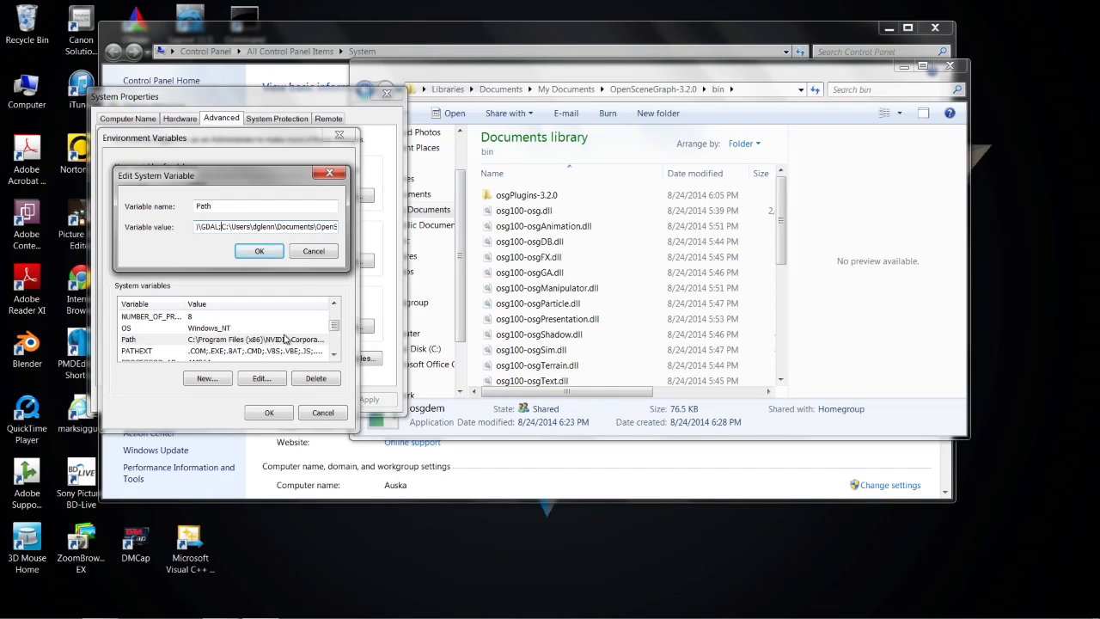
{"action": "key", "text": "Left"}
{"action": "key", "text": "Left"}
{"action": "key", "text": "Left"}
{"action": "key", "text": "Left"}
{"action": "key", "text": "Left"}
{"action": "key", "text": "Left"}
{"action": "key", "text": "Left"}
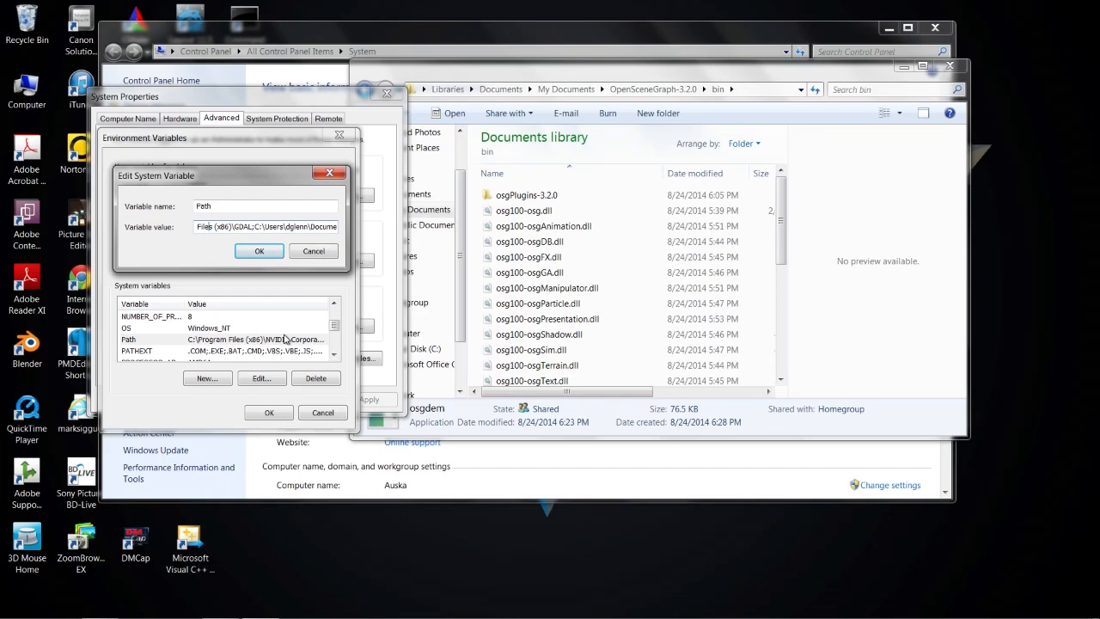
{"action": "key", "text": "Left"}
{"action": "key", "text": "Left"}
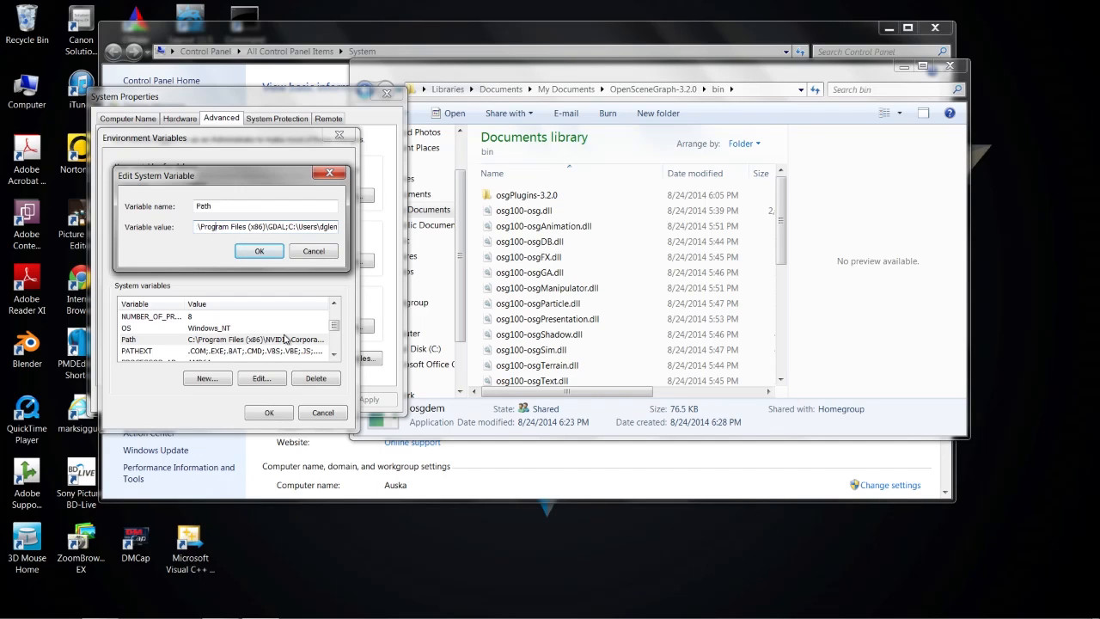
{"action": "key", "text": "ctrl+v"}
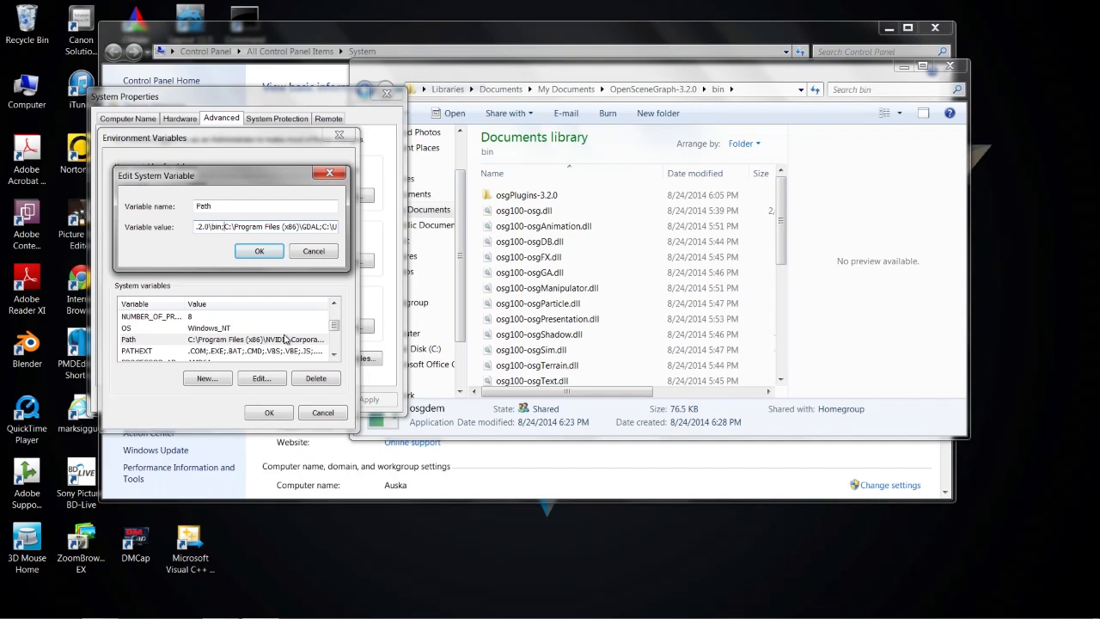
{"action": "key", "text": "Left"}
{"action": "key", "text": "Left"}
{"action": "key", "text": "Left"}
{"action": "key", "text": "Left"}
{"action": "key", "text": "Left"}
{"action": "key", "text": "Left"}
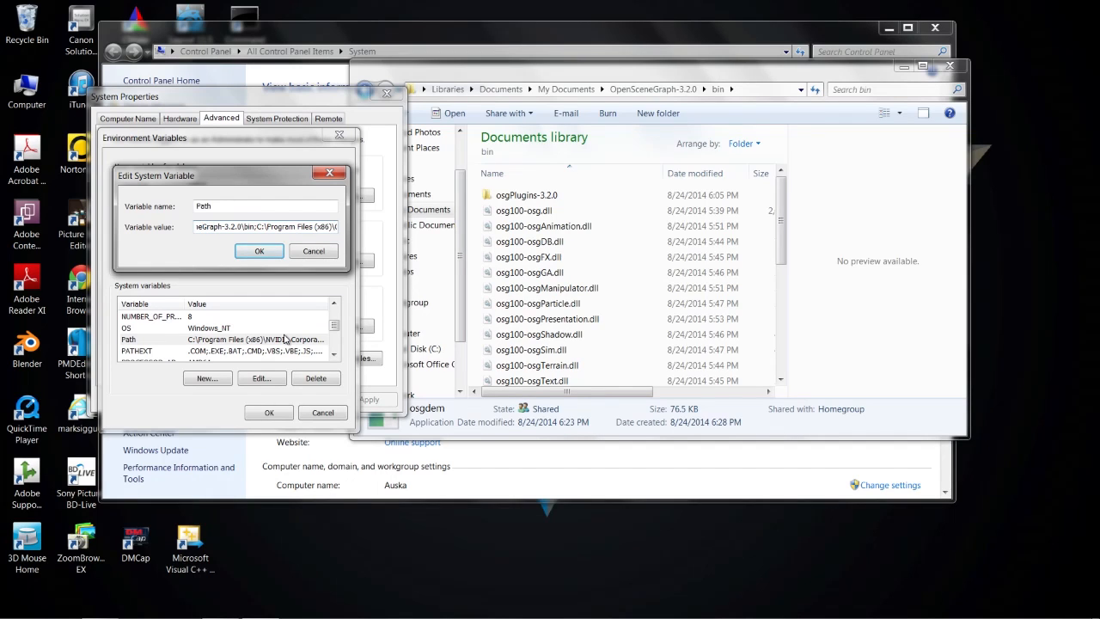
{"action": "key", "text": "Left"}
{"action": "key", "text": "Left"}
{"action": "key", "text": "Left"}
{"action": "key", "text": "Left"}
{"action": "key", "text": "Left"}
{"action": "key", "text": "Left"}
{"action": "key", "text": "Left"}
{"action": "key", "text": "Left"}
{"action": "key", "text": "Left"}
{"action": "key", "text": "Left"}
{"action": "key", "text": "Left"}
{"action": "key", "text": "Left"}
{"action": "key", "text": "Left"}
{"action": "key", "text": "Left"}
{"action": "key", "text": "Left"}
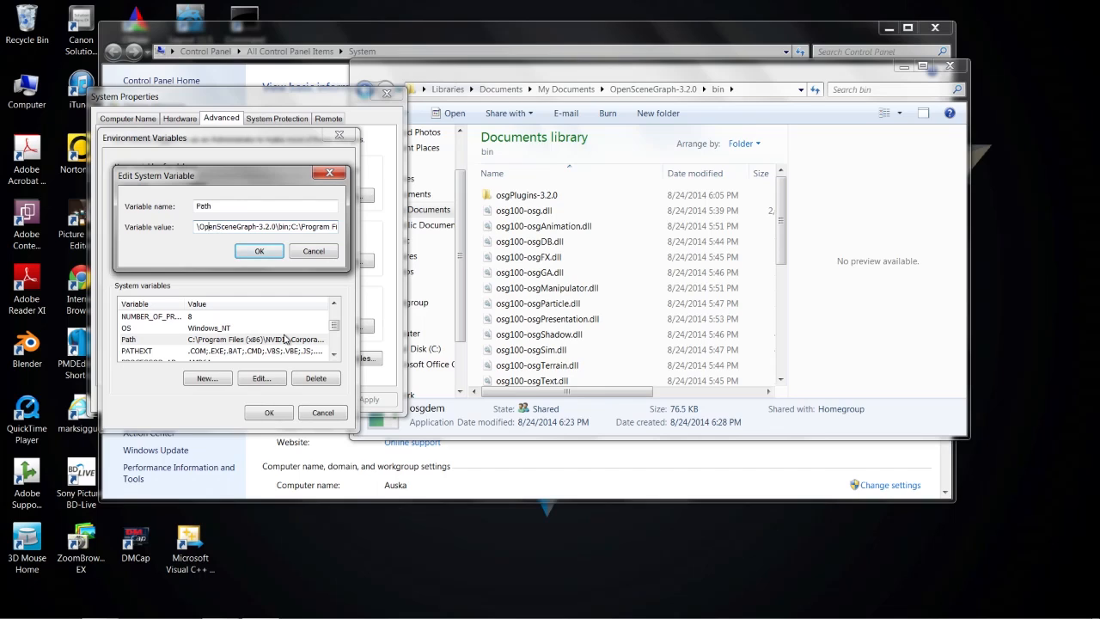
{"action": "key", "text": "Left"}
{"action": "key", "text": "Left"}
{"action": "key", "text": "Left"}
{"action": "key", "text": "Left"}
{"action": "key", "text": "Left"}
{"action": "key", "text": "Left"}
{"action": "key", "text": "Left"}
{"action": "key", "text": "Left"}
{"action": "key", "text": "Left"}
{"action": "key", "text": "Left"}
{"action": "key", "text": "Left"}
{"action": "key", "text": "Left"}
{"action": "key", "text": "Left"}
{"action": "key", "text": "Left"}
{"action": "key", "text": "Left"}
{"action": "key", "text": "Left"}
{"action": "key", "text": "Left"}
{"action": "key", "text": "Left"}
{"action": "key", "text": "Left"}
{"action": "key", "text": "Left"}
{"action": "key", "text": "Right"}
{"action": "key", "text": "Right"}
{"action": "key", "text": "Right"}
{"action": "key", "text": "Right"}
{"action": "key", "text": "Right"}
{"action": "key", "text": "Right"}
{"action": "key", "text": "Right"}
{"action": "key", "text": "Right"}
{"action": "key", "text": "Right"}
{"action": "key", "text": "Right"}
{"action": "key", "text": "Right"}
{"action": "key", "text": "Right"}
{"action": "key", "text": "Right"}
{"action": "key", "text": "Right"}
{"action": "key", "text": "Right"}
{"action": "key", "text": "Right"}
{"action": "key", "text": "Right"}
{"action": "key", "text": "Right"}
{"action": "key", "text": "Right"}
{"action": "key", "text": "Right"}
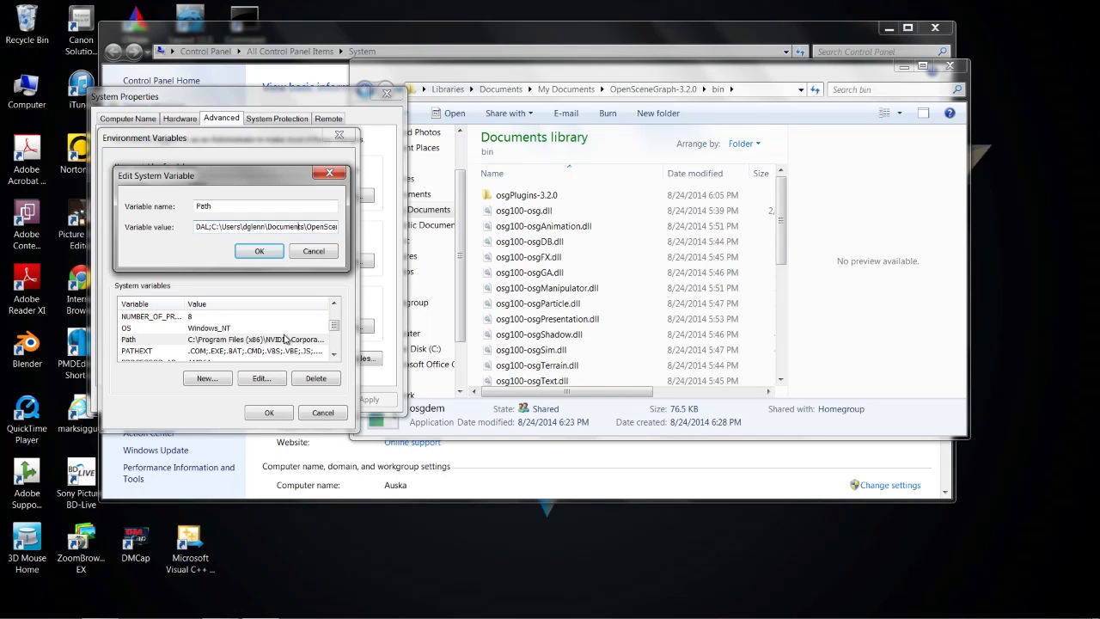
{"action": "key", "text": "Right"}
{"action": "key", "text": "Right"}
{"action": "key", "text": "Right"}
{"action": "key", "text": "Right"}
{"action": "key", "text": "Right"}
{"action": "key", "text": "Right"}
{"action": "key", "text": "Right"}
{"action": "key", "text": "Right"}
{"action": "key", "text": "Right"}
{"action": "key", "text": "Right"}
{"action": "key", "text": "Right"}
{"action": "key", "text": "Right"}
{"action": "key", "text": "Right"}
{"action": "key", "text": "Right"}
{"action": "key", "text": "Right"}
{"action": "key", "text": "Right"}
{"action": "key", "text": "Right"}
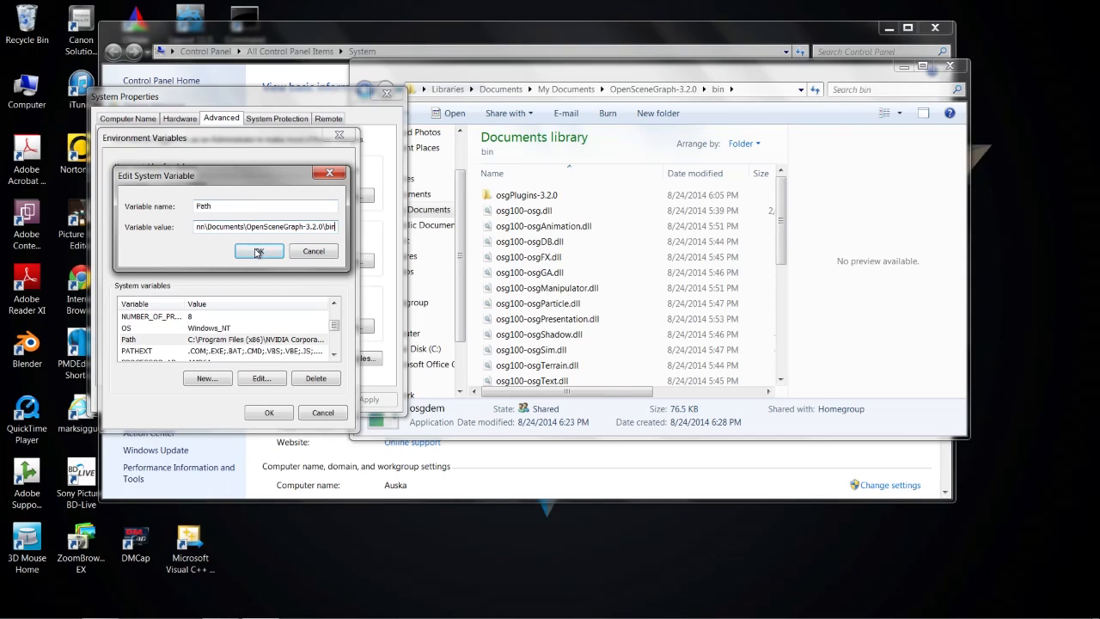
Discard the Path edit, close the Environment Variables and System Properties dialogs, and return to the System window.
{"action": "left_click", "coordinate": [315, 250]}
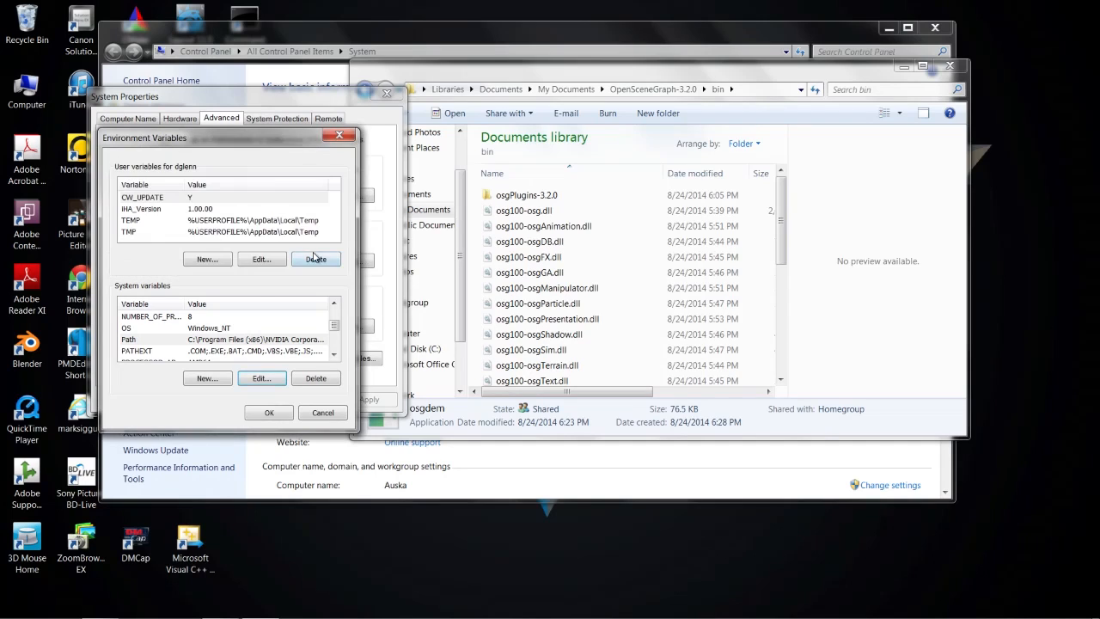
{"action": "left_click", "coordinate": [269, 414]}
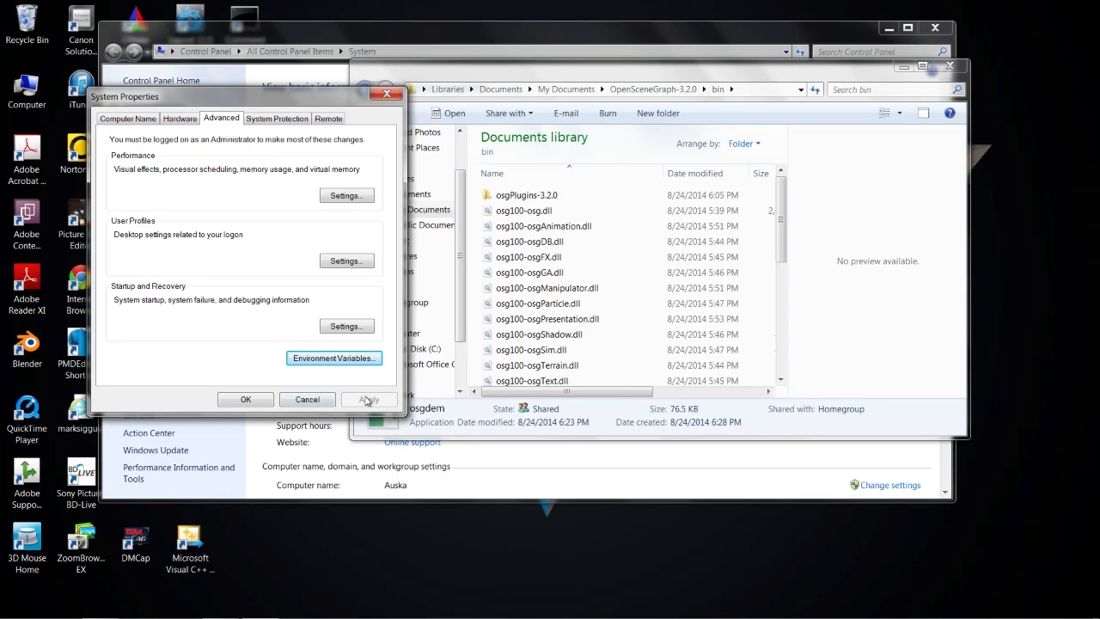
{"action": "left_click", "coordinate": [247, 400]}
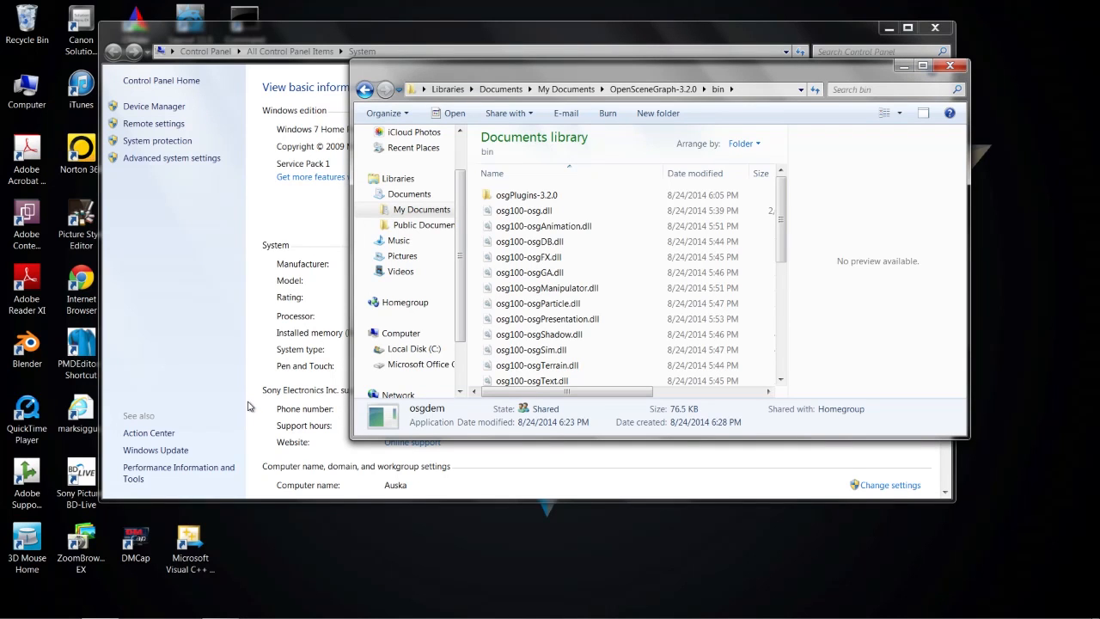
{"action": "left_click", "coordinate": [397, 40]}
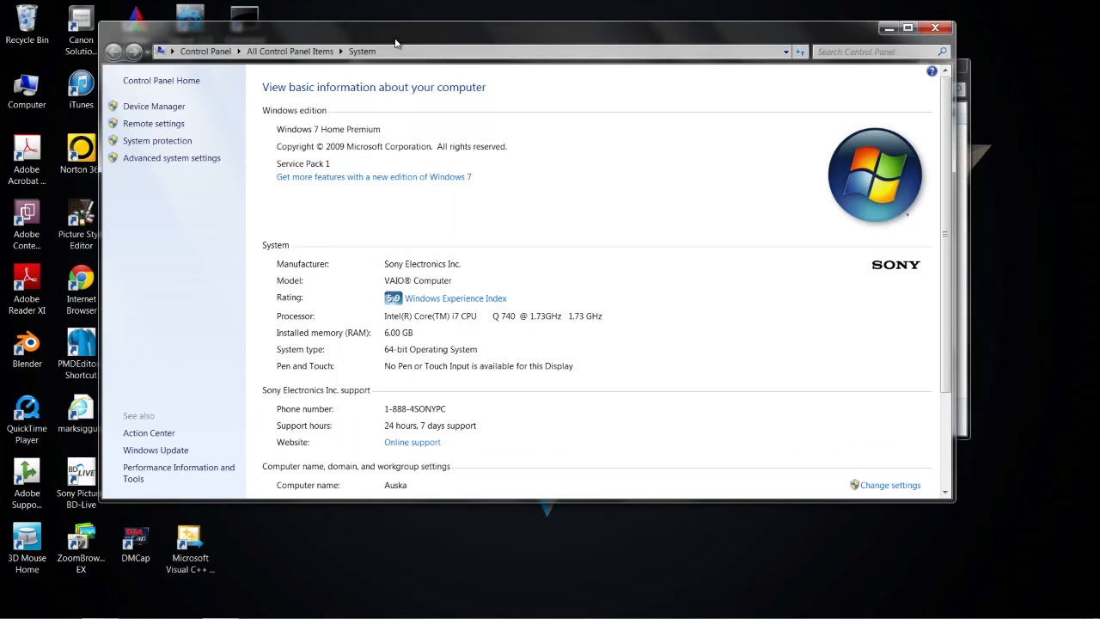
Close the System window and try to select the full path of the OpenSceneGraph-3.2.0\bin folder.
{"action": "left_click", "coordinate": [935, 29]}
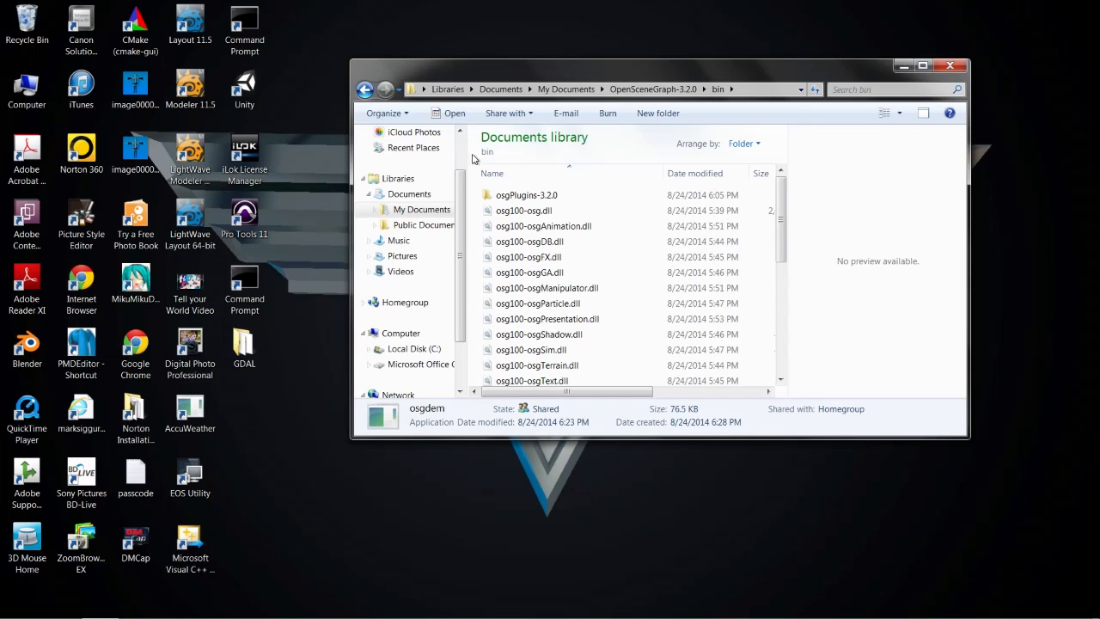
{"action": "left_click_drag", "start_coordinate": [410, 90], "coordinate": [410, 91]}
{"action": "left_click", "coordinate": [412, 90]}
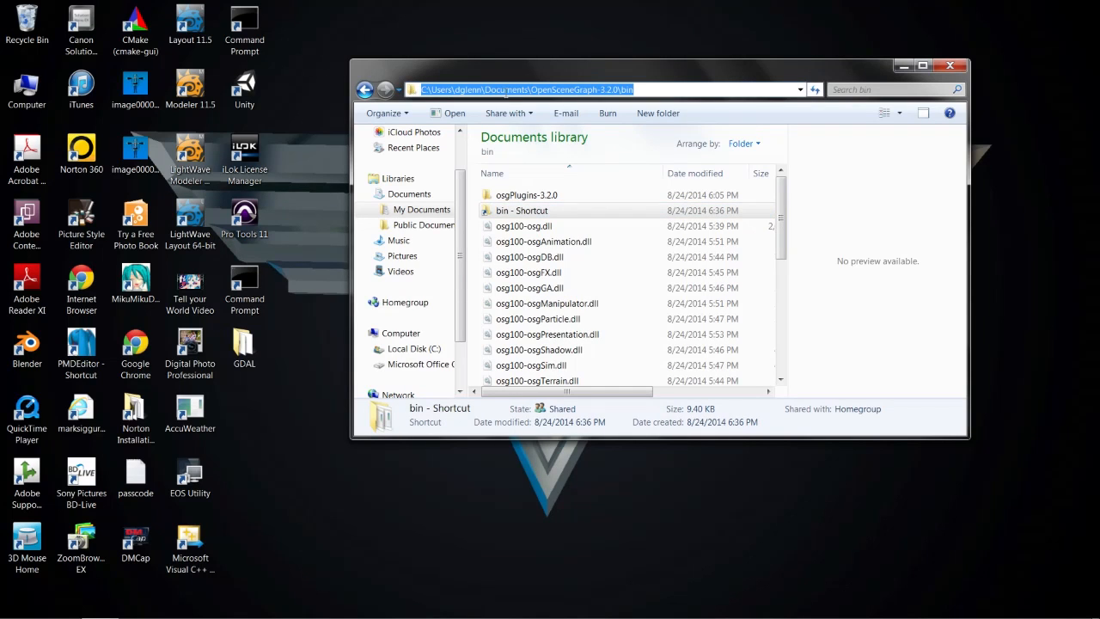
Delete the stray "bin - Shortcut" file from the OpenSceneGraph-3.2.0\bin folder and confirm the deletion.
{"action": "left_click", "coordinate": [510, 212]}
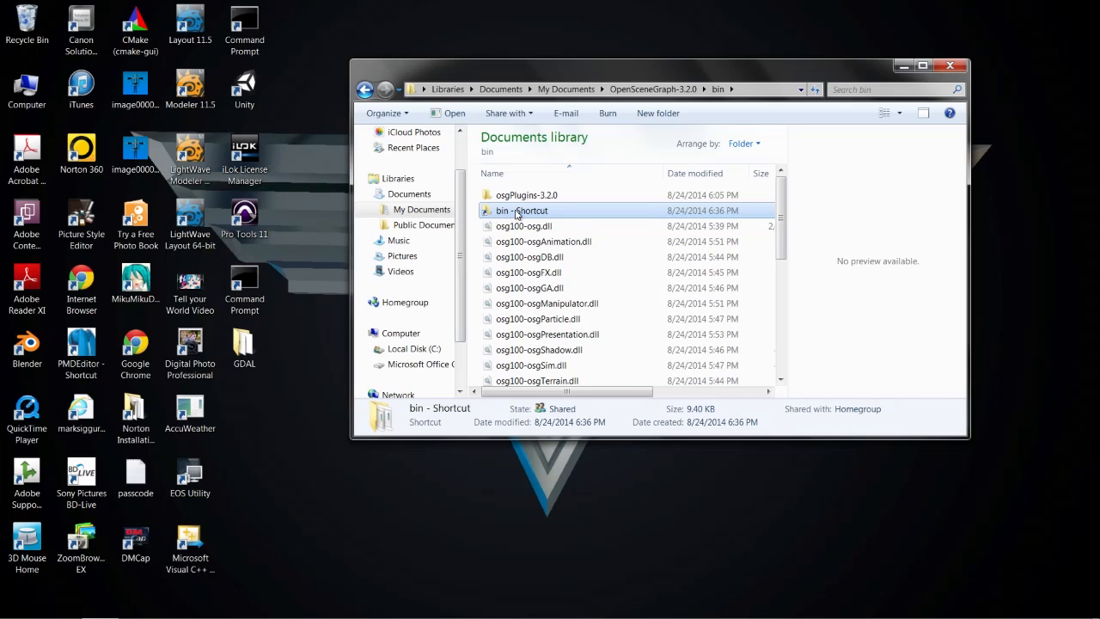
{"action": "right_click", "coordinate": [515, 212]}
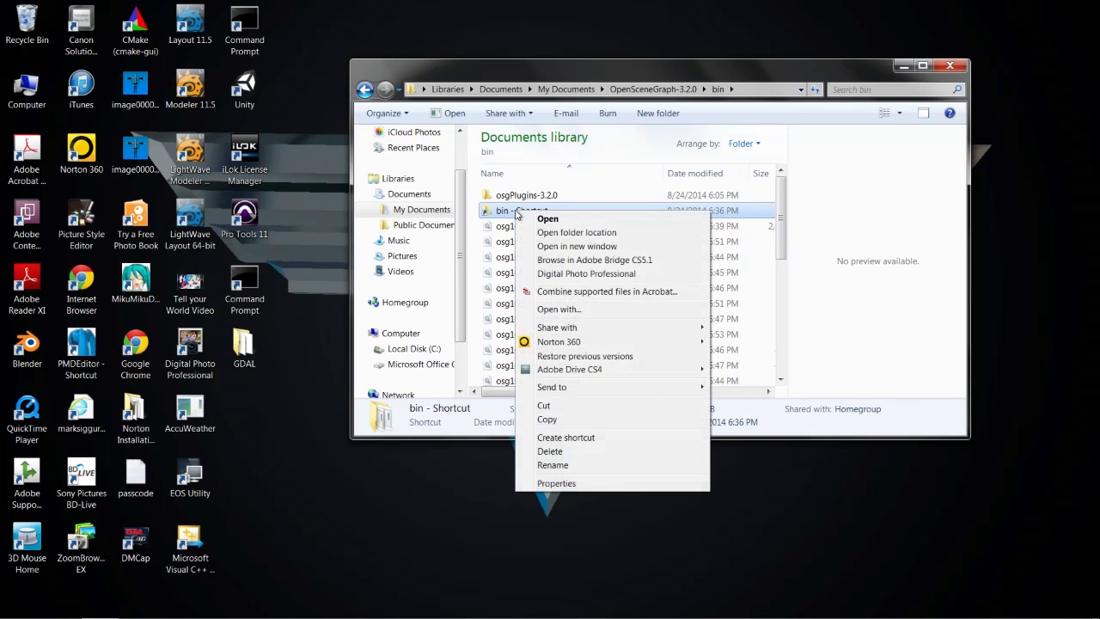
{"action": "left_click", "coordinate": [559, 452]}
{"action": "left_click", "coordinate": [599, 367]}
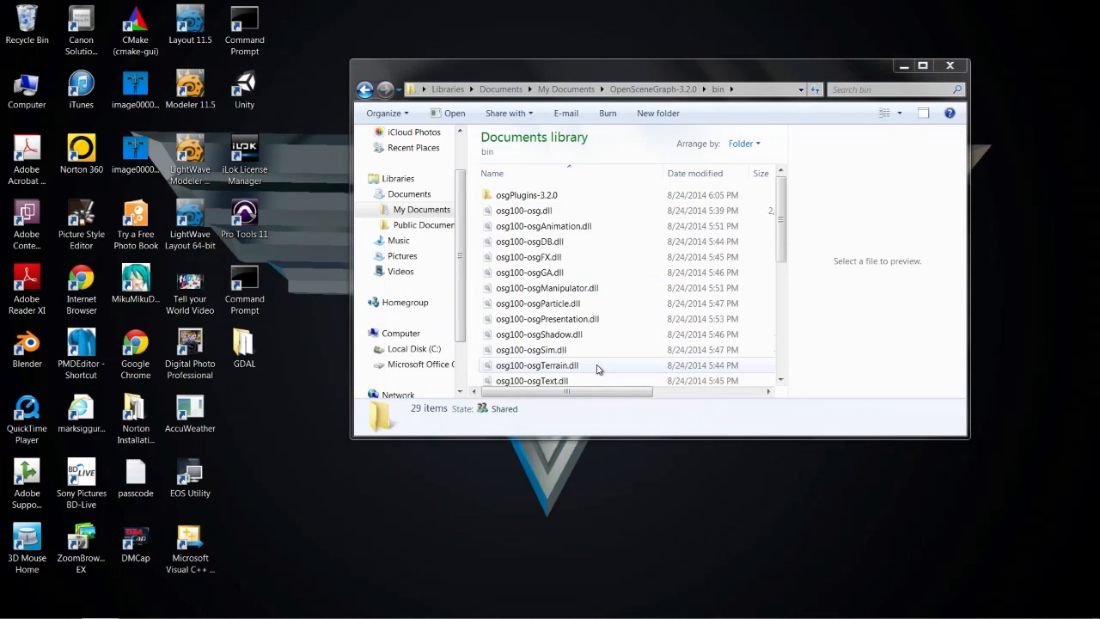
Copy the full path of the OpenSceneGraph-3.2.0\bin folder and minimize its Explorer window.
{"action": "left_click", "coordinate": [412, 90]}
{"action": "right_click", "coordinate": [496, 90]}
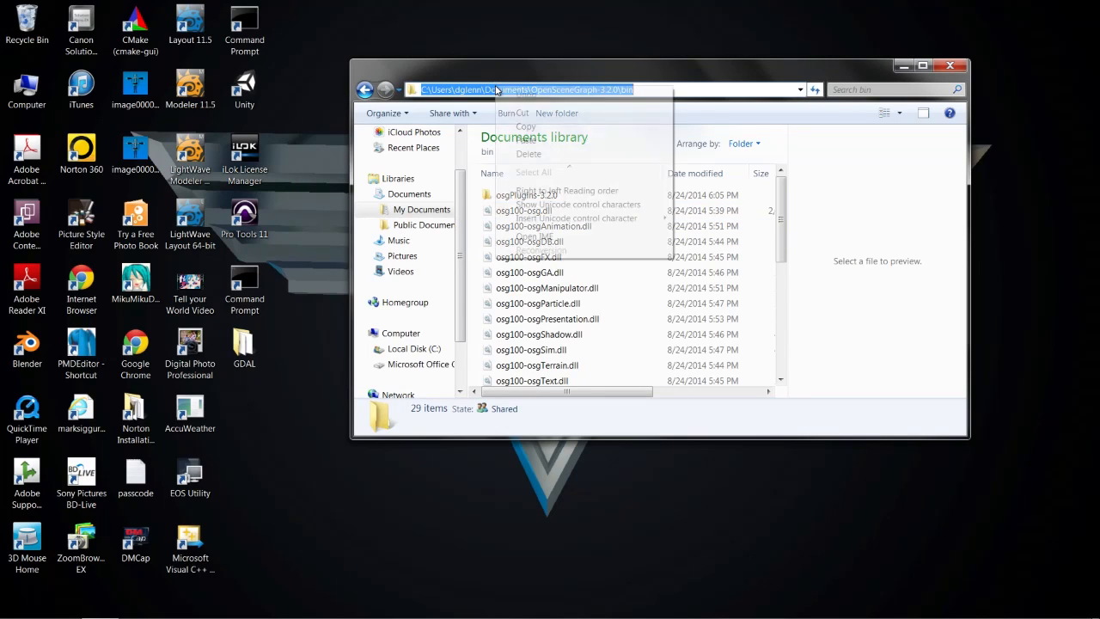
{"action": "left_click", "coordinate": [526, 127]}
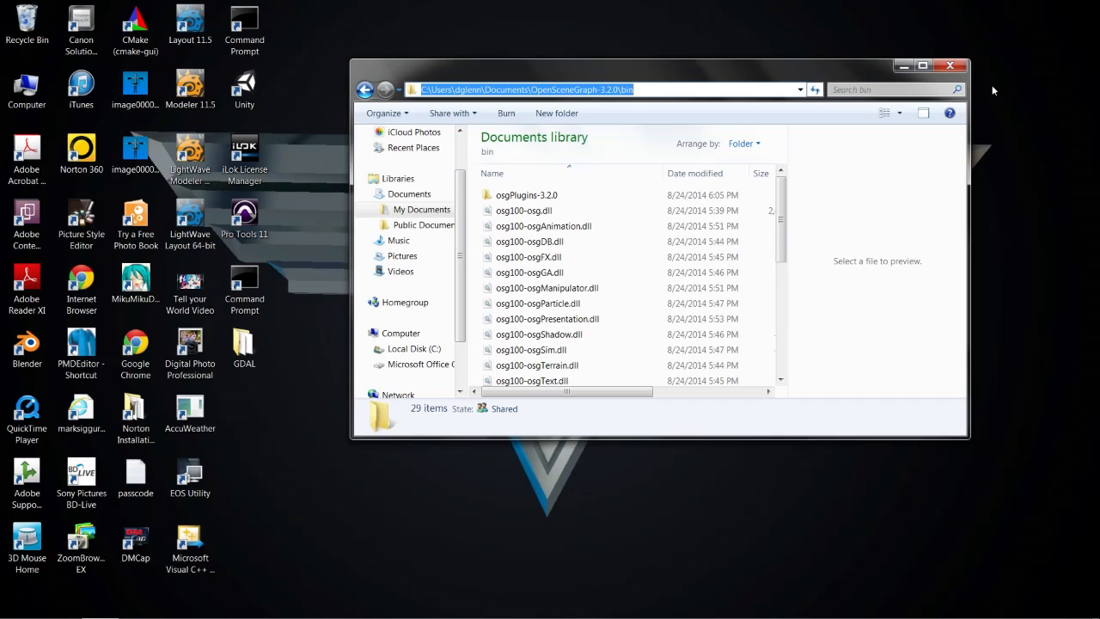
{"action": "left_click", "coordinate": [950, 66]}
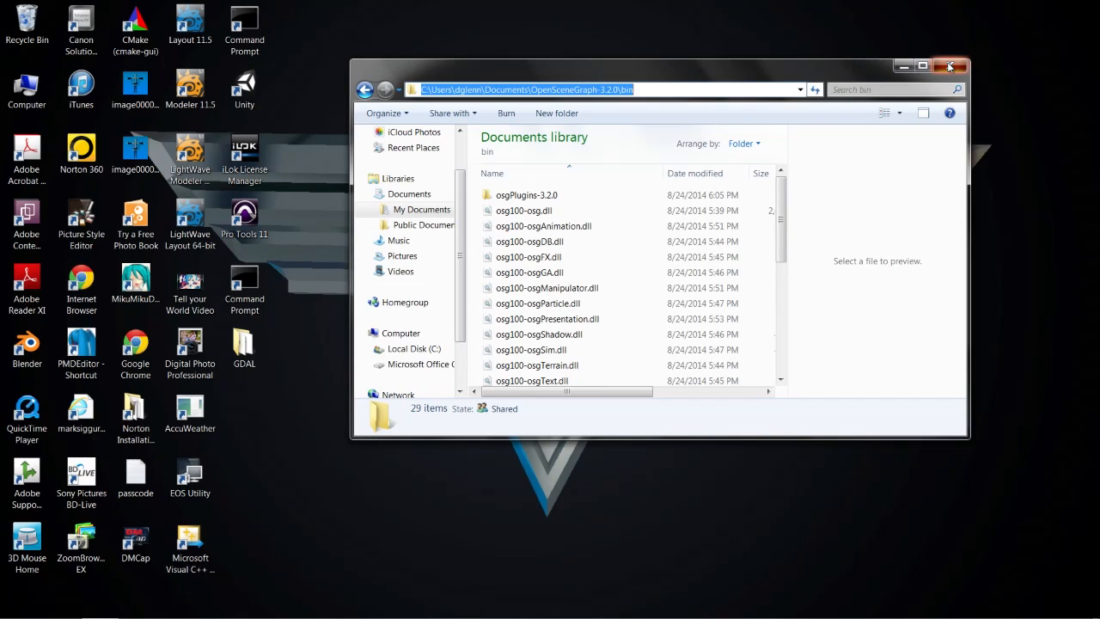
{"action": "left_click", "coordinate": [902, 66]}
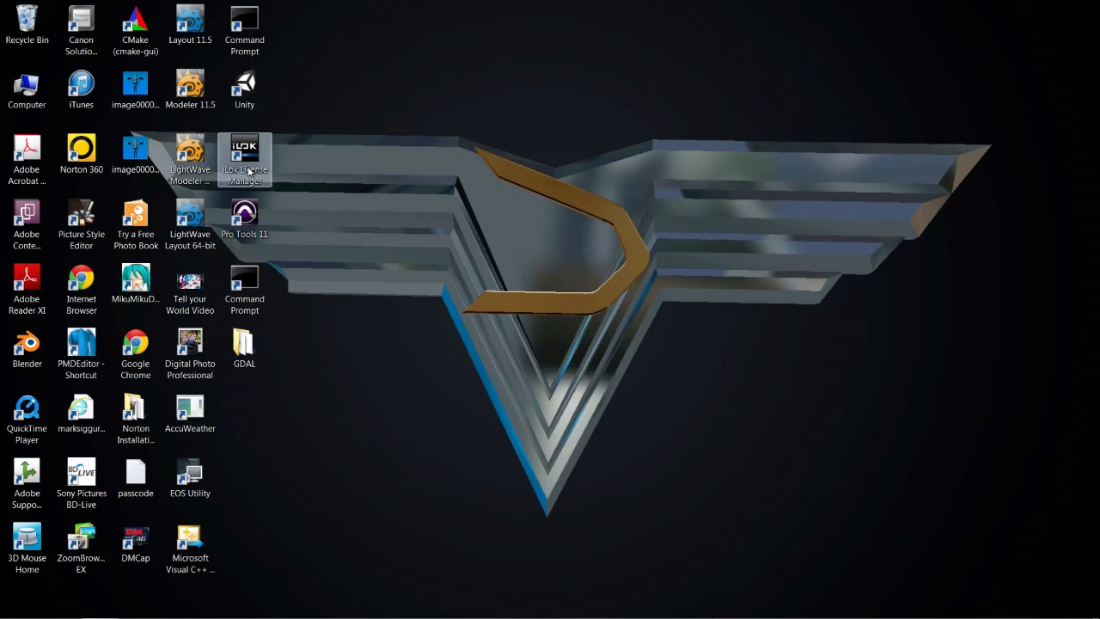
Open a Command Prompt and change the directory to Documents\OpenSceneGraph-3.2.0\bin.
{"action": "double_click", "coordinate": [252, 283]}
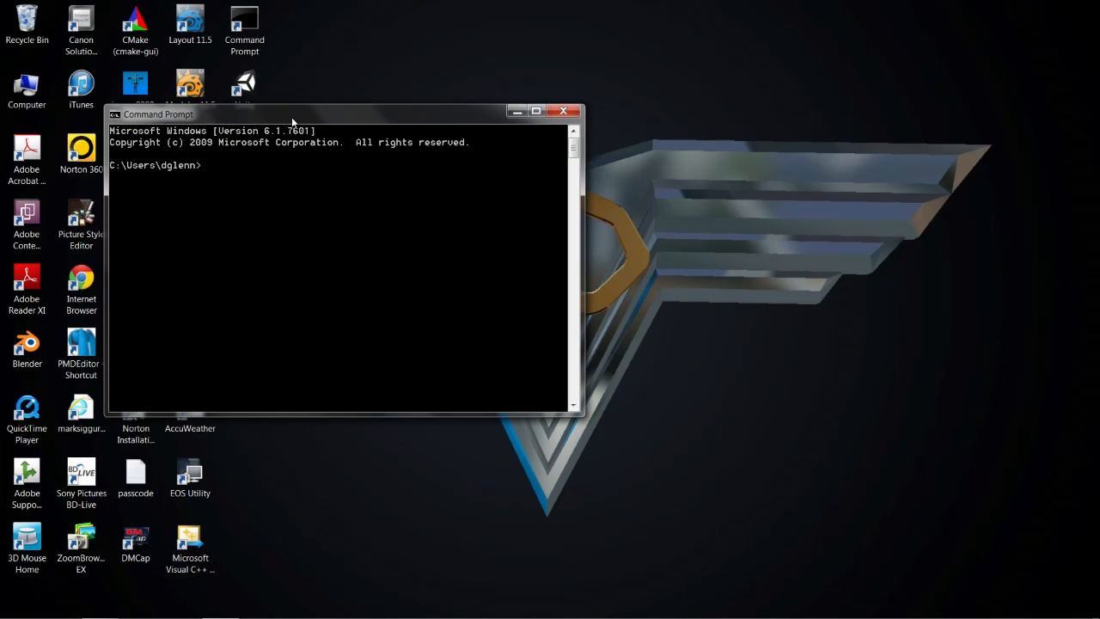
{"action": "left_click_drag", "start_coordinate": [292, 112], "coordinate": [521, 173]}
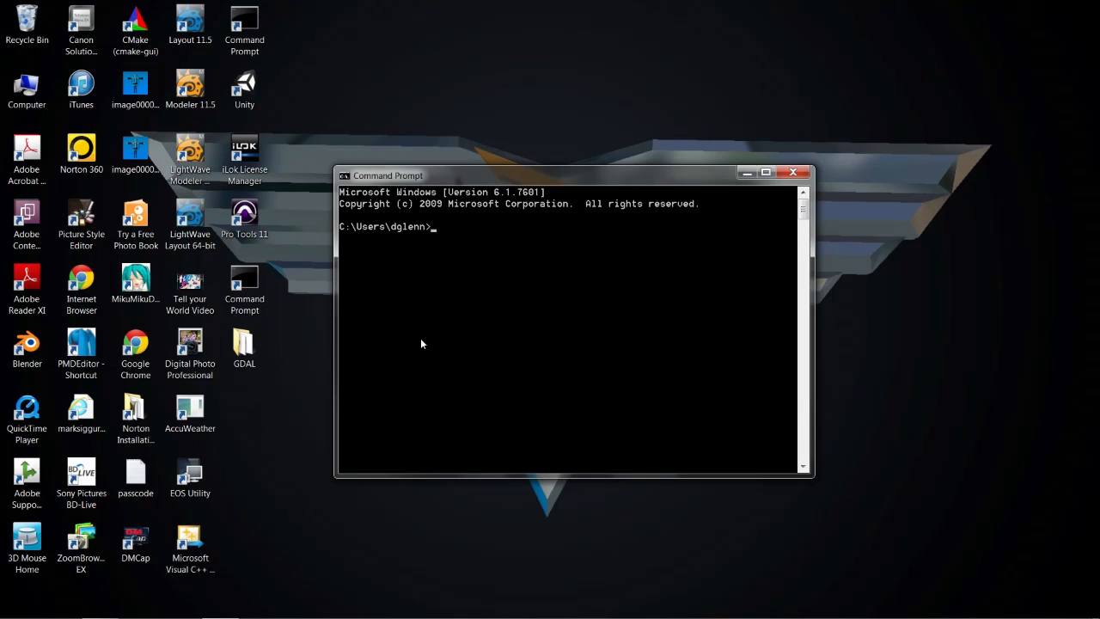
{"action": "type", "text": "cd"}
{"action": "type", "text": " \\"}
{"action": "key", "text": "BackSpace"}
{"action": "type", "text": "D"}
{"action": "key", "text": "Tab"}
{"action": "key", "text": "Tab"}
{"action": "type", "text": "\\O"}
{"action": "key", "text": "Tab"}
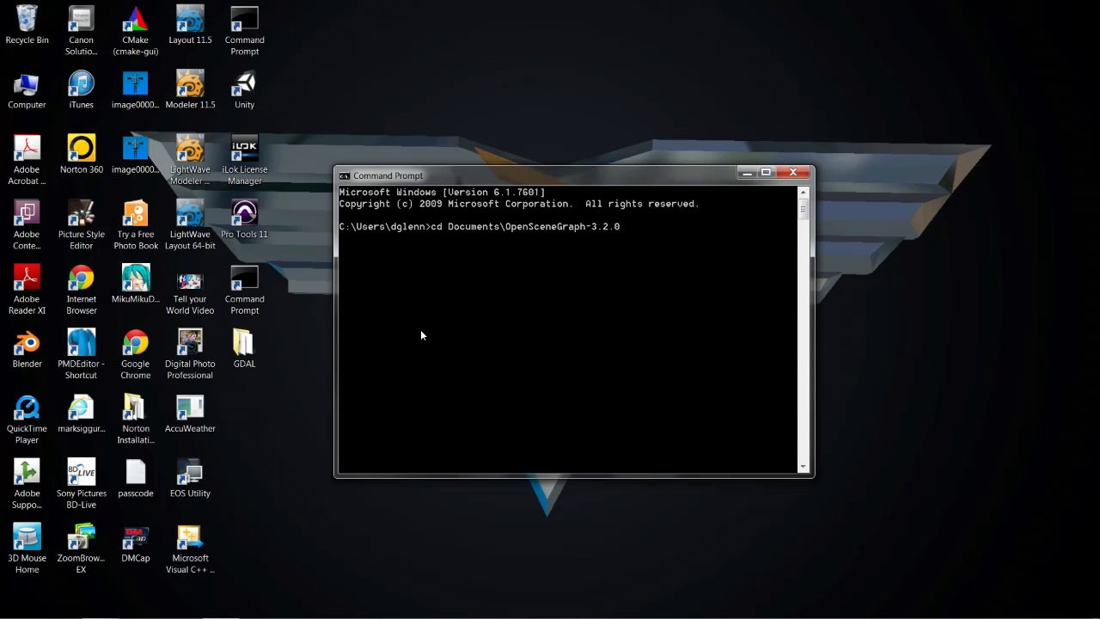
{"action": "type", "text": "\\B"}
{"action": "key", "text": "BackSpace"}
{"action": "type", "text": "bin"}
{"action": "key", "text": "Return"}
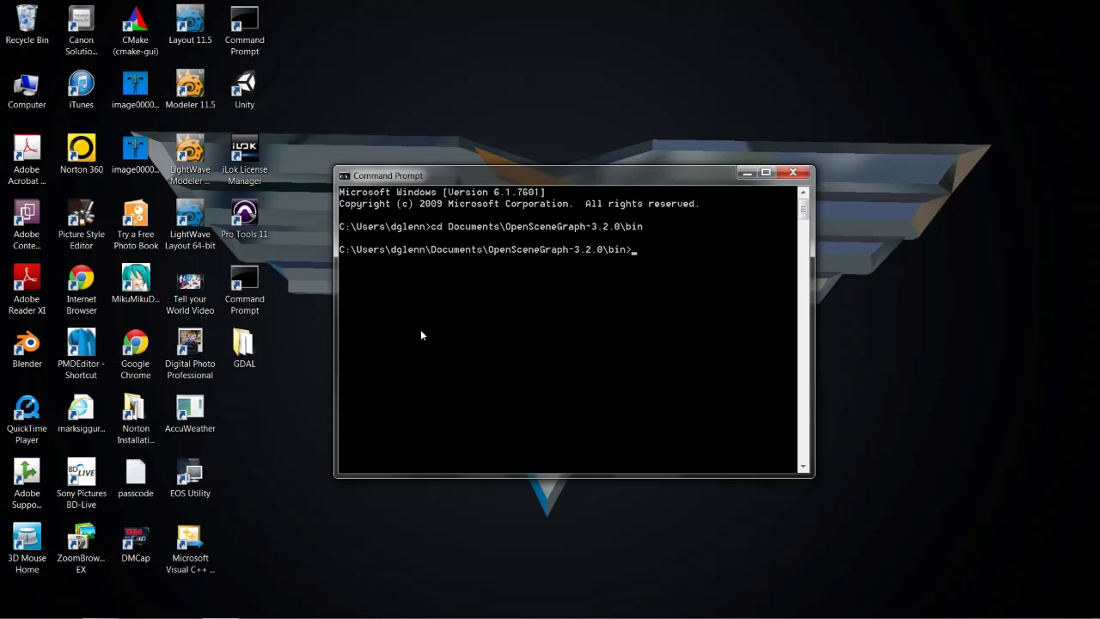
List the bin folder's contents with dir and run osgdem --help to display its options.
{"action": "type", "text": "dir"}
{"action": "key", "text": "Return"}
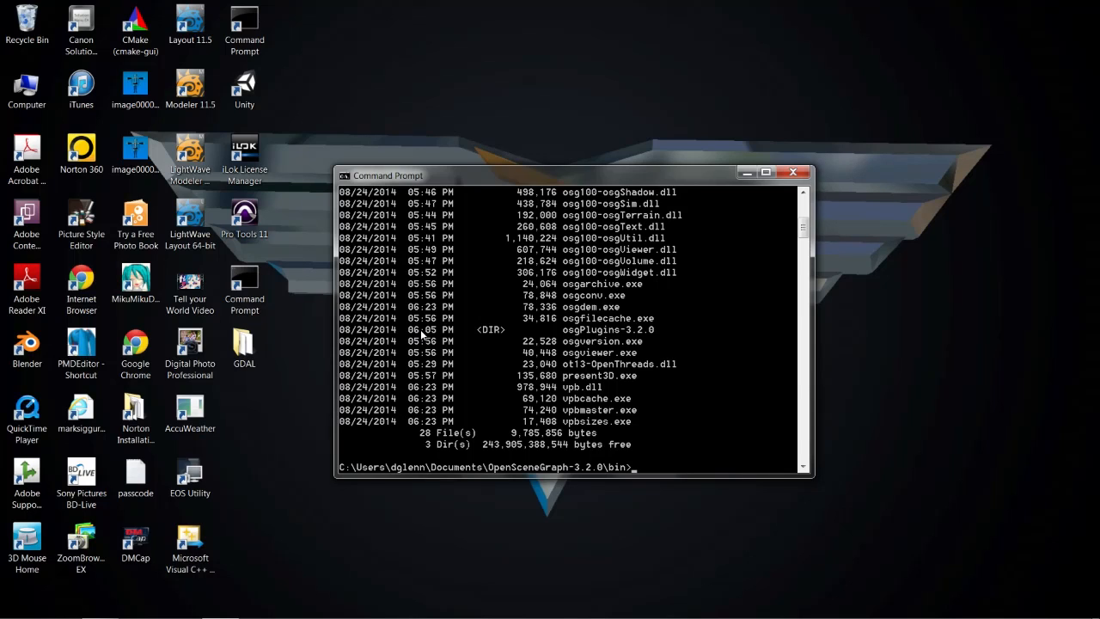
{"action": "type", "text": "dir\\\\"}
{"action": "key", "text": "BackSpace"}
{"action": "key", "text": "BackSpace"}
{"action": "key", "text": "BackSpace"}
{"action": "key", "text": "BackSpace"}
{"action": "type", "text": "cogdem --help"}
{"action": "key", "text": "Return"}
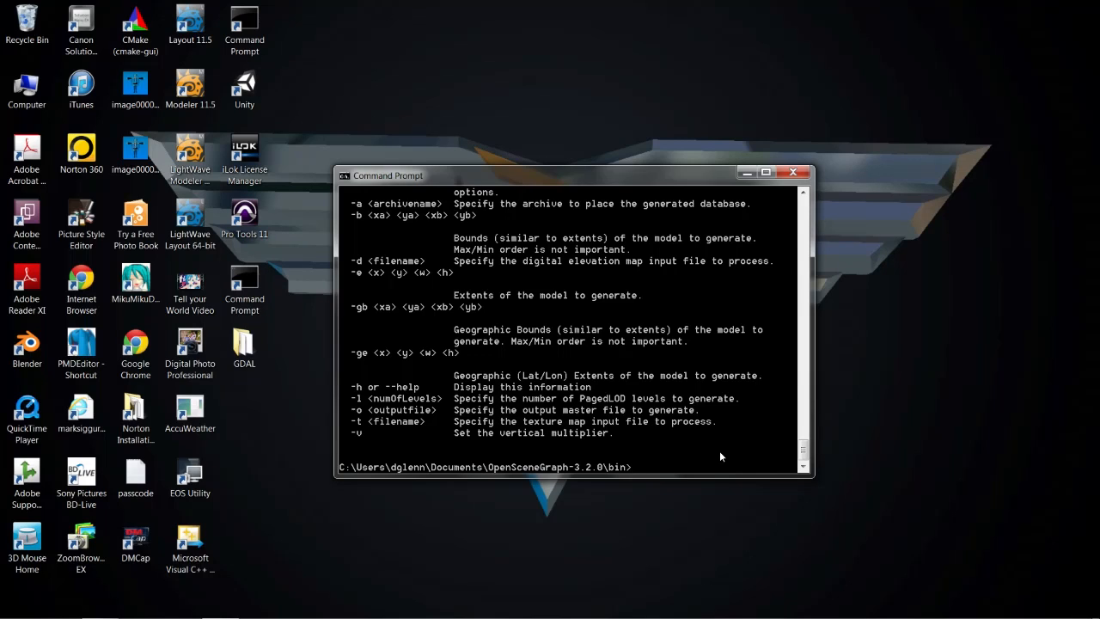
Replace the Command Prompt with a fresh one and try running "osgvirsion" from the home directory.
{"action": "left_click", "coordinate": [796, 173]}
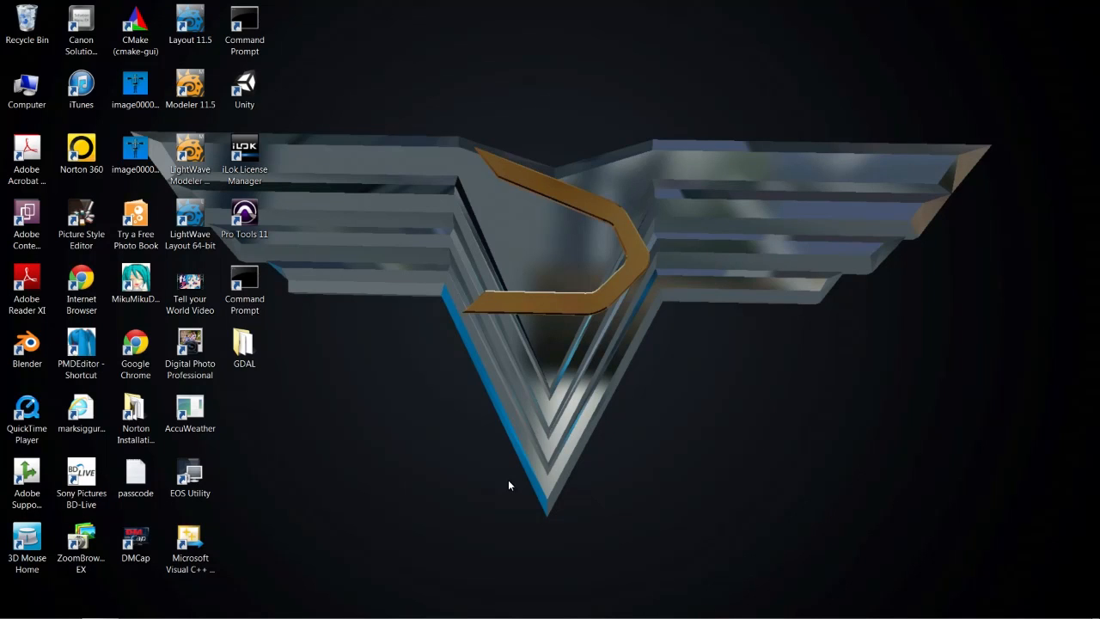
{"action": "left_click", "coordinate": [250, 285]}
{"action": "double_click", "coordinate": [251, 284]}
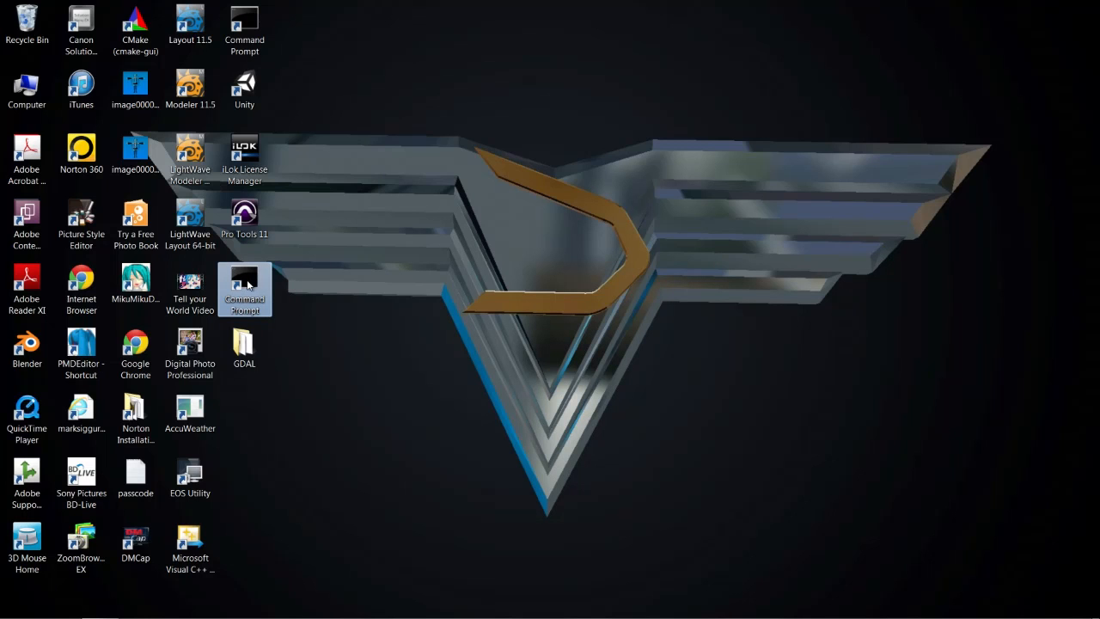
{"action": "left_click_drag", "start_coordinate": [265, 29], "coordinate": [548, 179]}
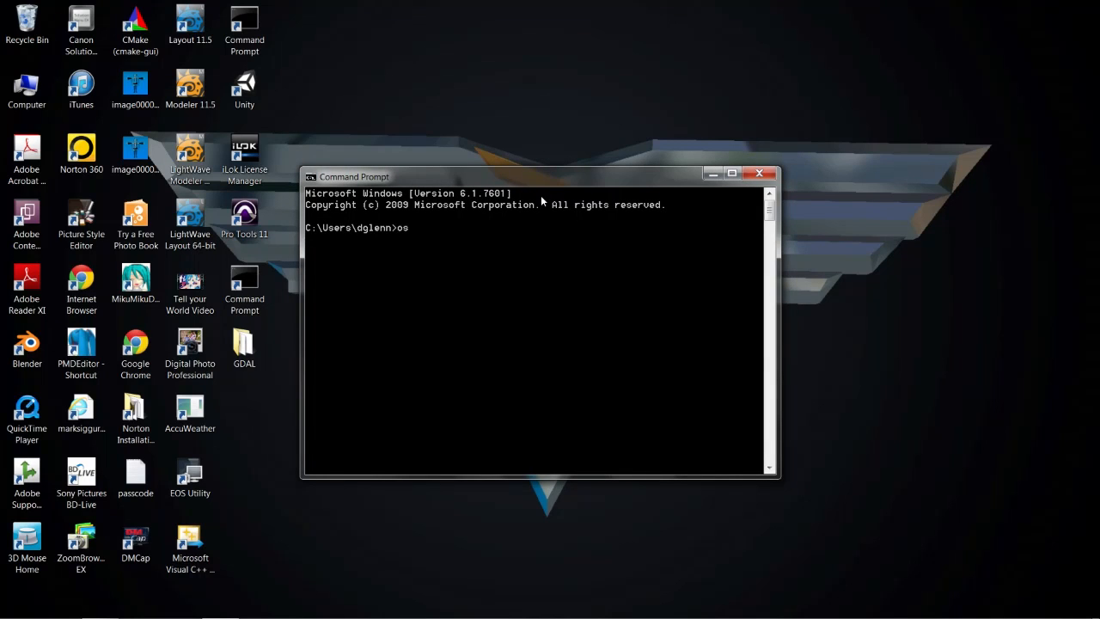
{"action": "type", "text": "osgvirsion"}
{"action": "key", "text": "Return"}
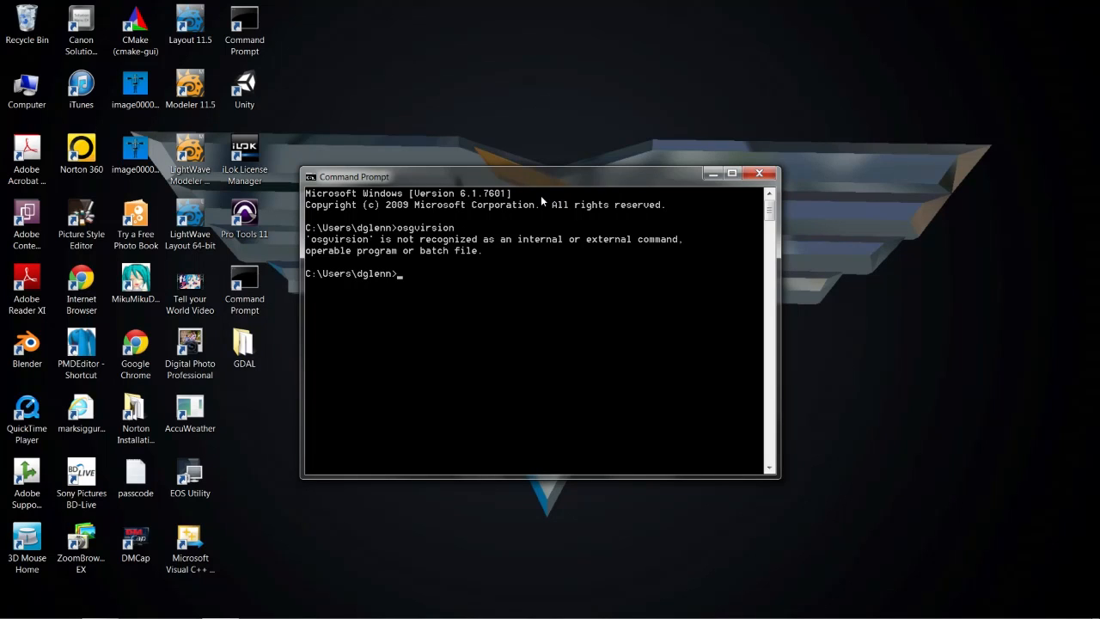
Run osgviewer without arguments from the home directory to test the Path setting.
{"action": "key", "text": "Up"}
{"action": "key", "text": "BackSpace"}
{"action": "key", "text": "BackSpace"}
{"action": "key", "text": "BackSpace"}
{"action": "key", "text": "BackSpace"}
{"action": "key", "text": "BackSpace"}
{"action": "type", "text": "ewer"}
{"action": "key", "text": "Return"}
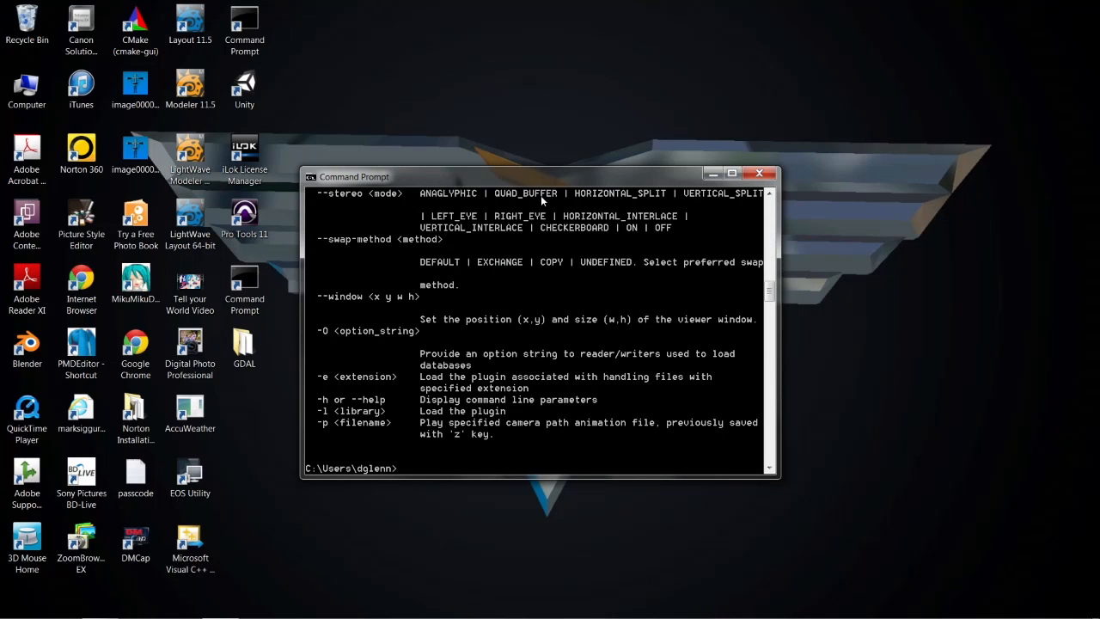
Run osgdem --help from the home directory to display the VirtualPlanetBuilder tool's options.
{"action": "key", "text": "Up"}
{"action": "key", "text": "BackSpace"}
{"action": "key", "text": "BackSpace"}
{"action": "key", "text": "BackSpace"}
{"action": "key", "text": "BackSpace"}
{"action": "key", "text": "BackSpace"}
{"action": "type", "text": "d"}
{"action": "key", "text": "BackSpace"}
{"action": "key", "text": "BackSpace"}
{"action": "key", "text": "BackSpace"}
{"action": "key", "text": "BackSpace"}
{"action": "type", "text": "osgdem --help"}
{"action": "key", "text": "Return"}
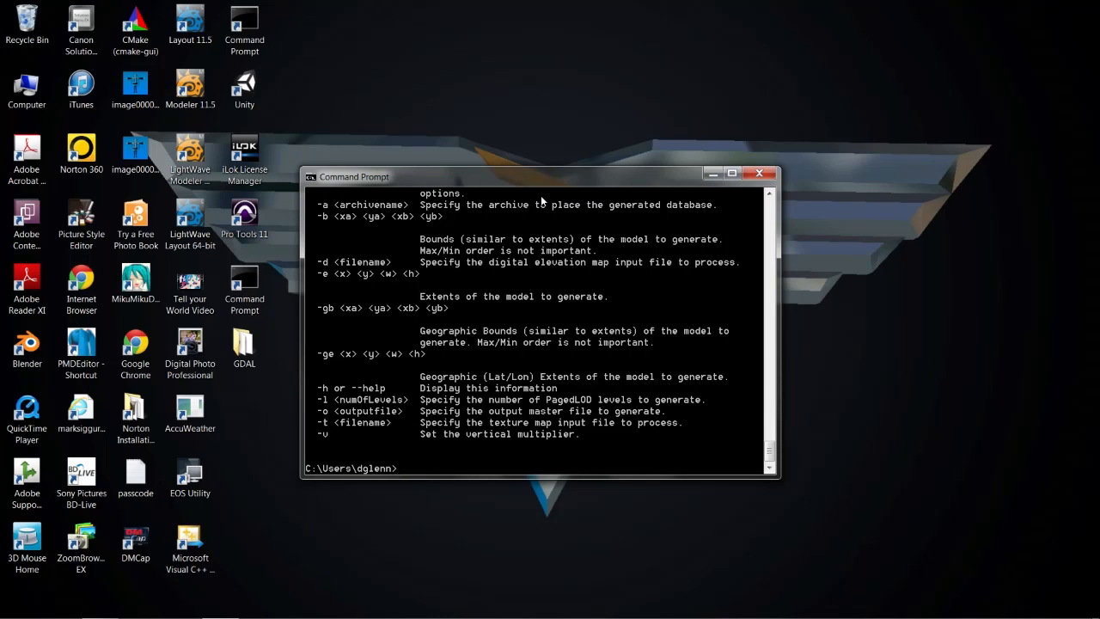
Run osgdem --version twice to check the installed VirtualPlanetBuilder version.
{"action": "key", "text": "Up"}
{"action": "key", "text": "BackSpace"}
{"action": "key", "text": "BackSpace"}
{"action": "key", "text": "BackSpace"}
{"action": "type", "text": "ion"}
{"action": "key", "text": "Return"}
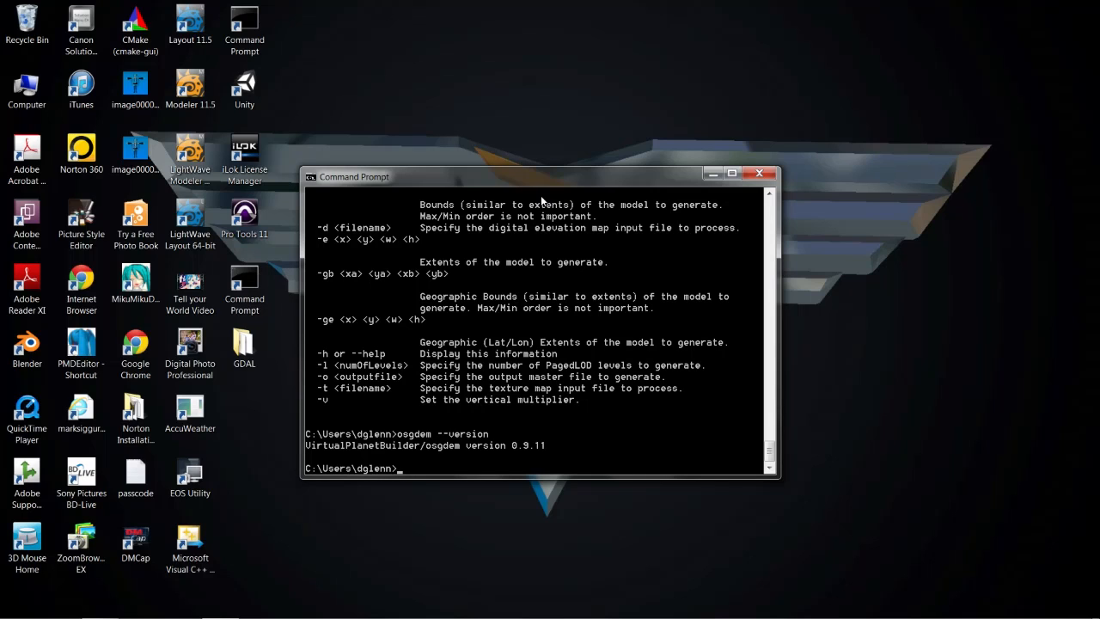
{"action": "key", "text": "Up"}
{"action": "key", "text": "Return"}
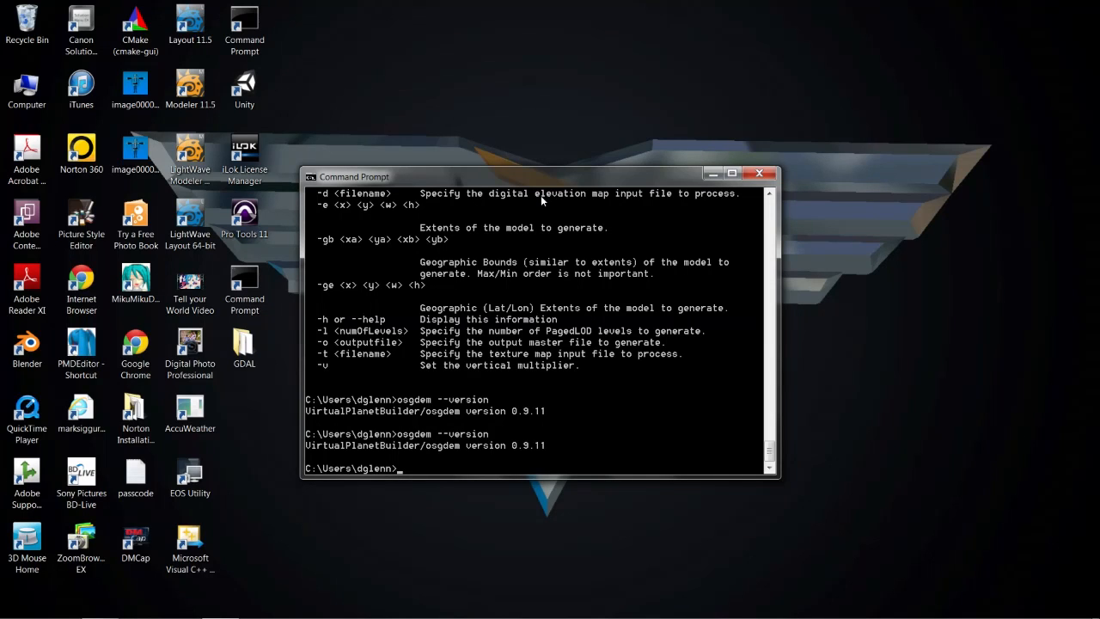
Change the directory to Documents\mapdata\hemet\terrain.
{"action": "type", "text": "cd D"}
{"action": "key", "text": "Tab"}
{"action": "key", "text": "Tab"}
{"action": "type", "text": "\\m"}
{"action": "key", "text": "Tab"}
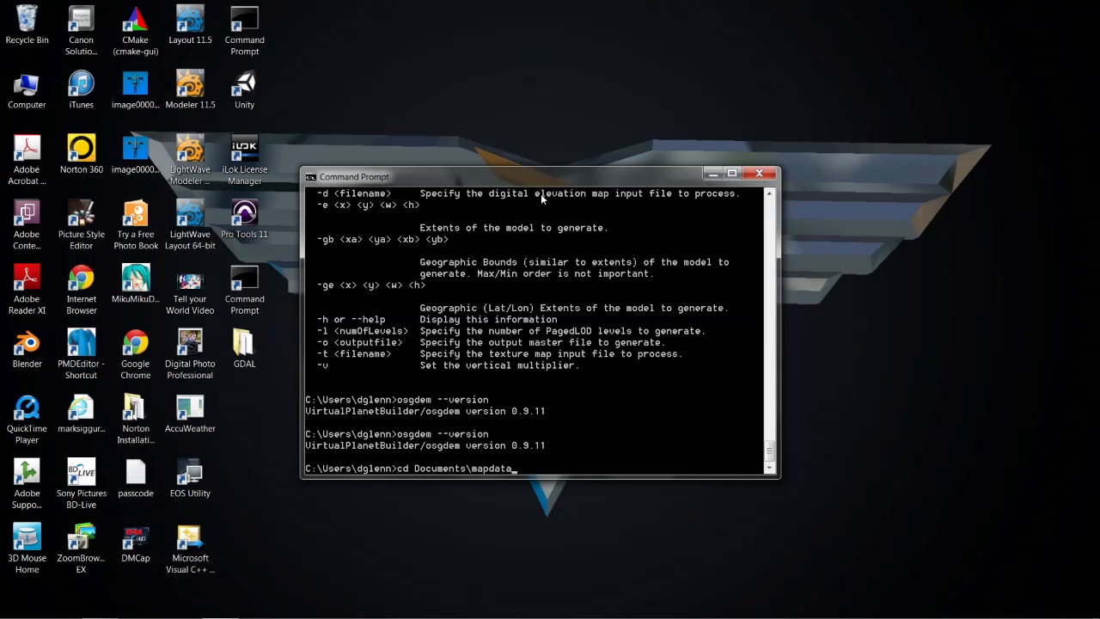
{"action": "type", "text": "\\hemet\\terrain"}
{"action": "key", "text": "Return"}
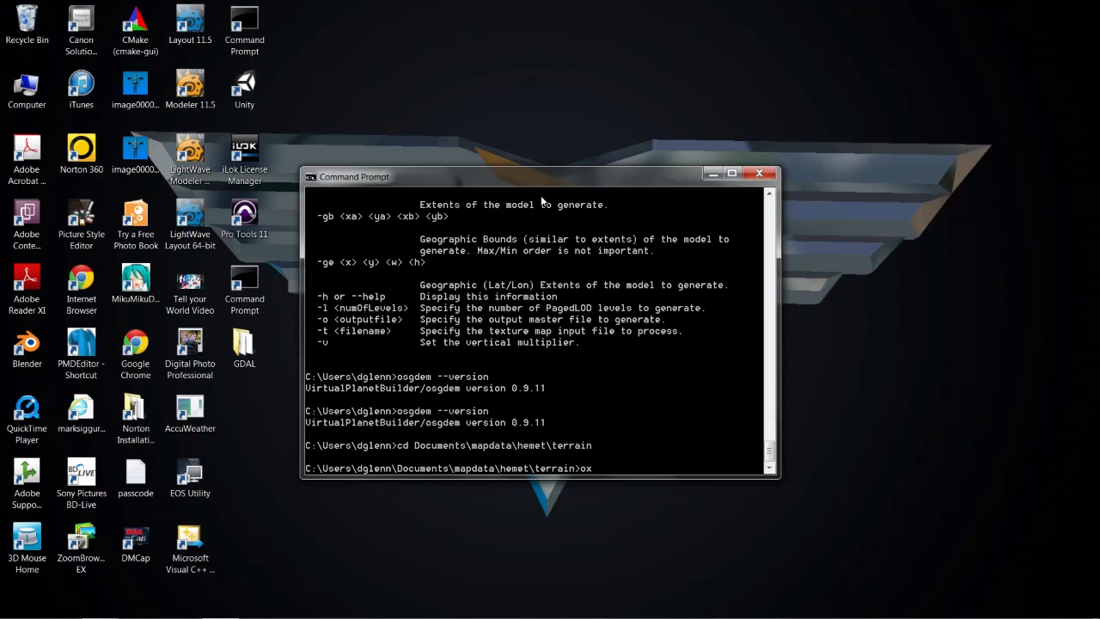
Open the hemet terrain file from the current folder with osgviewer.
{"action": "key", "text": "BackSpace"}
{"action": "type", "text": "sgviewer h"}
{"action": "key", "text": "Tab"}
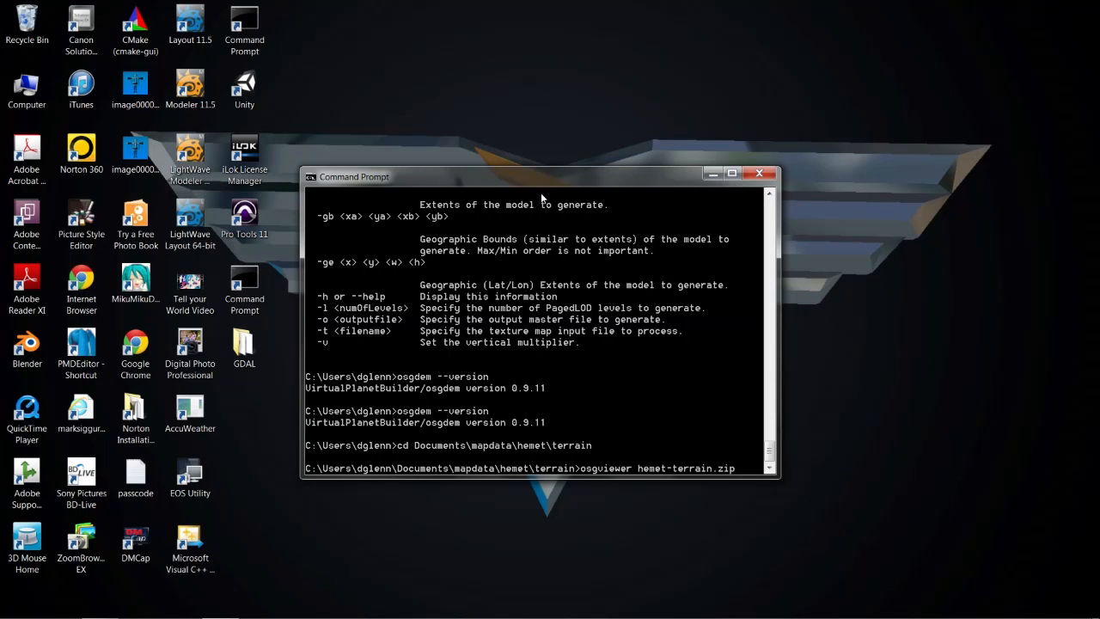
{"action": "key", "text": "Tab"}
{"action": "key", "text": "Return"}
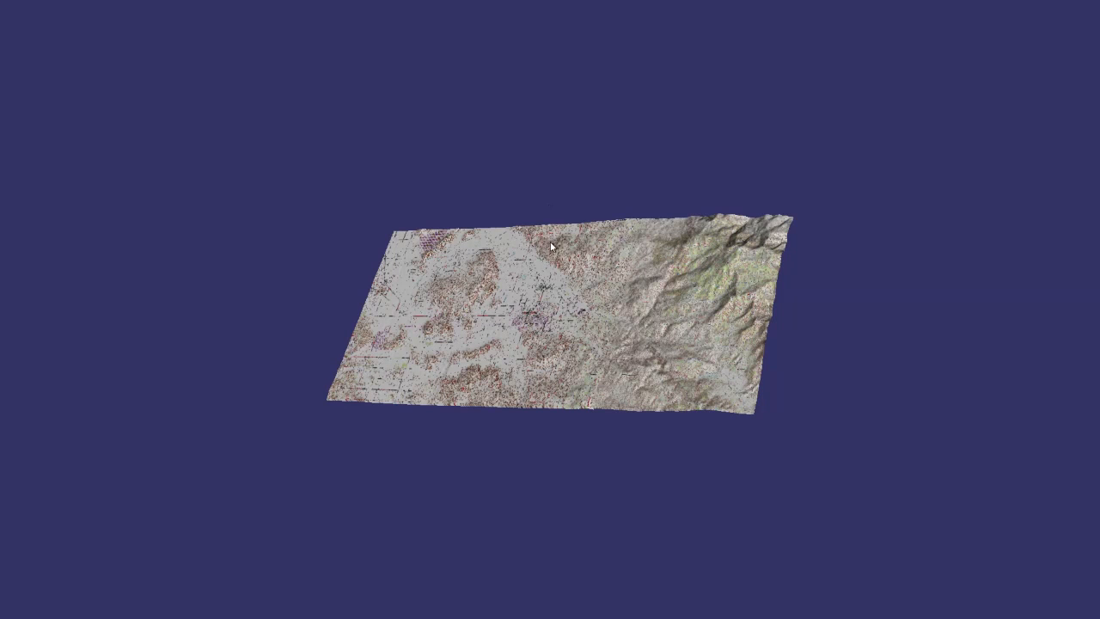
Examine the hemet terrain model up close from an oblique angle.
{"action": "mouse_move", "coordinate": [660, 360]}
{"action": "left_mouse_down"}
{"action": "mouse_move", "coordinate": [482, 379]}
{"action": "mouse_move", "coordinate": [518, 360]}
{"action": "mouse_move", "coordinate": [518, 377]}
{"action": "left_mouse_up"}
{"action": "scroll", "coordinate": [519, 376], "scroll_direction": "up", "scroll_amount": 5}
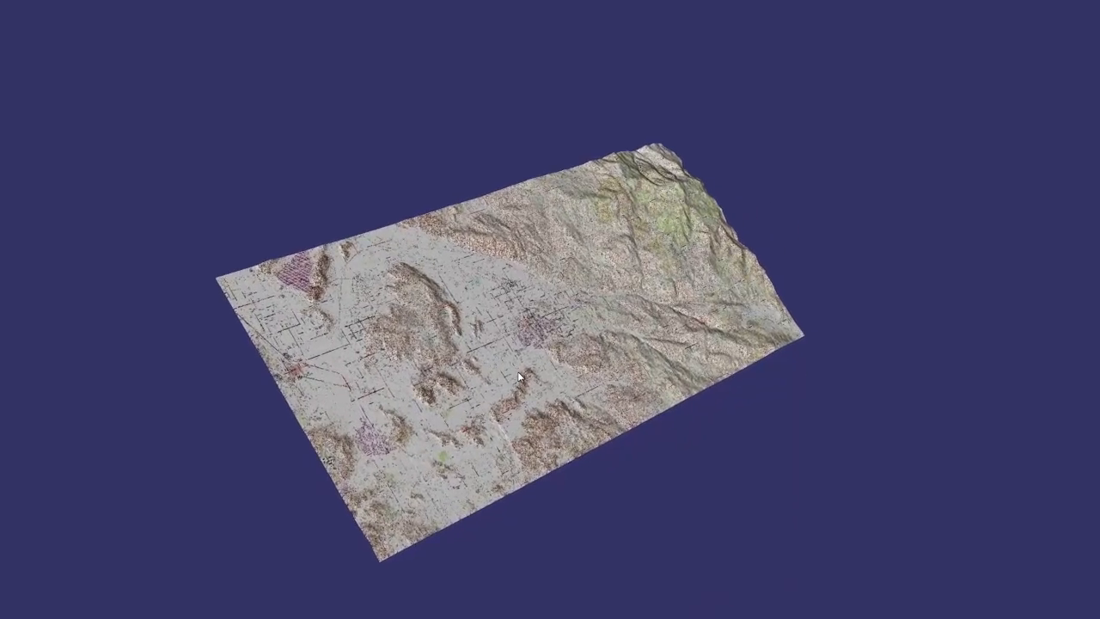
{"action": "scroll", "coordinate": [486, 424], "scroll_direction": "up", "scroll_amount": 4}
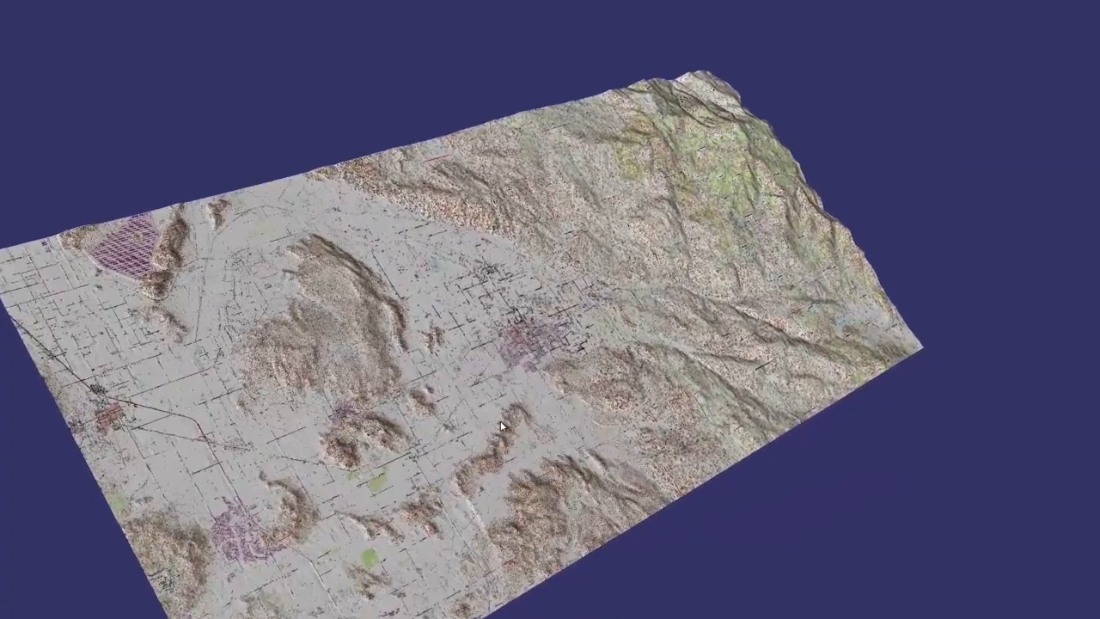